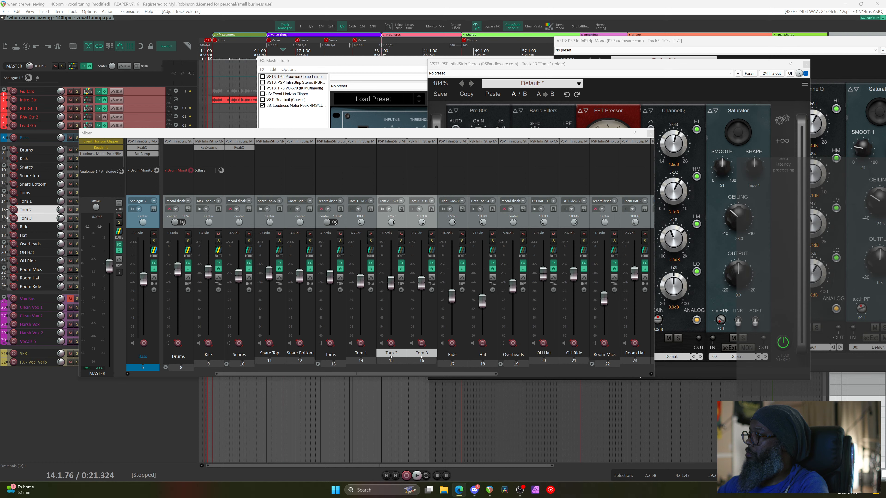
Start playing the song and enlarge the mixer to show more channels
key(alt+Tab)
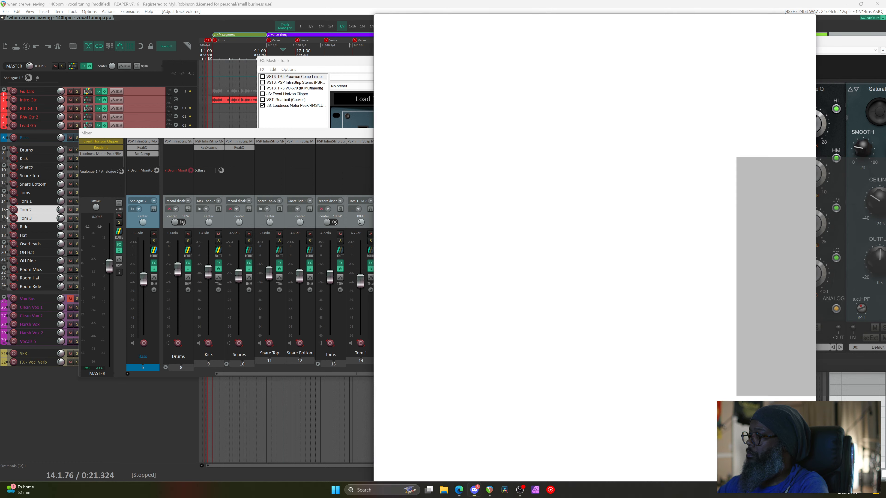
key(alt+Tab)
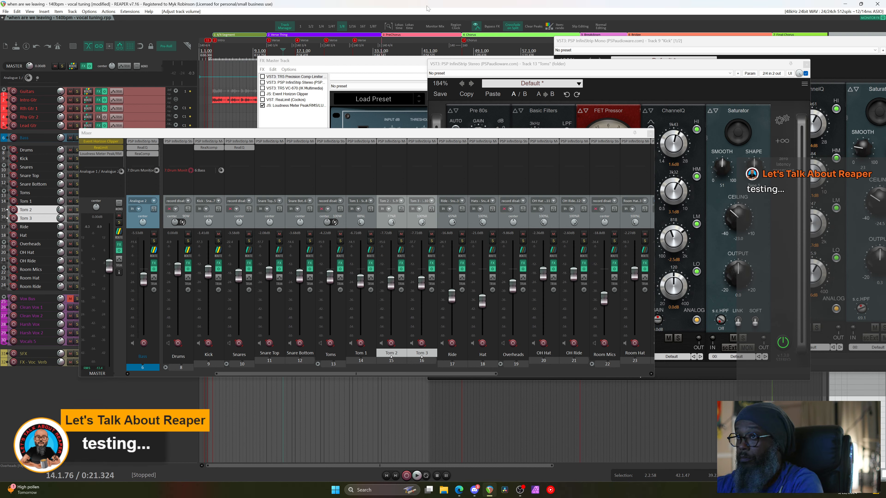
key(space)
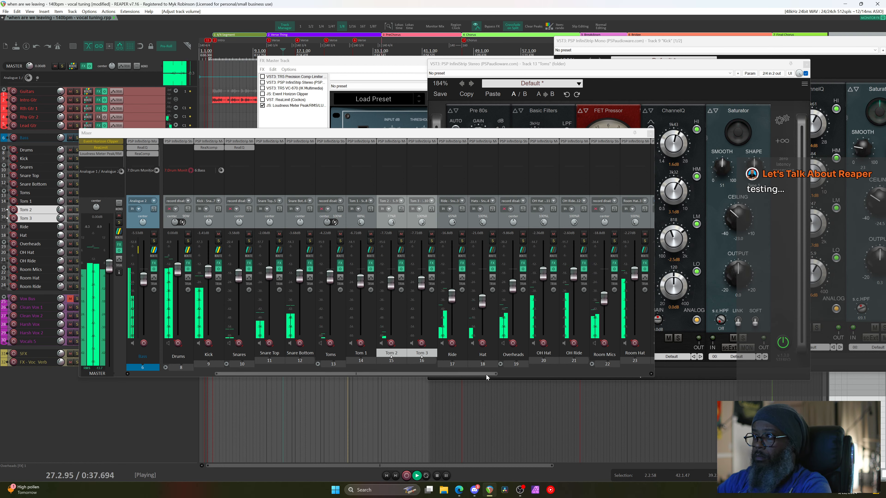
mouse_move(488, 374)
mouse_down()
mouse_move(519, 376)
mouse_move(490, 374)
mouse_up()
drag(654, 376, 725, 426)
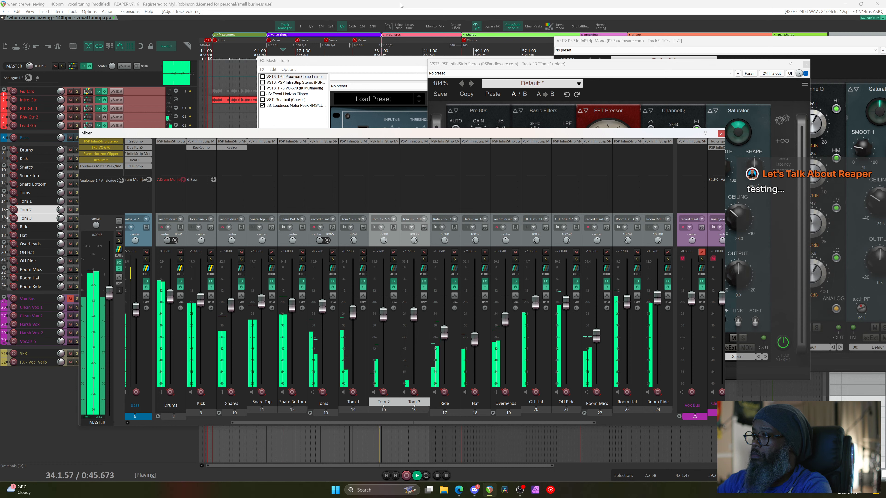
Loop the Verse Thing section (11.1.00–35.1.00) and bring the Toms InfiniStrip window forward
key(space)
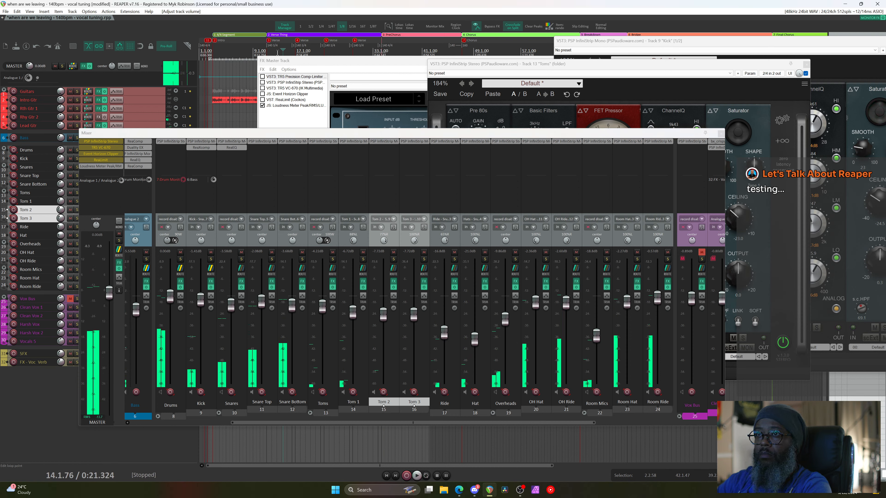
click(279, 38)
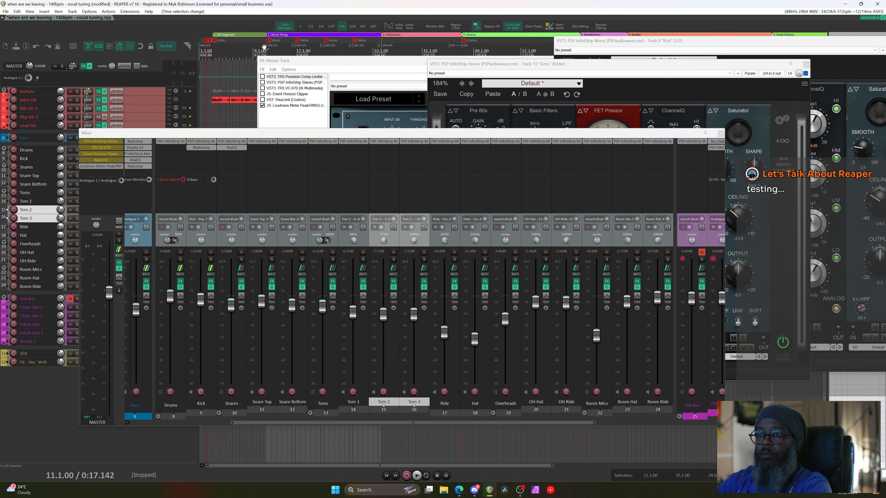
key(r)
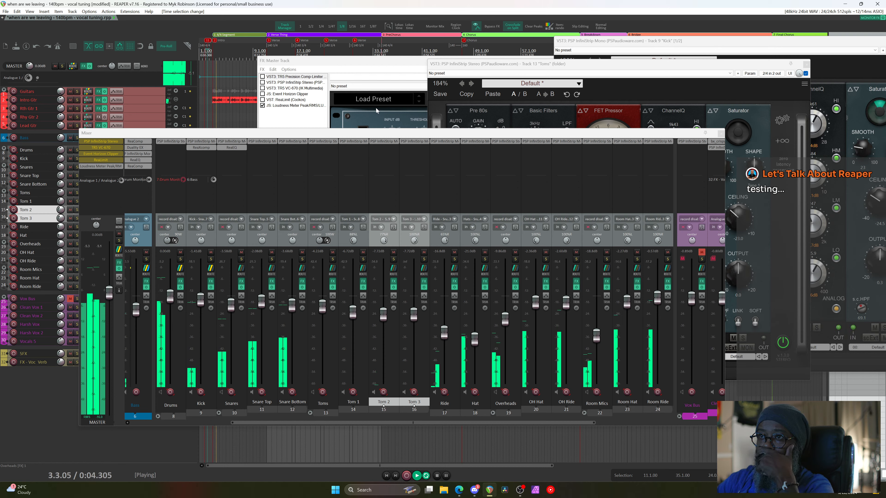
click(631, 73)
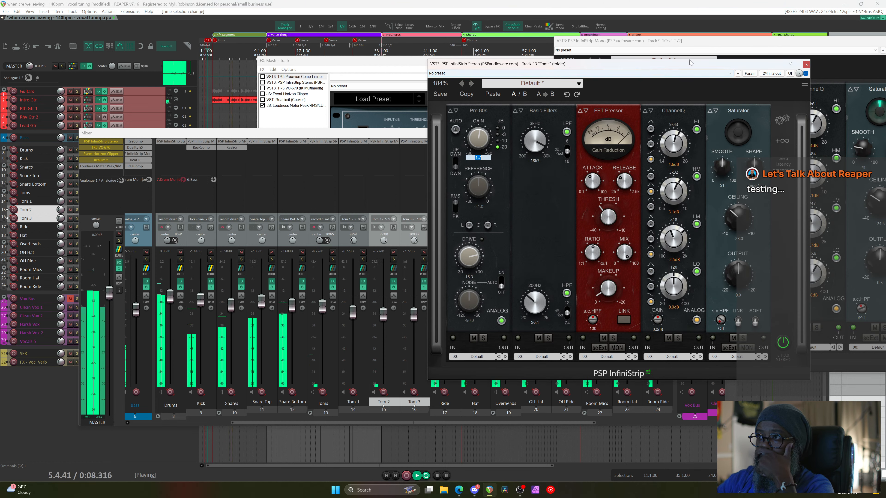
Close the Master and Kick FX windows, set Toms SMOOTH to 43, then close the Toms window
click(384, 60)
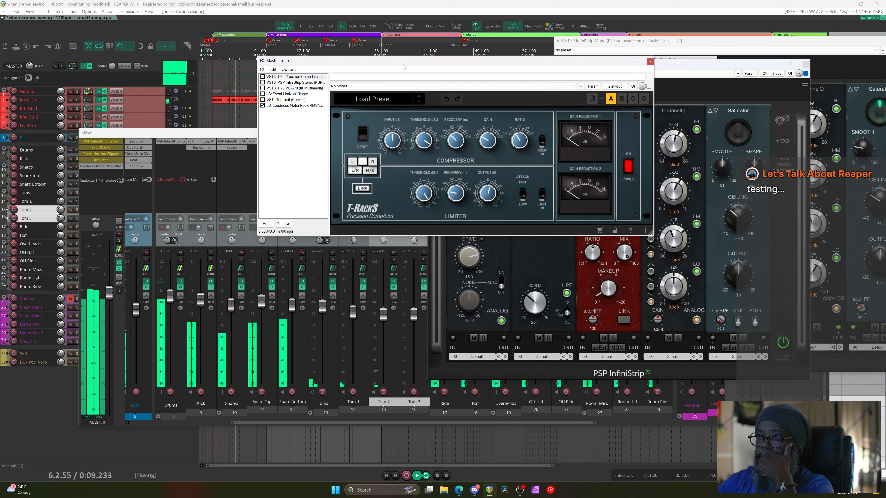
click(650, 61)
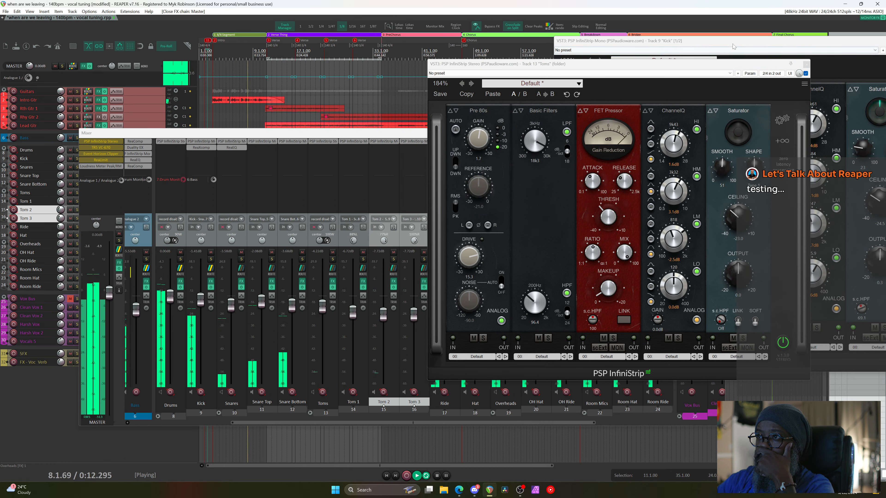
key(Escape)
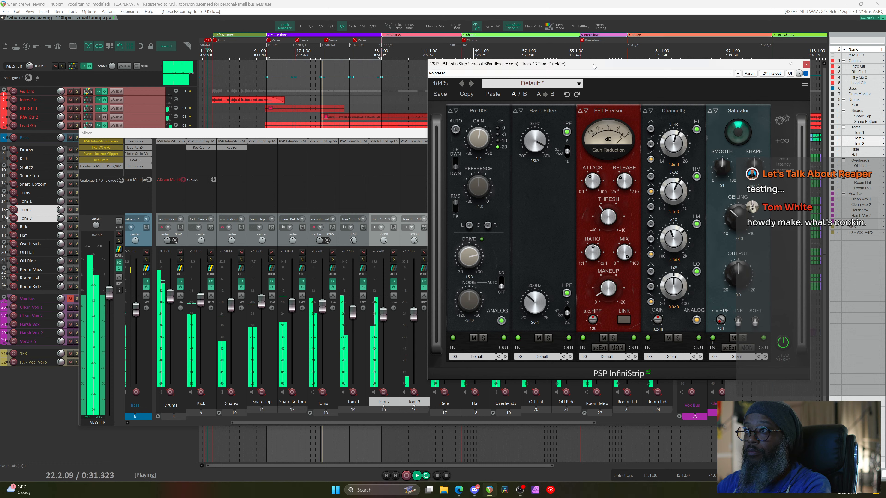
scroll(724, 170, down, 8)
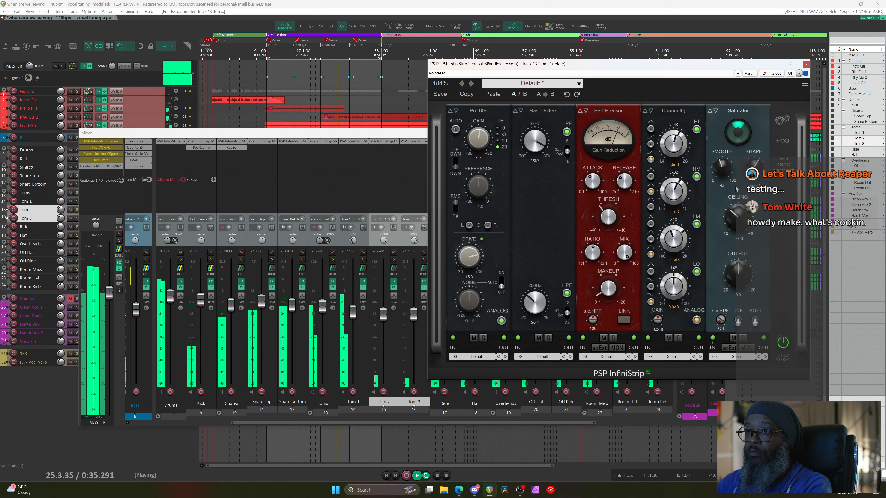
key(Escape)
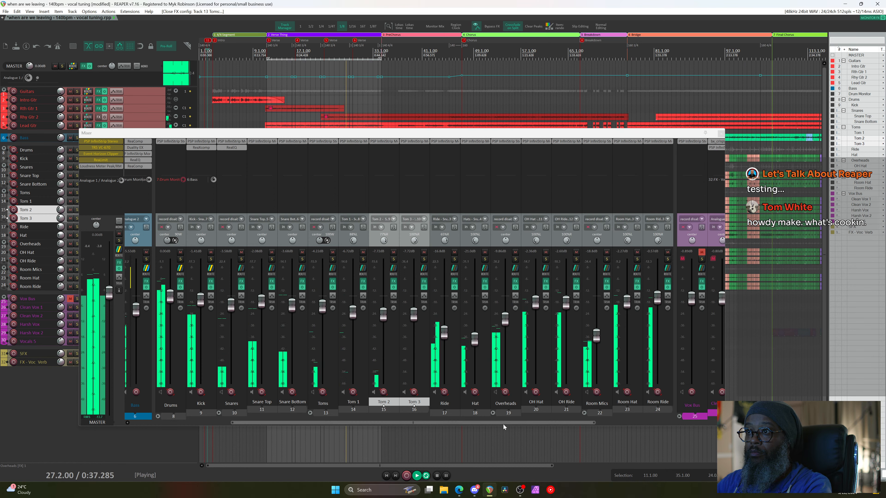
Nudge the Bass level slightly down and raise the Guitars bus to about -1.38 dB
drag(503, 423, 257, 433)
drag(298, 308, 297, 310)
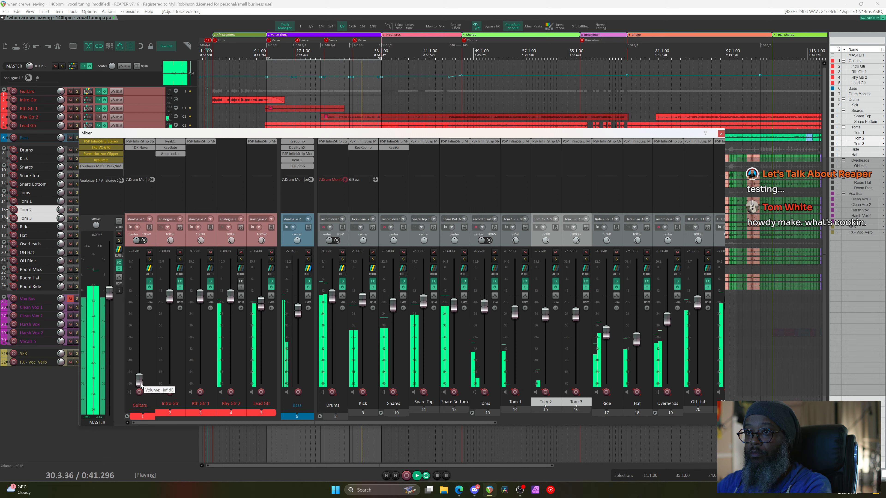
drag(139, 381, 143, 308)
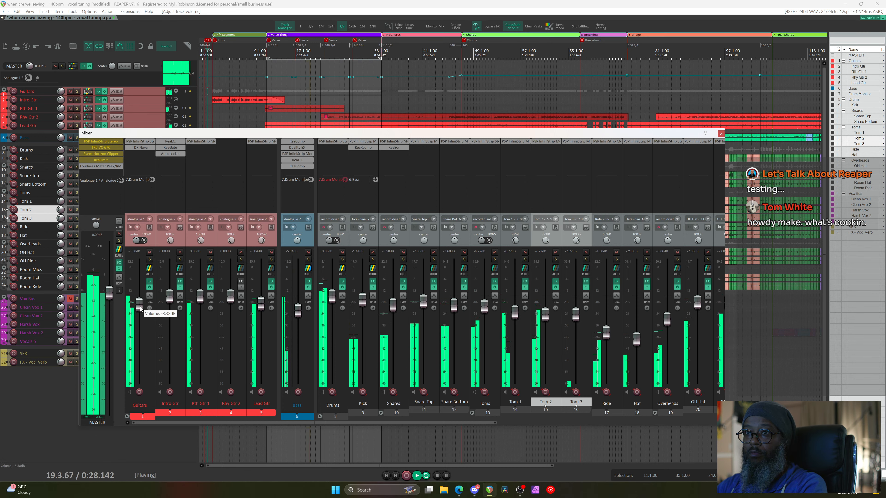
Unmute the Vox Bus and bring its fader back up
scroll(467, 424, right, 8)
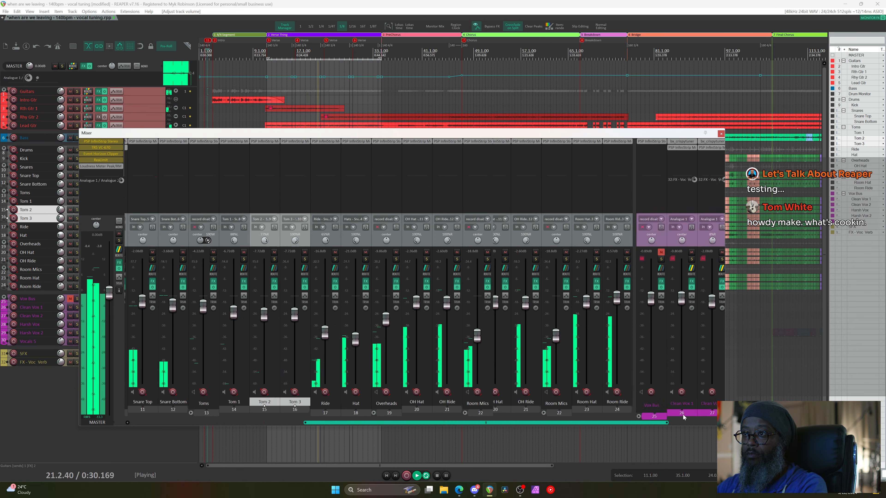
drag(491, 307, 500, 443)
click(502, 252)
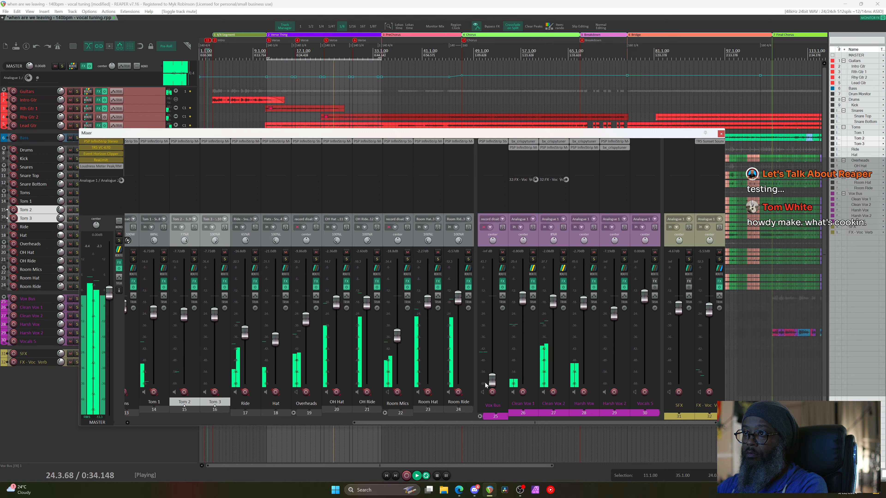
drag(491, 382, 482, 313)
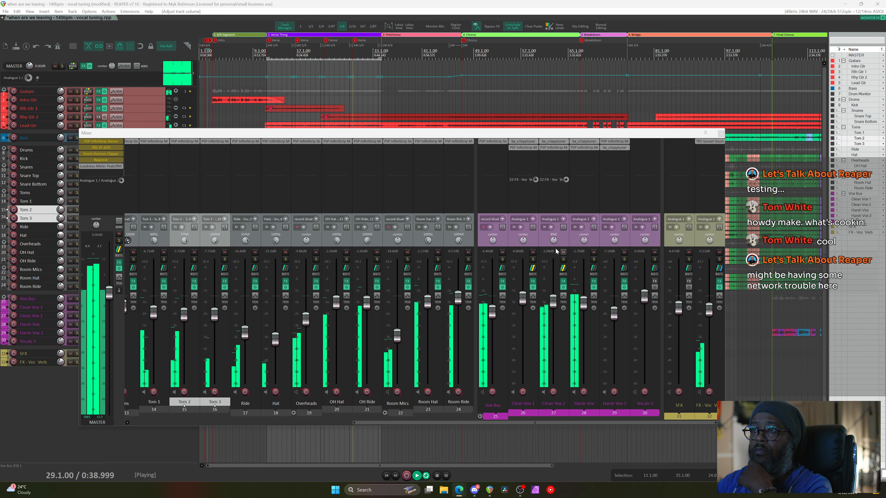
Stop playback and briefly check the web browser and desktop
key(space)
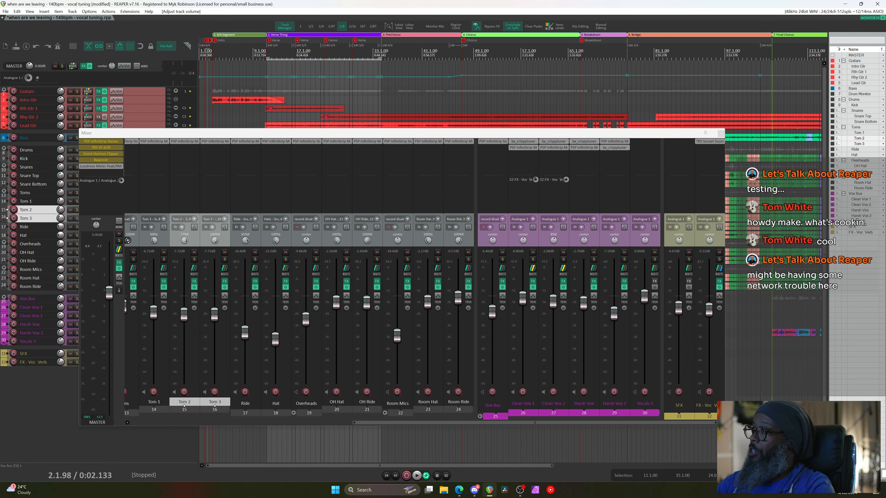
key(alt+Tab)
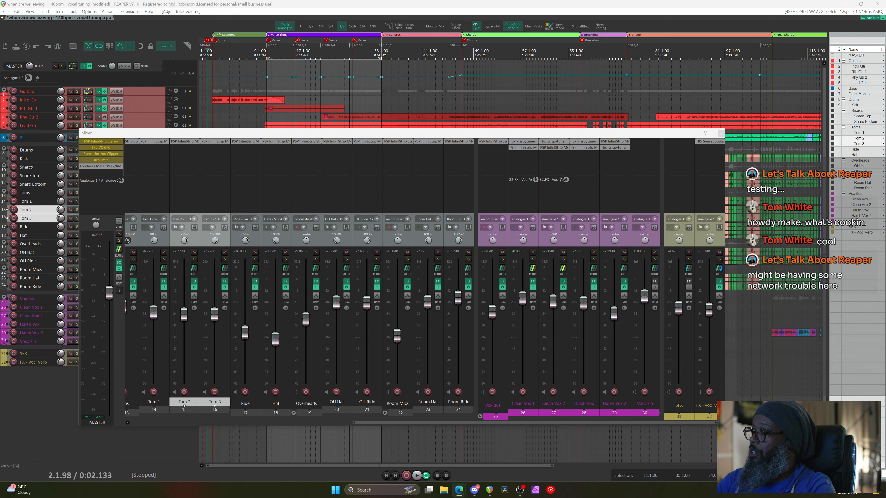
key(super+d)
key(super+d)
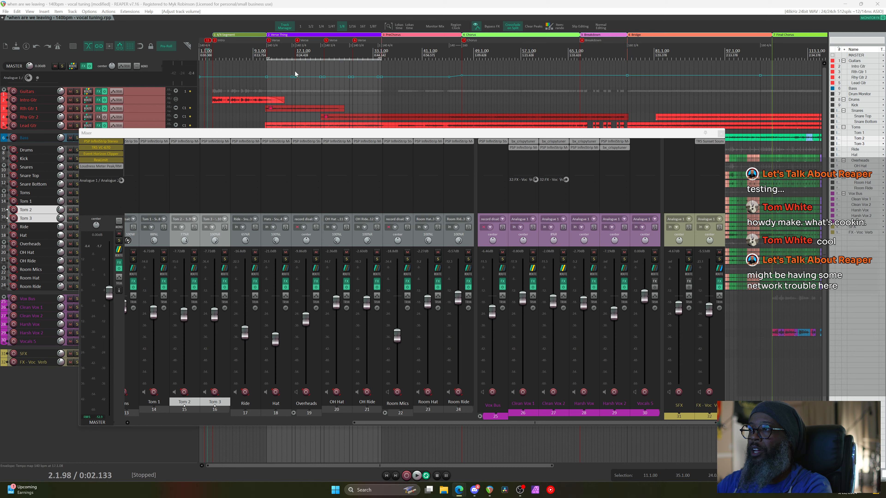
Audition from bar 9, raise the Vox Bus to -3.53 dB, and open bx_crispytuner on Harsh Vox
click(256, 51)
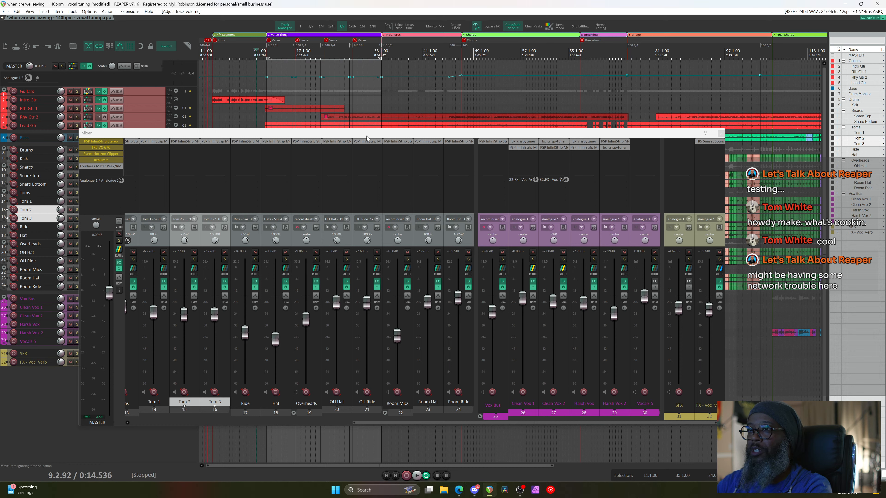
key(space)
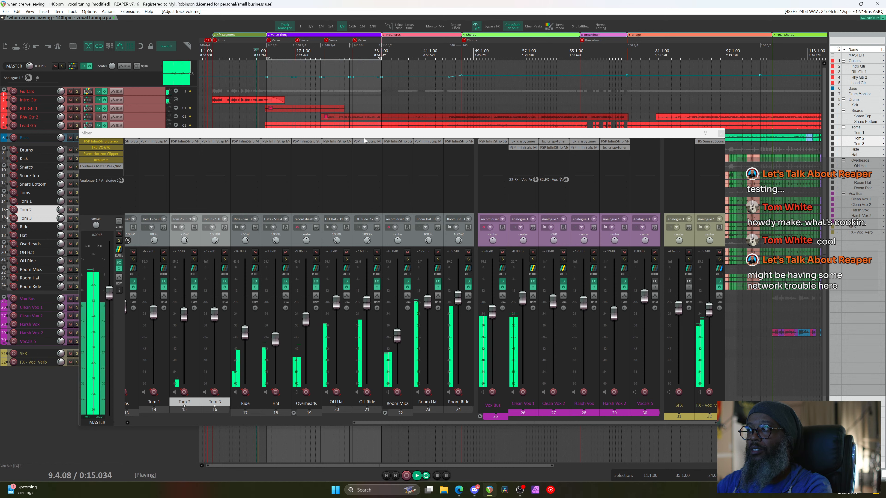
key(space)
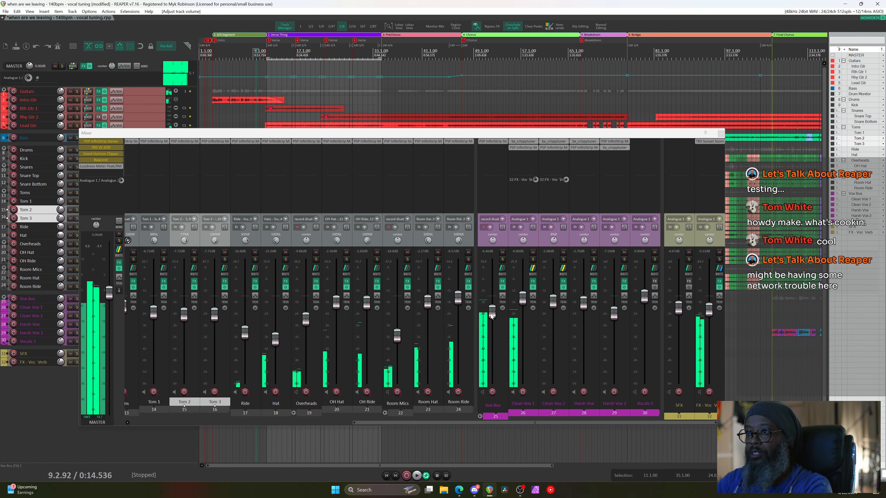
scroll(491, 311, up, 2)
scroll(491, 312, up, 1)
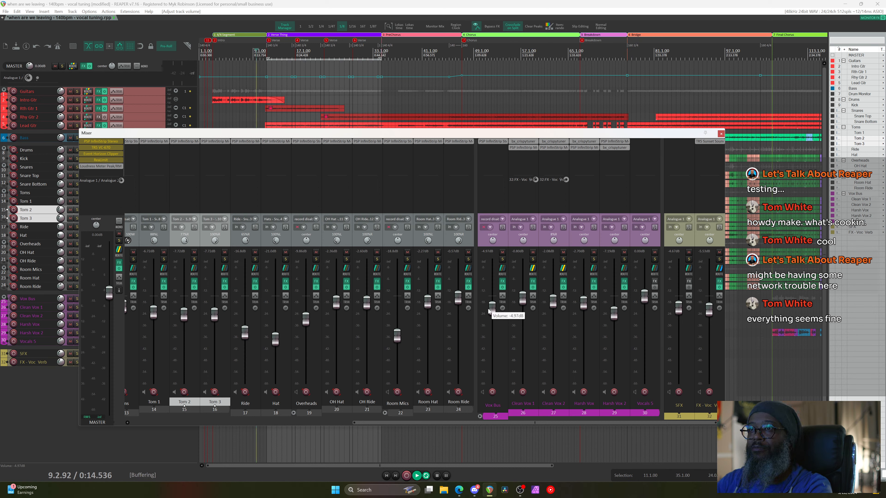
key(space)
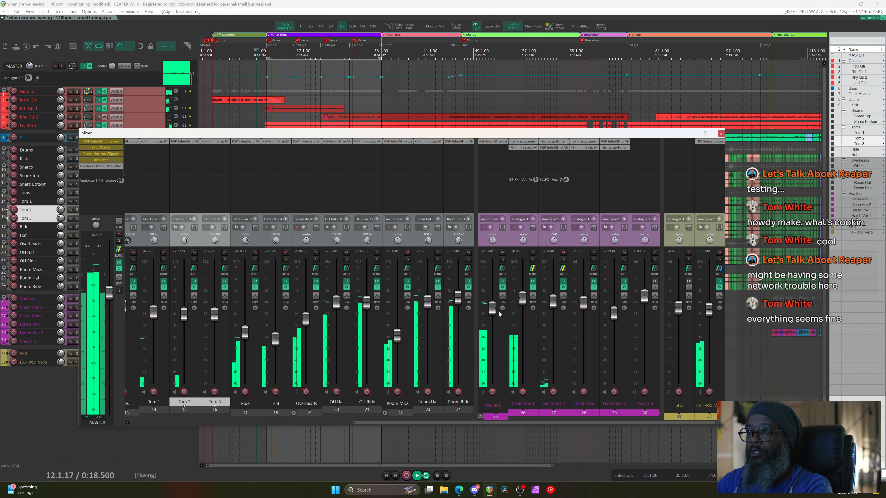
drag(493, 310, 493, 306)
key(space)
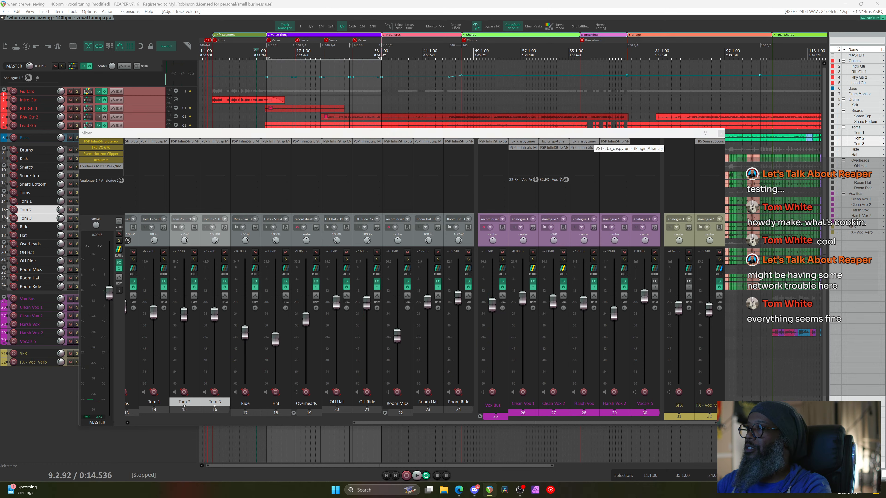
click(585, 142)
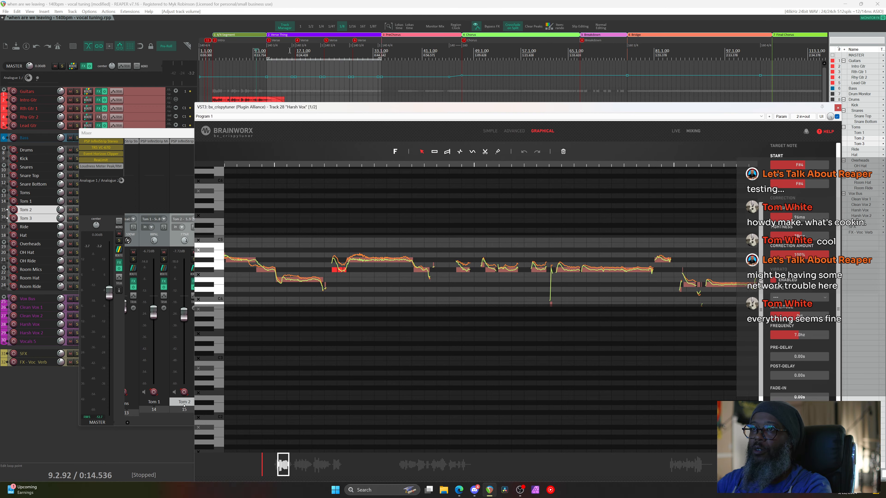
Audition the Harsh Vox phrase from bar 10 in crispytuner
click(266, 52)
key(space)
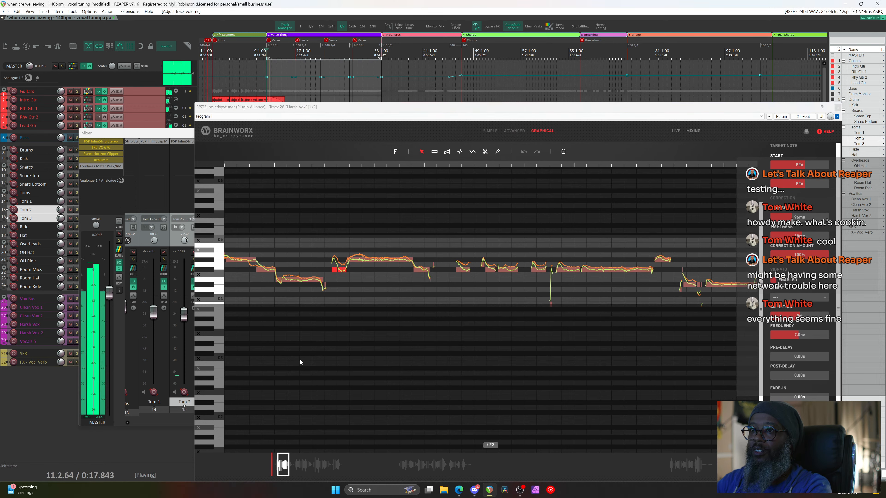
key(space)
drag(284, 466, 282, 465)
key(space)
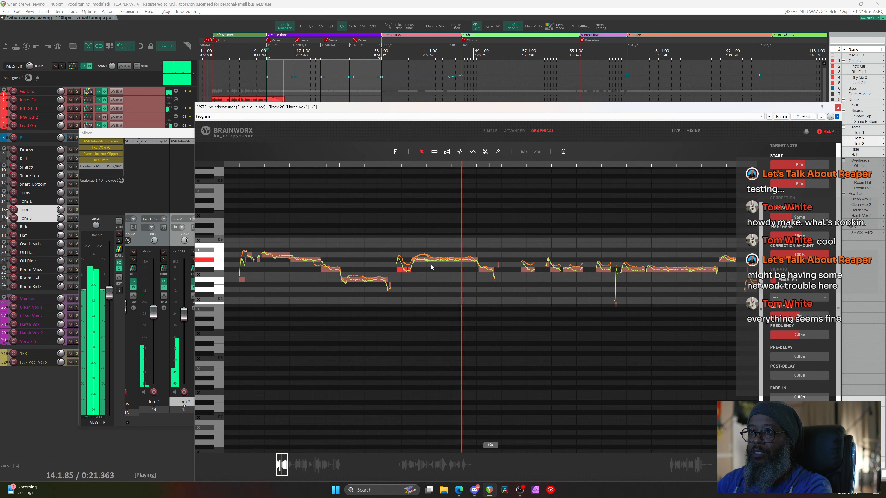
key(space)
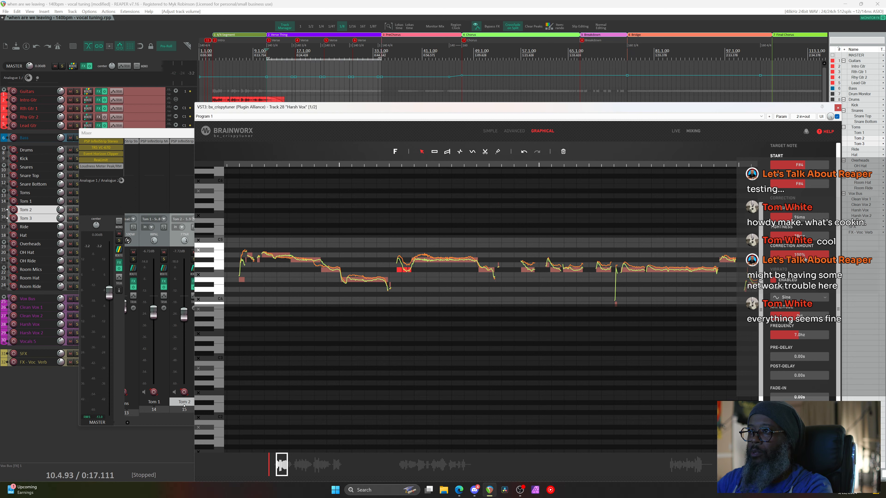
Lower the Harsh Vox correction amount to 68% and play the loop to hear it
drag(805, 260, 809, 236)
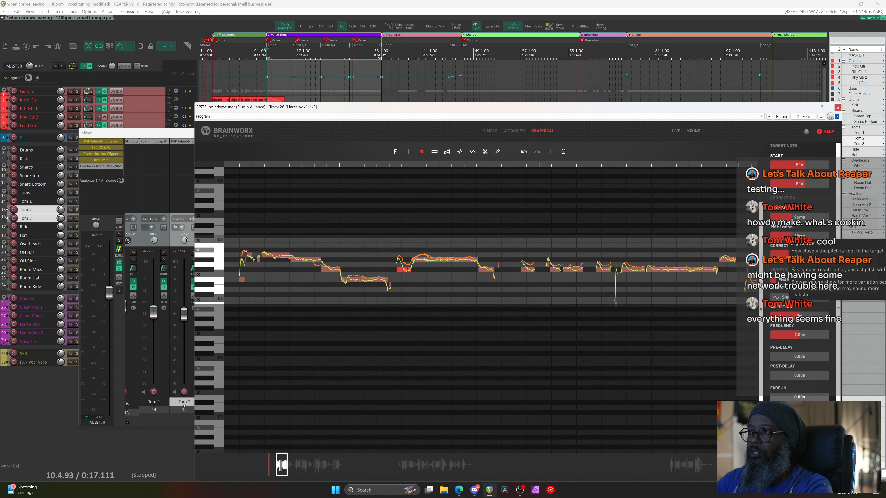
click(255, 54)
key(space)
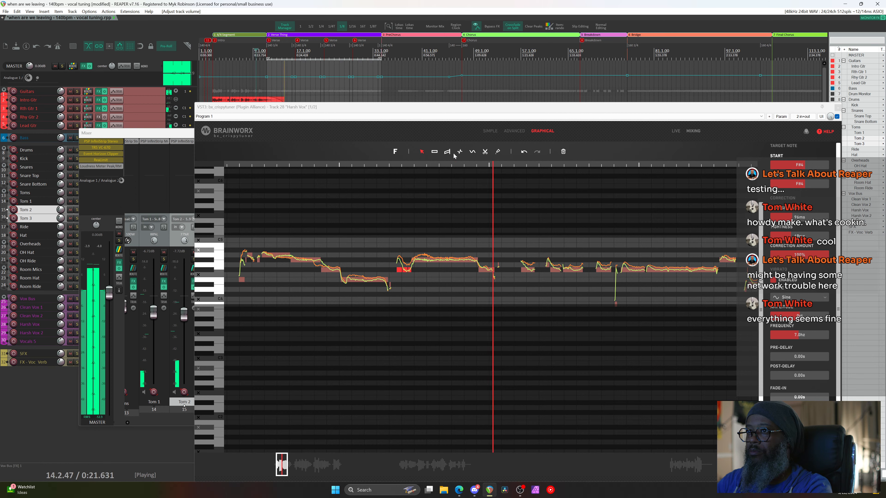
Set the Harsh Vox correction speed to 18ms and transition time to 43ms
key(space)
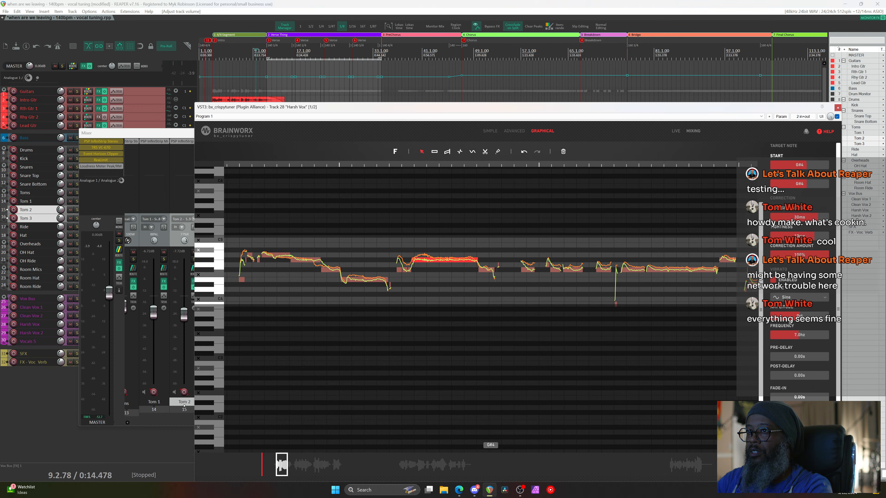
drag(812, 244, 808, 245)
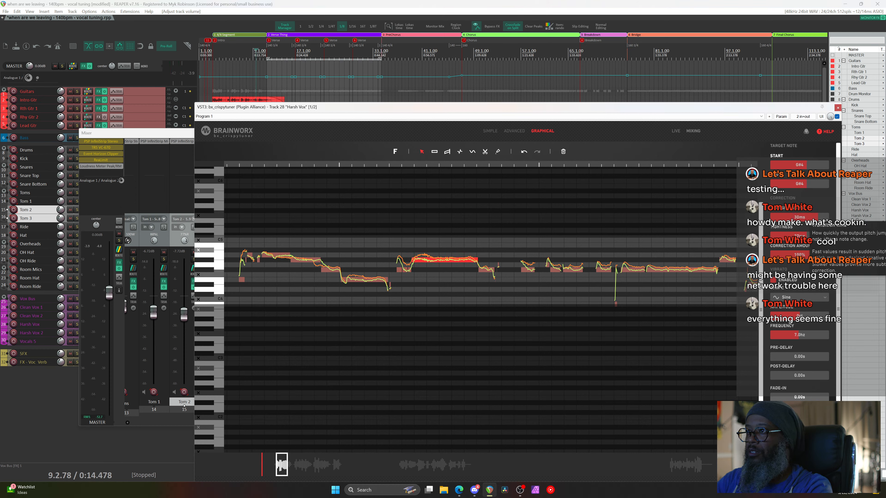
scroll(806, 227, up, 3)
Audition the tuned vocal, select the F#4 note, and bypass bx_crispytuner
key(space)
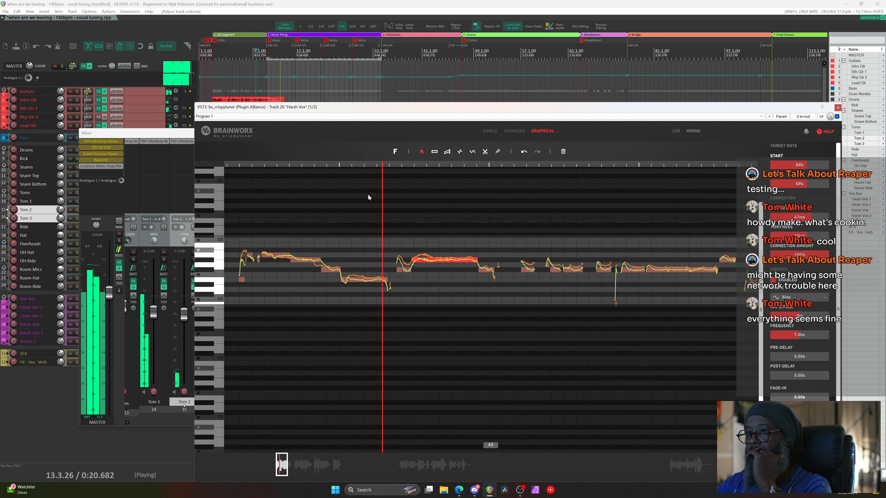
key(space)
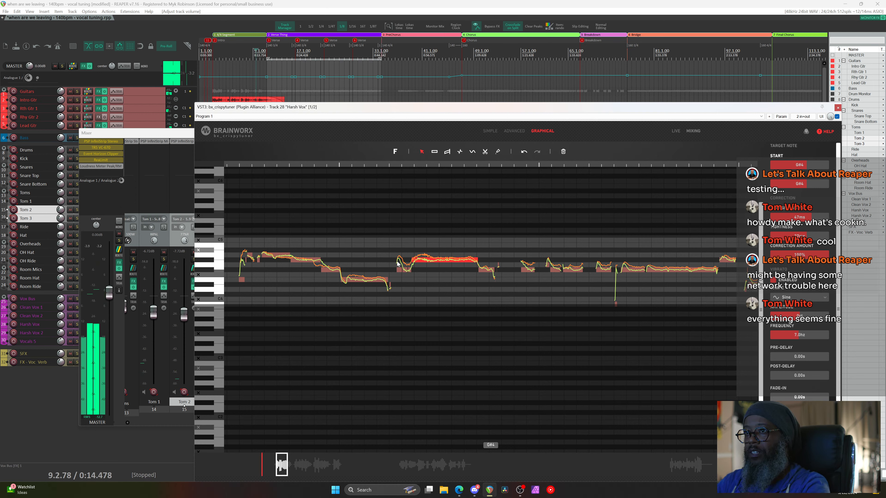
click(404, 269)
click(837, 117)
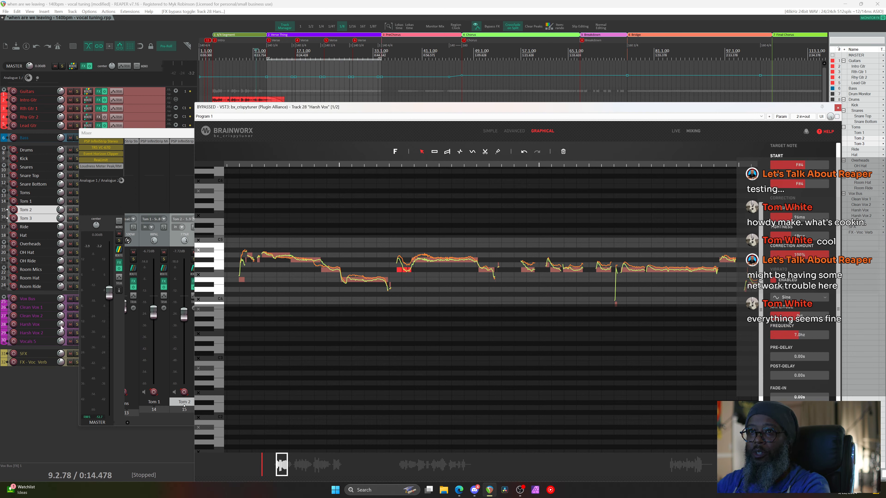
Solo Harsh Vox, play from 10.4.24, and turn the correction amount down to 0%
click(77, 325)
click(266, 52)
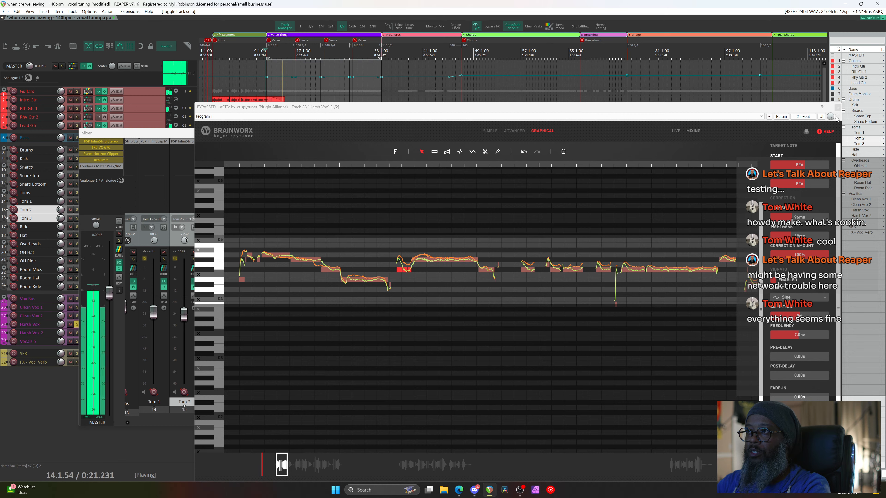
key(space)
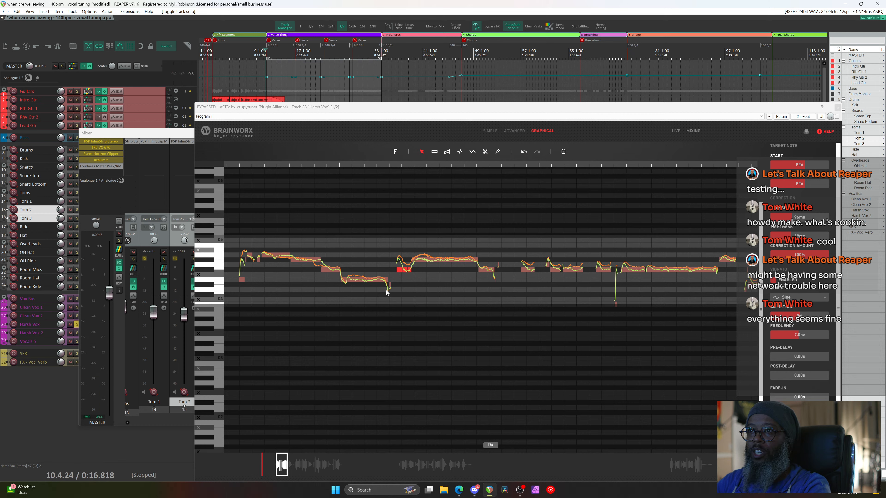
click(398, 268)
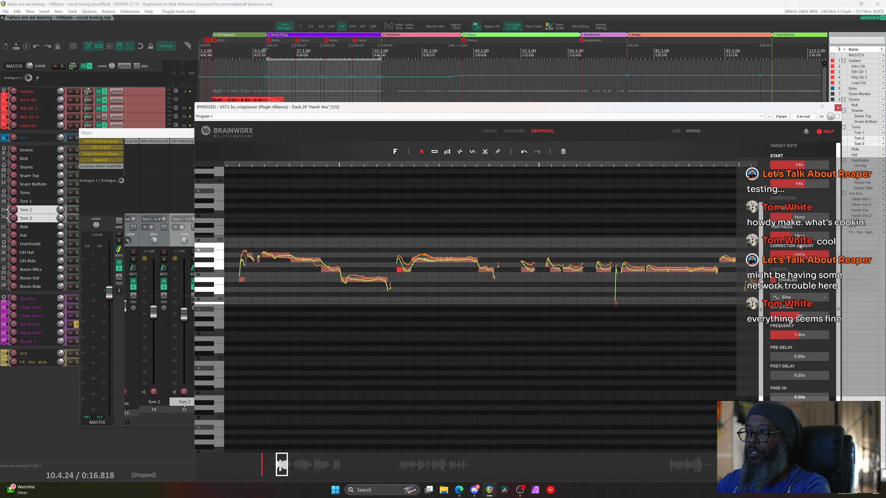
mouse_move(800, 247)
drag(820, 257, 760, 258)
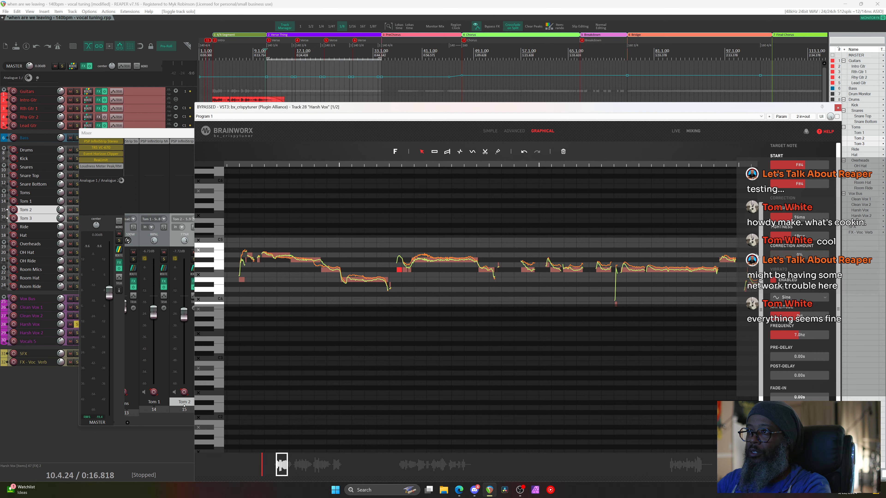
Play Harsh Vox with the tuner bypassed, then re-enable it and play again to compare
click(76, 324)
key(space)
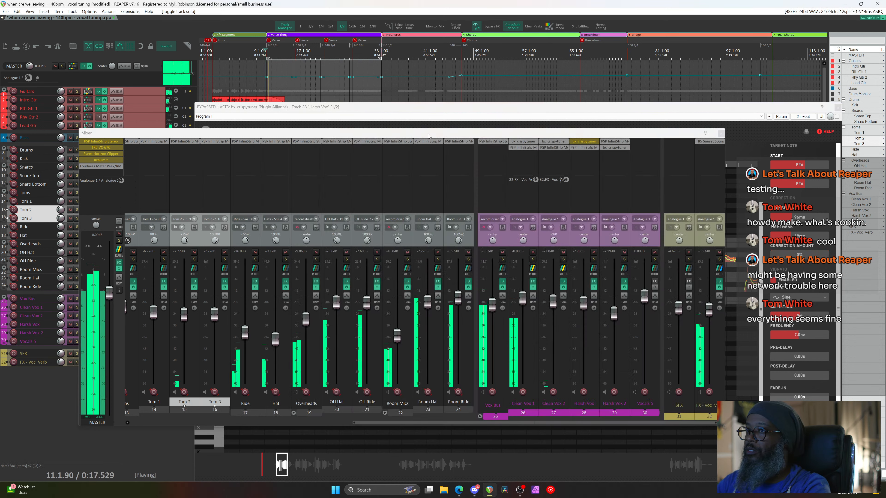
key(ctrl+m)
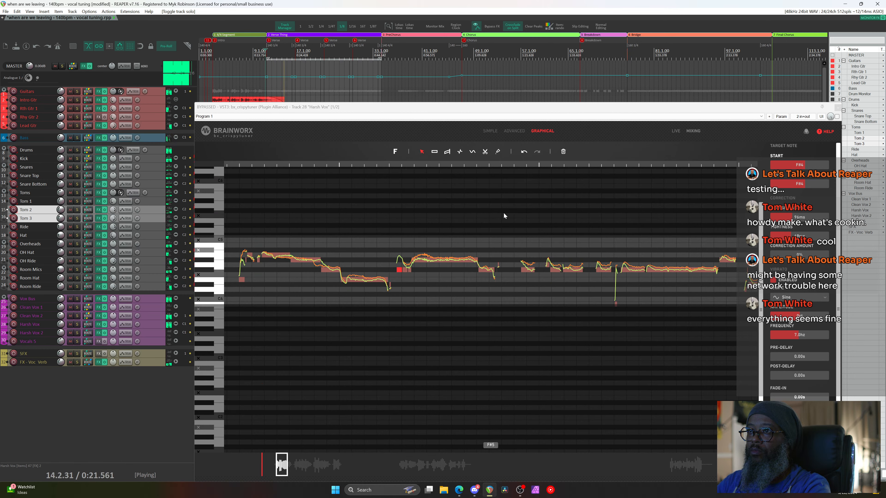
key(space)
click(837, 116)
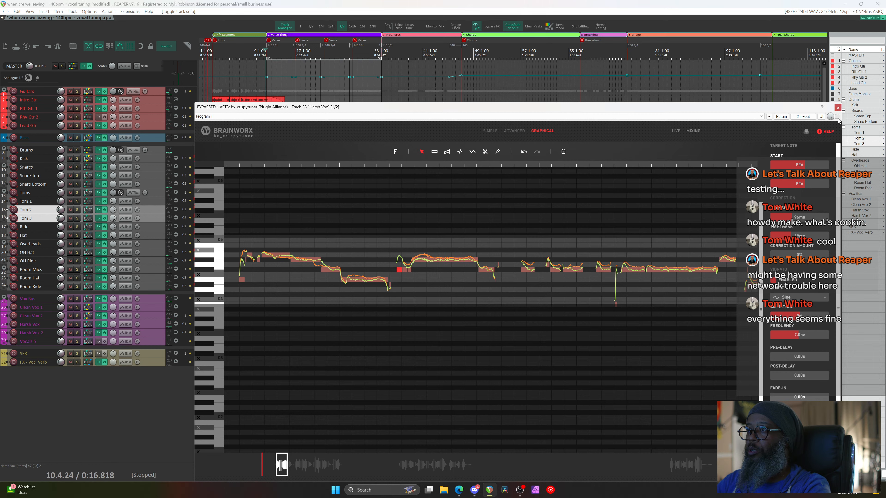
key(space)
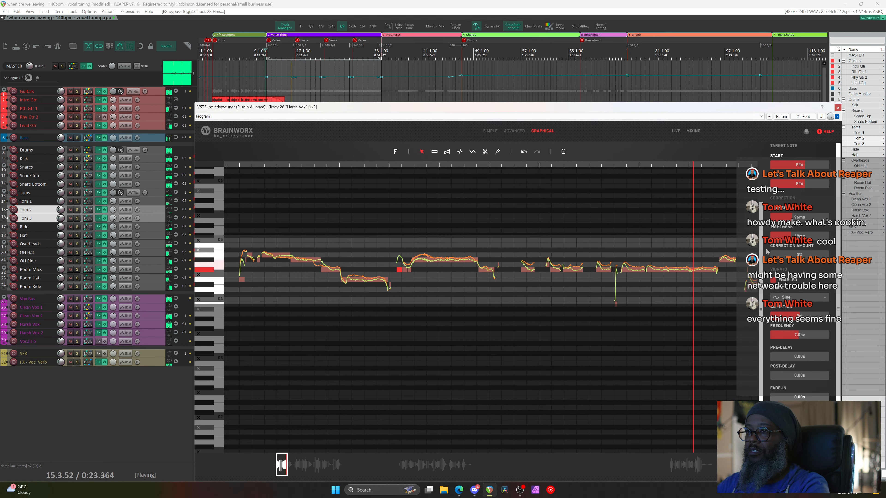
key(space)
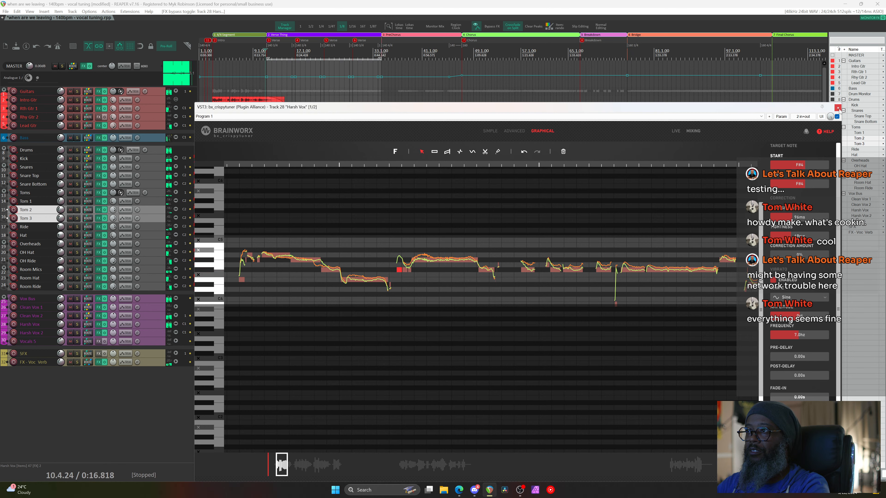
Close the tuner, open the mixer, raise the Vox Bus to -2.08 dB, and play
click(837, 107)
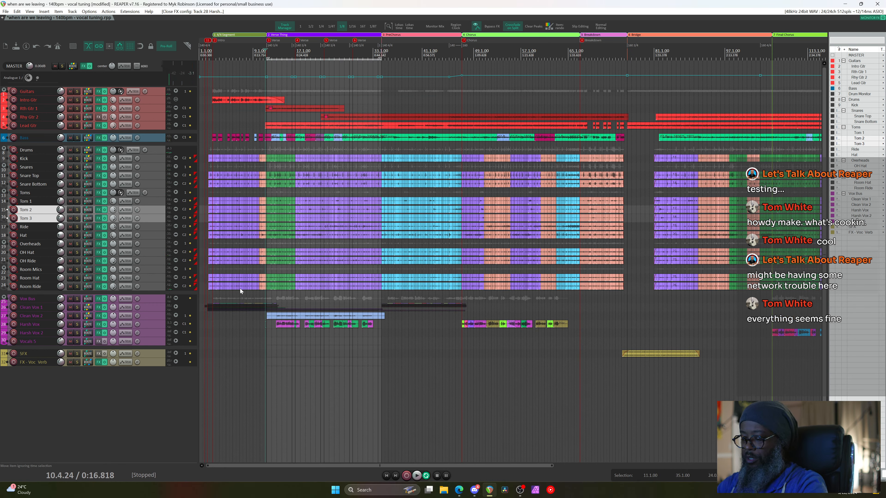
key(ctrl+m)
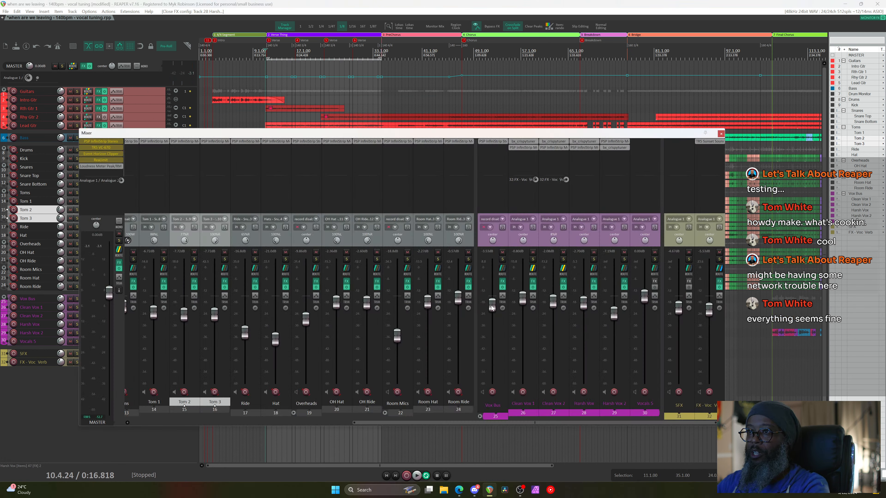
drag(492, 308, 492, 301)
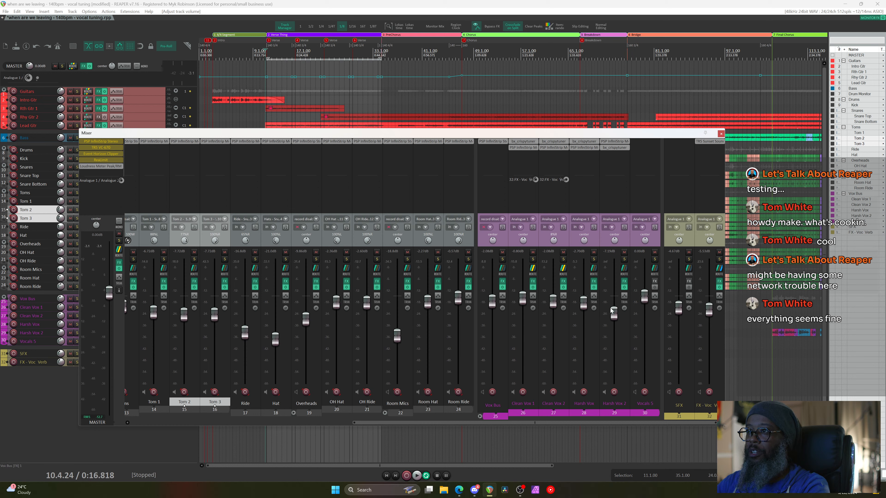
key(space)
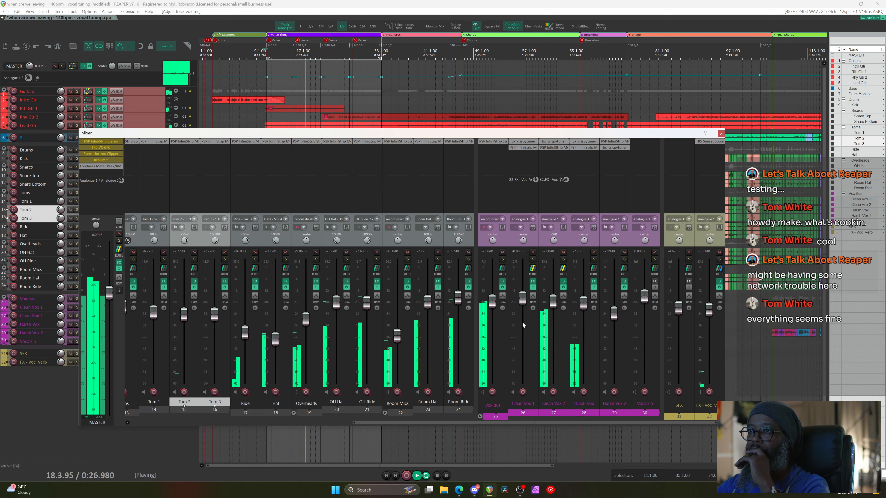
Open and close the Vox Bus InfiniStrip, stop playback, and scroll the mixer
click(490, 142)
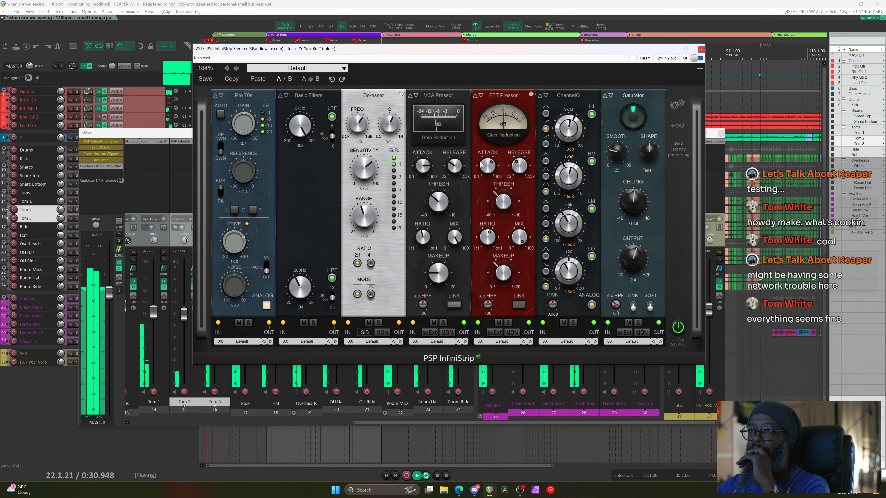
click(702, 50)
key(space)
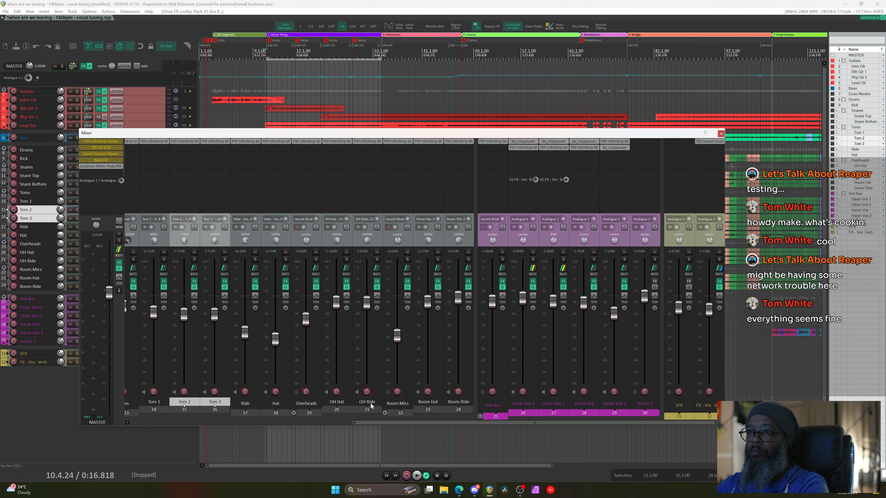
drag(380, 422, 293, 424)
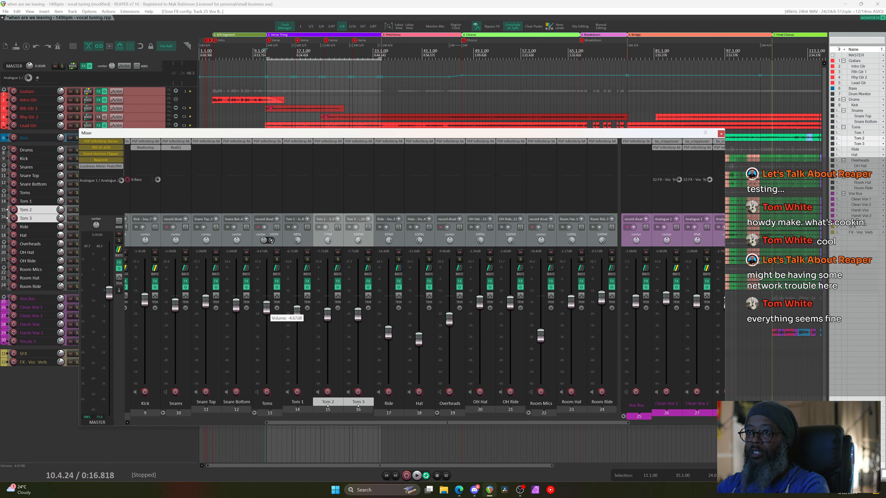
Add a VCA Pressor module to the Toms InfiniStrip between Basic Filters and FET Pressor
click(258, 141)
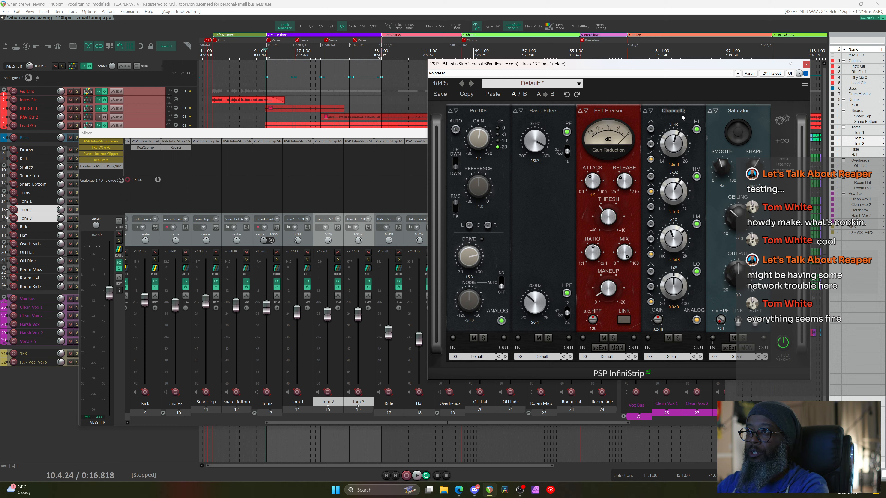
click(779, 142)
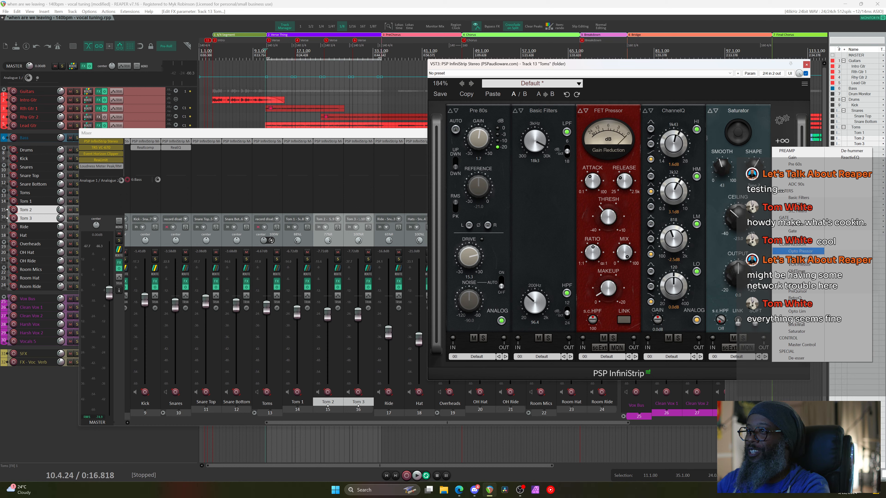
click(811, 266)
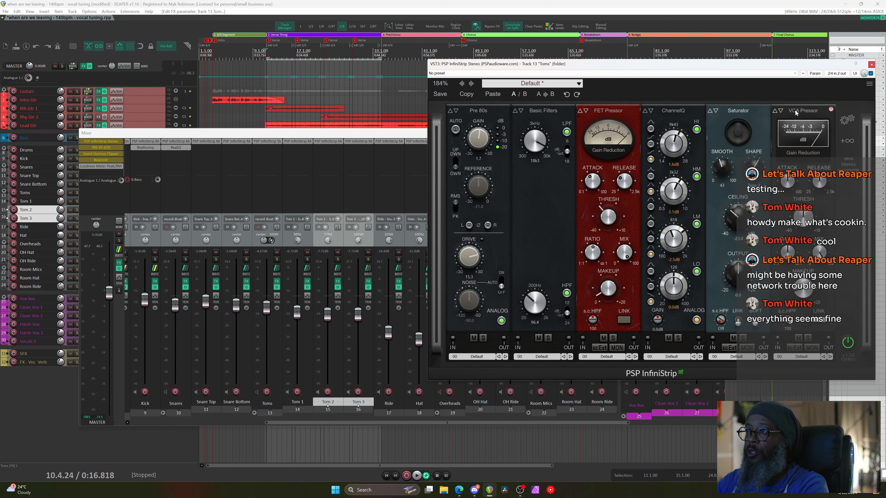
drag(796, 112, 673, 117)
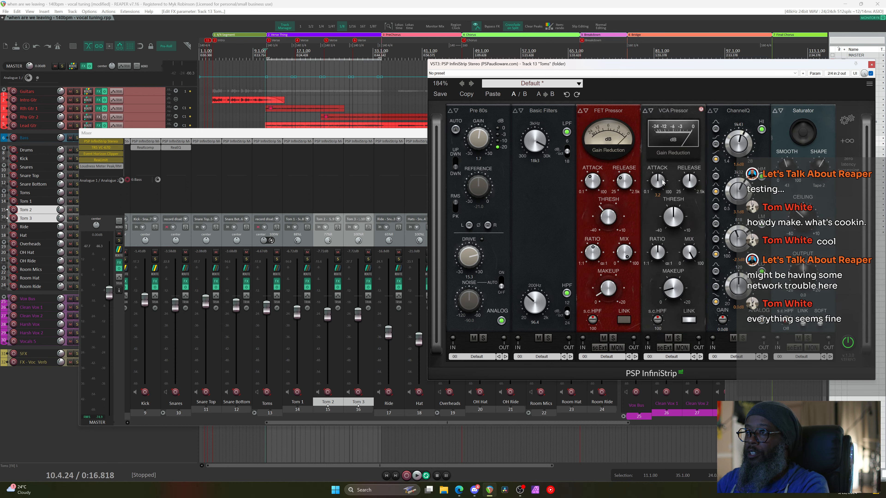
right_click(676, 212)
click(681, 81)
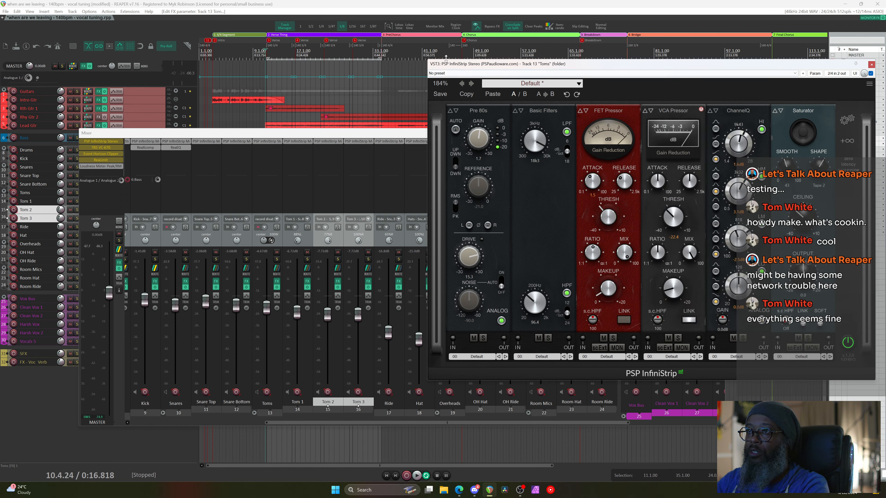
Play the toms through the strip, then close the Toms InfiniStrip window
key(space)
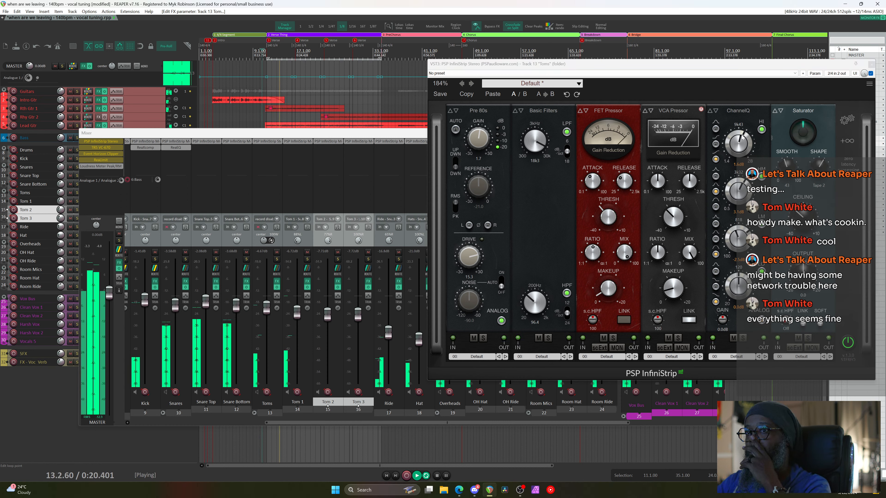
click(682, 309)
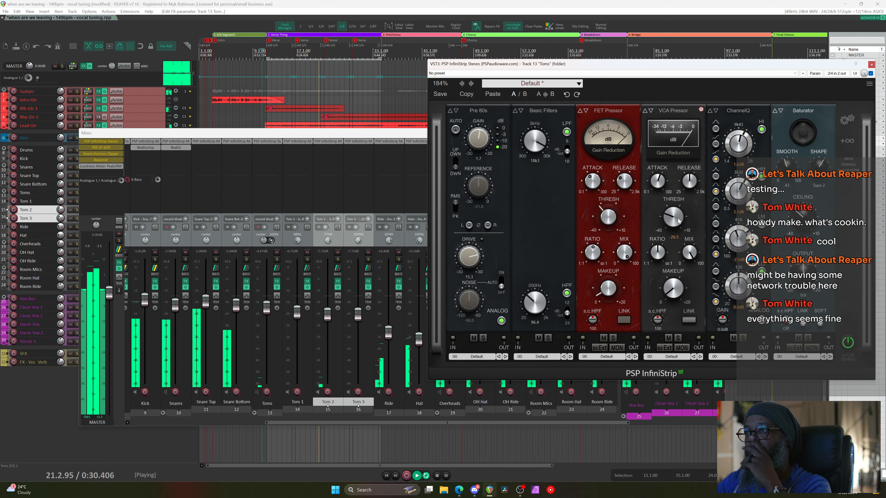
scroll(679, 224, up, 1)
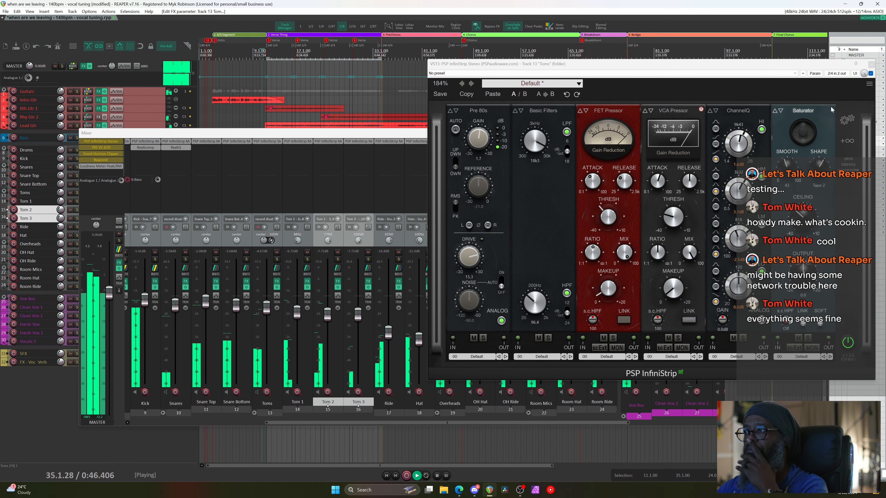
click(872, 64)
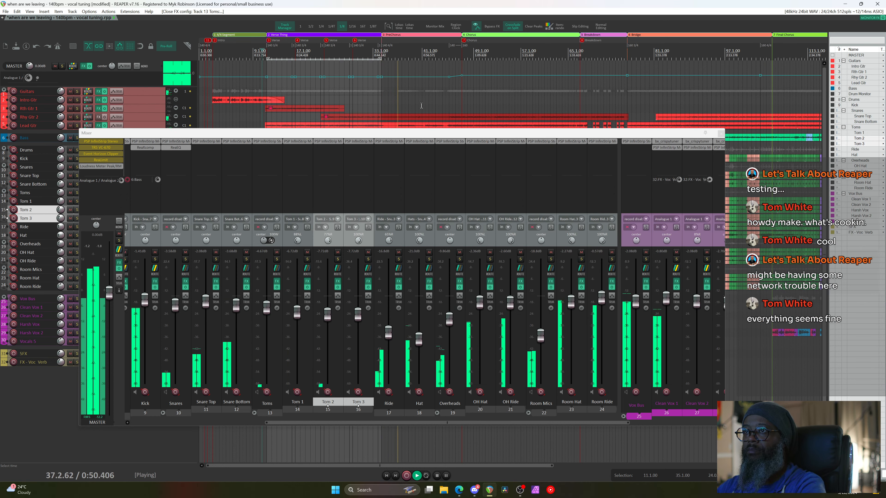
Stop playback, move to bar 35, and open bx_crispytuner on Clean Vox 1
key(space)
click(386, 51)
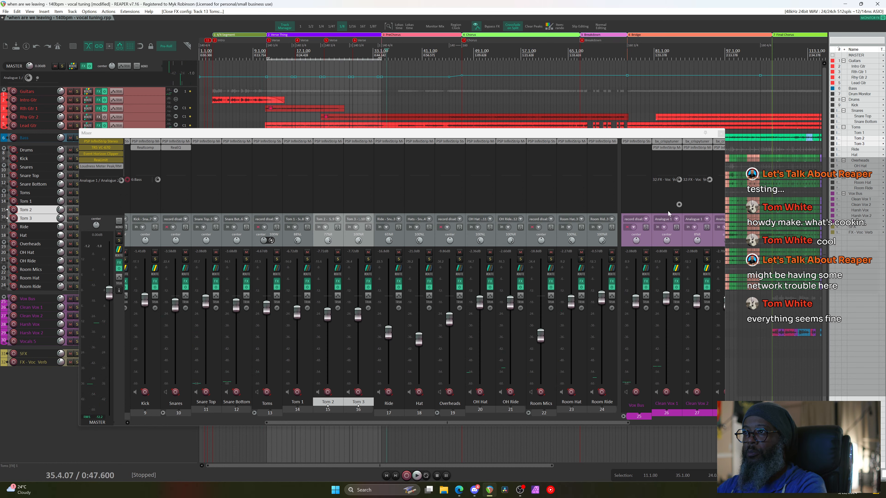
drag(582, 424, 685, 424)
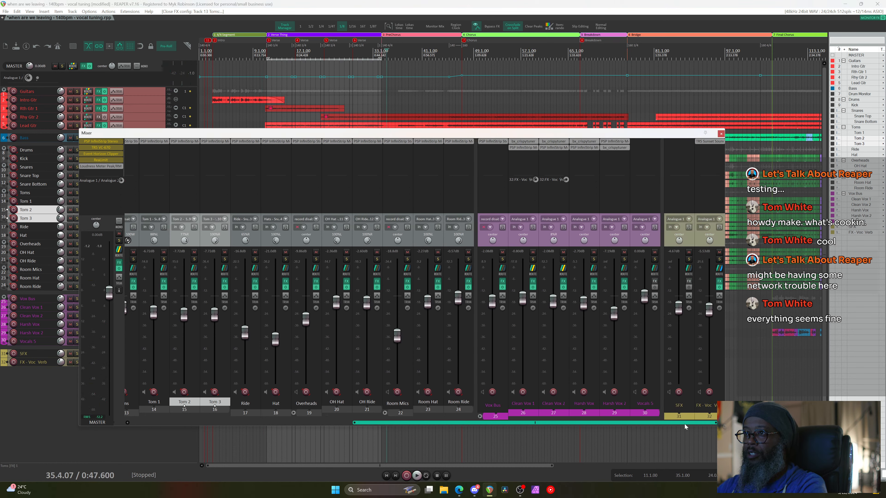
click(526, 142)
Move to bar 34, clear the loop selection, and play back the Clean Vox 1 pitch curves
click(383, 51)
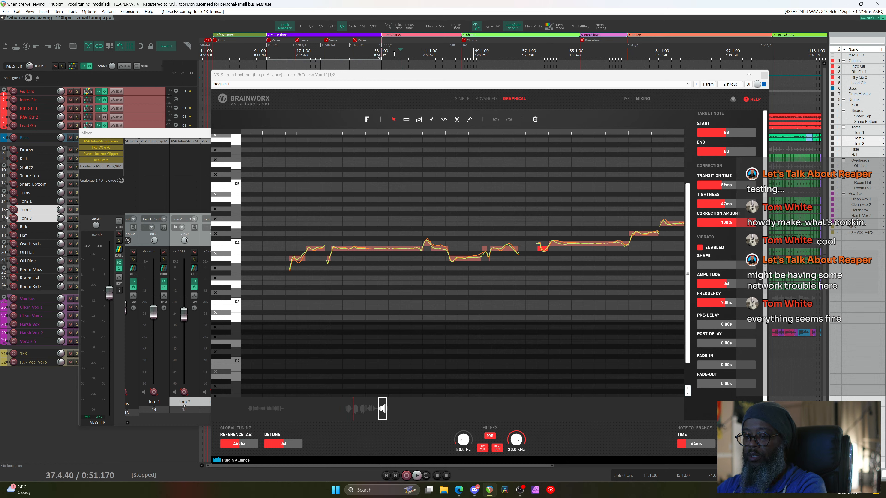
key(Escape)
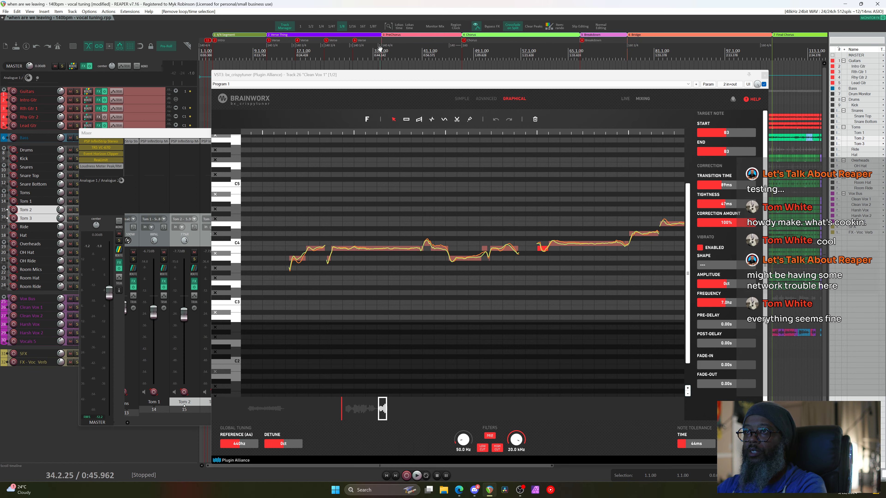
key(space)
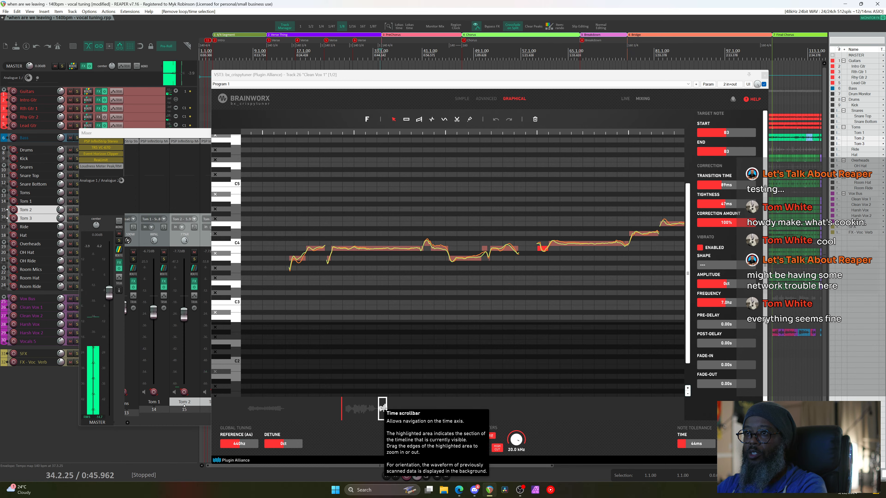
drag(383, 412, 351, 408)
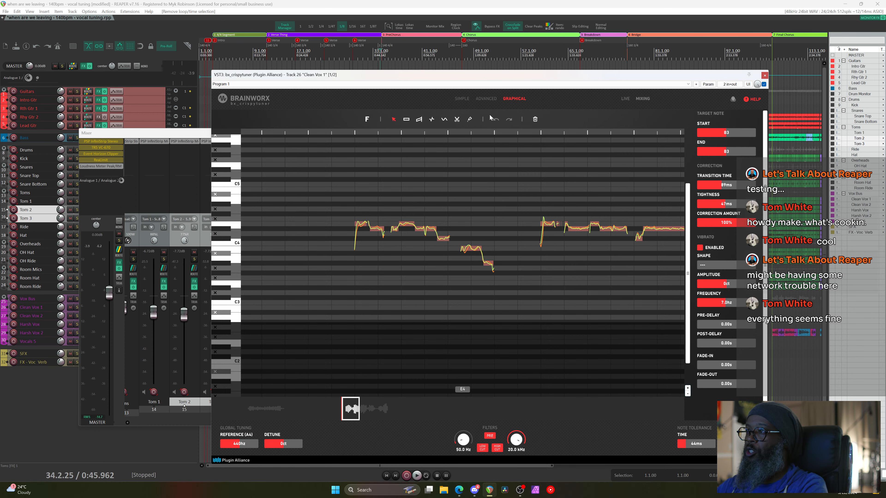
key(space)
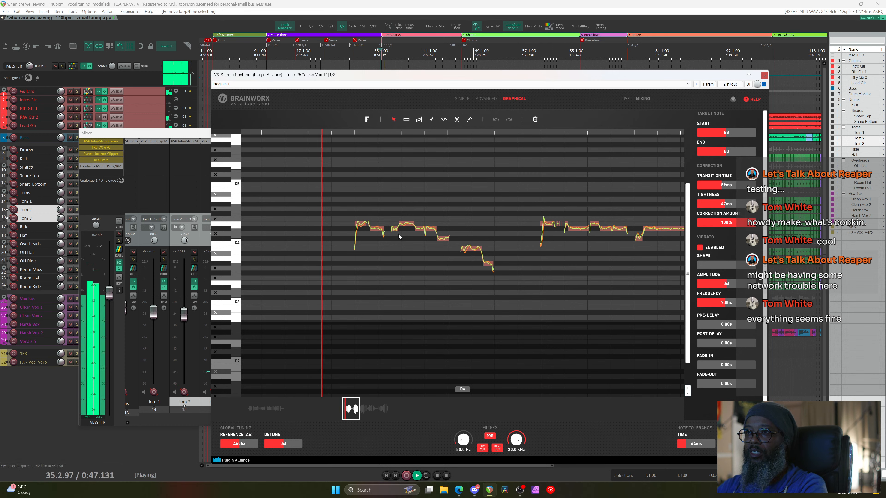
scroll(394, 236, up, 2)
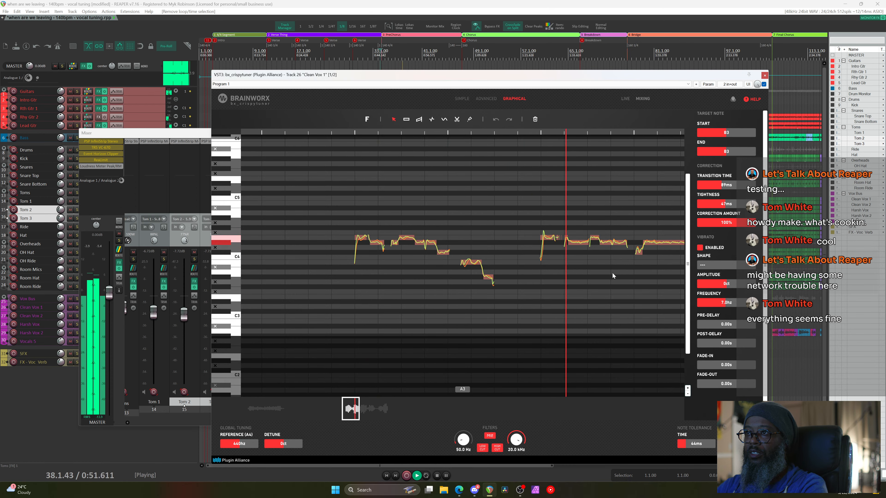
Select the E4 note in crispytuner, set tightness to 57 ms and transition to 107 ms, then play
key(space)
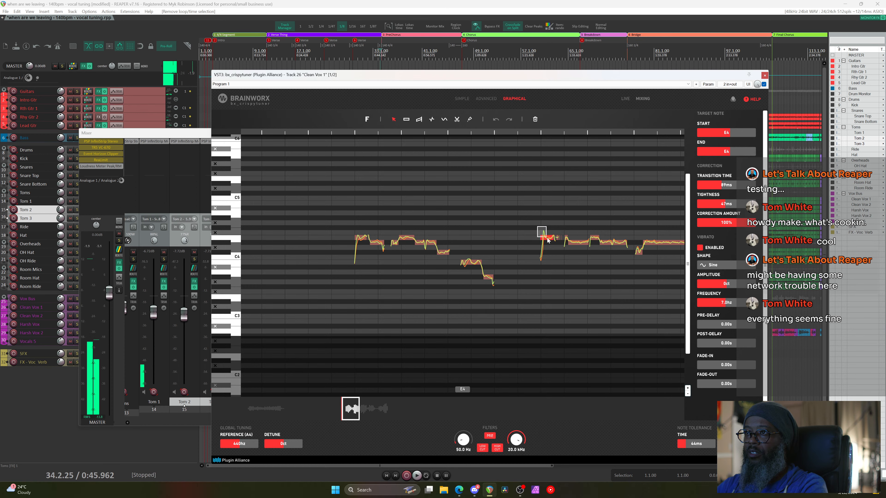
drag(538, 226, 552, 242)
scroll(549, 244, up, 2)
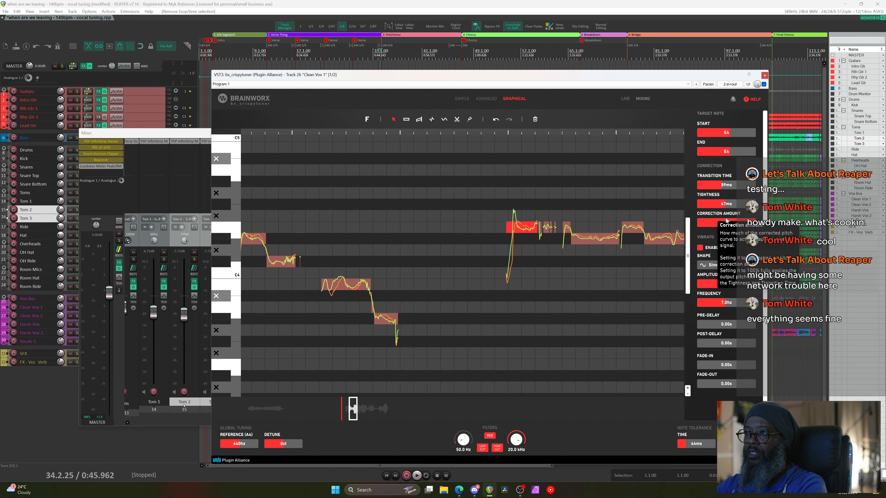
drag(720, 205, 709, 212)
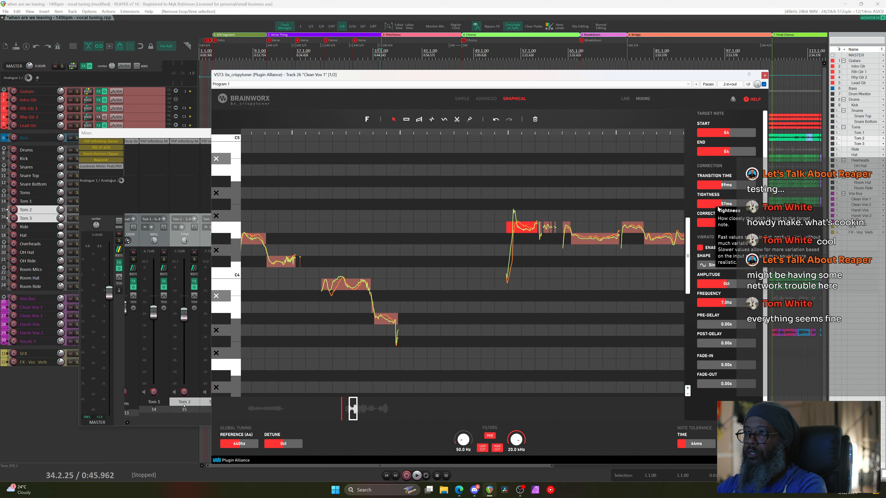
drag(728, 186, 730, 188)
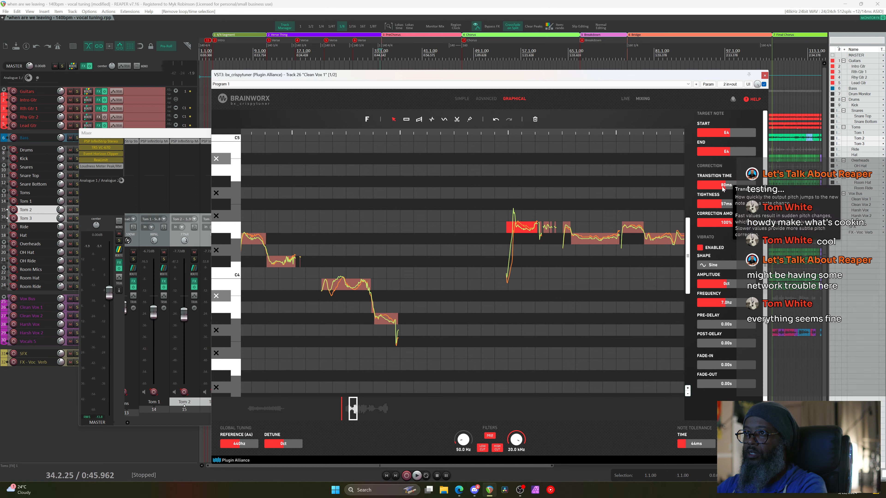
drag(712, 191, 716, 222)
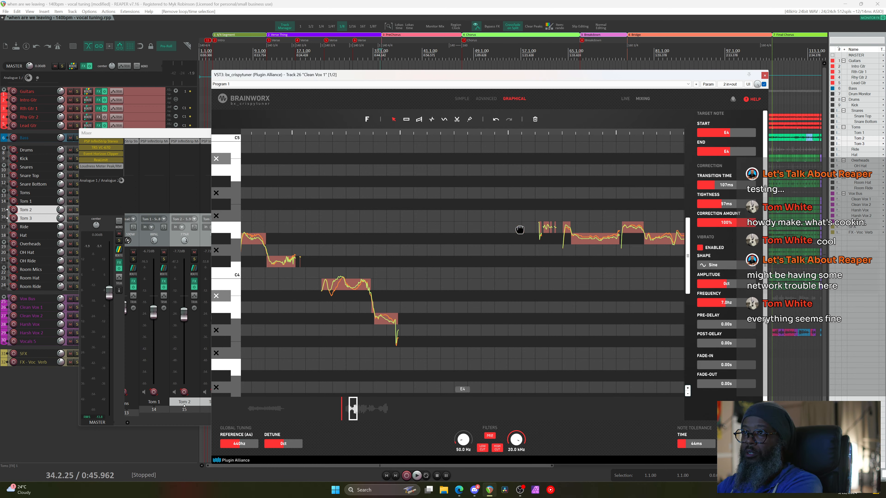
key(space)
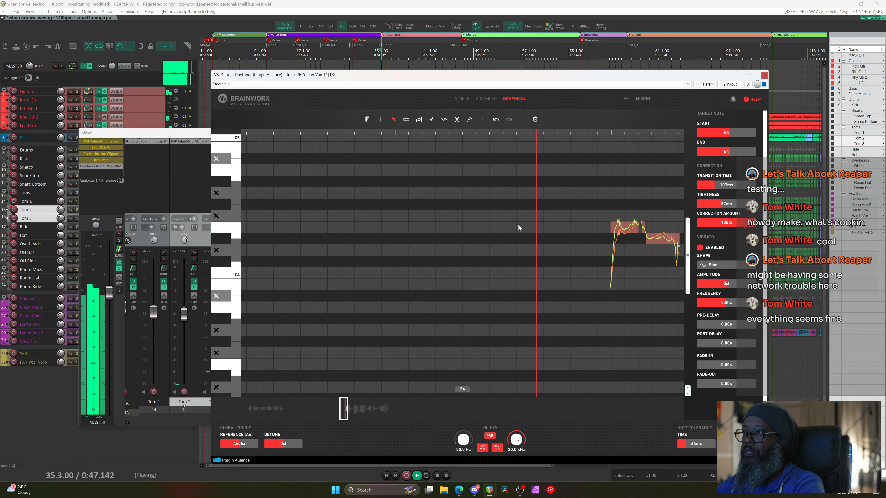
Replay the tuned Clean Vox 1 phrase from its start, then stop playback
scroll(517, 227, down, 5)
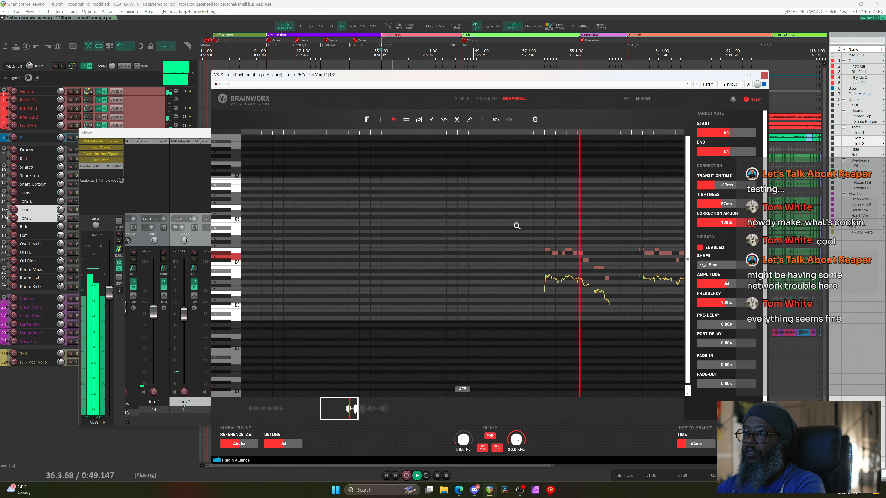
click(458, 263)
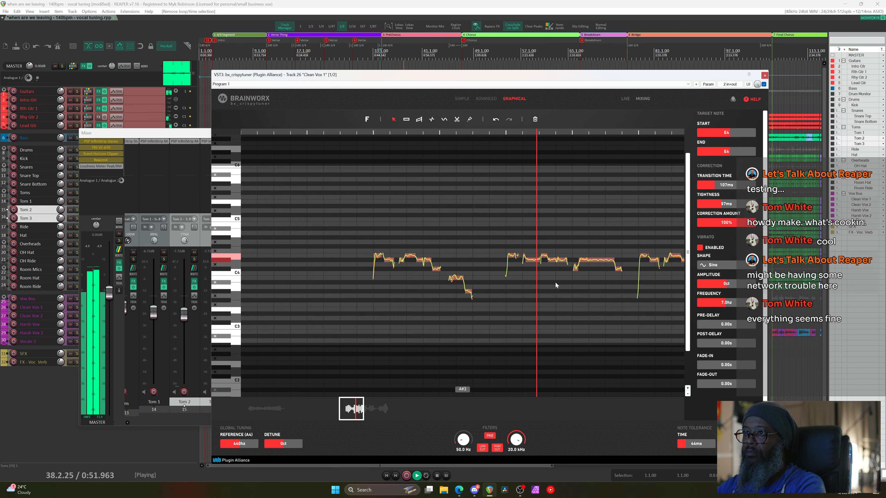
key(space)
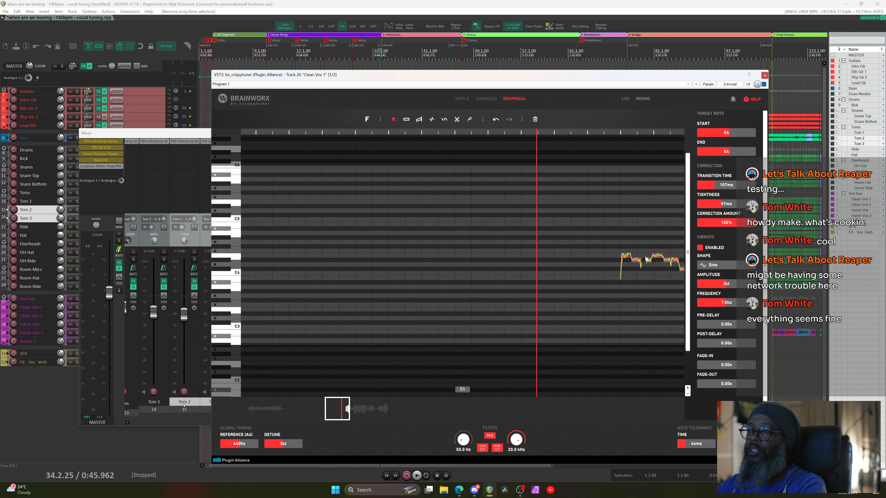
key(space)
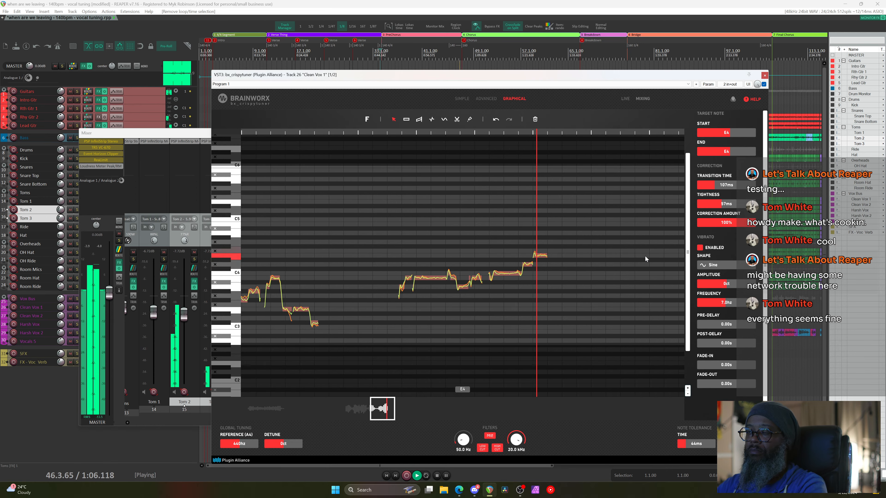
key(space)
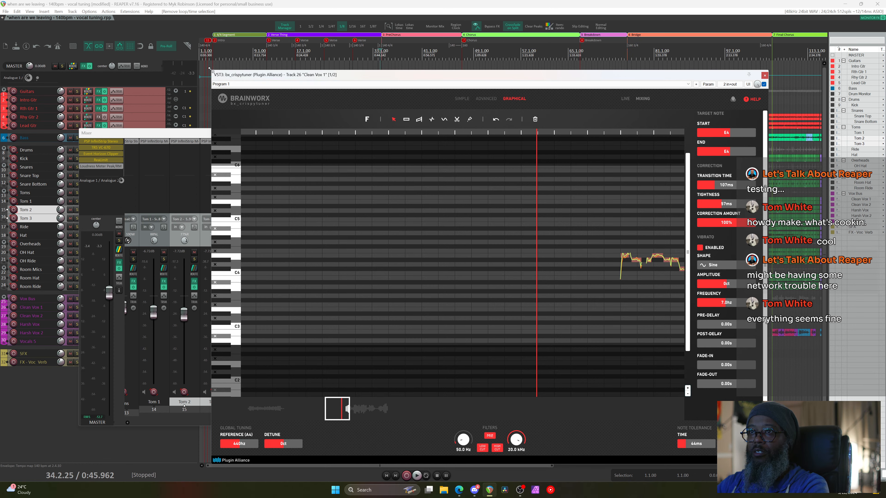
Enlarge the crispytuner window at the top-left of the screen and audition the phrase again
drag(210, 68, 141, 41)
drag(251, 49, 163, 11)
drag(678, 423, 699, 459)
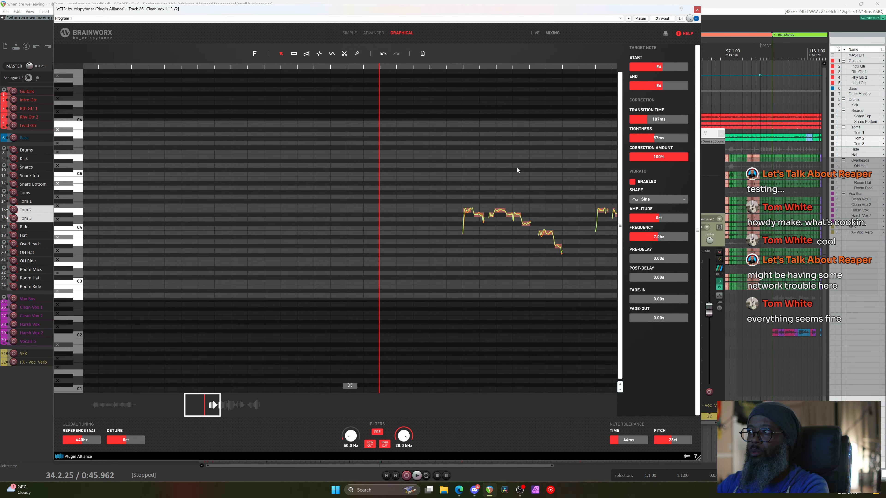
key(space)
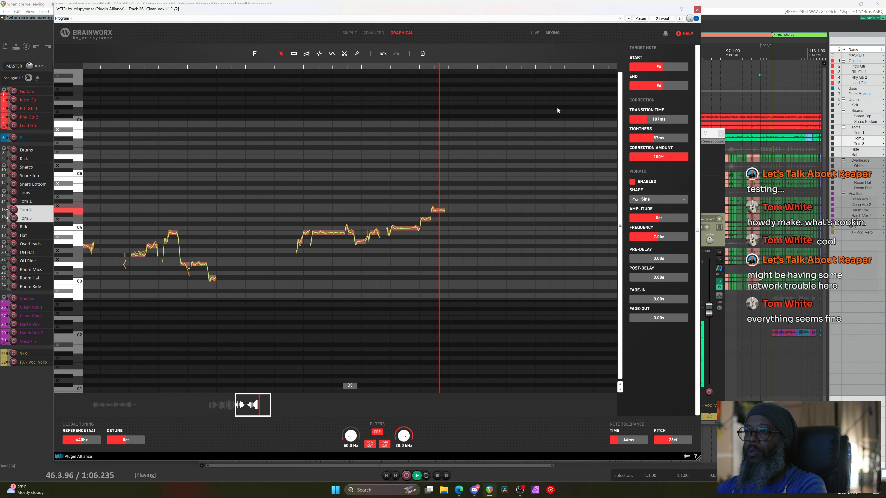
key(space)
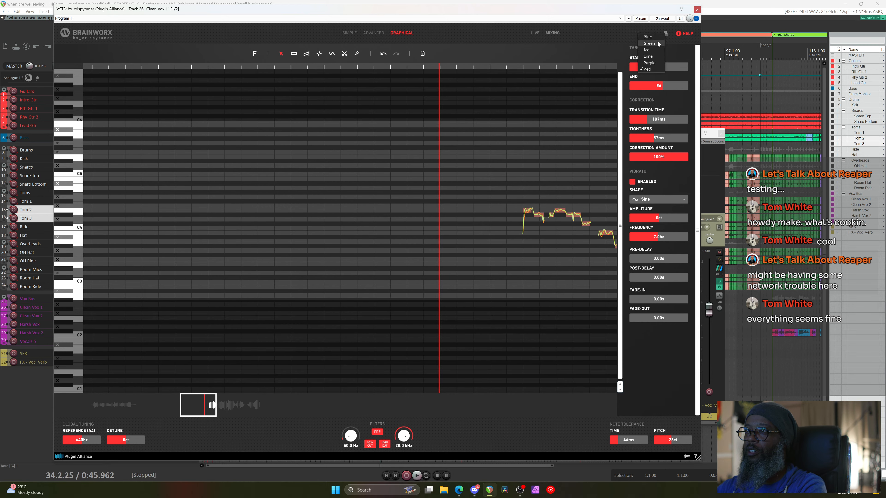
Apply the Ice colour theme to crispytuner and close the tuner window
click(651, 50)
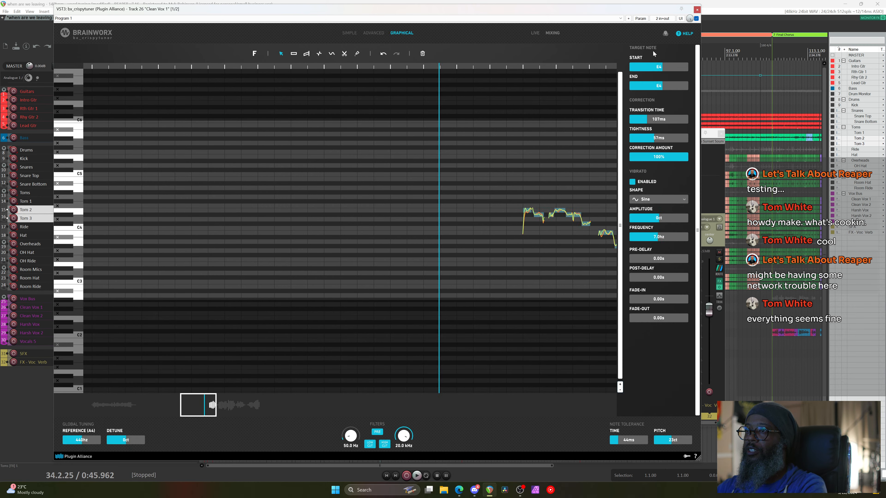
click(665, 33)
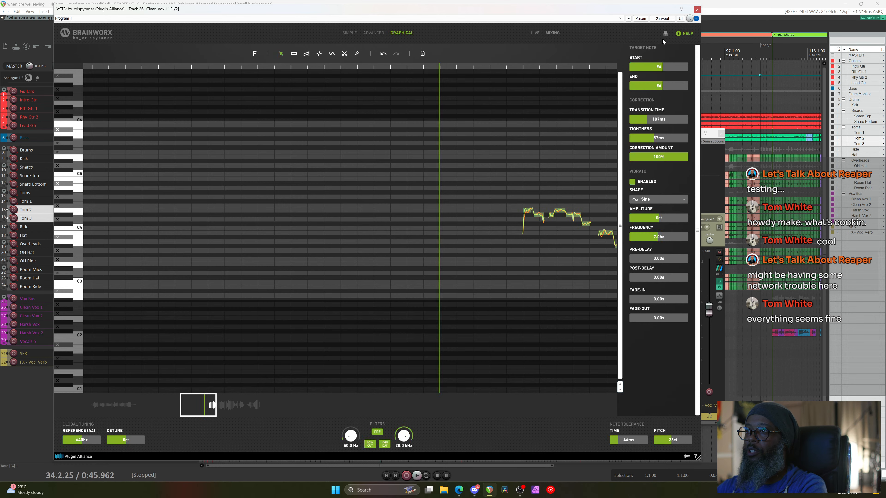
click(655, 49)
click(697, 9)
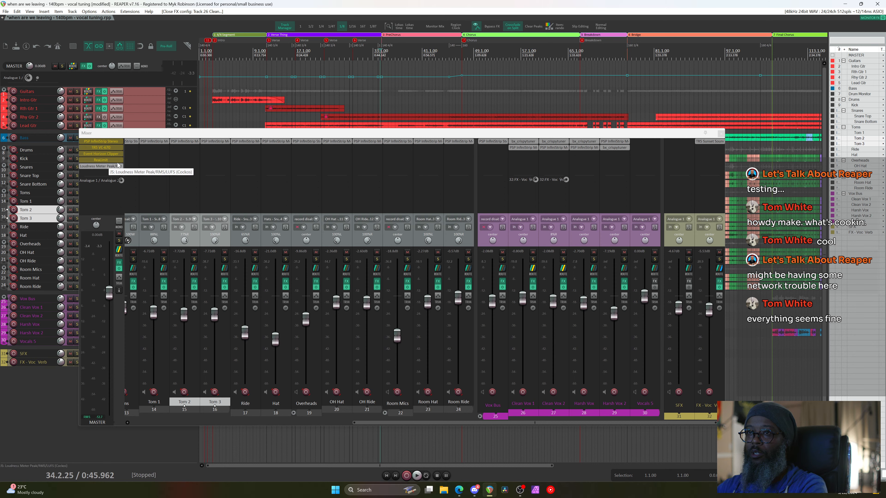
Check the master JS Loudness Meter at -16.1 LUFS integrated, close it, and play from bar 41
click(97, 166)
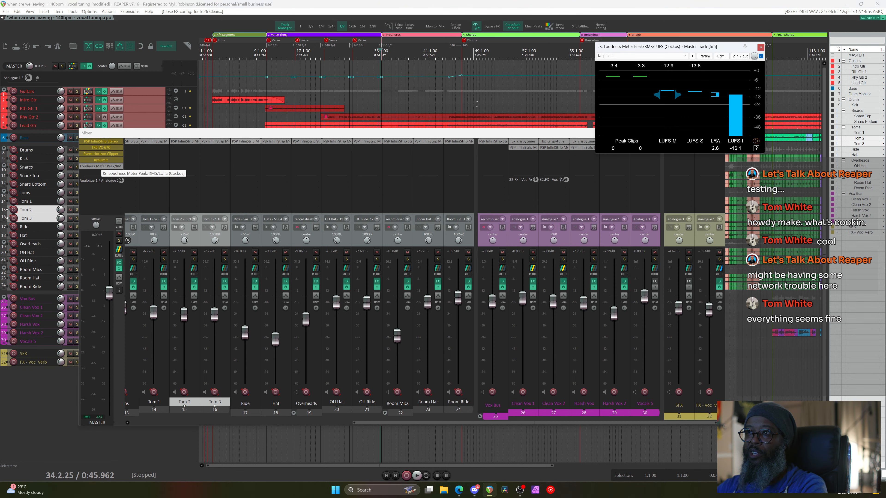
click(761, 48)
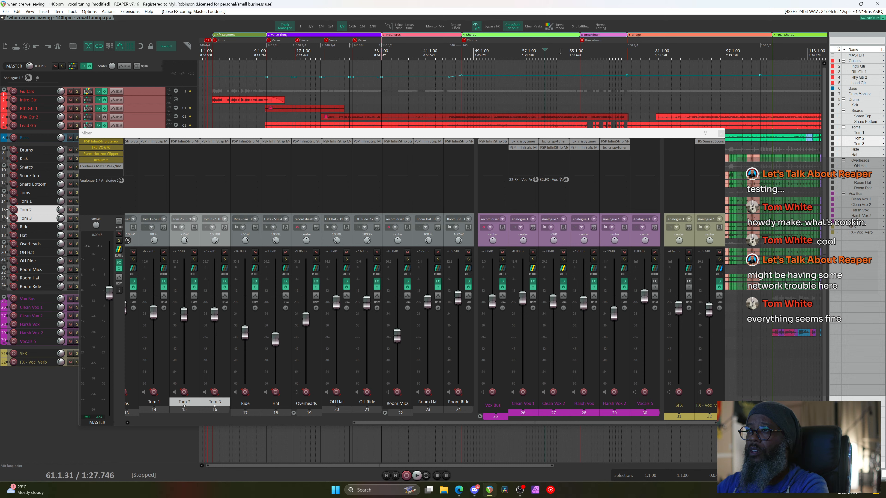
click(413, 53)
key(space)
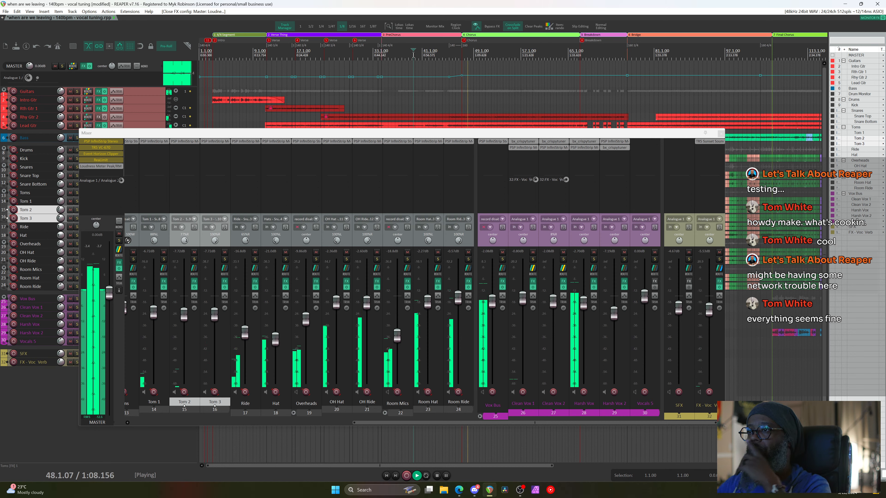
Lower Harsh Vox to -4.57 dB, stop playback, close bx_crispytuner and float PSP InfiniStrip
drag(588, 308, 586, 313)
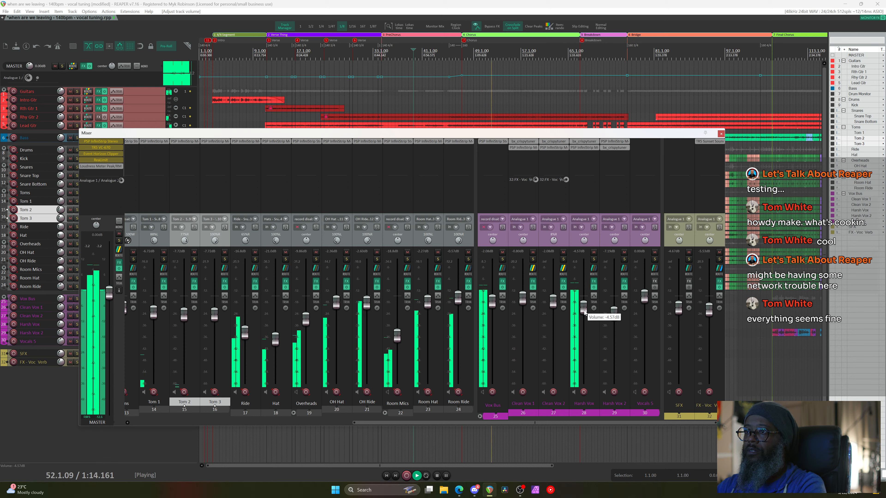
key(space)
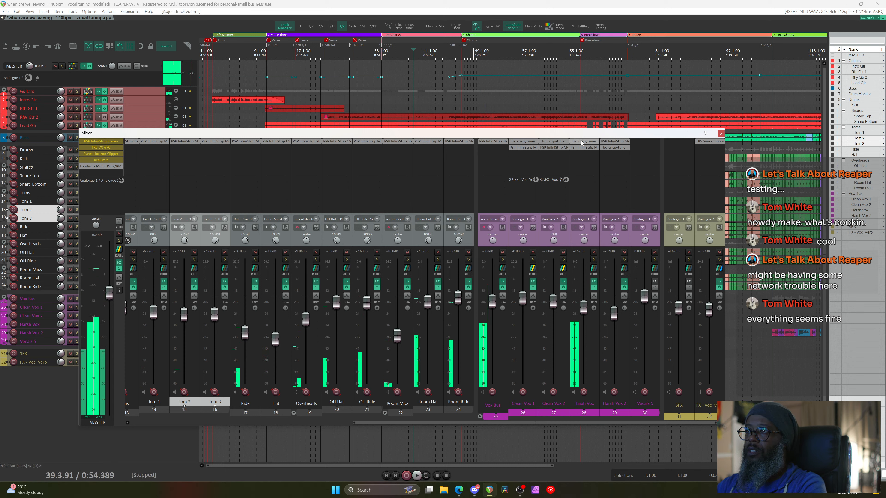
click(582, 143)
click(838, 108)
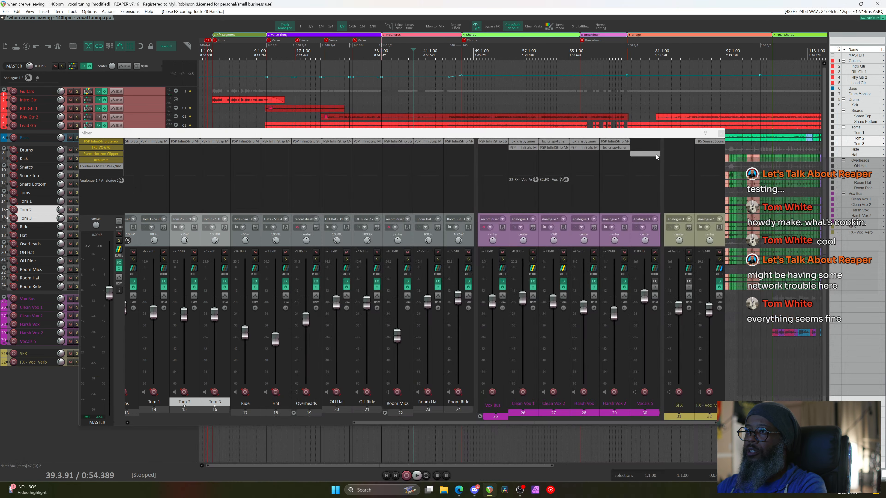
click(587, 149)
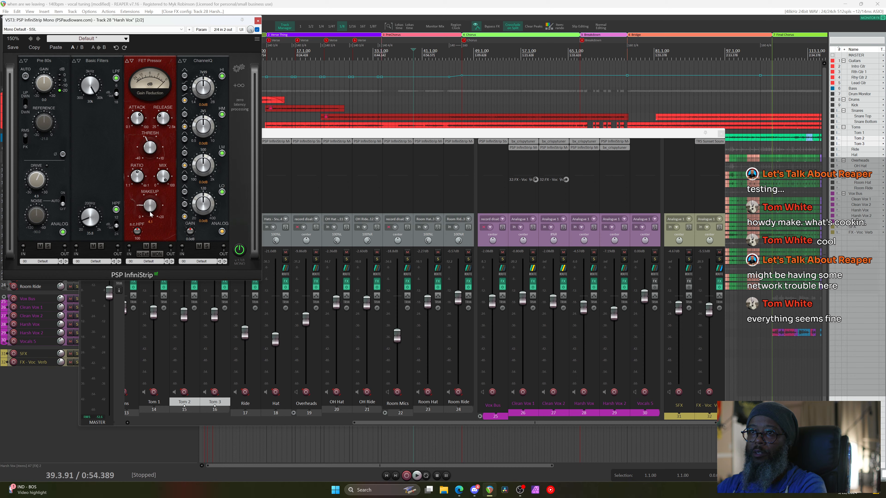
Play from bar 45 and drop the Harsh Vox FET Pressor makeup gain from 2.8 to 1.9
click(455, 53)
key(space)
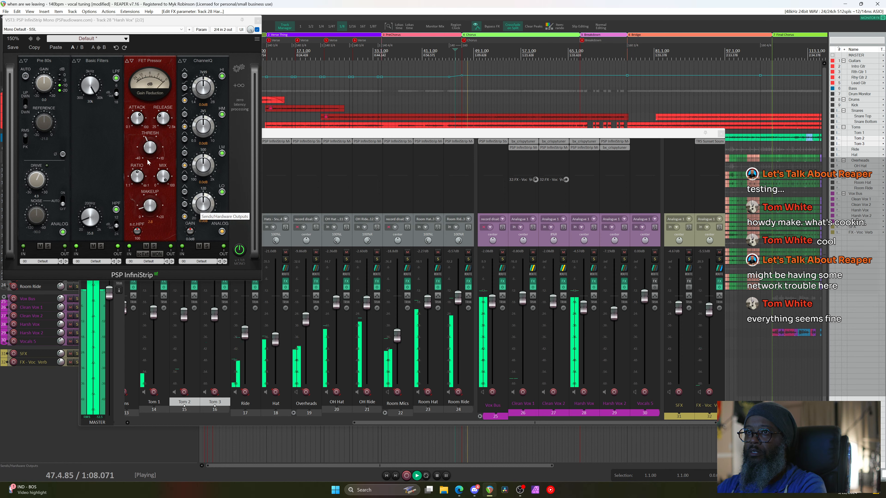
click(150, 152)
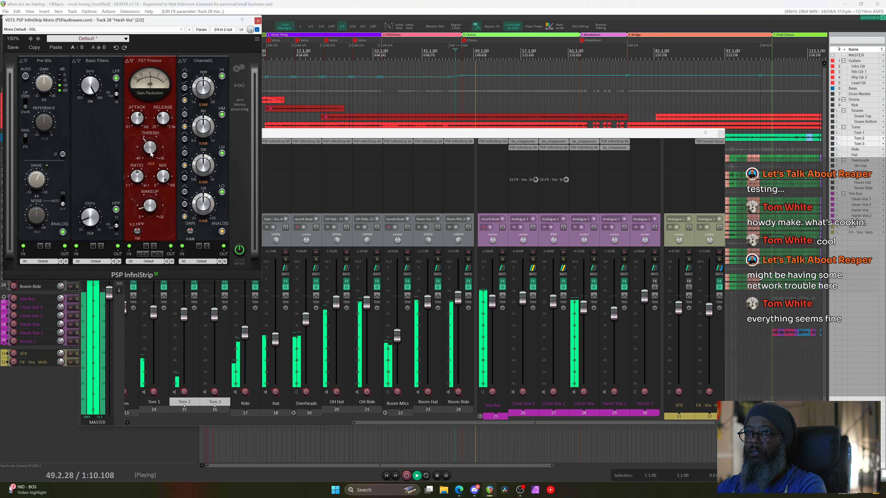
mouse_move(163, 200)
drag(163, 200, 156, 214)
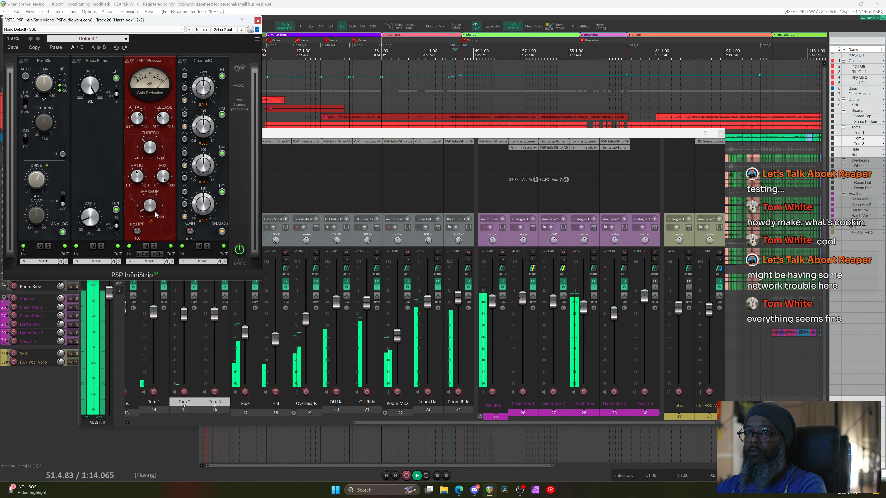
key(space)
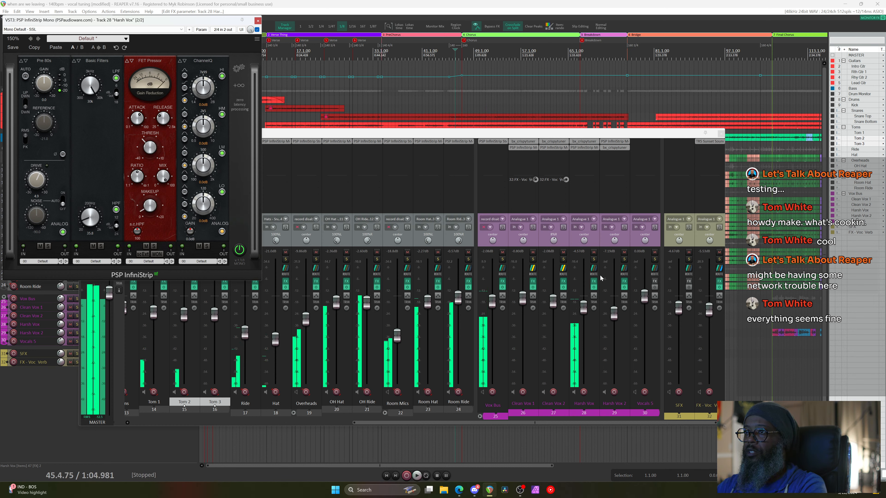
click(714, 285)
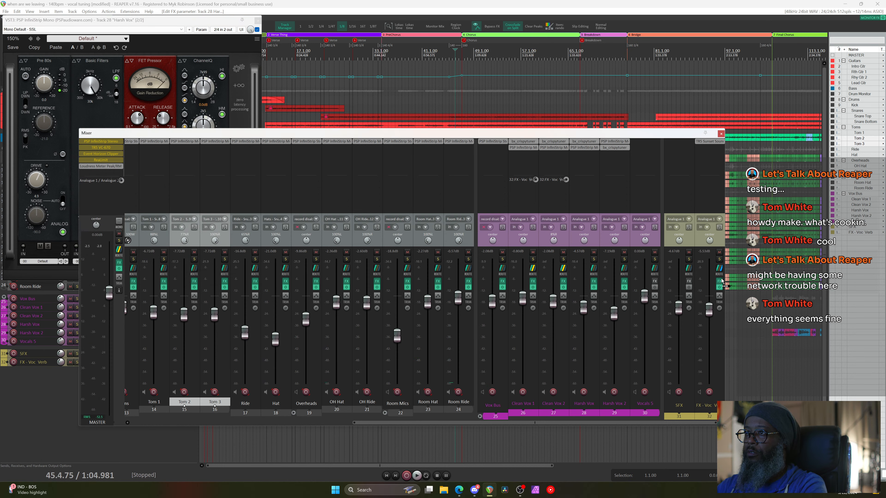
Add a Harsh Vox send to FX - Voc. Verb, lower its level while playing, and close InfiniStrip
drag(721, 272, 721, 273)
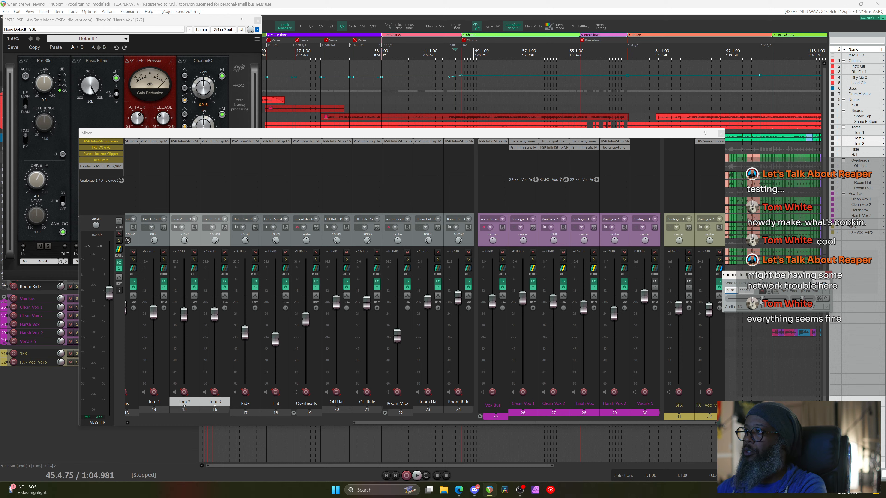
key(space)
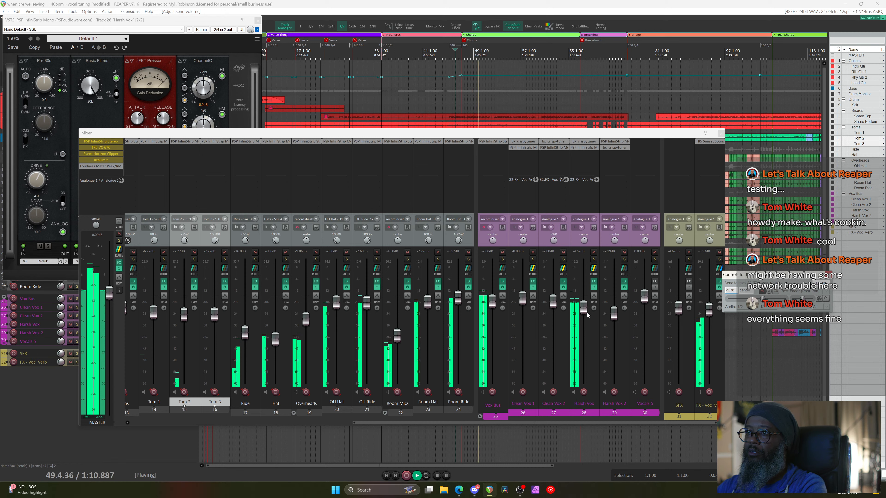
mouse_move(587, 315)
mouse_down()
mouse_move(587, 370)
mouse_move(586, 312)
mouse_up()
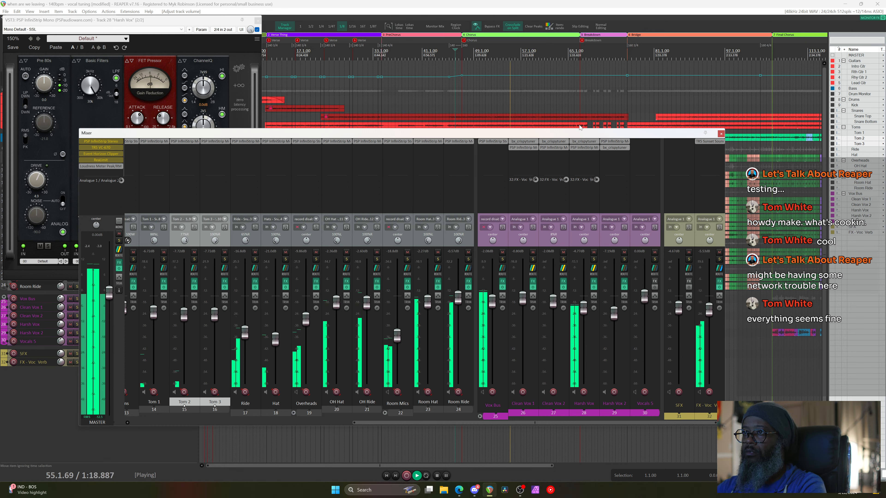
click(587, 148)
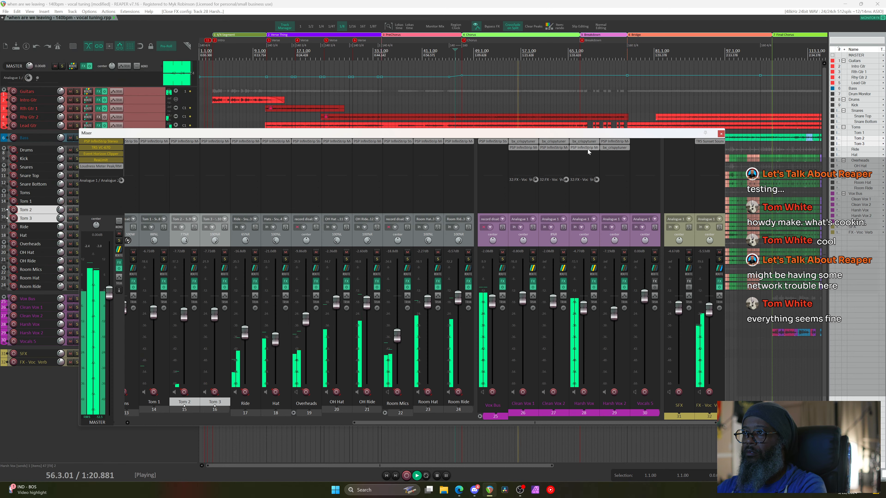
Reopen Harsh Vox InfiniStrip, raise the FET Pressor attack to about 7.5, and open the module list
click(588, 149)
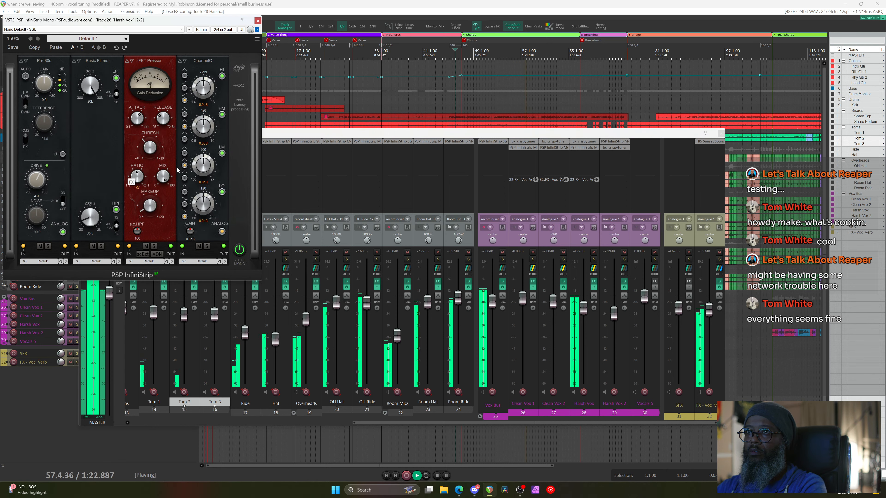
click(156, 146)
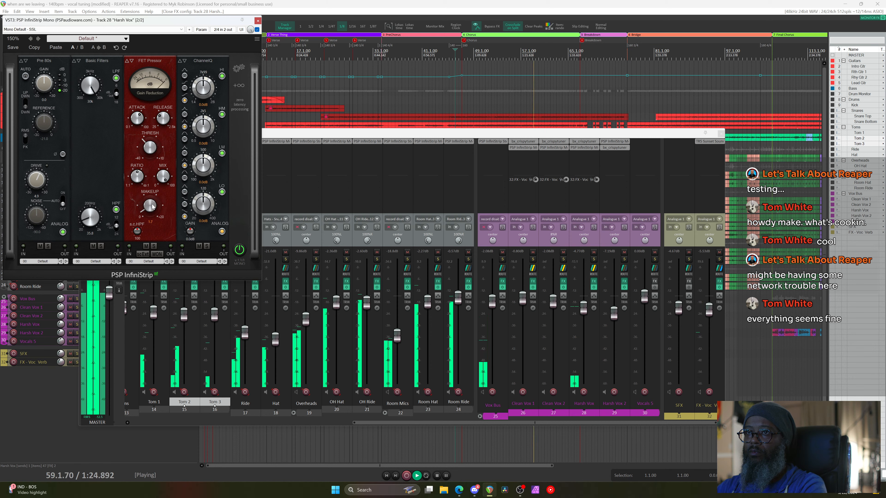
scroll(140, 119, up, 3)
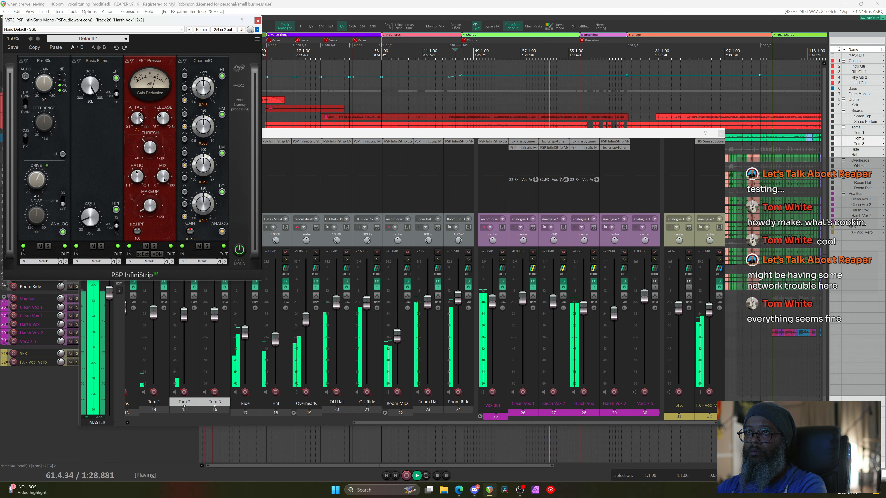
key(space)
click(238, 94)
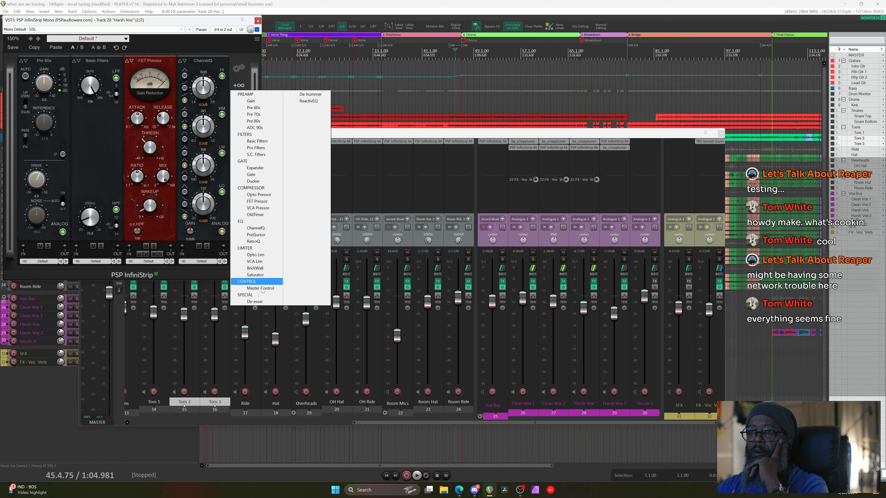
Add a De-esser module and move it ahead of the FET Pressor in slot three
click(255, 301)
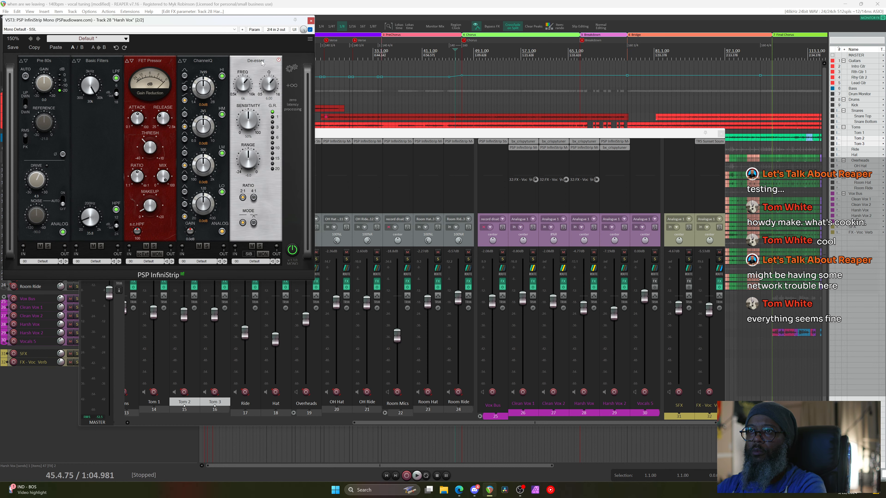
drag(263, 63, 155, 65)
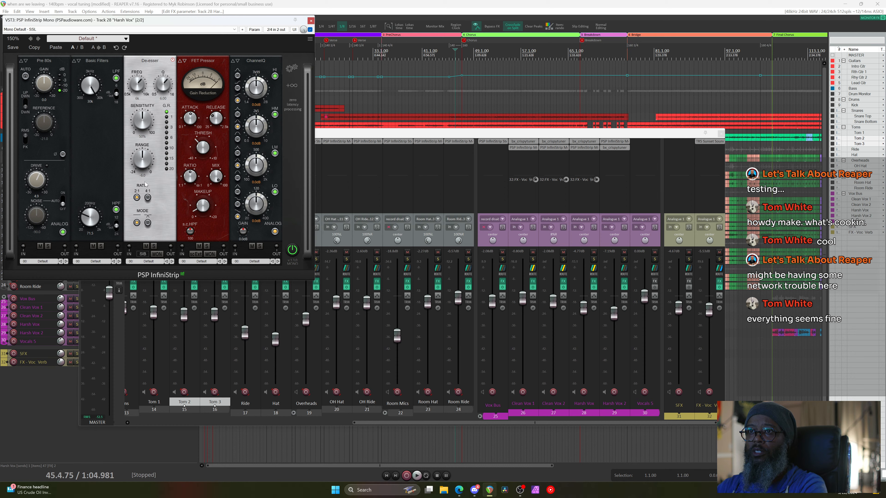
right_click(136, 165)
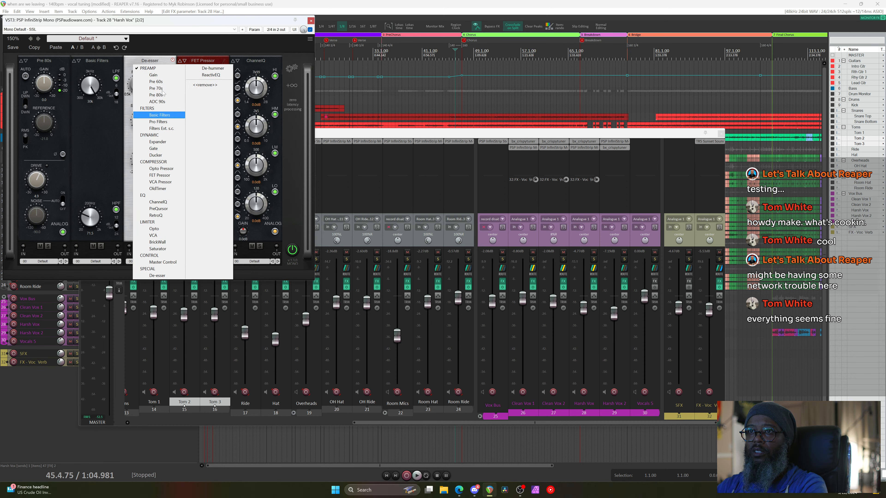
click(166, 66)
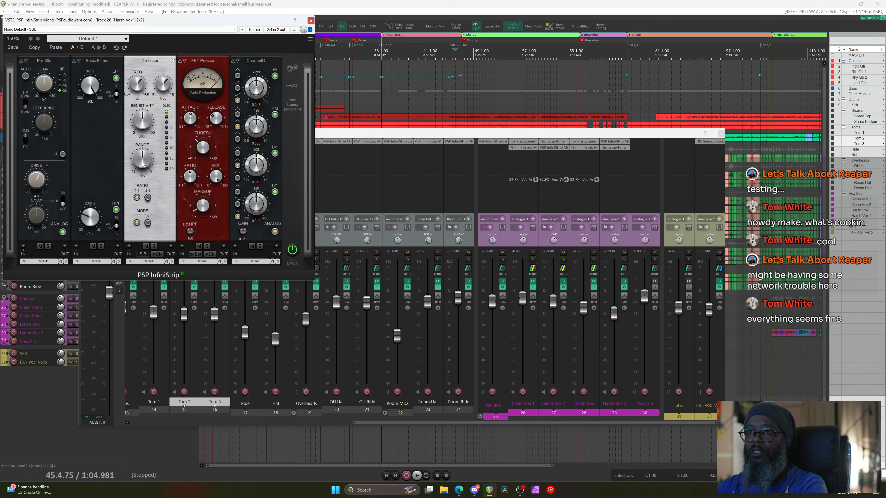
Solo Harsh Vox during playback and switch the De-esser to MON monitoring mode
key(space)
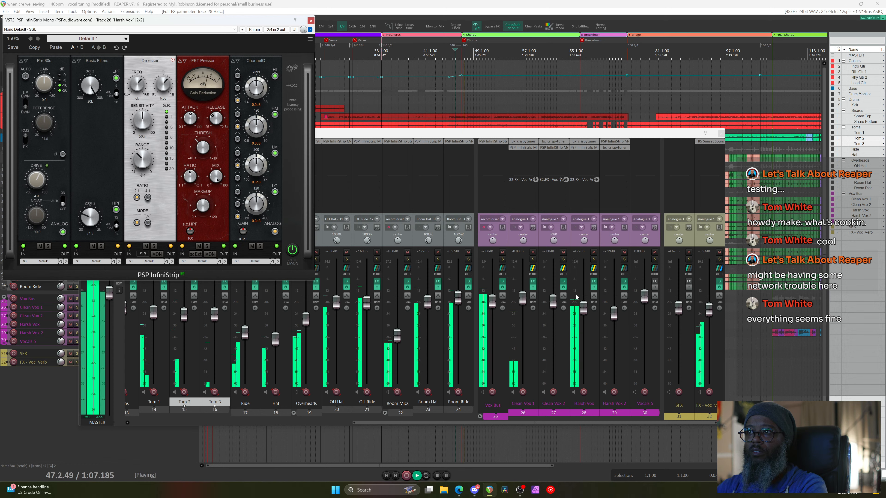
click(594, 259)
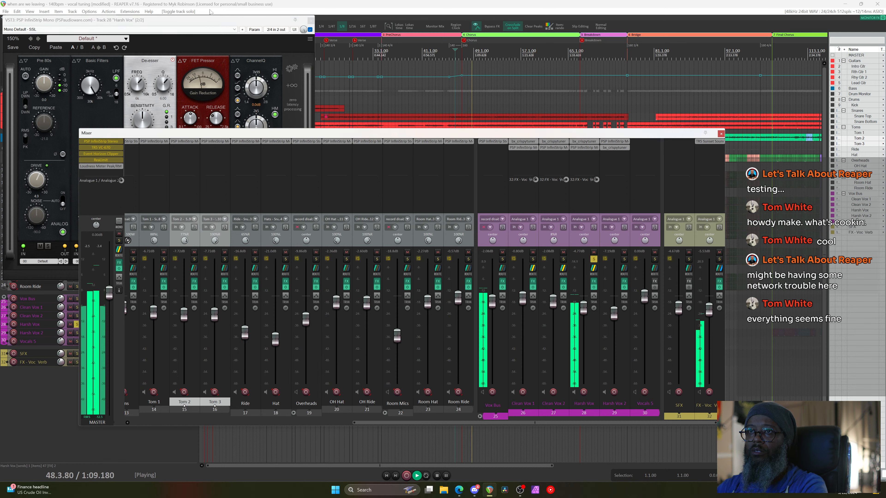
click(182, 20)
click(144, 254)
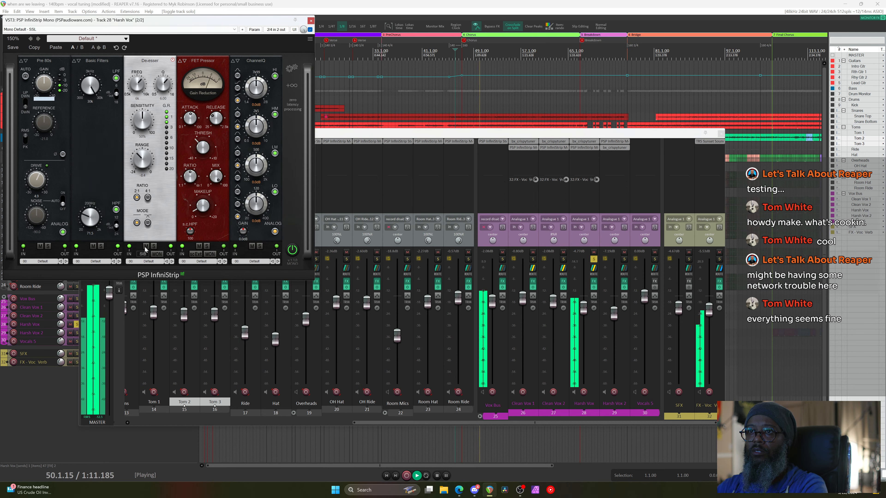
click(144, 254)
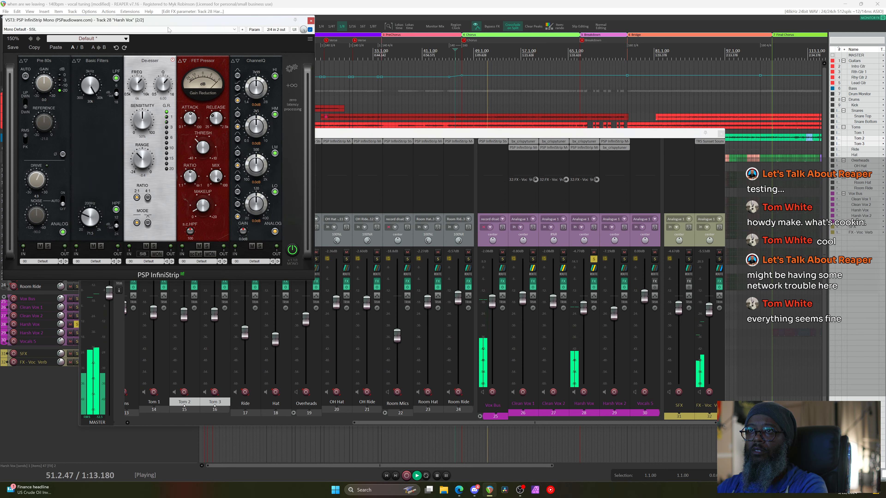
key(space)
click(157, 255)
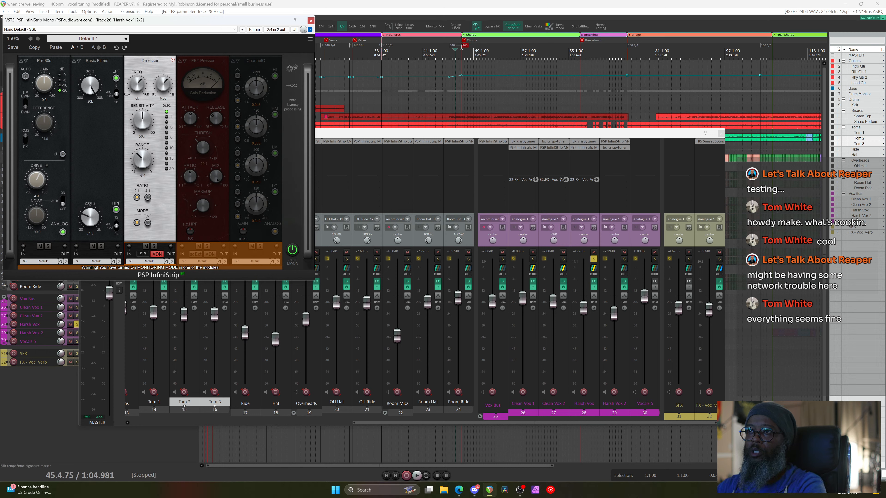
Set the play position near bar 46, lower the De-esser FREQ to about 4k, and play
click(457, 55)
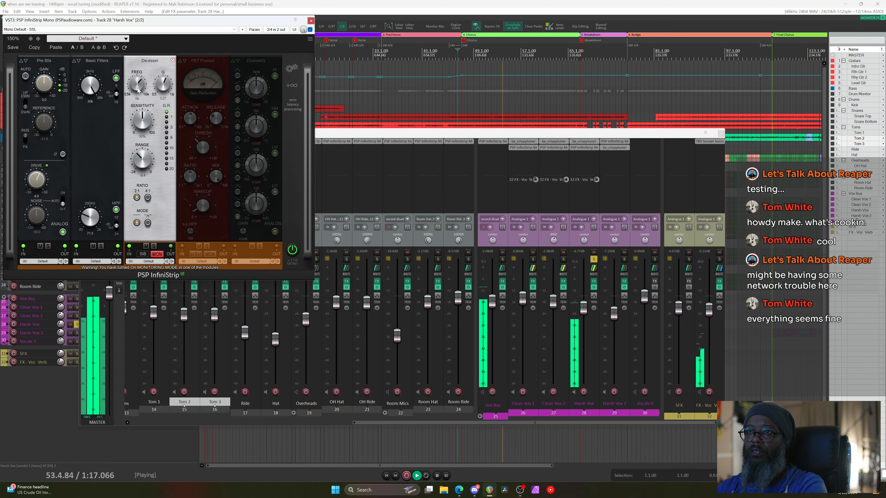
drag(138, 91, 140, 100)
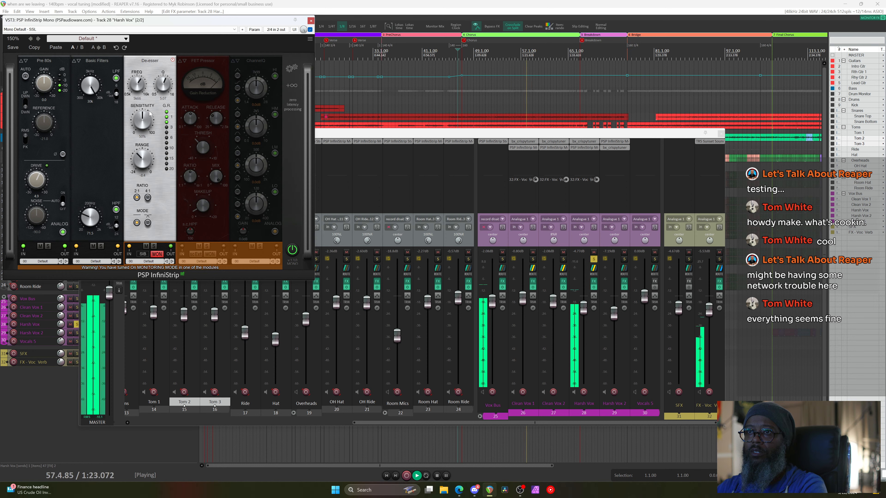
key(space)
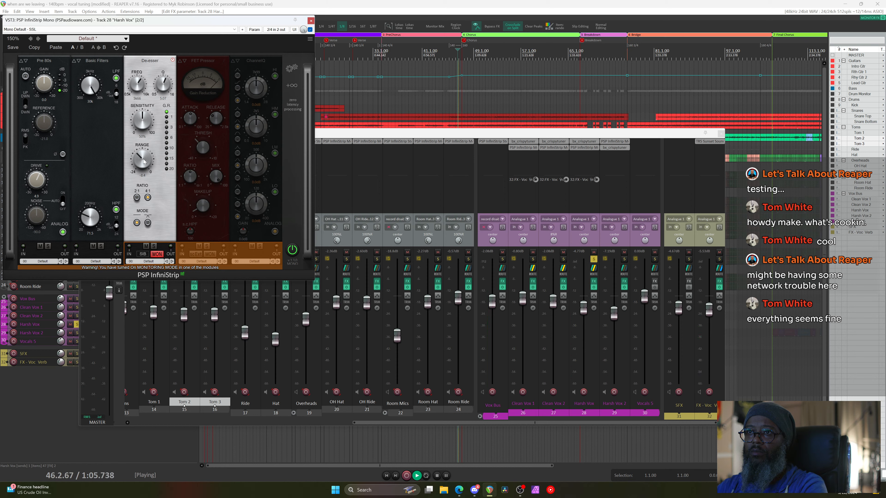
Turn off MON, set the De-esser RANGE to -7.8, and compare it bypassed versus active
click(157, 255)
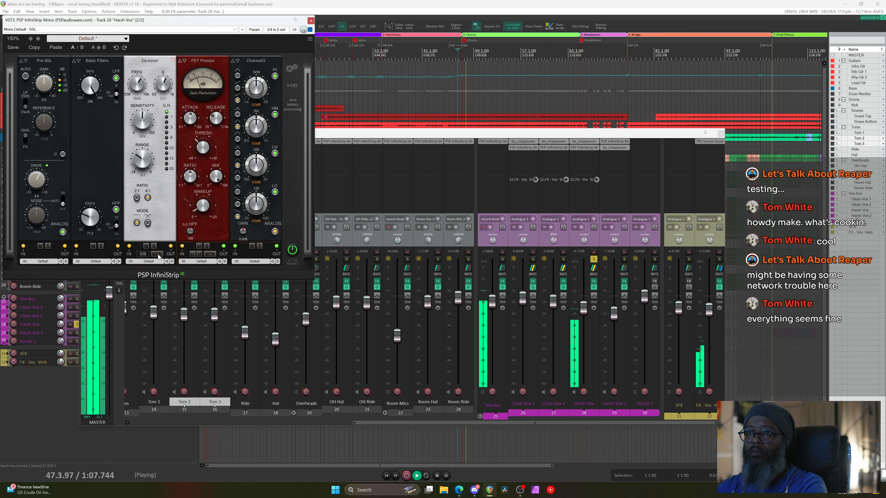
drag(156, 152, 156, 148)
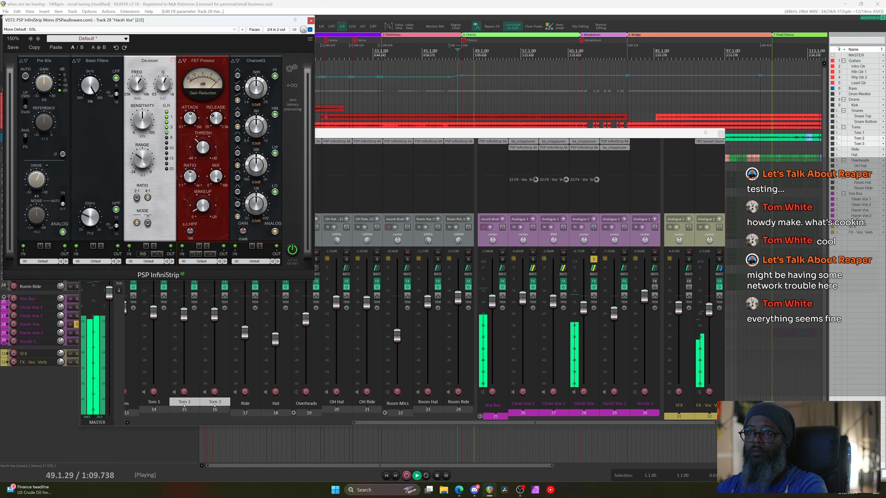
click(146, 246)
click(146, 246)
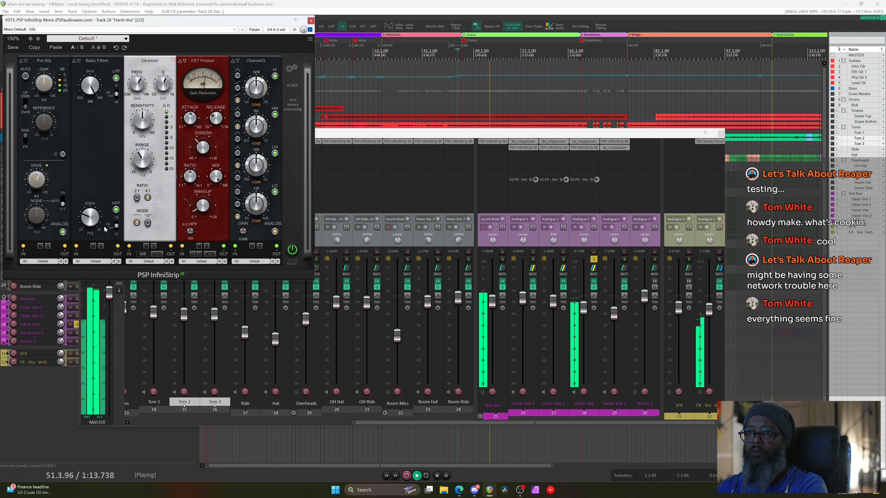
key(space)
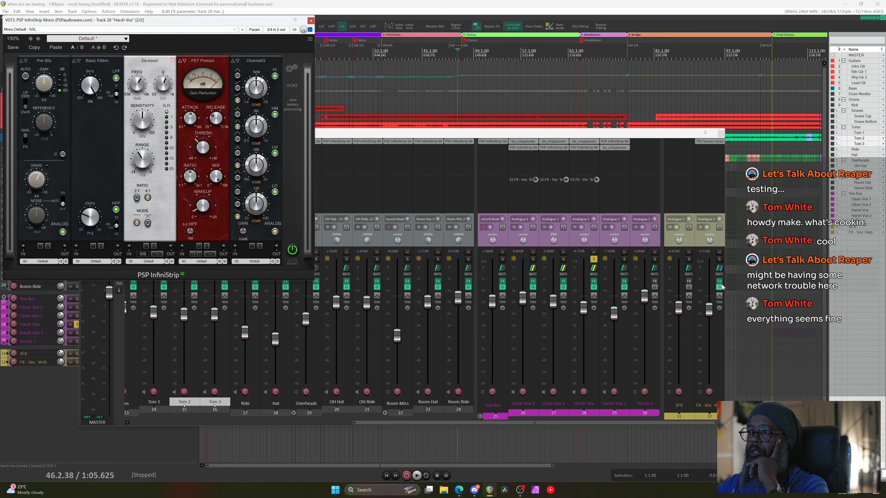
Check the FX - Voc. Verb routing, then bring the Harsh Vox channel strip forward
click(719, 273)
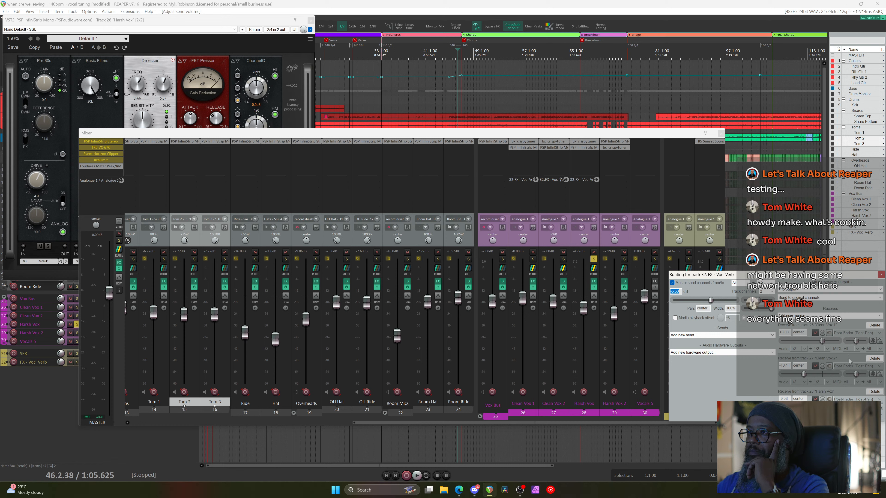
click(880, 274)
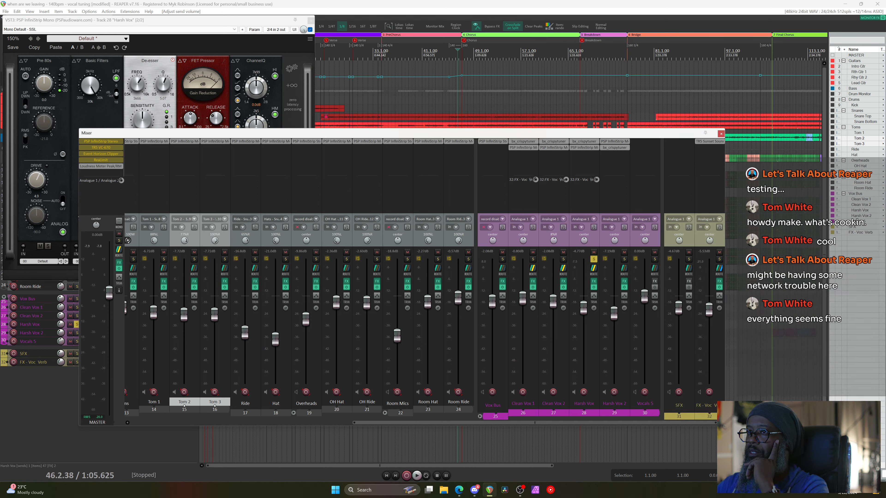
click(230, 22)
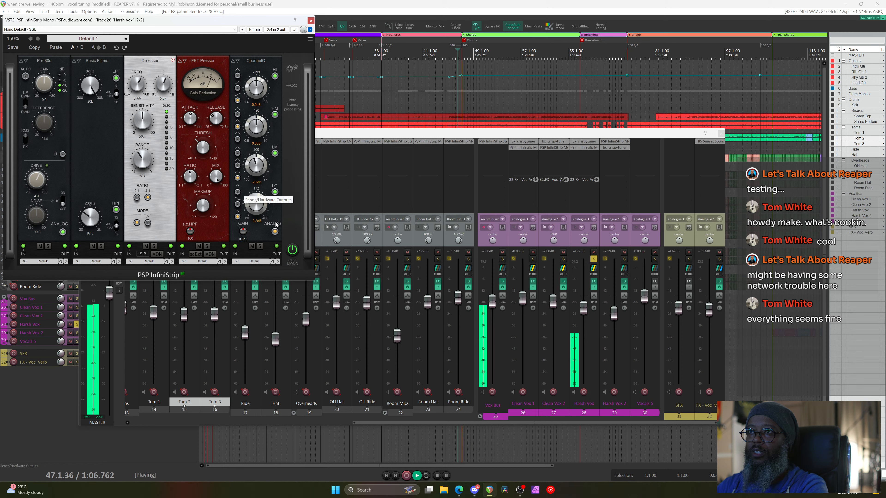
A/B the ChannelQ EQ, set low-mid gain to -2.9dB and high band to 5k54, then stop playback
click(253, 248)
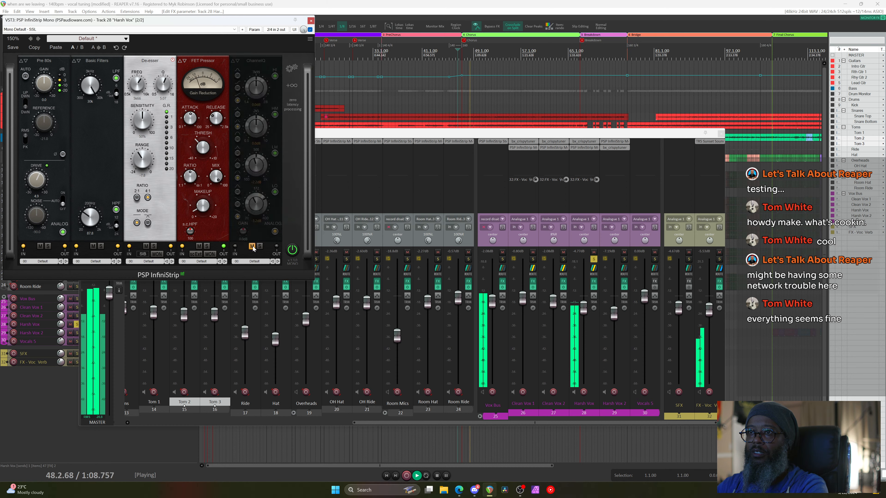
click(253, 247)
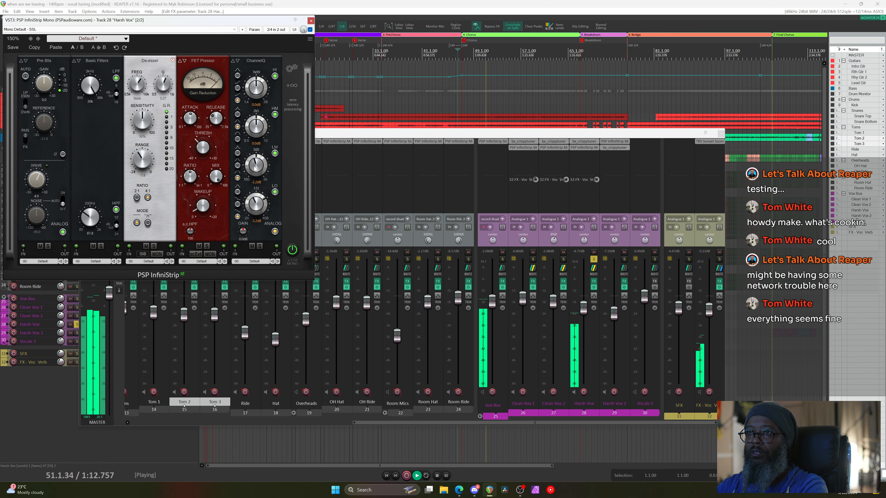
drag(255, 169, 256, 205)
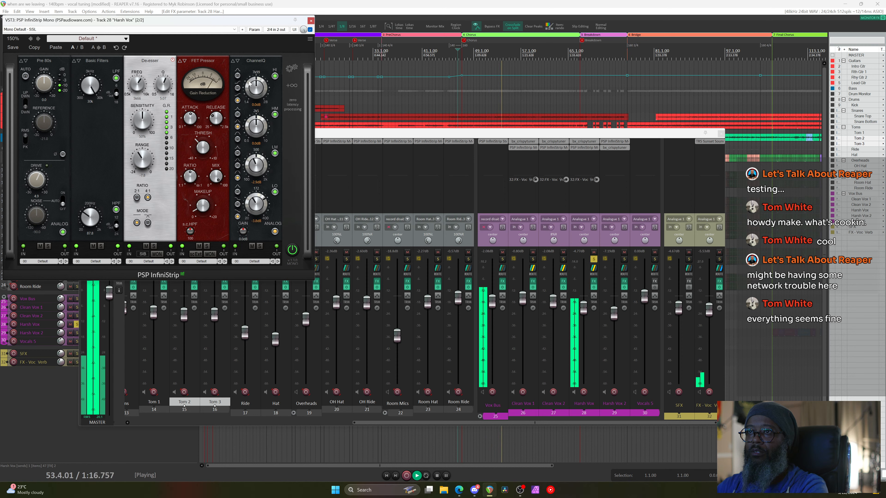
drag(250, 87, 248, 102)
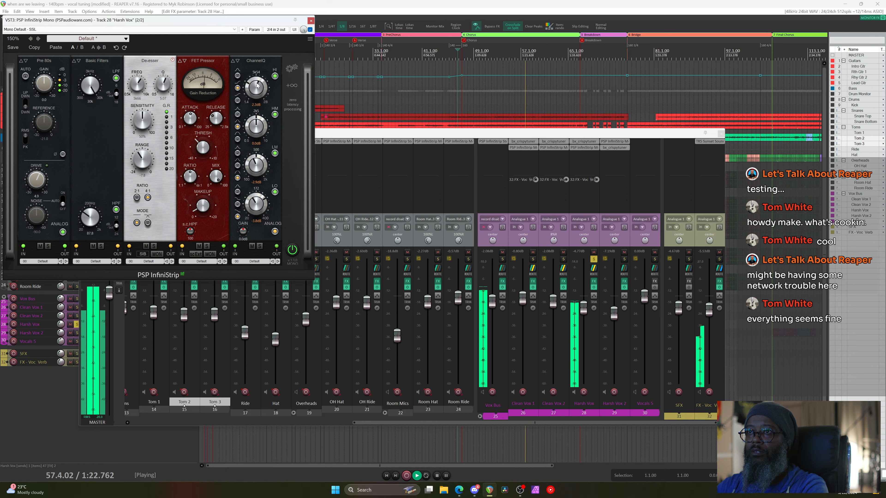
key(space)
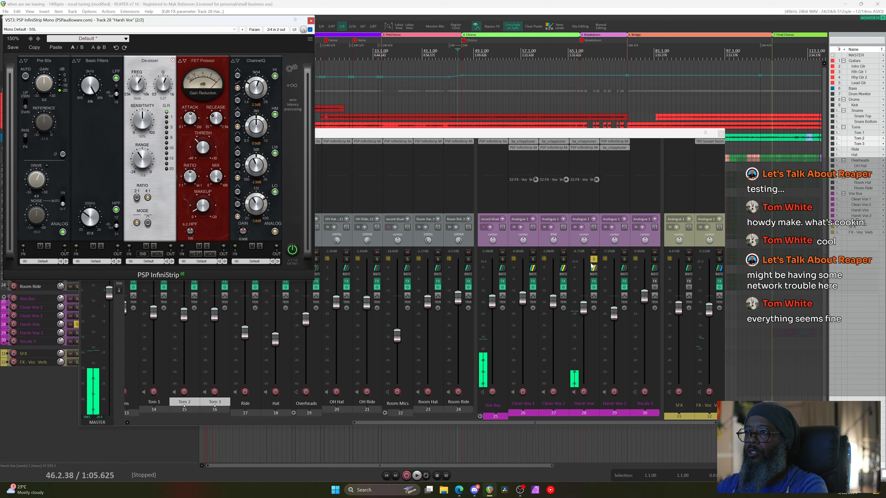
With the mixer in front, play from bar 43 and raise Harsh Vox to -4.42dB
click(594, 258)
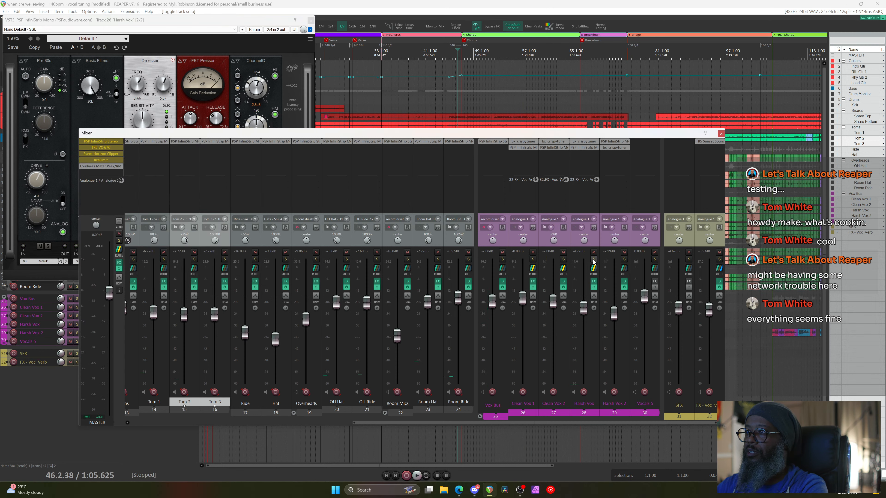
click(436, 50)
key(space)
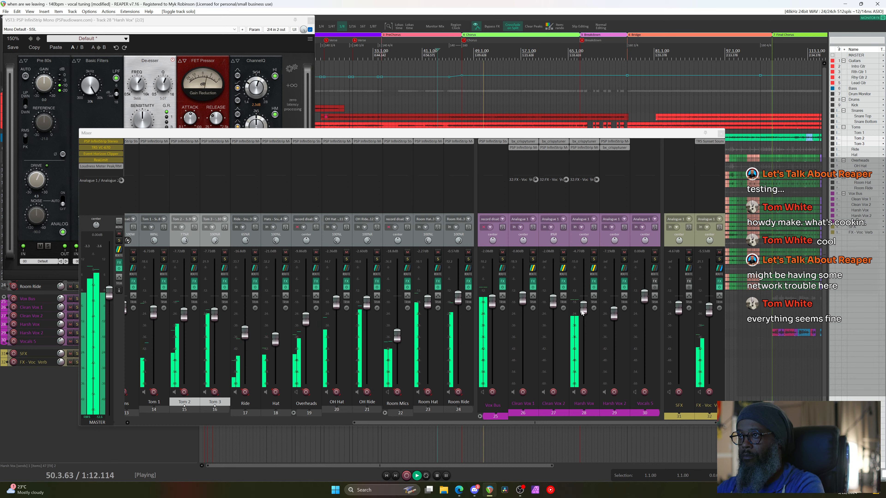
drag(583, 312, 582, 309)
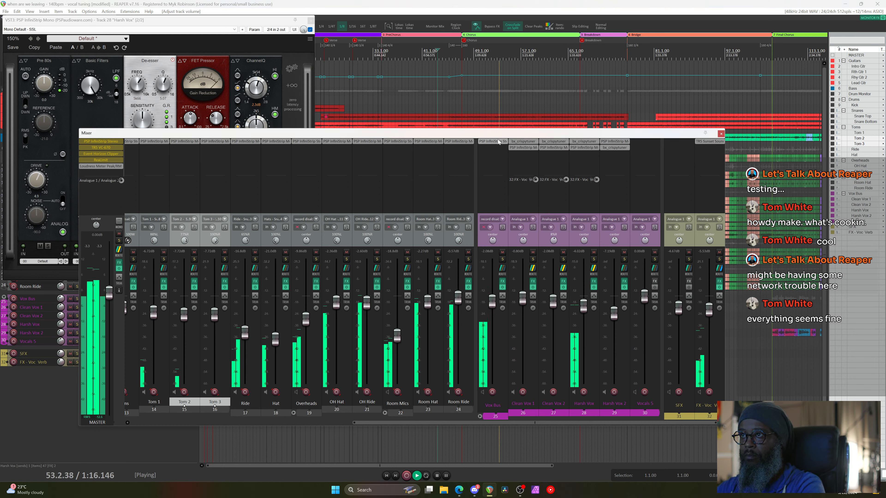
click(498, 142)
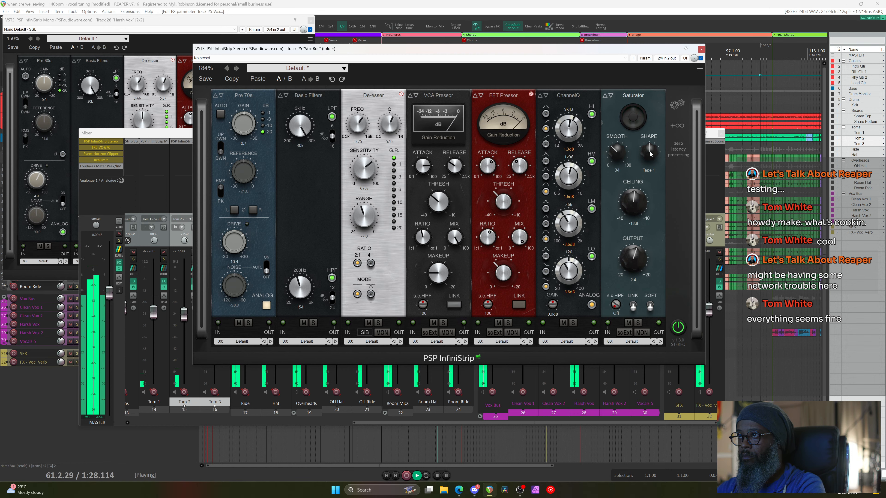
Switch the Vox Bus saturator shape to Tape 2, close the plugin, and restart playback
drag(650, 154, 683, 90)
click(702, 50)
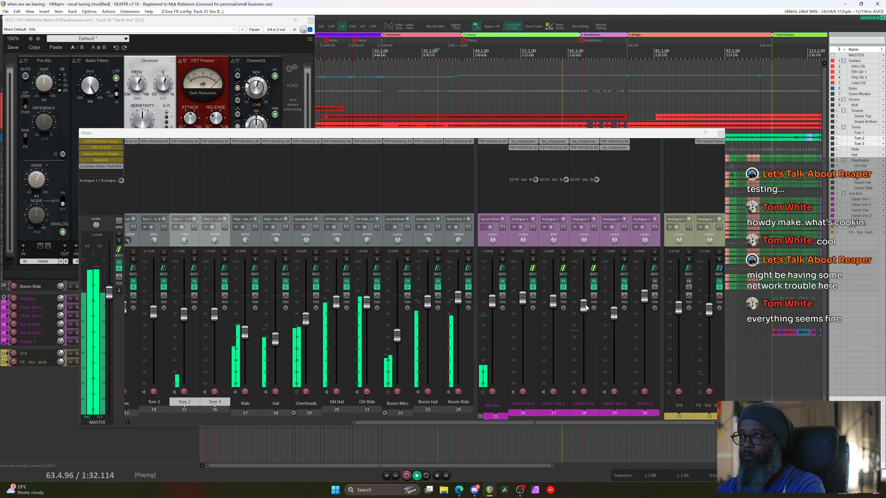
key(space)
scroll(585, 309, up, 2)
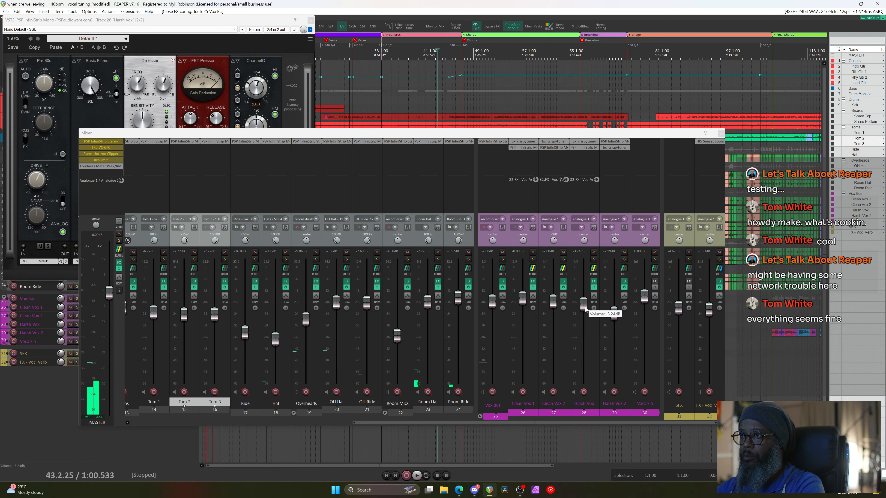
key(space)
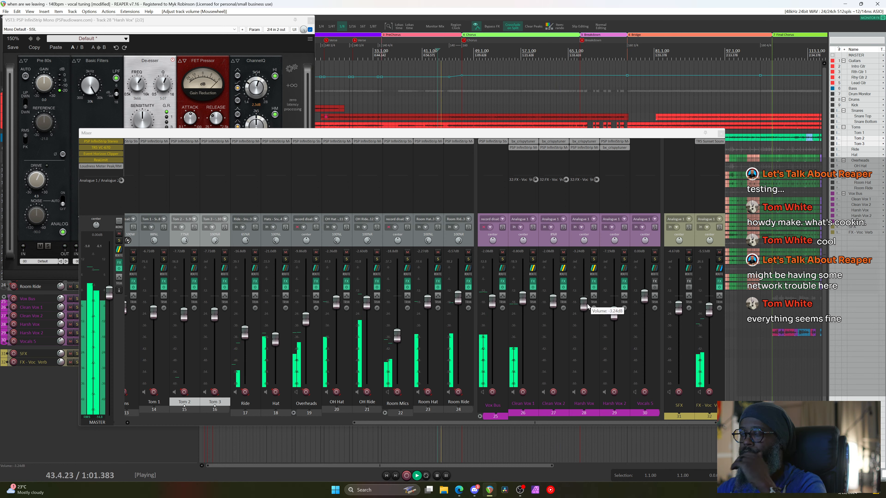
Replay from bar 26, setting Harsh Vox to -2.32dB and Clean Vox 2 to -3.04dB
click(368, 51)
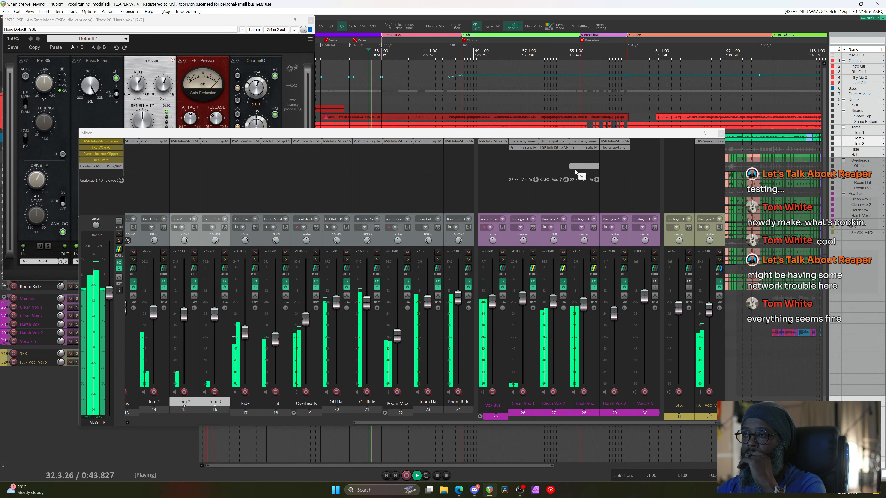
click(339, 51)
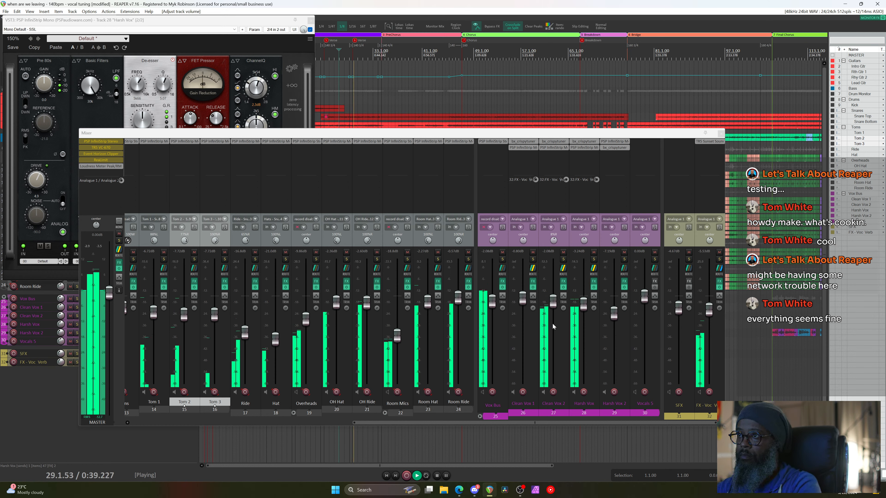
scroll(584, 306, up, 2)
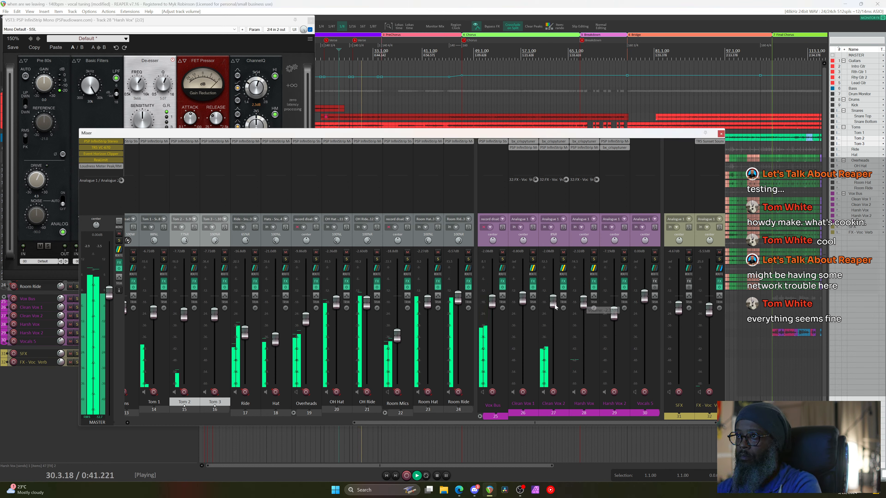
scroll(553, 307, down, 2)
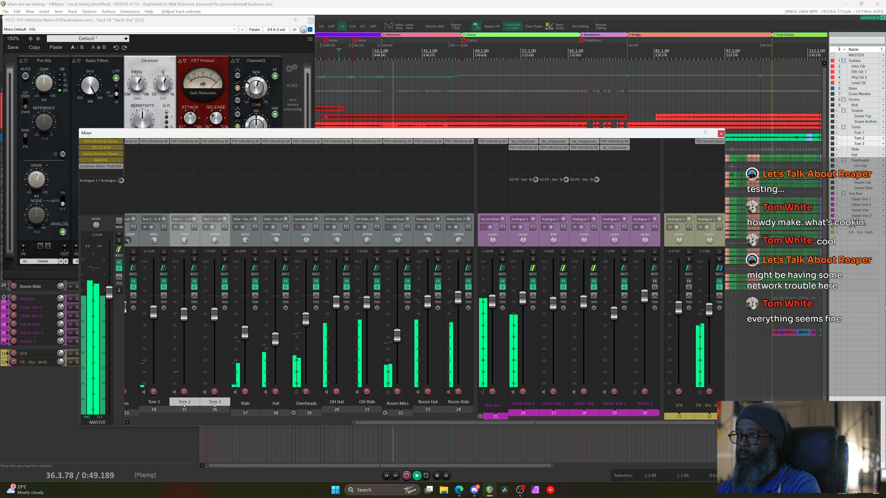
Lower the Clean Vox 1 send into FX - Voc Verb to -0.75 and set Harsh Vox to -2.90dB
click(719, 269)
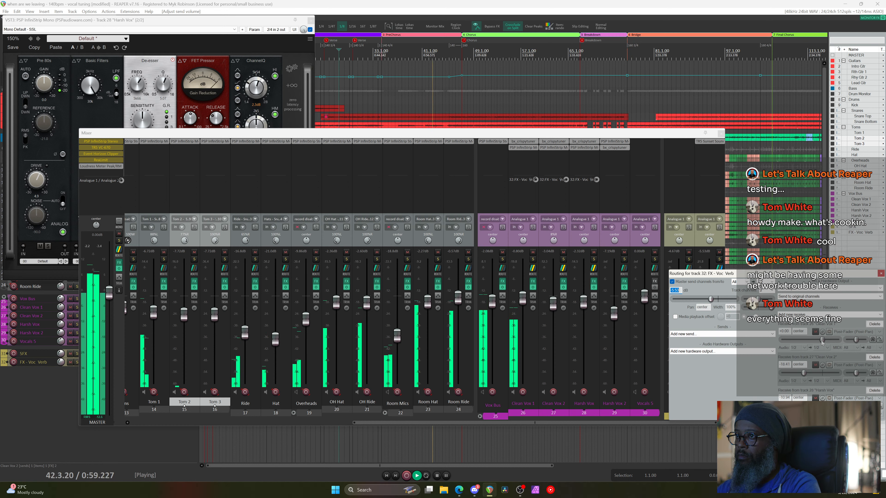
drag(821, 340, 819, 350)
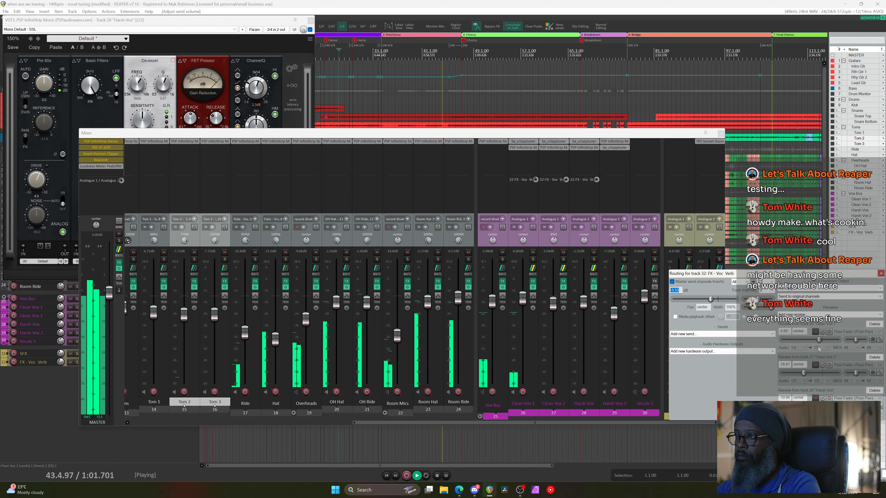
click(881, 274)
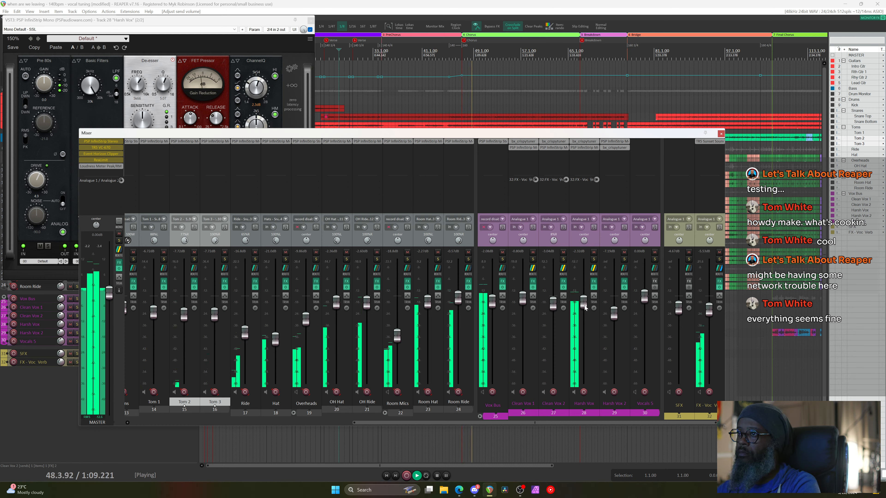
drag(585, 307, 585, 310)
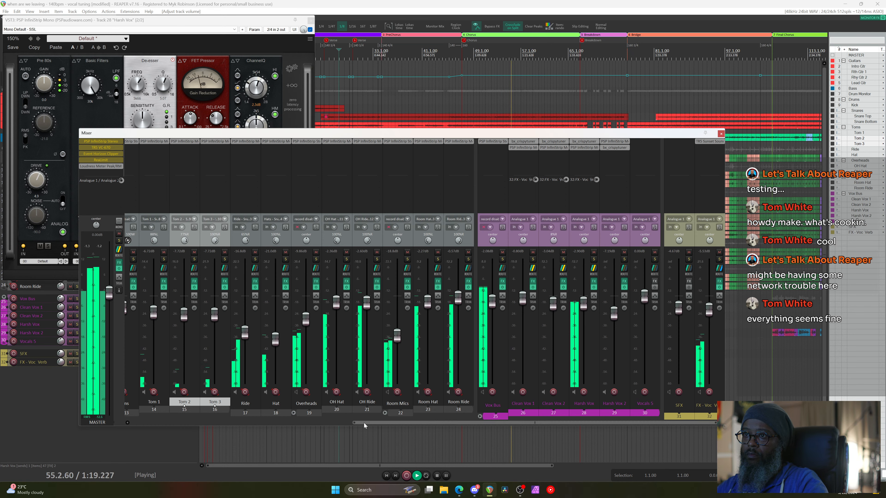
Raise Kick to -1.27dB and Guitars to -3.09dB, then bring up the Vox Bus InfiniStrip
drag(362, 423, 205, 432)
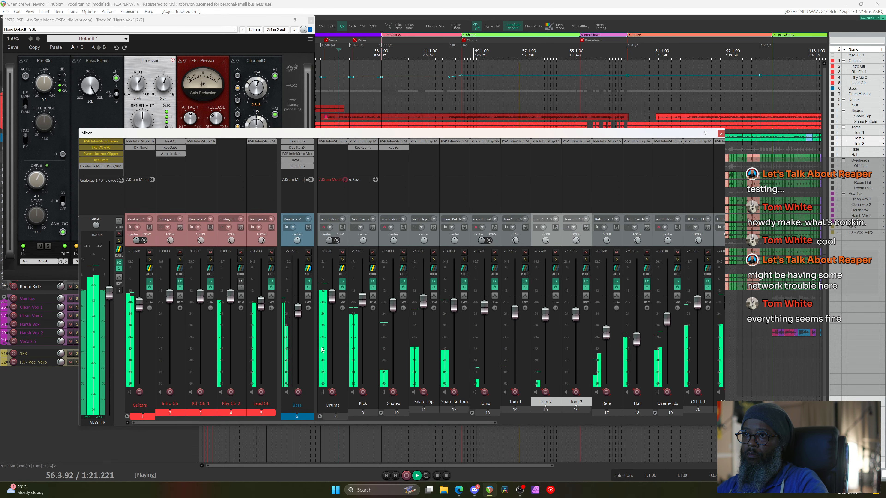
mouse_move(363, 301)
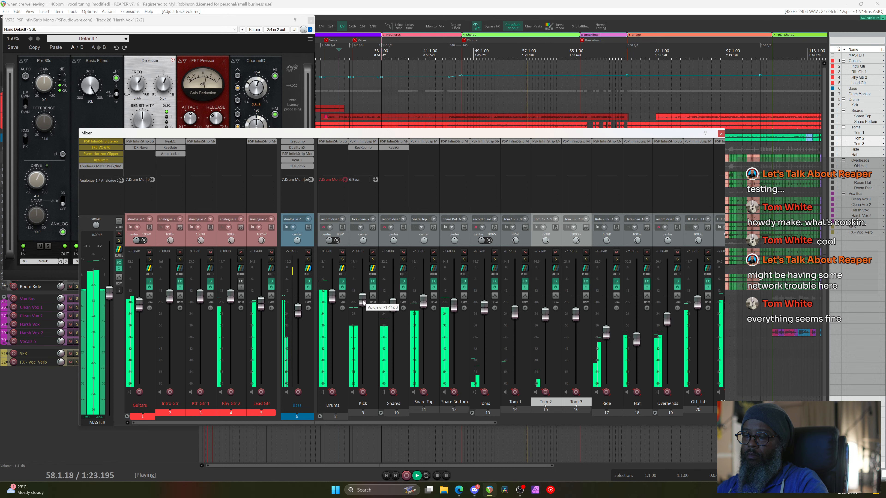
scroll(363, 301, up, 1)
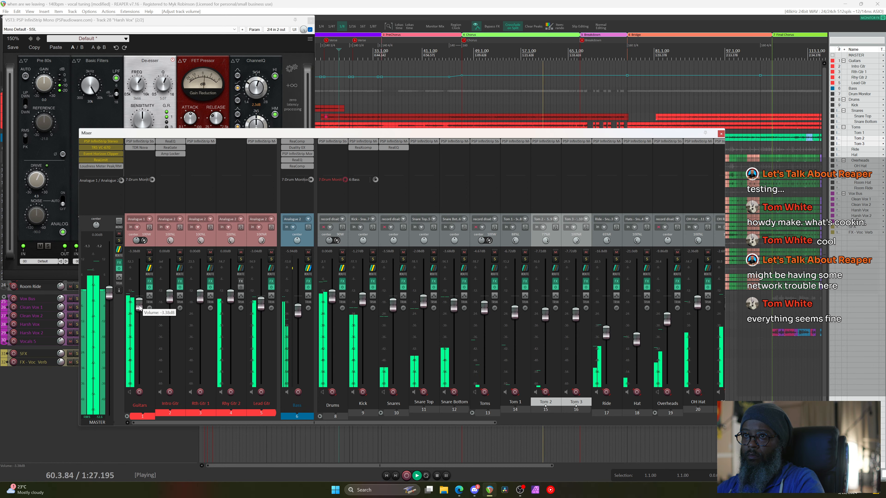
scroll(139, 307, up, 1)
scroll(139, 307, up, 2)
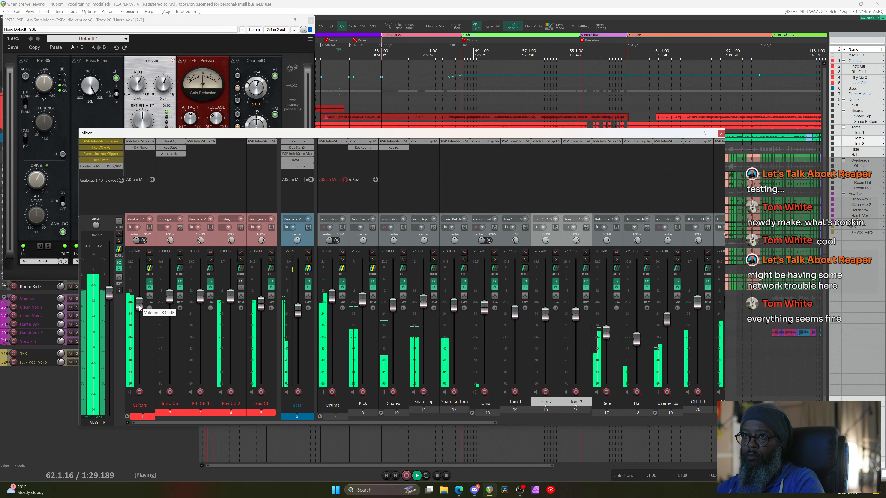
drag(467, 422, 665, 422)
click(531, 142)
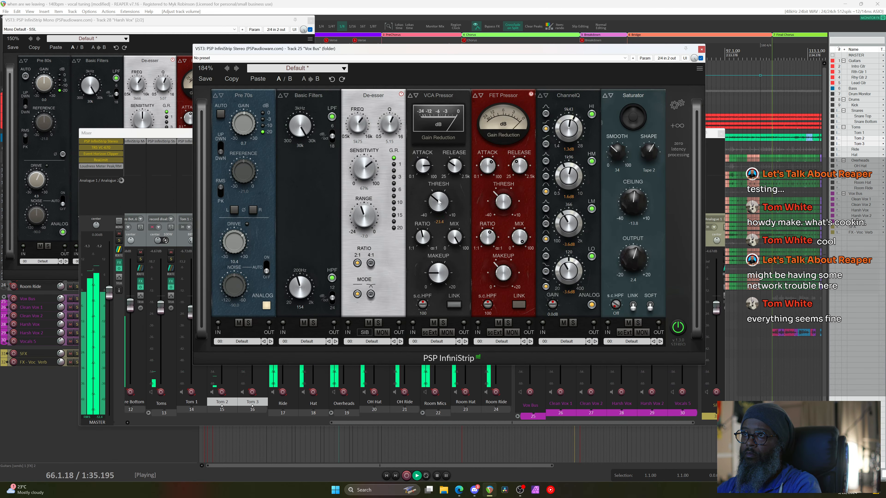
Set the Vox Bus VCA compressor to a 4.0:1 ratio and 20.8 attack, then close it
drag(423, 239, 431, 246)
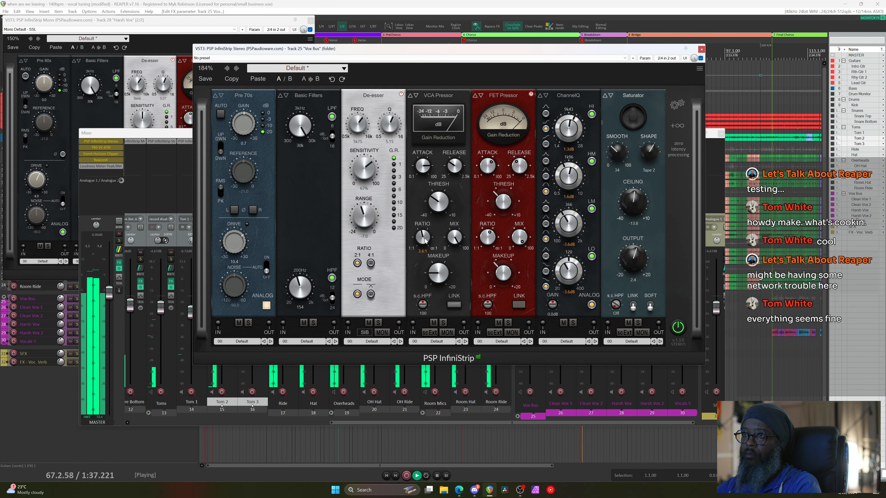
scroll(426, 236, up, 1)
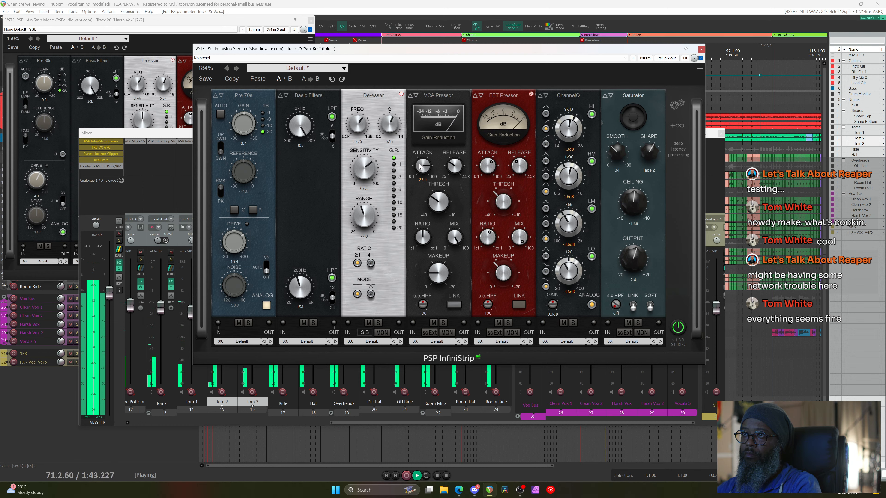
drag(420, 167, 421, 170)
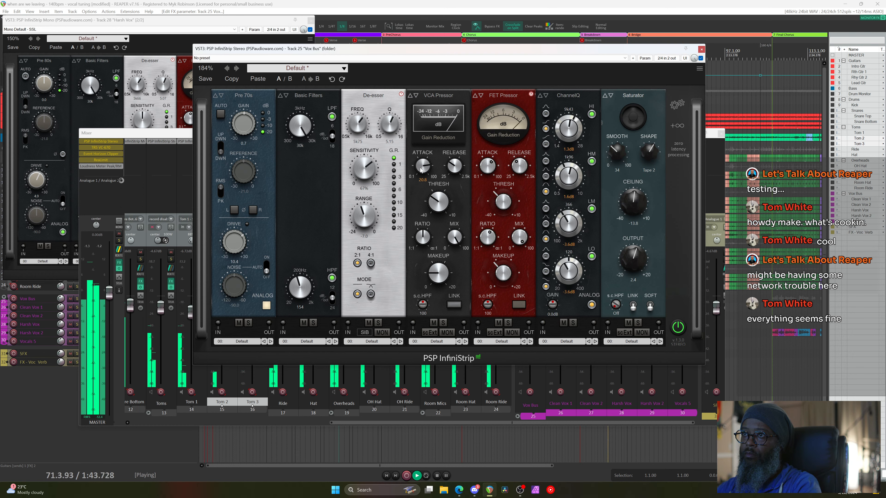
click(701, 49)
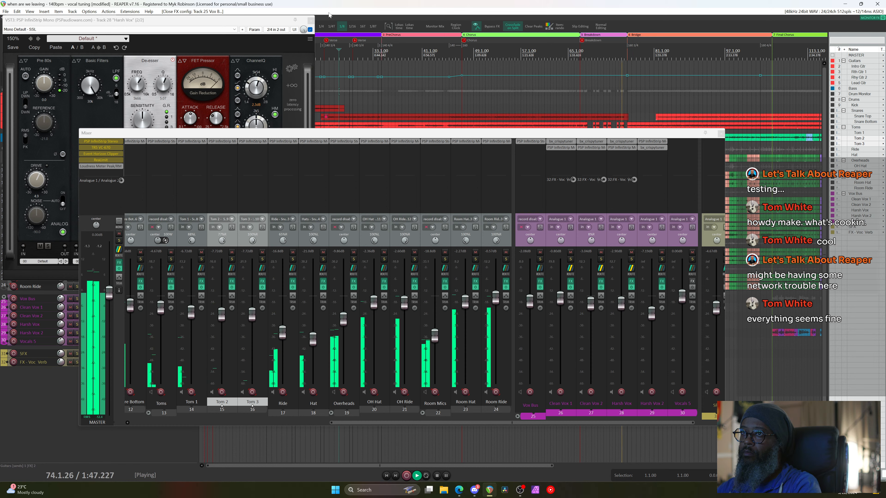
Close the Harsh Vox InfiniStrip and open the master's JS Loudness Meter
click(310, 19)
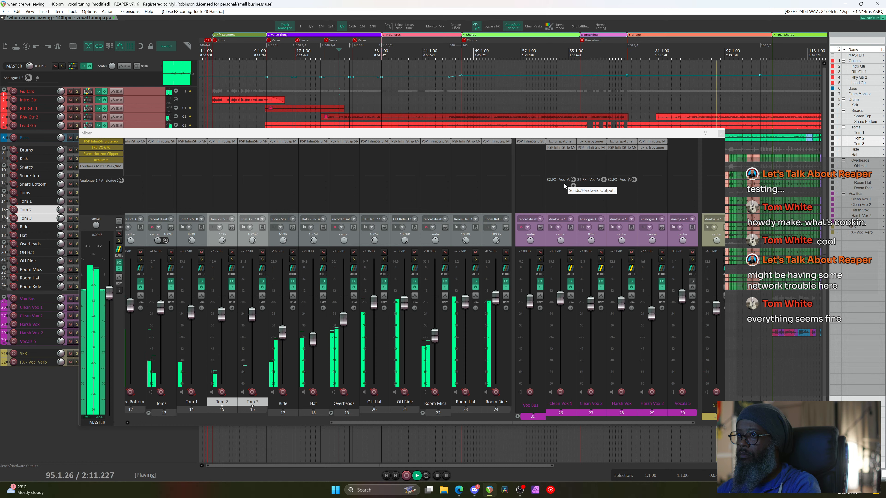
mouse_move(620, 320)
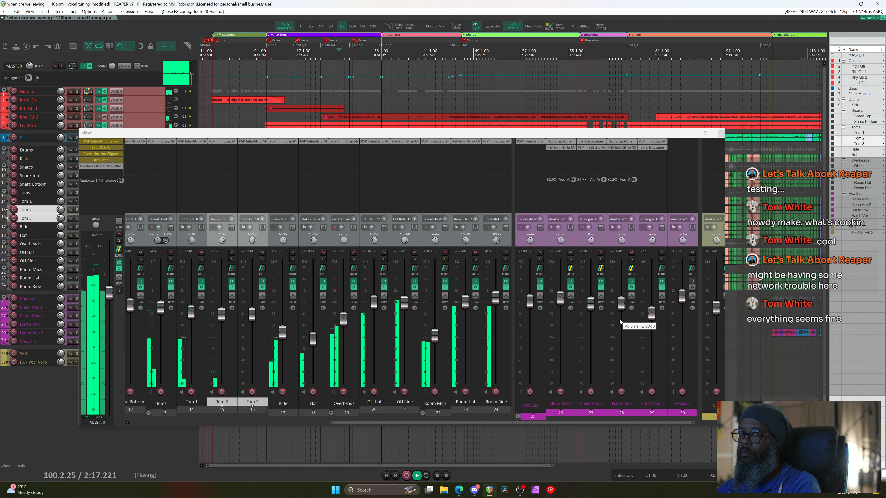
click(86, 167)
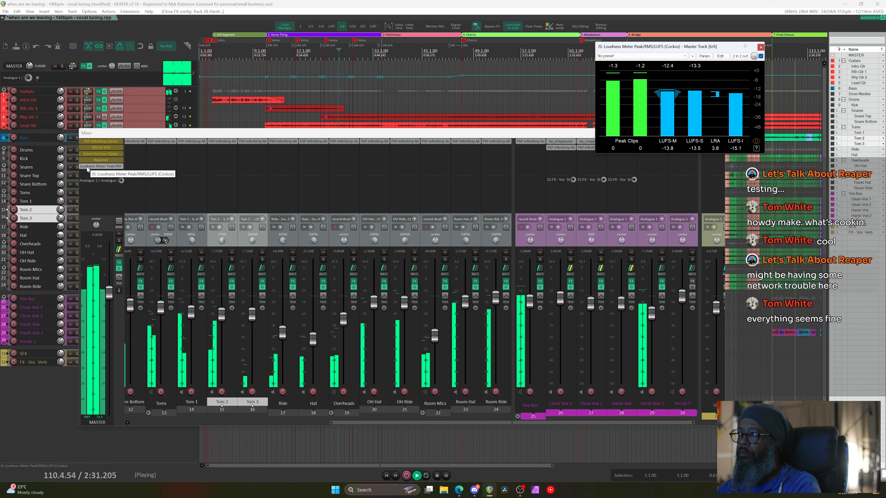
Close the master loudness meter and adjust the mixer view
click(761, 46)
scroll(657, 110, down, 2)
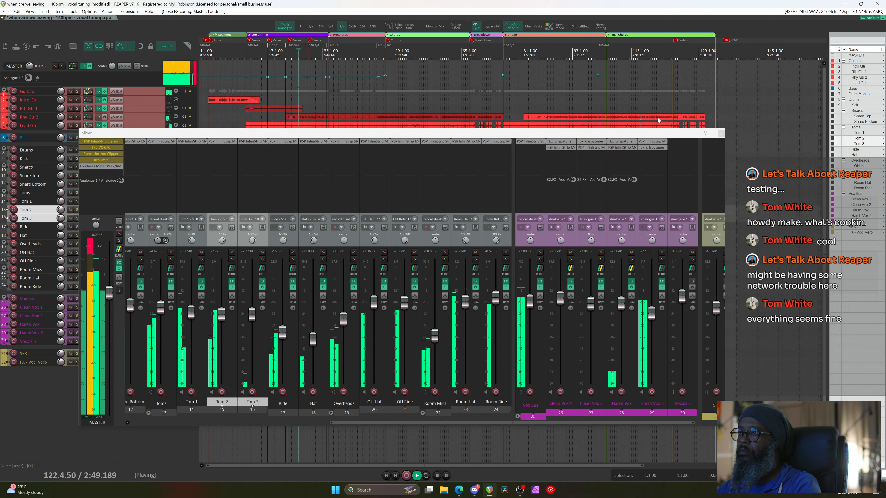
drag(631, 146, 616, 158)
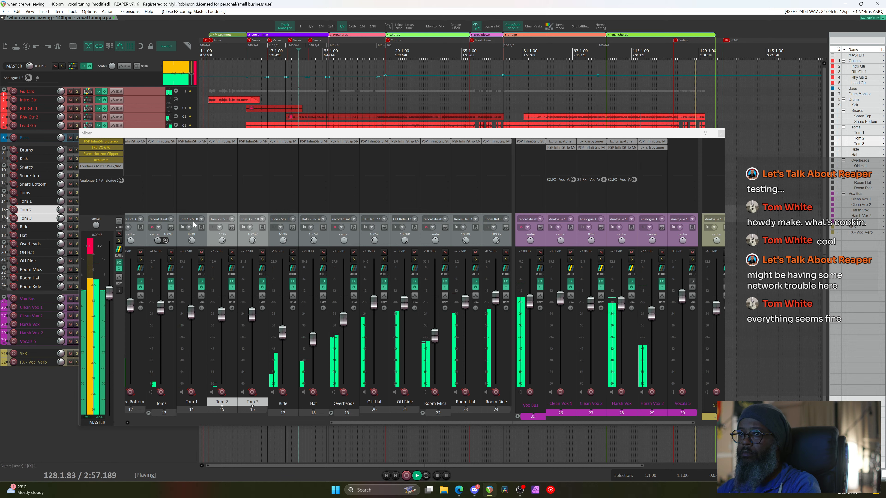
Reset the master clip indicator and restart playback from bar 75
click(90, 250)
key(space)
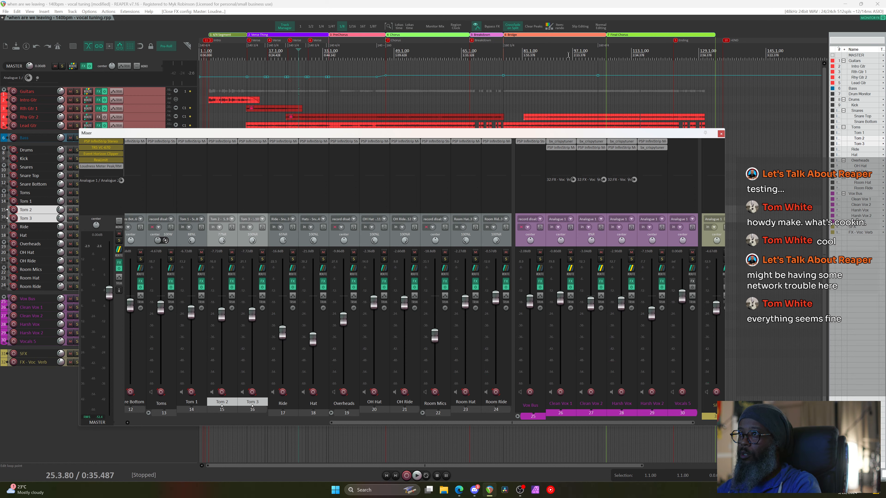
click(505, 57)
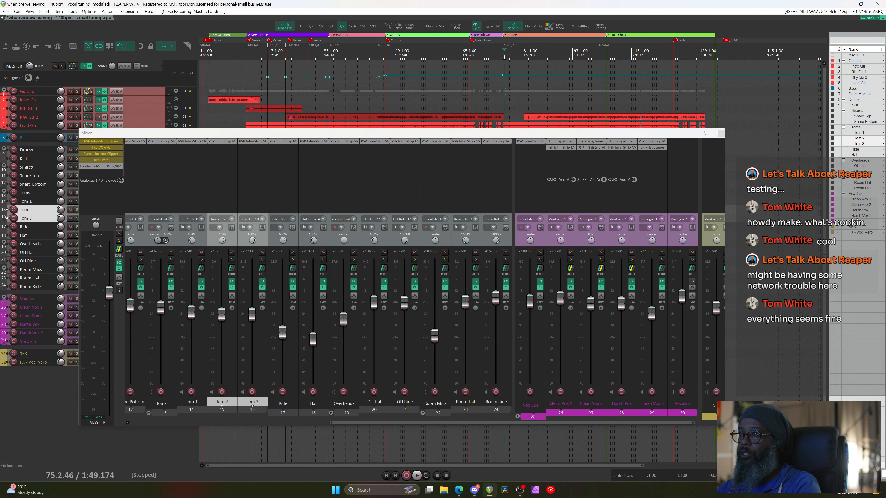
key(space)
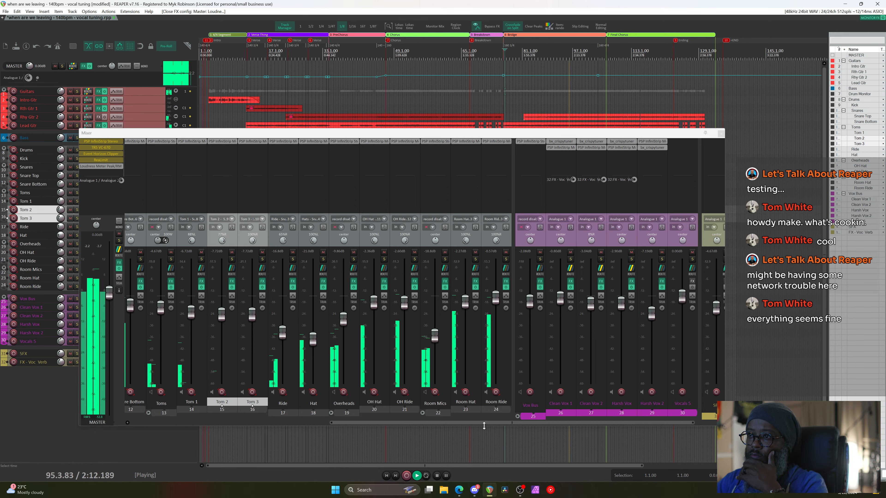
drag(484, 424, 270, 434)
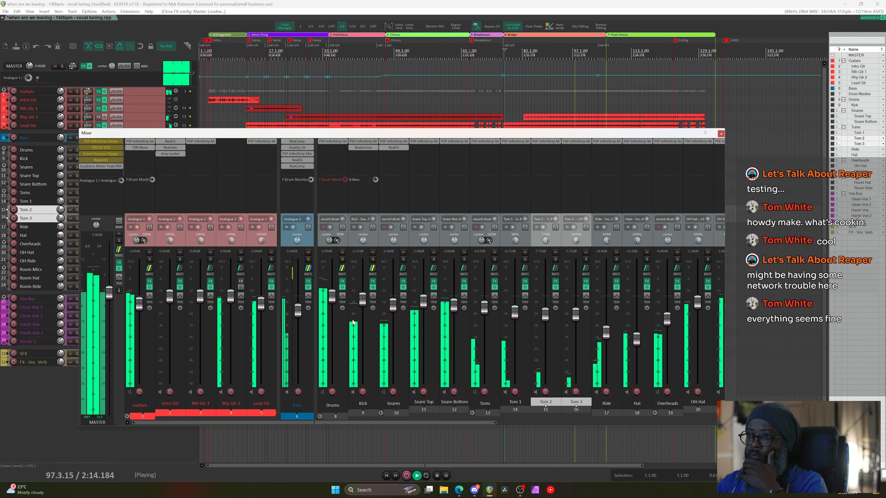
Lower Kick to -1.41 dB and Hat to about -25.2 dB, then shift the mixer window right
mouse_move(364, 303)
scroll(364, 303, down, 1)
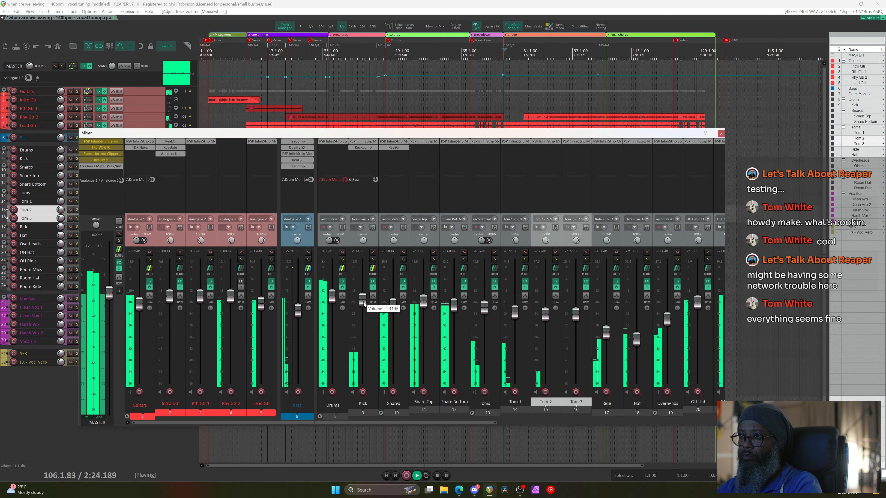
click(637, 342)
drag(638, 342, 606, 342)
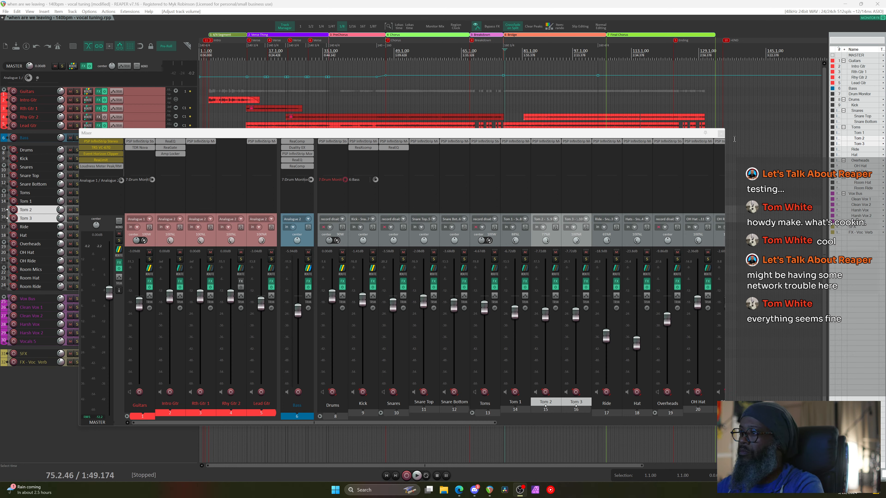
drag(227, 134, 288, 136)
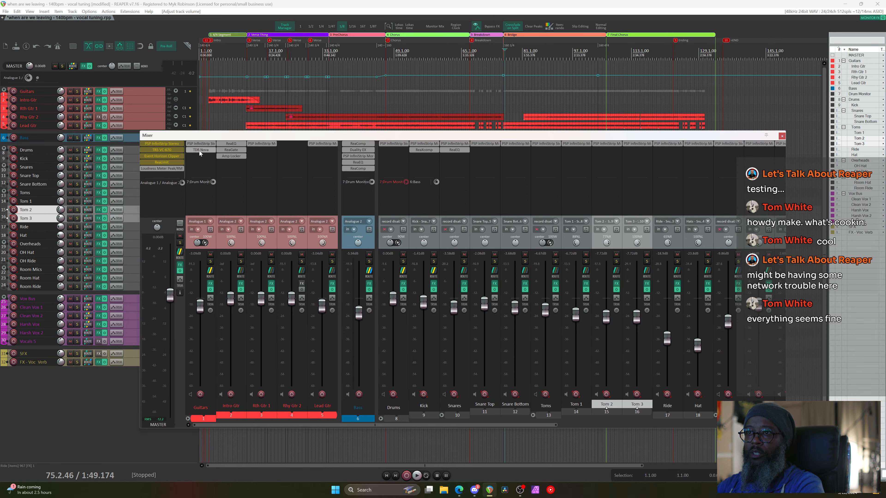
Briefly check the master's PSP InfiniStrip, then open the bypassed TR5 Precision Comp-Limiter
click(169, 148)
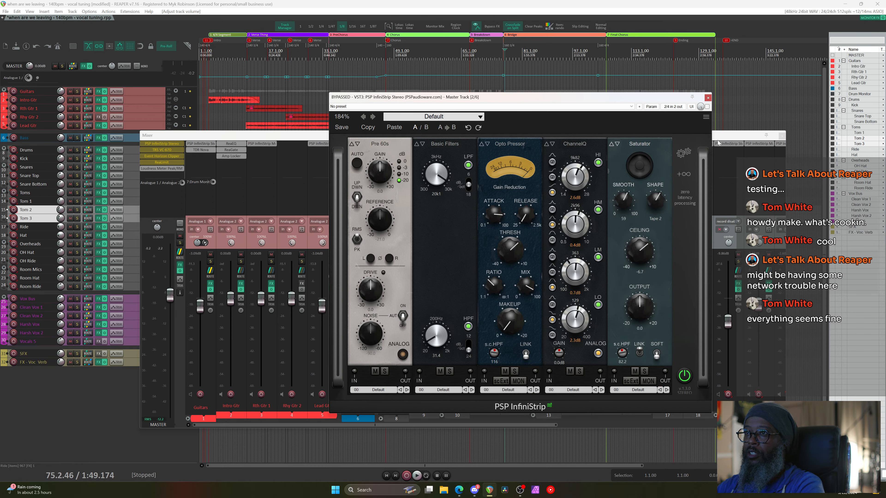
click(708, 98)
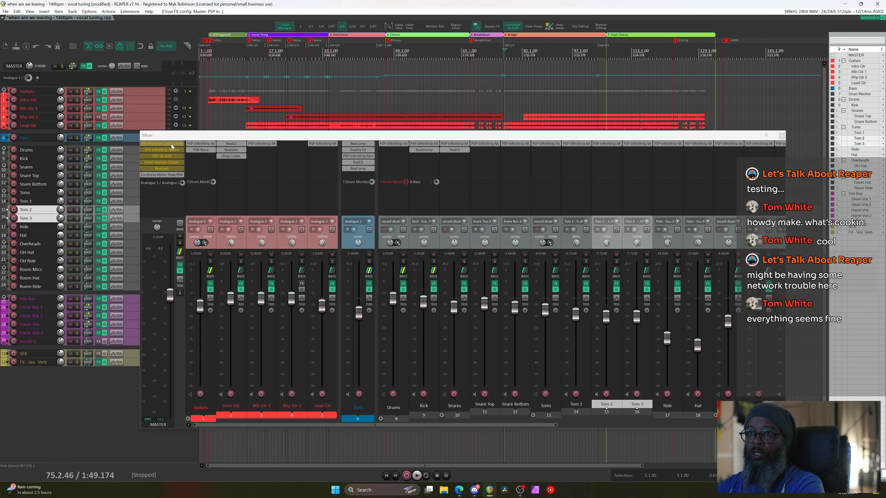
click(171, 144)
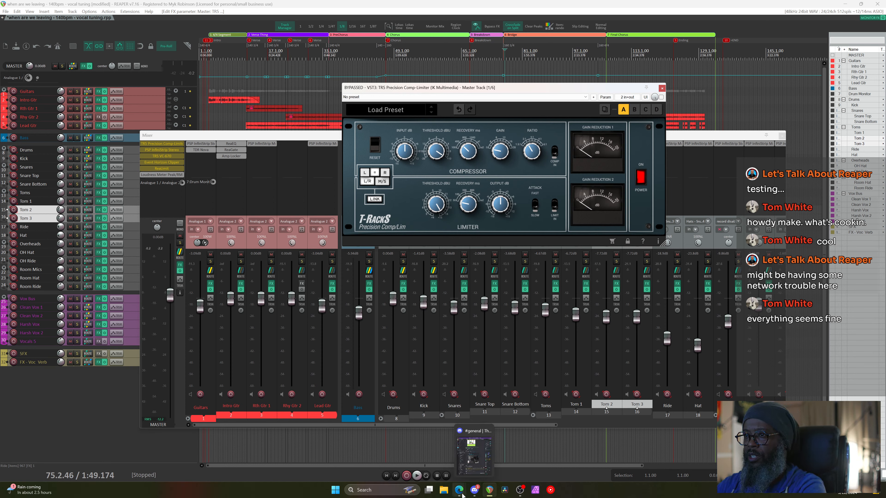
mouse_move(459, 490)
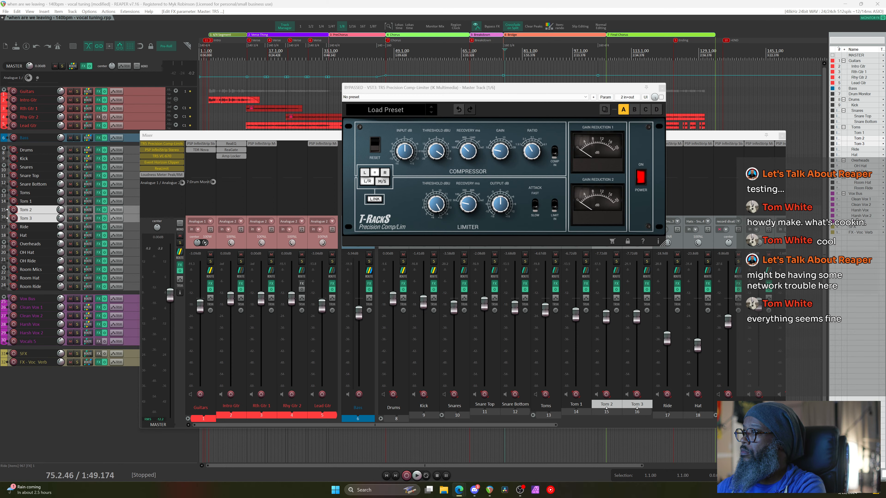
Maximize the Neve page, go to Find a Dealer, and check that the Nashville pin is Vintage King
drag(885, 28, 393, 1)
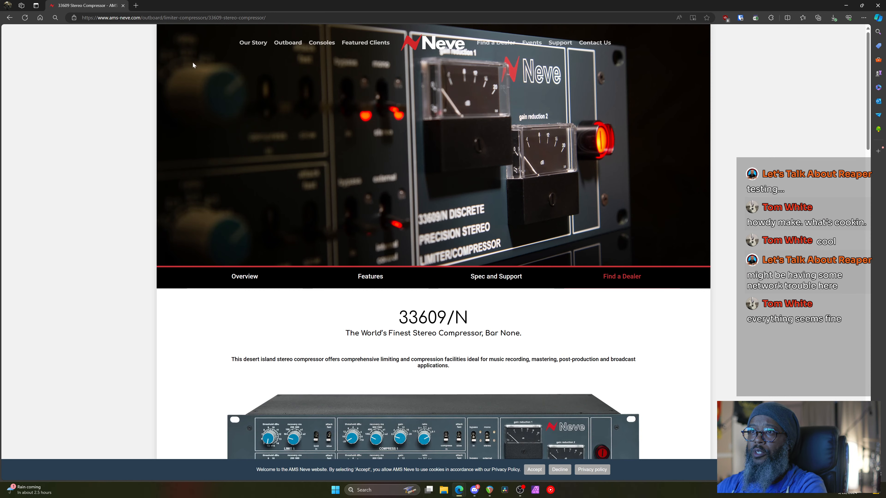
scroll(456, 165, down, 7)
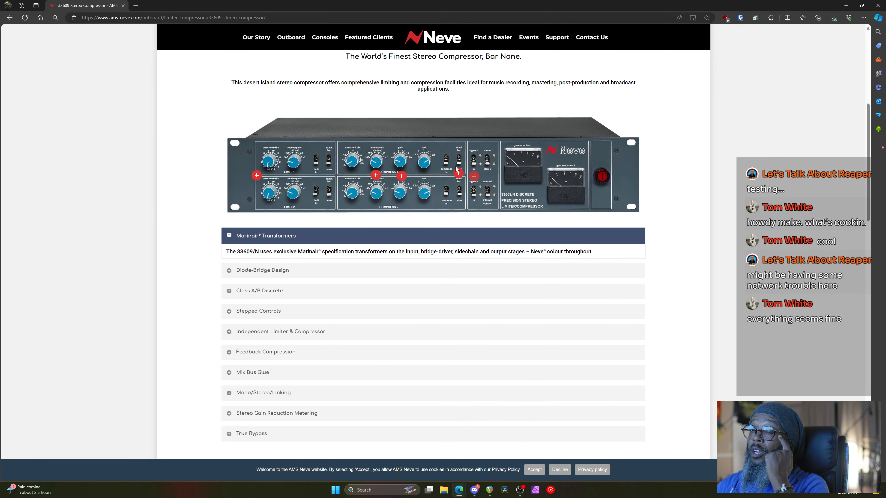
scroll(612, 163, up, 6)
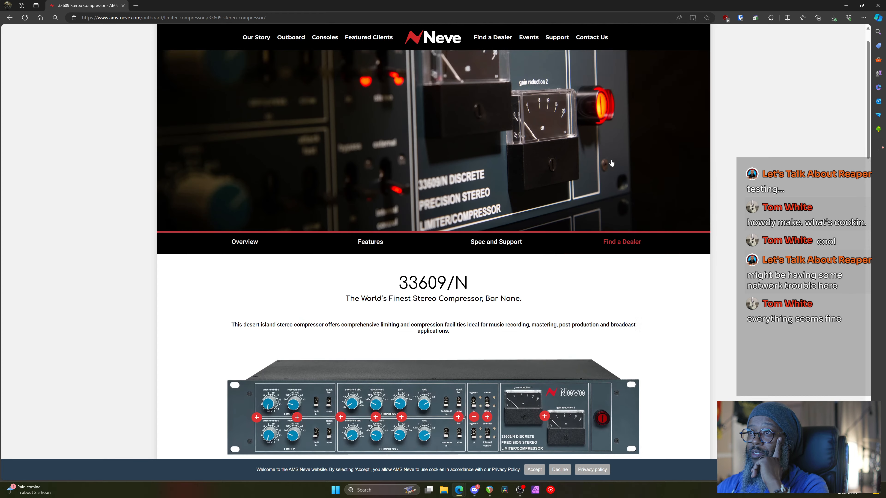
click(621, 247)
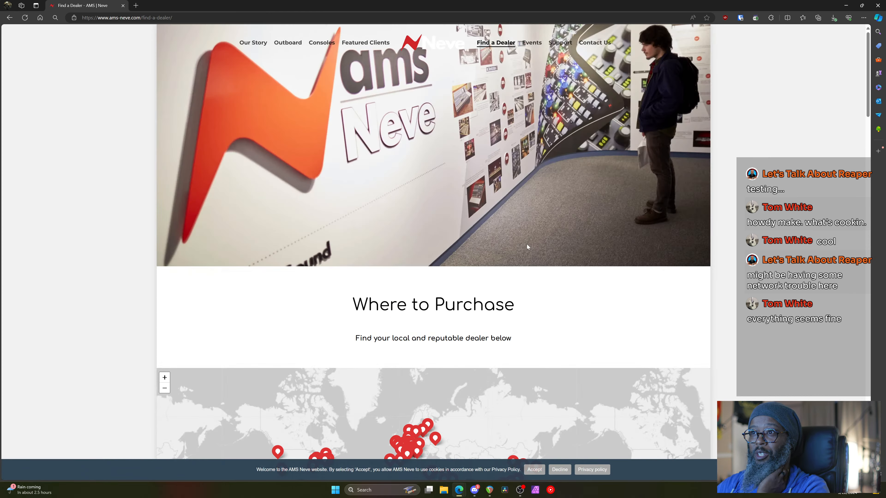
scroll(491, 228, down, 5)
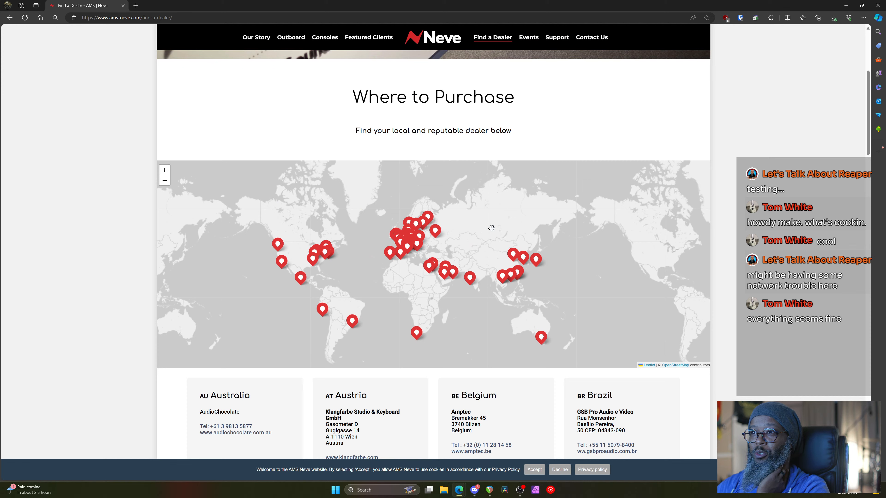
click(313, 260)
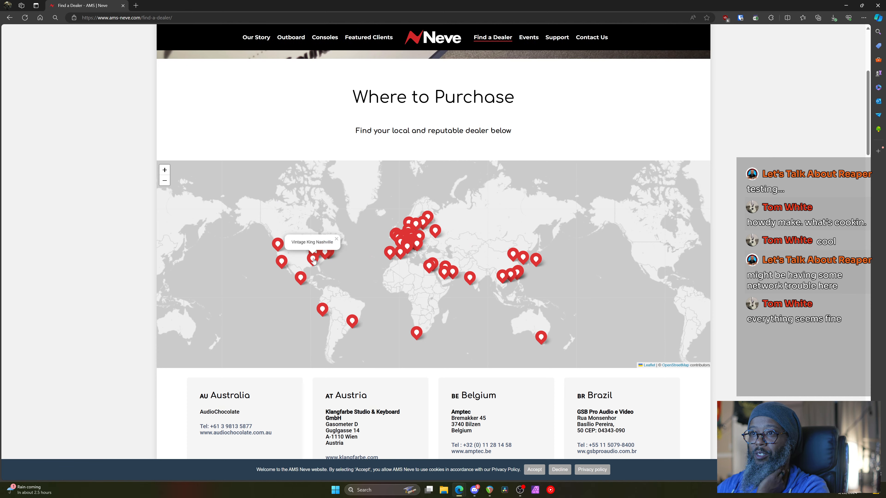
click(314, 259)
Search the dealer page for 'vinta' to confirm Vintage King Nashville, then open a new tab
scroll(380, 273, down, 8)
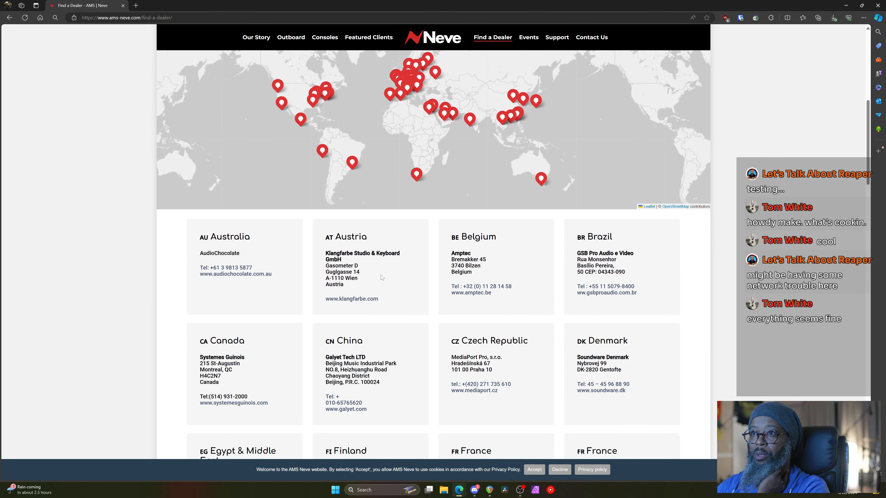
scroll(506, 238, down, 6)
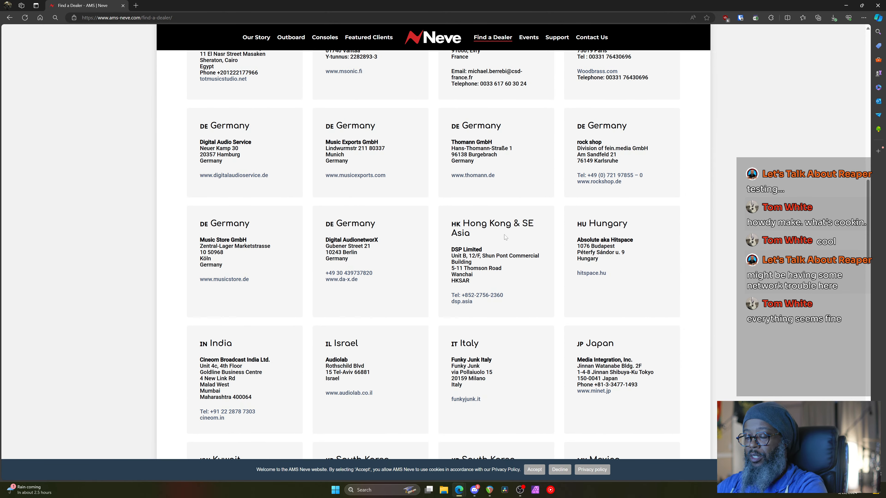
key(ctrl+f)
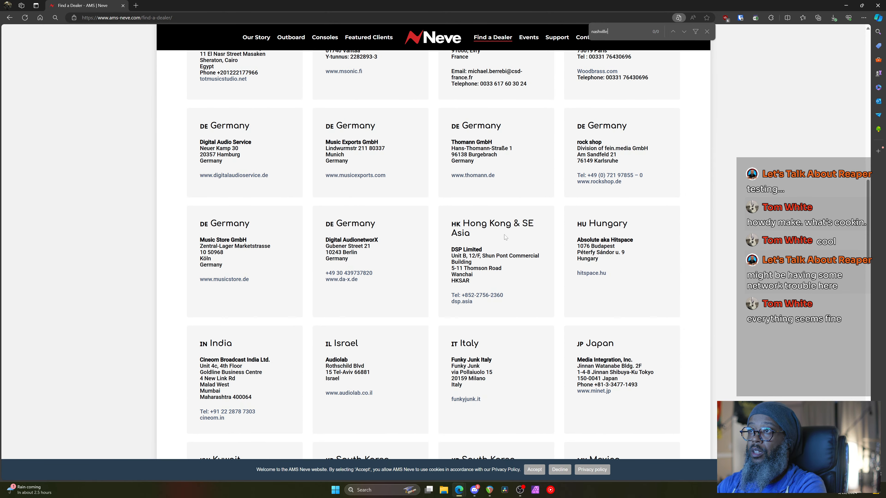
text(vinta)
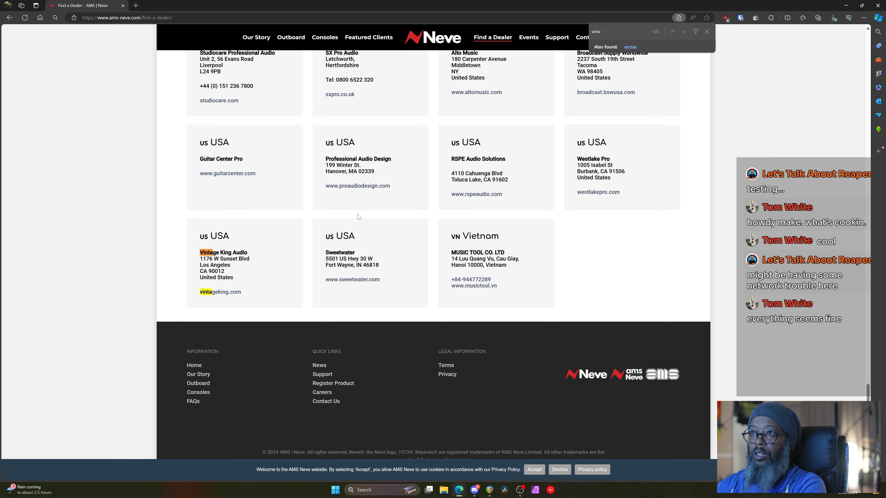
scroll(358, 217, up, 20)
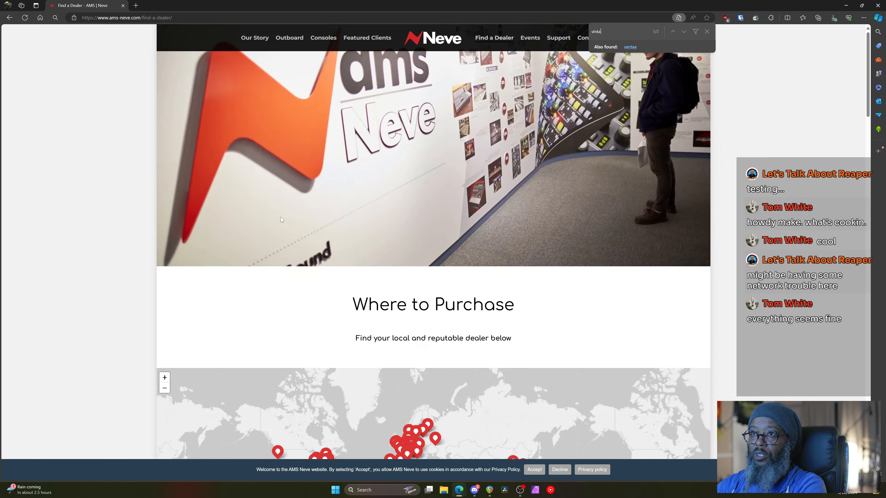
scroll(282, 220, down, 5)
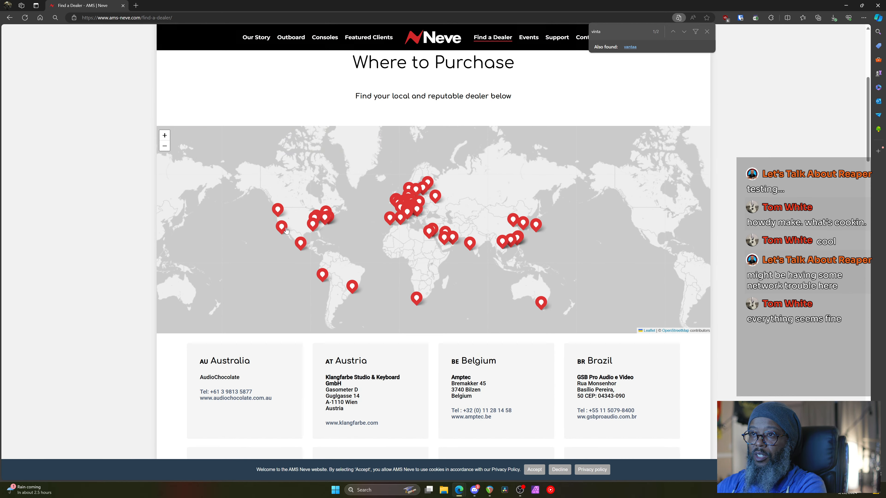
click(314, 227)
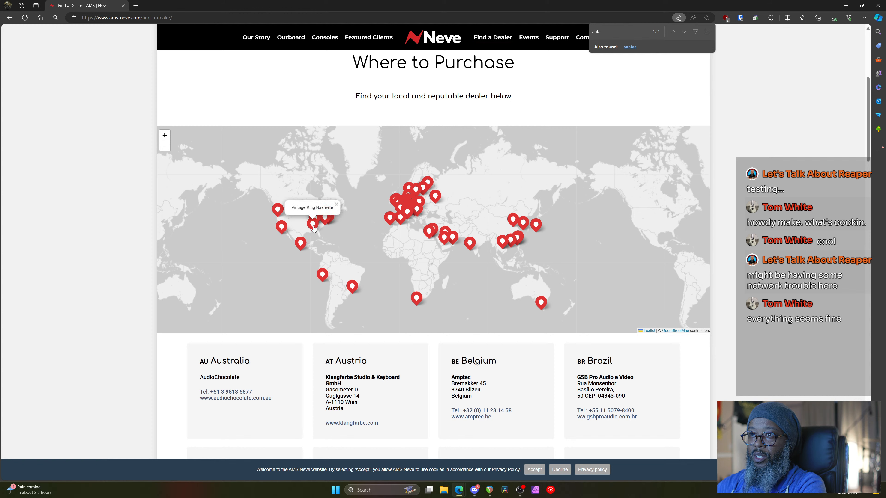
click(314, 227)
click(136, 5)
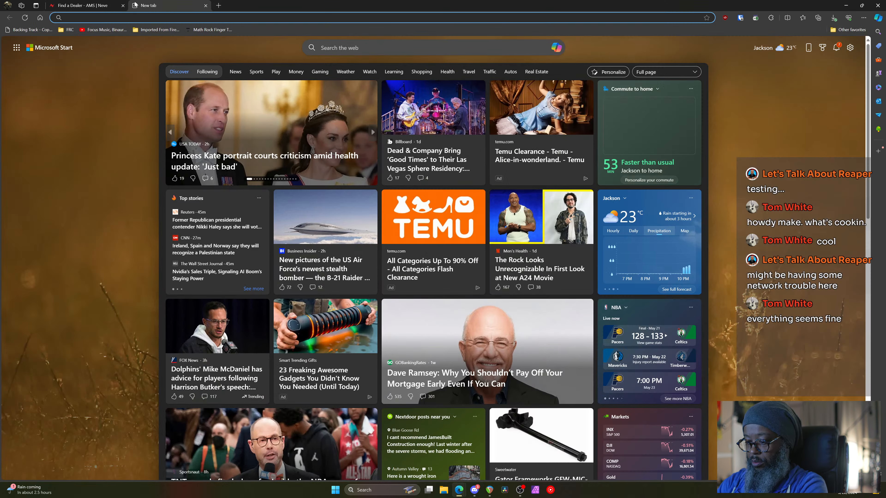
Search the web for Vintage King Nashville and open its showroom page
text(vintage king na)
text(sh)
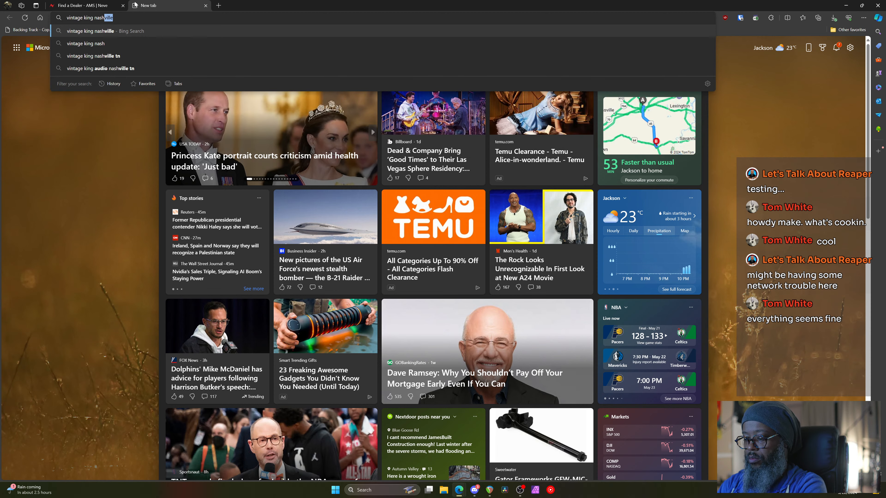
text(vill)
key(Return)
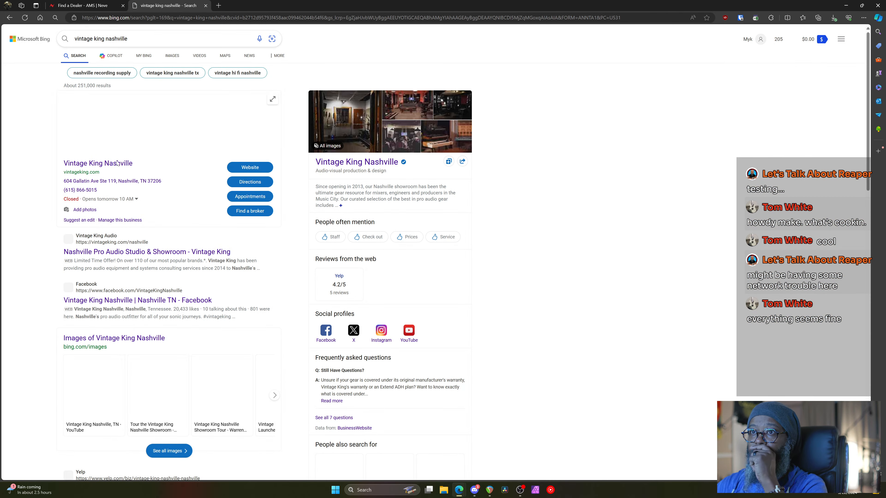
click(107, 163)
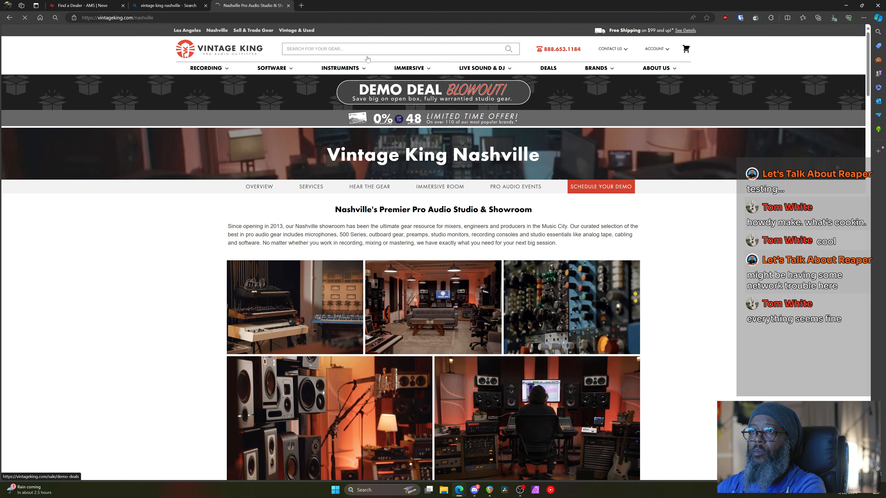
Search the Vintage King catalogue for '33609' and browse the results
click(368, 50)
text(3)
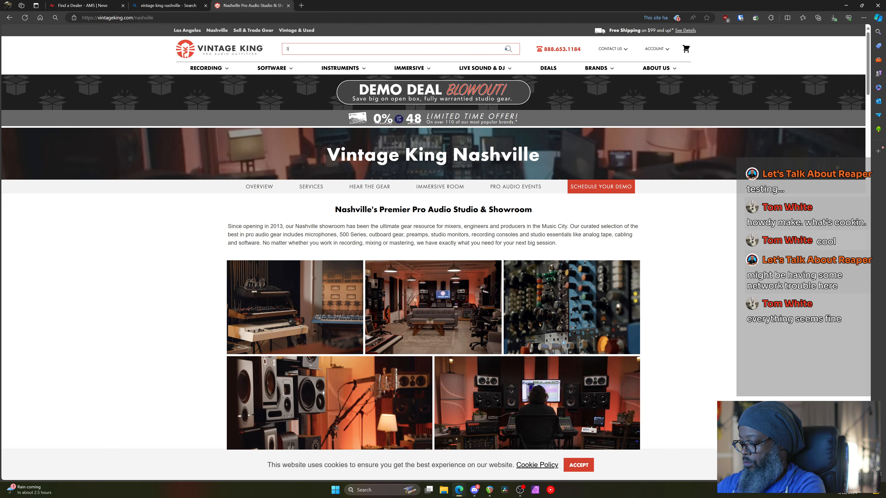
text(3609)
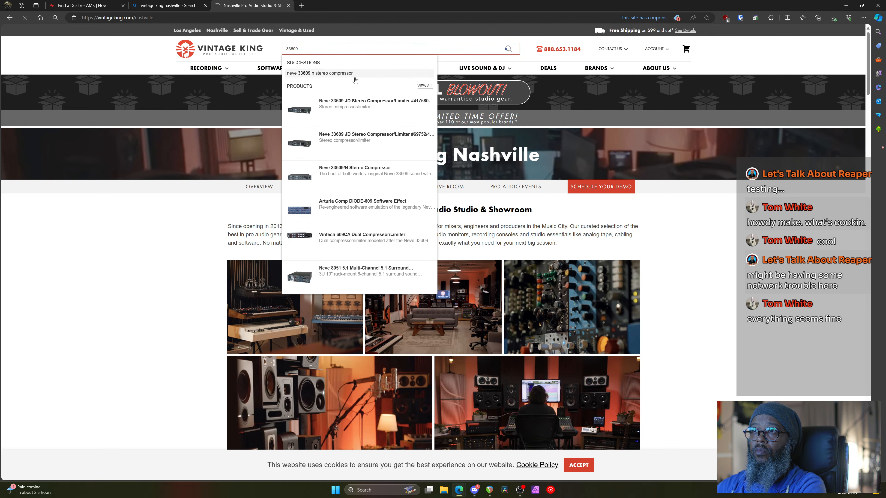
key(Return)
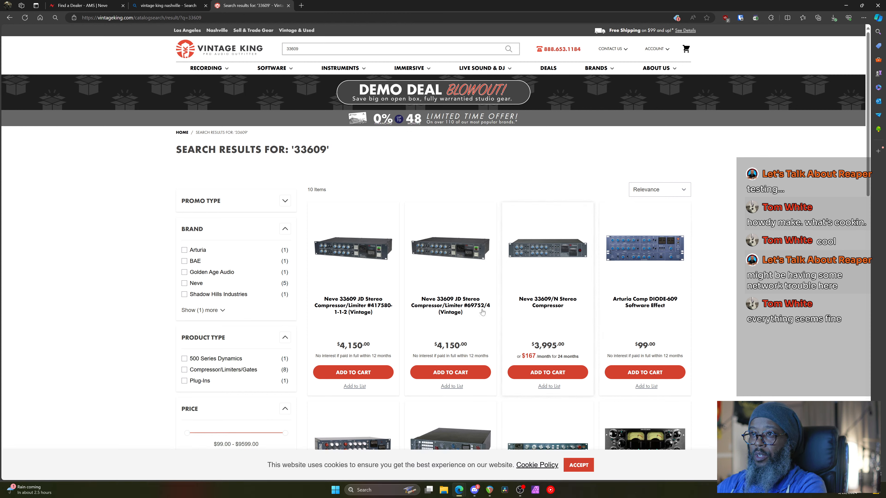
scroll(438, 312, down, 5)
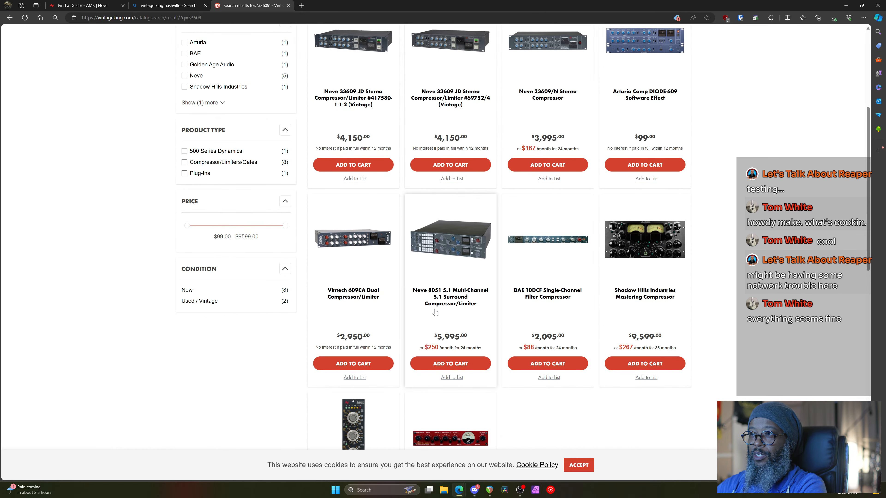
scroll(435, 313, up, 5)
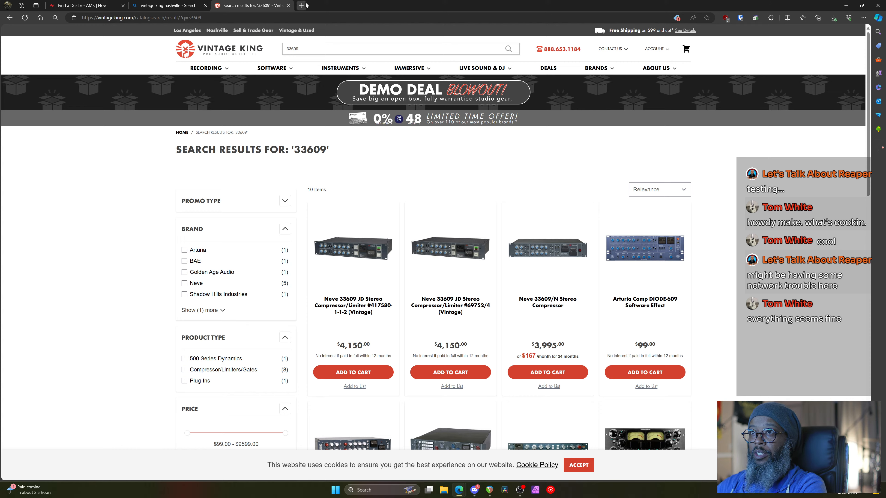
In a new tab, search 'behringer 369' and follow Behringer's product page to the Sweetwater listing
click(305, 5)
text(be)
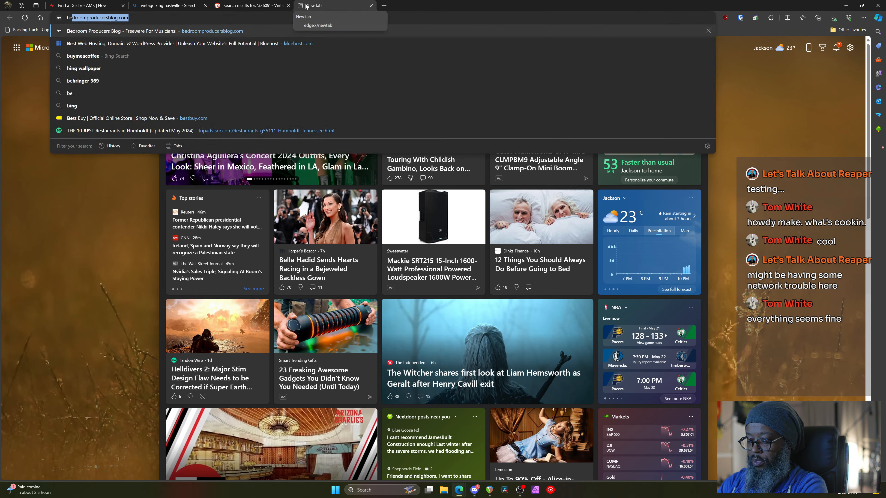
text(hringer 369)
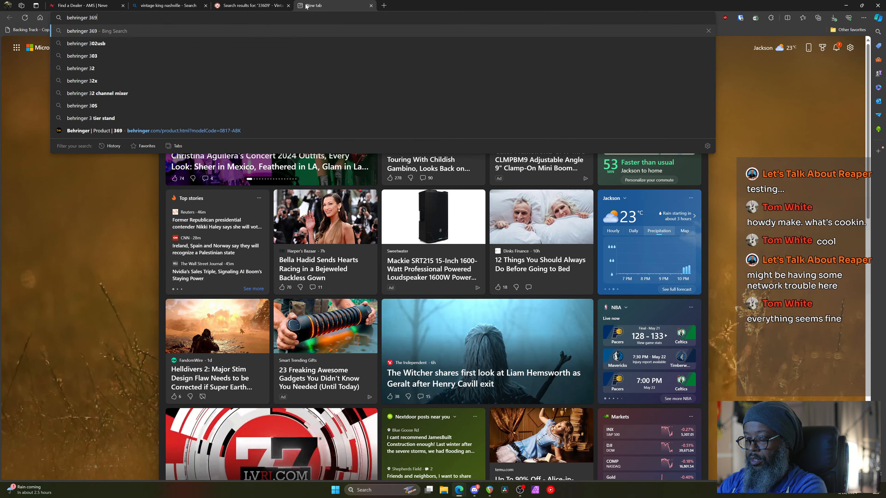
key(Return)
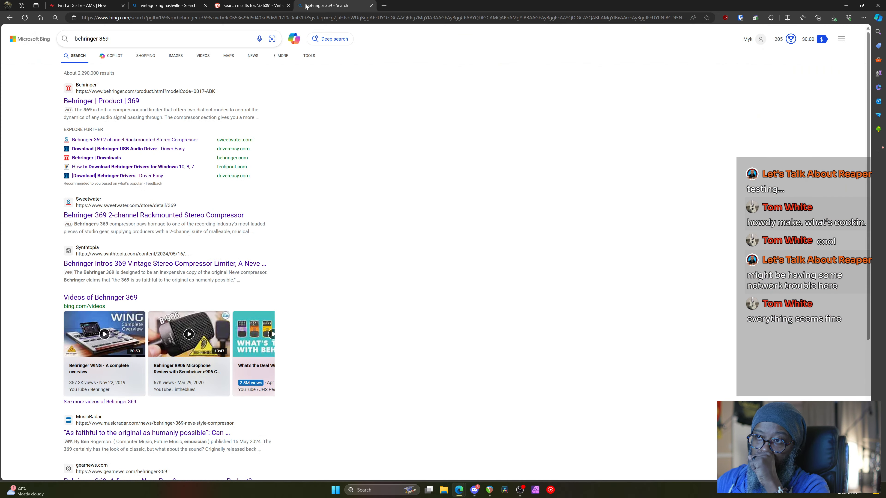
click(129, 101)
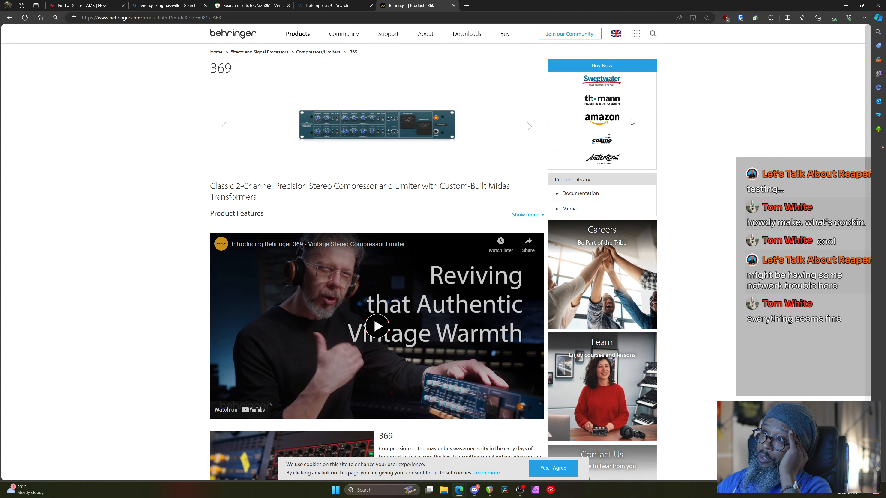
click(614, 81)
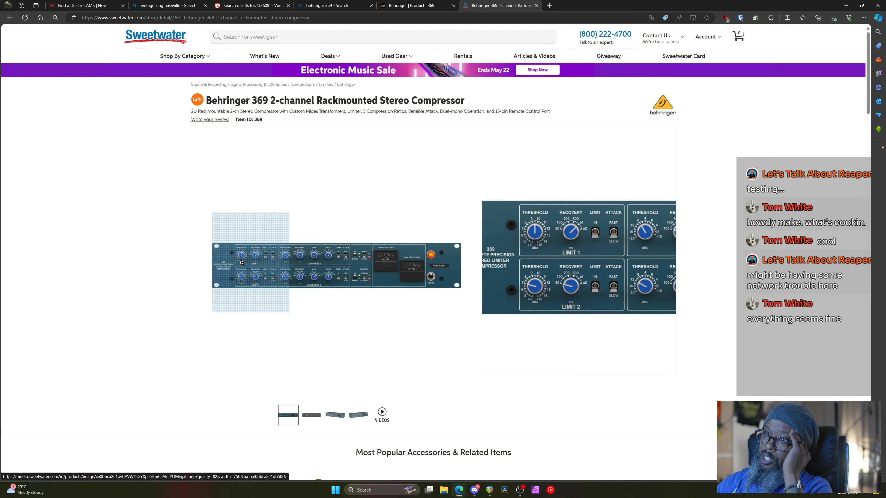
Scroll through the Sweetwater Behringer 369 specs, then minimise Edge to return to REAPER
scroll(244, 265, down, 9)
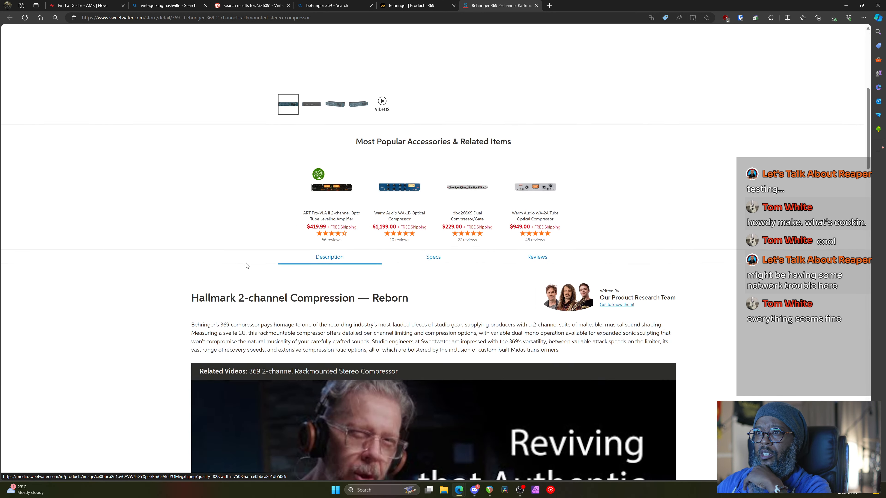
scroll(247, 266, down, 3)
scroll(148, 218, down, 4)
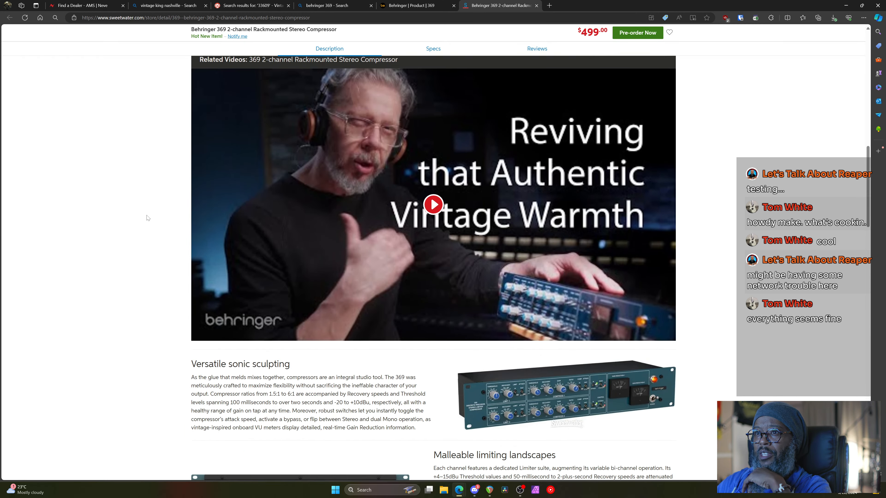
scroll(148, 219, down, 11)
scroll(151, 220, down, 4)
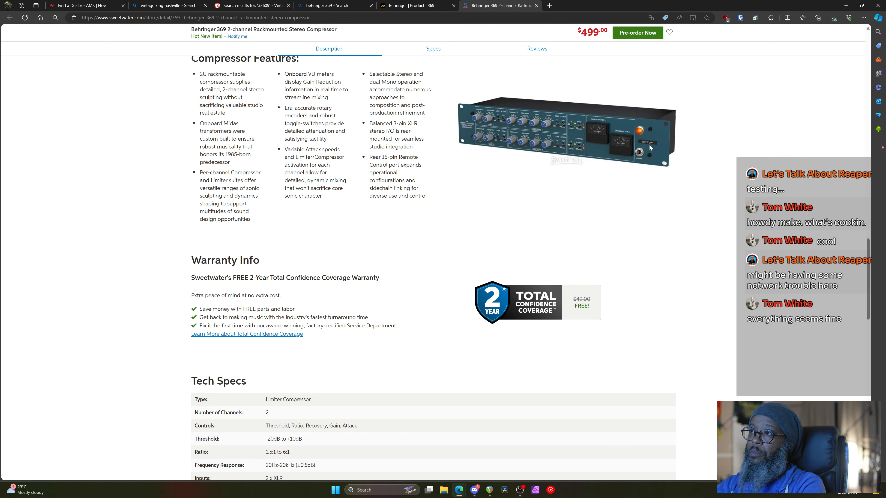
click(846, 5)
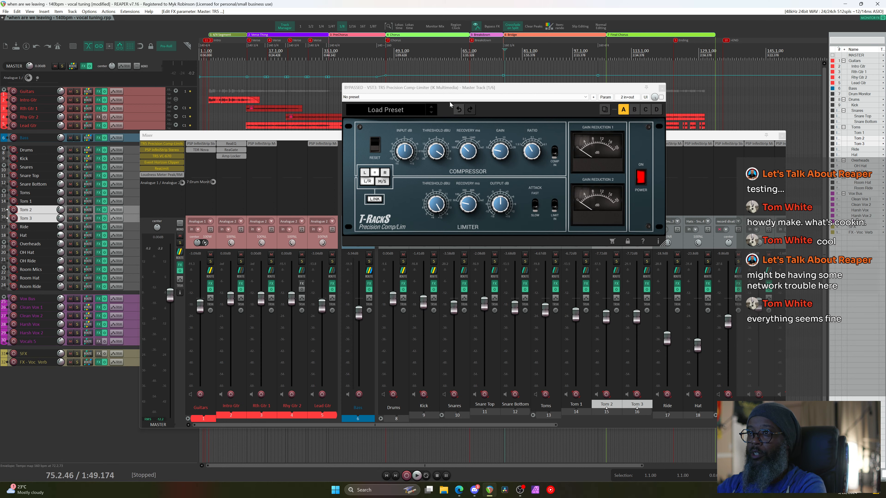
Reset the T-RackS Comp-Limiter to factory default, put the cursor at 0:11.400, and unbypass it
click(448, 87)
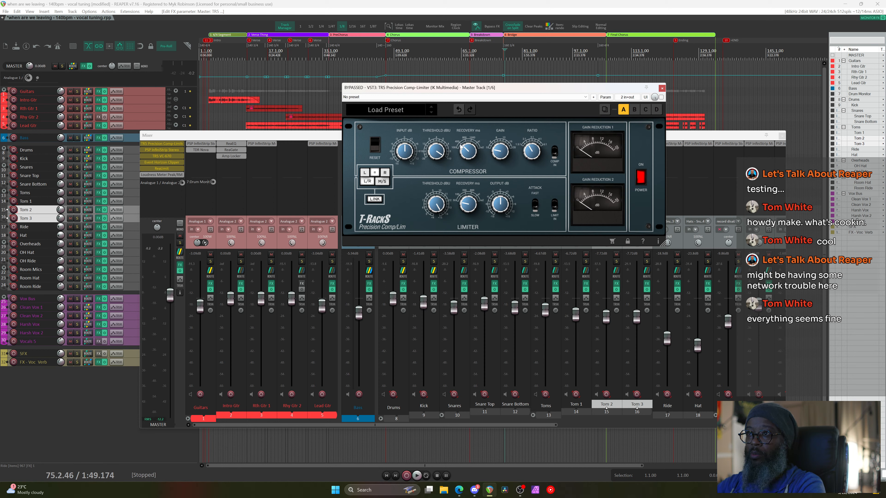
click(426, 98)
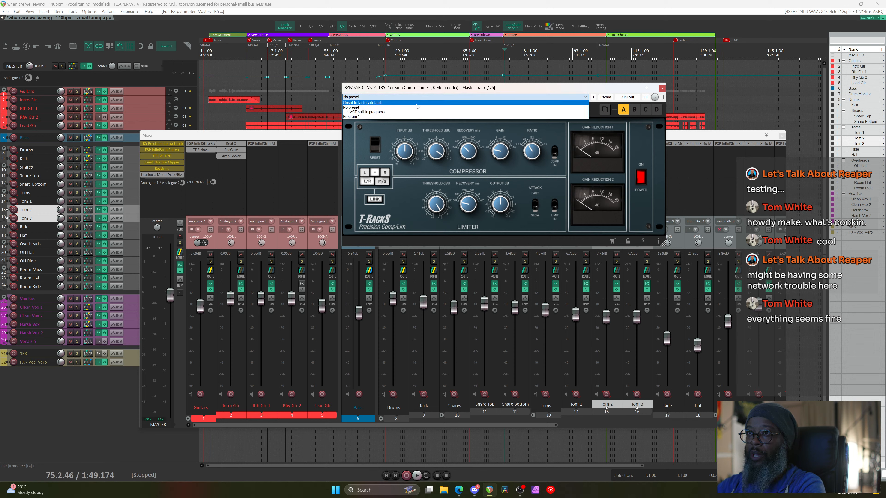
click(417, 104)
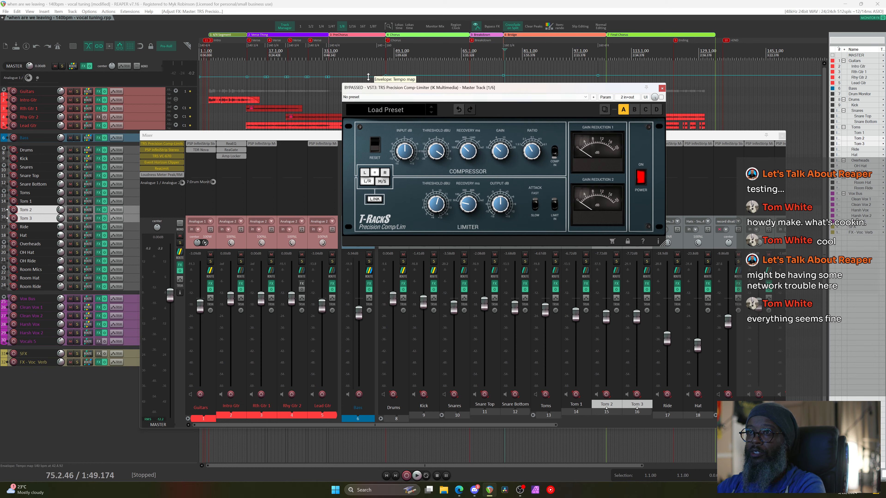
click(231, 52)
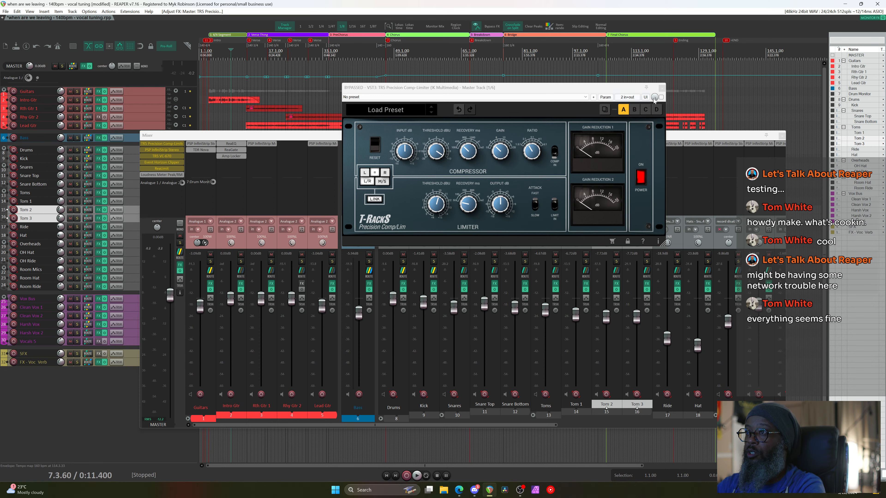
click(661, 97)
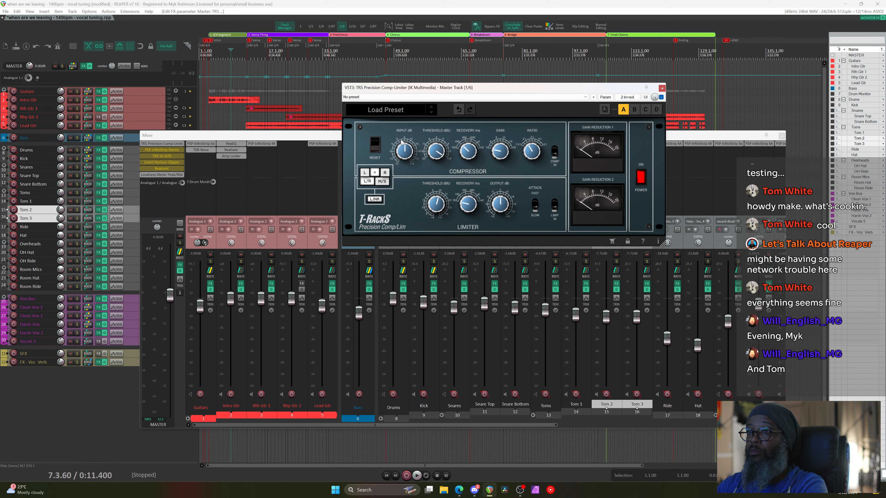
key(space)
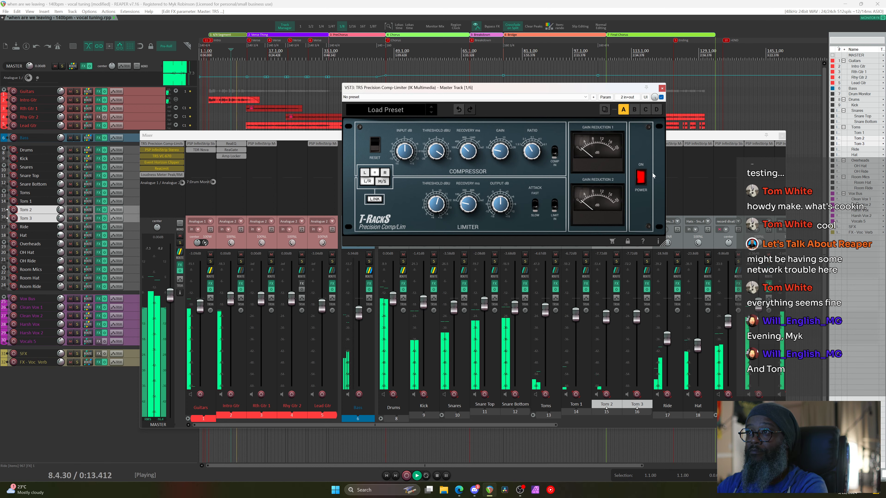
click(642, 177)
click(641, 177)
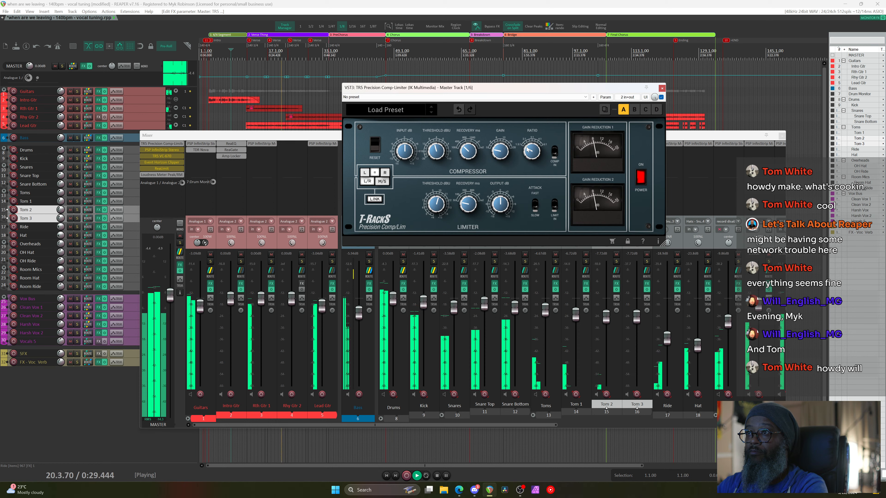
key(space)
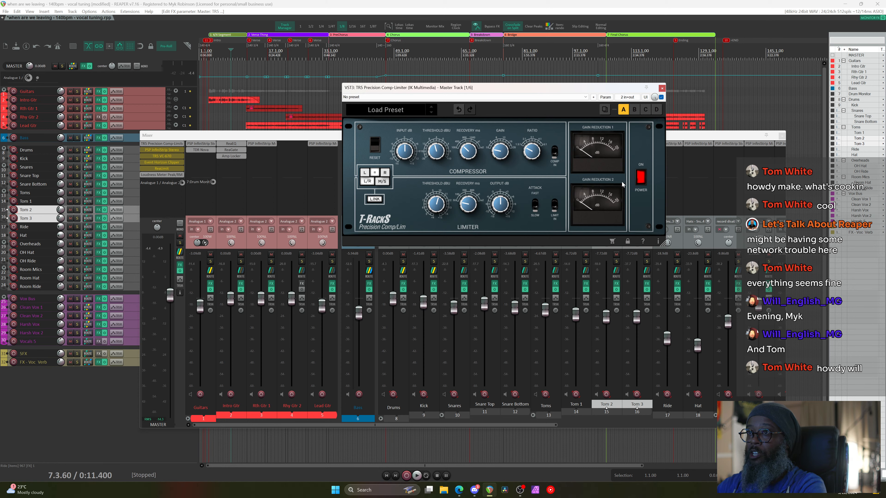
Play the mix while toggling the master comp-limiter on and off, ending with it on
key(space)
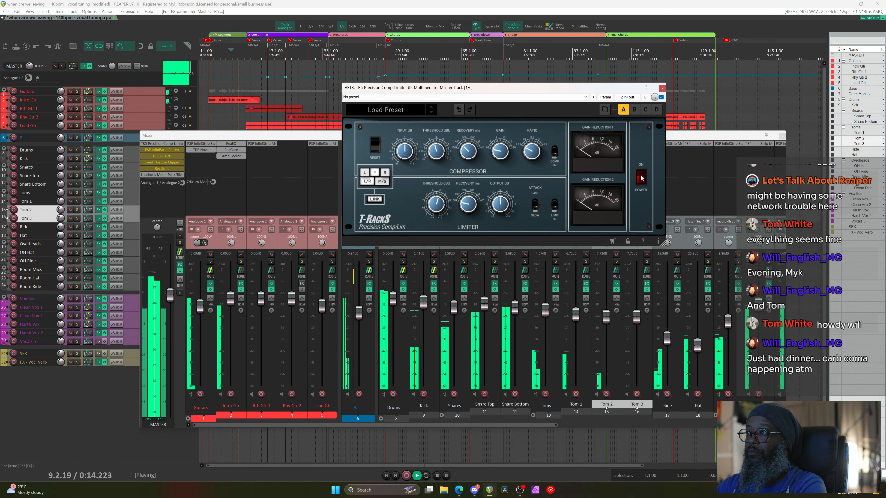
click(641, 178)
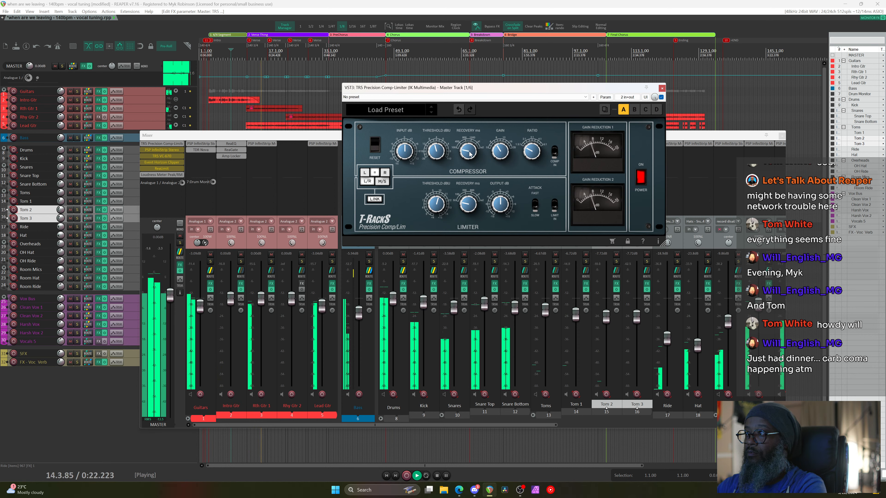
click(641, 178)
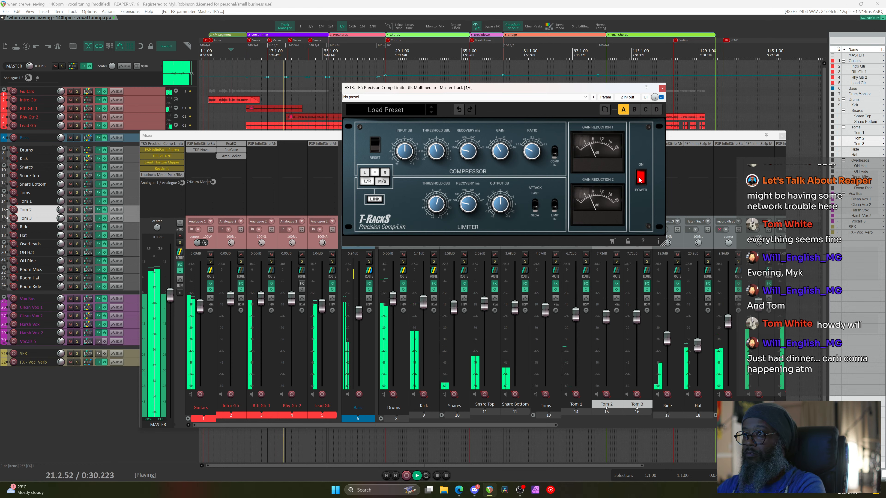
click(640, 178)
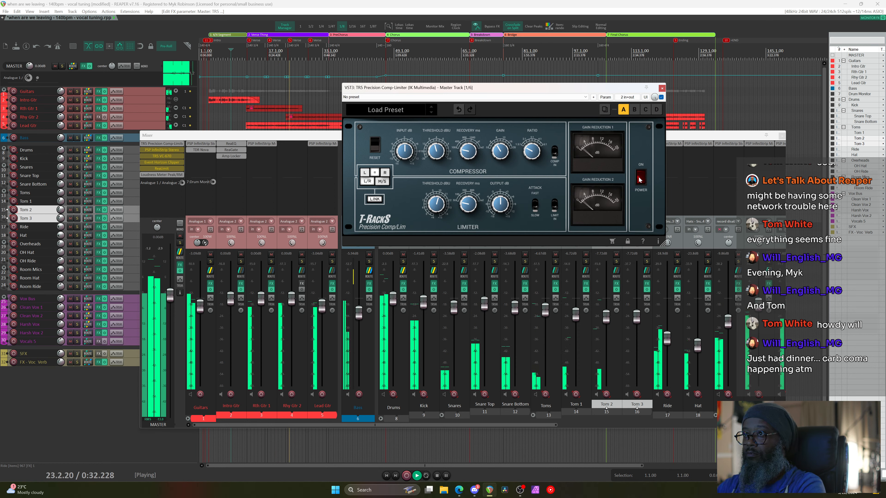
click(640, 178)
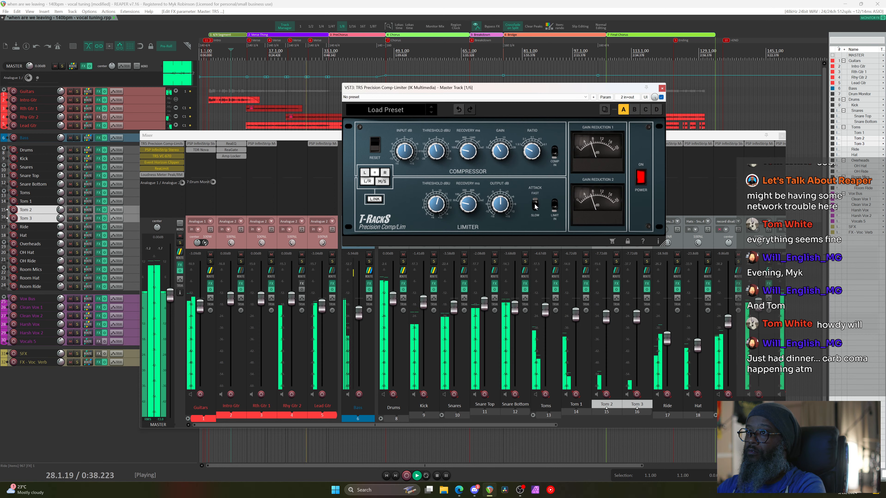
Stop, restart playback, and switch the master comp-limiter off for comparison
key(space)
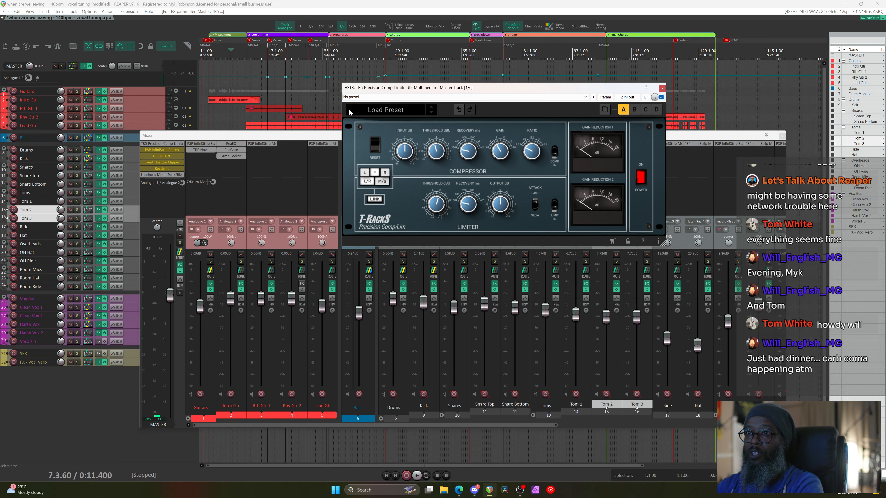
key(space)
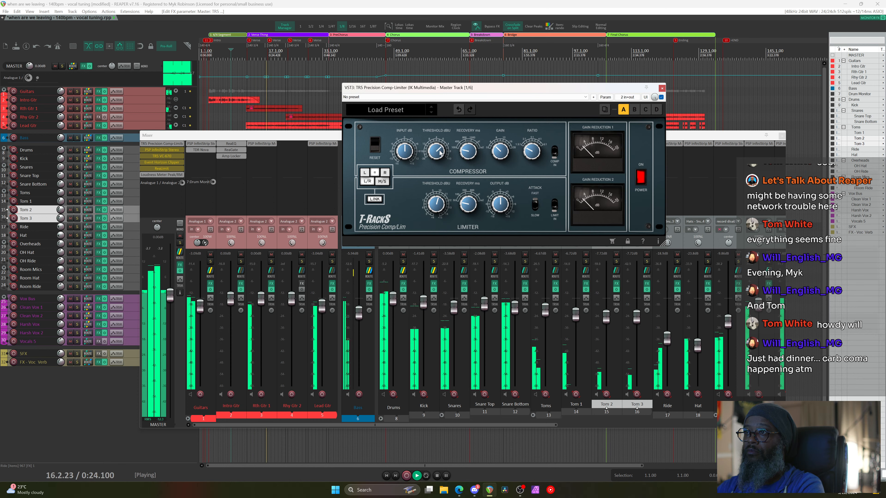
click(640, 178)
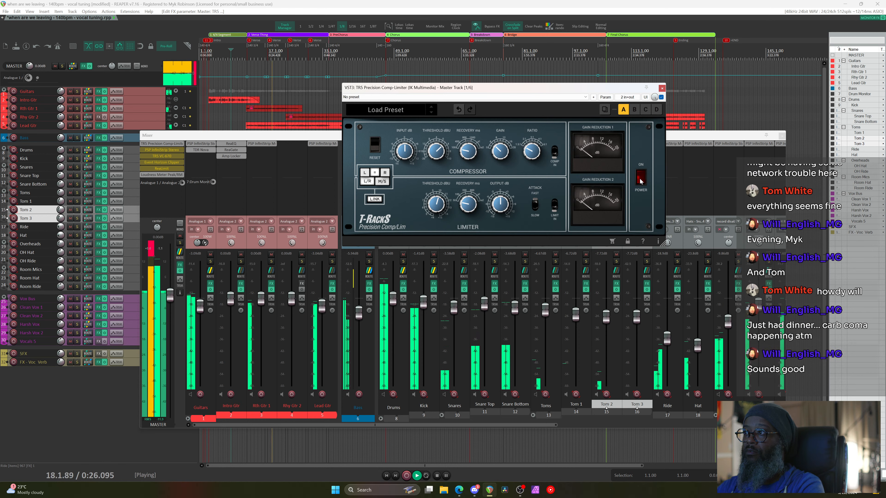
Replay the song from bar 6 with the master comp-limiter bypassed, keeping its window in front
click(166, 249)
click(226, 52)
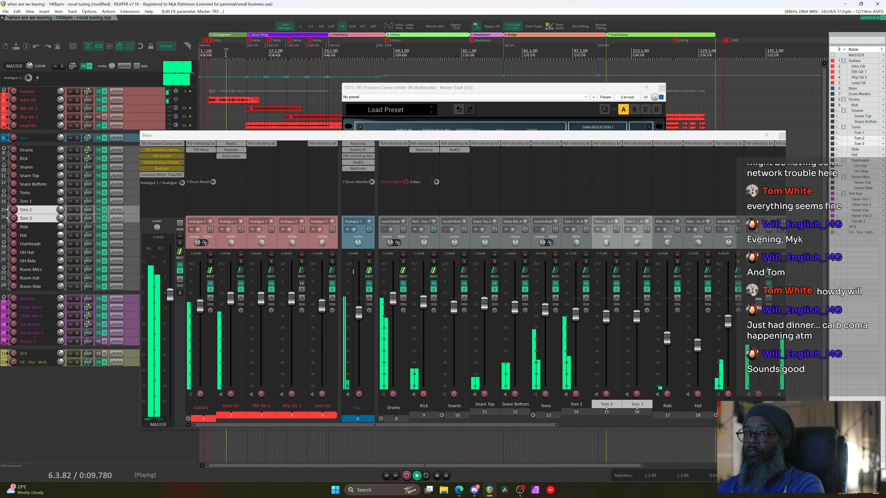
click(551, 88)
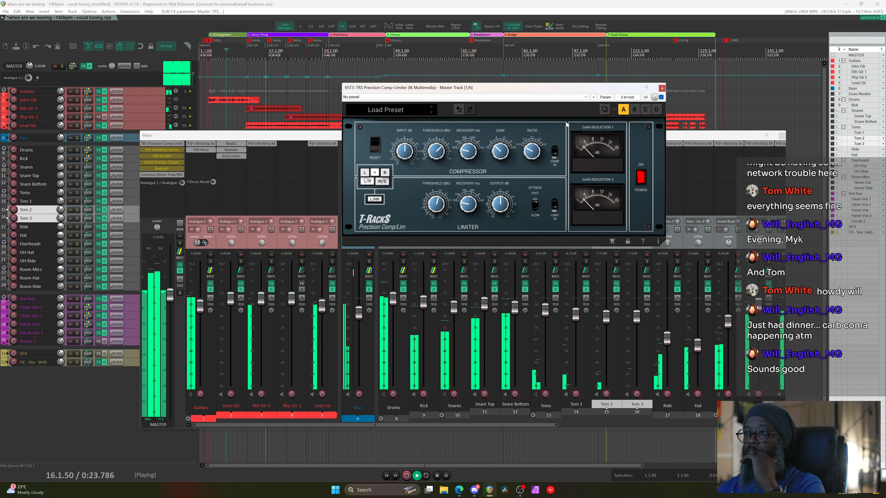
drag(551, 424, 655, 425)
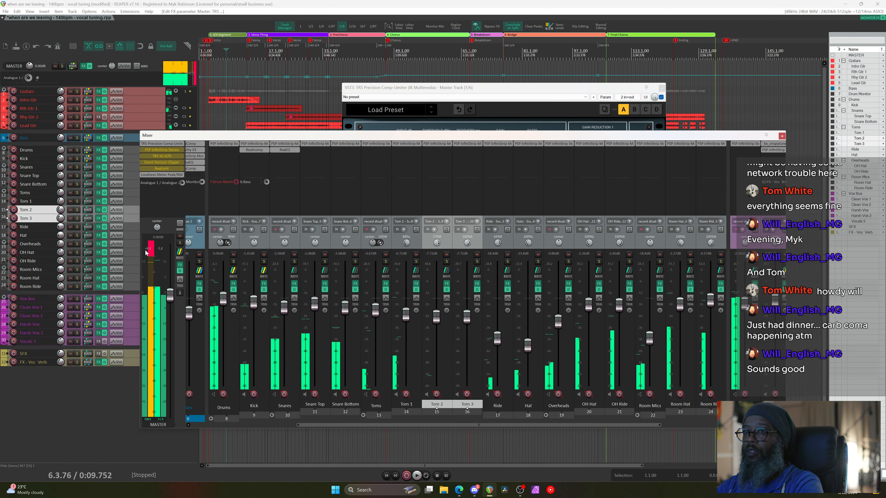
key(space)
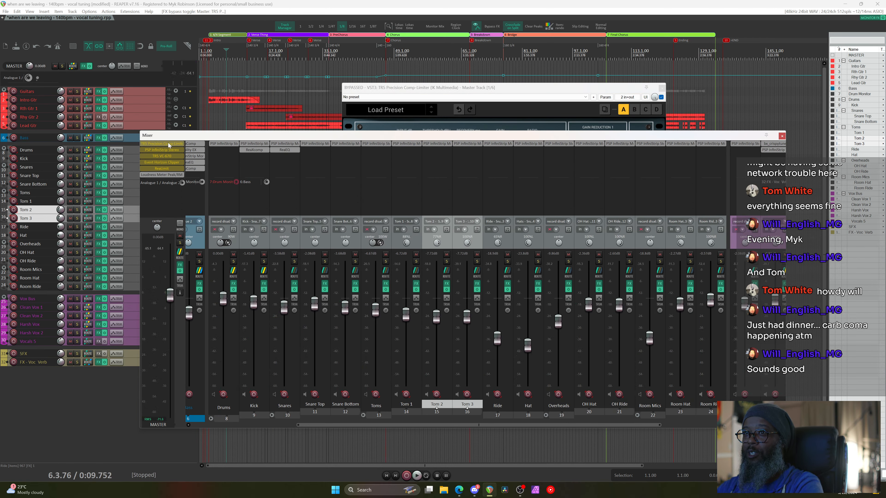
click(269, 5)
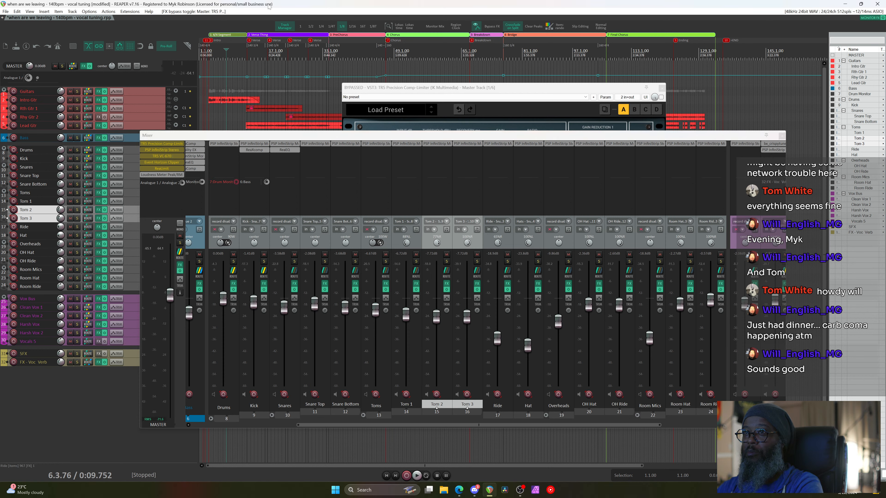
key(space)
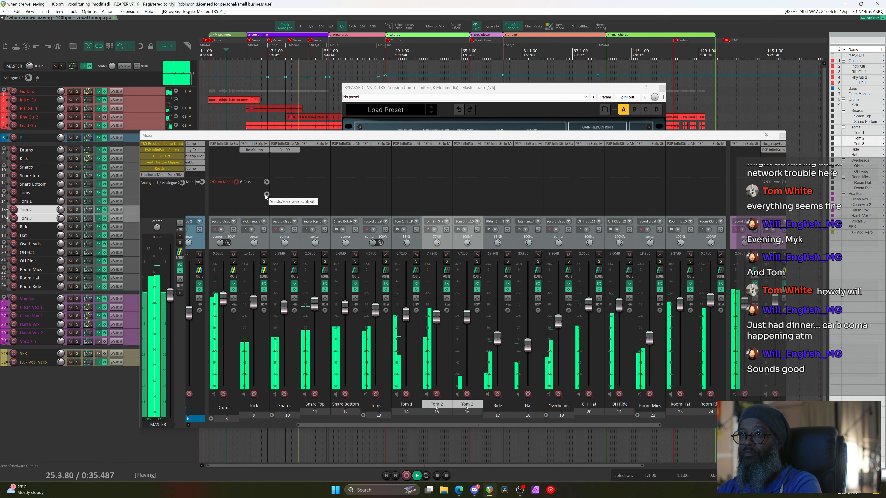
click(461, 89)
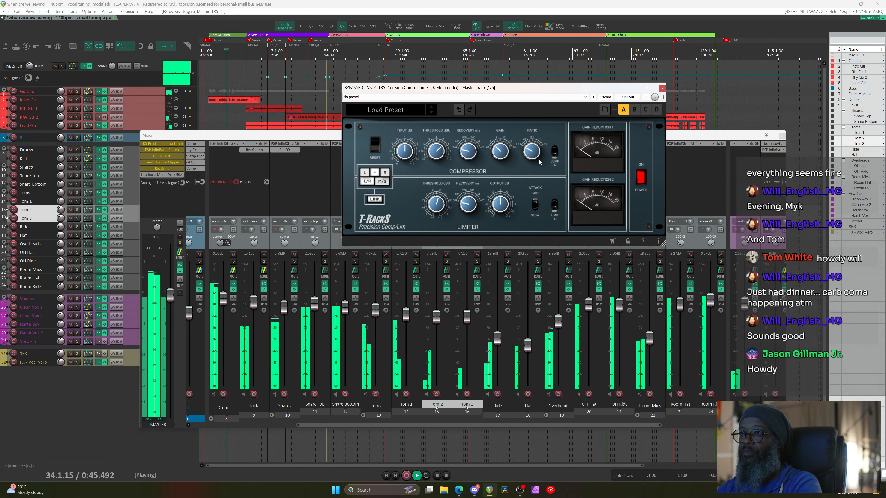
Set the start just before bar 6, re-enable the comp-limiter, and play the song with it active
key(space)
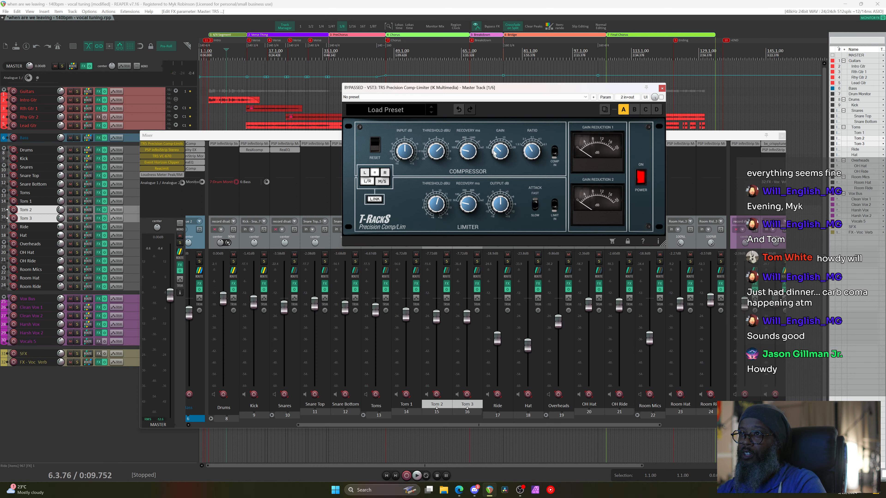
click(227, 56)
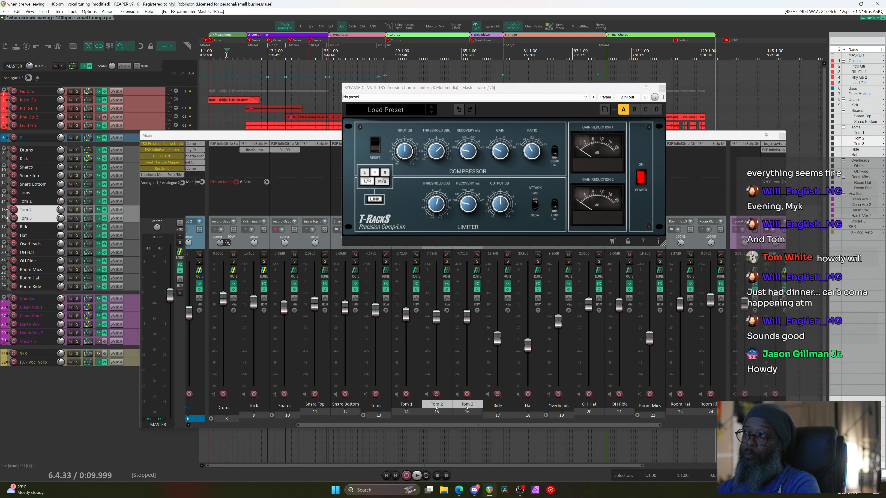
key(space)
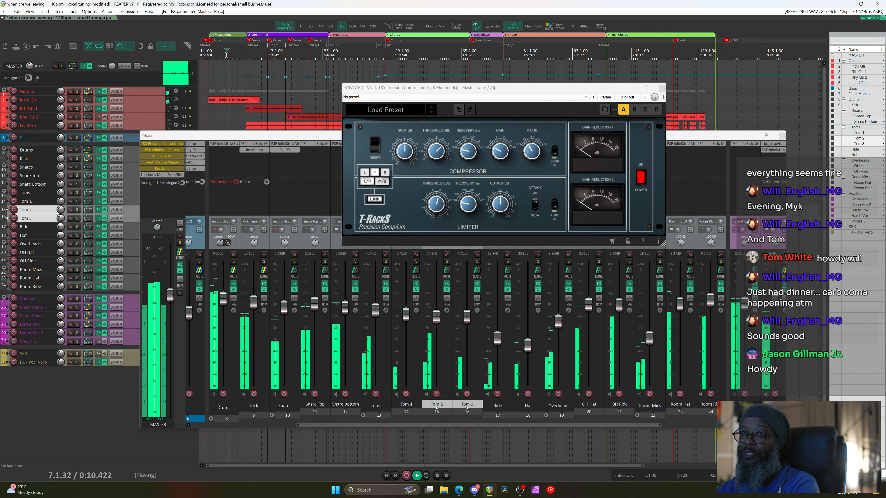
key(space)
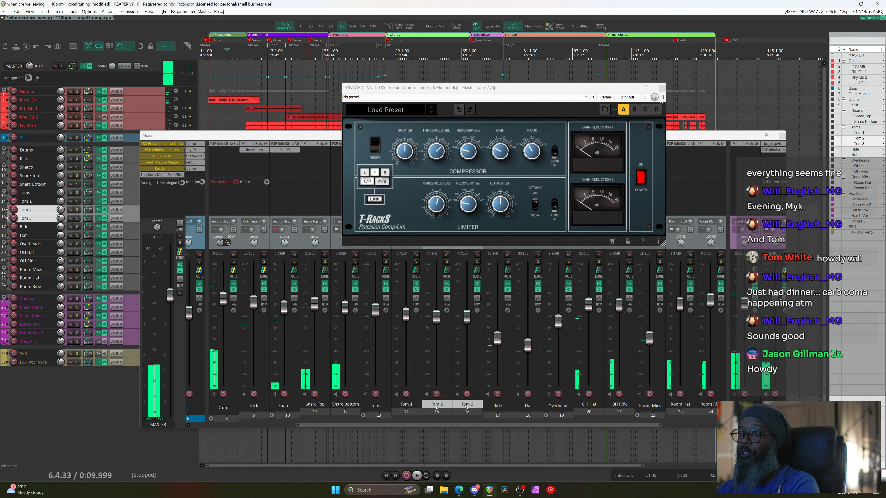
click(661, 98)
key(space)
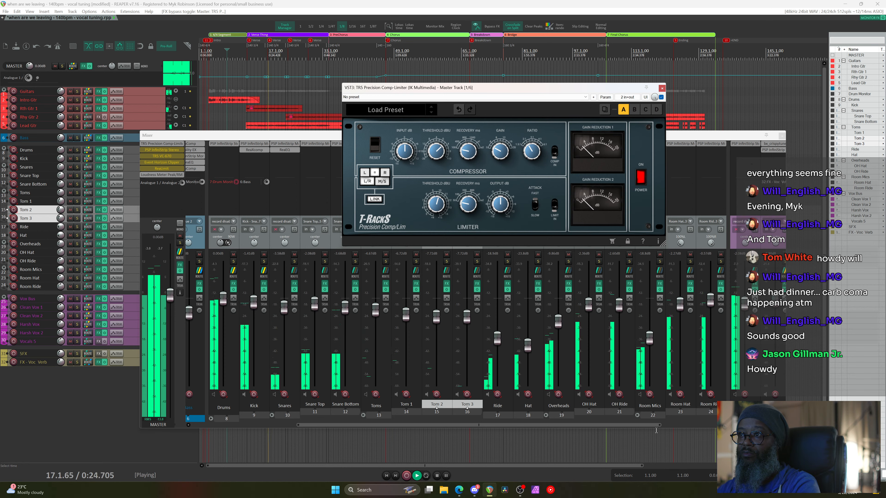
Lower Clean Vox 2 to -4.82 dB, switch the master comp-limiter off, and stop playback
drag(649, 425, 750, 425)
drag(641, 312, 641, 320)
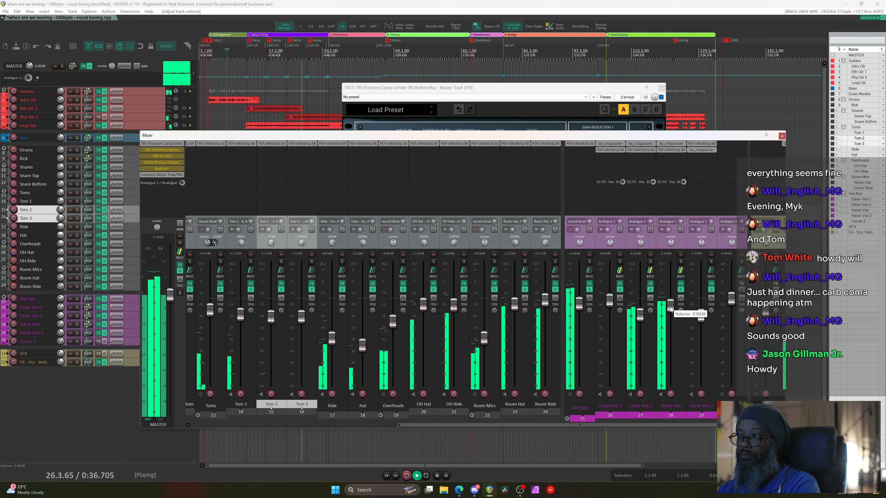
click(533, 87)
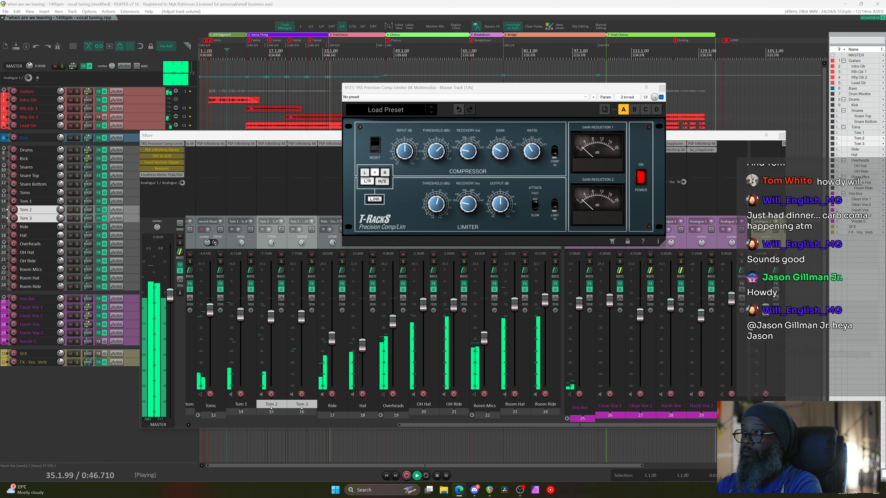
click(641, 185)
key(space)
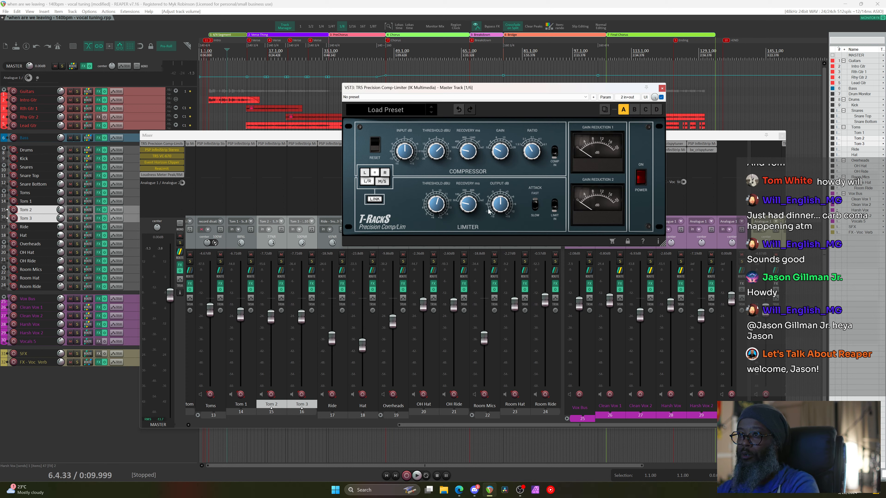
Play from the new start point with the comp-limiter switched off to hear the dry mix, then stop
click(227, 55)
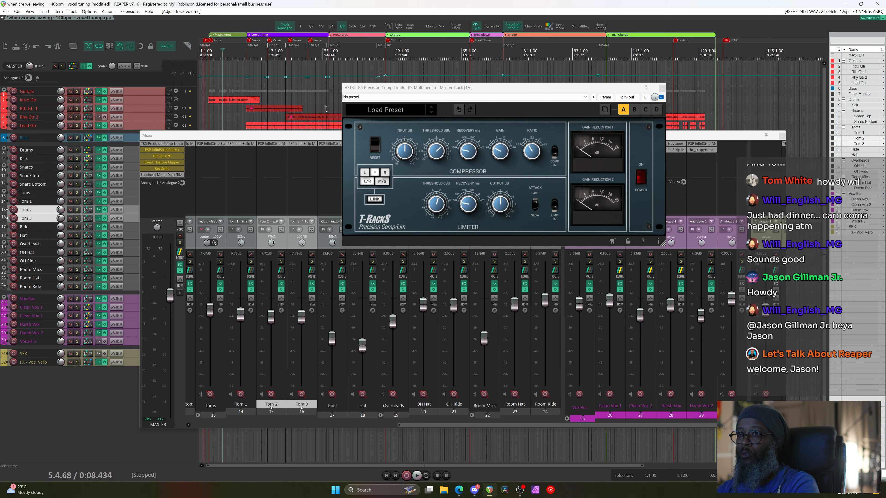
click(429, 90)
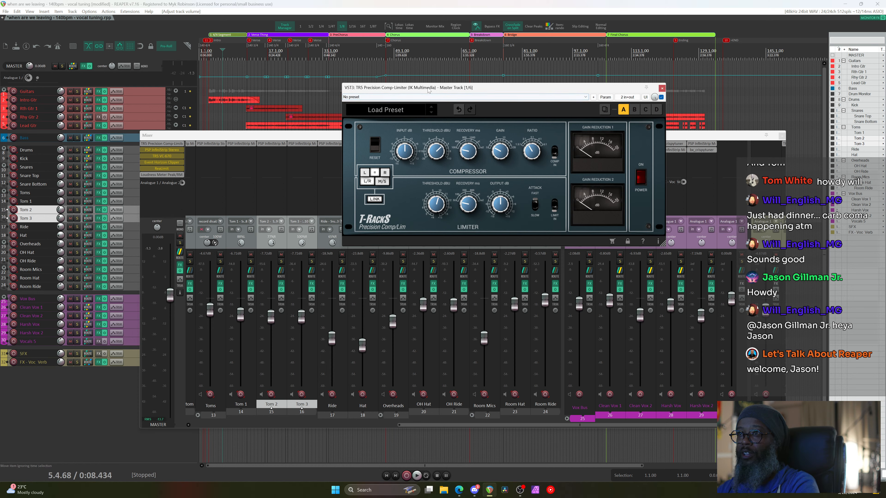
key(space)
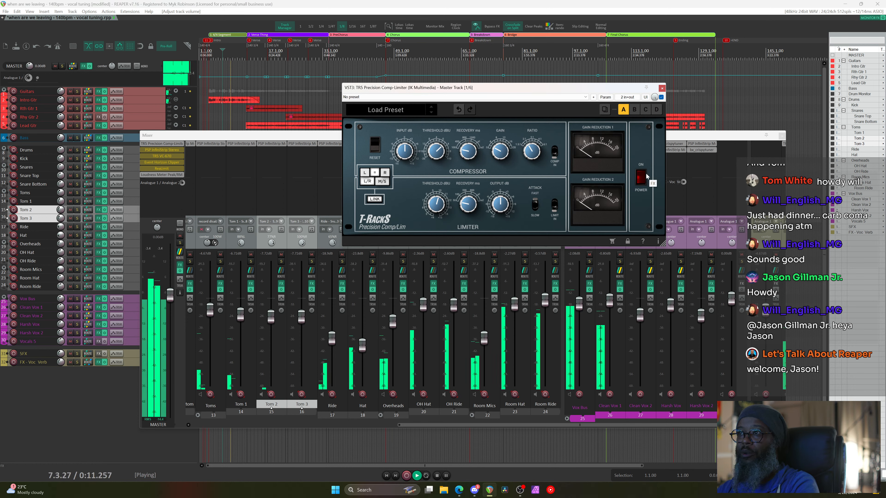
click(643, 179)
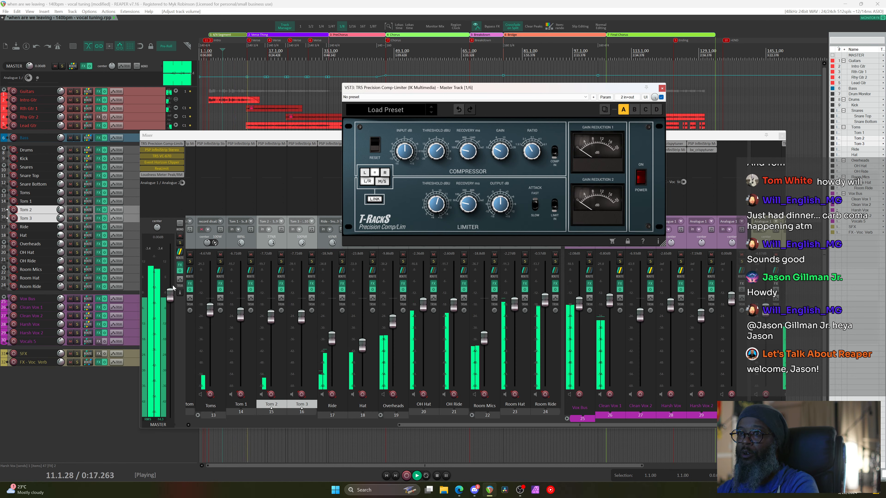
key(space)
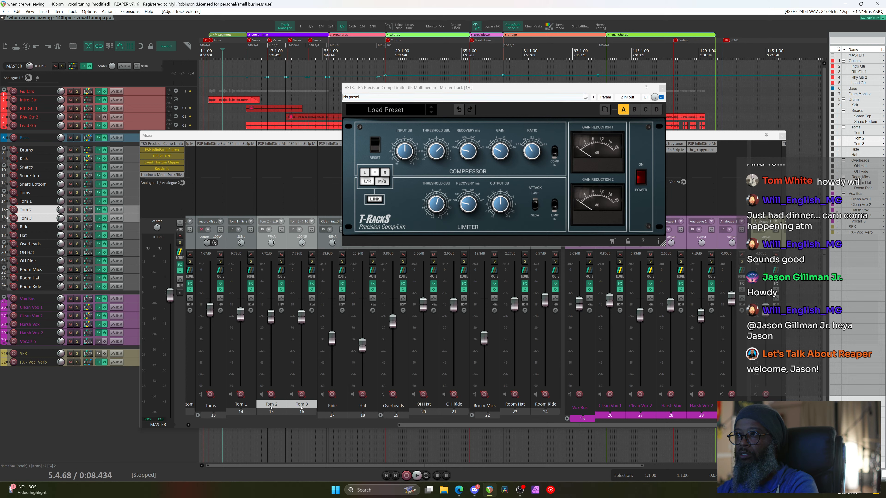
Replay the mix, toggling the comp-limiter on and off three times, finishing on and stopped
key(space)
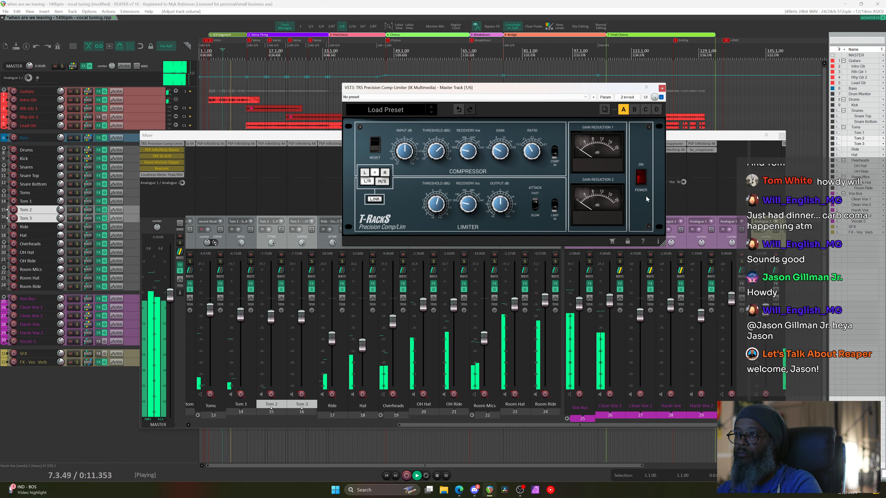
click(641, 177)
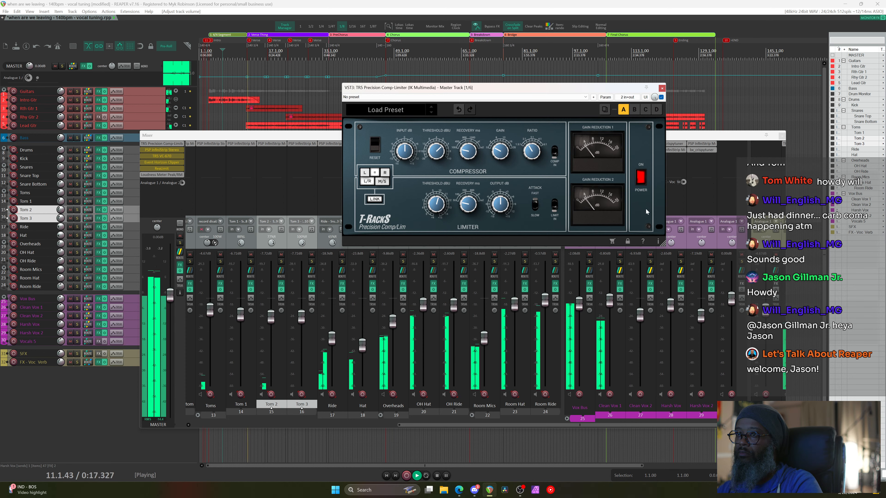
click(642, 177)
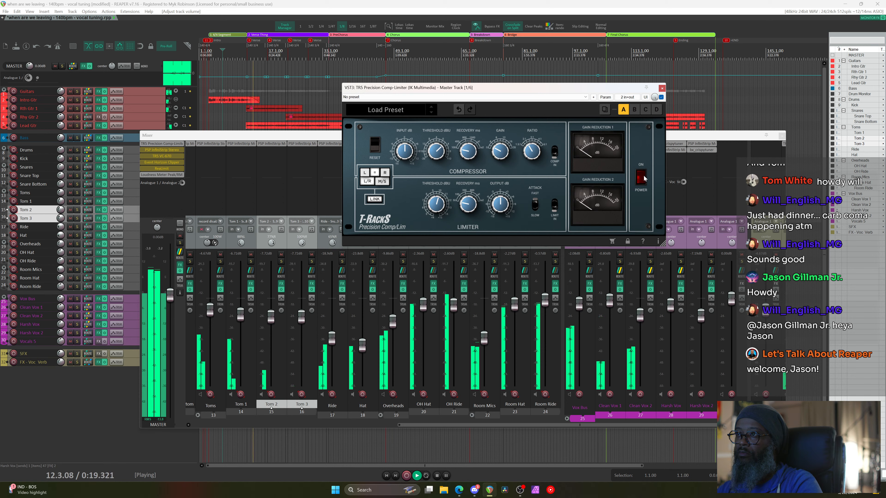
click(642, 177)
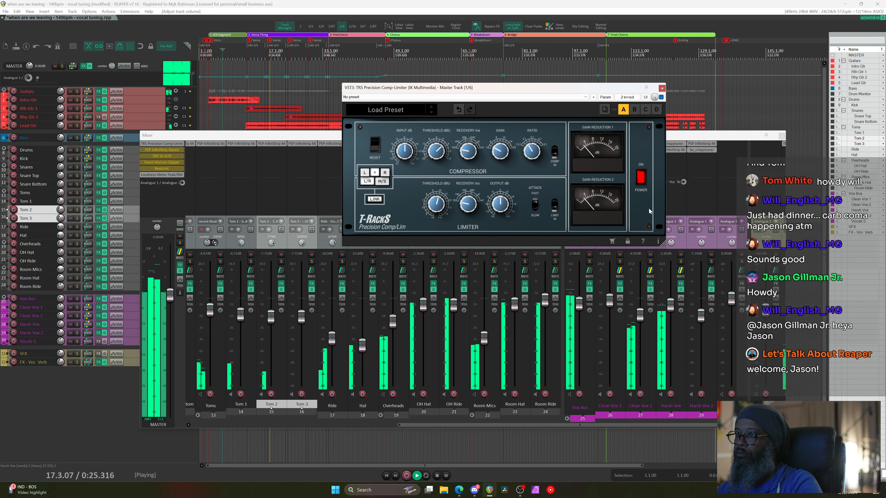
click(642, 177)
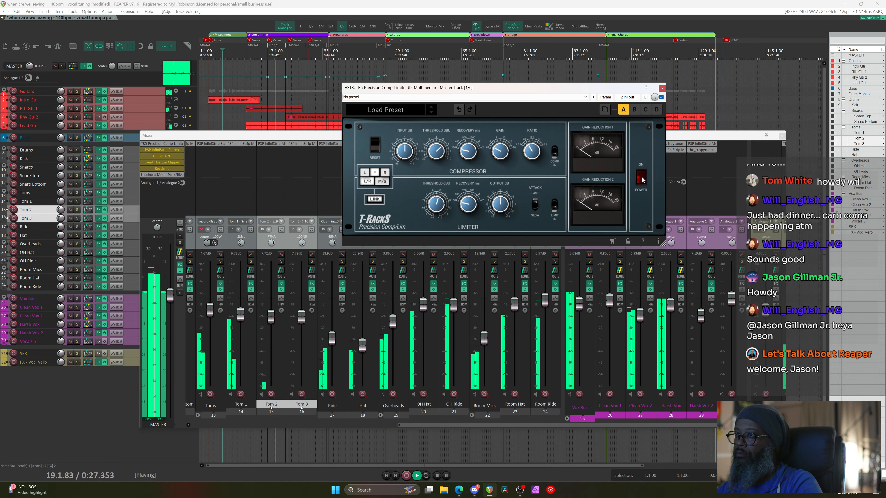
click(642, 178)
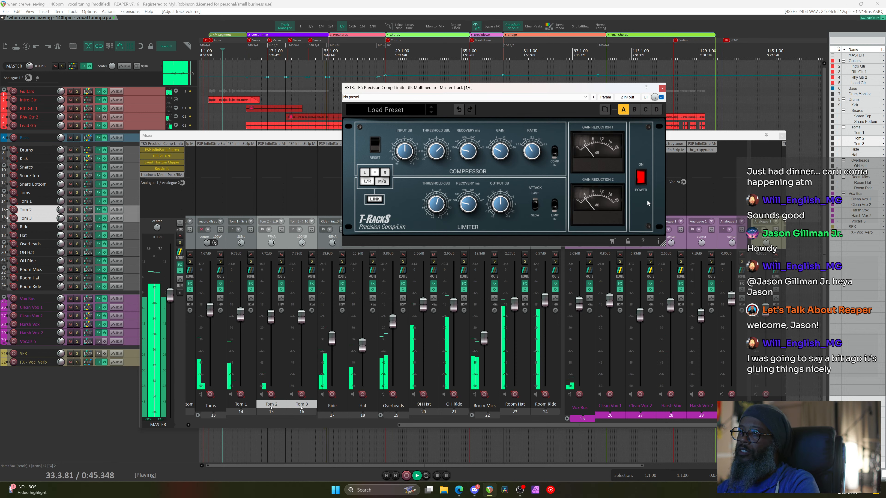
key(space)
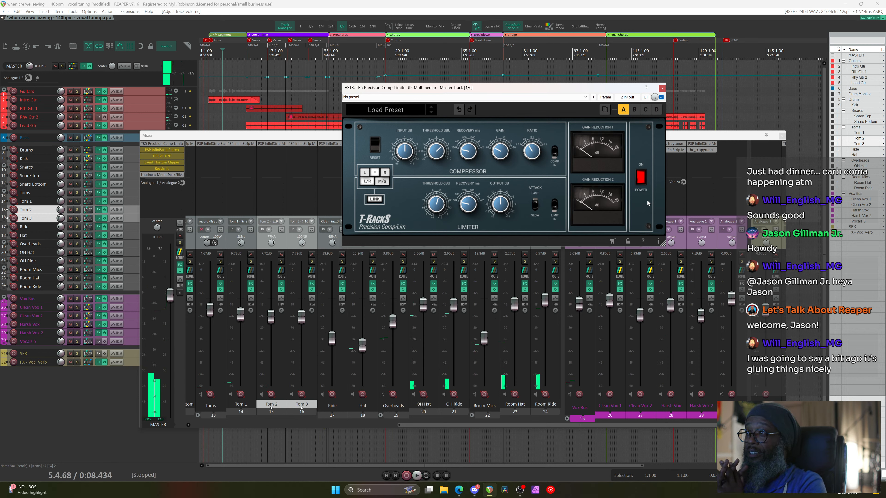
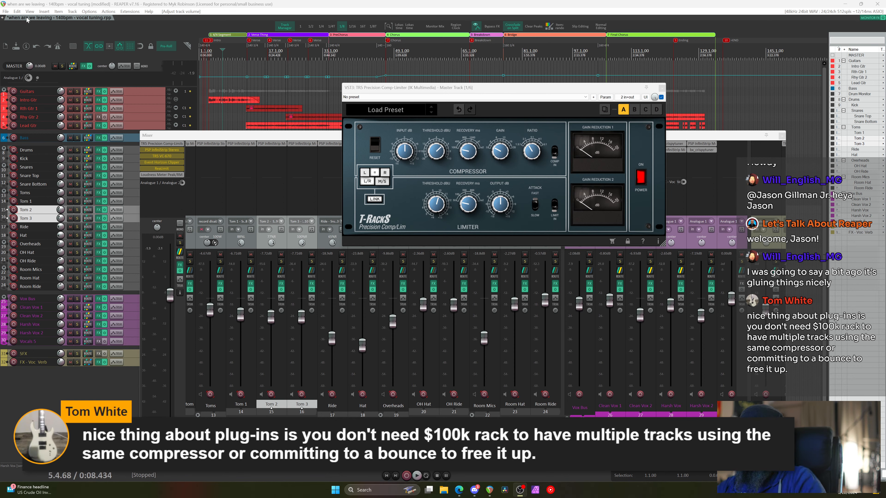
Open the Performance Meter listing per-track FX CPU and move it down-left, clear of the compressor
click(30, 11)
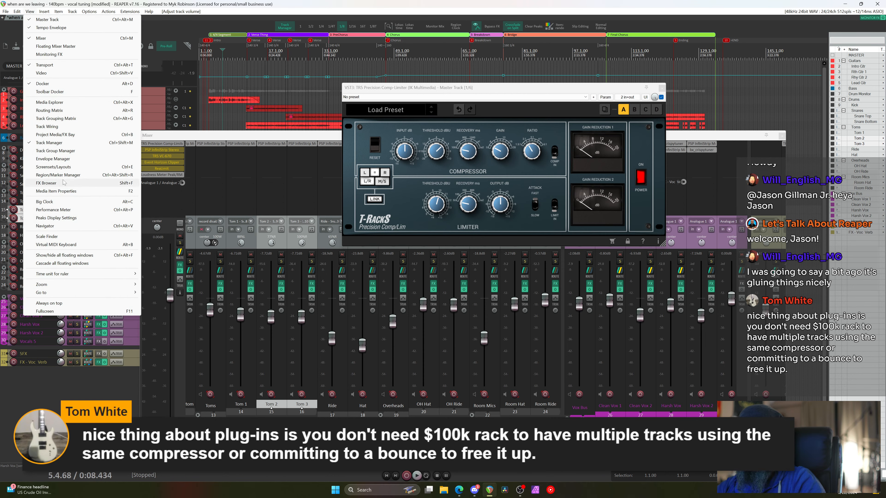
click(65, 210)
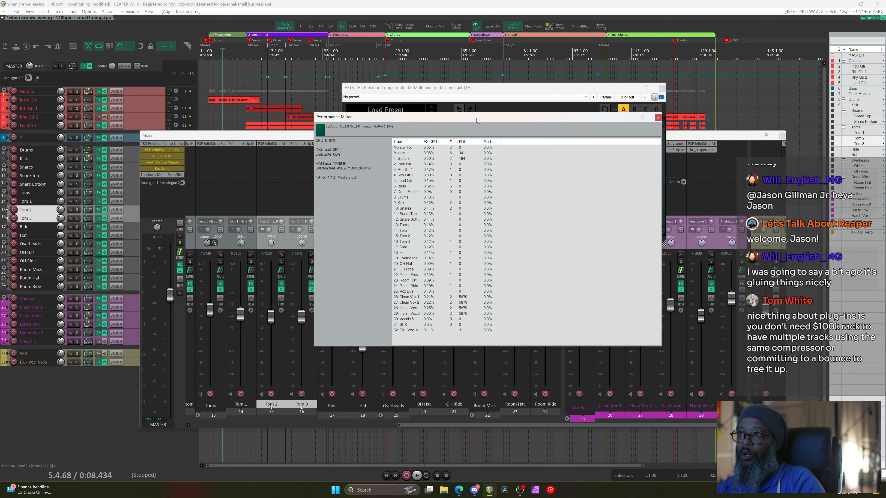
drag(476, 118, 394, 124)
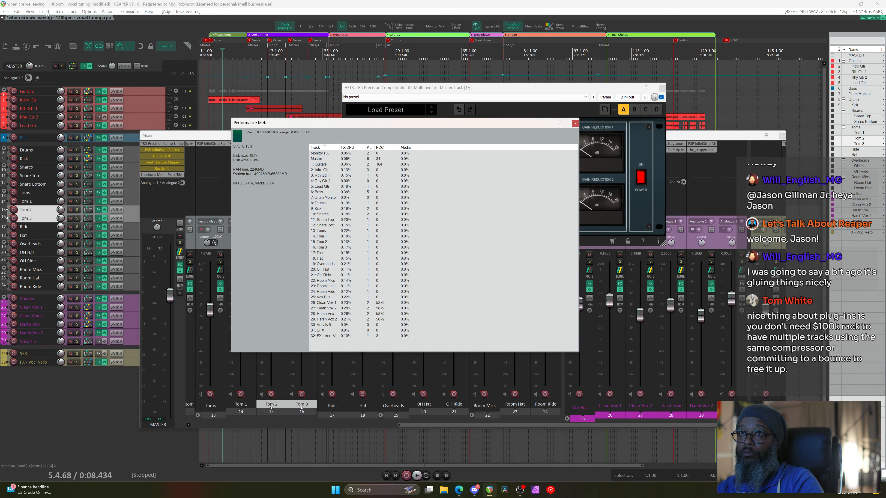
click(30, 11)
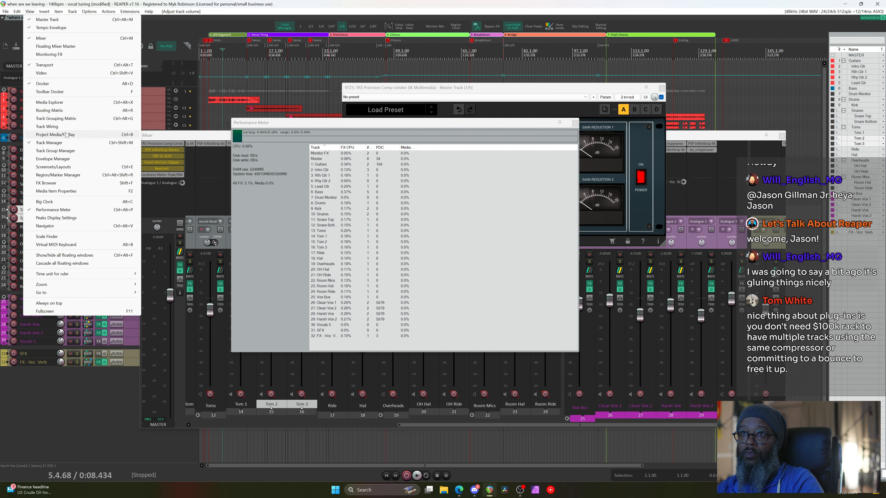
Review the Project Bay plug-in list, selecting PSP InfiniStrip Mono and widening Preset, then close both windows
click(63, 134)
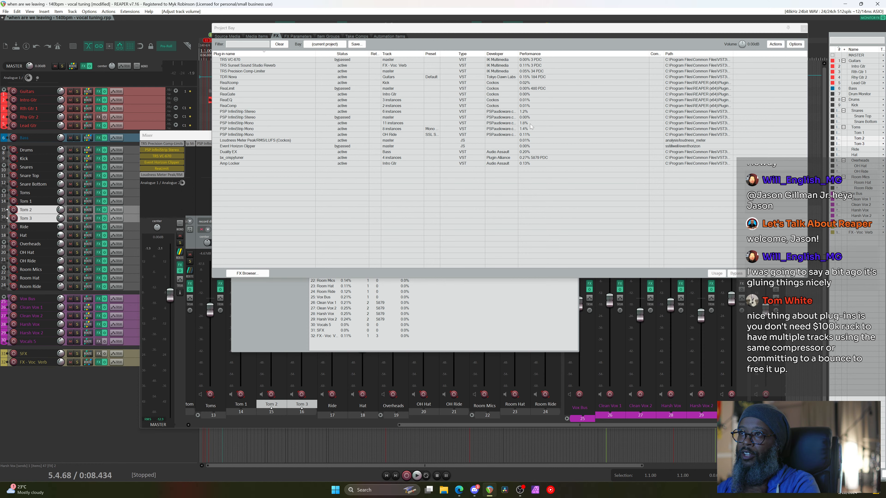
click(261, 123)
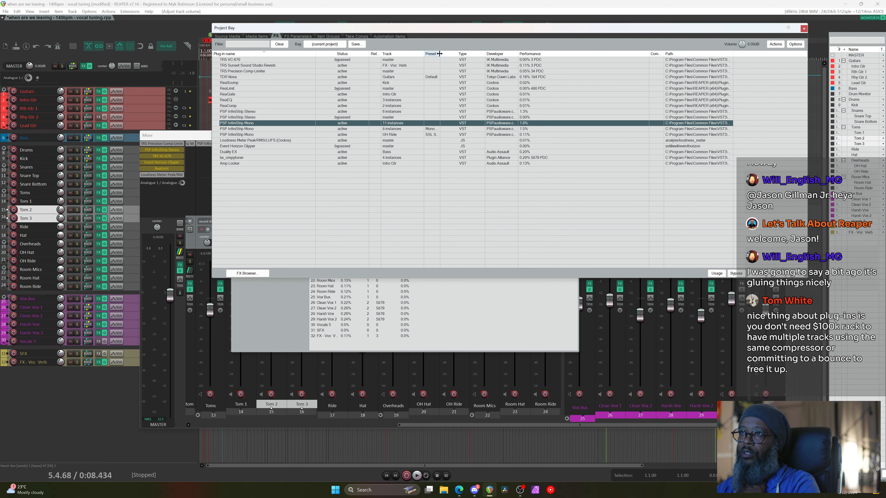
drag(440, 53, 504, 52)
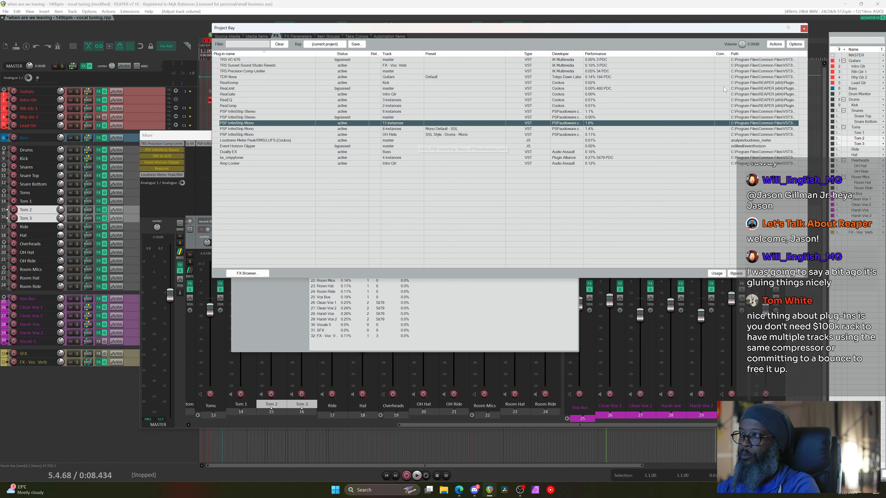
click(804, 29)
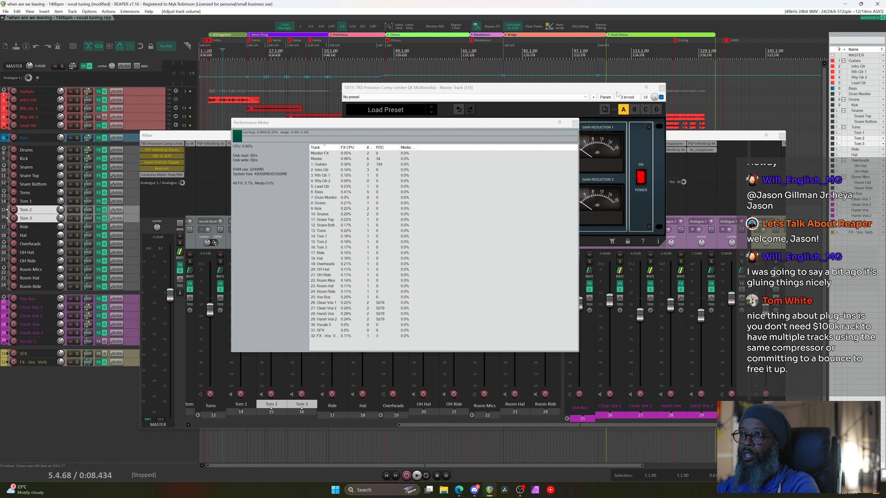
click(575, 123)
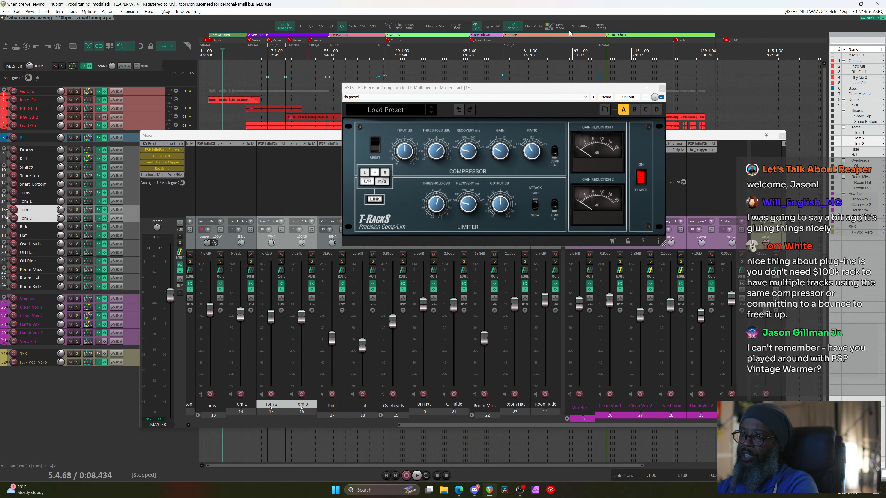
In a new Edge tab, go to the PSP Audioware site's Products catalogue
mouse_move(460, 492)
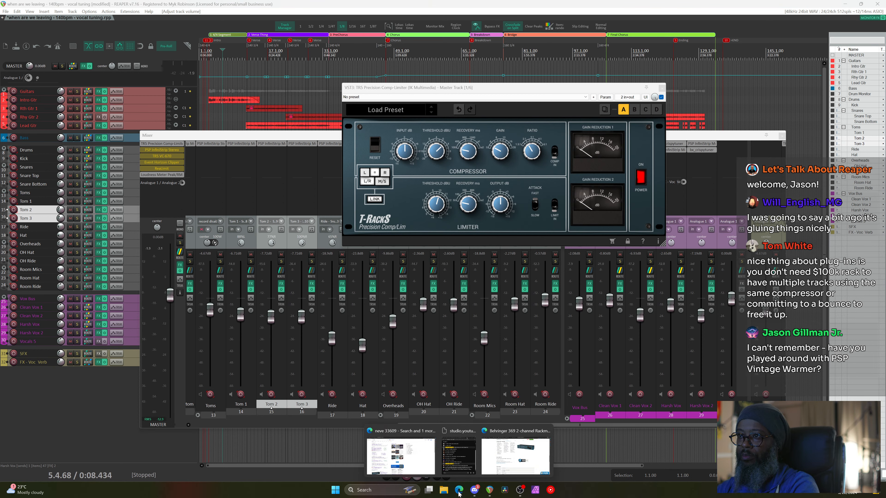
click(514, 458)
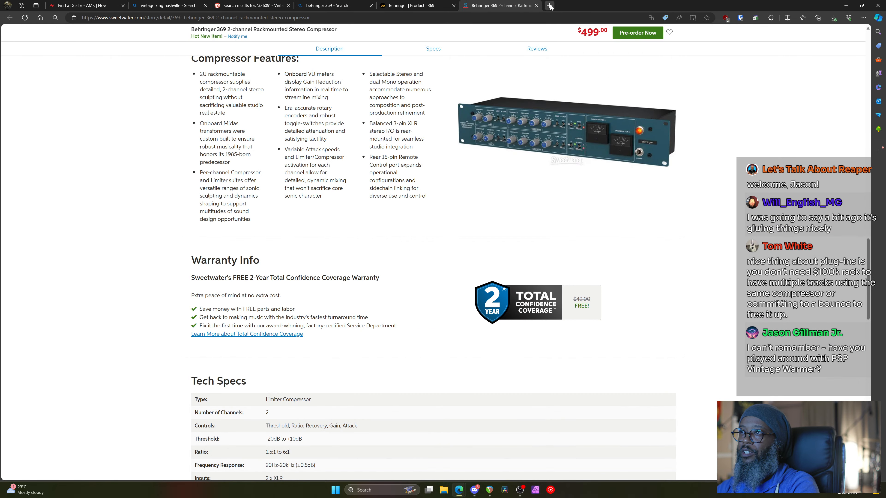
click(550, 6)
text(psp)
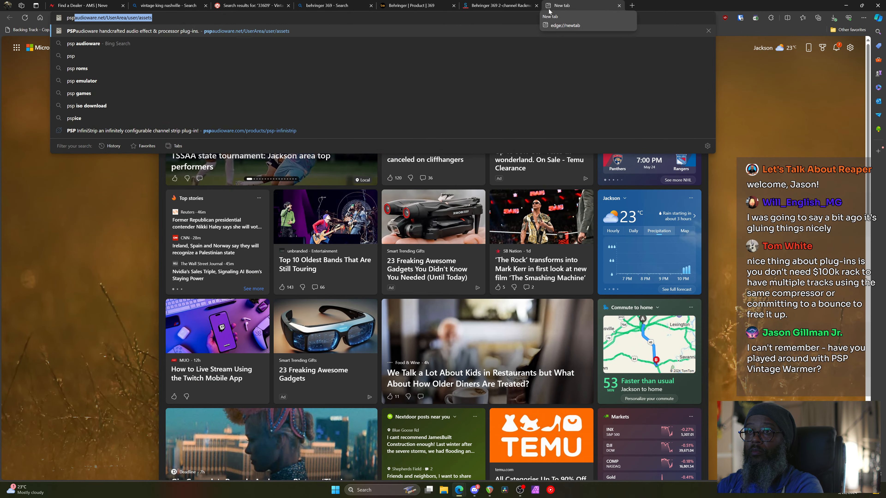
key(Return)
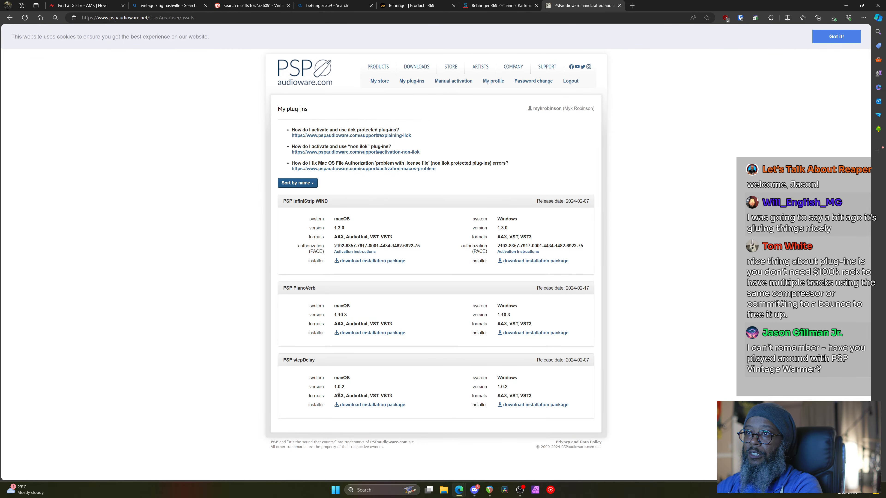
click(385, 68)
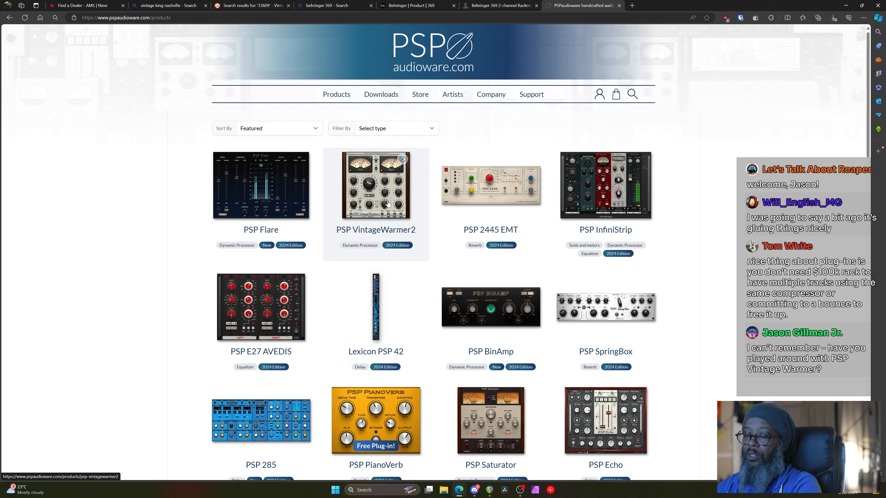
Search the catalogue page for 'warmer', then 'vintage', and scroll to locate VintageWarmer2
key(ctrl+f)
text(warmer)
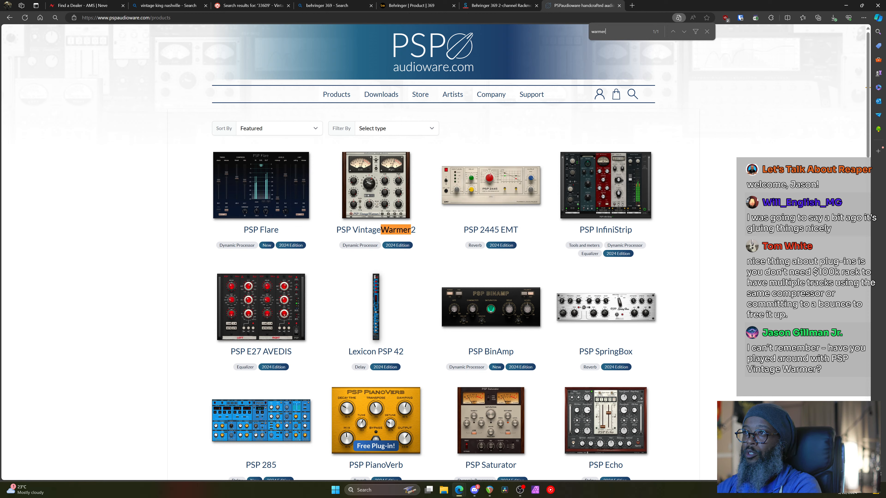
key(ctrl+a)
text(vintagne)
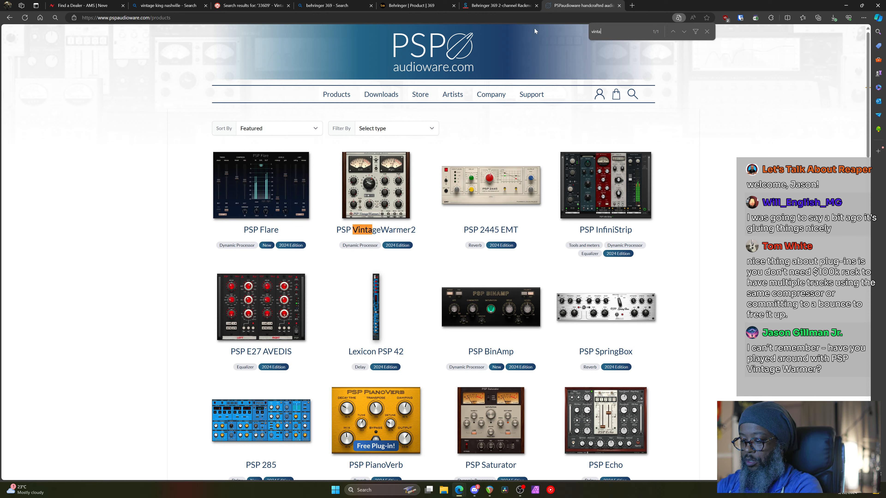
key(BackSpace)
key(BackSpace)
text(e)
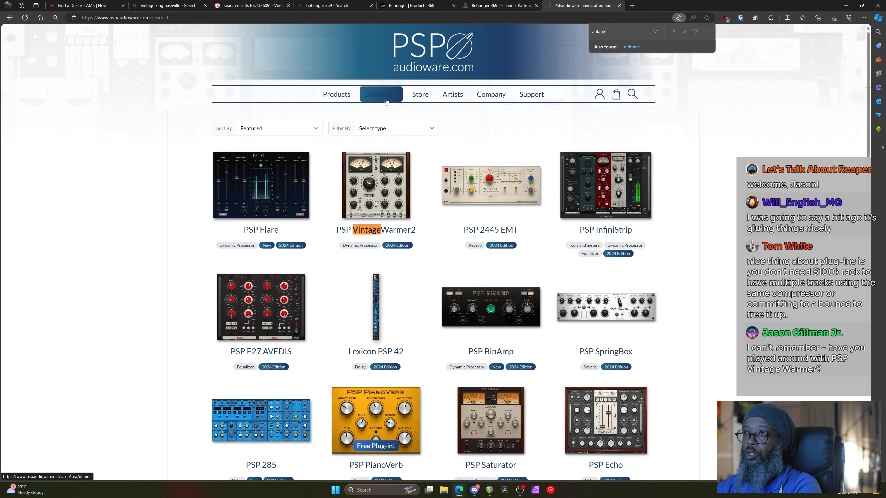
click(340, 95)
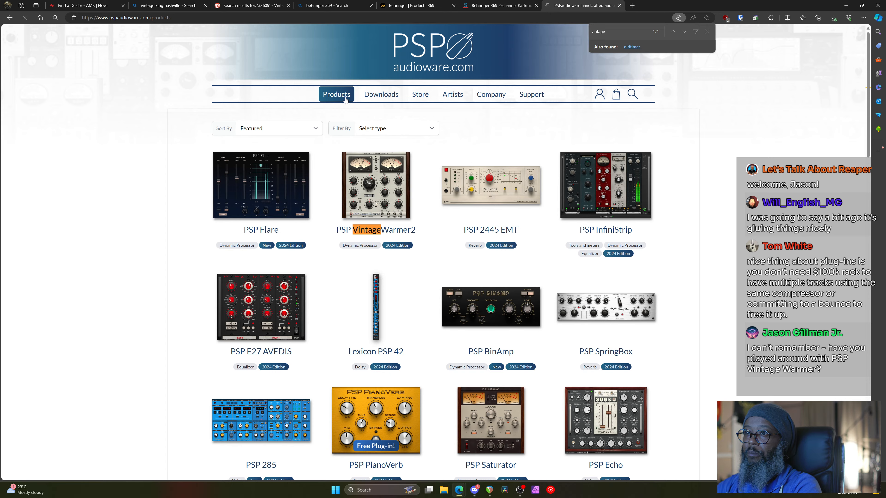
scroll(404, 279, down, 15)
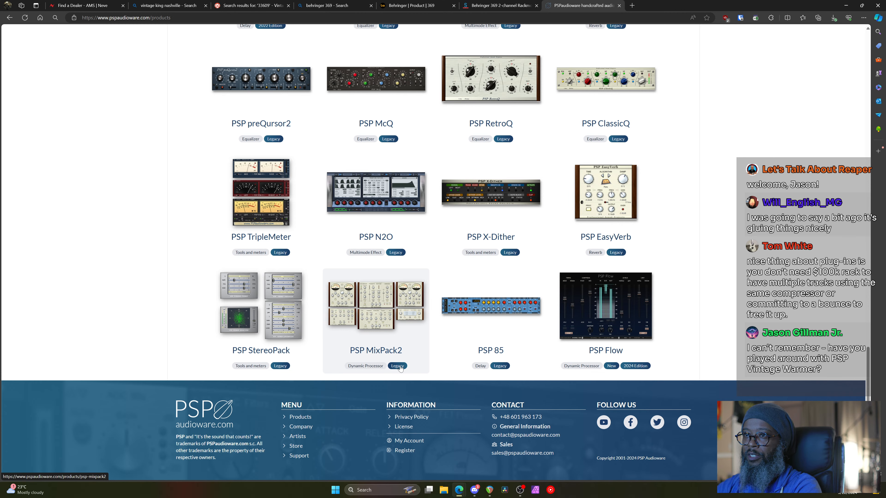
scroll(400, 368, up, 15)
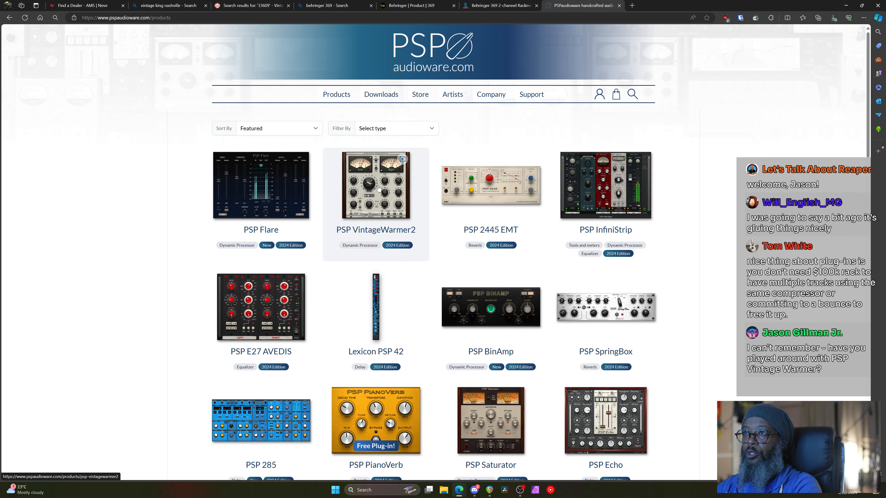
Read the PSP VintageWarmer2 page and the VintageWarmer (LE) bundle details, then minimize Edge
click(370, 201)
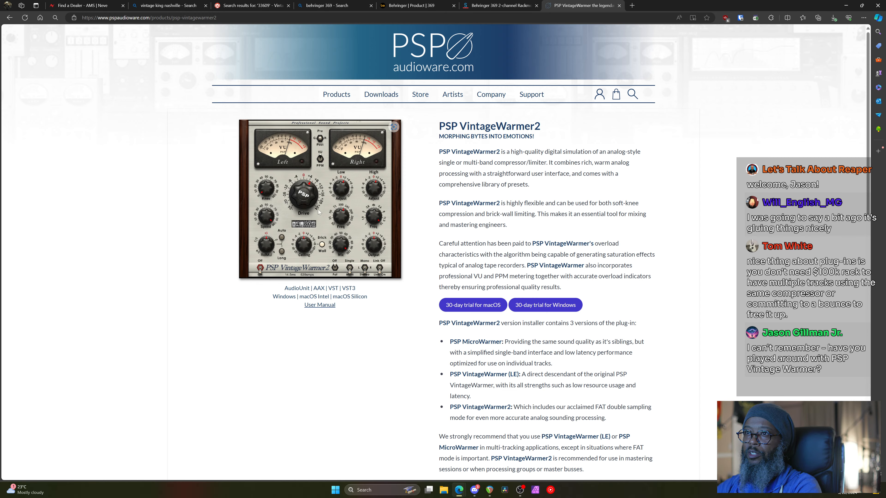
scroll(320, 220, down, 2)
scroll(320, 220, down, 4)
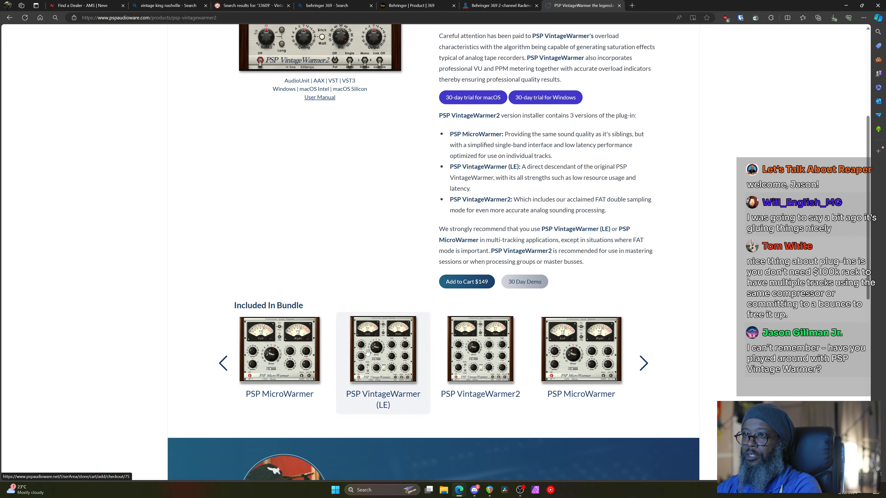
click(386, 349)
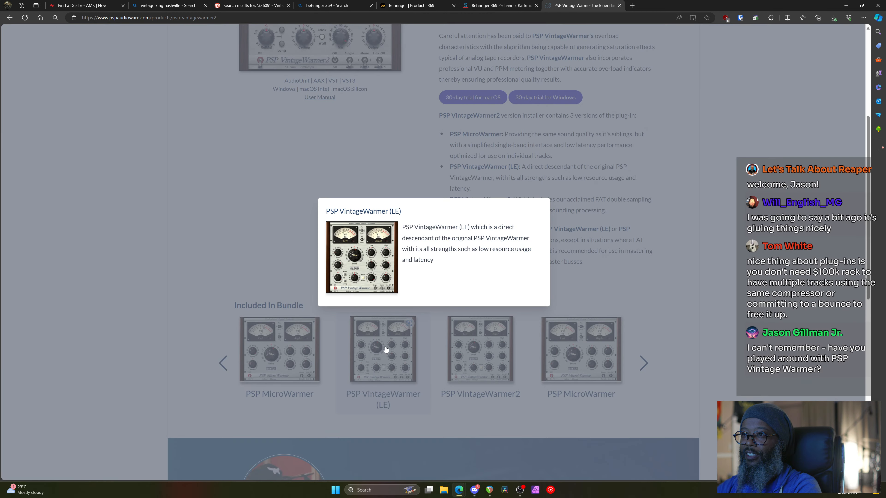
click(630, 178)
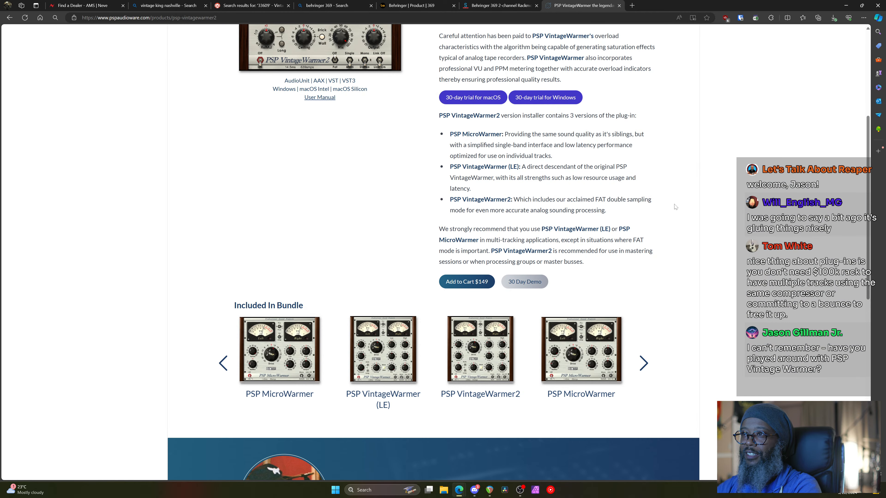
scroll(675, 206, up, 5)
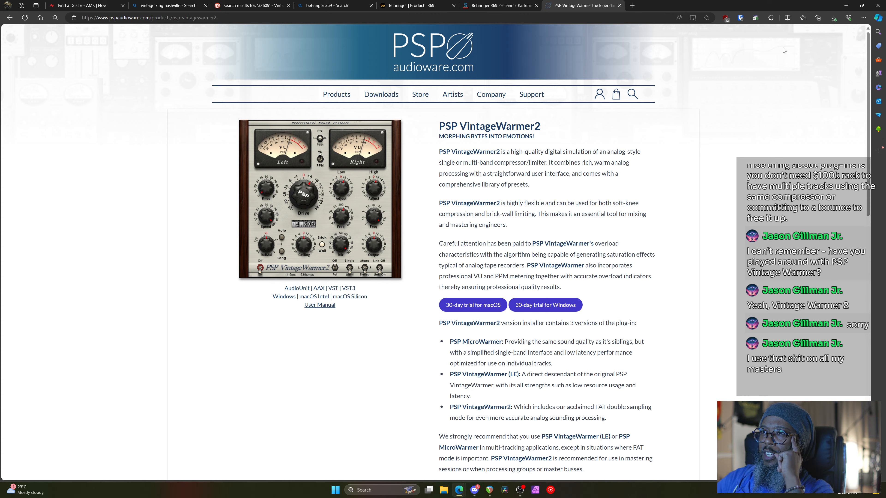
click(848, 4)
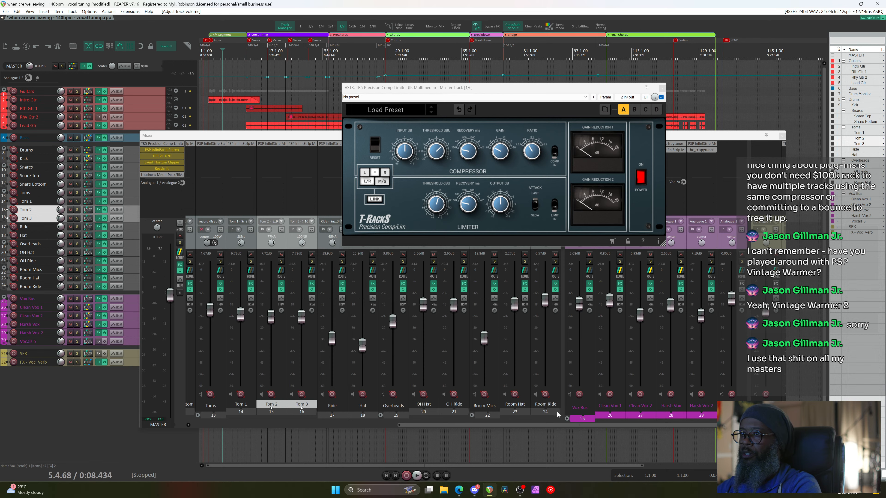
mouse_move(459, 490)
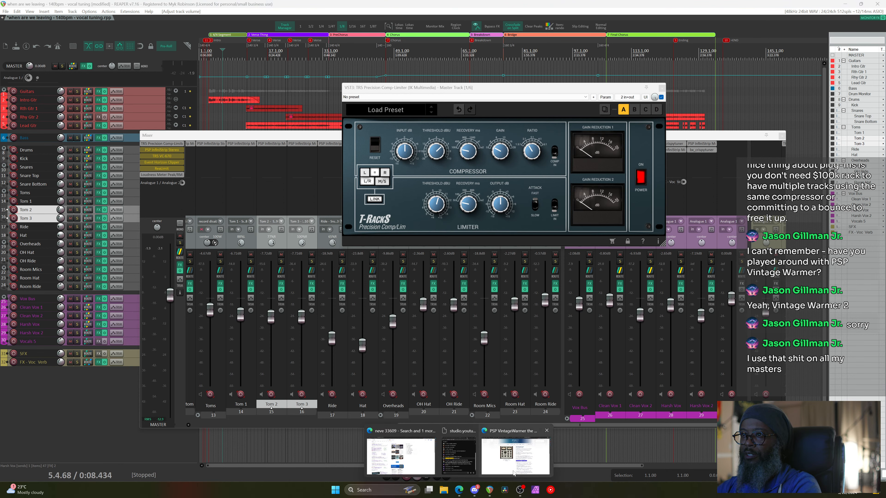
click(514, 474)
key(ctrl+f)
text(late)
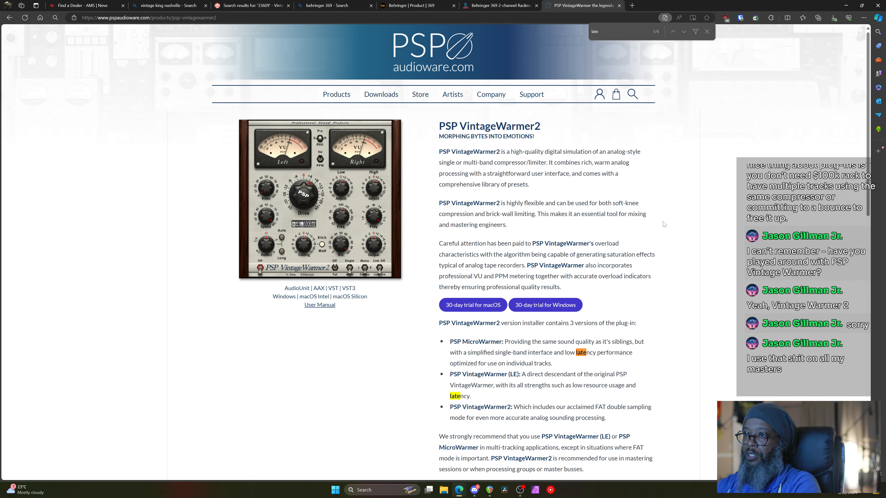
key(BackSpace)
key(BackSpace)
key(BackSpace)
key(BackSpace)
text(zero)
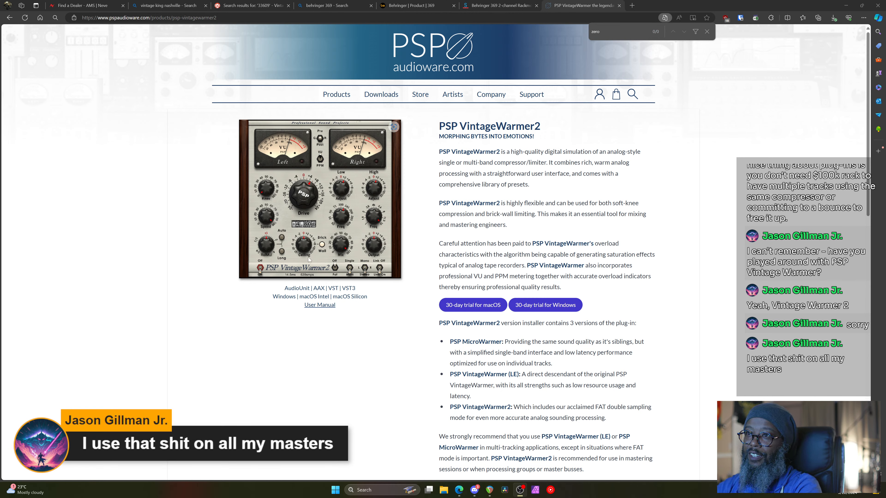
click(845, 5)
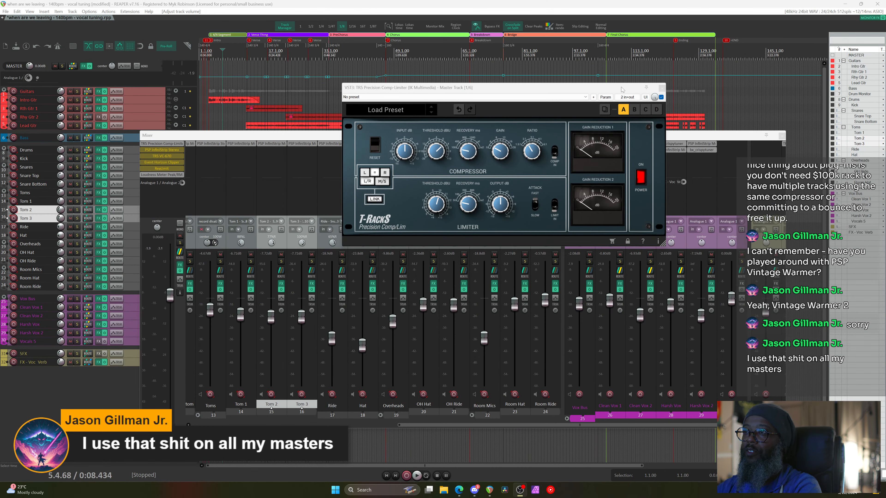
Briefly play and stop the mix, then open the Add FX browser from the master FX chain
click(666, 100)
key(space)
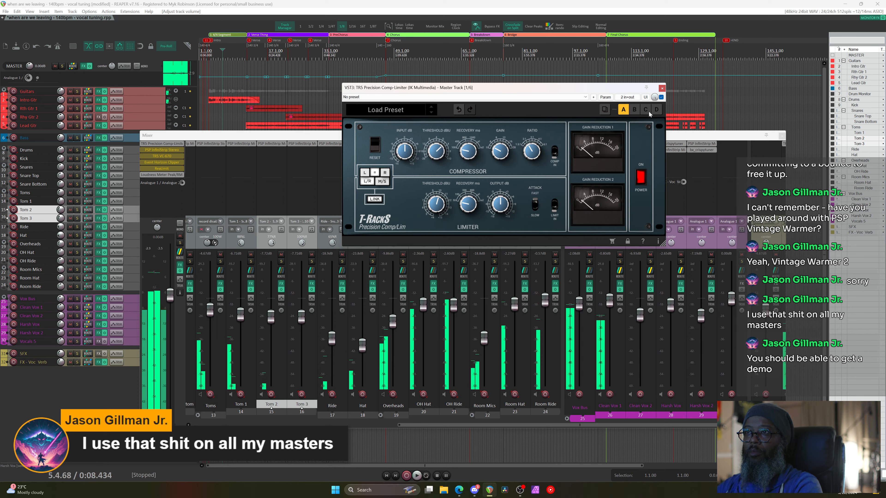
key(space)
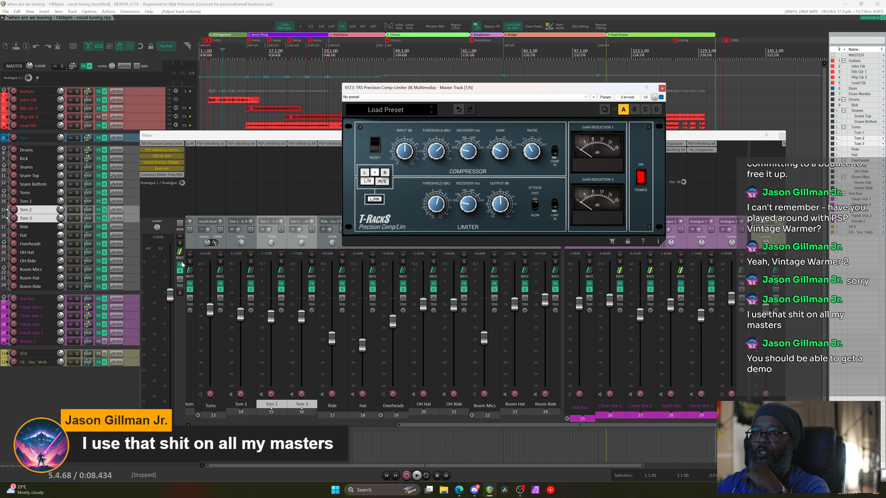
click(180, 264)
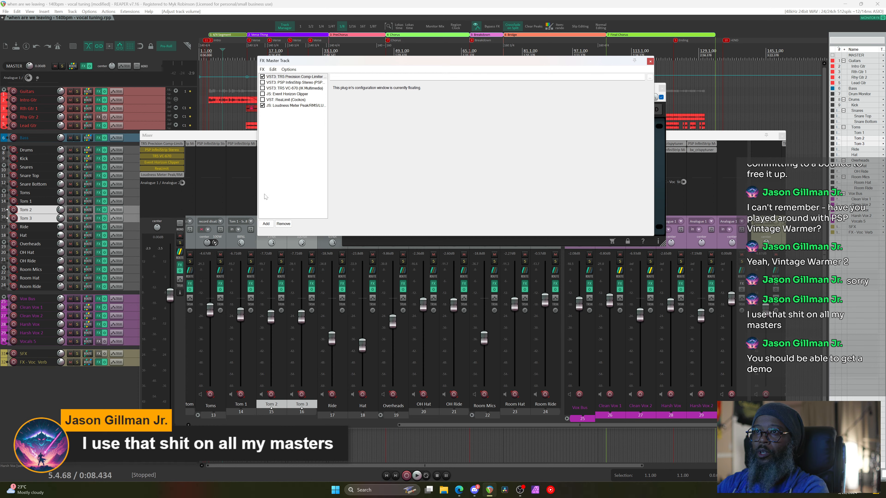
click(266, 224)
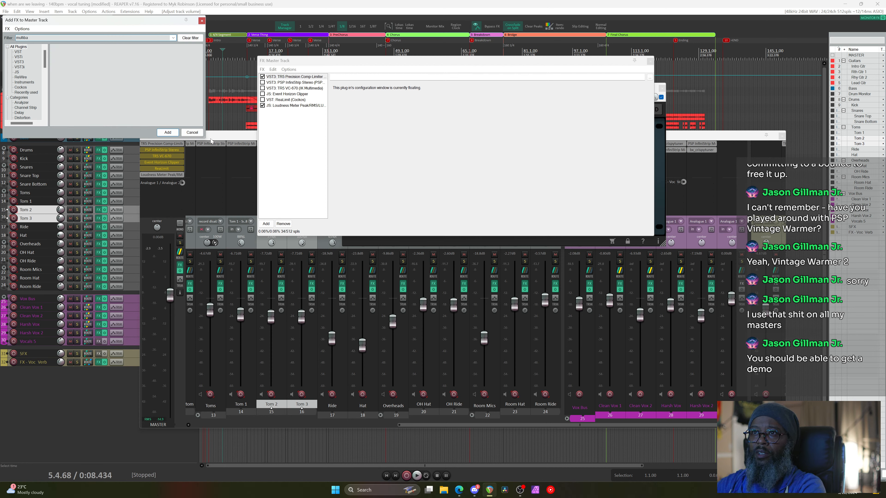
Filter the enlarged FX browser for 'quad', add TR5 Quad Compressor, and move it into slot two
drag(204, 138, 414, 234)
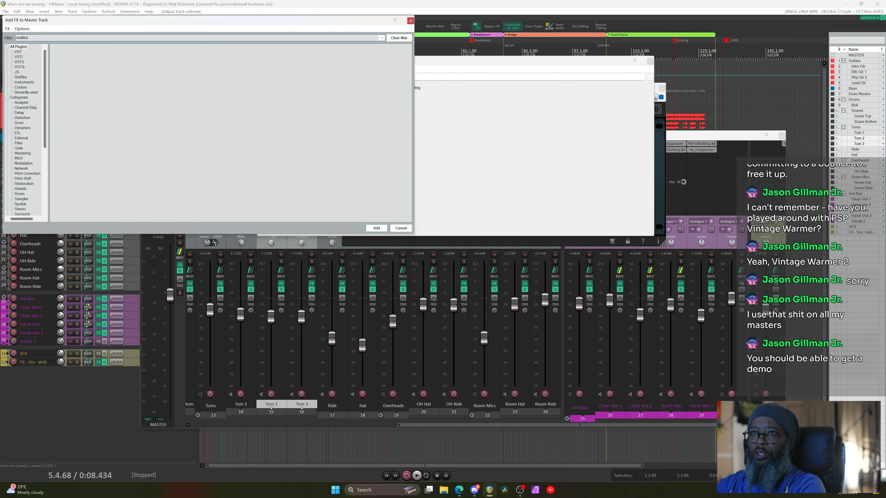
text(quad)
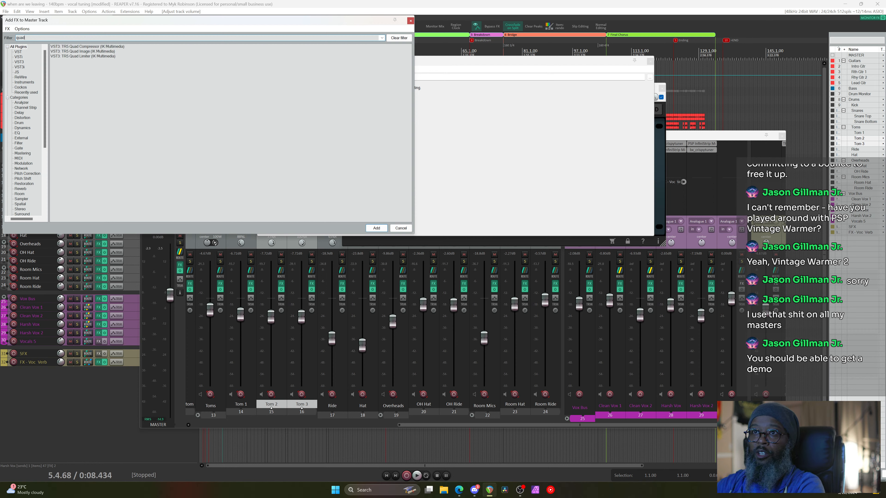
click(98, 47)
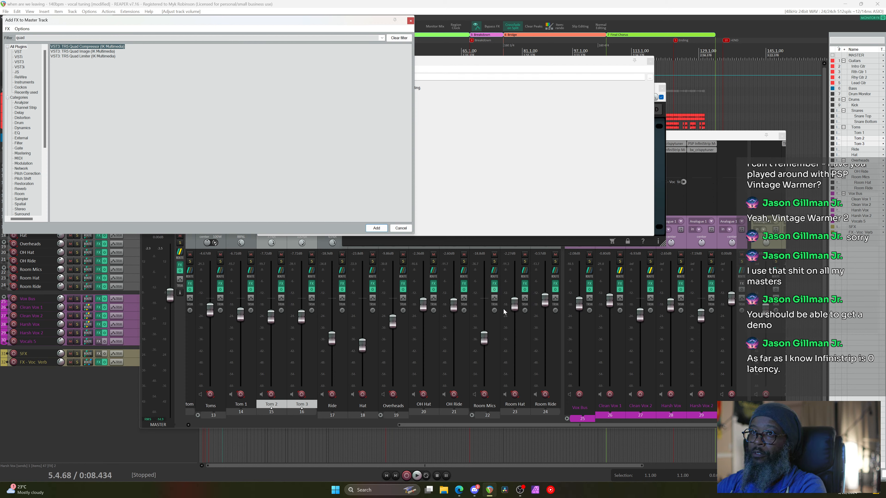
click(376, 228)
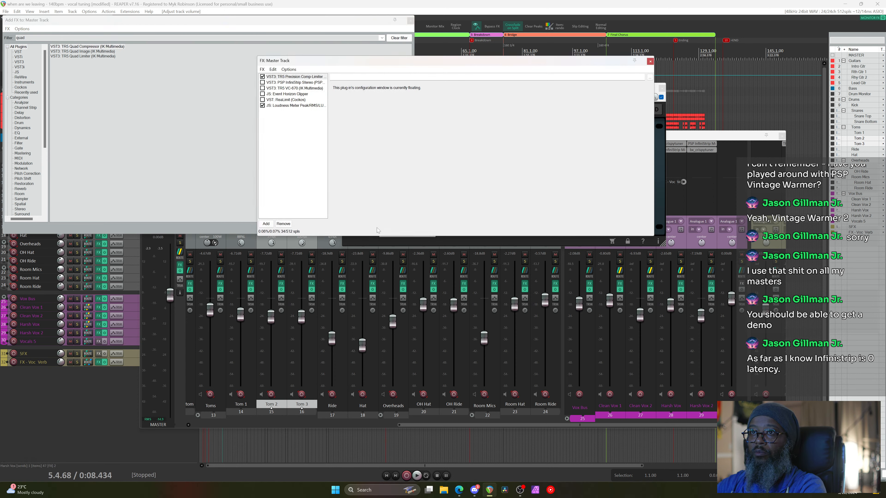
drag(303, 111, 296, 83)
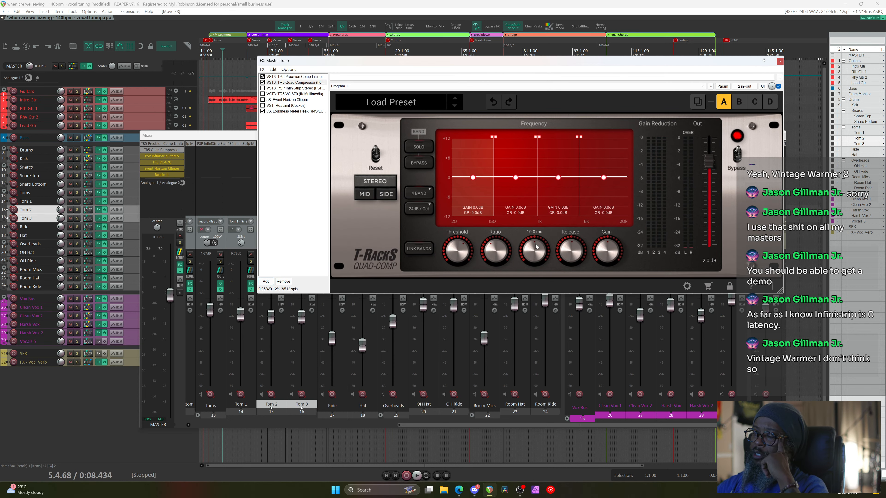
mouse_move(536, 247)
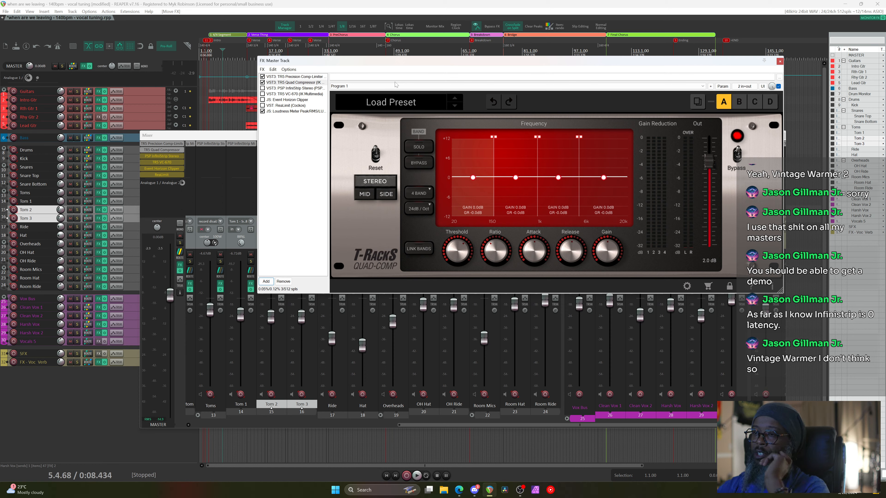
click(396, 486)
text(ik)
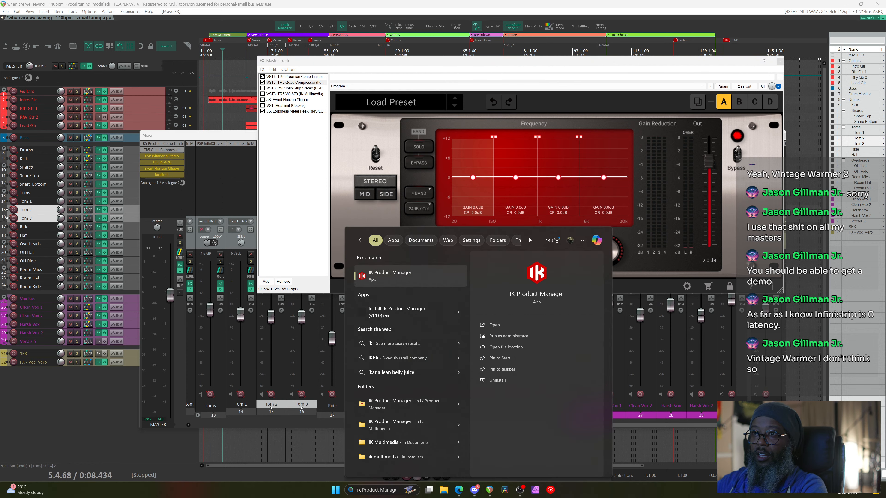
click(393, 279)
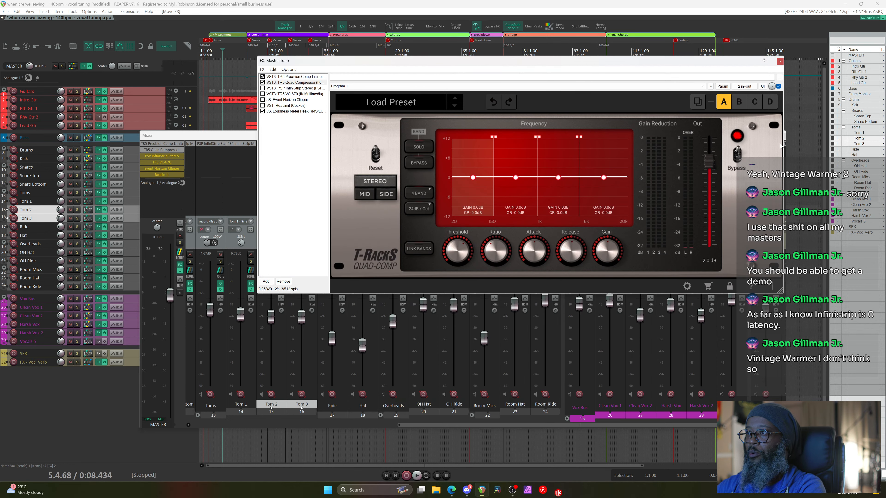
click(777, 142)
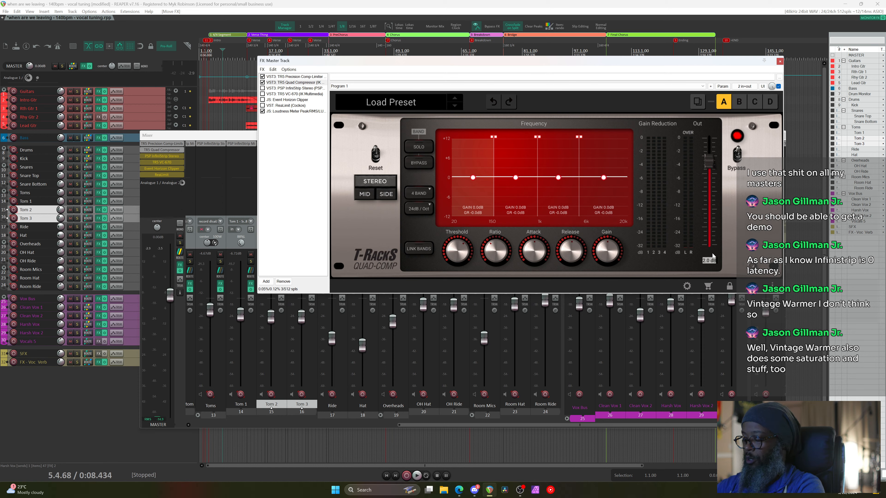
Bring the Quad Compressor's Out gain to 0.0 dB and save it as default preset 'Default - 0db Boost'
scroll(712, 258, down, 2)
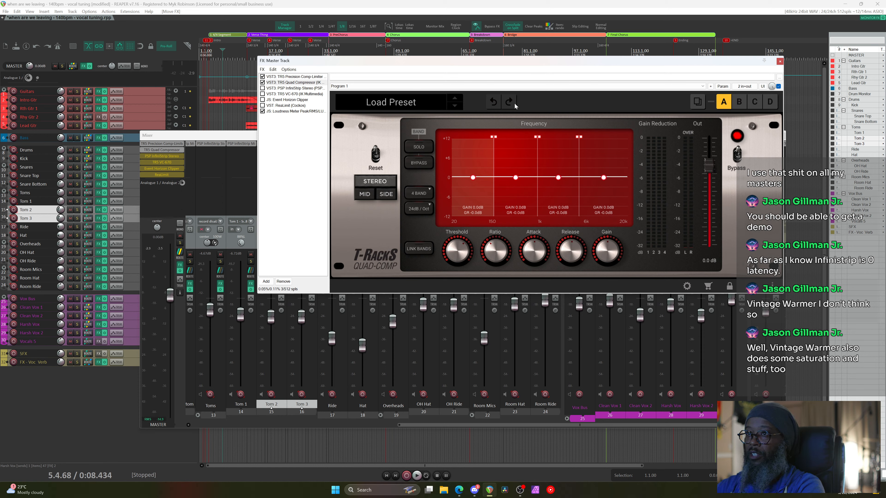
click(710, 87)
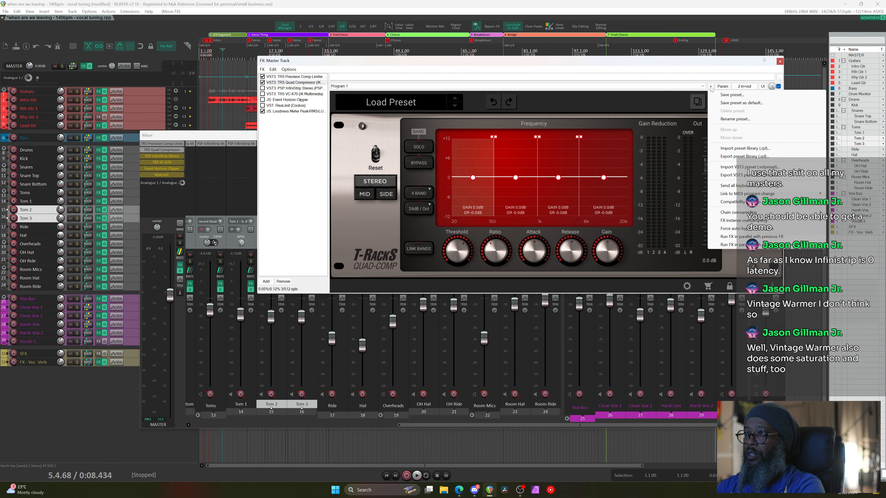
click(729, 103)
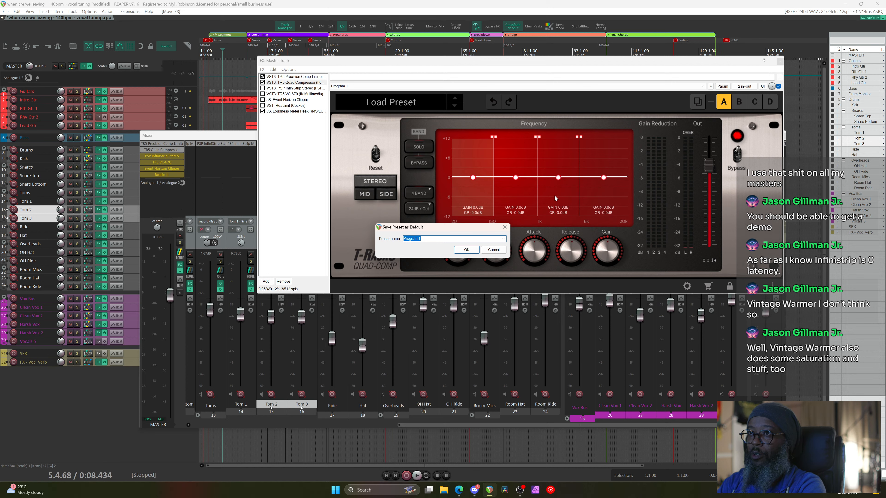
text(Default)
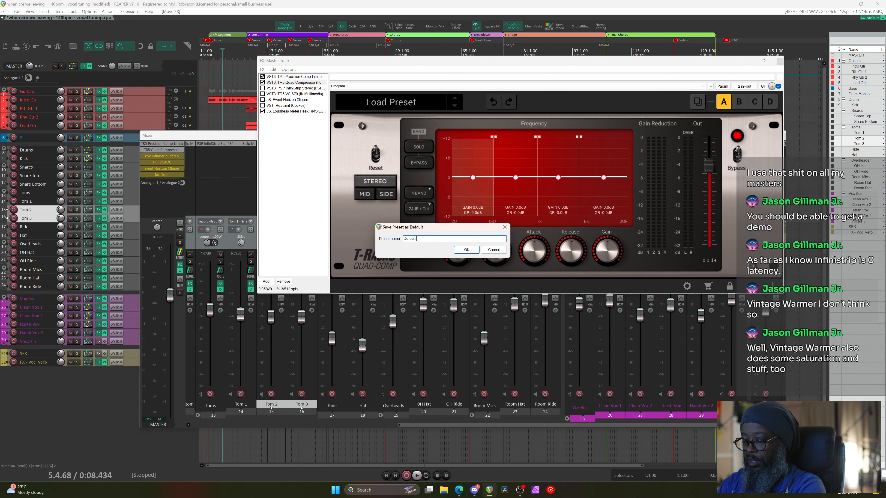
text( - )
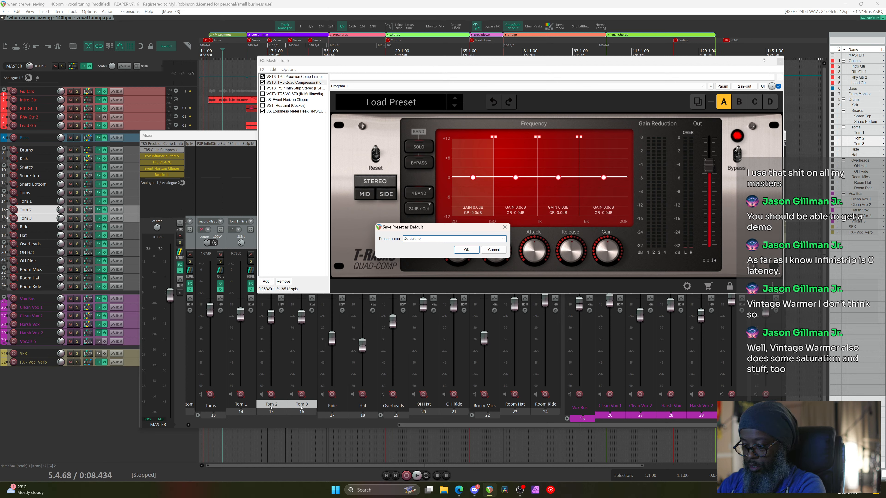
text(0db Boost)
key(Return)
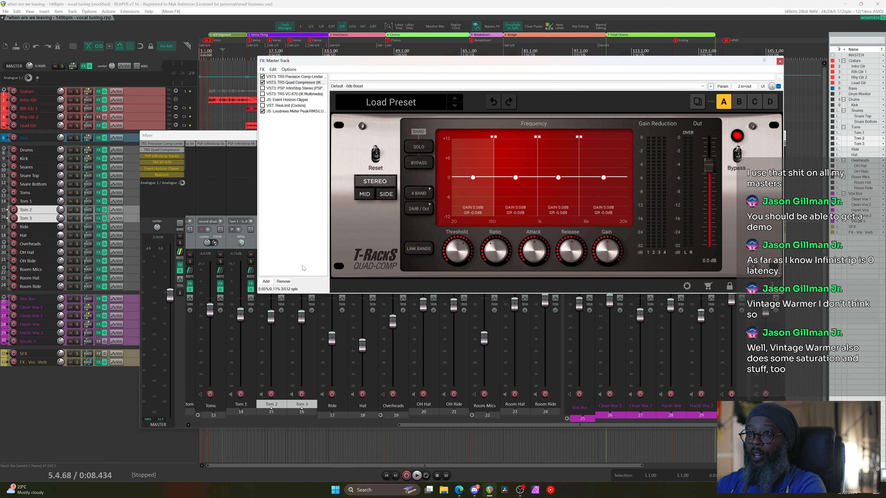
Remove the TR5 Quad Compressor from the master chain and add a new instance from the filtered list
click(283, 281)
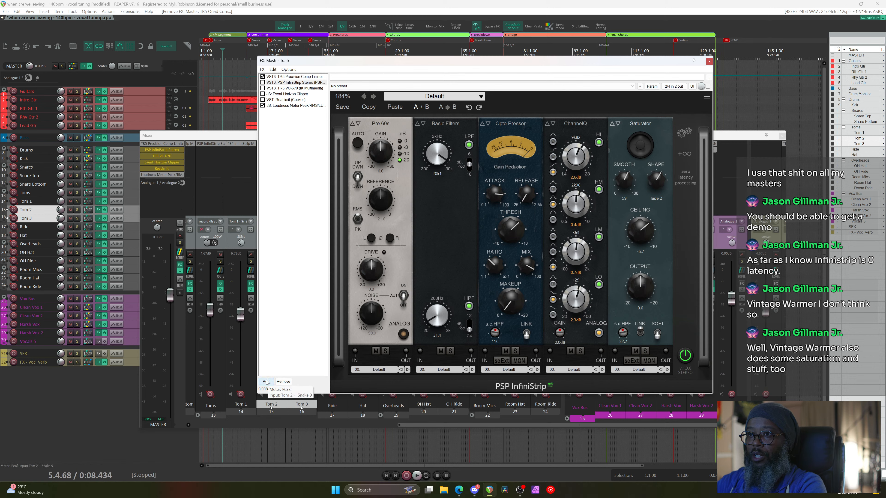
click(266, 381)
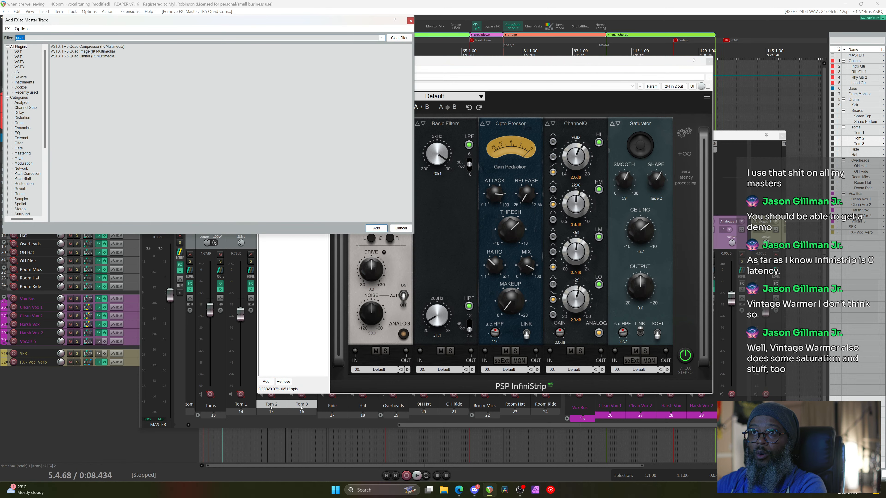
double_click(100, 47)
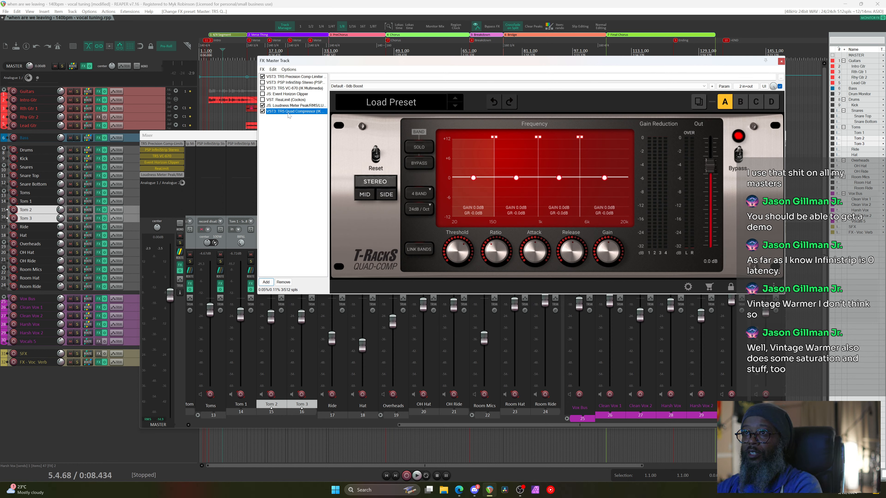
Place the new Quad Compressor second, then audition playback while soloing and unsoloing its first band
drag(286, 83, 286, 81)
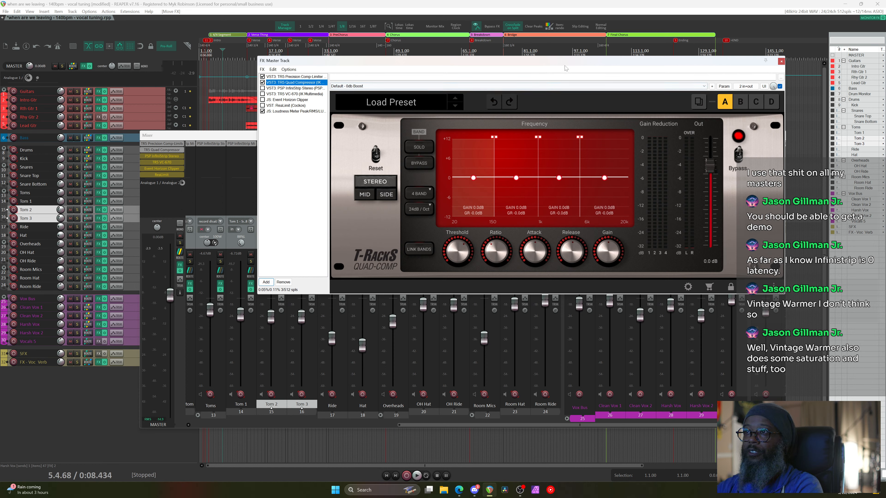
key(space)
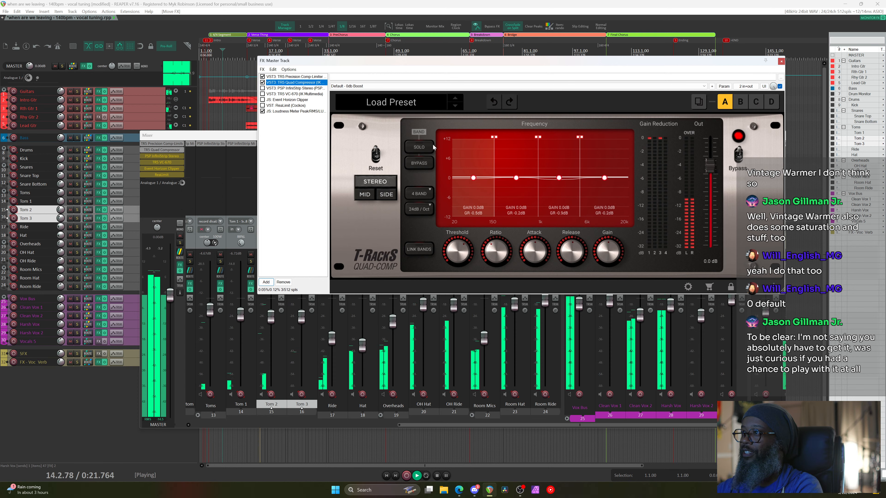
click(419, 147)
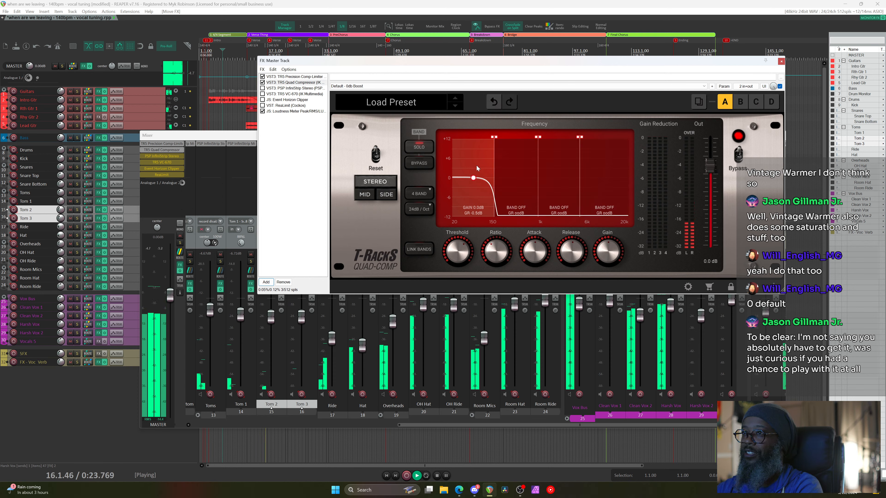
key(space)
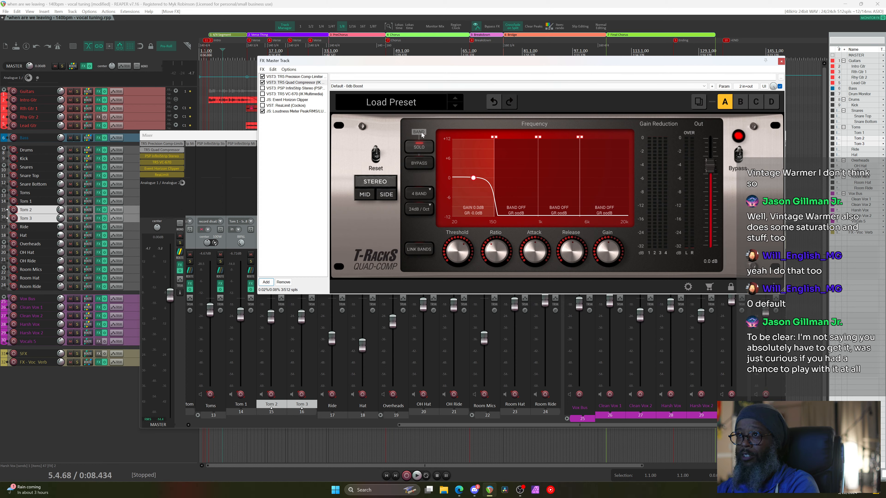
click(423, 149)
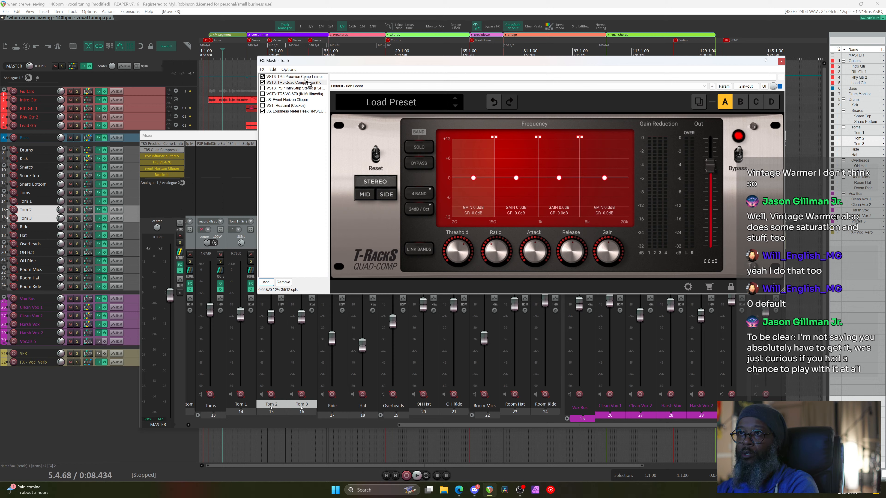
Move the Quad Compressor to the top and, during playback, set band three's ratio to 1.6:1
drag(305, 79, 306, 78)
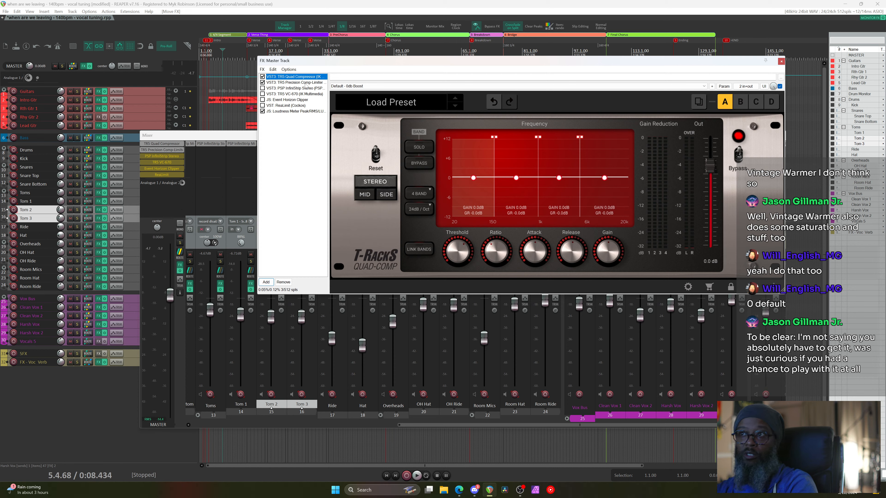
key(space)
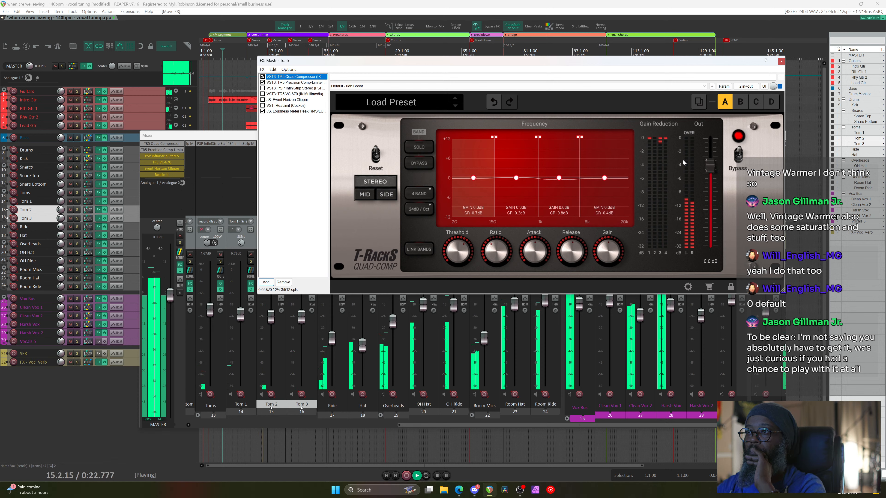
click(551, 154)
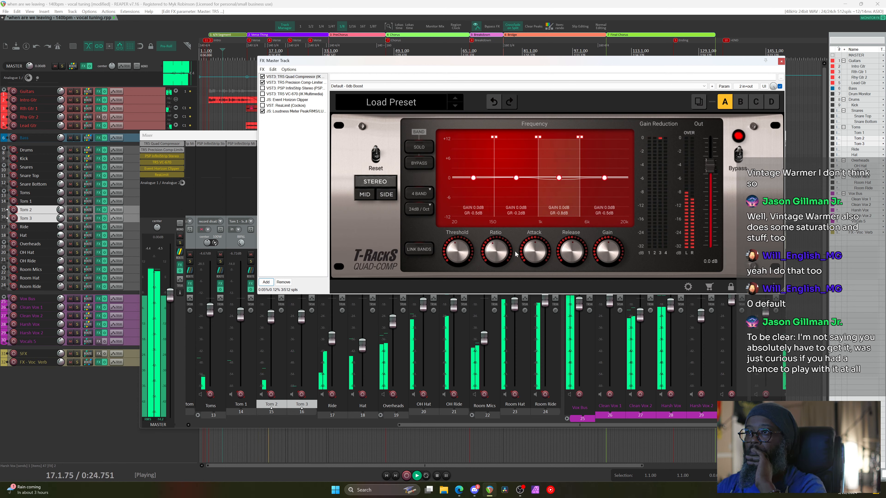
drag(497, 249, 498, 268)
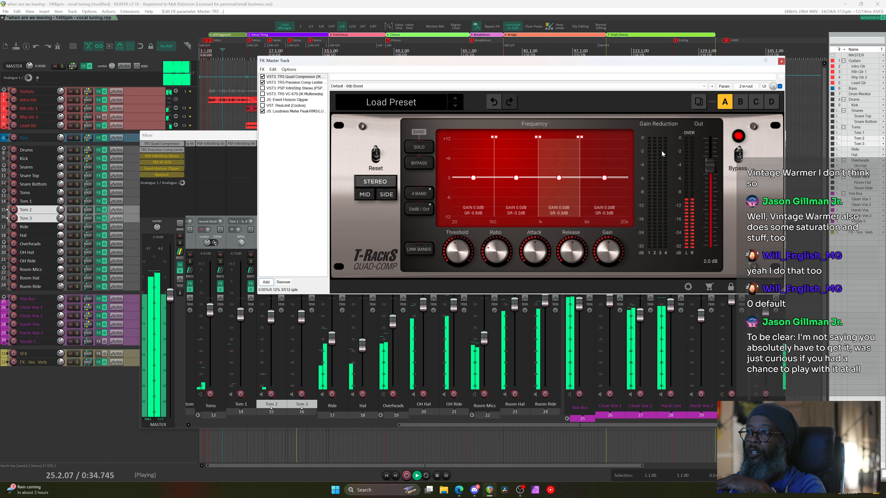
mouse_move(530, 259)
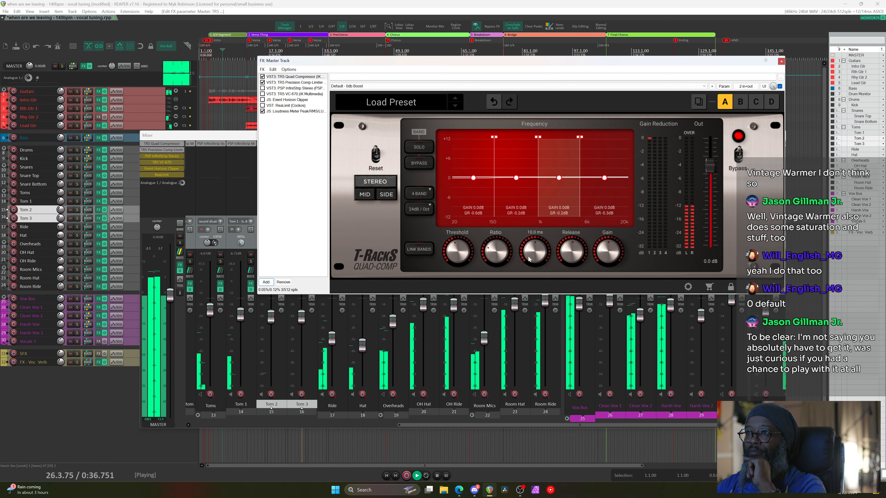
mouse_move(488, 253)
drag(494, 252, 493, 244)
Select the fourth band, then float the TR5 Precision Comp-Limiter in its own window
mouse_move(464, 248)
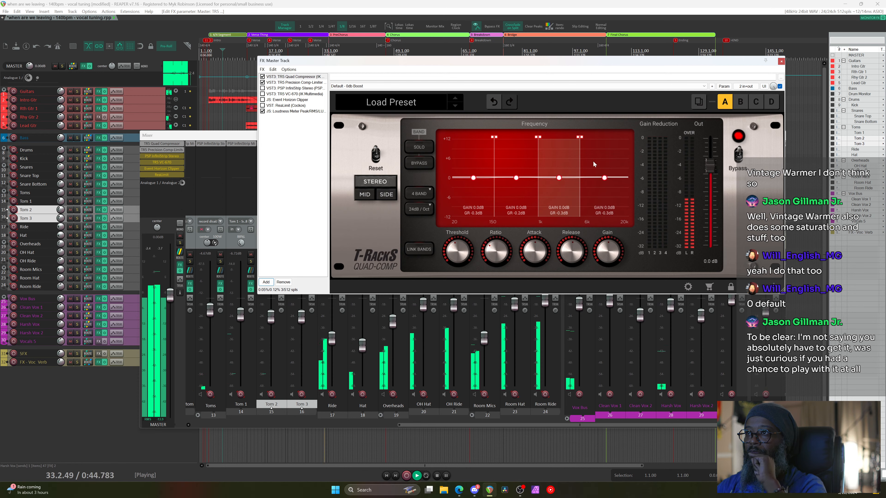
click(600, 155)
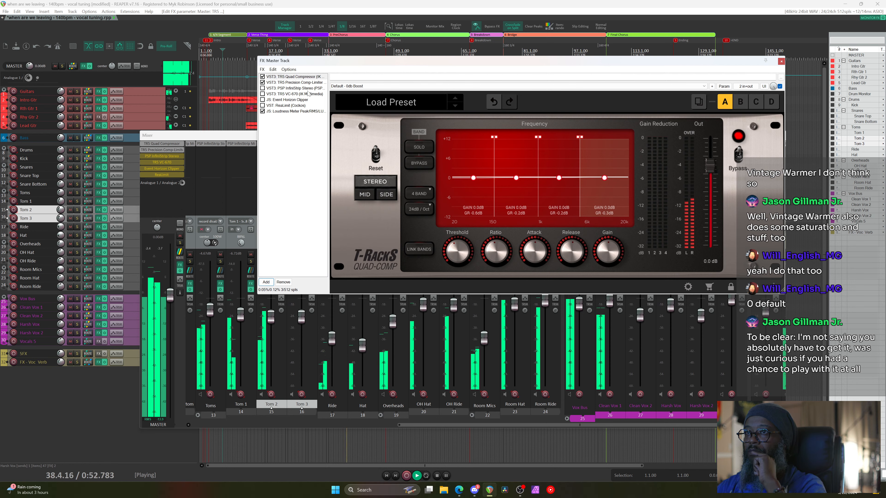
double_click(307, 83)
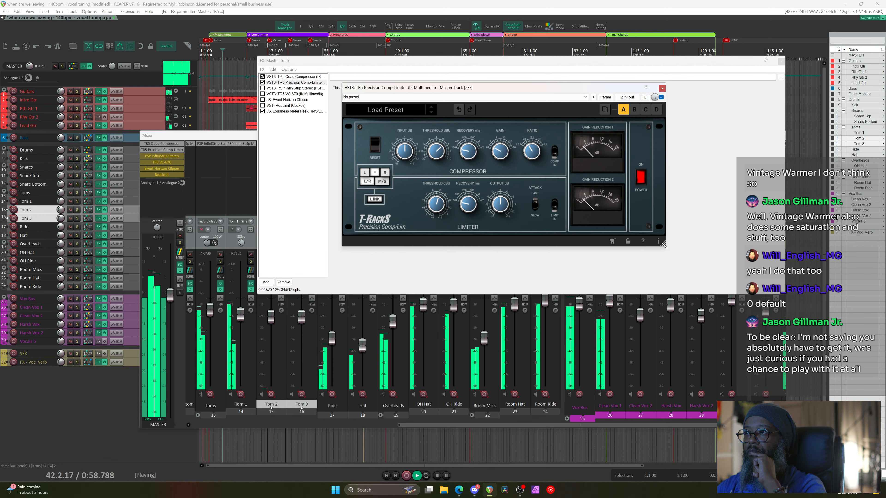
Close the floating Comp-Limiter, float the TR5 Quad Compressor lower down, and reselect Comp-Limiter in the chain
drag(665, 244, 709, 266)
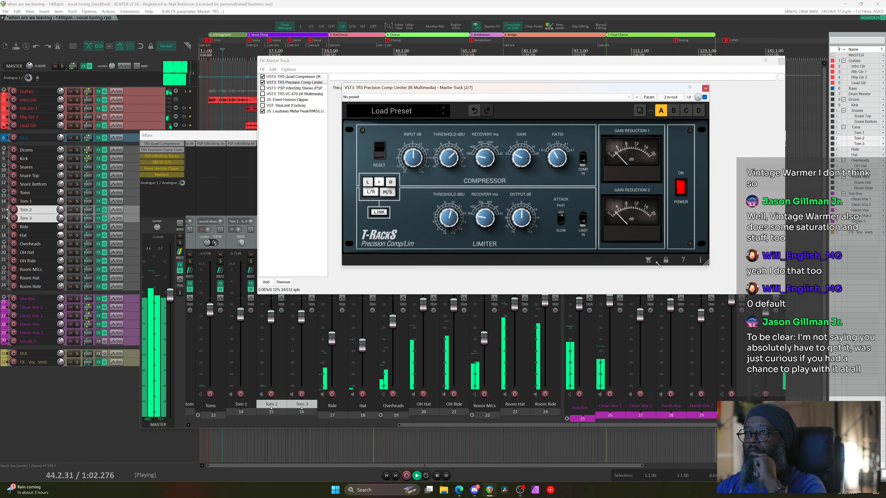
click(705, 89)
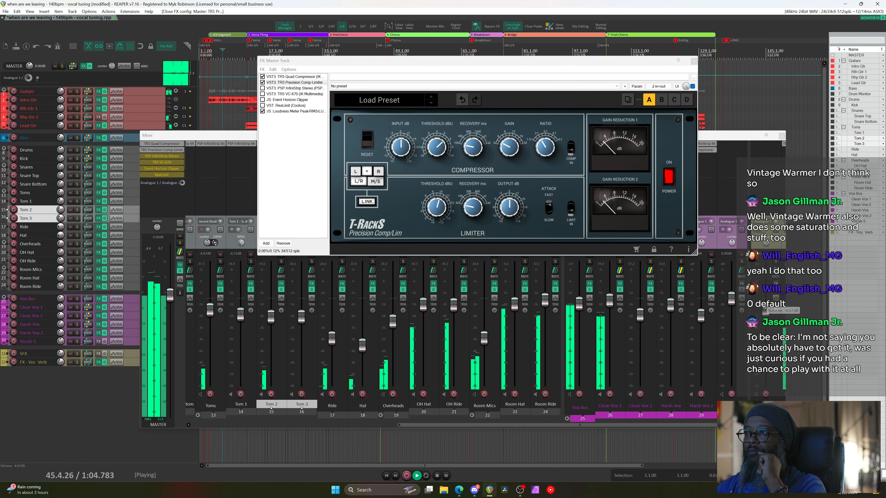
double_click(303, 77)
drag(306, 20, 495, 260)
click(311, 83)
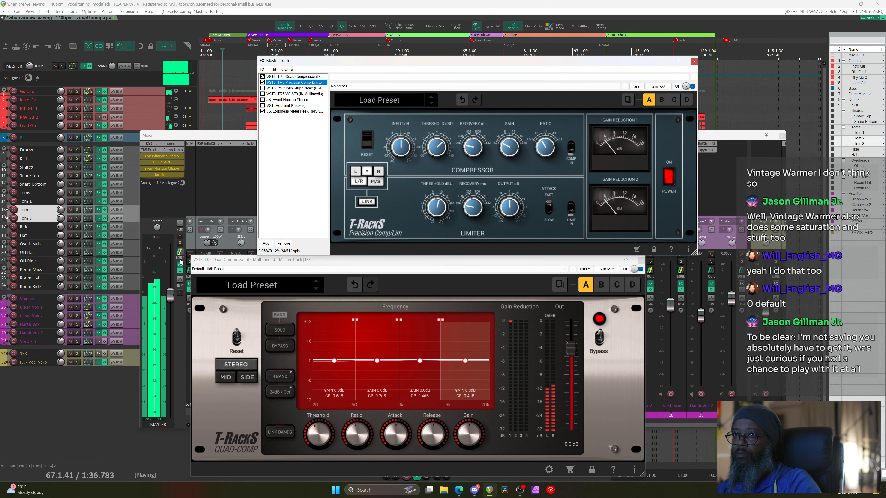
Bypass then re-enable all master FX to A/B the mix, then stop playback
click(181, 271)
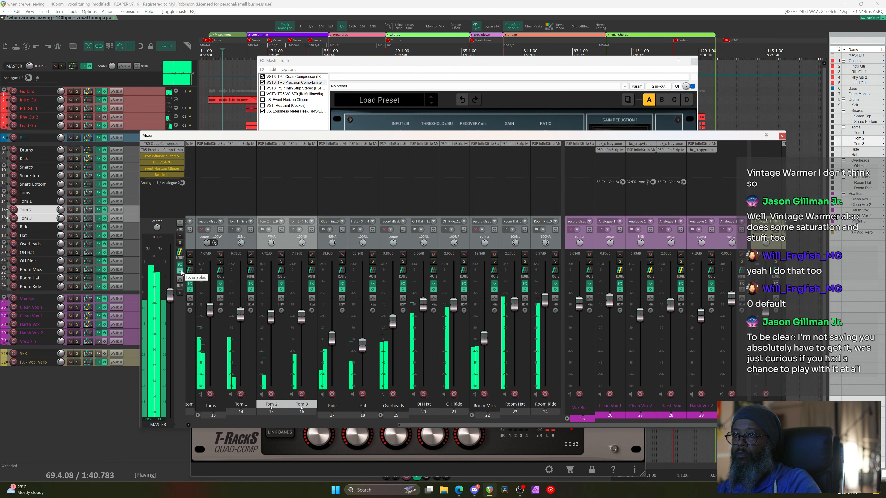
click(181, 271)
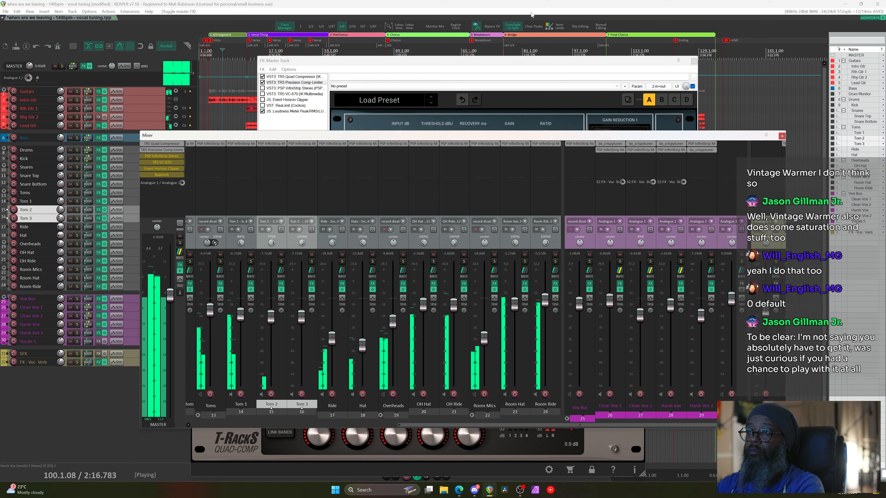
key(space)
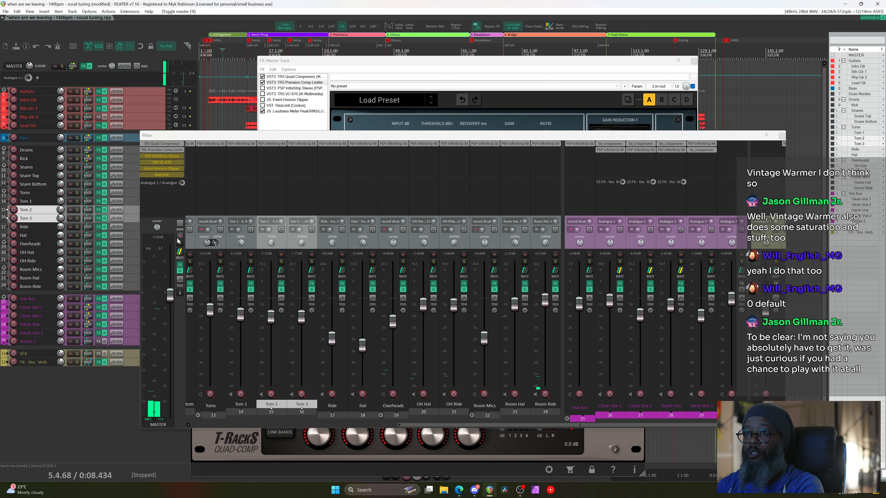
Load Program 1 on the TR5 VC-670 and save it as default preset 'Default - 0db Boost'
click(171, 162)
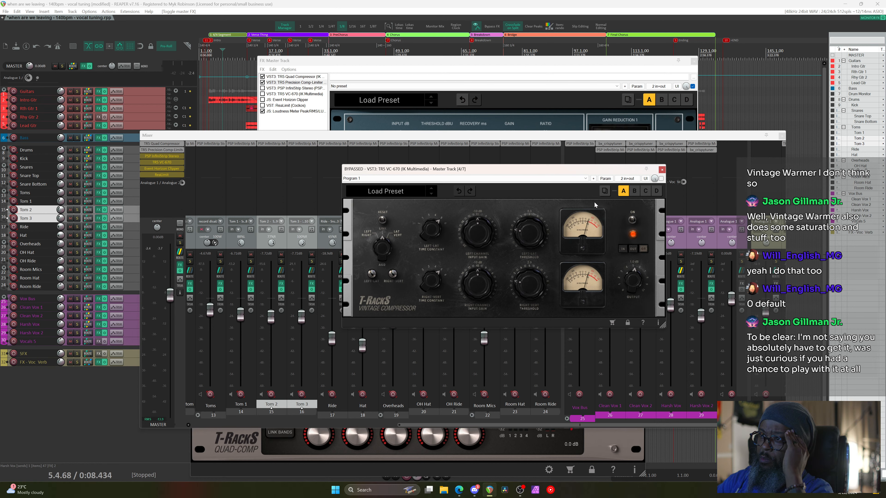
click(582, 180)
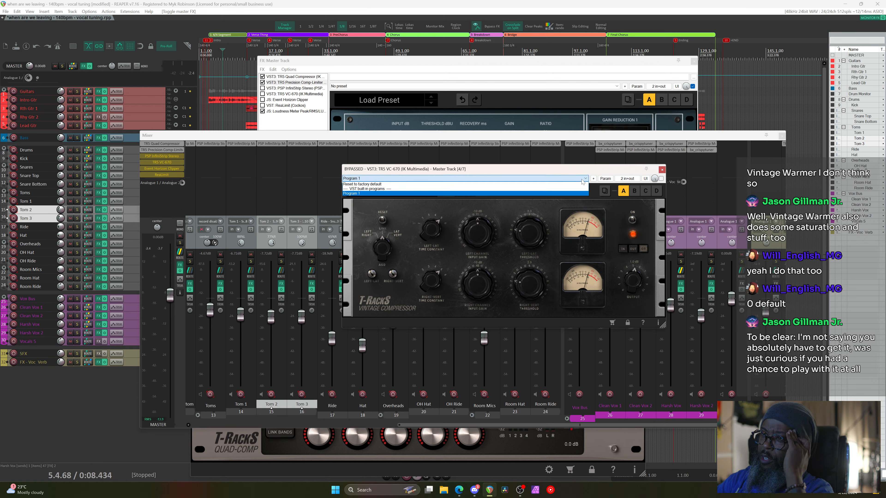
click(518, 194)
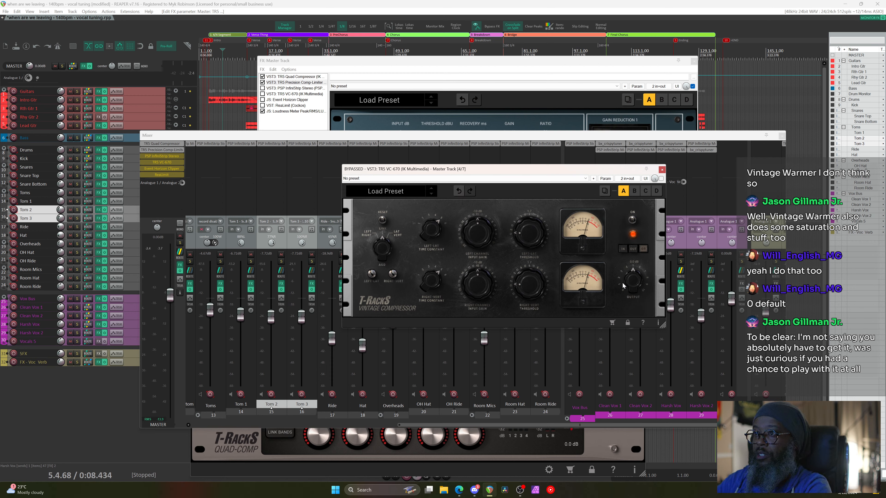
click(593, 179)
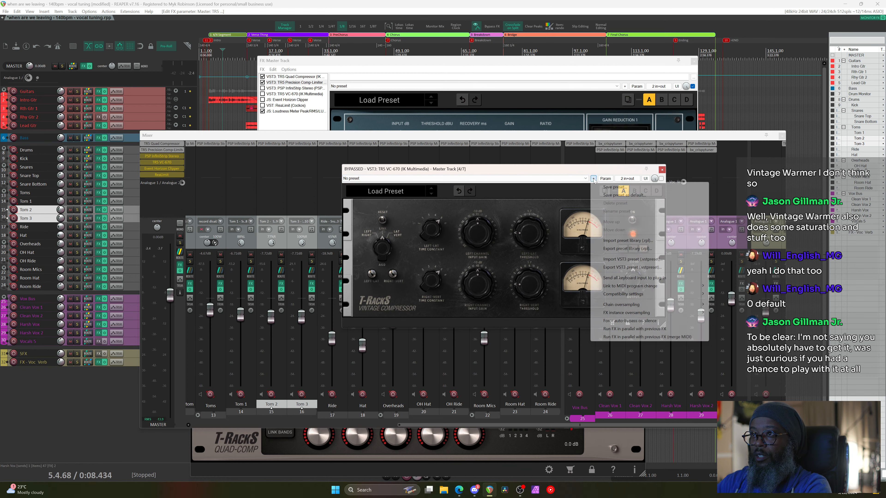
click(611, 195)
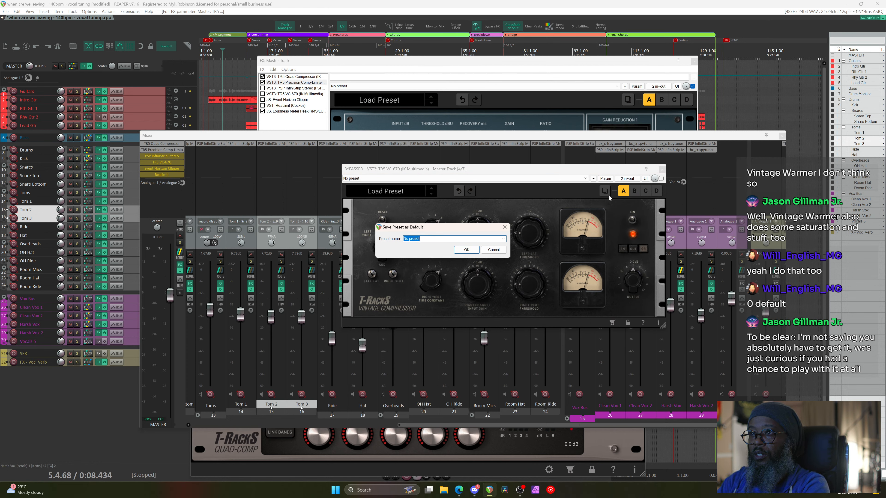
text(Default)
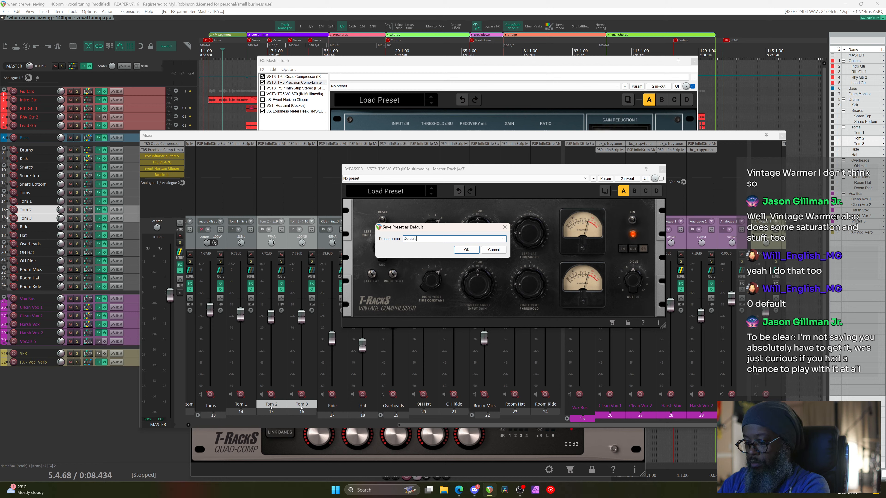
text( - 0db Boost)
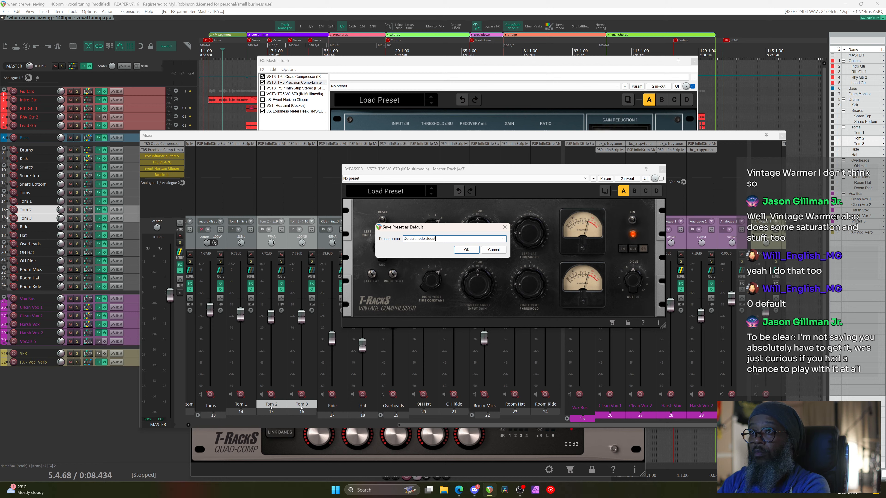
key(Return)
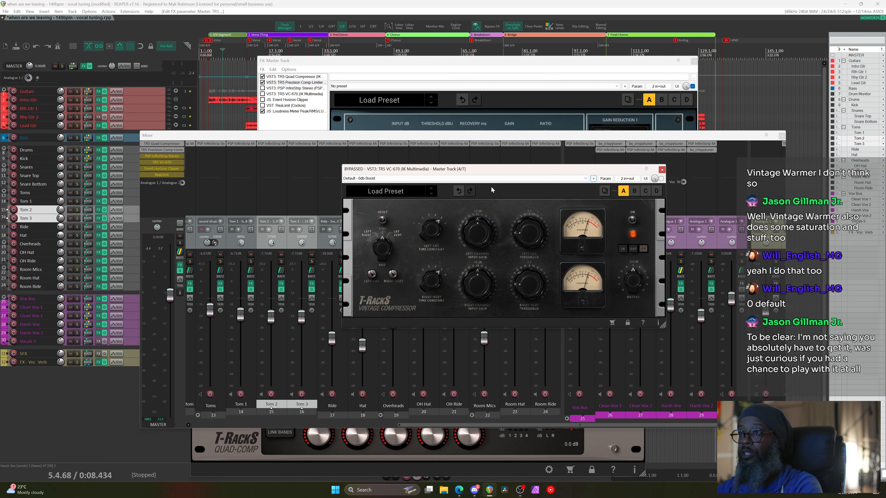
After a brief play, un-bypass the TR5 VC-670 and drag it above PSP InfiniStrip Stereo
key(space)
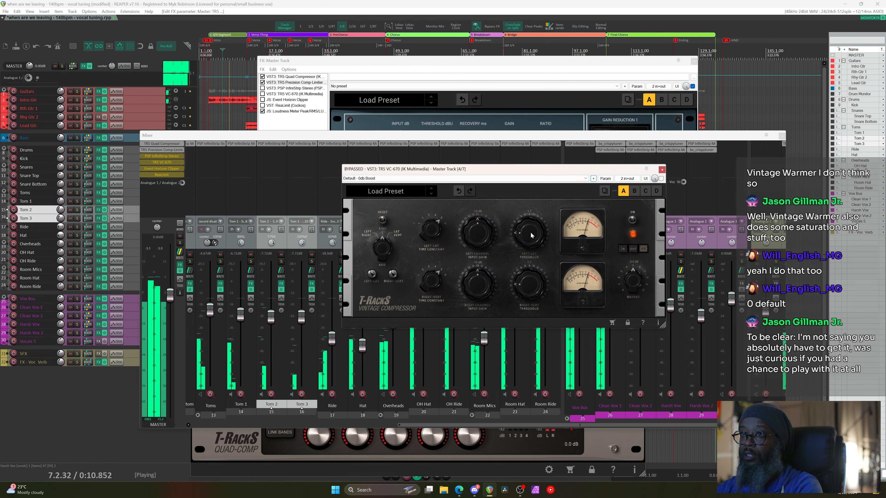
key(space)
shift+click(169, 162)
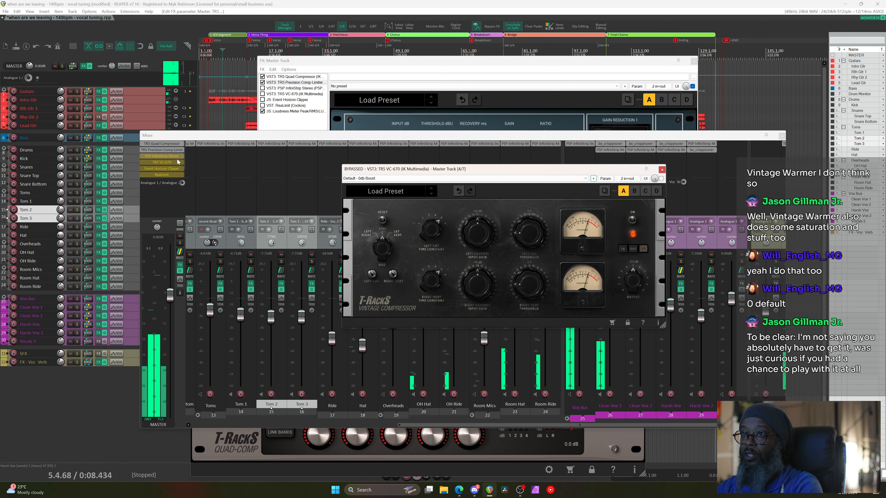
click(169, 162)
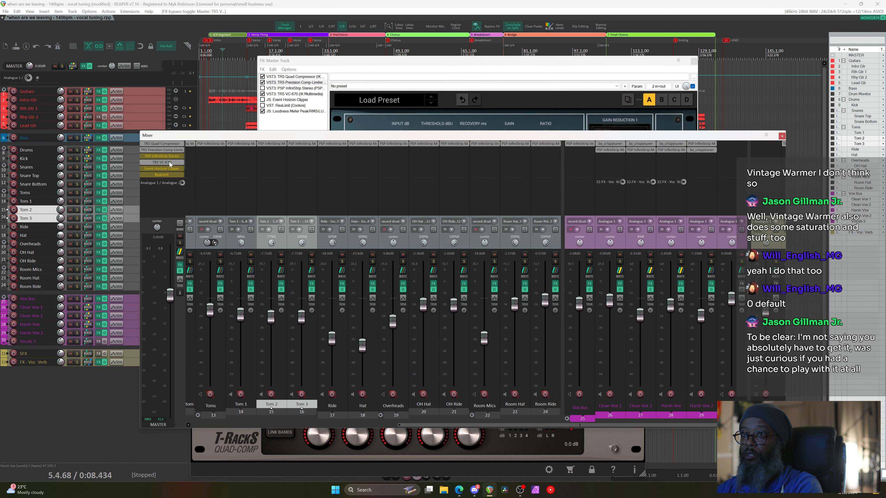
drag(169, 162, 169, 156)
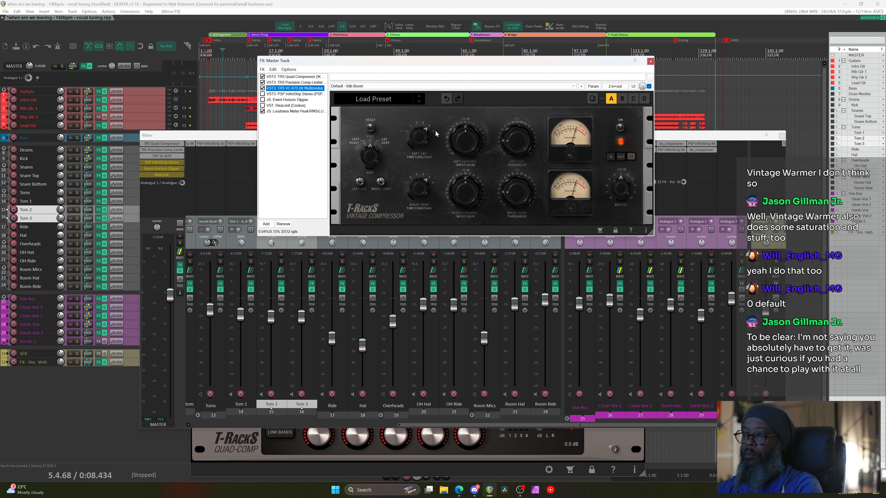
Open T-RackS_5_User_Manual from the plugin's help icon and expand the Chapter 3 bookmarks
click(631, 231)
click(509, 144)
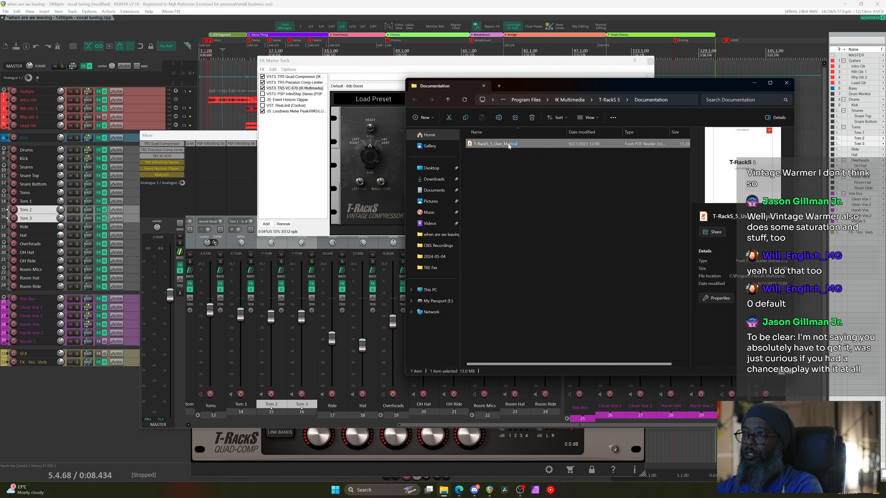
double_click(509, 145)
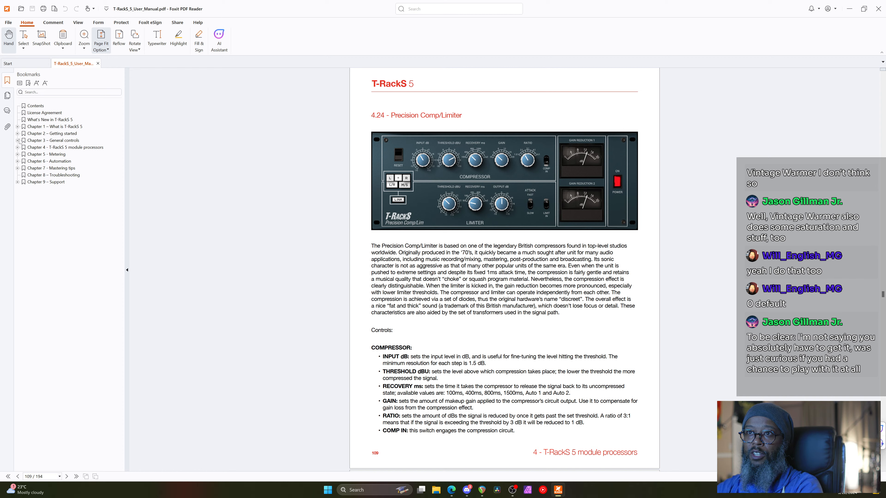
click(17, 141)
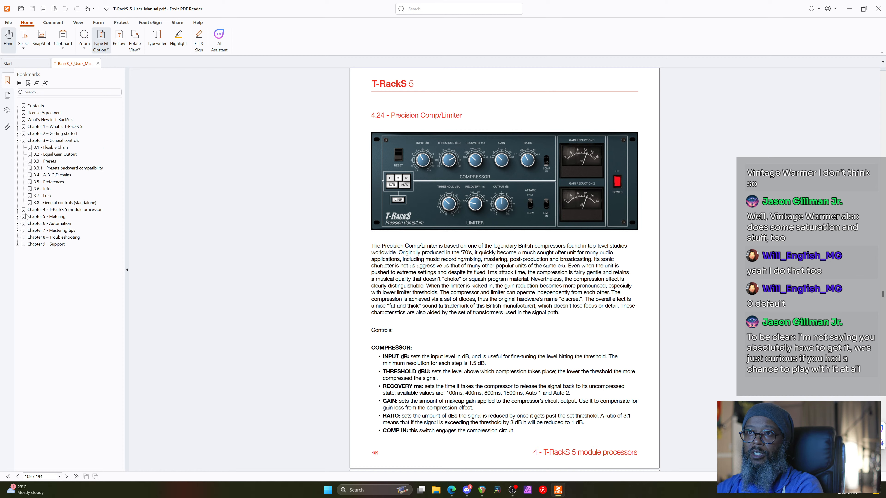
Expand Chapter 4, search the manual for '670', and jump to section 4.1 on page 45
click(17, 210)
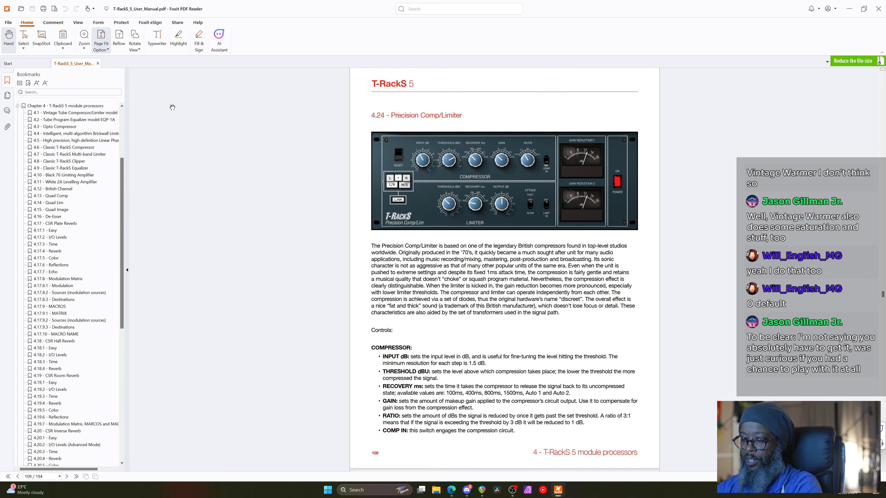
key(ctrl+f)
text(670)
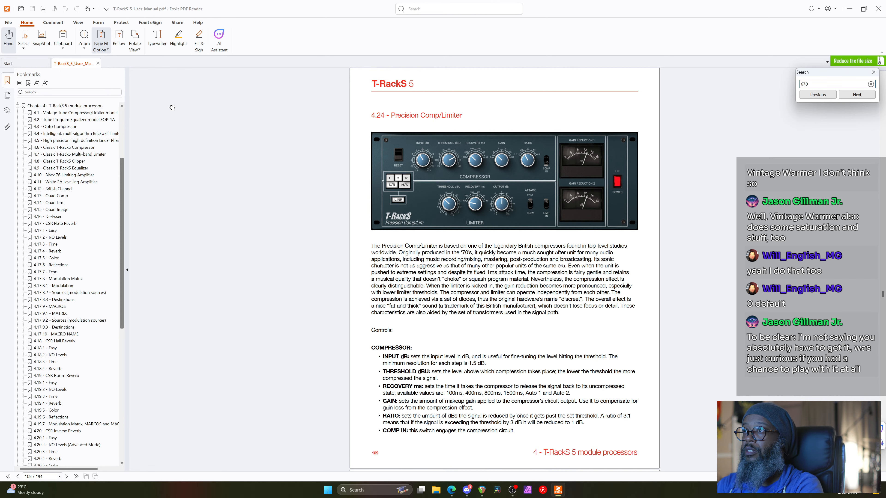
key(Return)
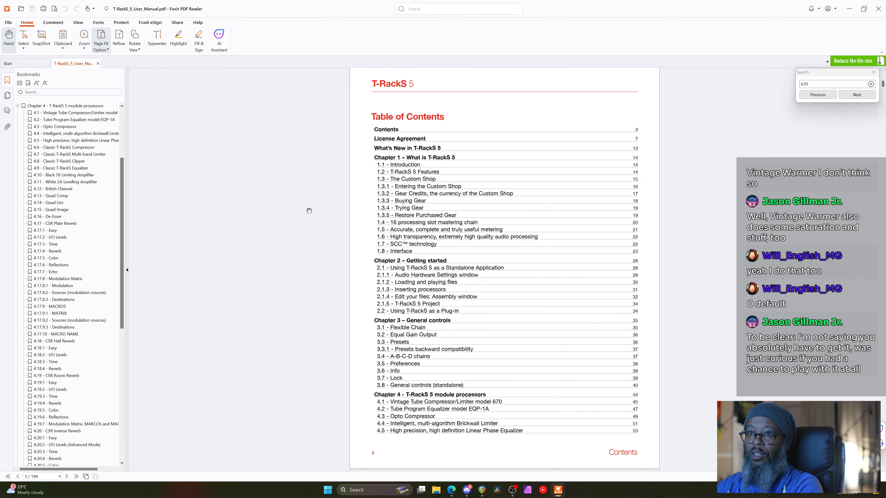
click(857, 96)
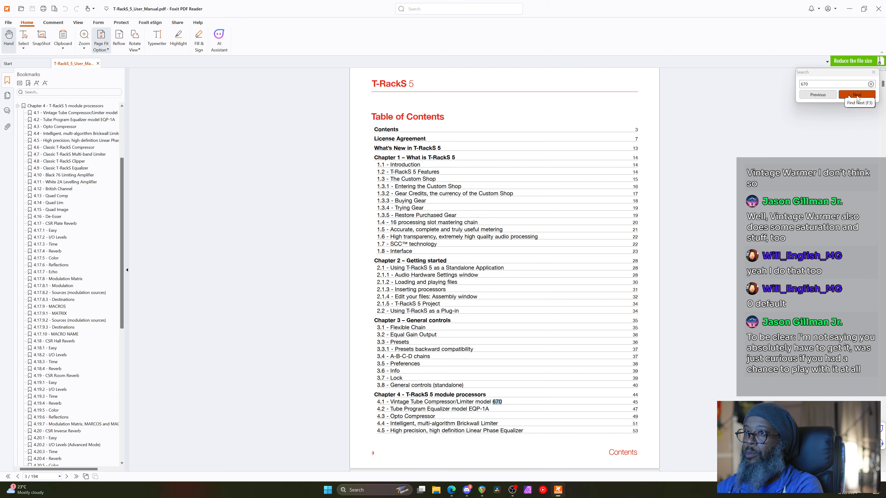
click(485, 401)
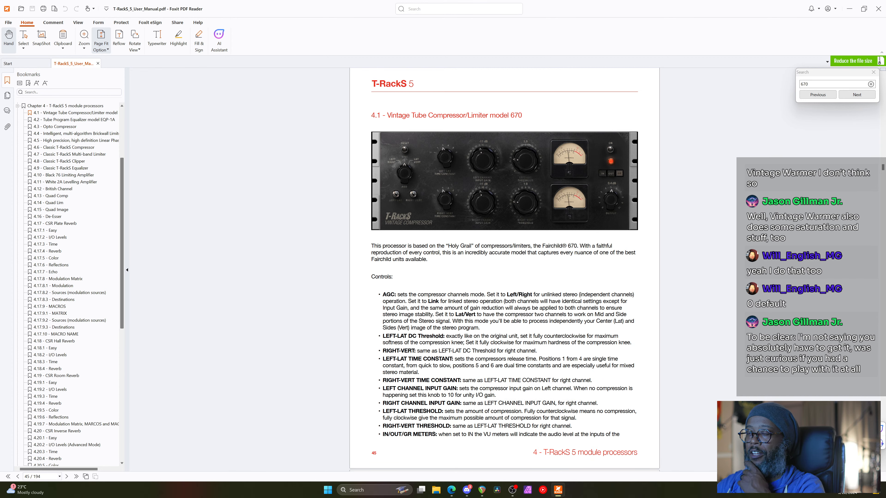
scroll(473, 271, down, 3)
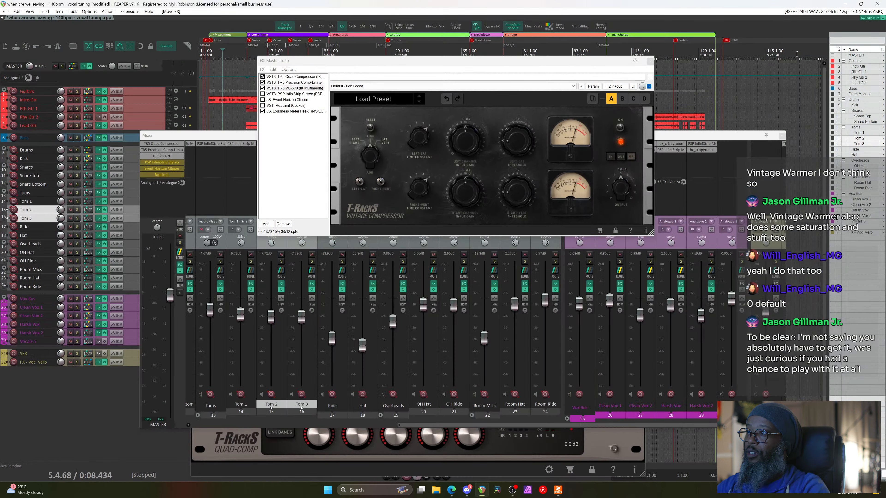
Return to REAPER's master FX chain and, during playback, nudge the VC-670 threshold from 1.7 to 1.8
click(849, 9)
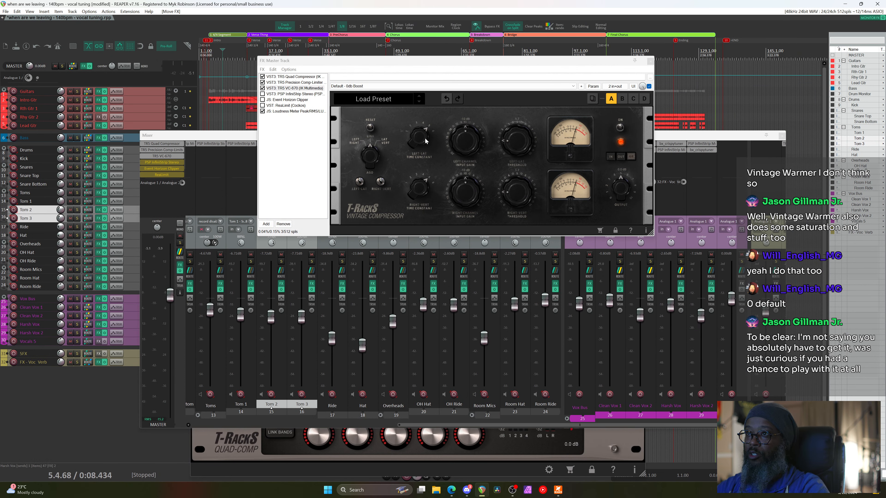
click(513, 115)
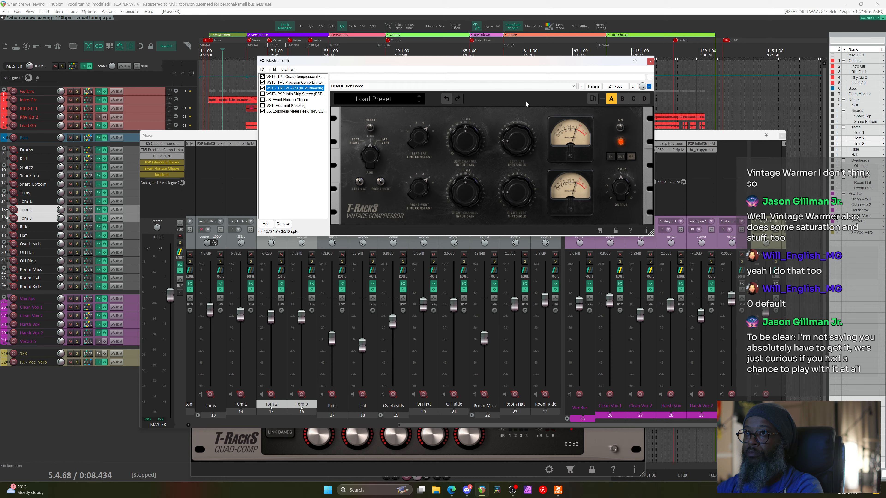
key(space)
click(509, 141)
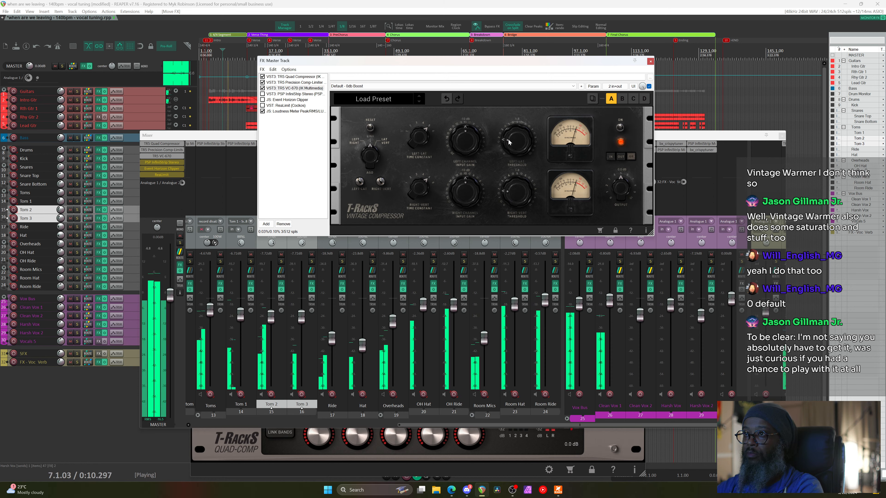
key(space)
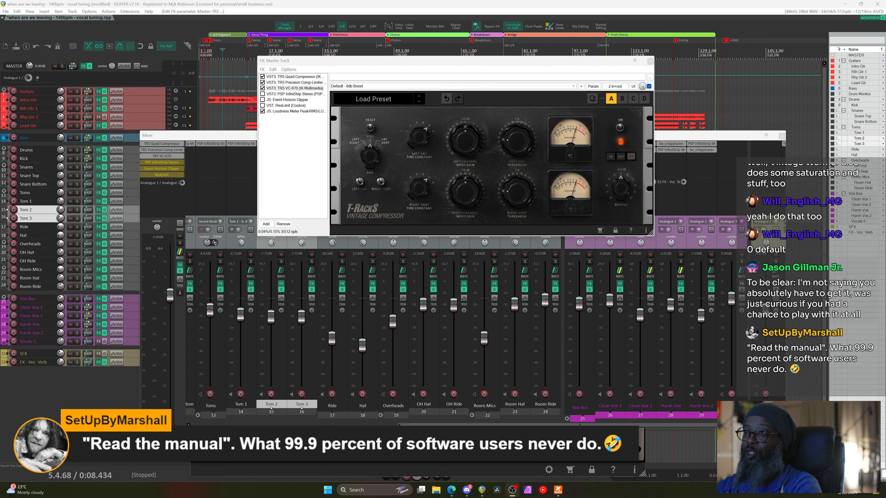
While playing, raise the VC-670 threshold to 3.0 and A/B the compressor, then stop
click(559, 65)
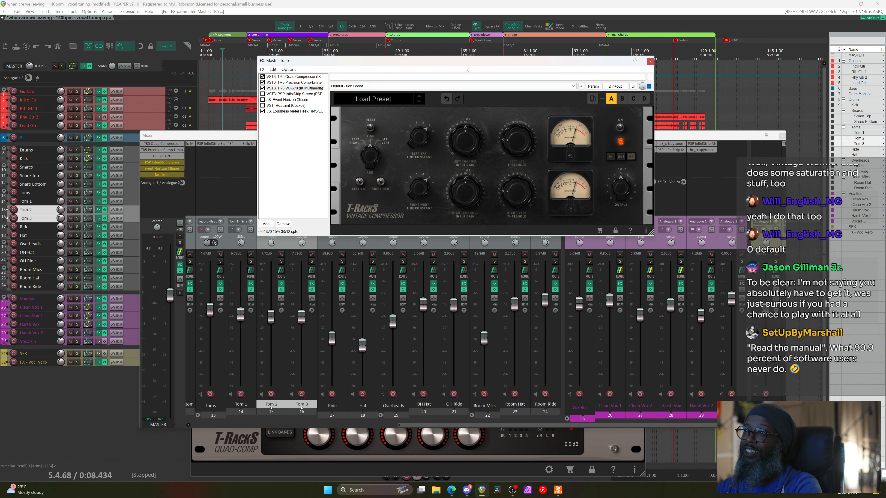
key(space)
scroll(509, 143, up, 1)
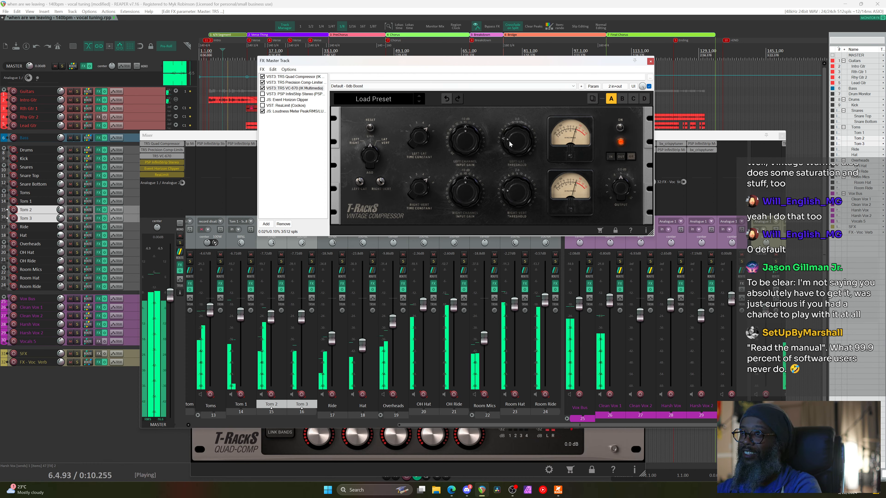
scroll(509, 144, up, 4)
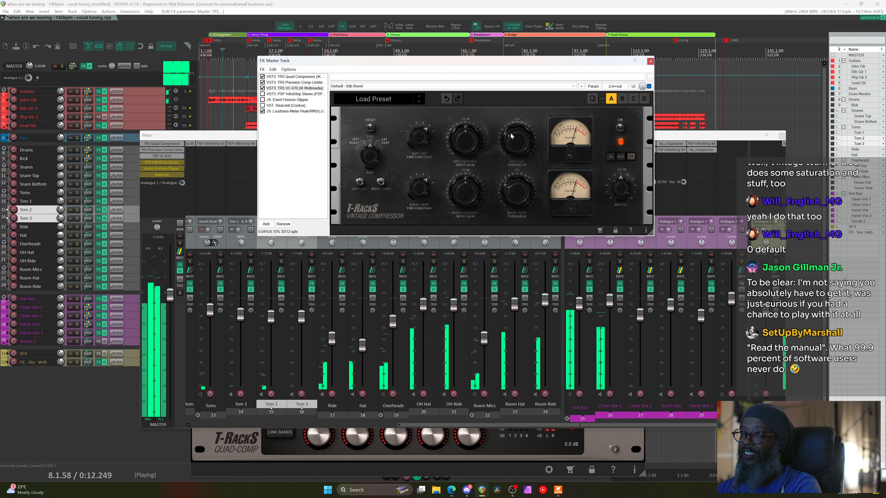
scroll(510, 132, up, 1)
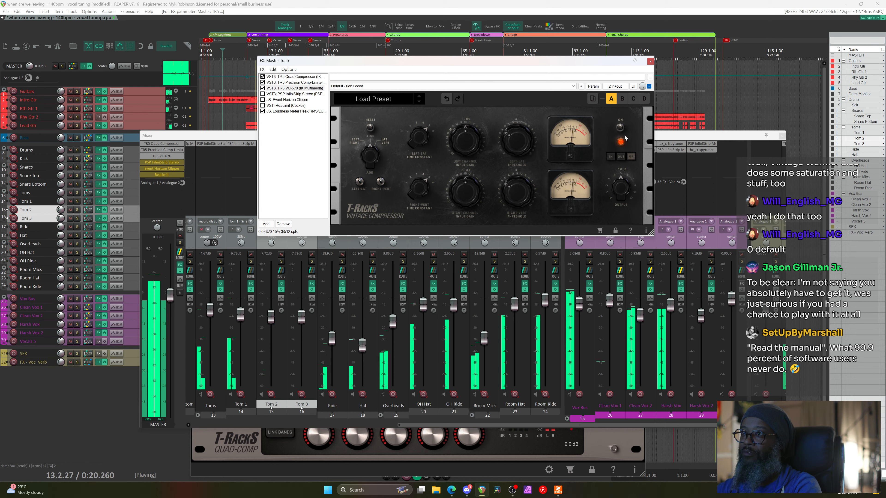
click(620, 128)
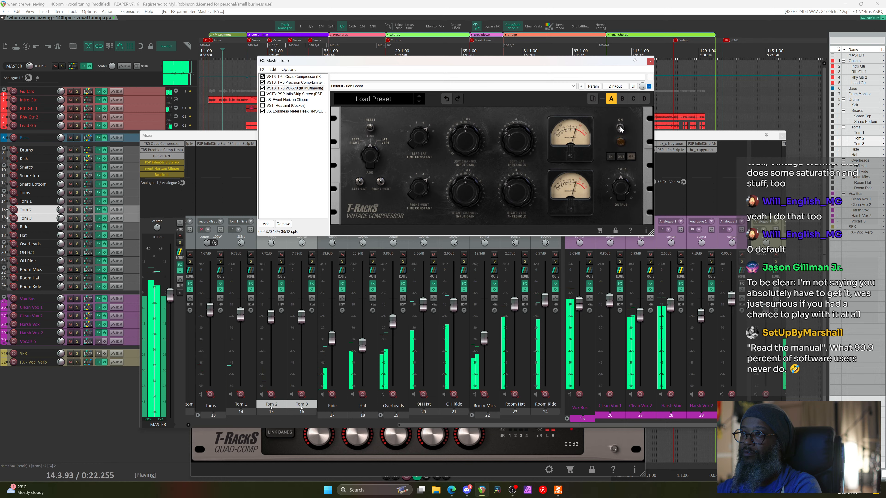
click(621, 128)
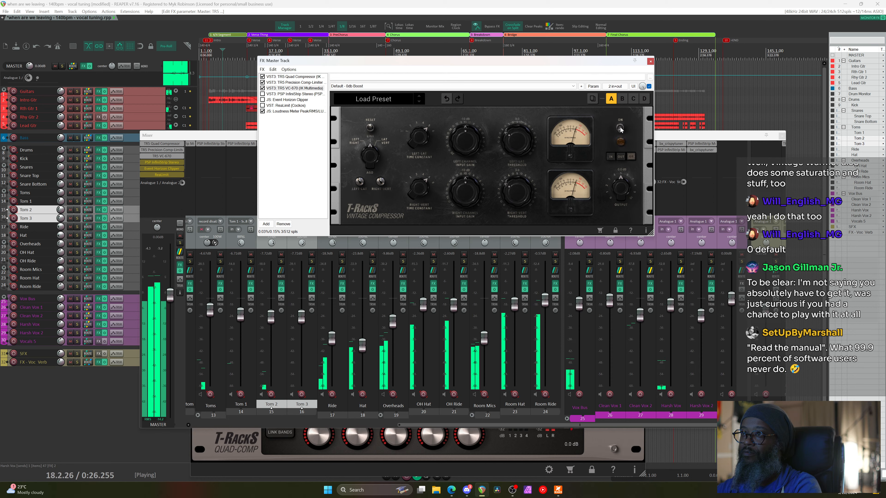
key(space)
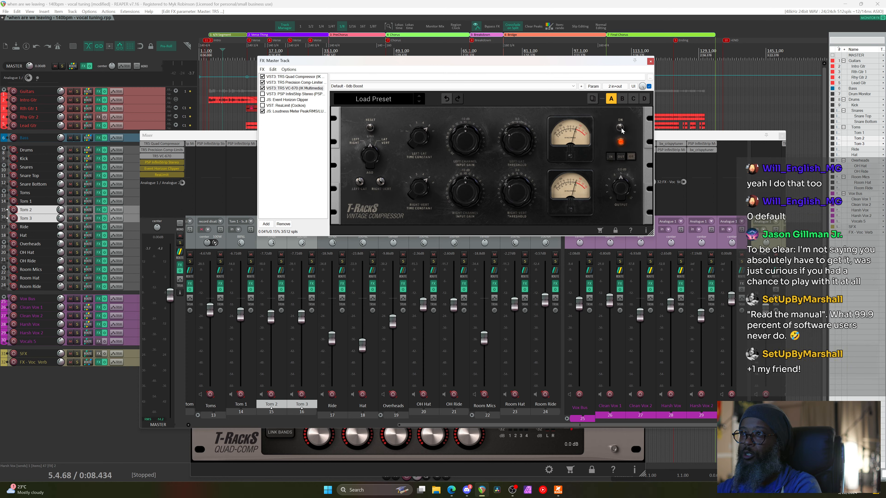
Replay, raise the VC-670 output about 0.5 dB, compare it off and on, then stop
key(space)
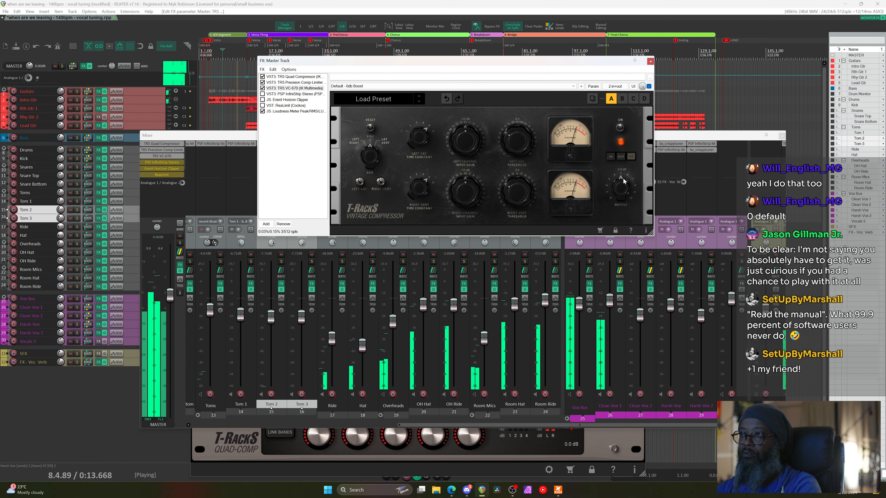
drag(623, 180, 620, 172)
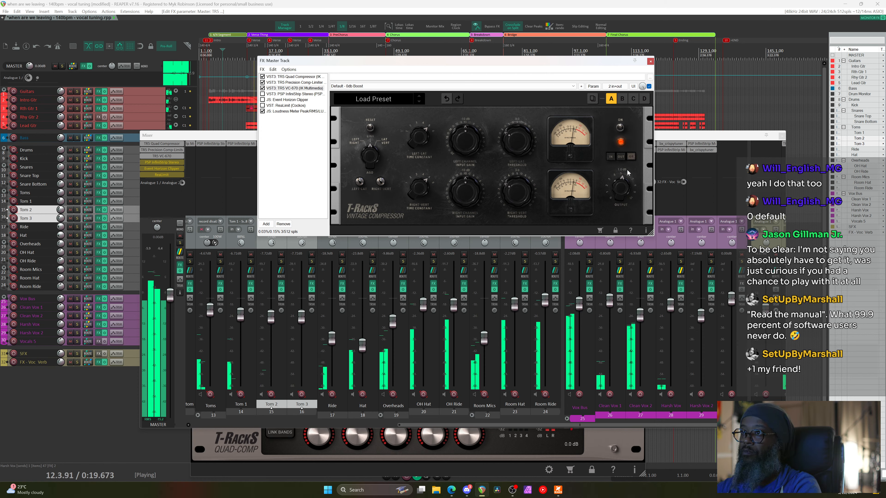
click(620, 128)
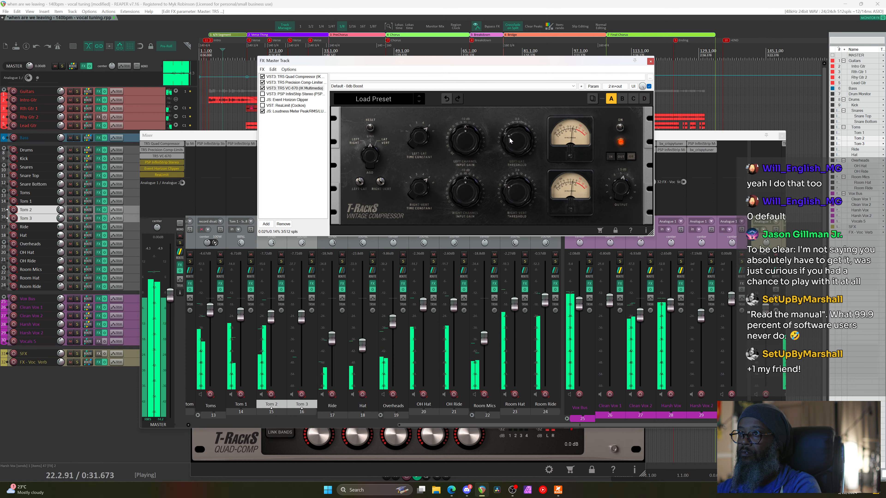
click(620, 129)
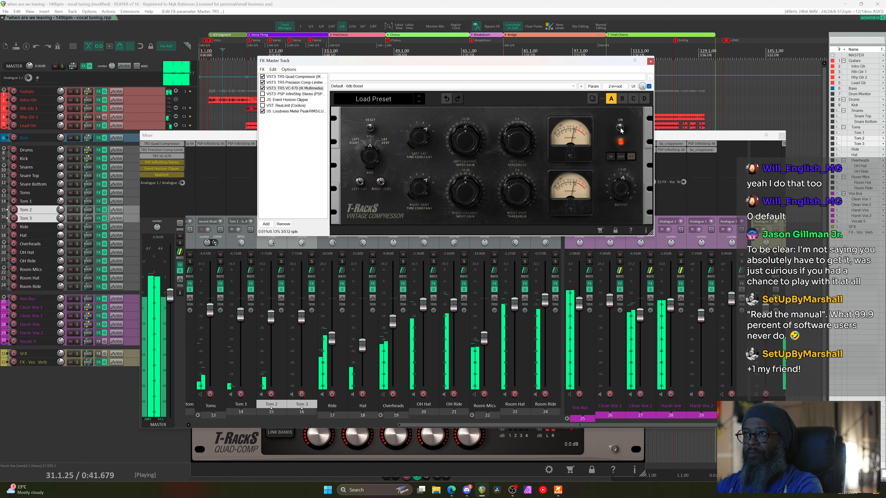
click(621, 128)
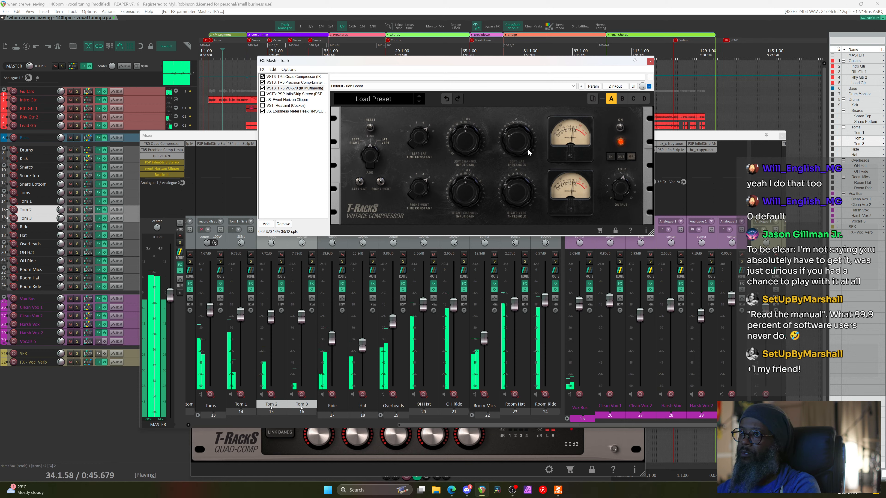
key(space)
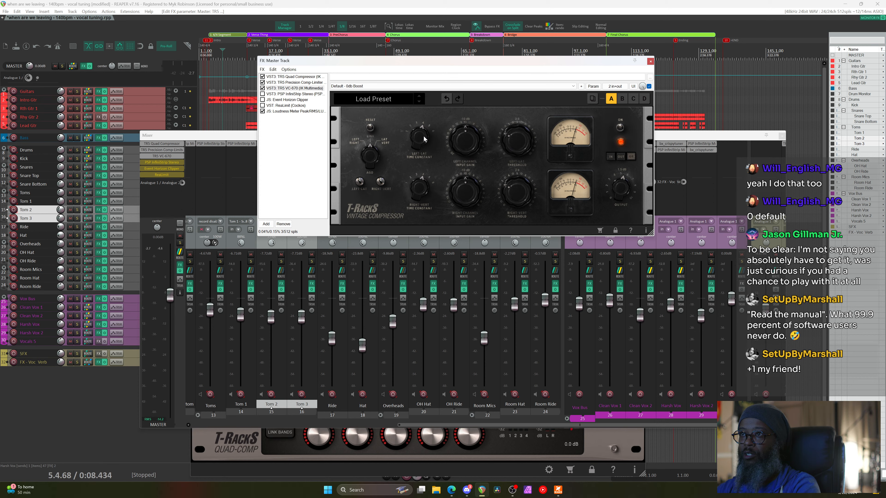
During playback, A/B the VC-670 and scroll its Left-Lat threshold down to 2.5
key(space)
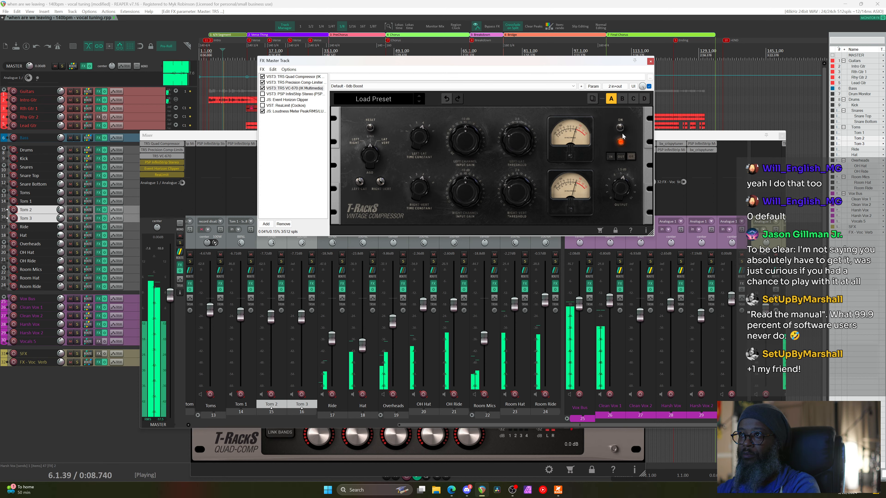
click(621, 128)
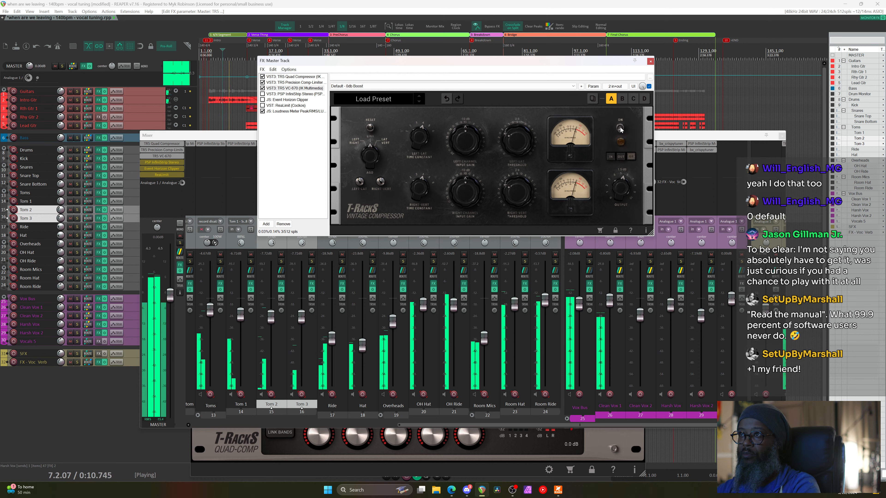
click(620, 128)
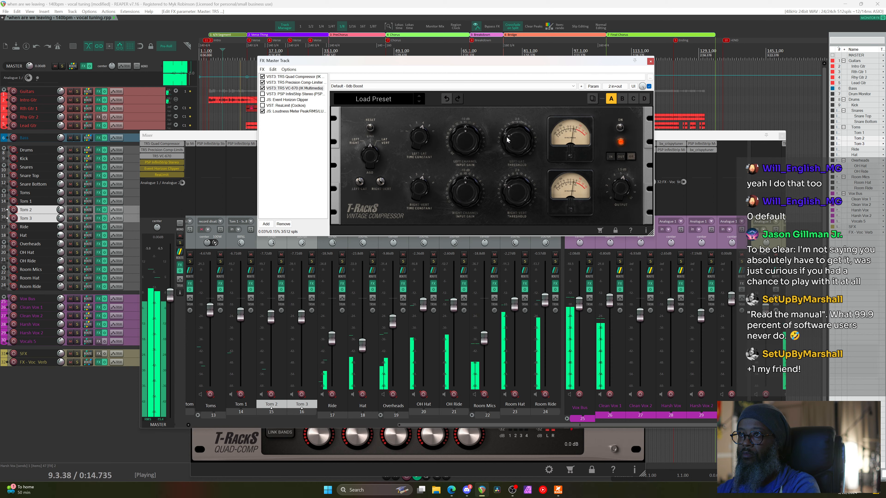
scroll(506, 142, down, 2)
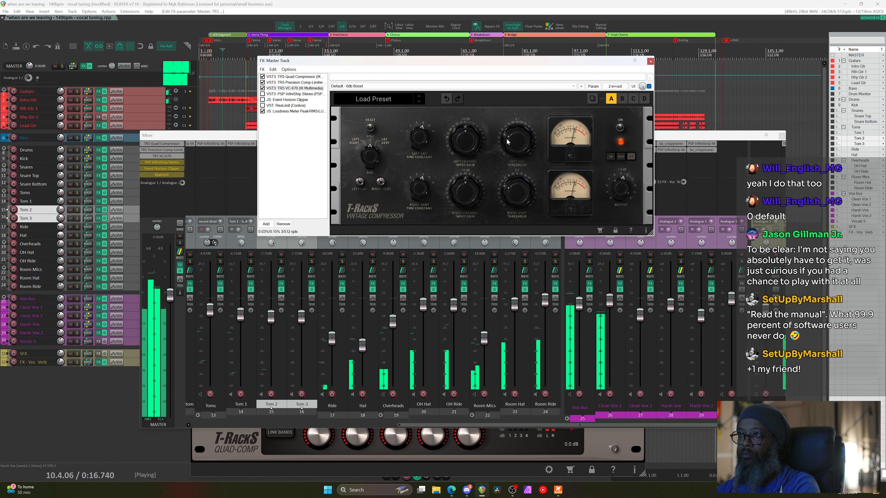
scroll(507, 142, down, 2)
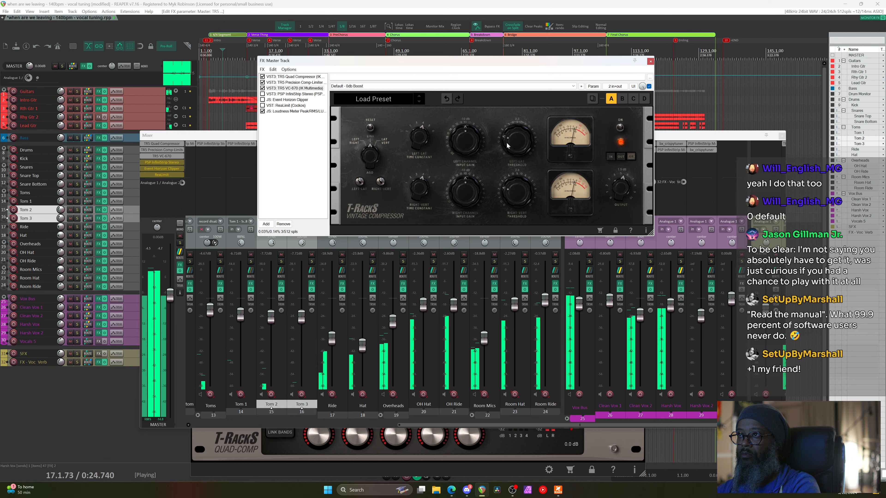
Compare the VC-670 off and on twice more, stop playback, and scroll the master FX list
click(621, 129)
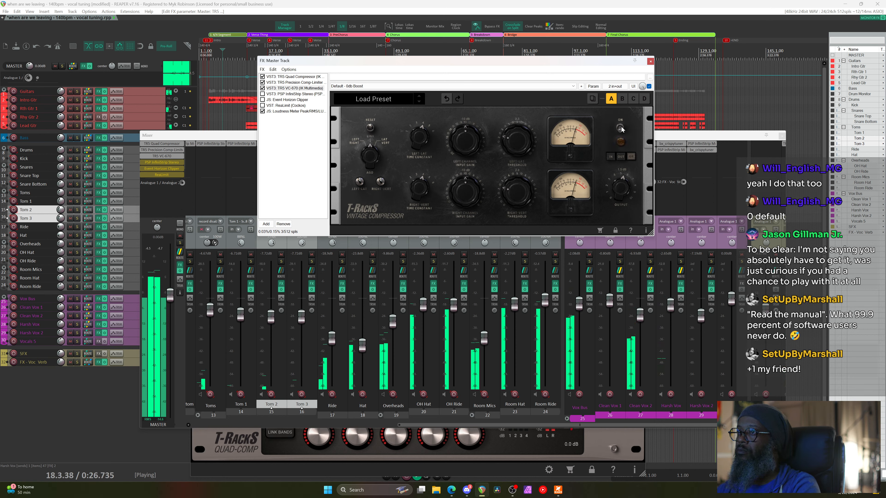
click(621, 129)
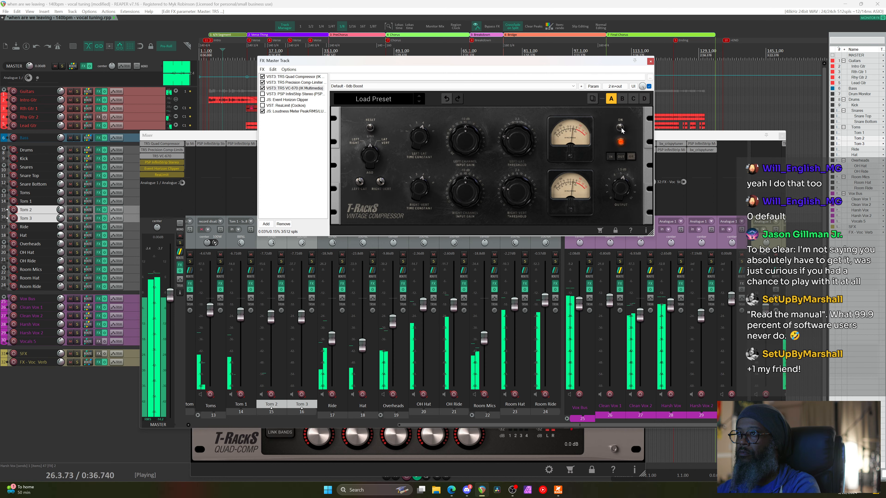
click(621, 128)
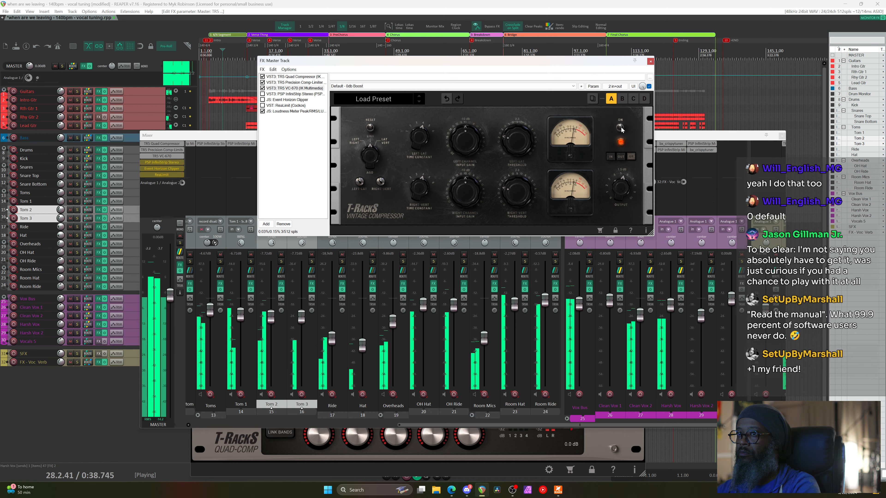
click(621, 128)
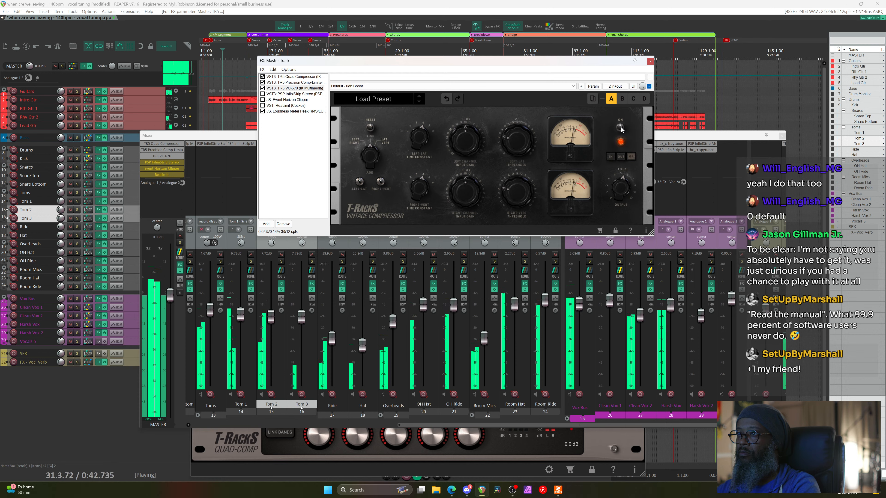
key(space)
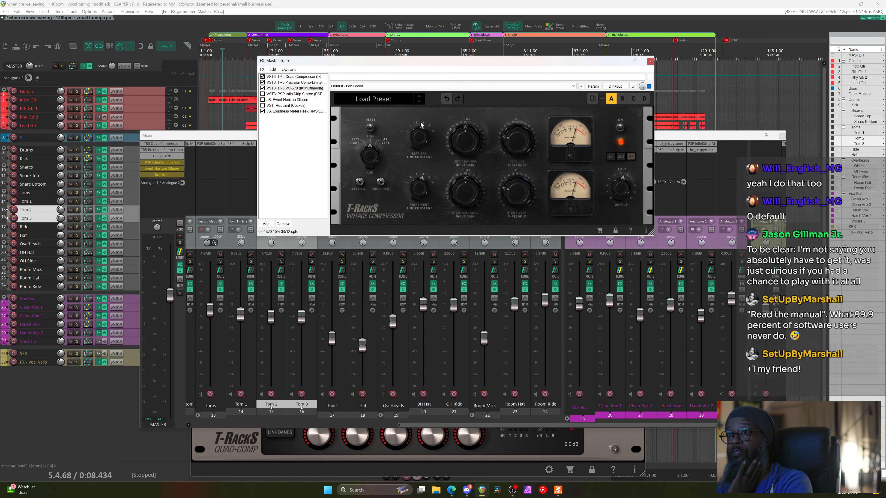
scroll(169, 169, down, 2)
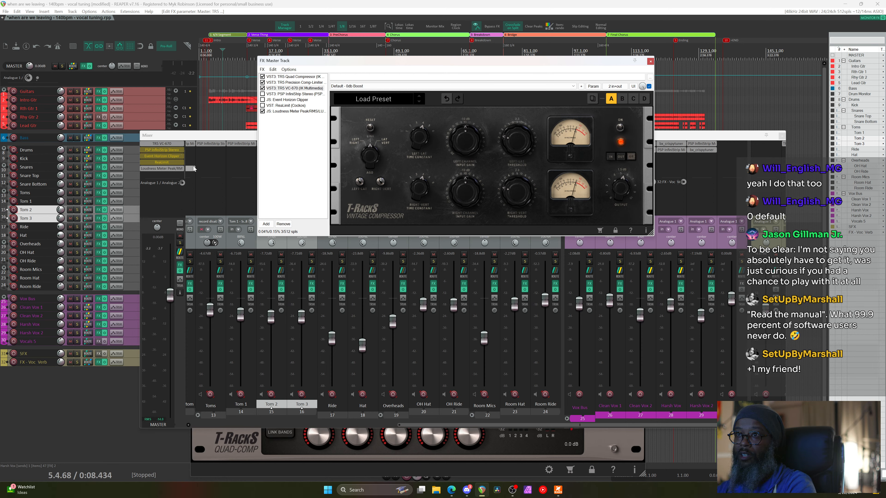
Open the master JS Loudness Meter at the top right, shift the FX window aside, and play
click(166, 169)
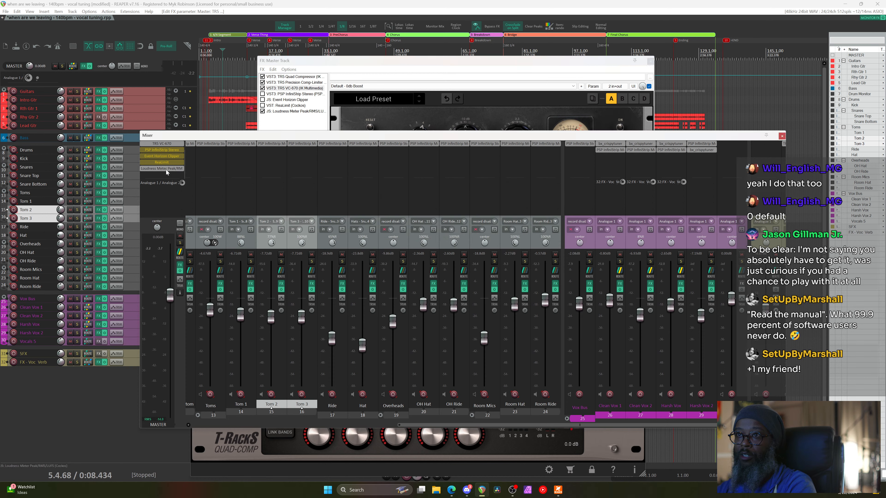
drag(703, 49, 751, 14)
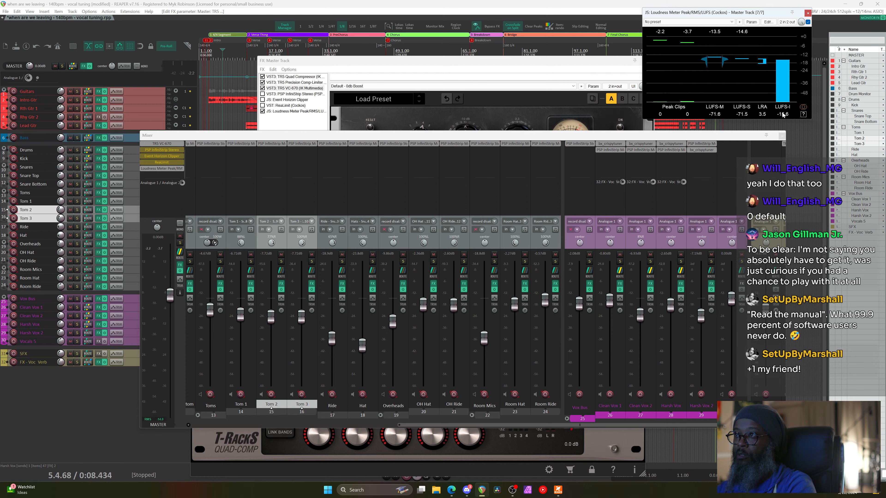
drag(513, 61, 411, 96)
key(space)
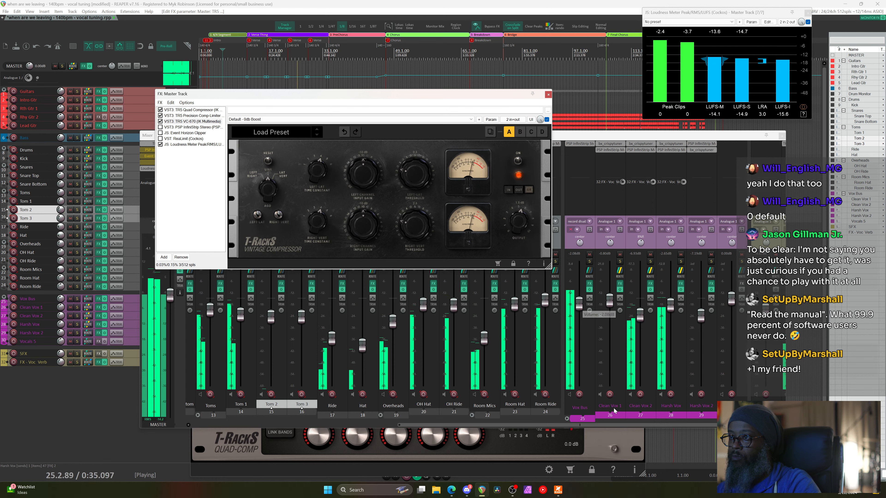
Set the Harsh Vox receive on FX - Voc Verb to -6.77 dB, stop playback, close routing
drag(580, 425, 595, 425)
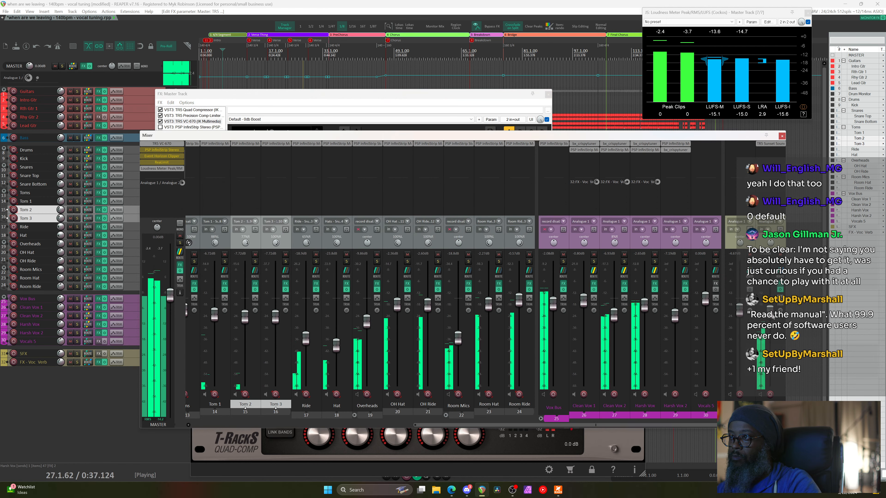
click(773, 306)
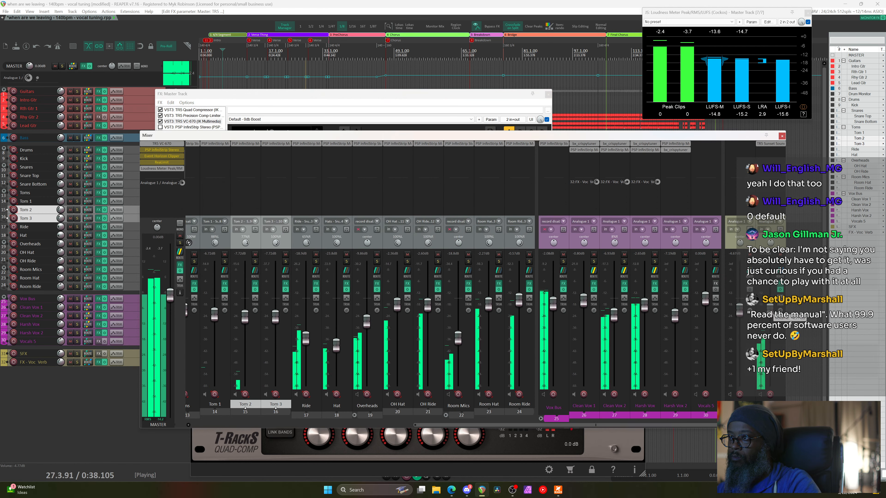
click(781, 275)
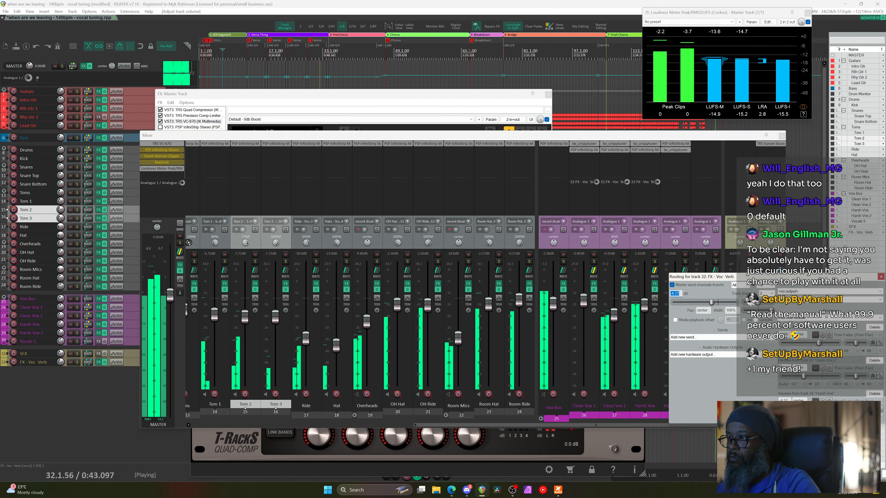
click(242, 52)
click(780, 271)
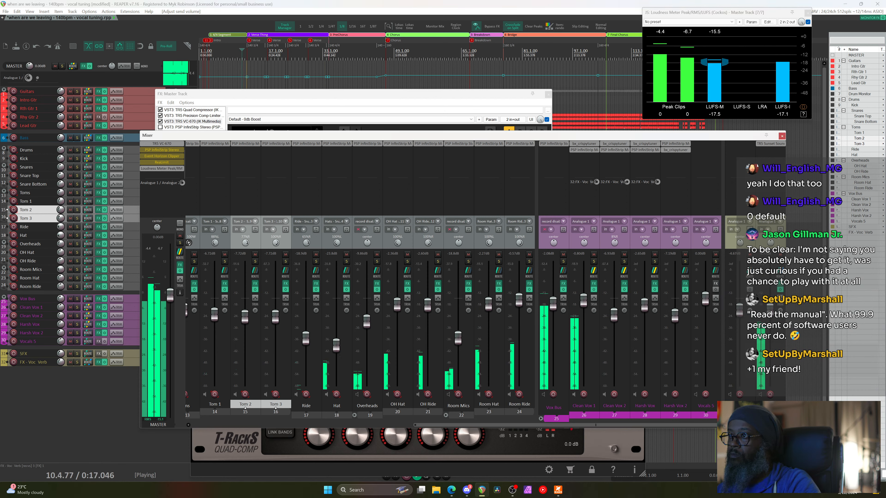
mouse_move(814, 406)
mouse_down()
mouse_move(840, 406)
mouse_move(815, 406)
mouse_up()
key(space)
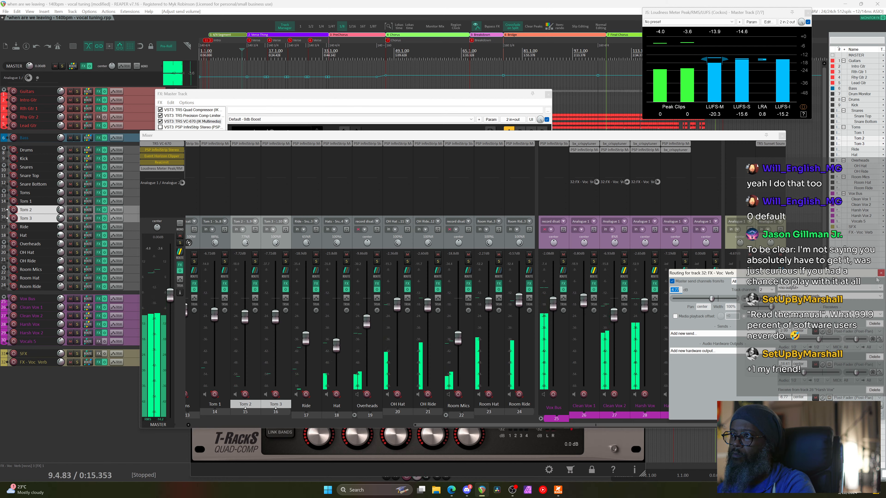
click(881, 273)
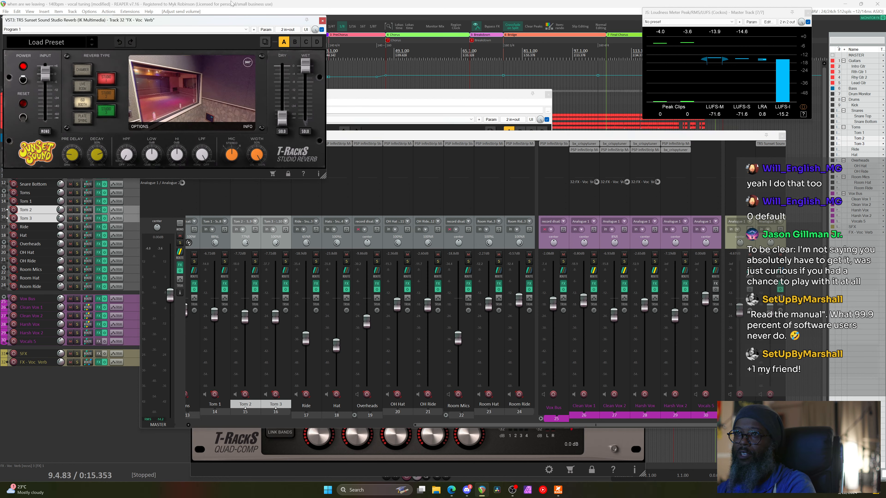
Switch the TR5 Sunset Sound vocal reverb to the Studio 2 room and close the plugin
drag(226, 20, 511, 160)
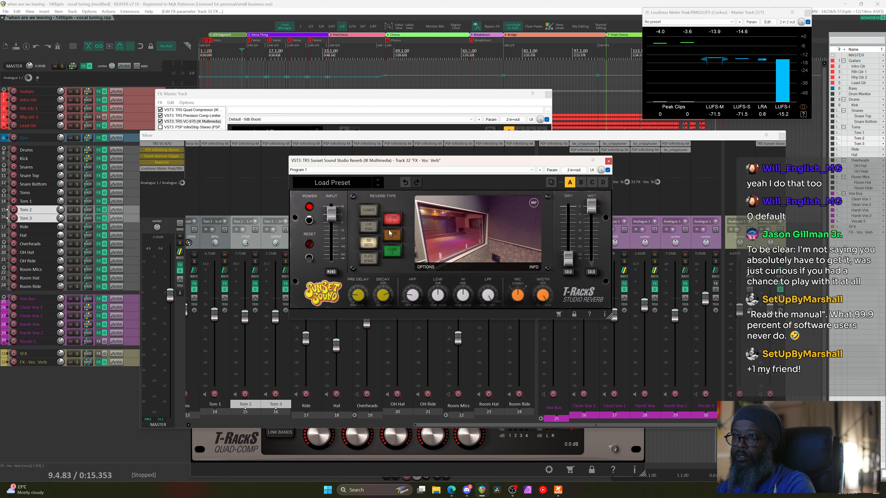
click(392, 234)
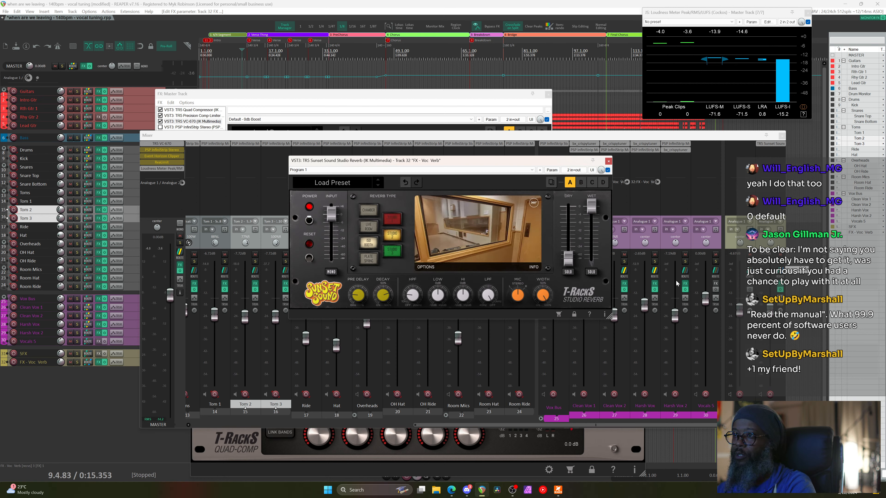
key(Escape)
Solo Harsh Vox and play the song back
click(652, 261)
key(space)
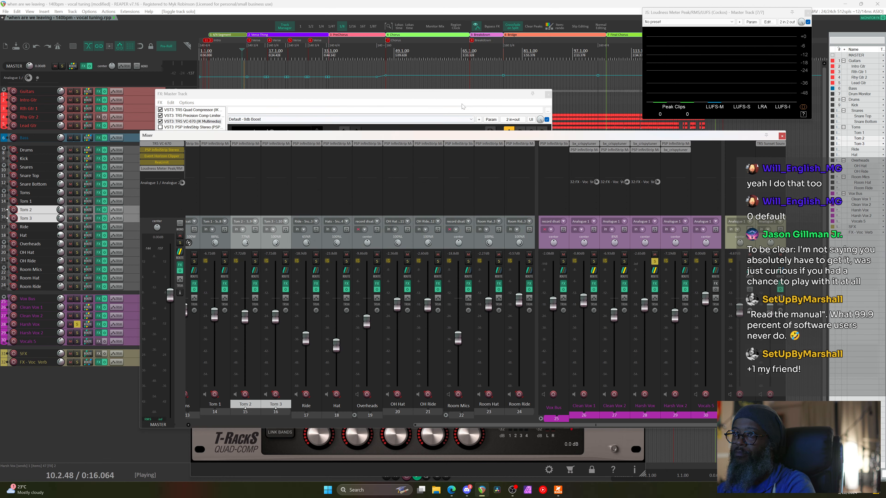
click(462, 96)
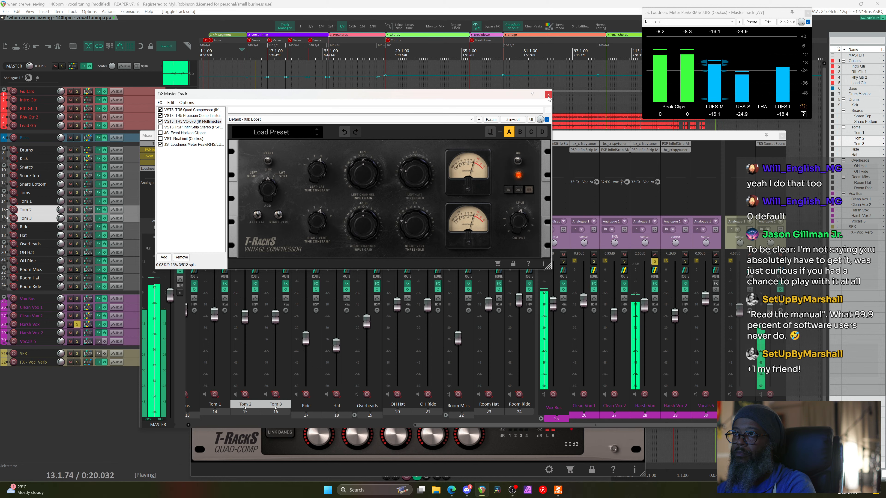
Close the master FX chain, check track 32's routing, stop playback and reopen its Sunset Sound reverb
key(Escape)
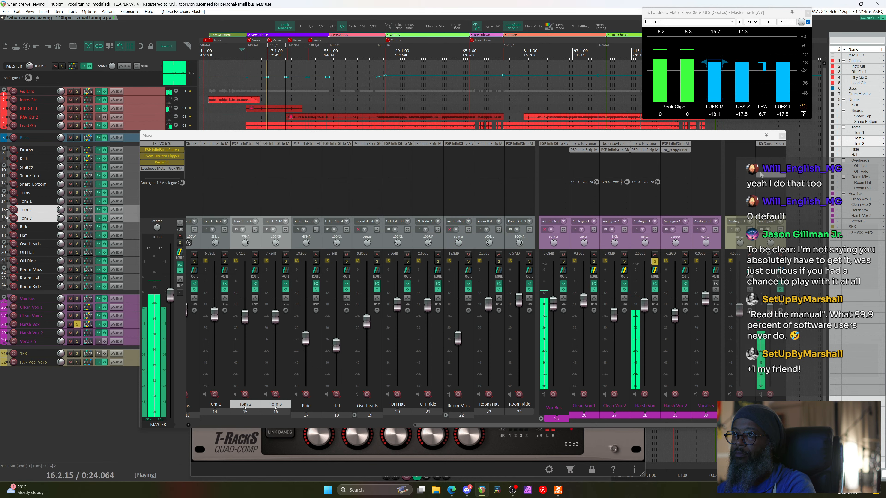
click(762, 144)
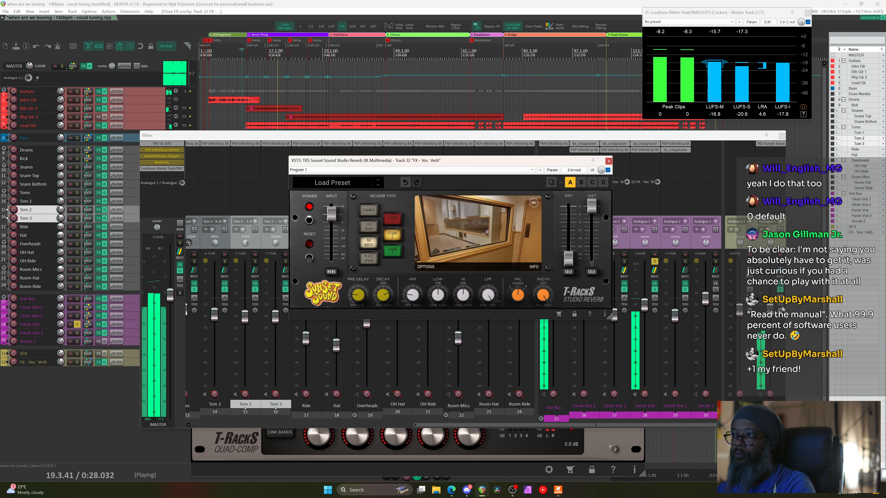
click(609, 160)
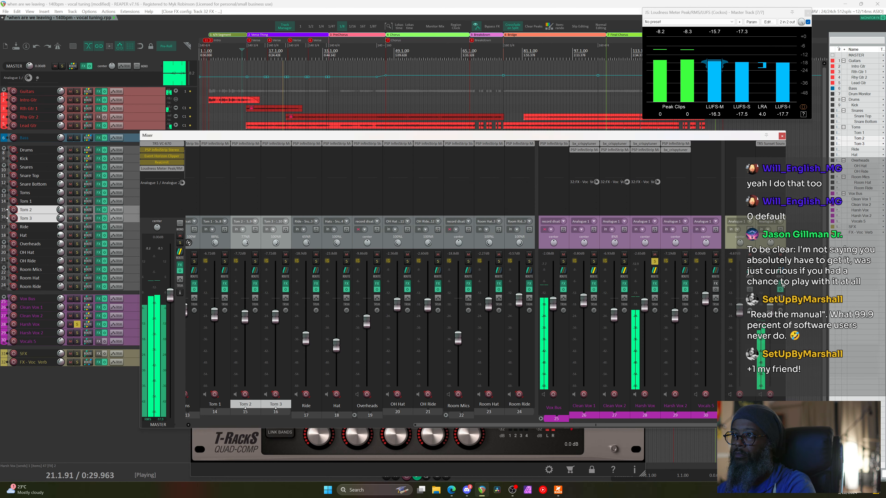
click(781, 276)
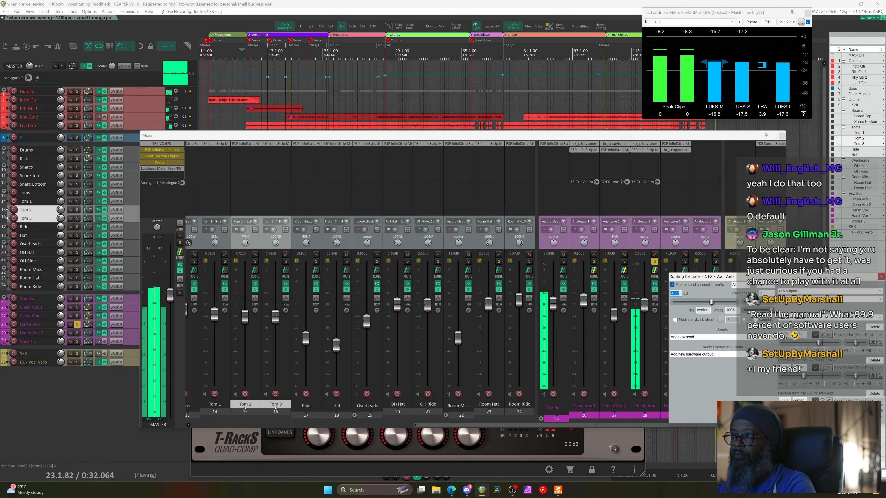
click(881, 277)
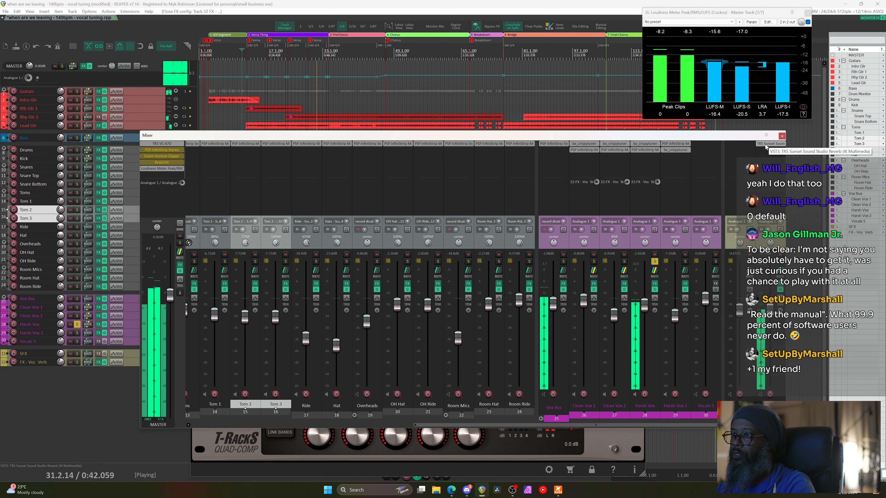
key(space)
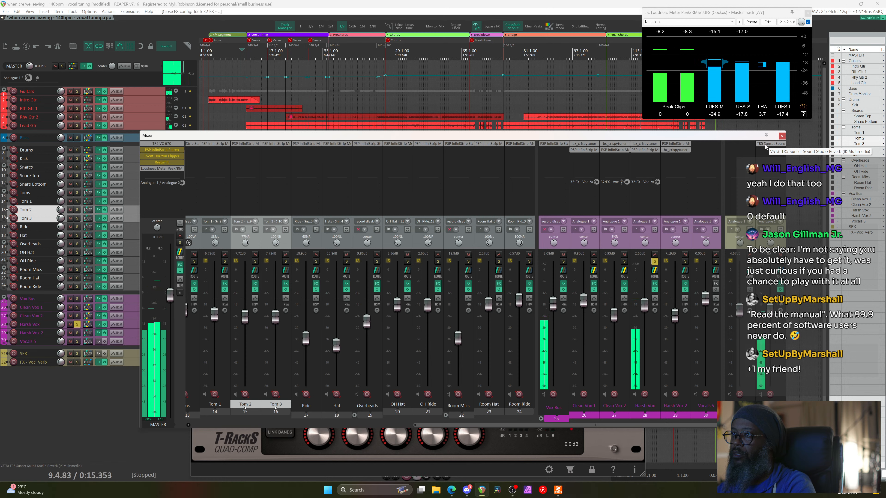
click(765, 144)
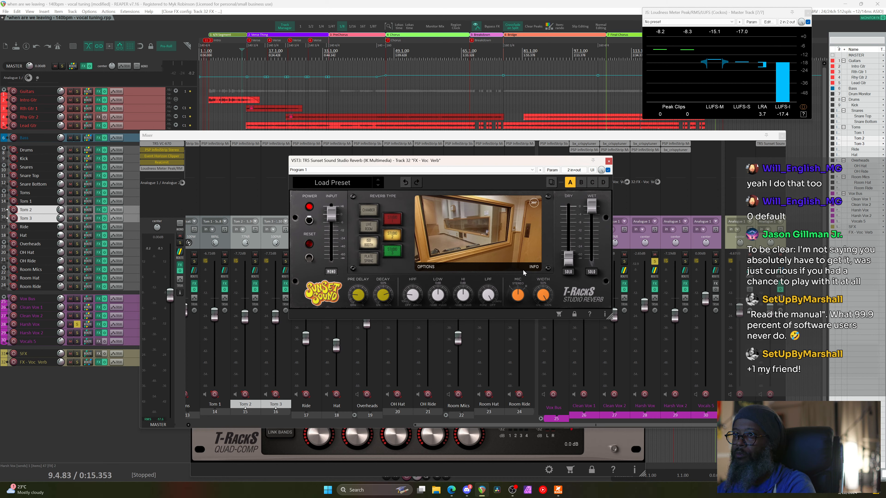
During playback, drop the TR5 Pre Delay to 73 ms and unsolo Harsh Vox
key(space)
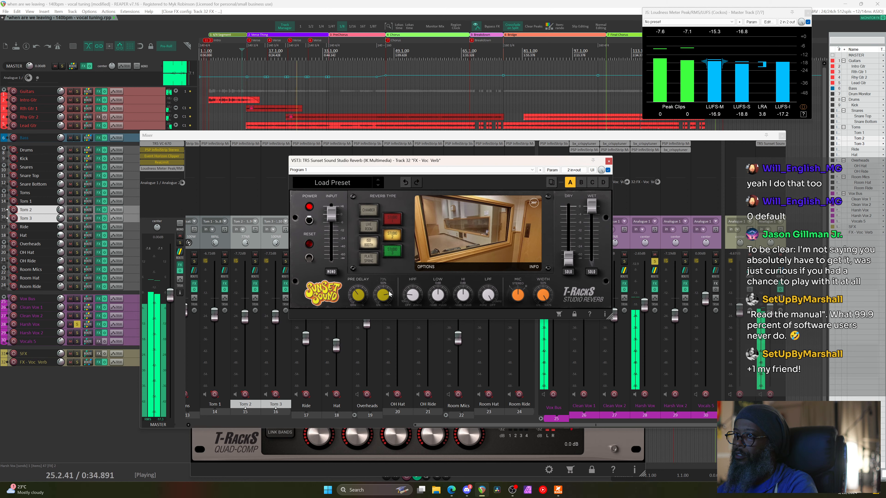
drag(359, 300, 361, 303)
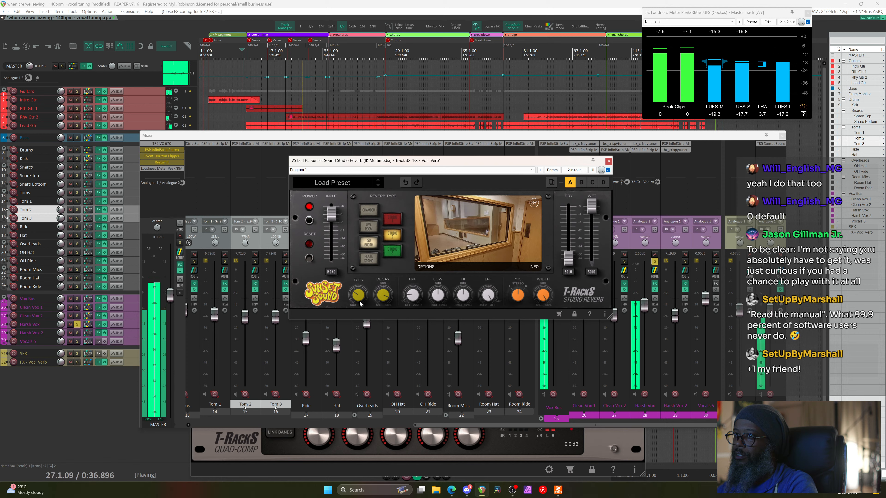
click(655, 262)
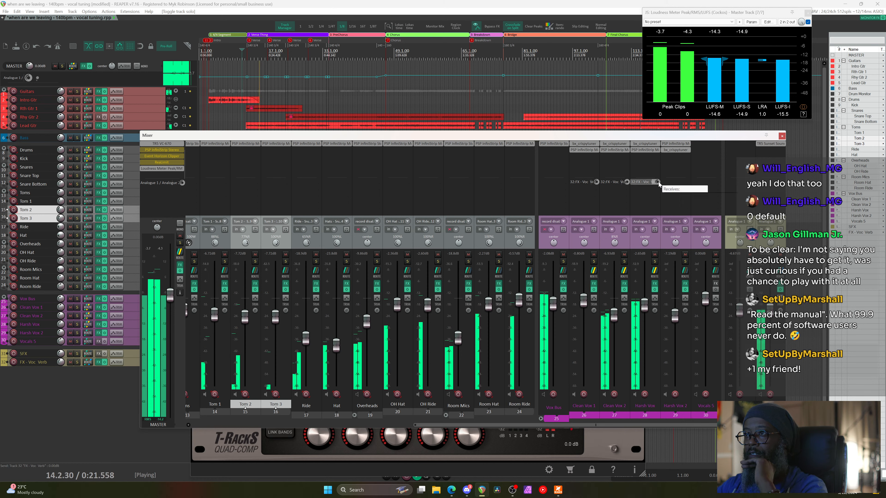
Set the Harsh Vox reverb send to about -0.85 dB and raise Clean Vox 2's from -18.4 to -16.4 dB
drag(658, 182, 658, 187)
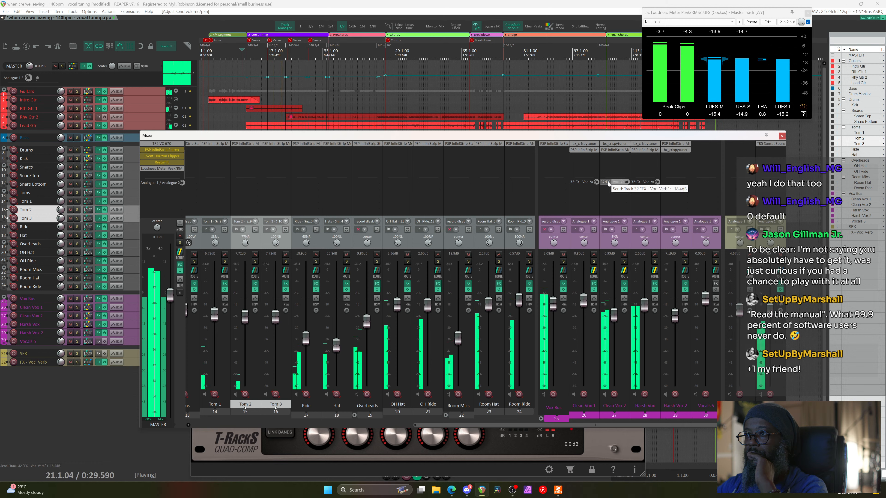
drag(607, 184, 626, 183)
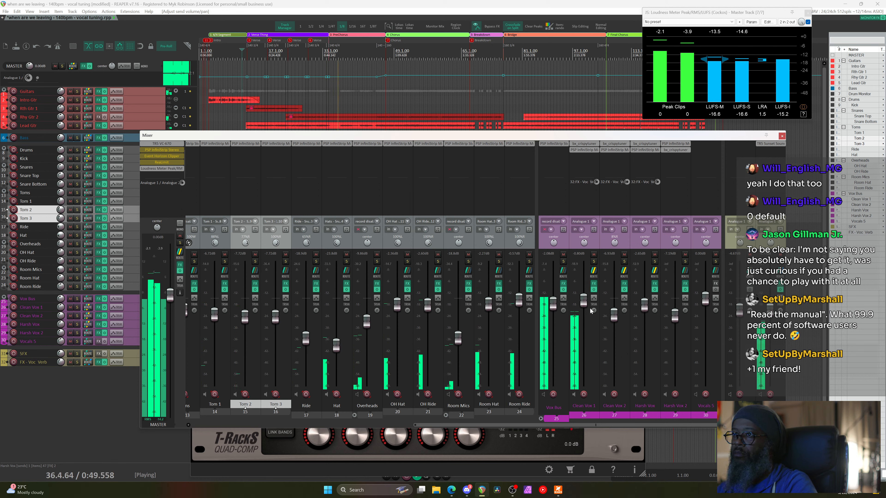
Add a Saturator to Clean Vox 1's PSP InfiniStrip with Tape 2 shape and smooth 48, then stop playback
click(584, 150)
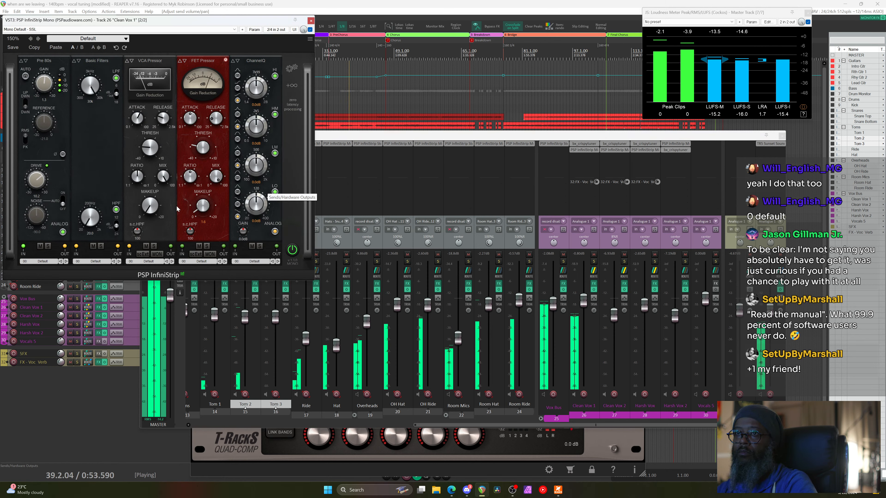
click(289, 86)
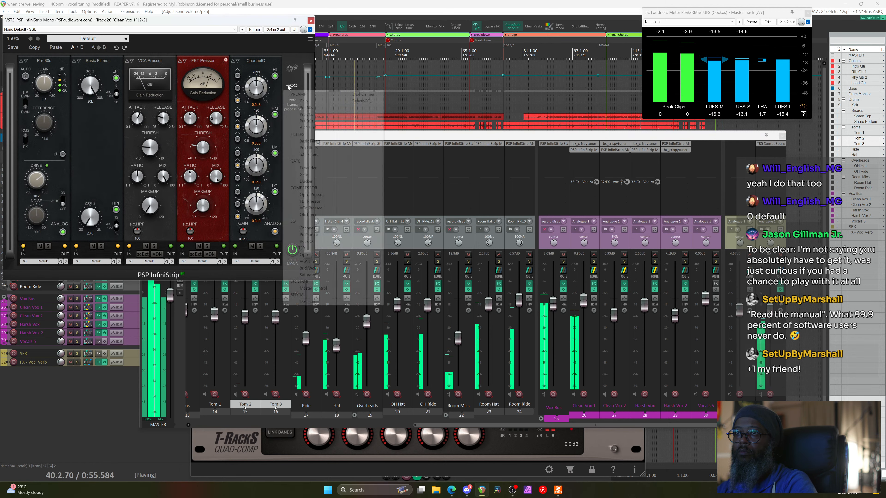
click(322, 274)
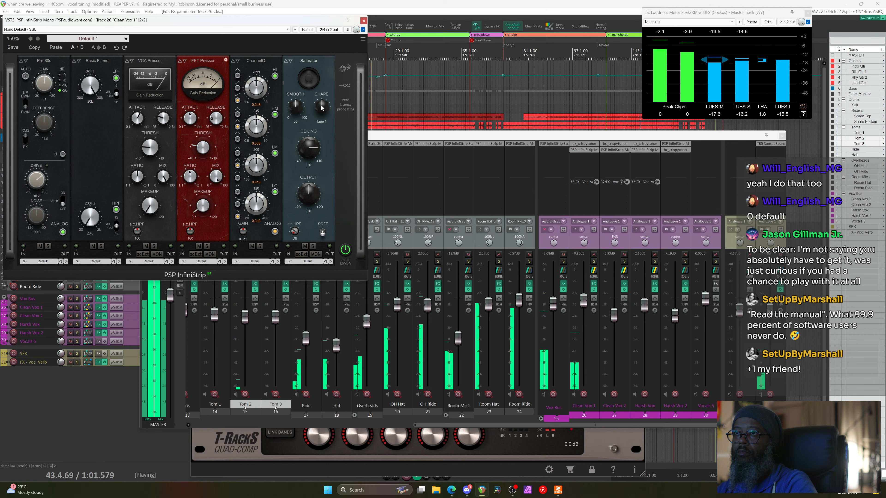
scroll(322, 108, up, 1)
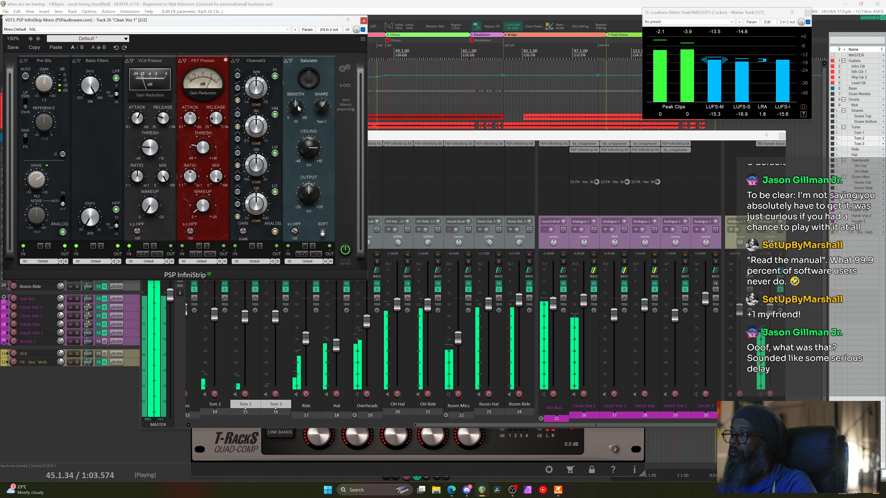
scroll(298, 106, down, 2)
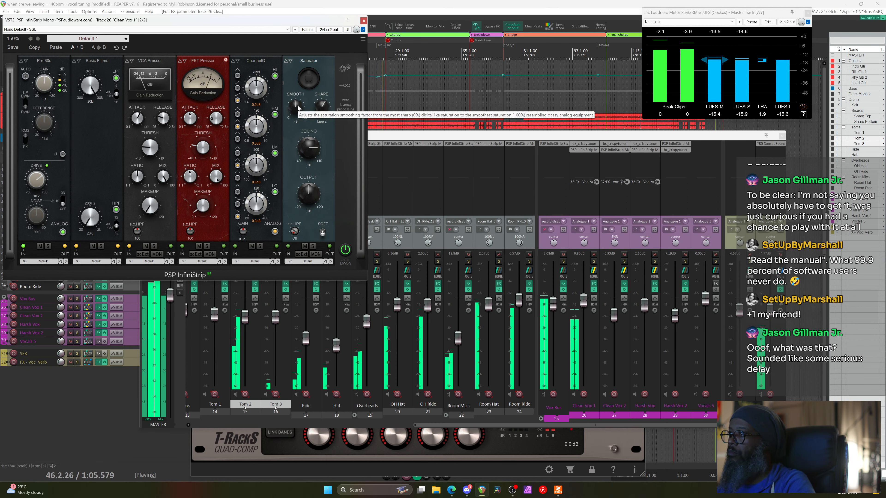
key(space)
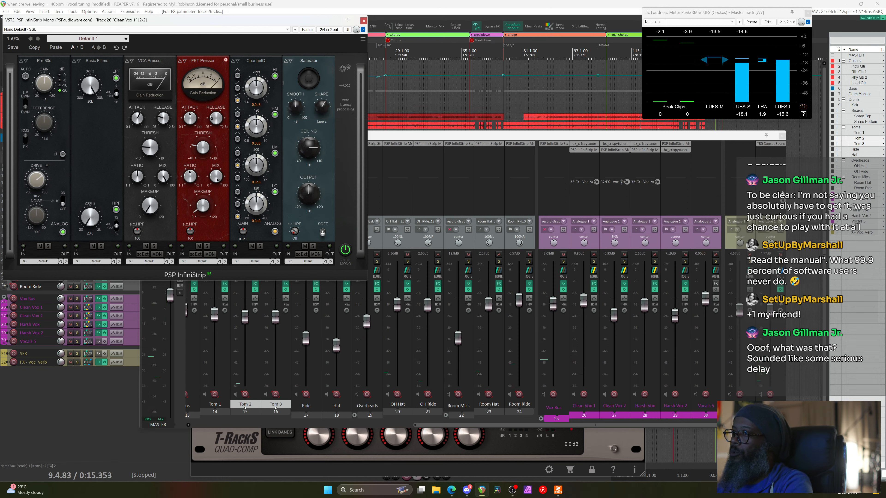
click(773, 139)
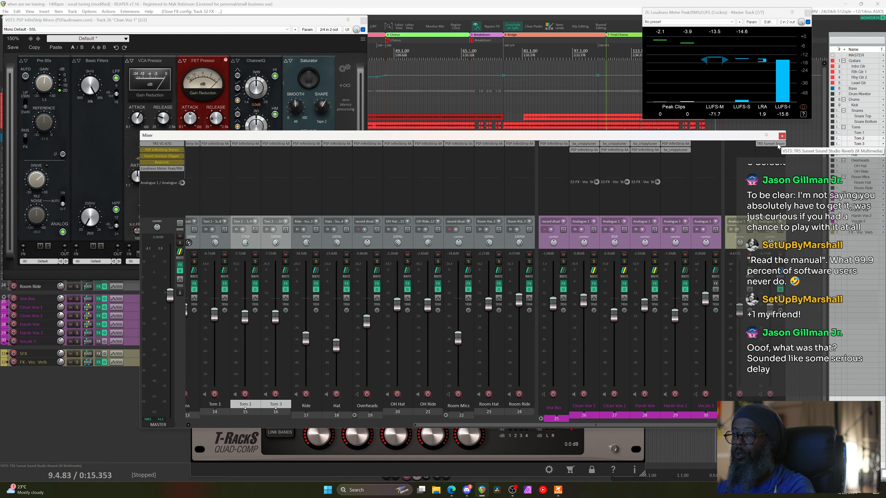
Open track 32's TR5 Sunset Sound reverb, view its room info and photo, and enlarge the window
click(771, 144)
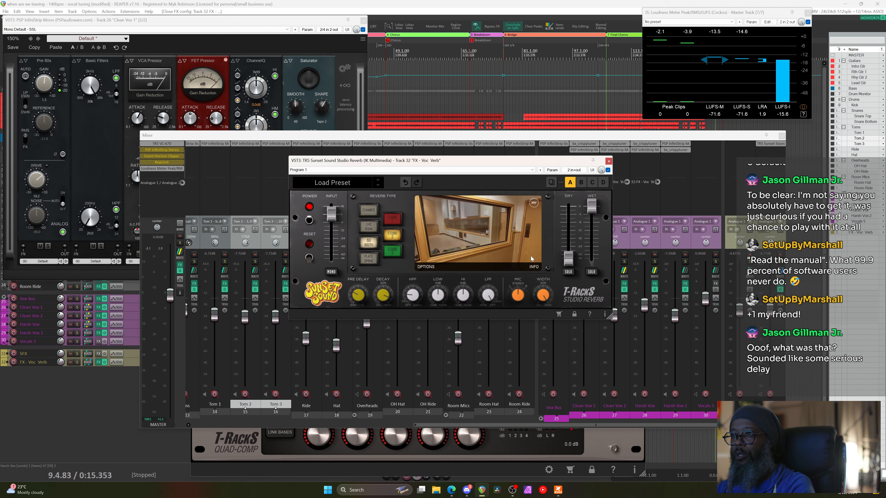
click(534, 268)
click(535, 206)
drag(492, 220, 563, 189)
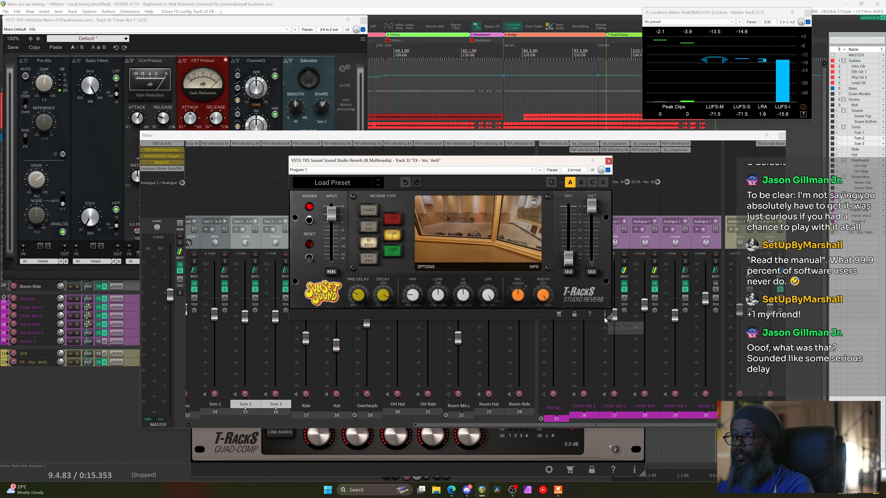
drag(609, 317, 881, 443)
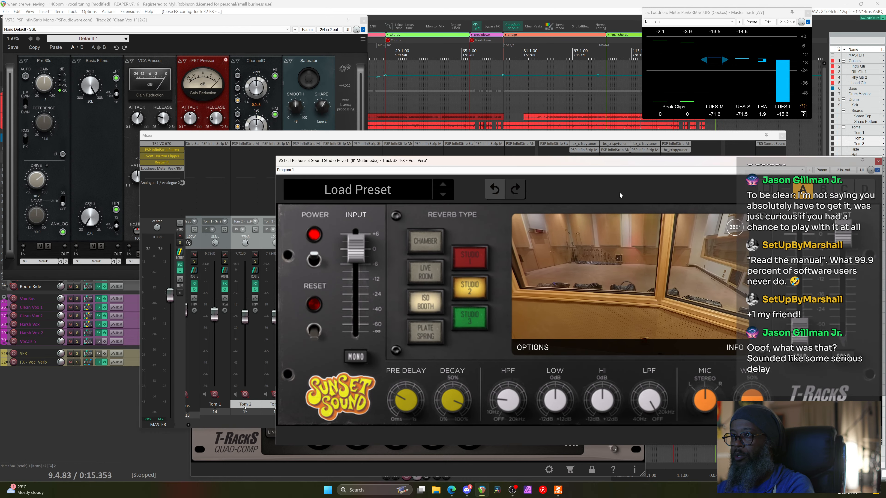
Move and enlarge the TR5 window, then switch the reverb to the Studio 3 room
drag(617, 166, 367, 59)
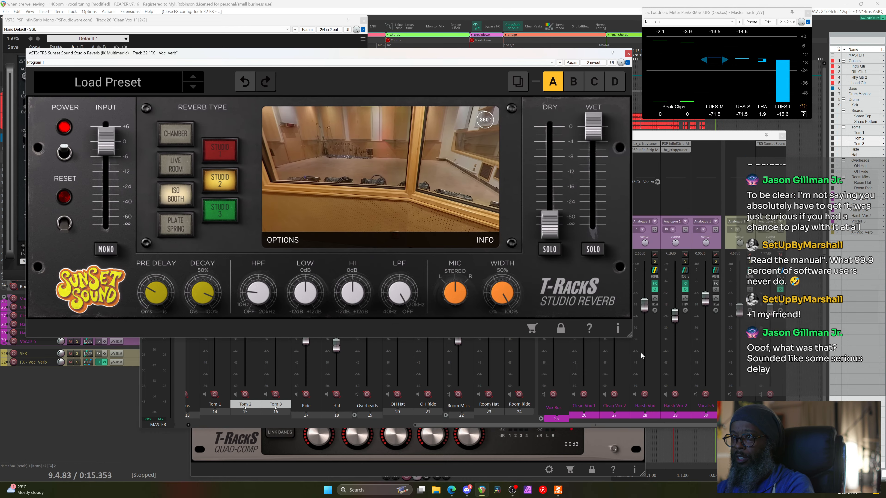
drag(630, 339, 747, 394)
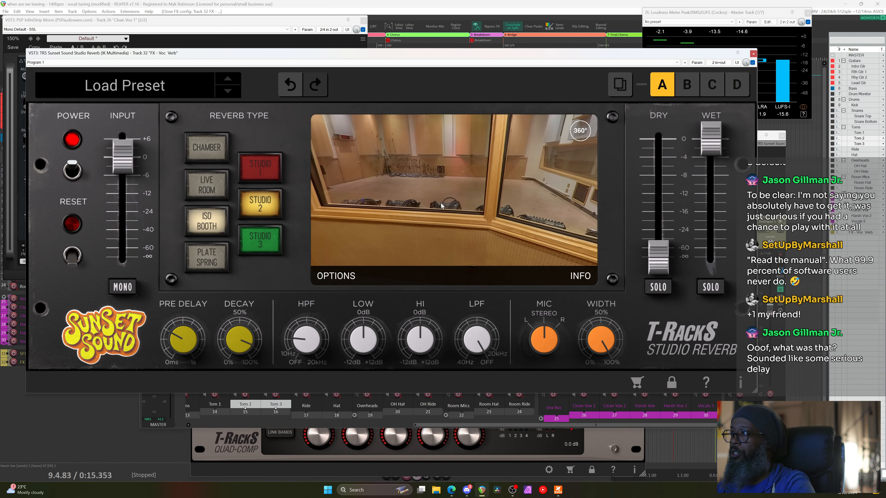
drag(442, 206, 379, 181)
click(271, 242)
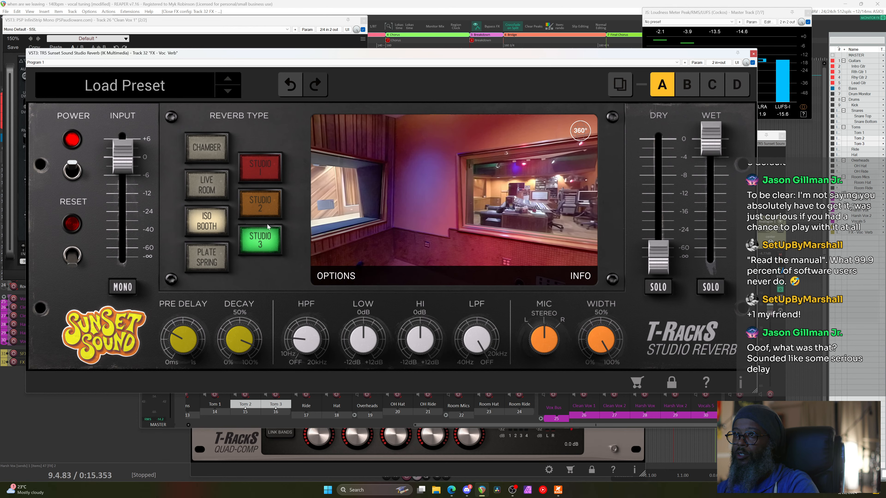
drag(380, 227, 500, 134)
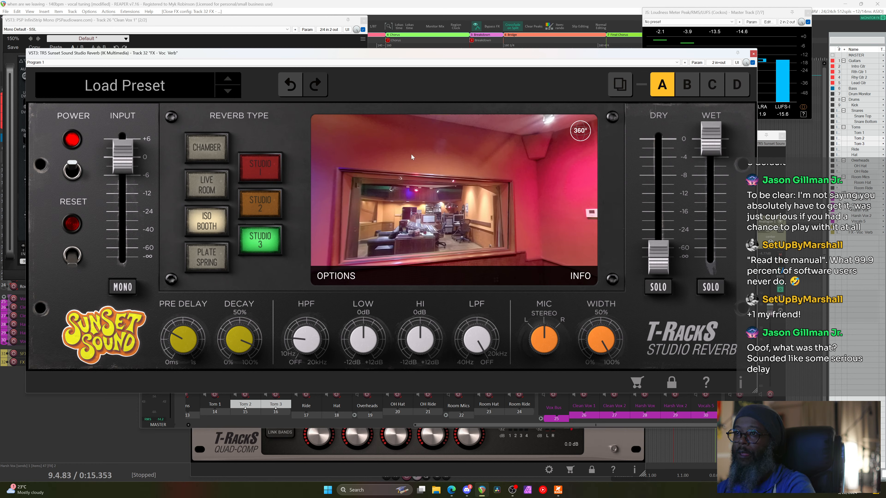
click(400, 3)
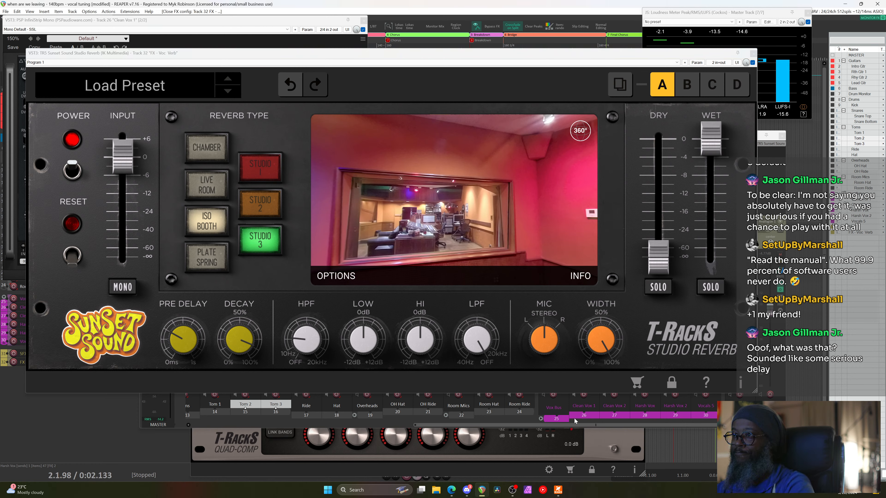
Solo the Vox Bus in the mixer and start playback
click(554, 422)
click(564, 262)
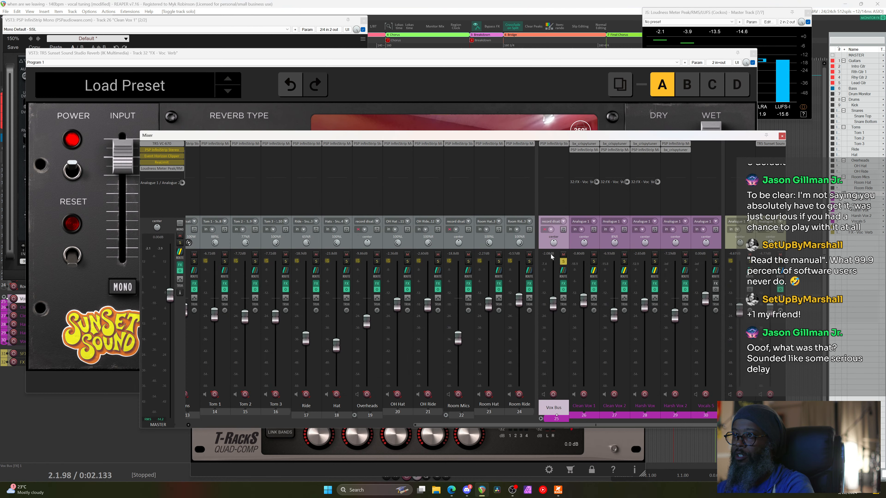
click(570, 4)
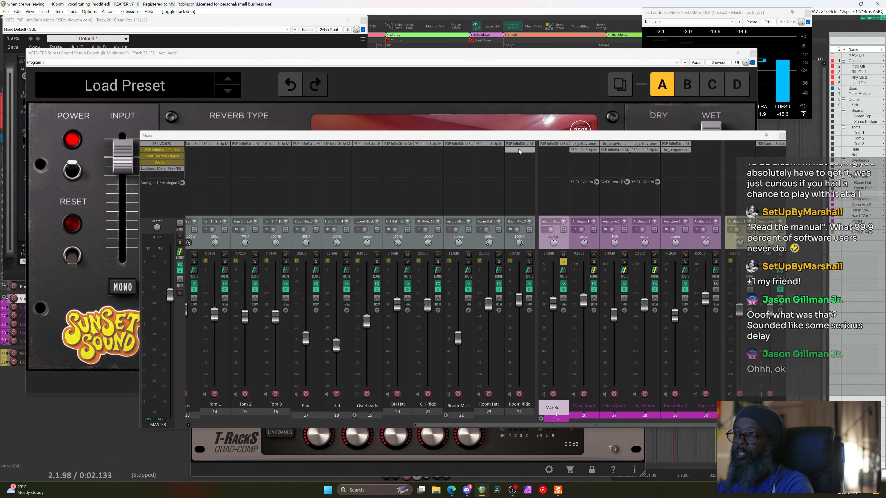
key(space)
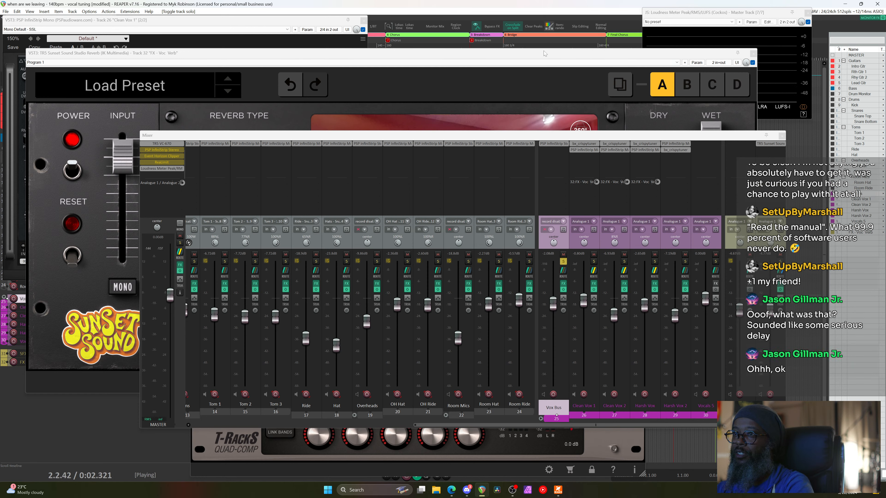
Audition the plate, spring and chamber reverb types, trying the Studio 2 chamber room
click(417, 56)
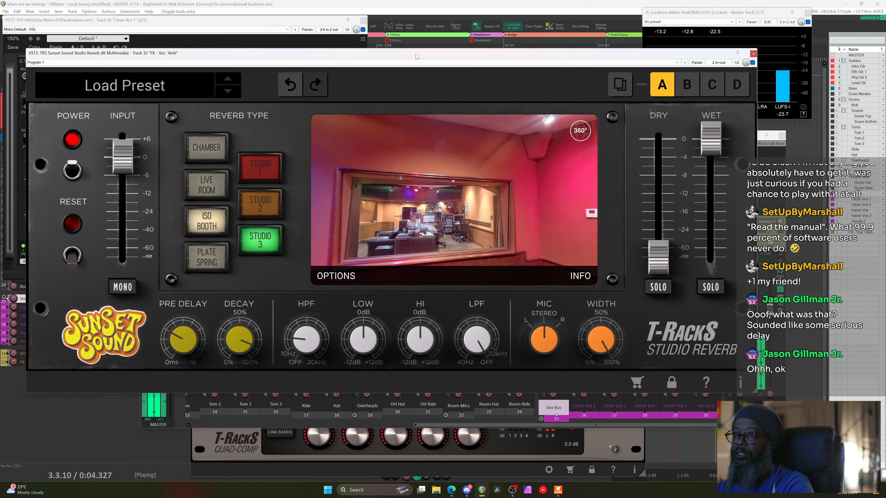
click(217, 260)
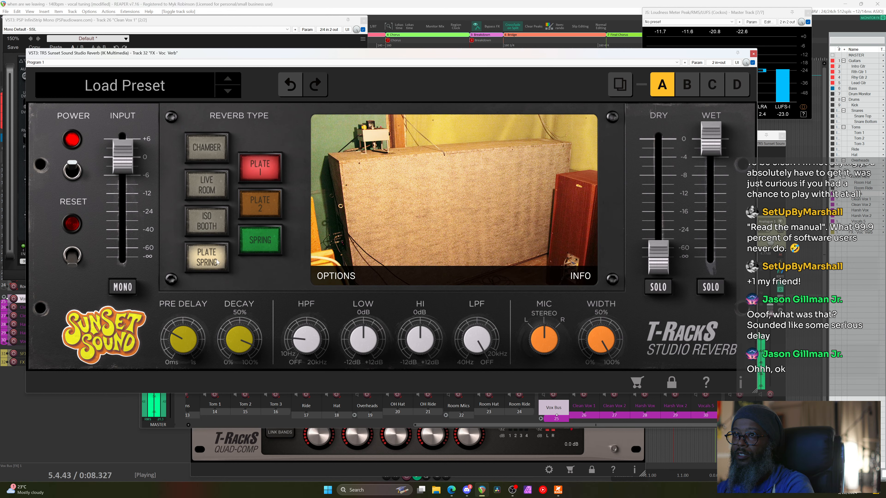
click(210, 155)
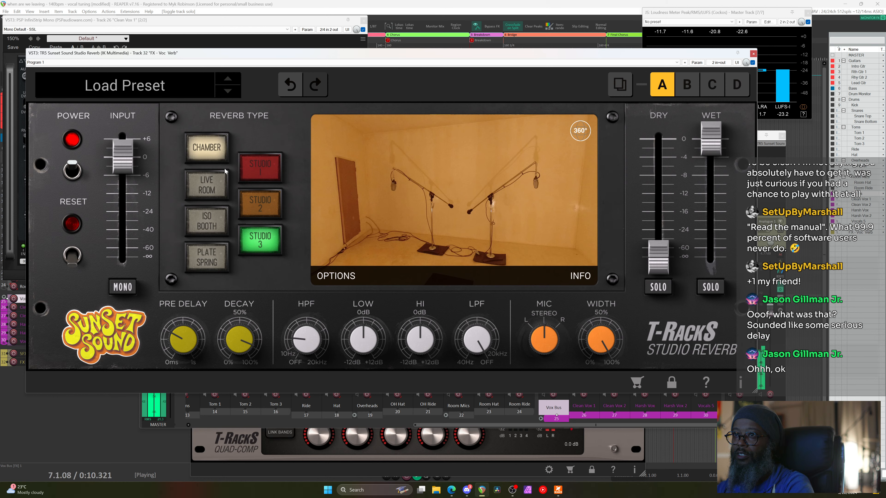
drag(389, 206, 455, 222)
click(265, 206)
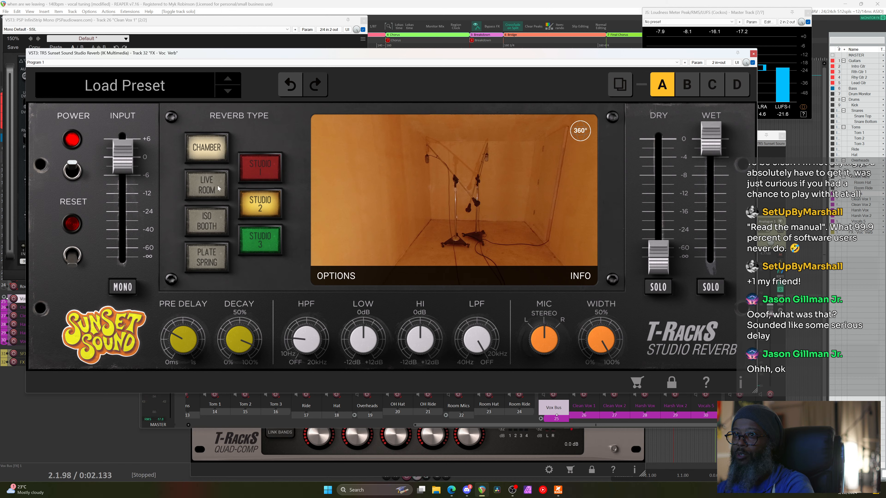
Compare Live Room Studios 1-3, settle on Studio 3, and close the reverb window
click(207, 186)
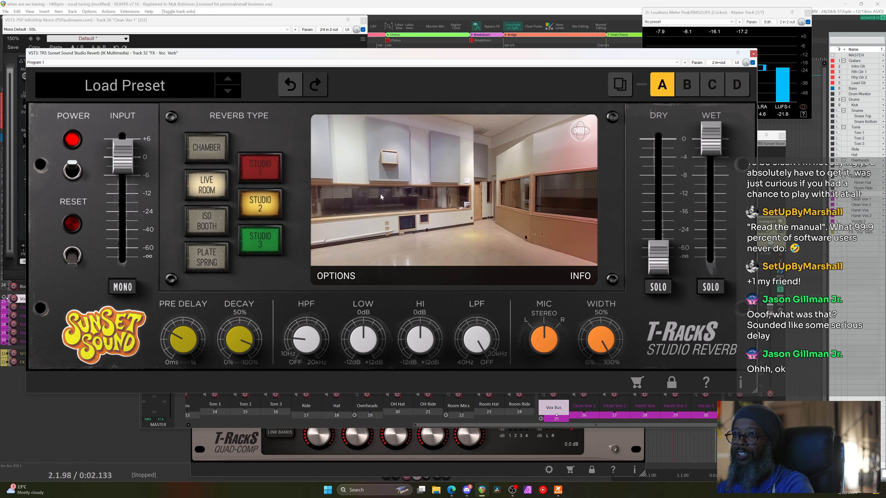
key(space)
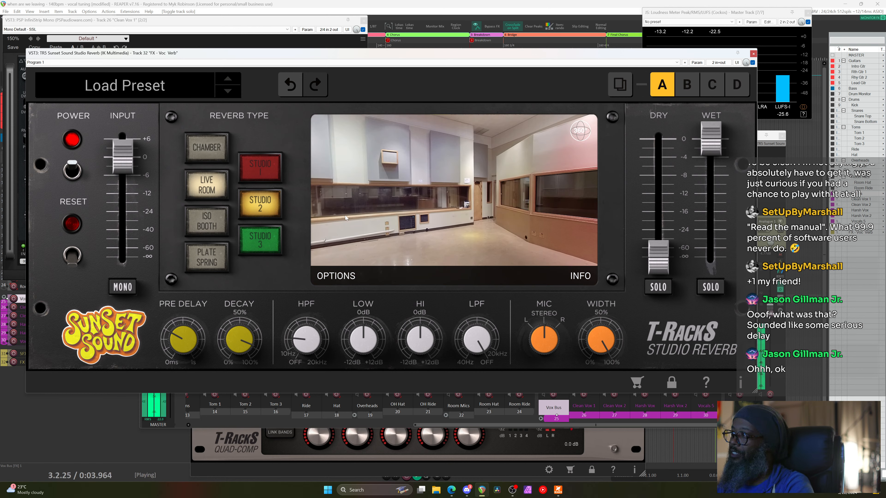
drag(353, 224, 436, 171)
click(264, 177)
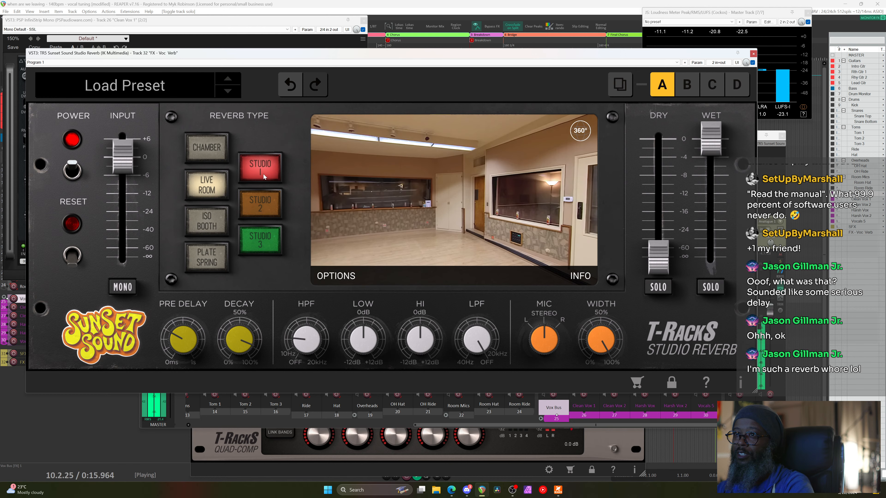
drag(386, 209, 499, 225)
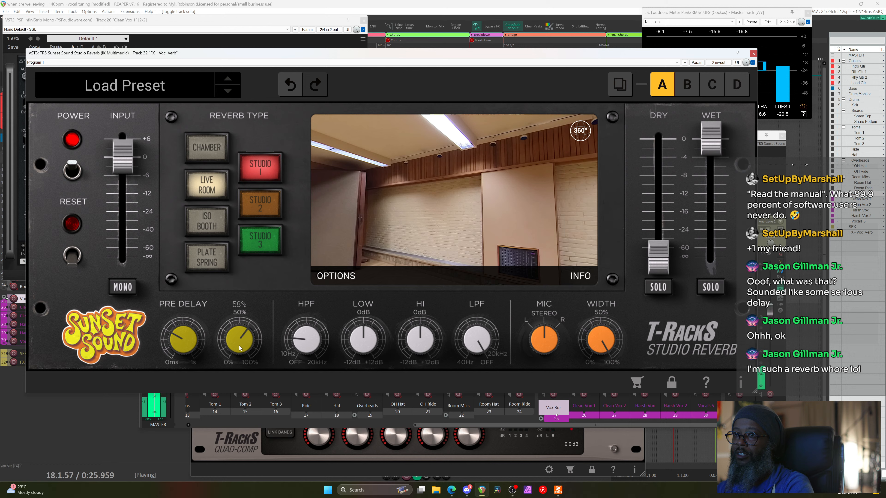
click(260, 204)
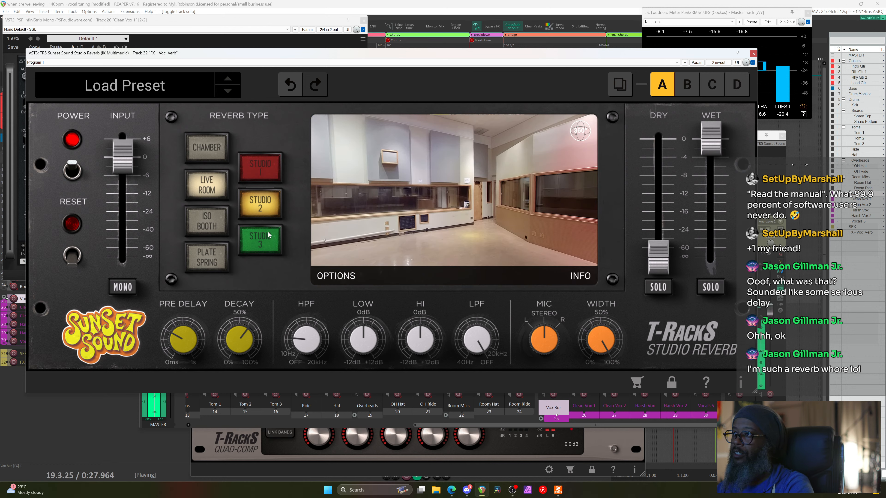
click(271, 249)
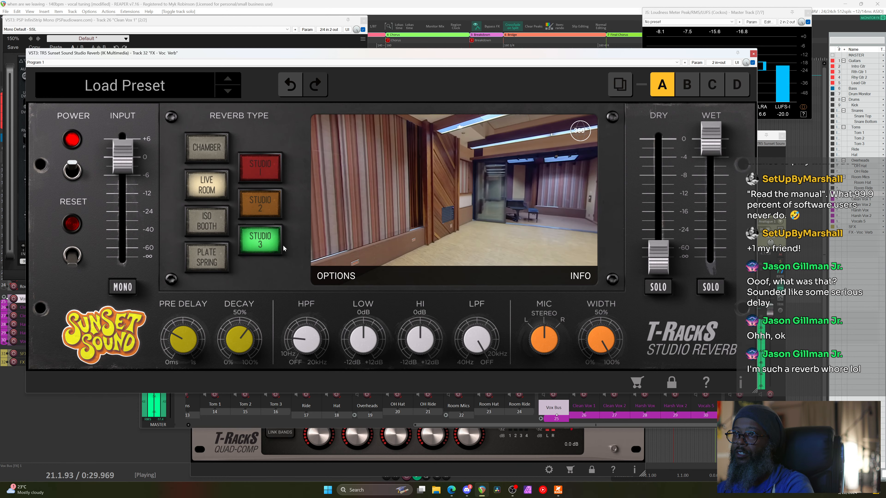
drag(380, 244, 402, 197)
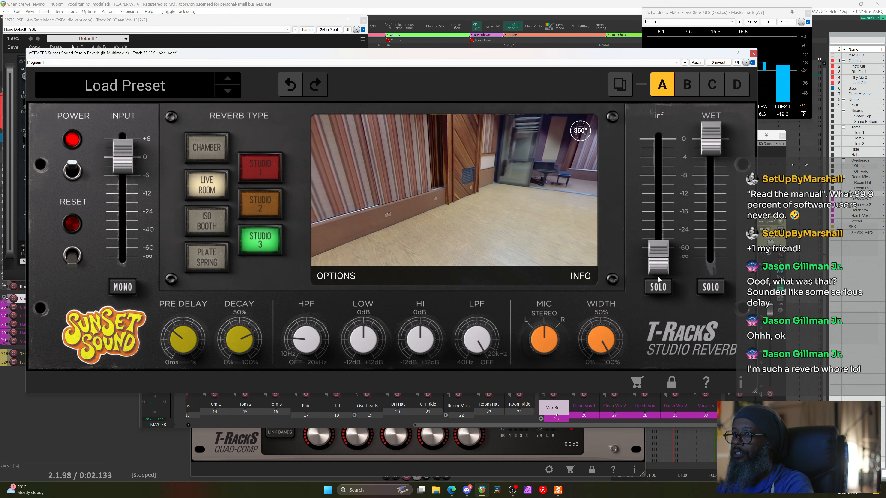
click(754, 55)
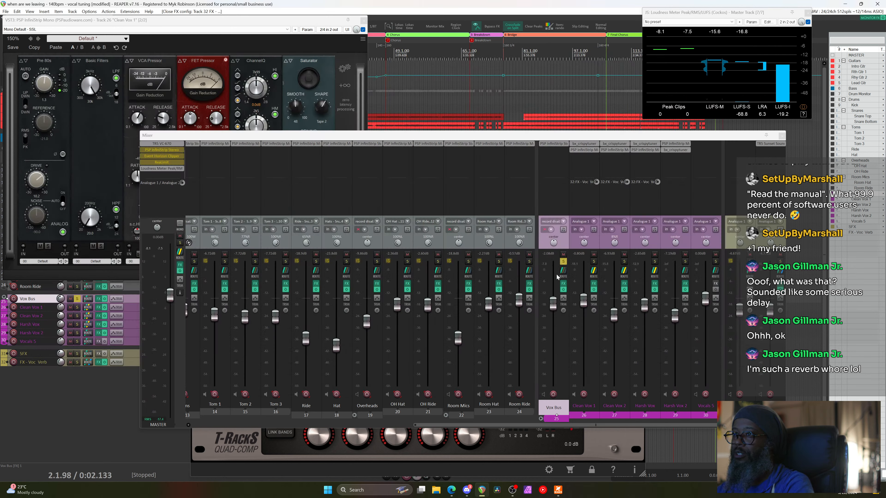
Unsolo the Vox Bus, play the full mix, close the old InfiniStrip and open Vox Bus's PSP InfiniStrip
click(563, 261)
key(space)
click(363, 22)
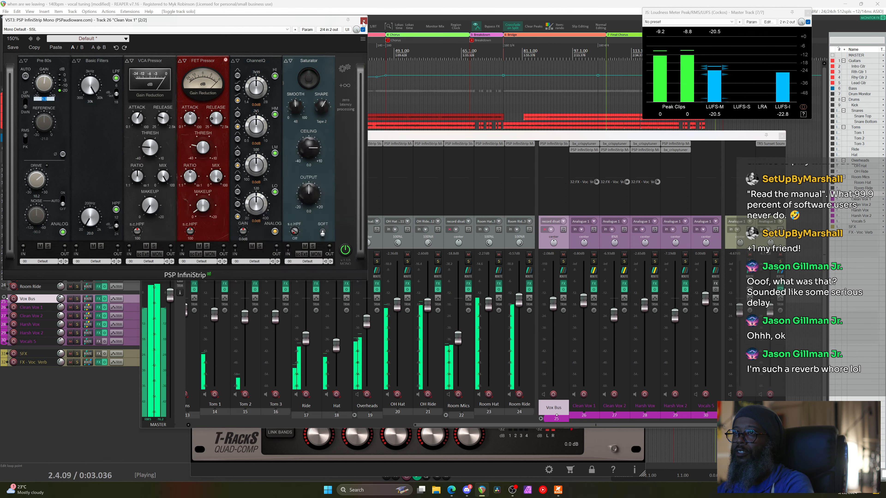
click(364, 22)
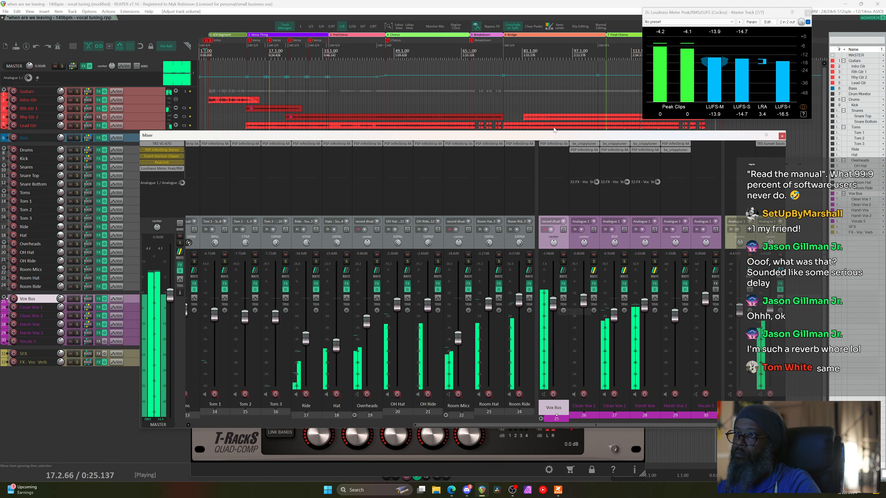
click(553, 144)
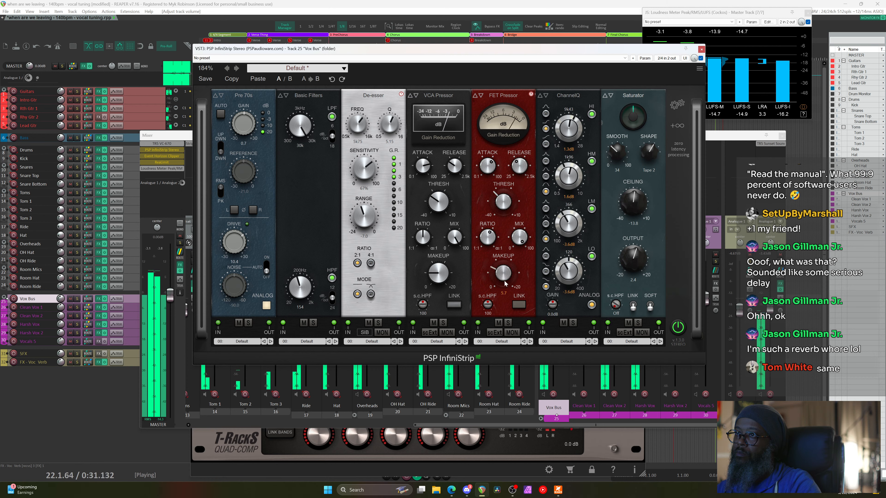
Set InfiniStrip FET makeup 5.9, VCA makeup 5.4 and Saturator output about 4.3, stop playback, close the window
drag(505, 283, 505, 281)
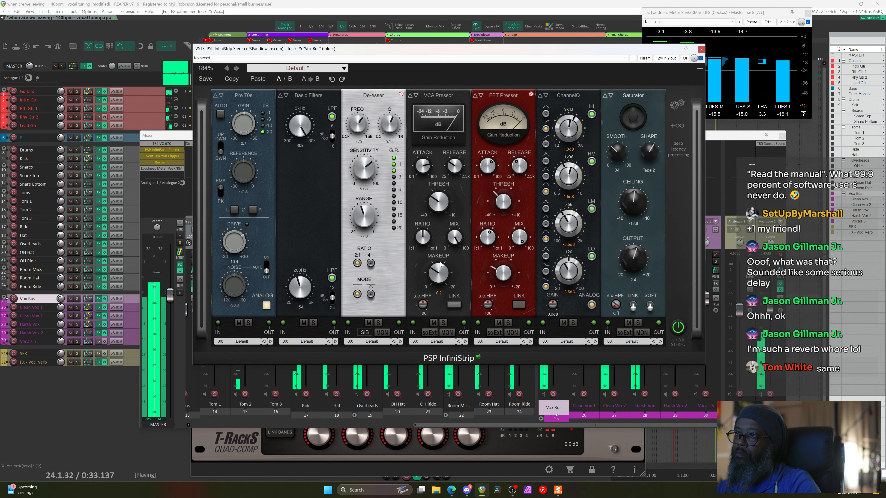
drag(442, 269, 441, 271)
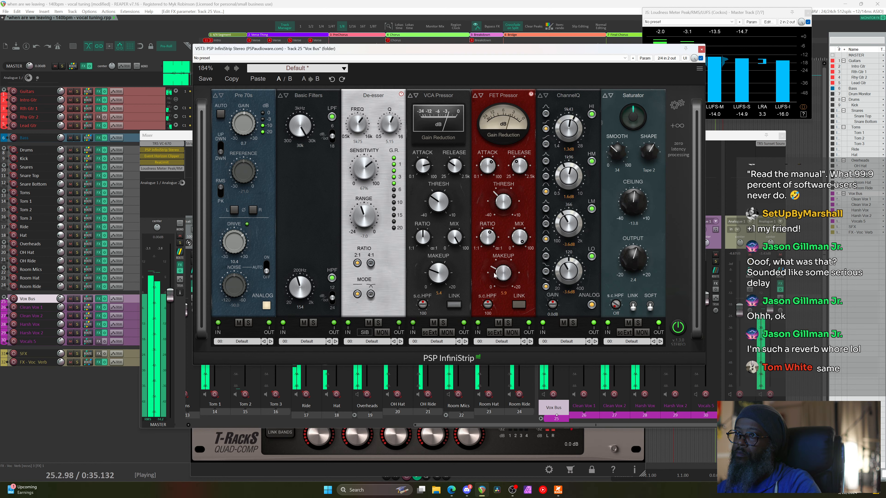
drag(629, 269, 634, 262)
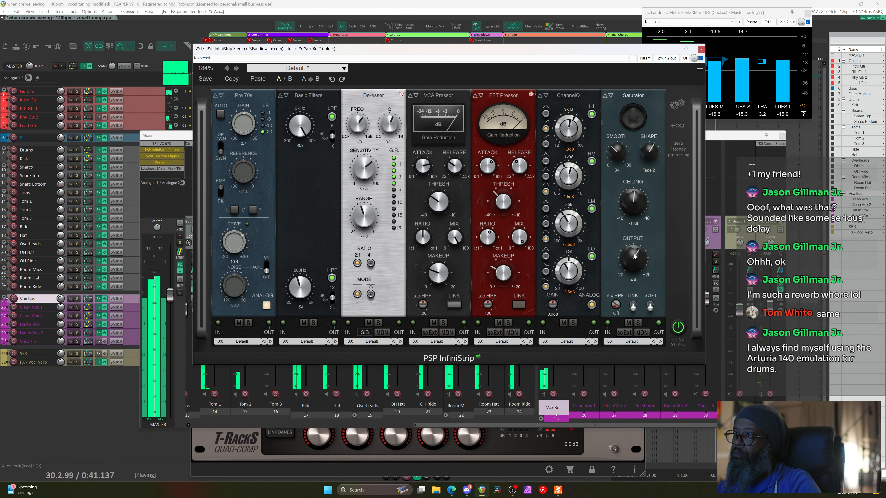
key(space)
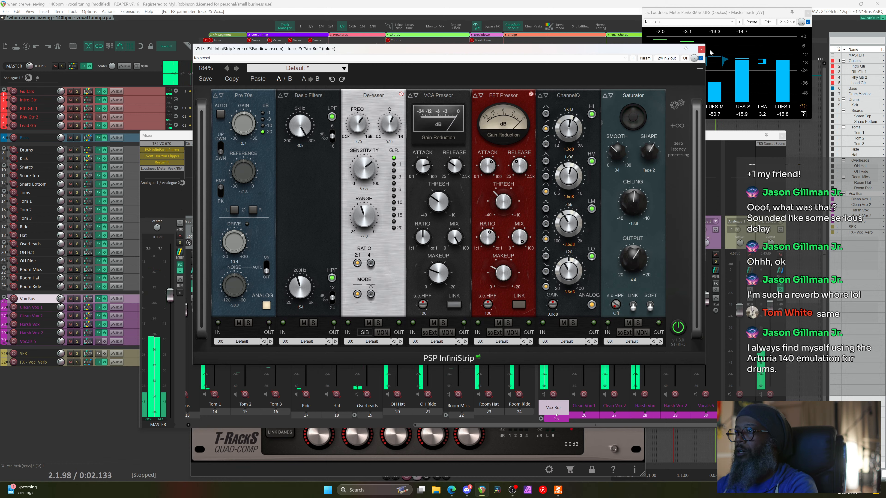
click(701, 48)
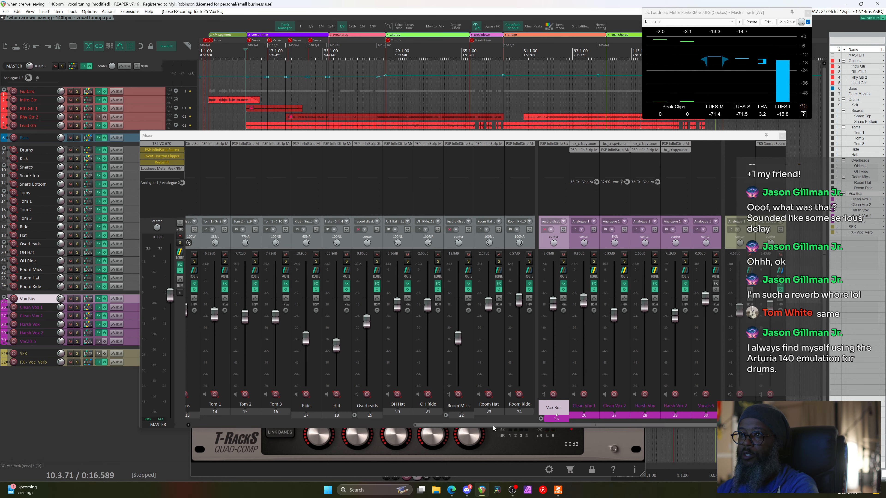
Play the mix with Room Mics raised to -6.51 dB, then bring it back to -18.8 dB
drag(493, 426, 303, 293)
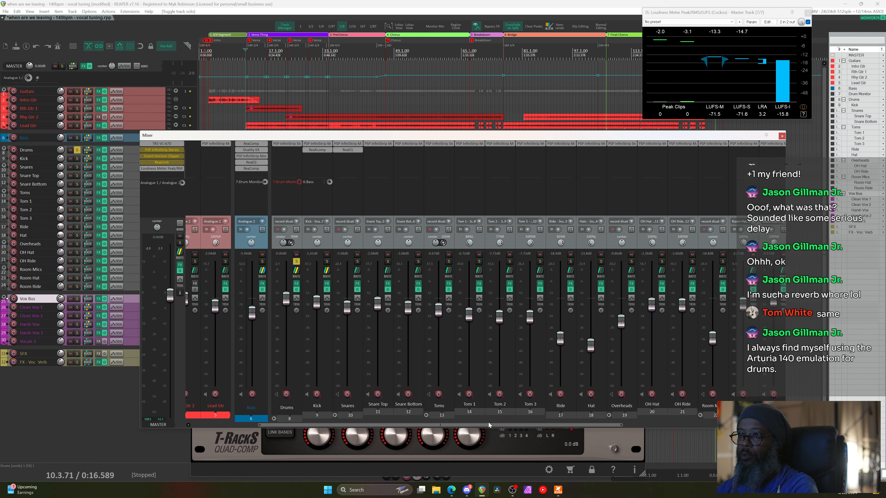
drag(489, 424, 585, 427)
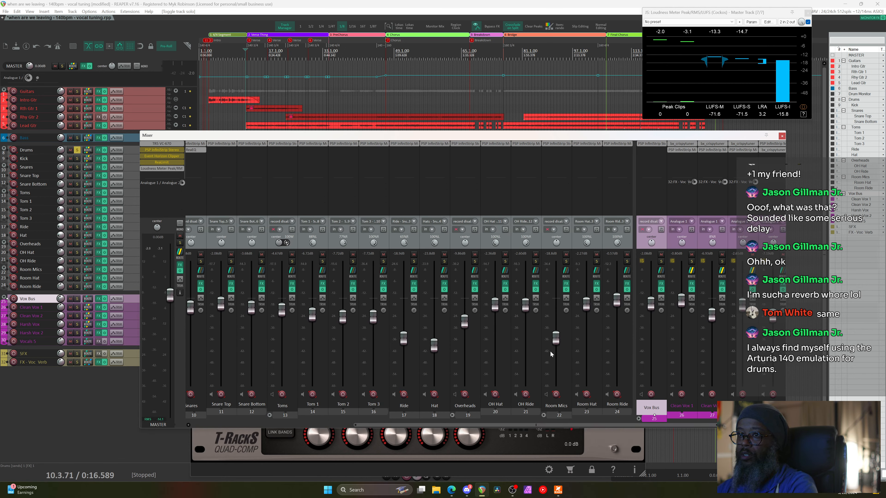
mouse_move(555, 350)
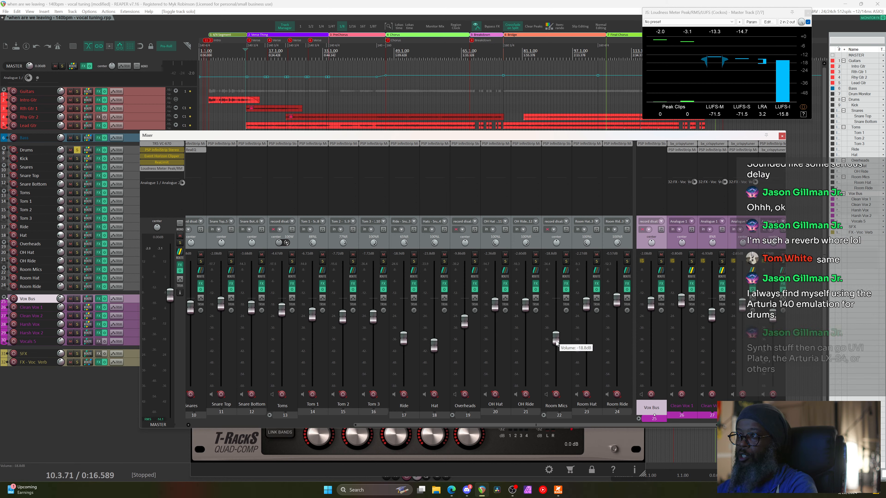
key(space)
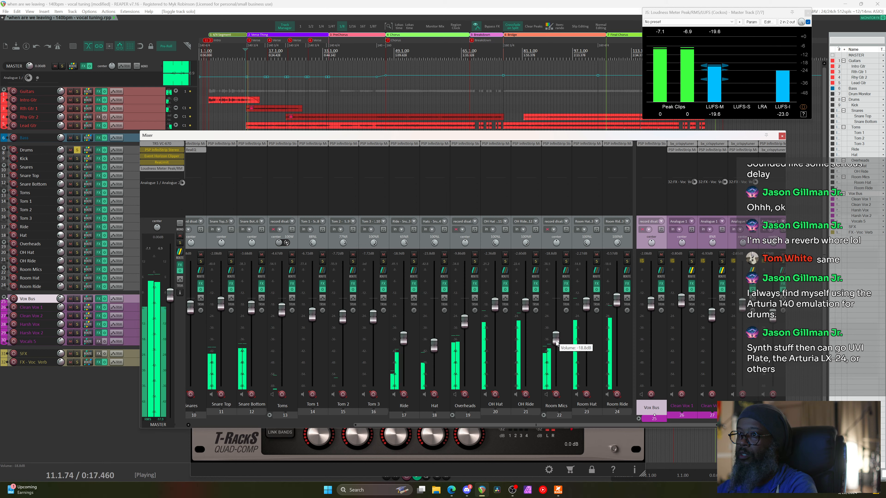
drag(556, 342, 554, 303)
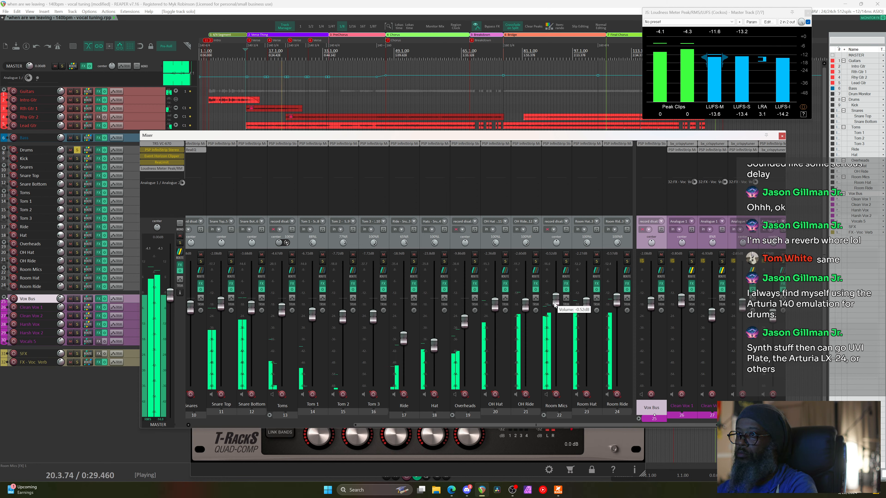
drag(555, 303, 555, 323)
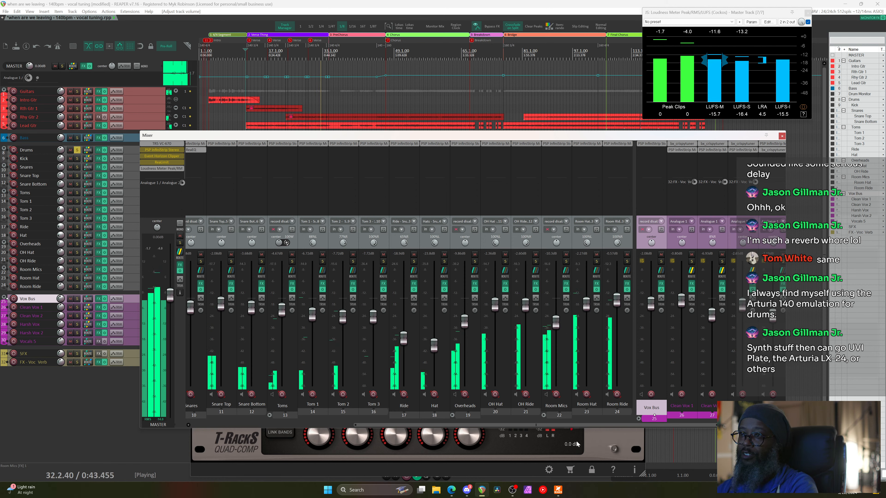
drag(578, 424, 415, 425)
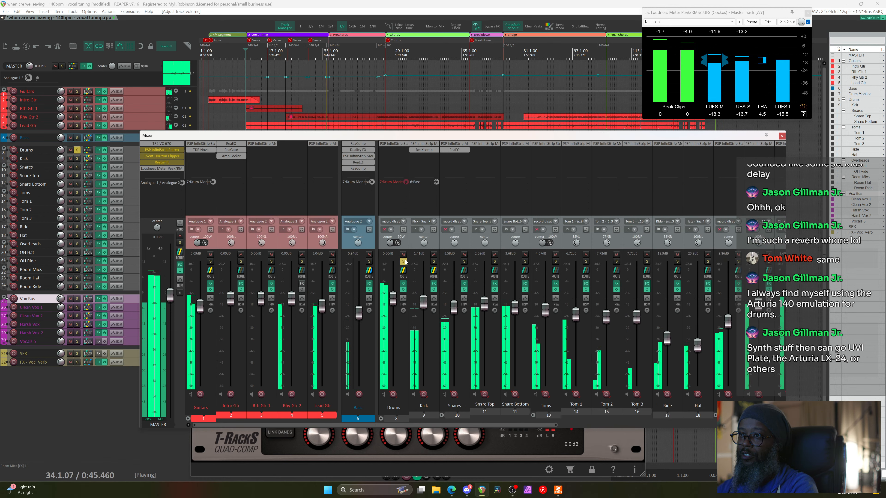
Unsolo Drums, restart playback, lower Room Mics to about -12.5 dB, then stop playback
click(404, 261)
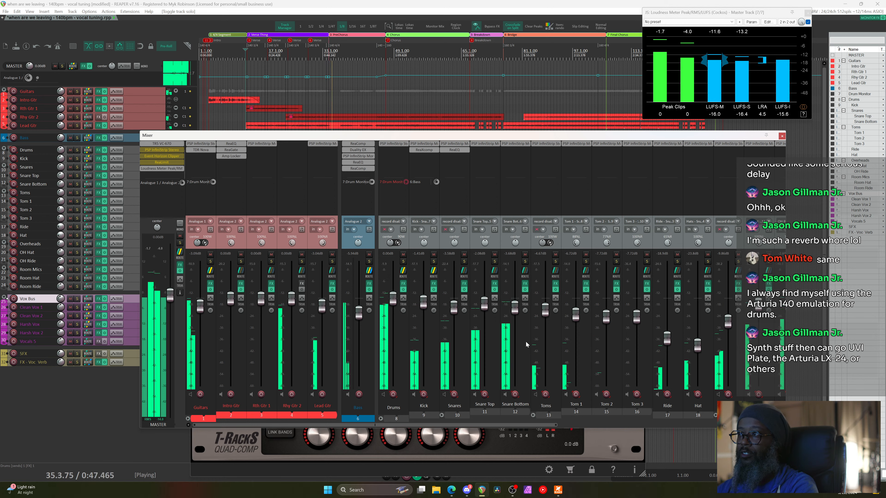
key(space)
key(space)
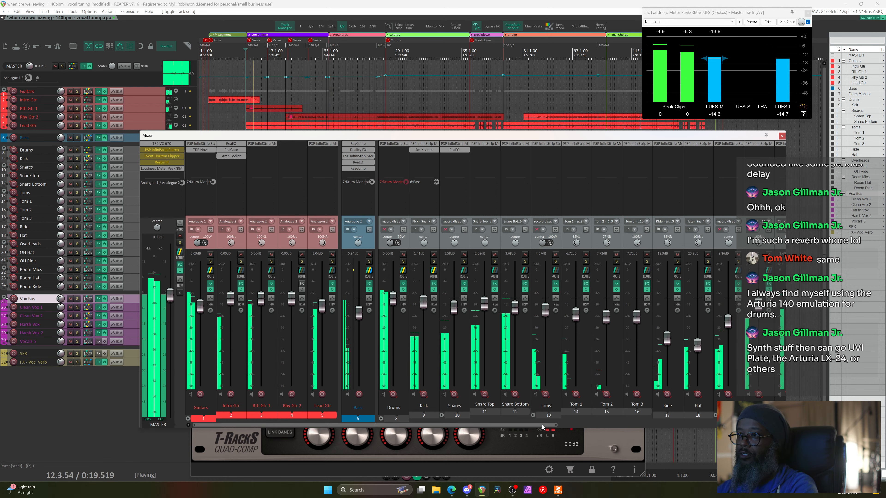
drag(542, 425, 694, 426)
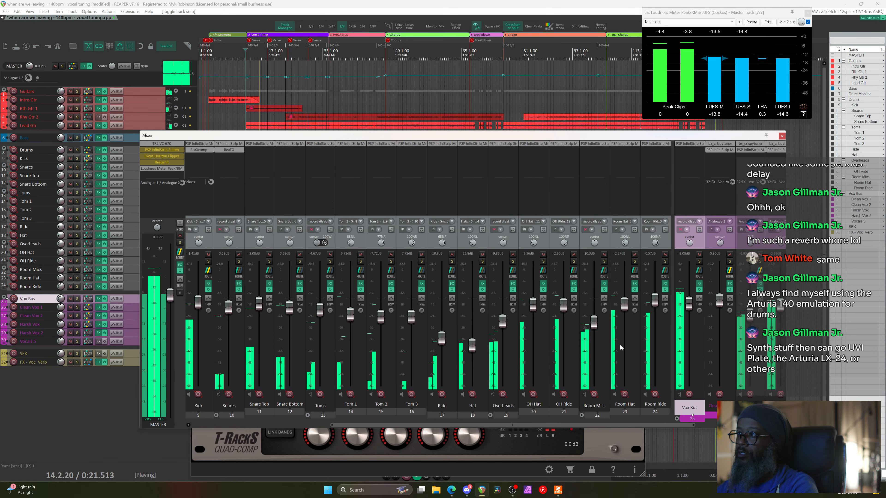
mouse_move(595, 325)
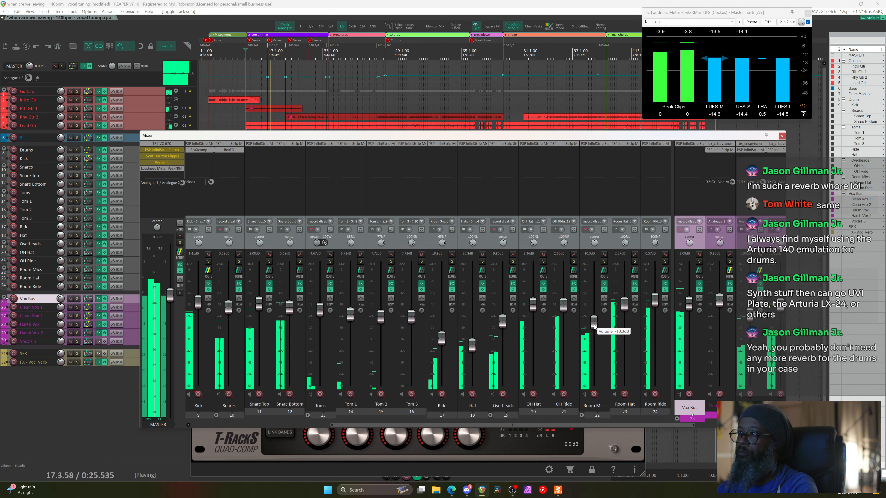
drag(594, 326, 595, 331)
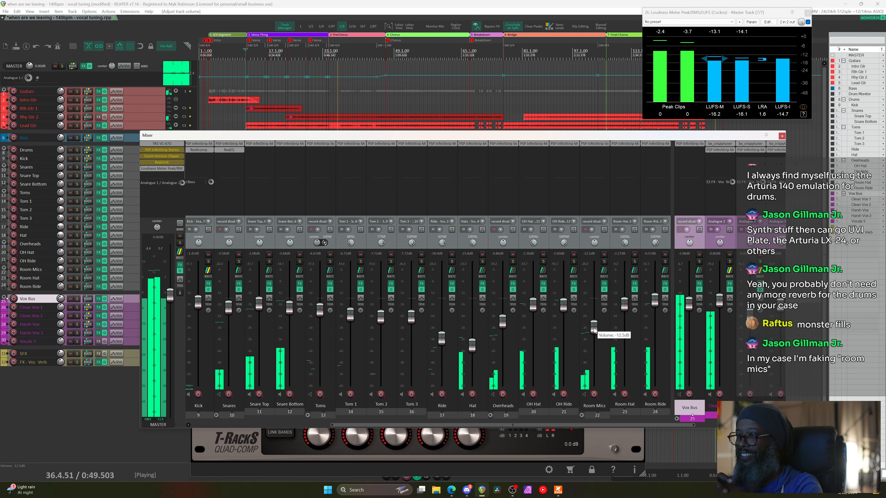
key(space)
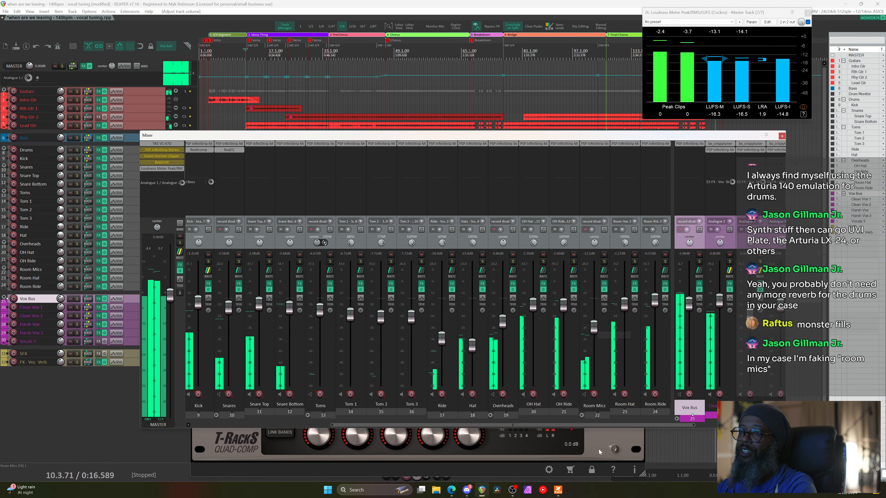
drag(580, 425, 663, 425)
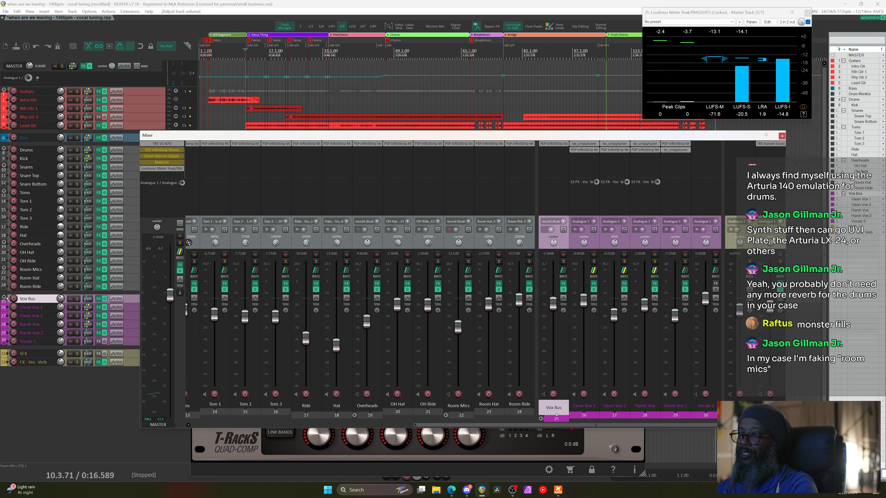
Insert a new track FX - Vox Delay at the project end and add ReaDelay (Cockos) to it
right_click(755, 162)
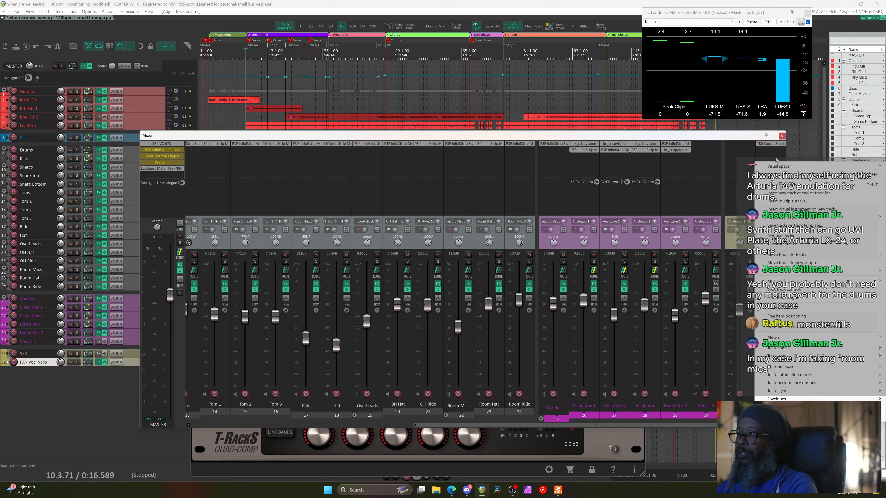
click(785, 185)
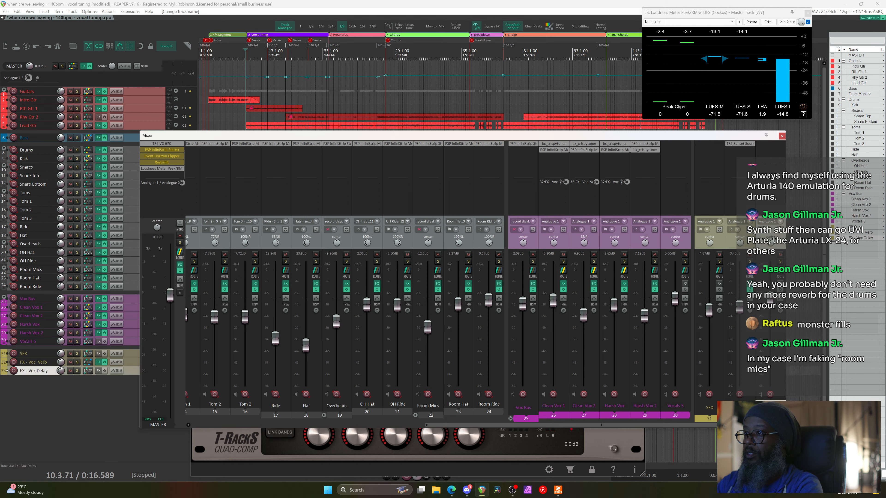
click(770, 144)
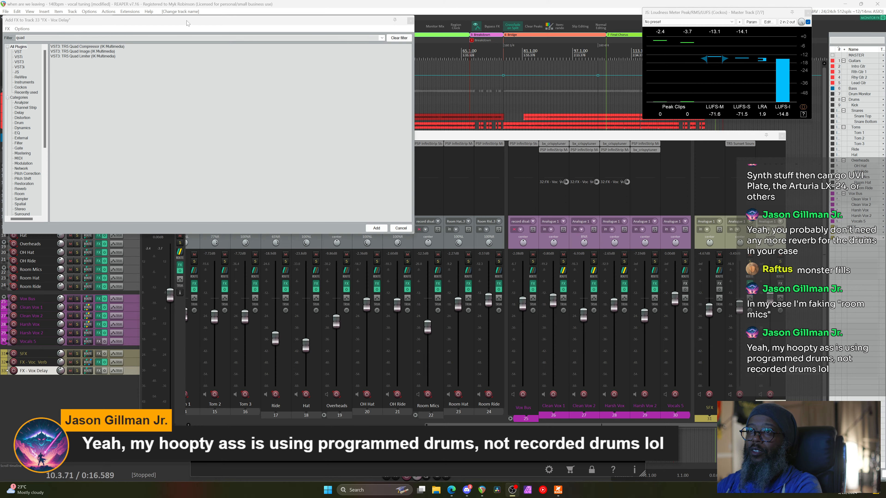
drag(187, 21, 447, 111)
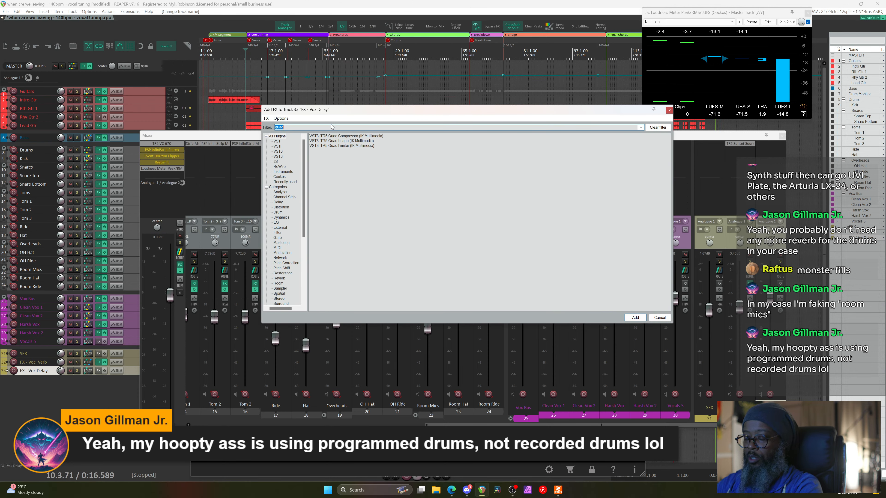
key(BackSpace)
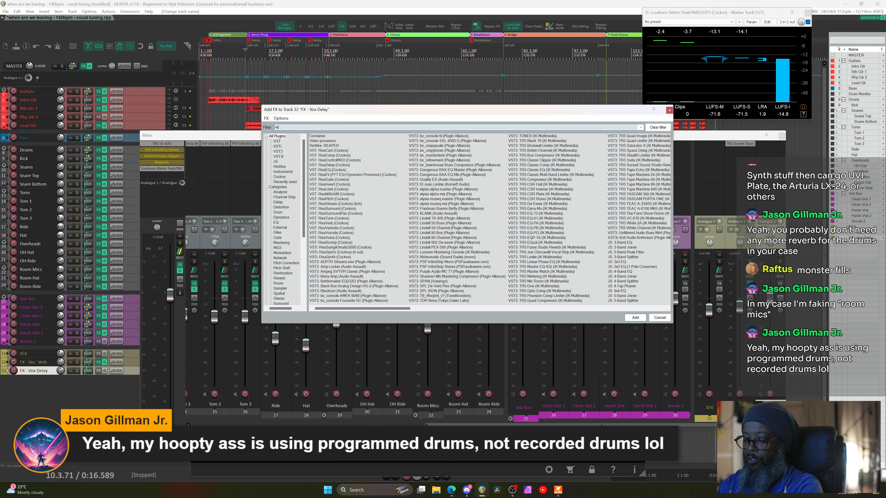
text(reade)
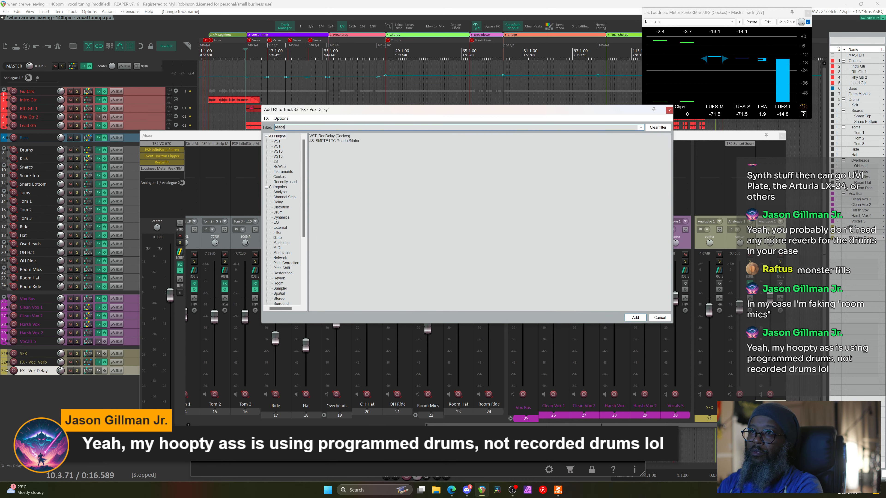
double_click(338, 136)
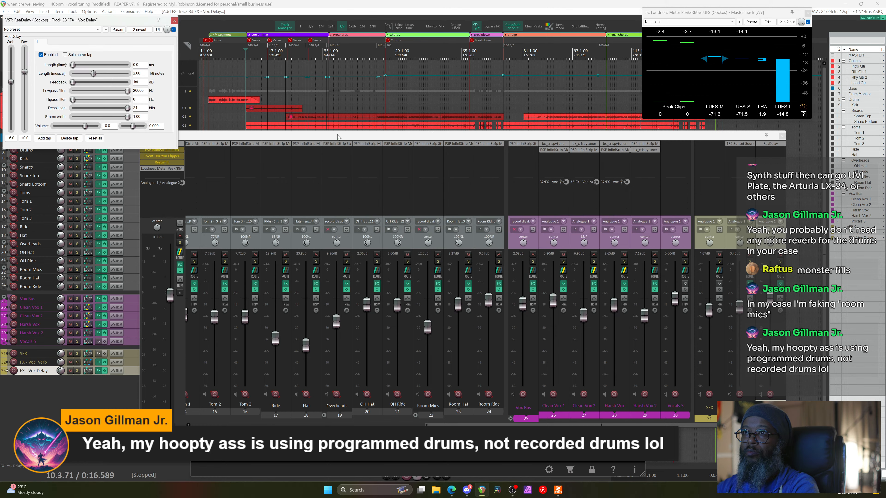
Set ReaDelay dry to -inf, lengthen the eighth-note delay, and audition briefly from bar 33
drag(105, 22, 319, 83)
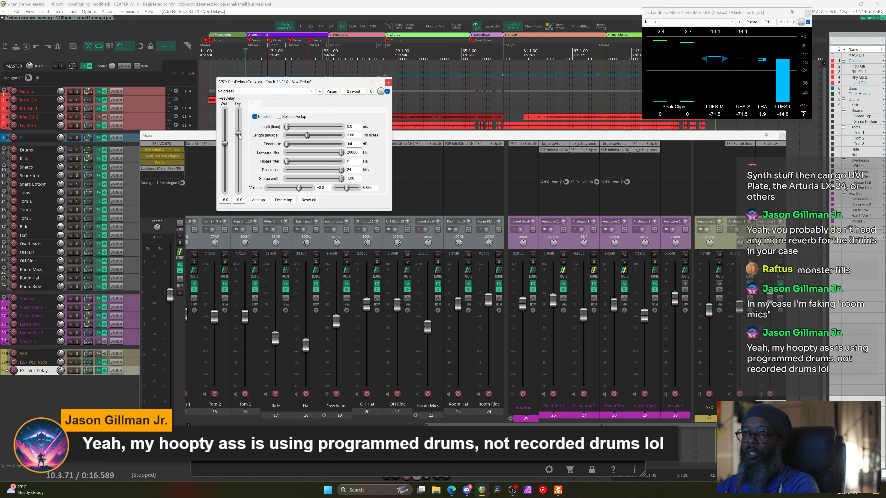
click(231, 188)
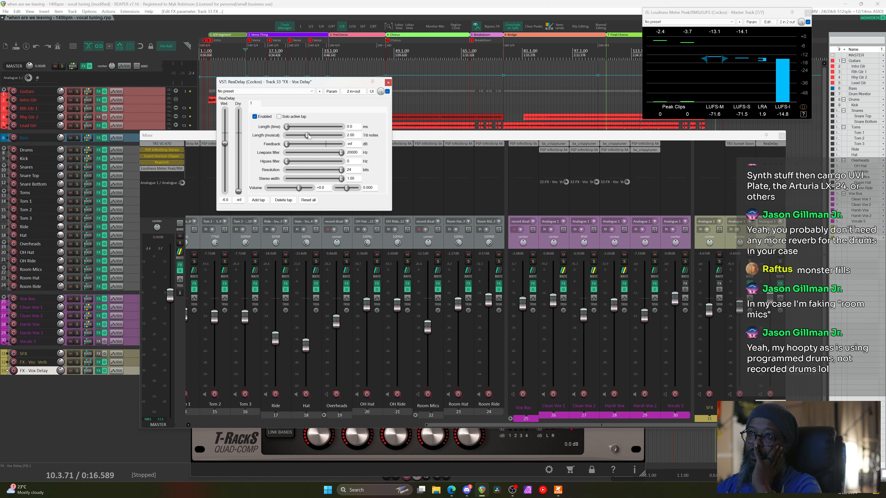
drag(308, 136, 314, 140)
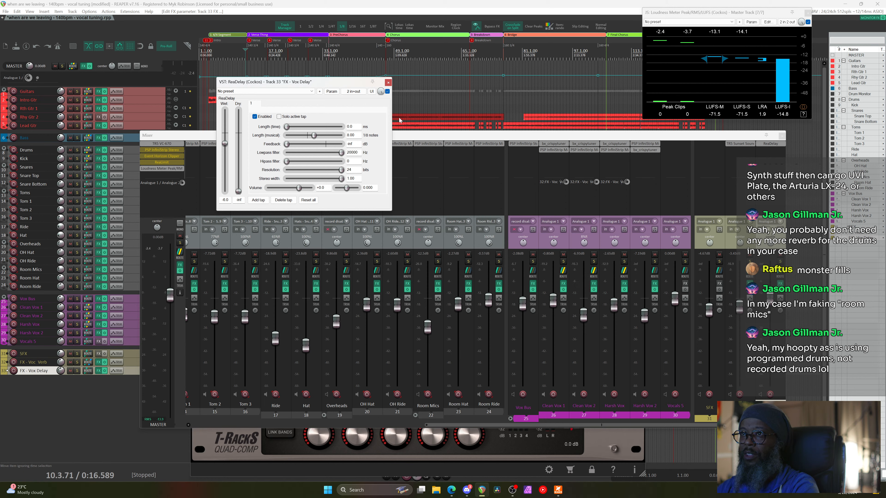
click(328, 50)
key(space)
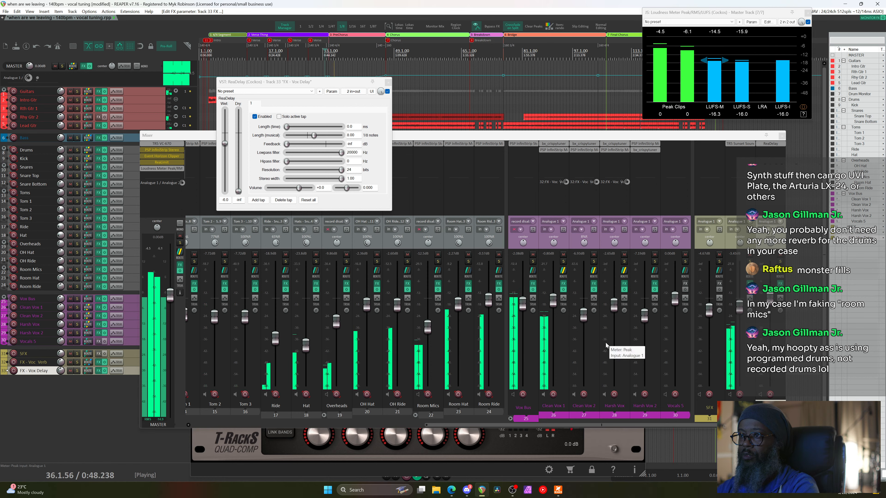
key(space)
Create a send from Clean Vox 1 to the FX - Vox Delay track in the Mixer
click(572, 281)
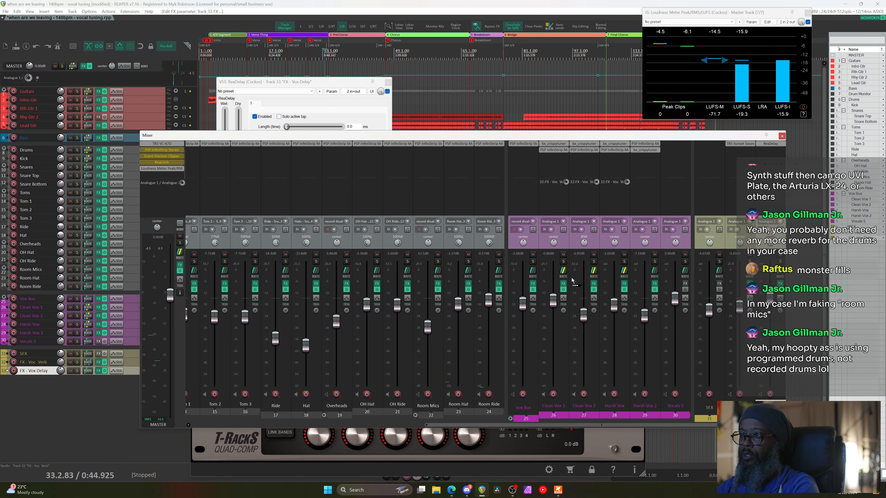
drag(572, 281, 781, 276)
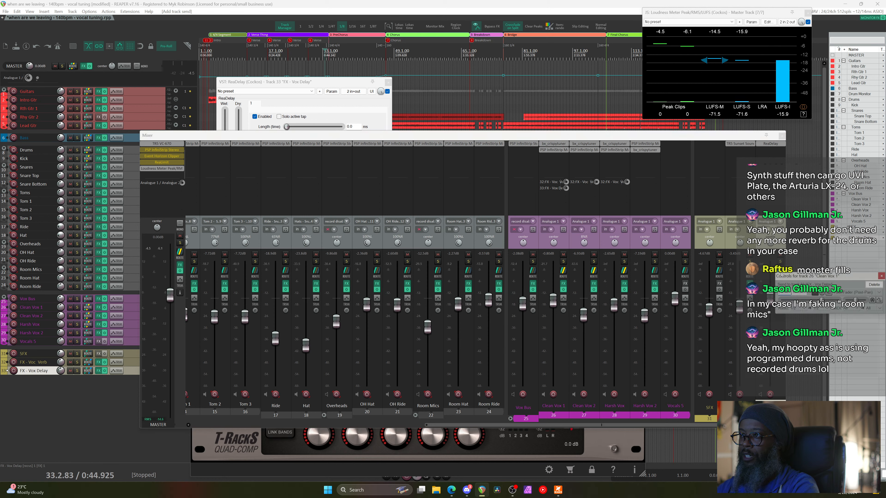
click(881, 276)
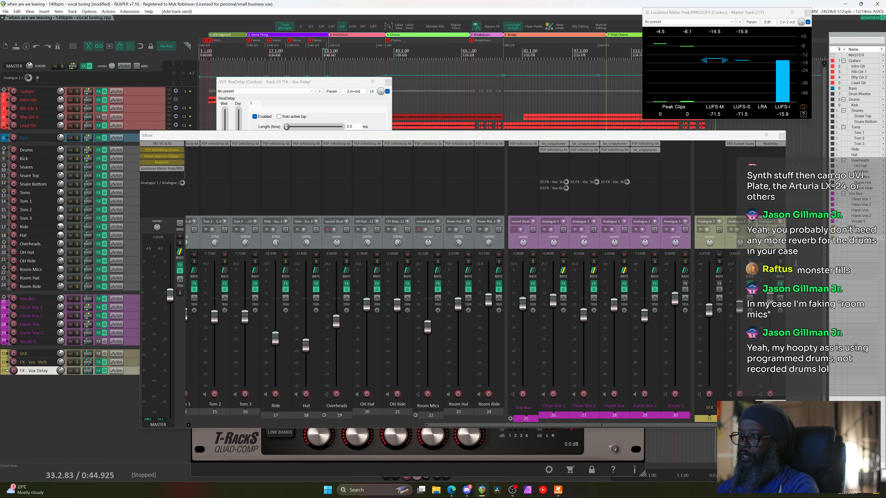
Close the Mixer, ReaDelay and T-RackS Quad Comp windows
click(782, 258)
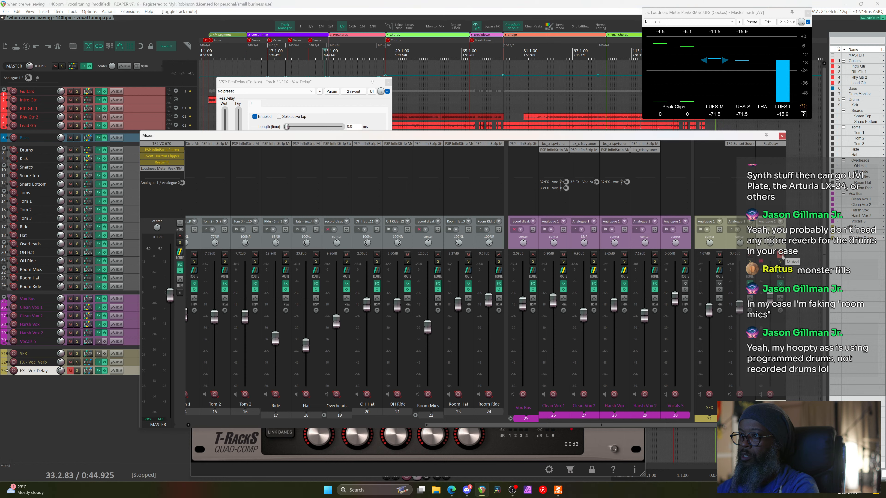
click(782, 135)
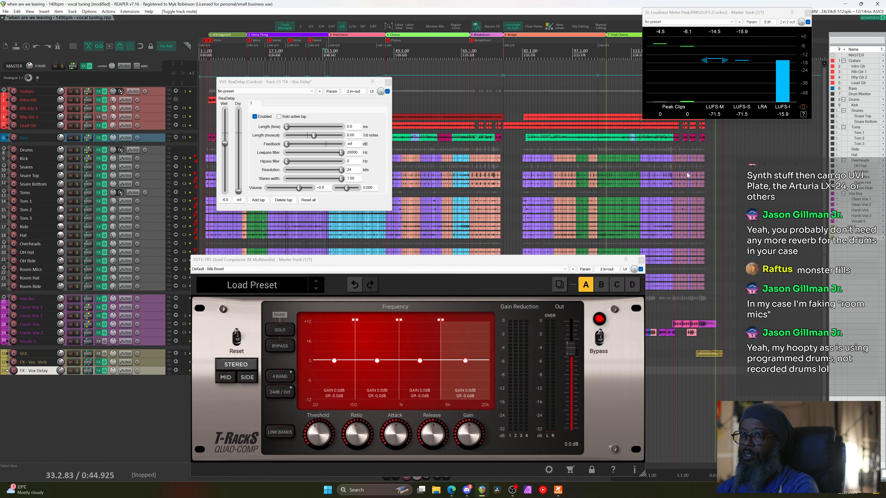
click(387, 83)
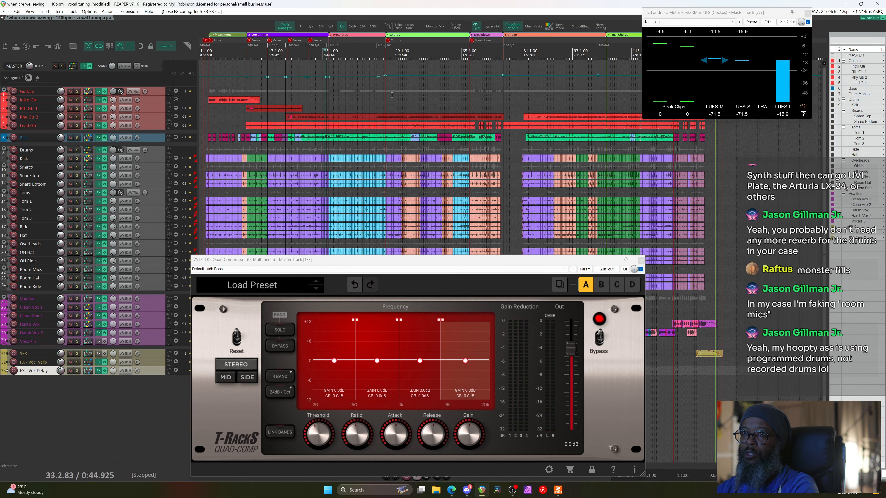
click(642, 261)
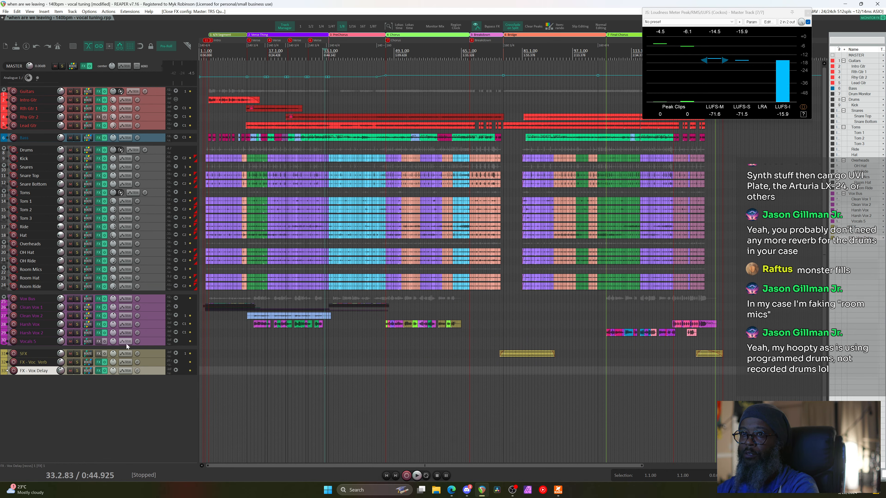
Make the Track 26 Clean Vox 1 Send Mute envelope active, visible and armed on FX - Vox Delay
click(124, 372)
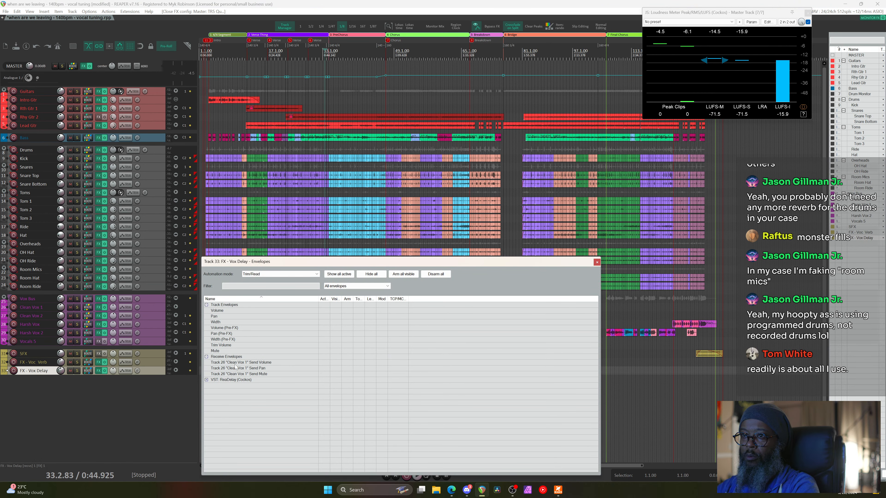
click(254, 374)
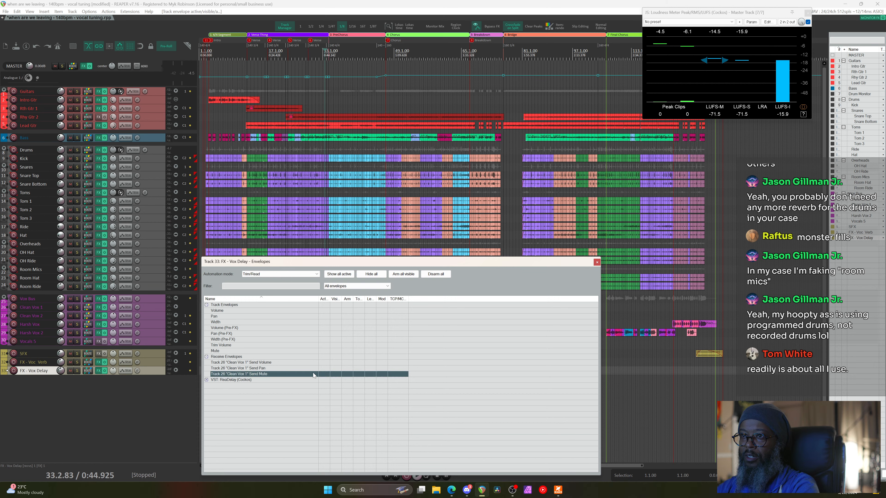
click(334, 375)
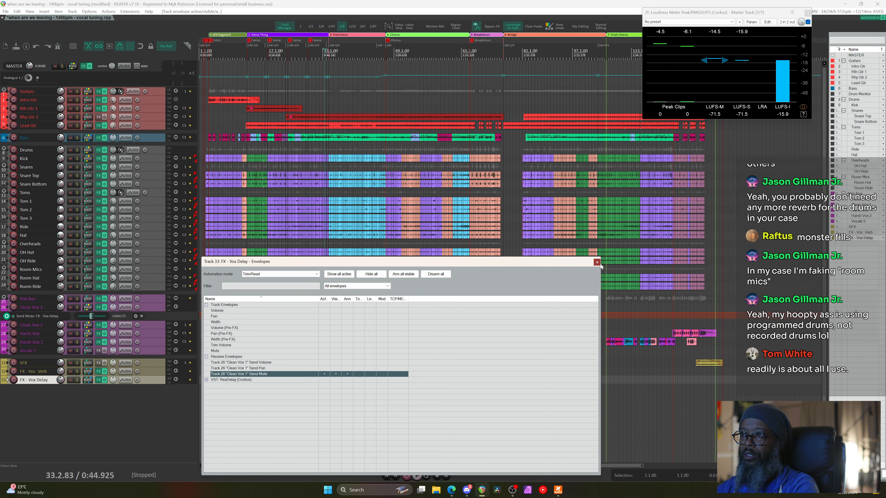
click(597, 262)
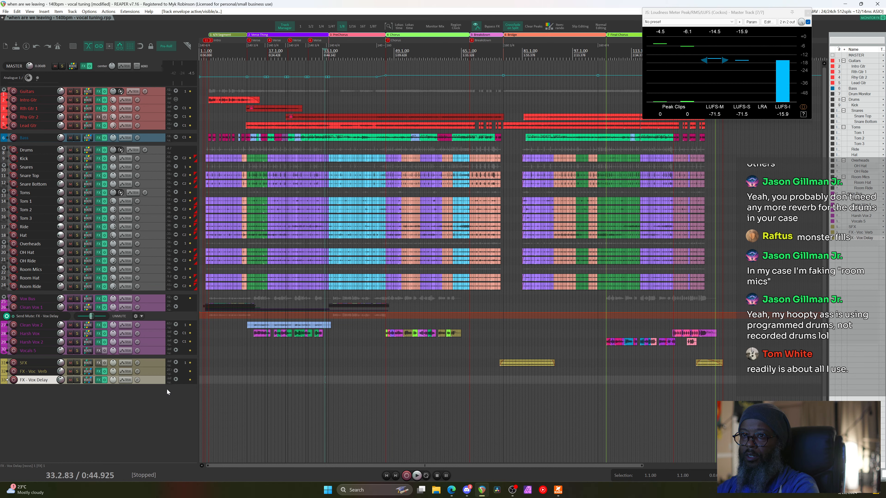
Enlarge the Send Mute lane and set the delay send muted throughout
drag(166, 321, 166, 366)
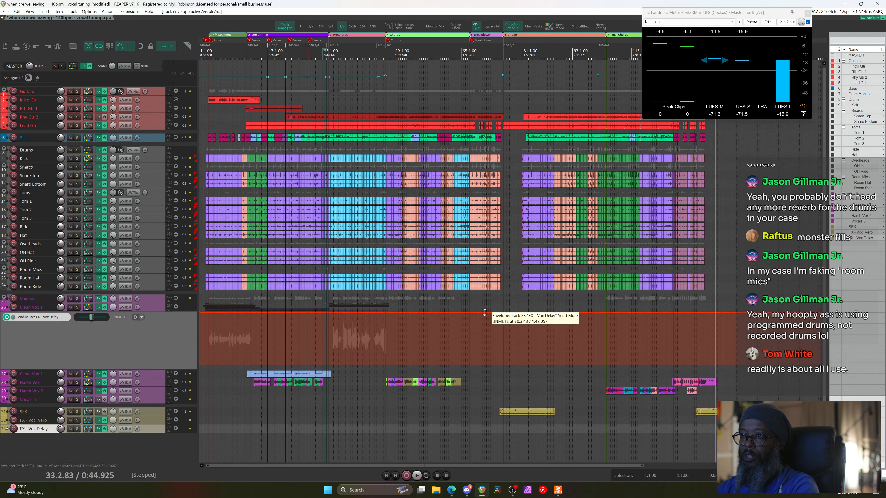
drag(484, 312, 486, 356)
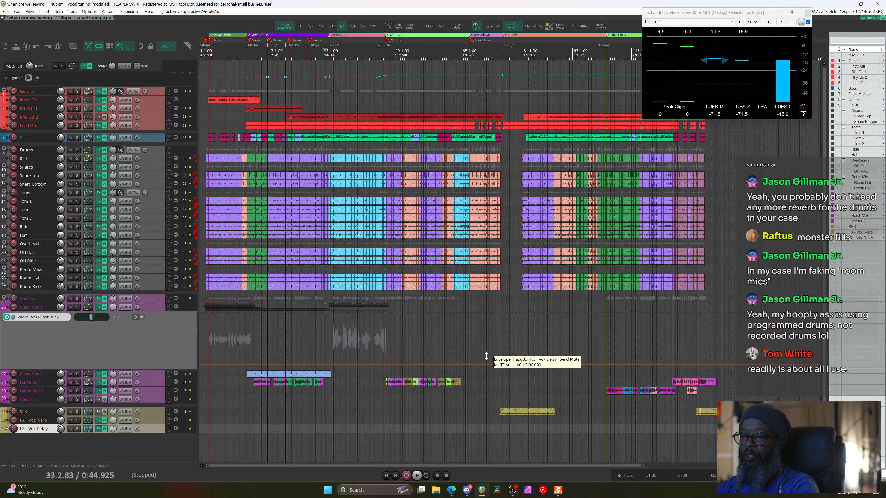
scroll(366, 299, up, 3)
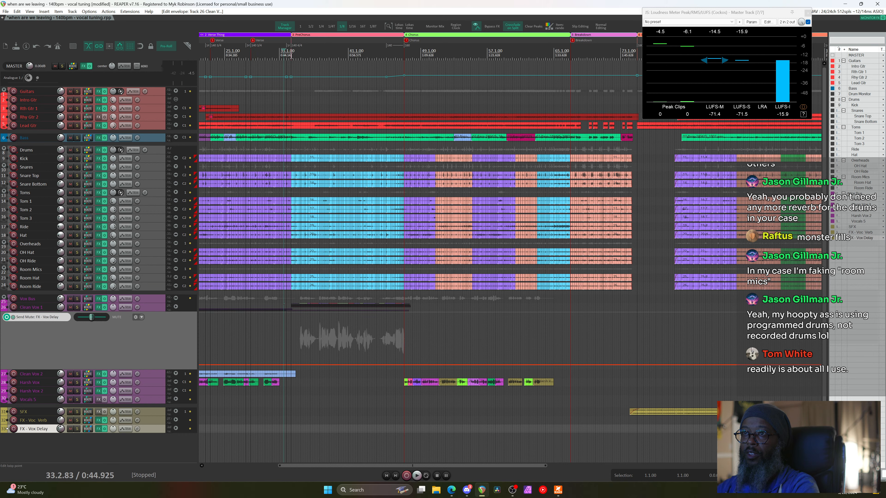
Select bar 35 through 36.4.50 and raise the Send Mute envelope there to unmute
drag(291, 55, 308, 56)
scroll(314, 53, up, 4)
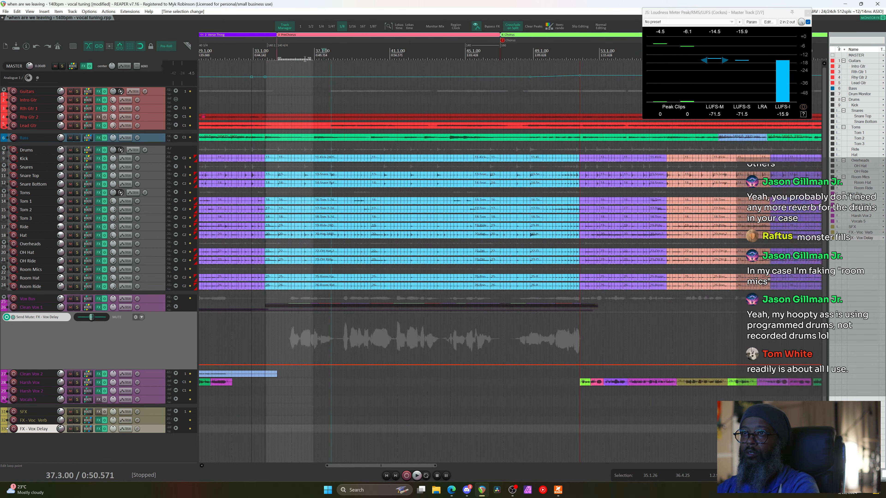
click(283, 54)
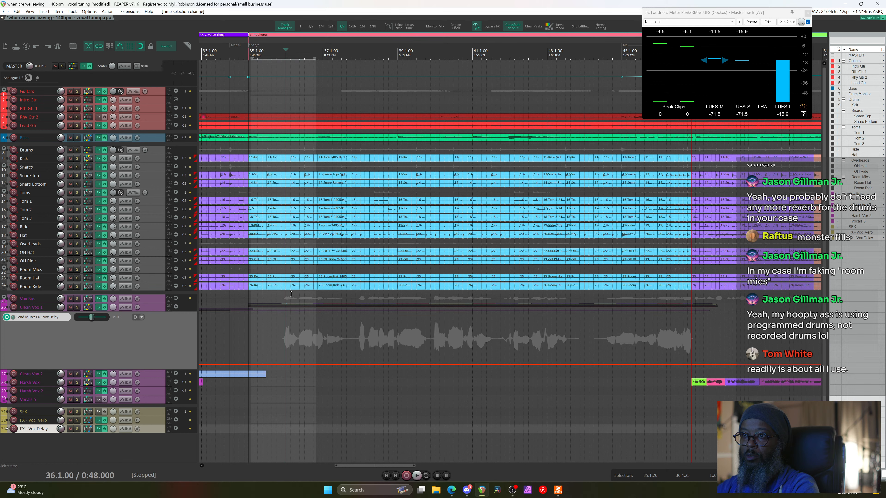
scroll(285, 293, up, 2)
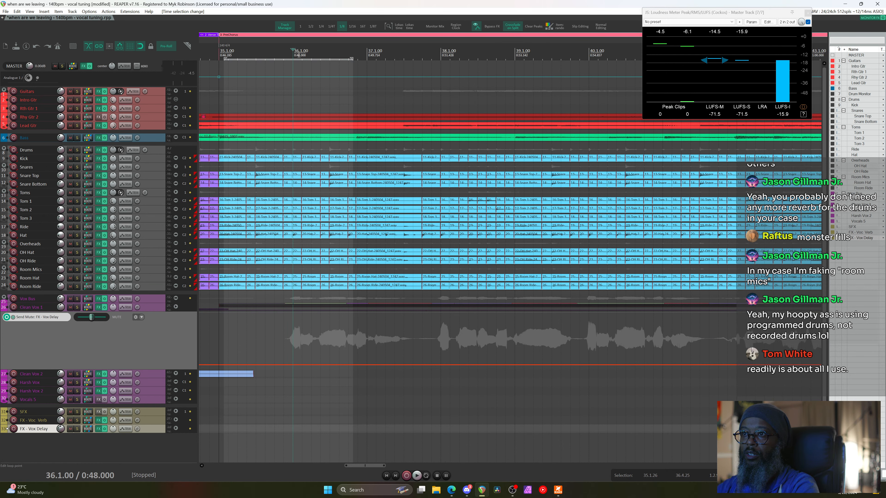
key(space)
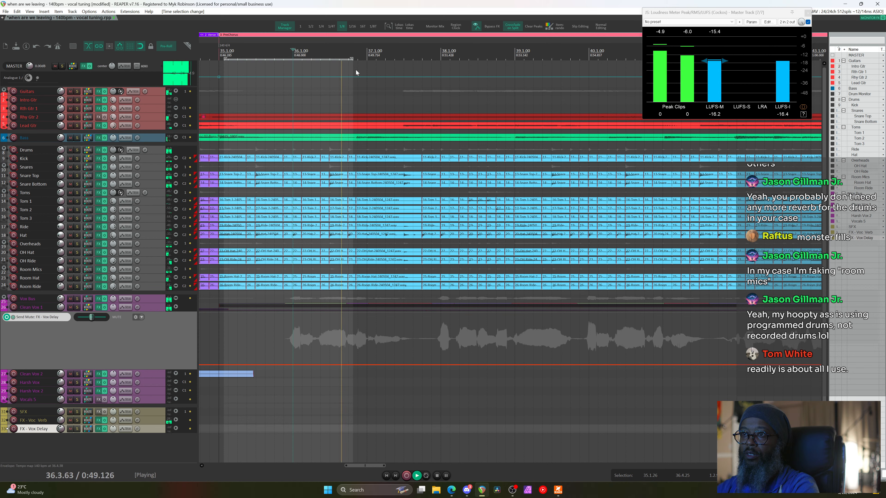
key(space)
drag(352, 59, 367, 59)
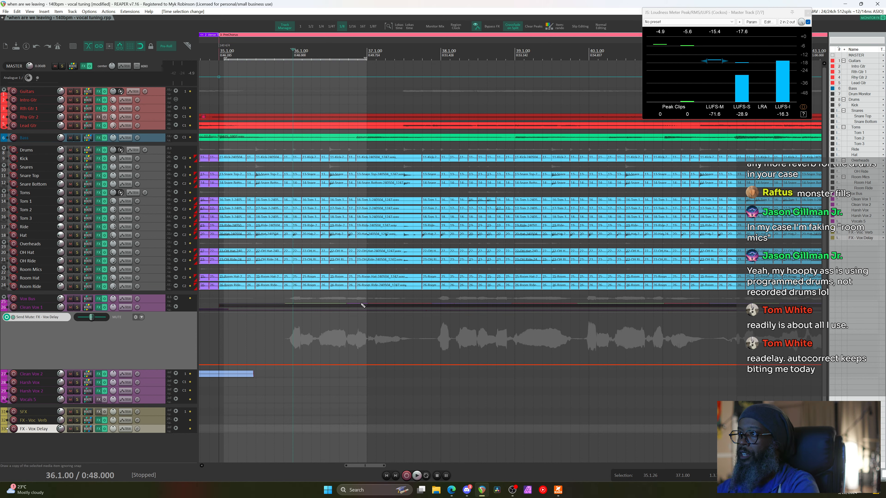
drag(335, 365, 341, 316)
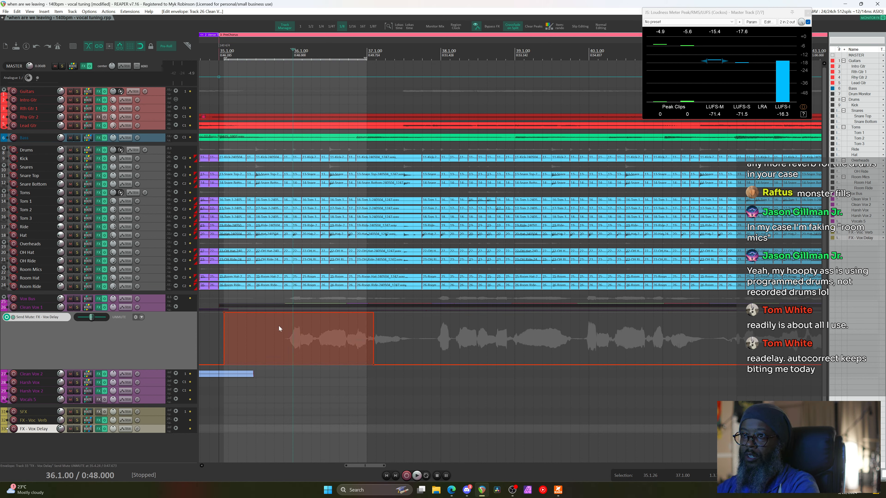
Play from 32.2.00 to audition the unmuted delay send, then stop
scroll(279, 326, down, 4)
scroll(279, 327, left, 5)
click(443, 52)
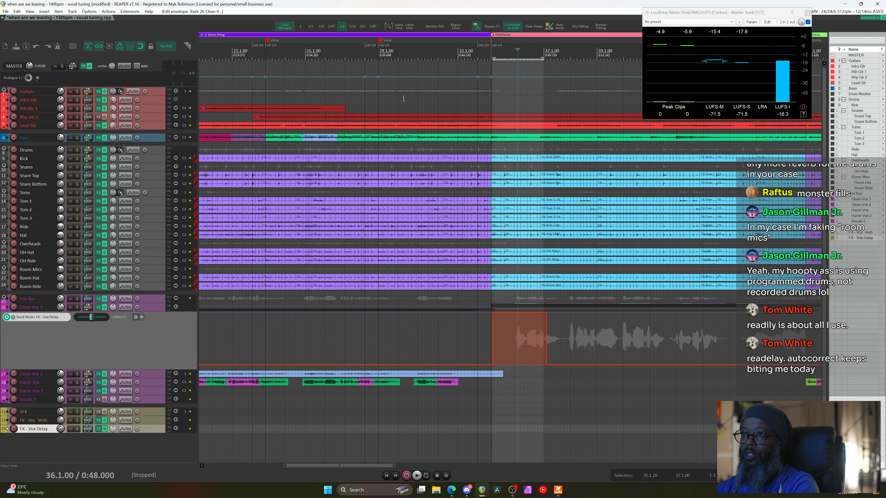
key(space)
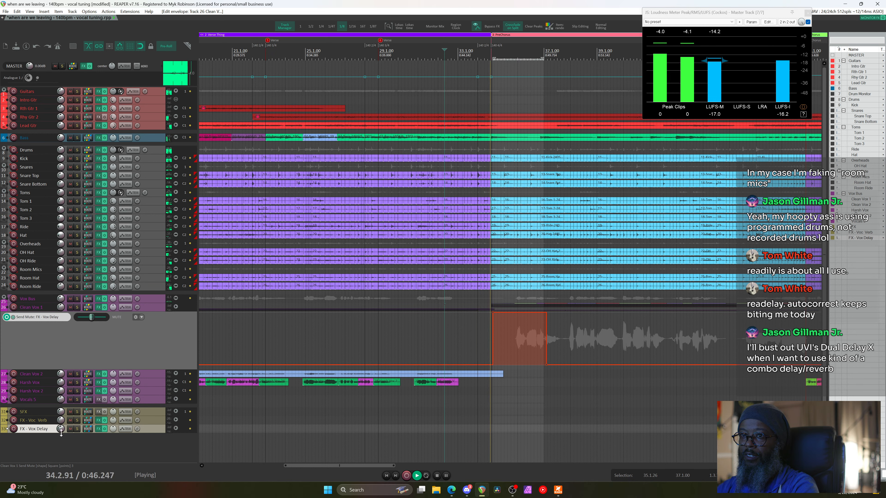
mouse_move(61, 431)
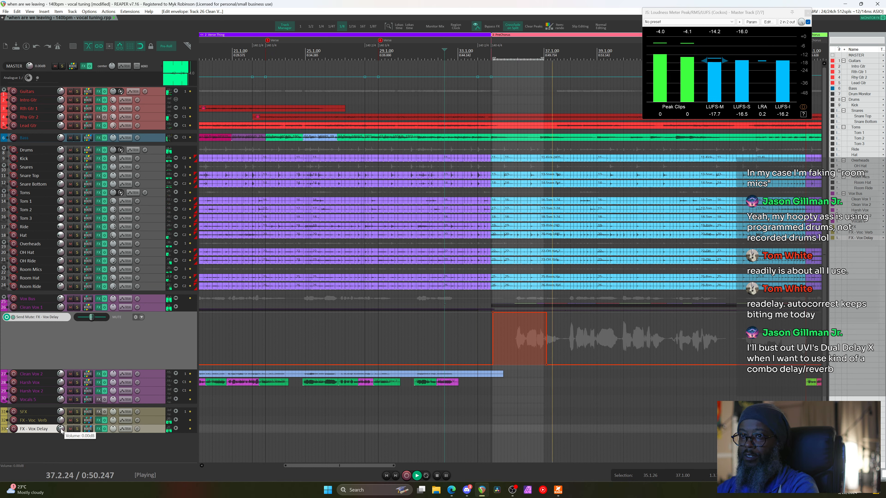
key(space)
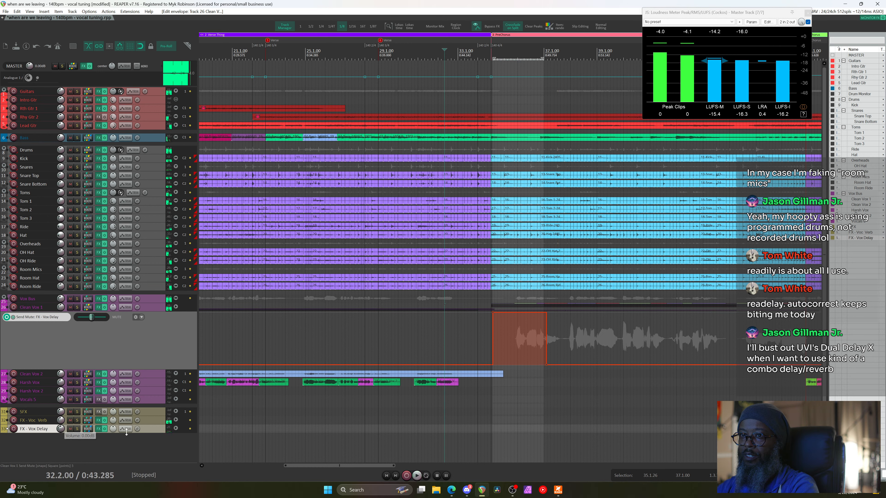
Raise ReaDelay wet to 0 dB and pan the delay tap far right, then audition it
click(99, 430)
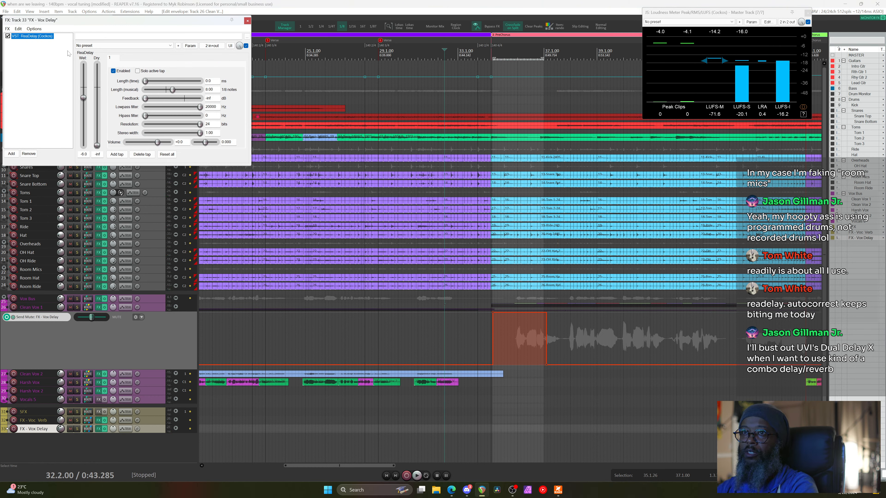
drag(84, 99, 84, 88)
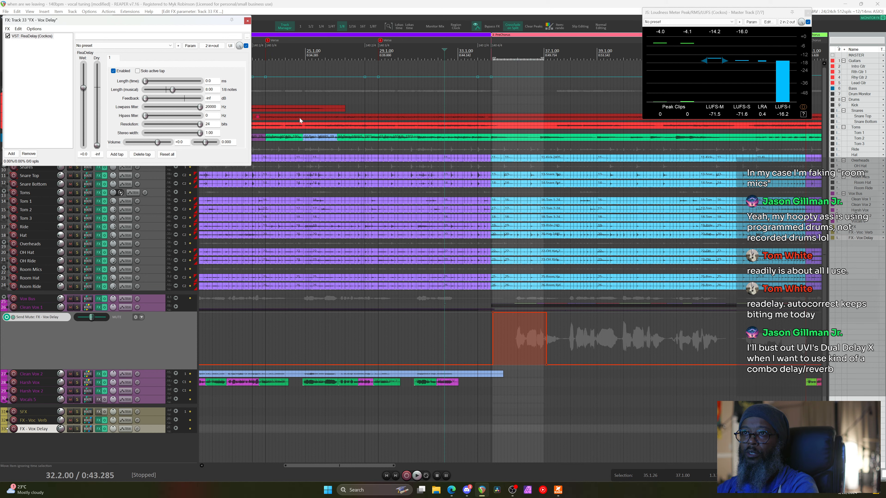
double_click(209, 143)
drag(204, 143, 223, 146)
key(space)
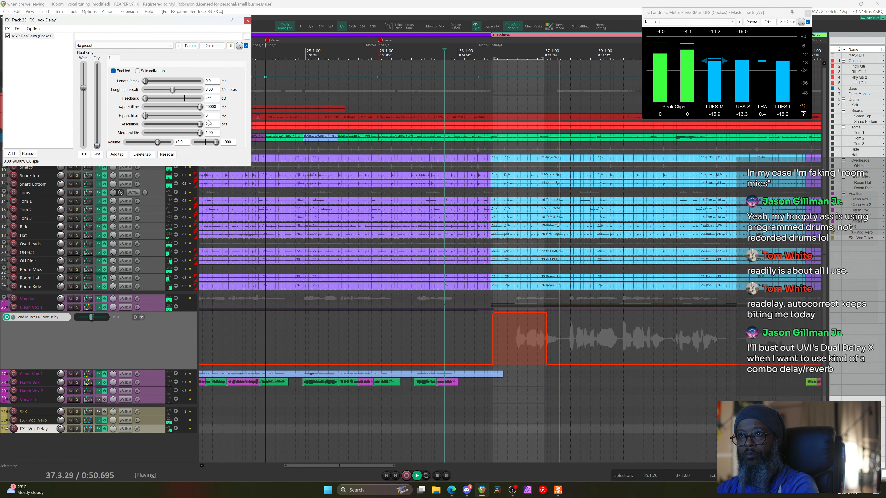
key(space)
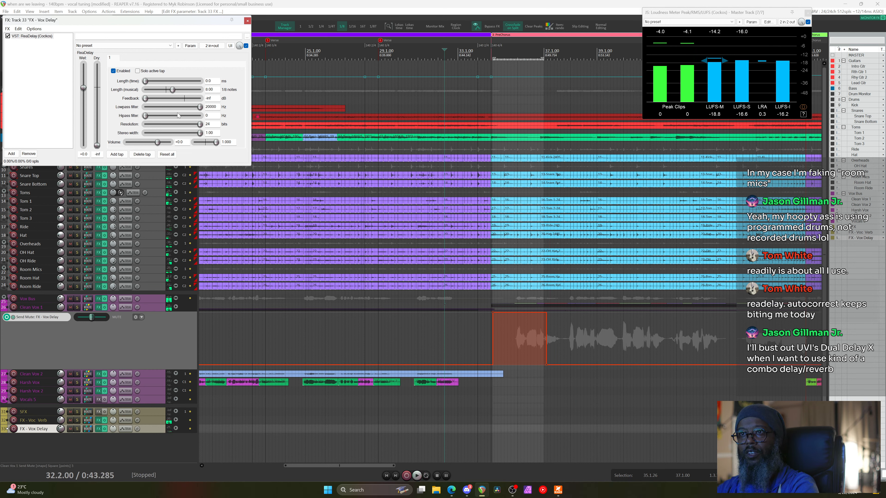
Add some ReaDelay feedback, pull the pan toward centre, then remove ReaDelay from the chain
drag(146, 99, 163, 102)
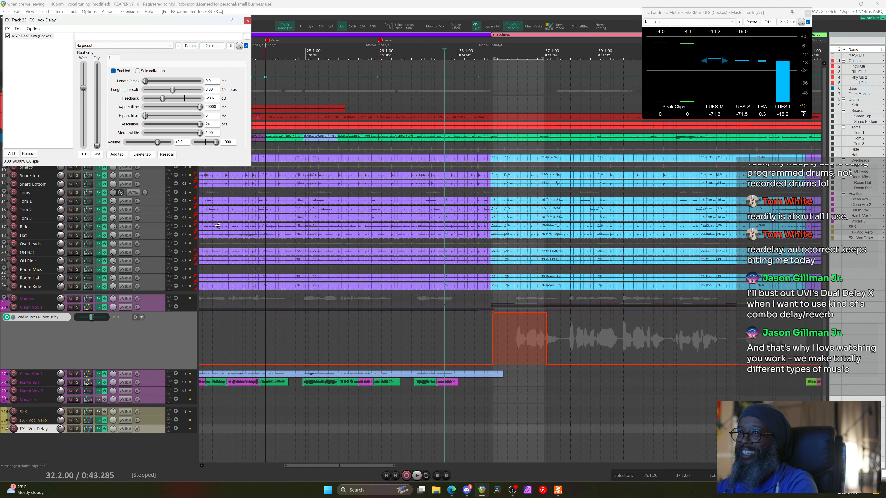
drag(218, 147, 212, 148)
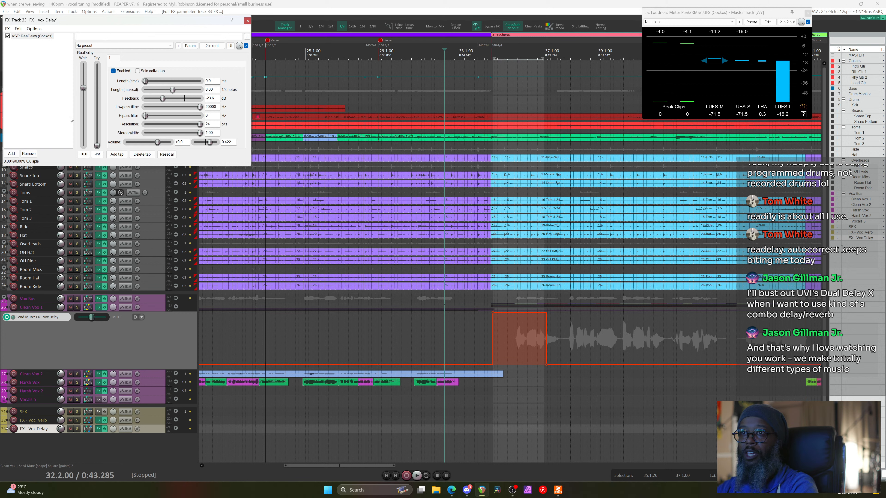
click(34, 154)
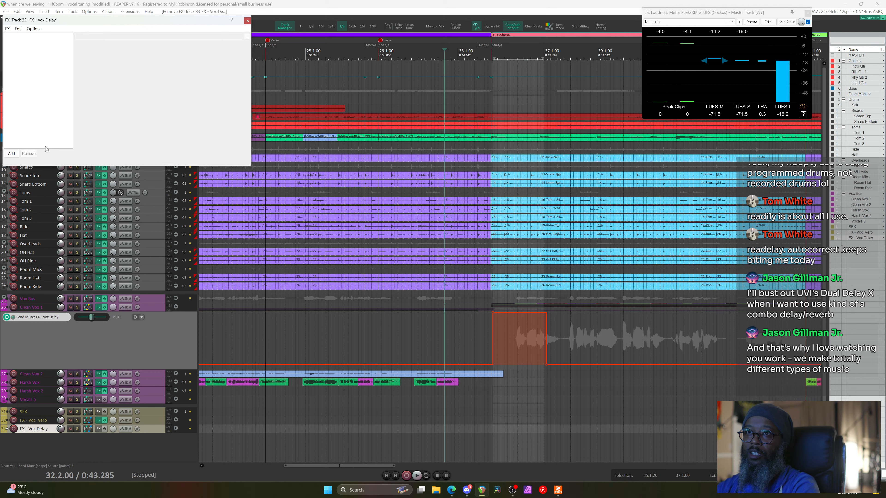
Undo ReaDelay's removal, add JS: Delay w/Tempo Ping-Pong via a 'ping' search, and bypass ReaDelay
key(ctrl+z)
click(11, 155)
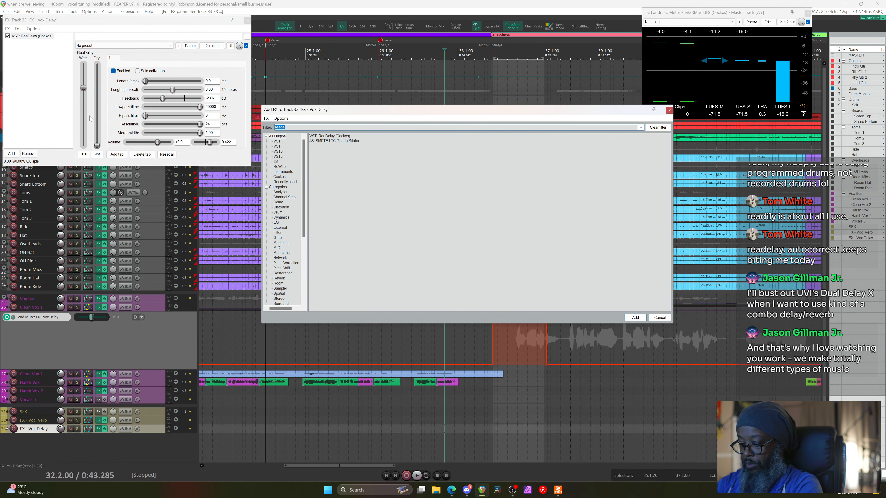
text(ping)
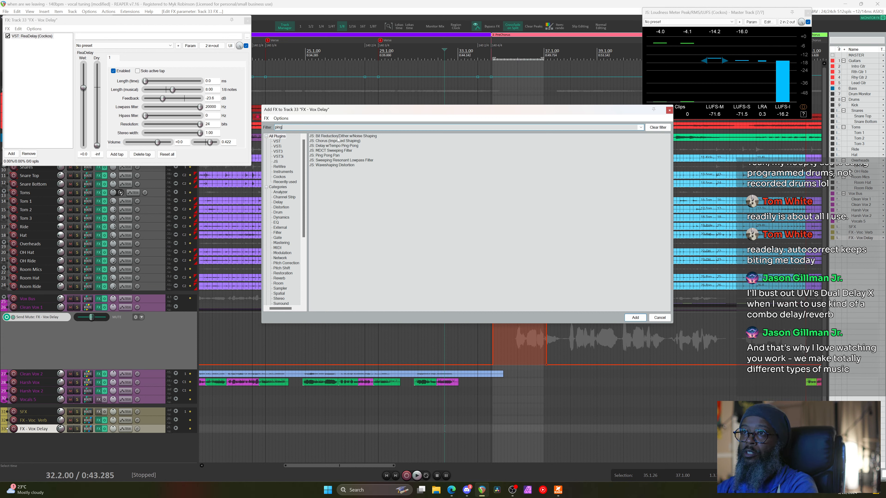
double_click(350, 146)
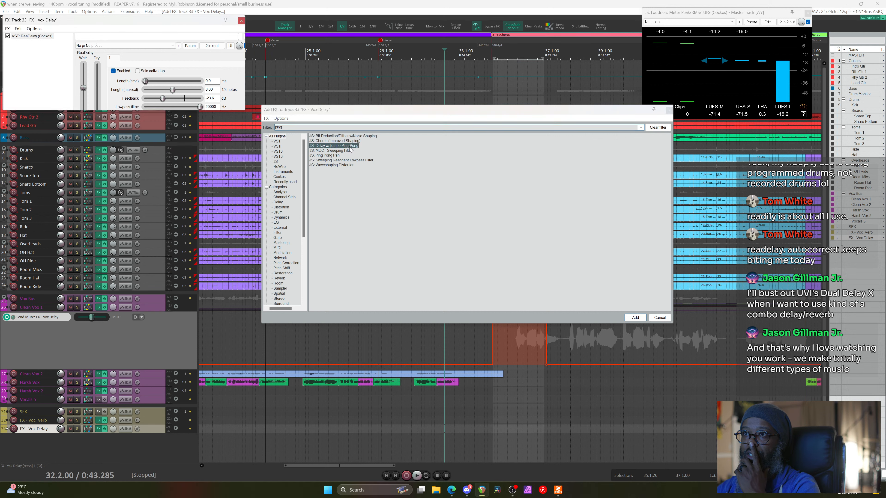
click(7, 36)
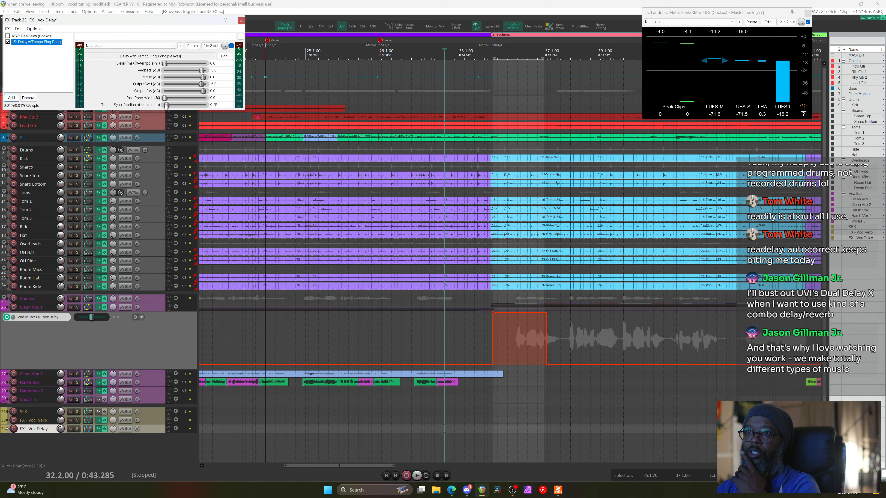
Set the ping-pong delay's tempo sync to 1 (whole note) and audition the result
drag(166, 105, 194, 106)
click(219, 105)
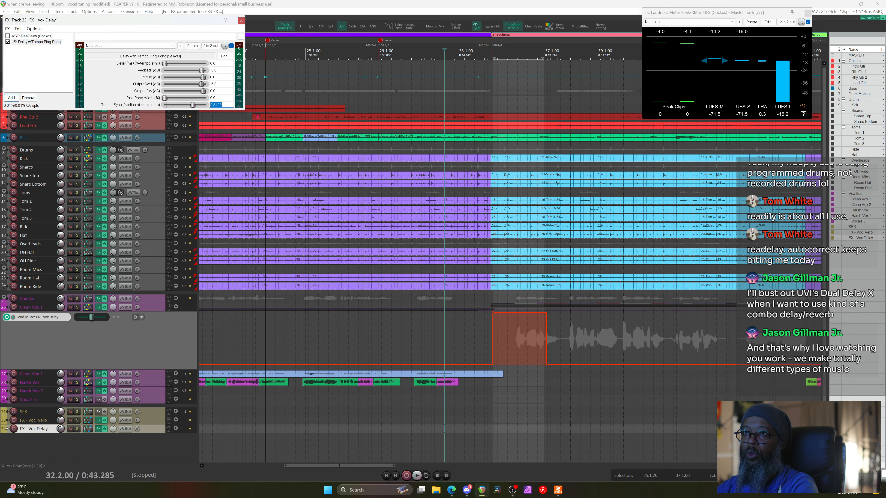
text(1)
key(Return)
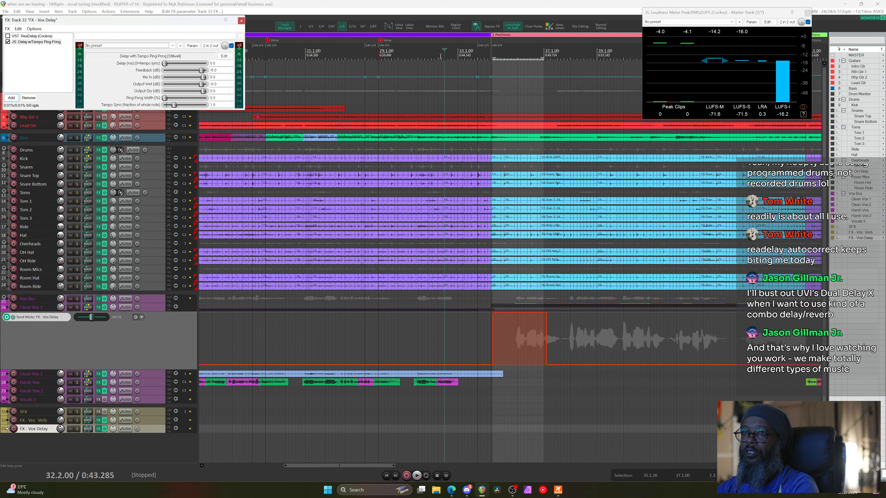
key(space)
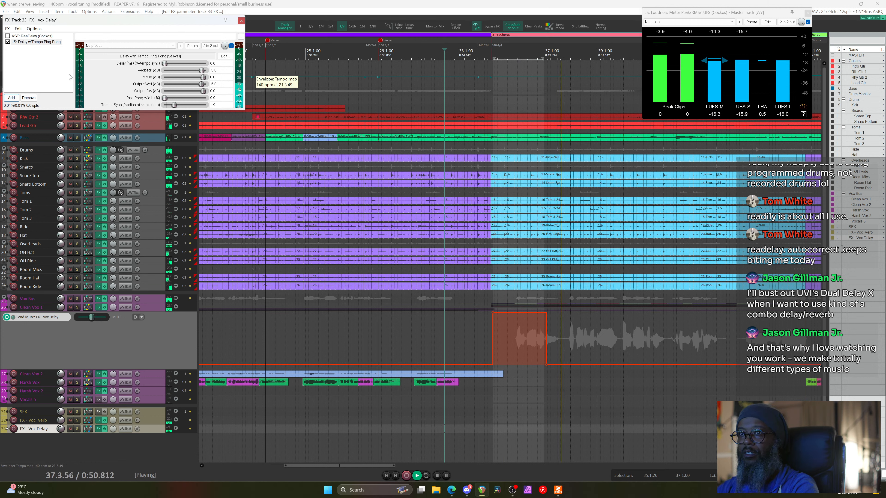
key(space)
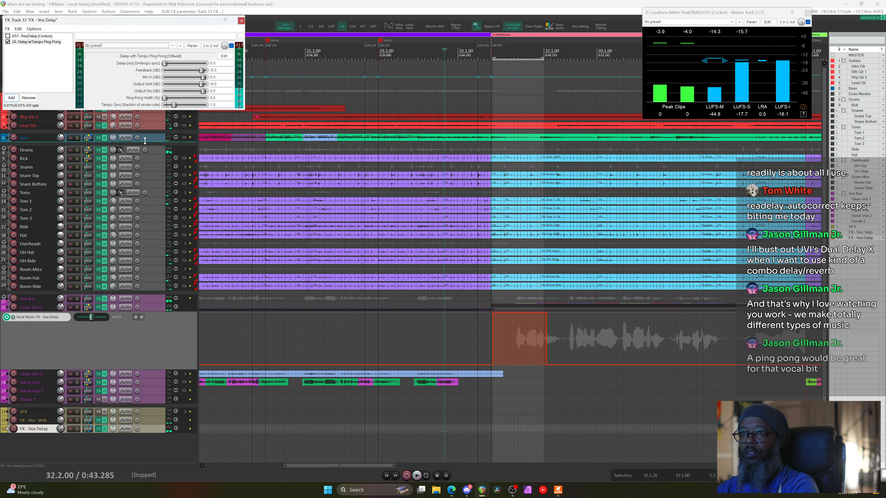
Widen ping-pong to 100 and set wet output to 0 dB, then audition the delay
click(166, 98)
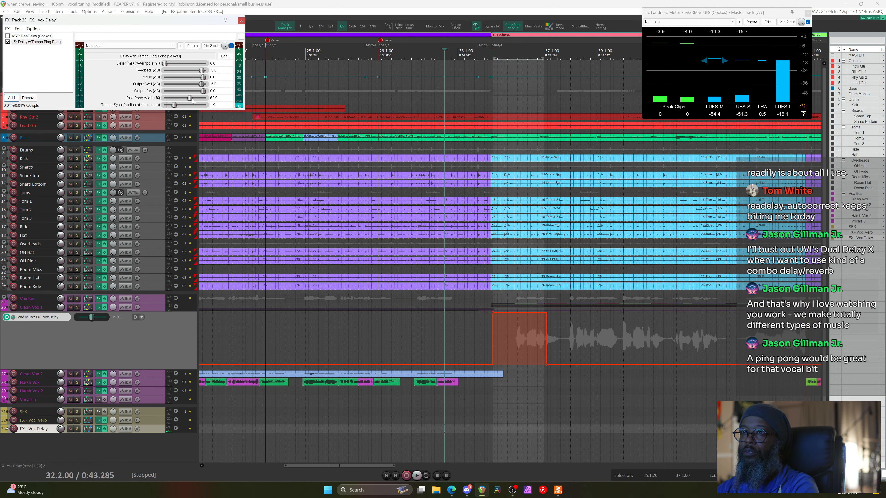
drag(166, 99, 207, 99)
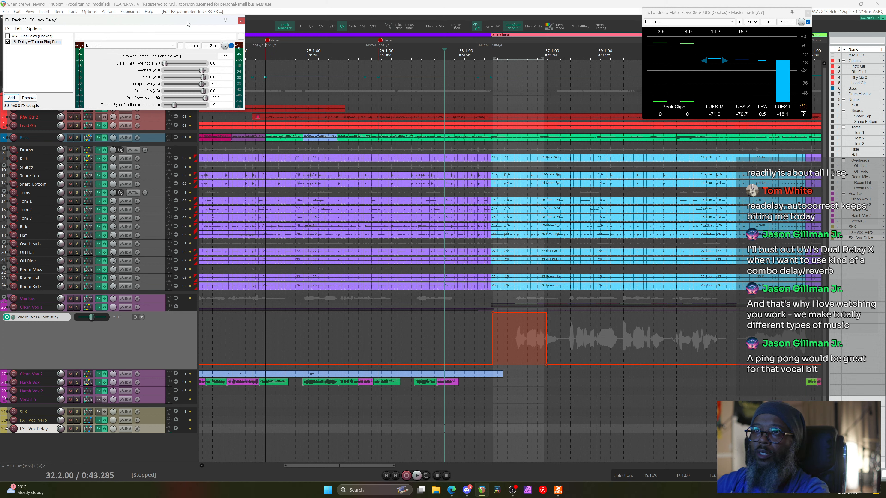
drag(195, 20, 549, 168)
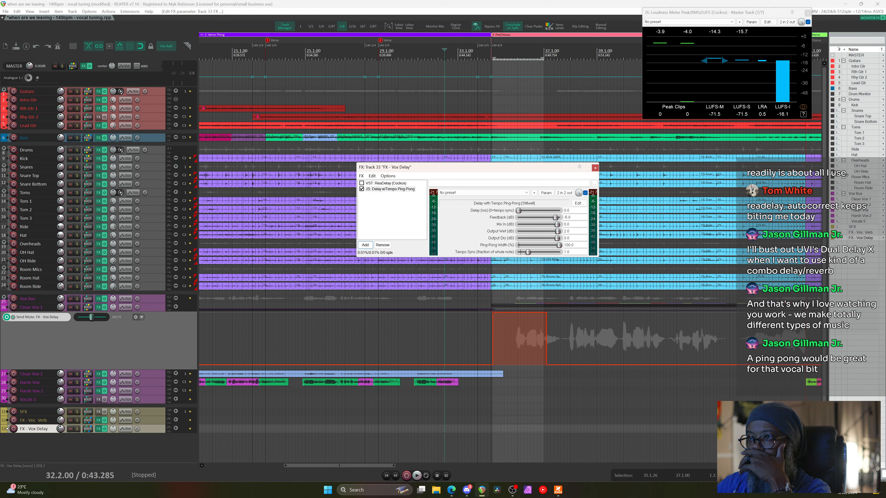
drag(558, 231, 557, 231)
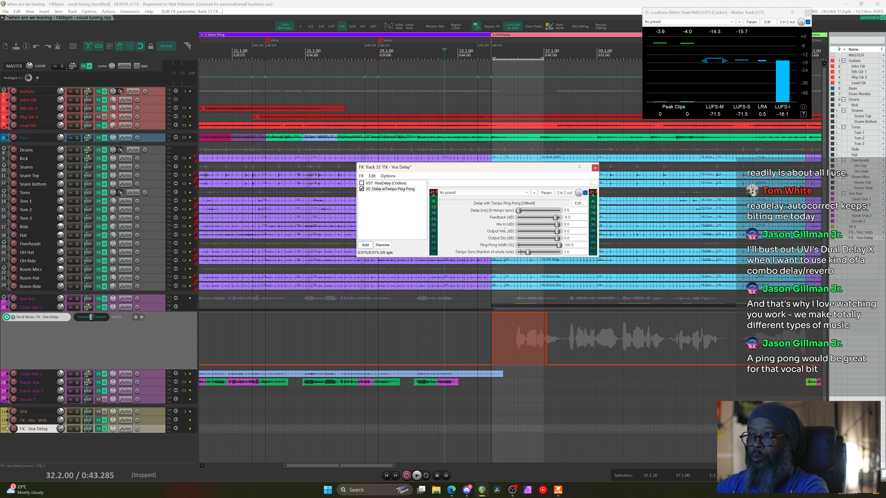
key(space)
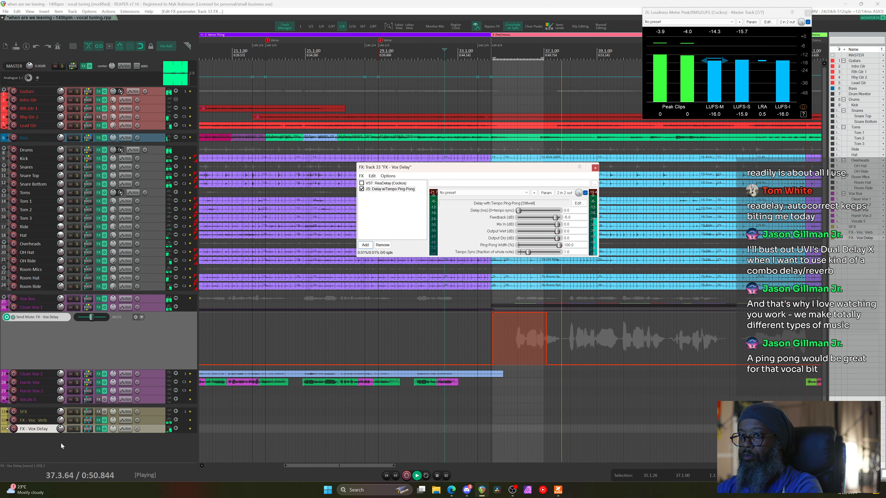
click(64, 430)
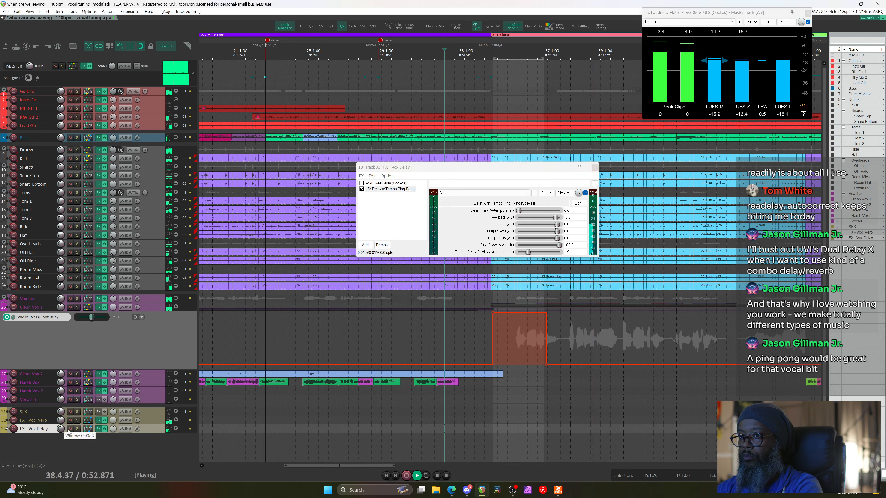
key(space)
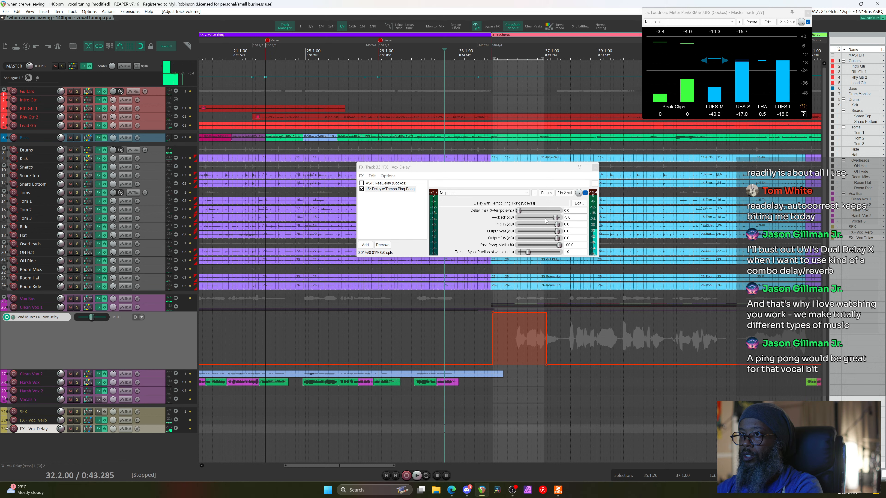
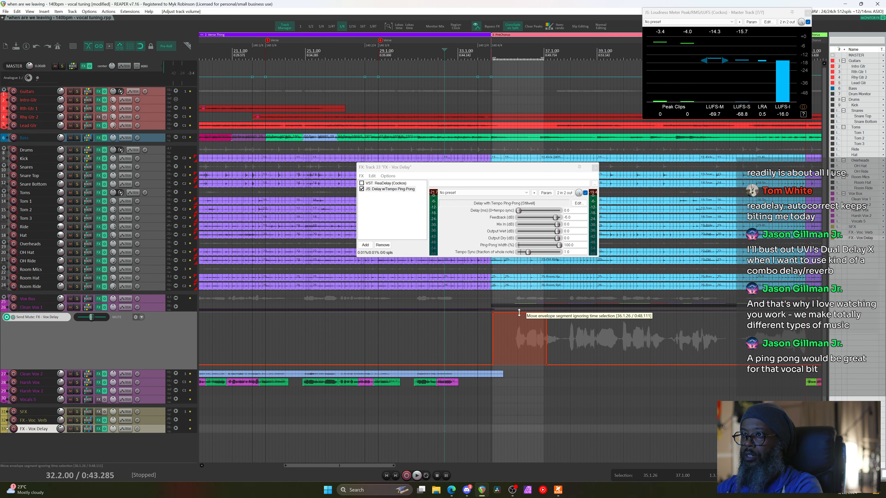
Clear all points from the Send Mute envelope and move the time selection start to bar 36
scroll(519, 313, up, 5)
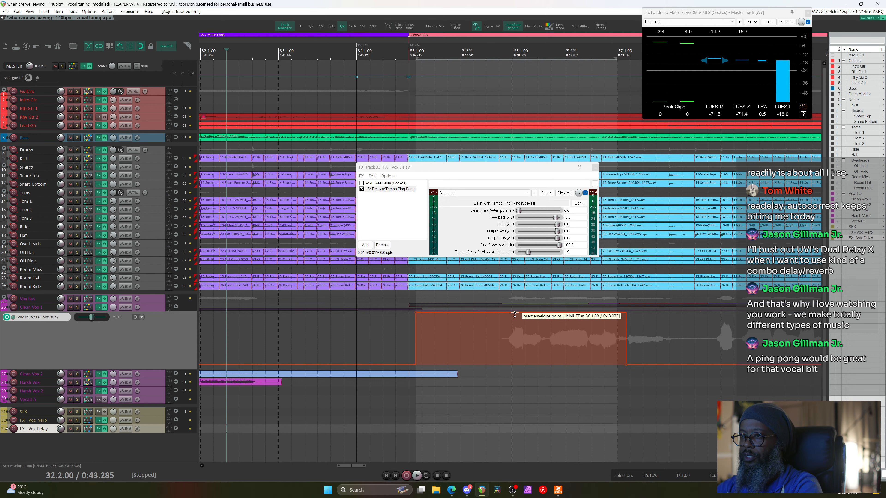
click(141, 318)
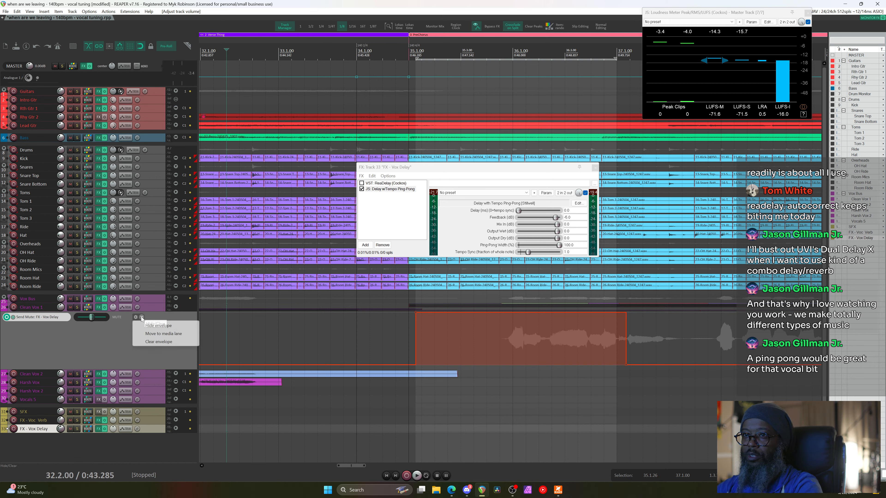
click(167, 343)
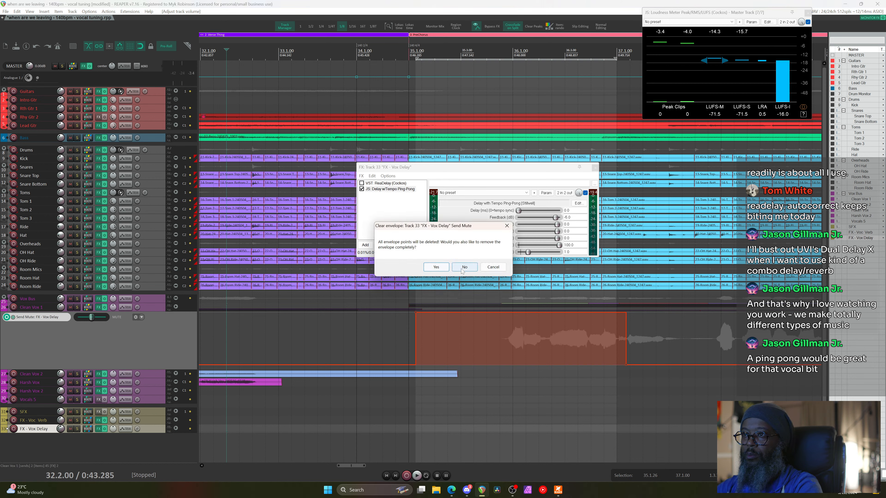
click(430, 270)
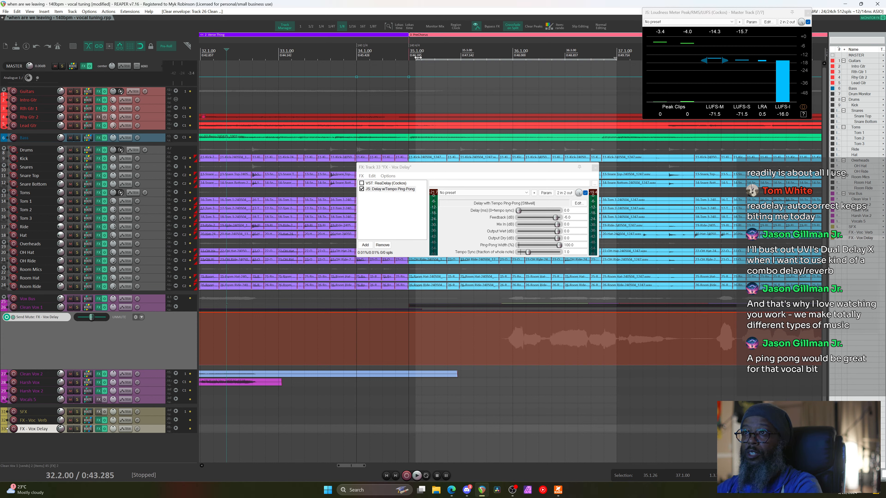
drag(416, 57, 510, 54)
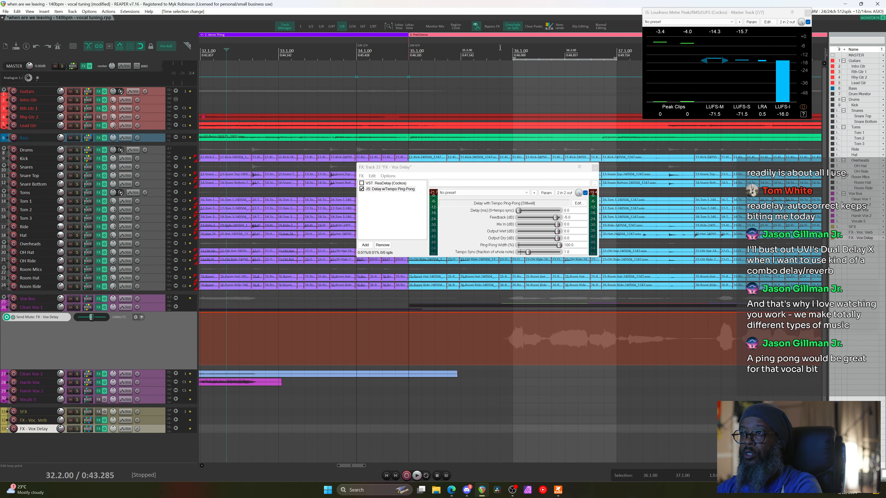
Audition the ping-pong delay from about bar 35.4
scroll(494, 50, down, 2)
scroll(494, 51, down, 1)
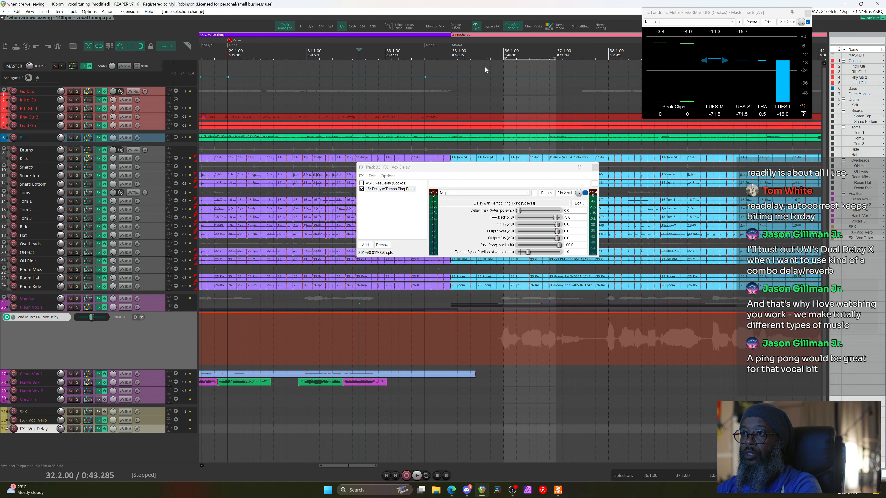
click(489, 55)
key(space)
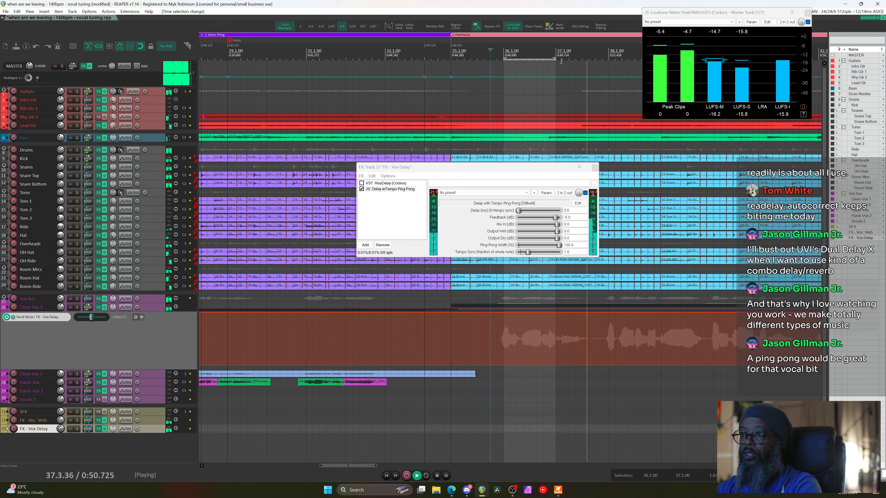
key(space)
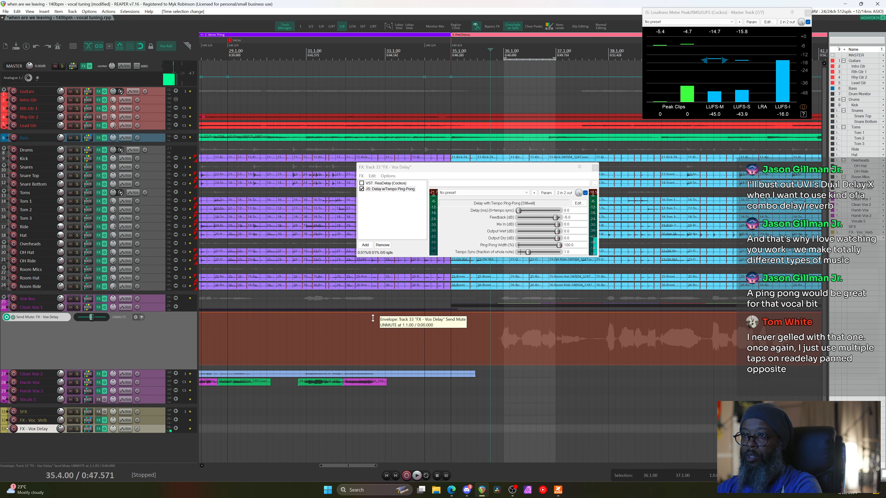
Mute the send except bars 36–37, audition from bar 30, and lower feedback to -15 dB
drag(372, 313, 375, 356)
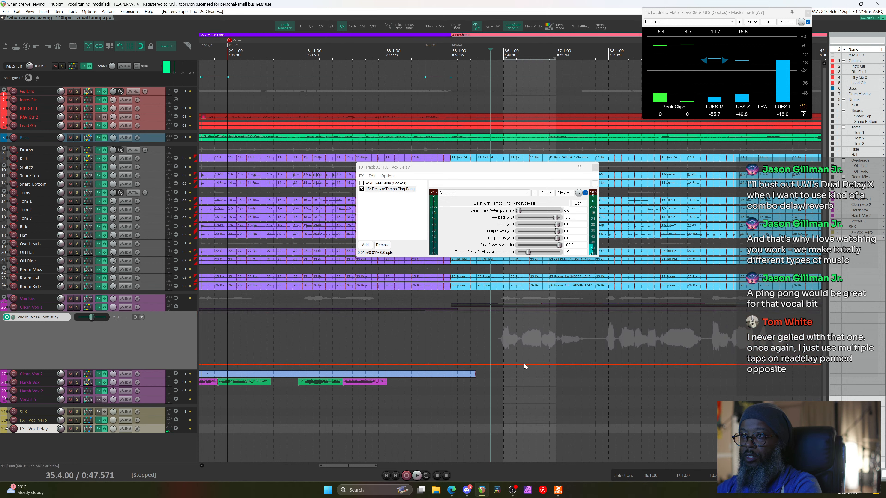
drag(524, 363, 523, 319)
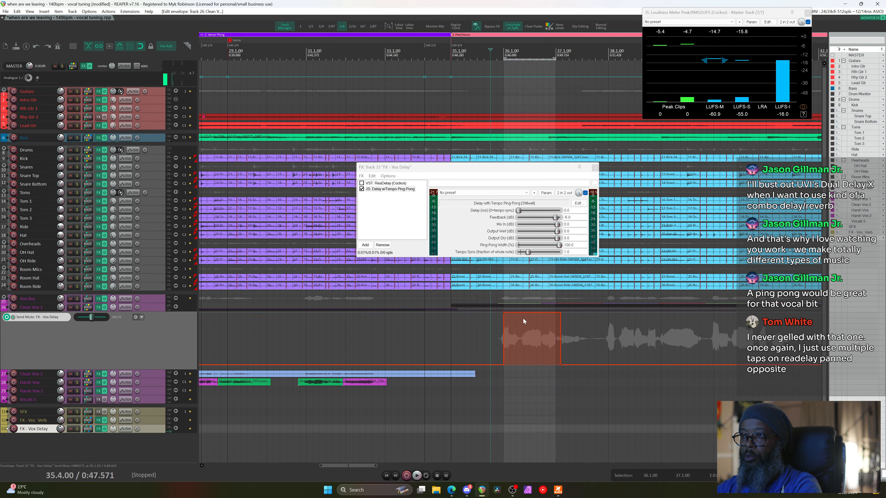
click(291, 53)
key(space)
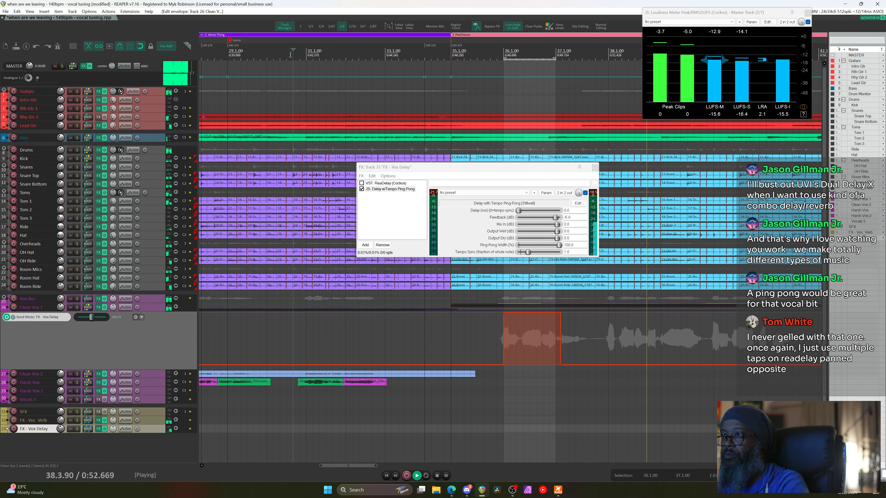
key(space)
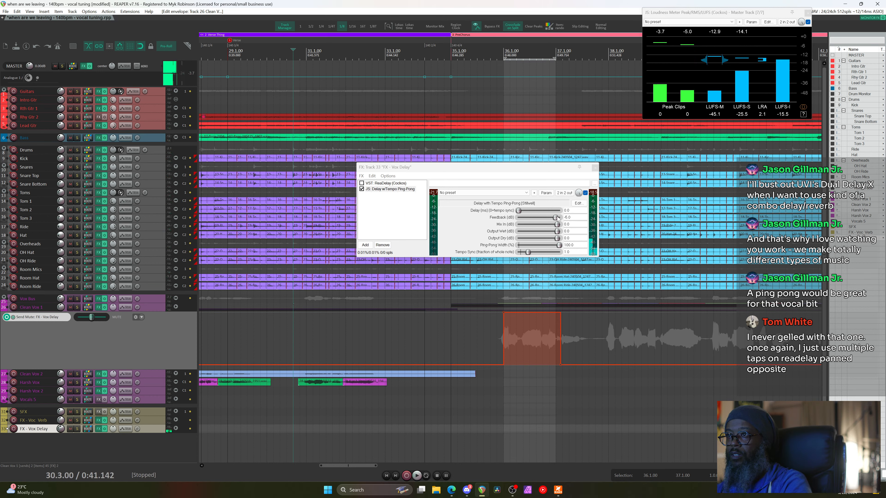
scroll(557, 218, down, 1)
scroll(555, 219, down, 3)
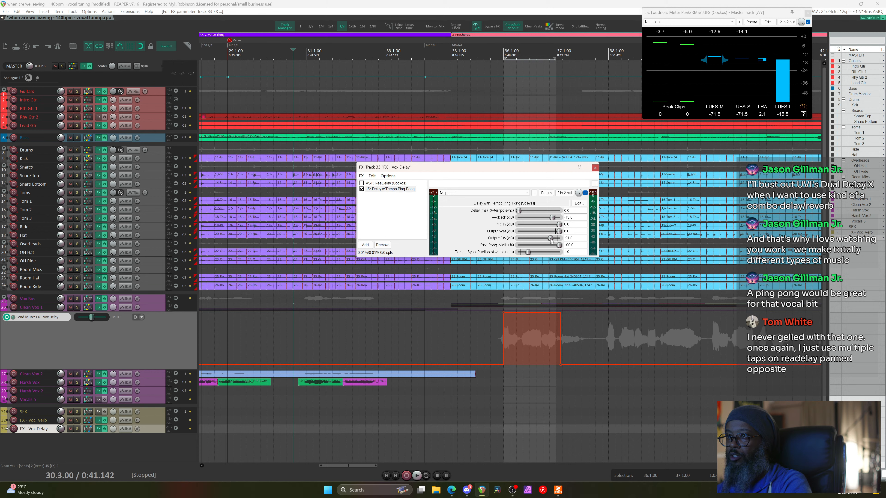
Set the ping-pong dry output to -56 dB, solo Vox Bus, audition, then raise feedback to about -13 dB
drag(545, 240, 538, 241)
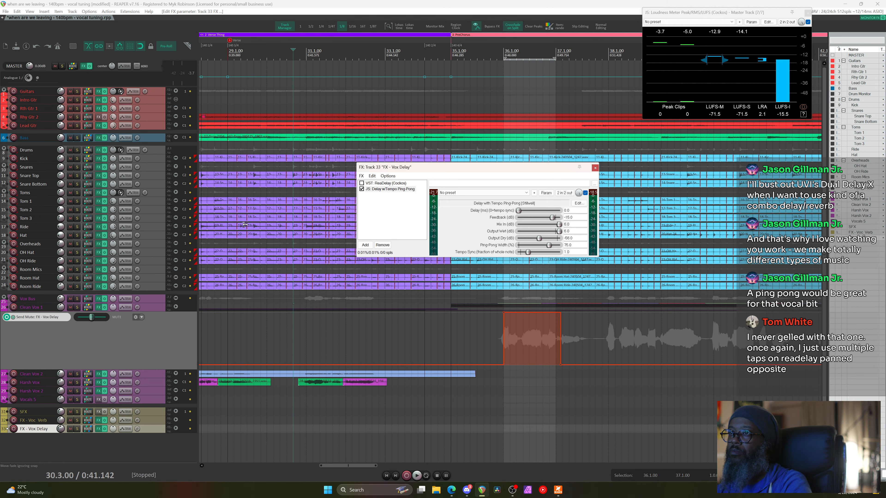
click(77, 299)
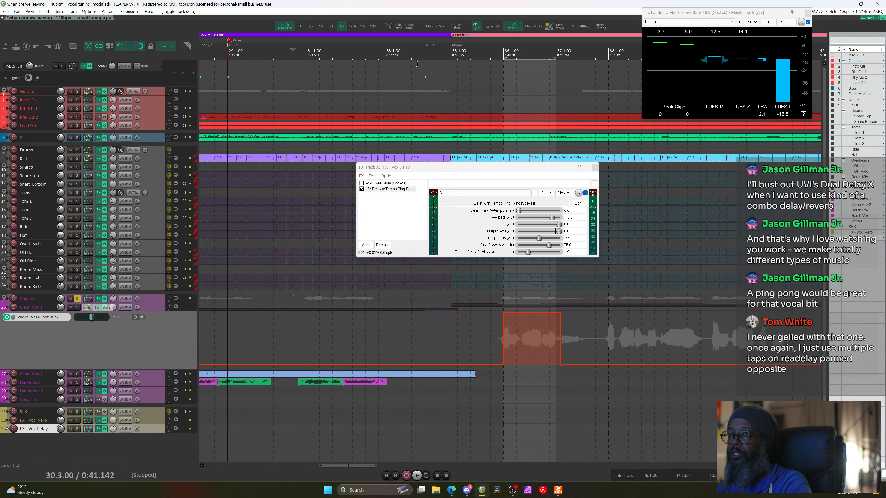
key(space)
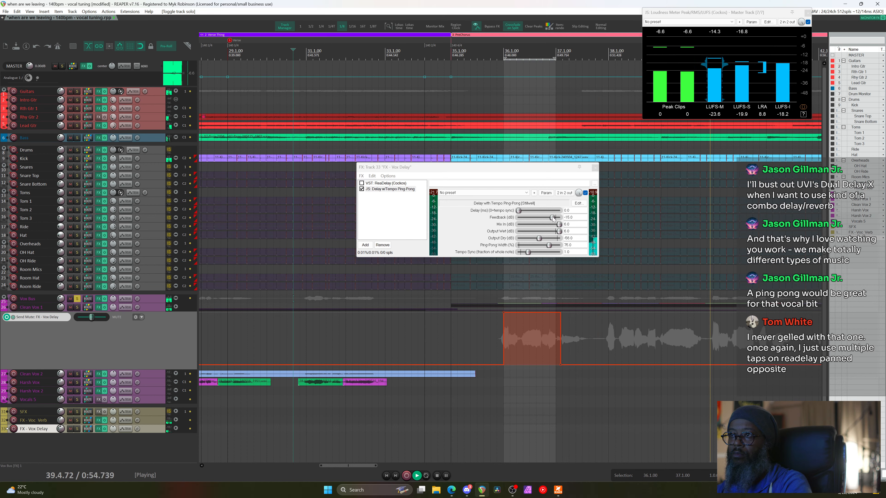
key(space)
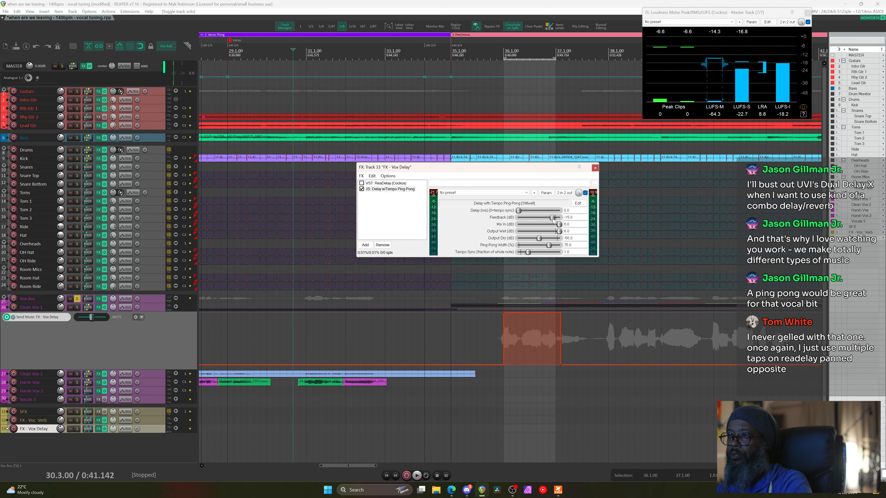
drag(553, 220, 554, 220)
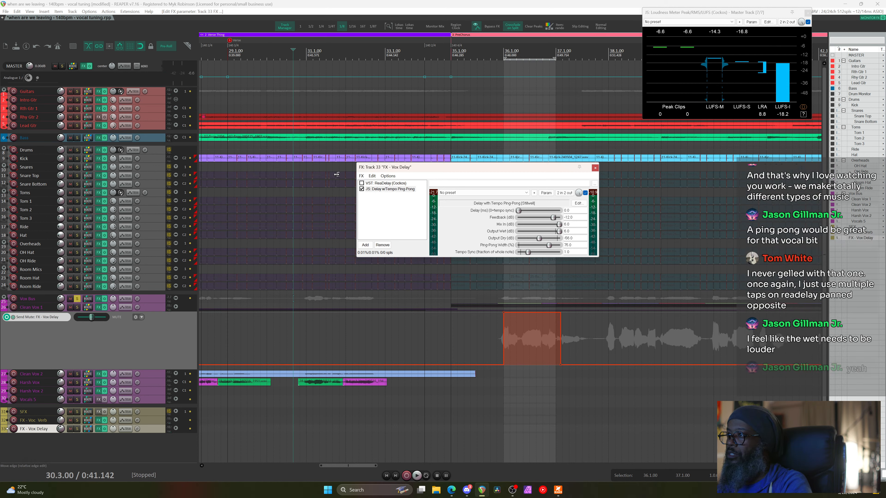
Bypass the ping-pong delay, try JS Delay w/Stereo Bounce, then remove both JS delays
click(362, 189)
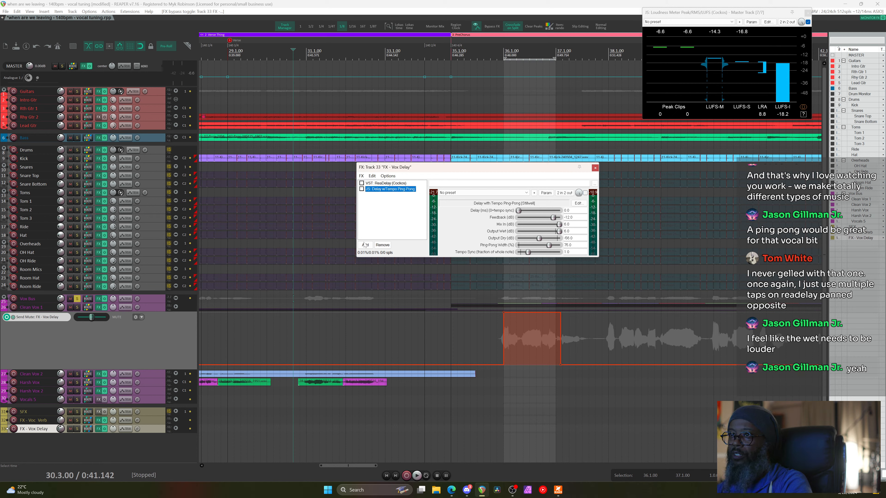
click(364, 245)
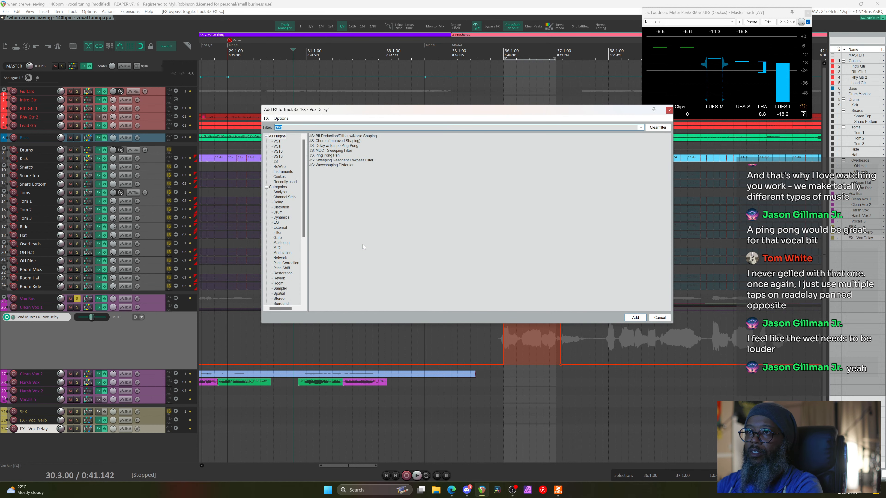
text(delay)
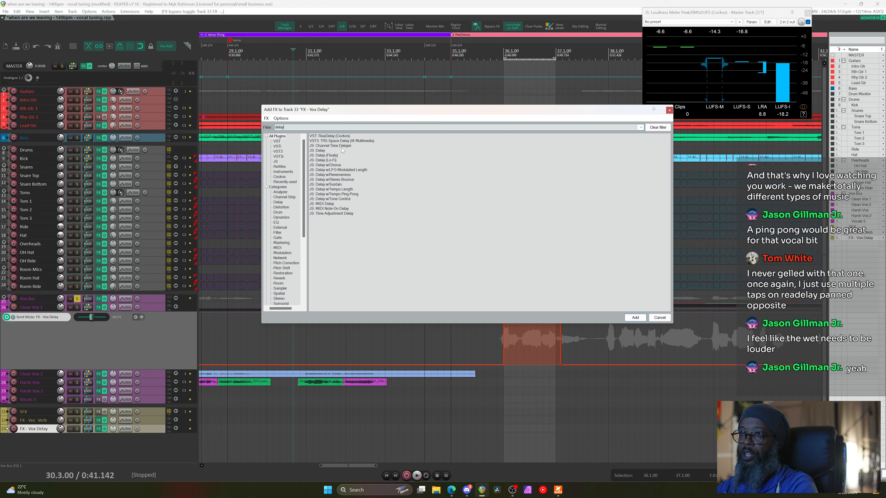
click(347, 180)
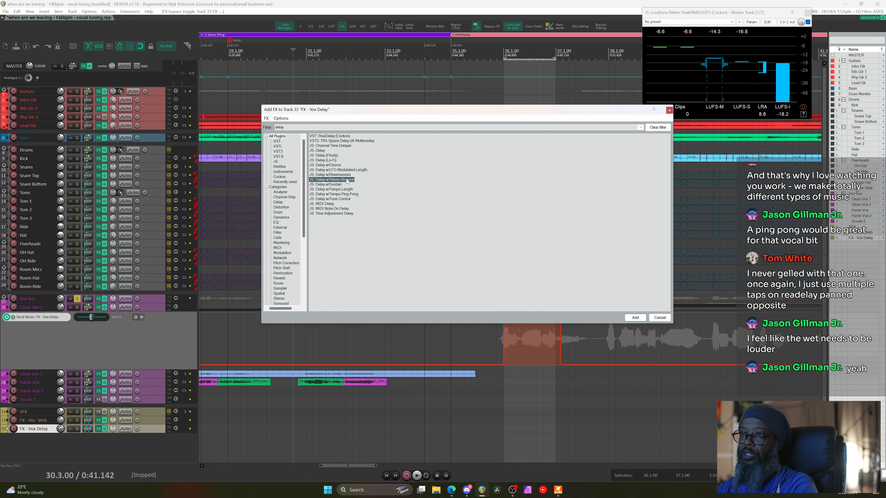
double_click(348, 179)
click(385, 189)
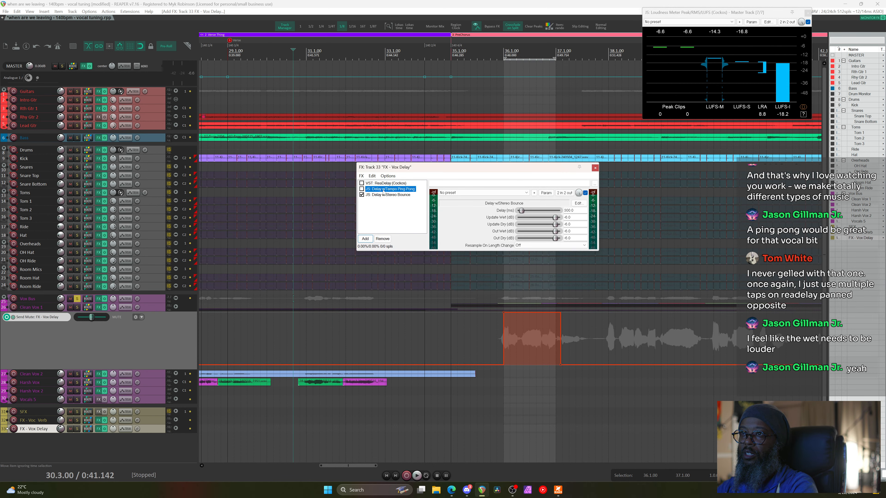
click(383, 240)
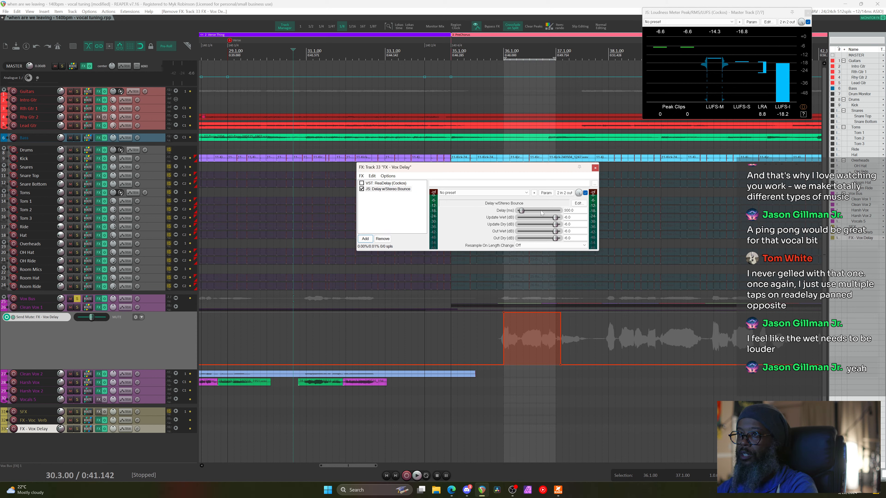
click(383, 239)
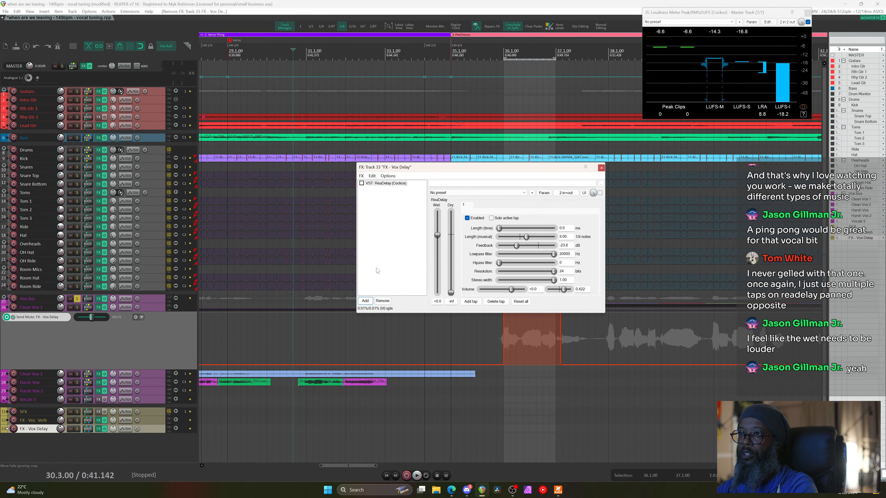
Add TR5 Space Delay to the FX - Vox Delay chain via a 'space' search
click(365, 301)
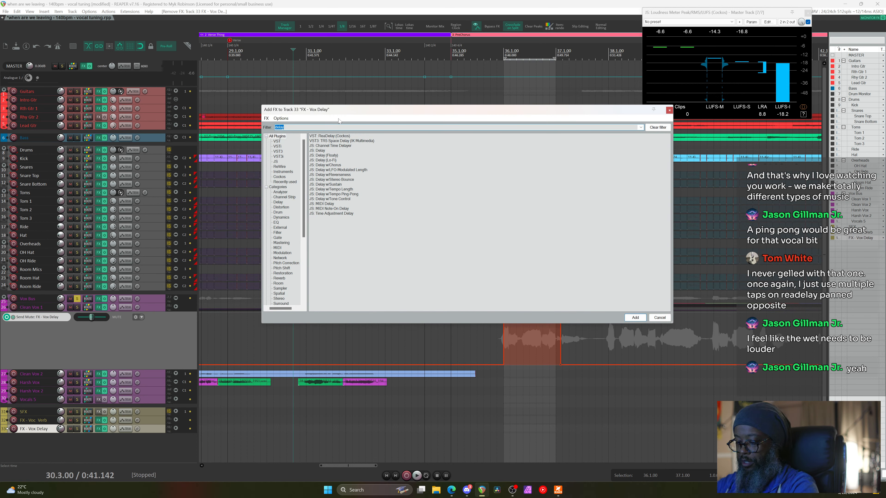
text(space)
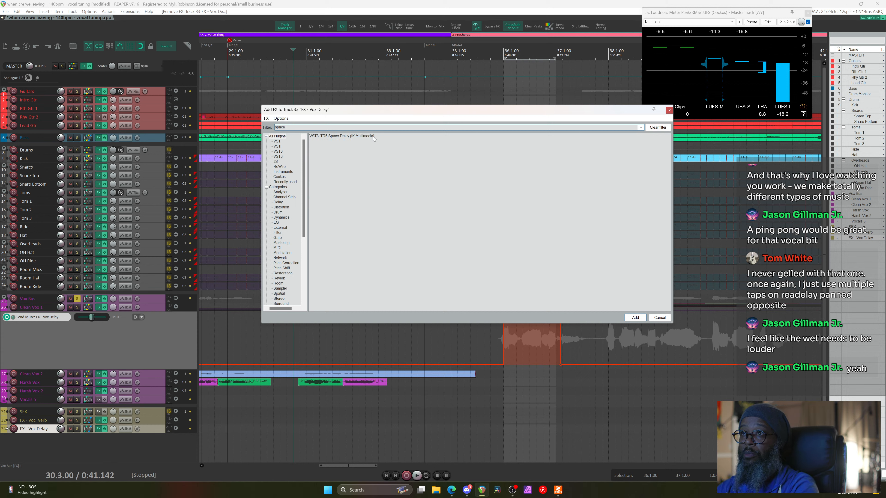
click(368, 136)
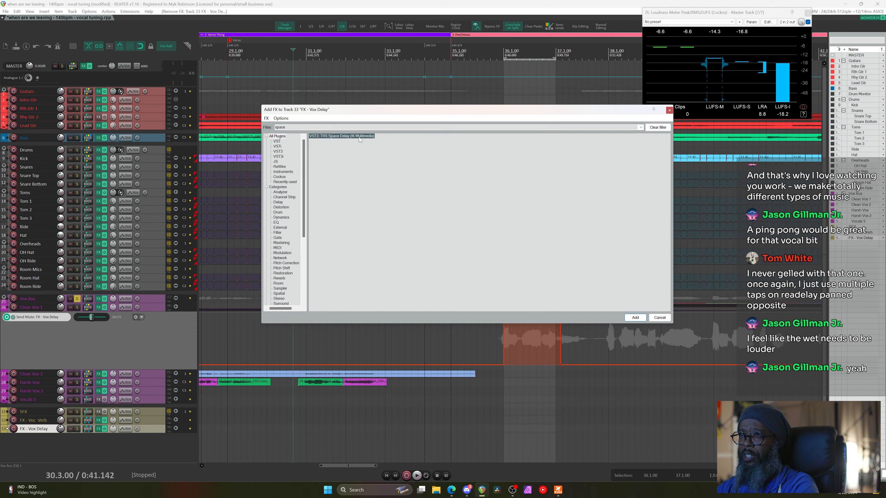
double_click(359, 137)
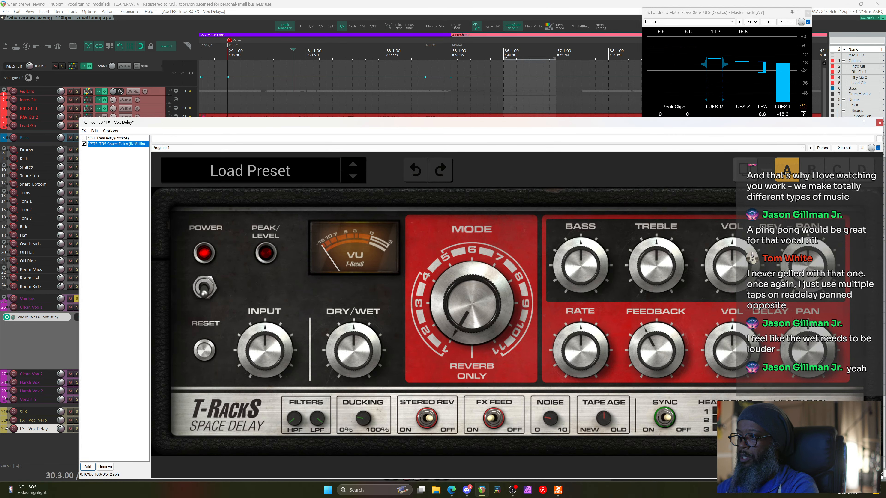
Set Space Delay ducking to 20%, slow the rate, sync to tempo, and shift head note values
drag(882, 475, 601, 307)
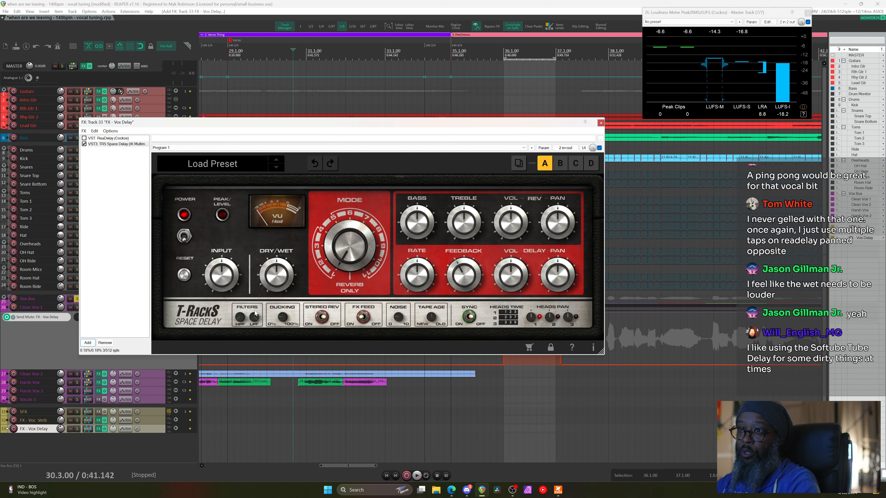
click(284, 317)
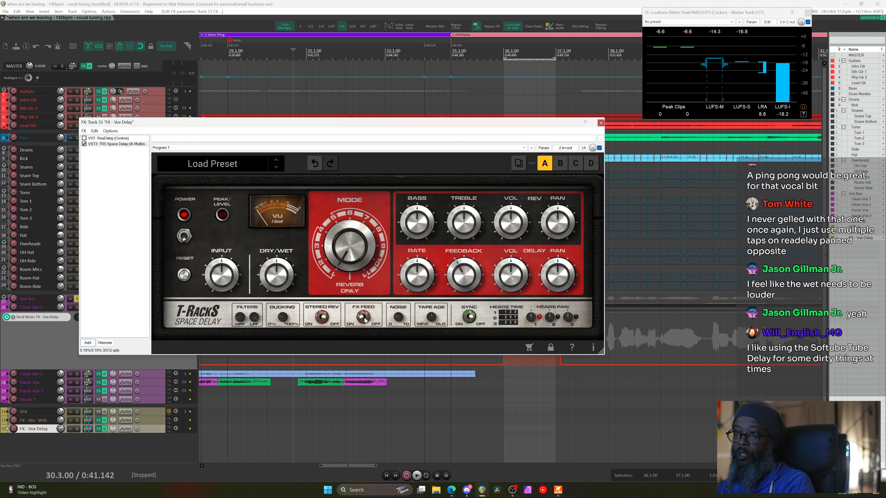
scroll(285, 278, up, 5)
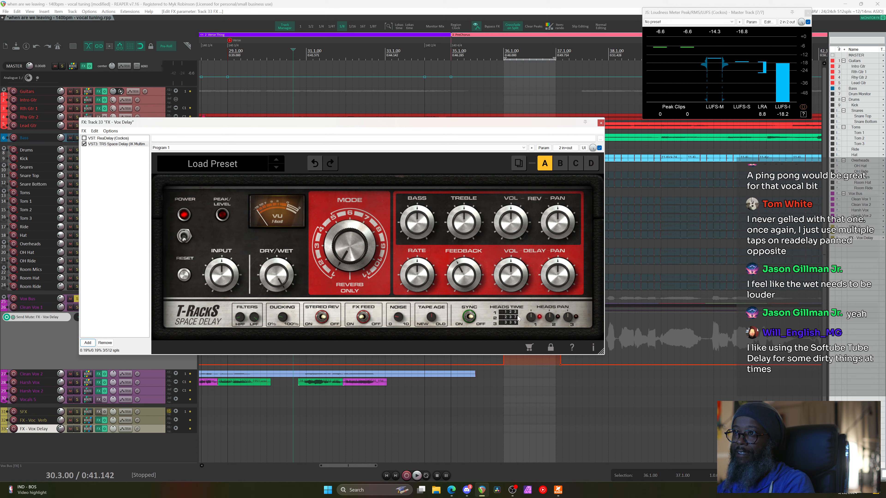
mouse_move(417, 274)
mouse_down()
mouse_move(421, 295)
mouse_move(422, 259)
mouse_up()
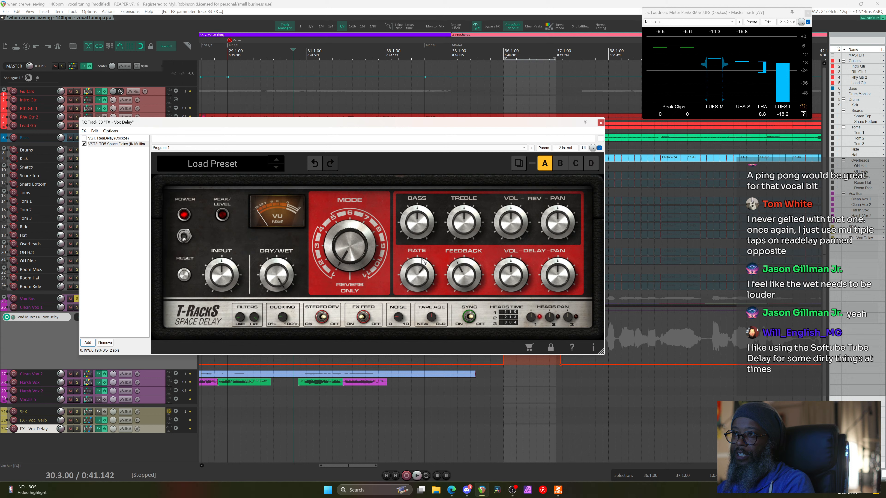
click(472, 320)
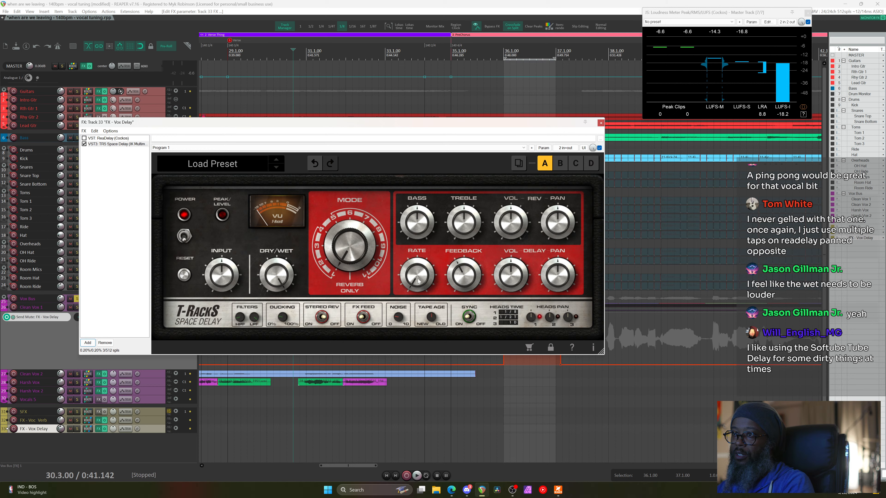
drag(418, 280, 430, 338)
Audition the Space Delay from near bar 35, then remove it from the chain
scroll(417, 279, up, 1)
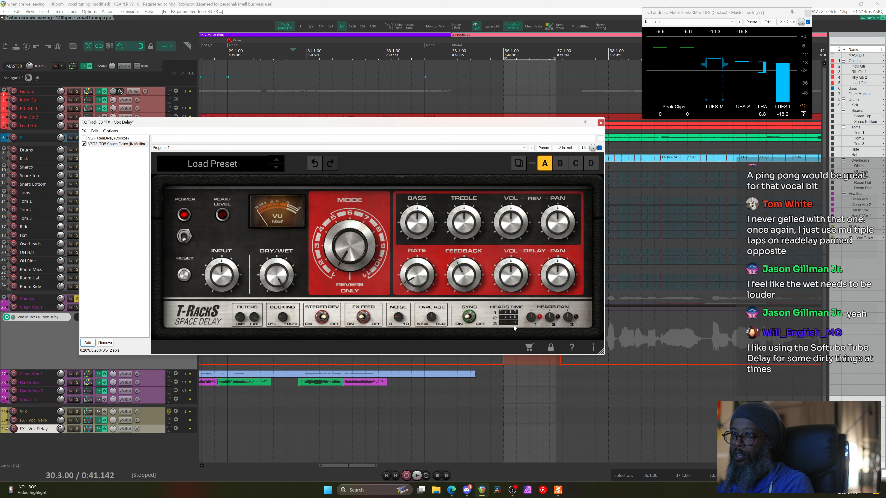
mouse_move(531, 318)
scroll(341, 256, up, 2)
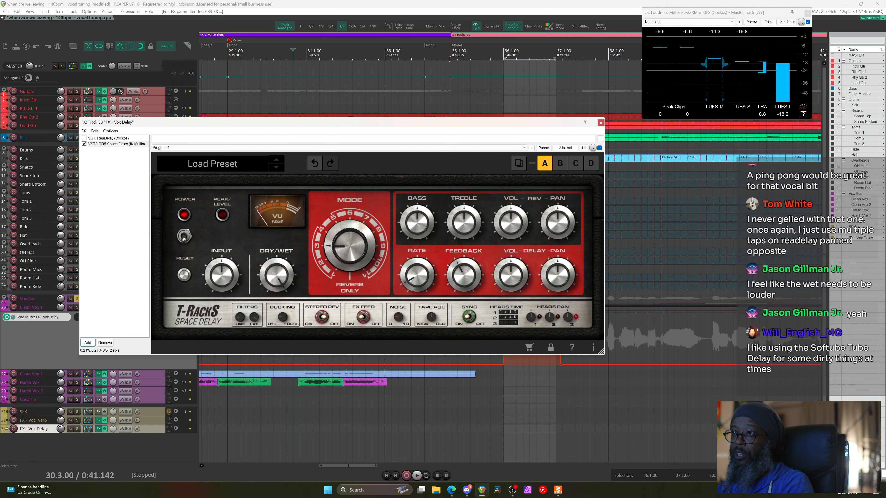
click(473, 57)
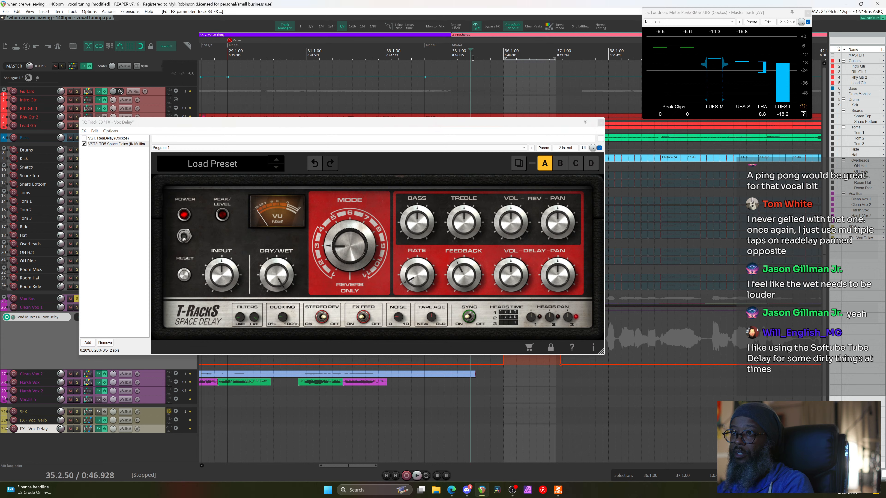
click(489, 57)
key(space)
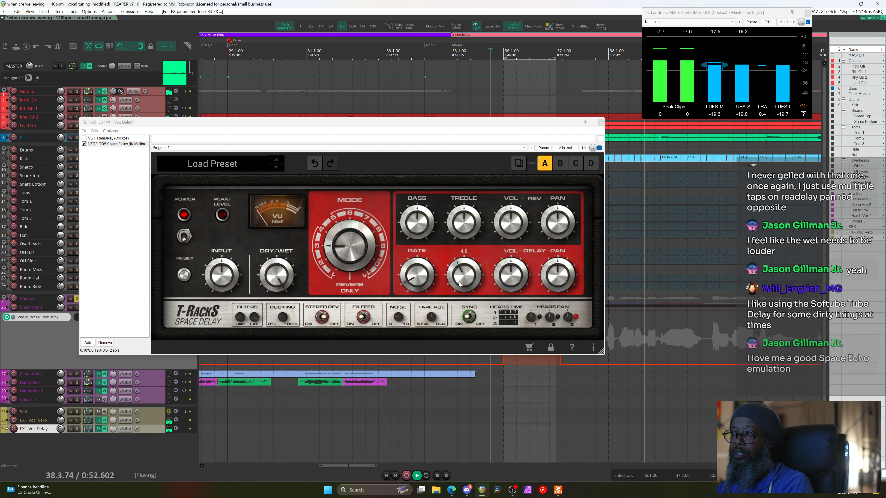
mouse_move(458, 284)
key(space)
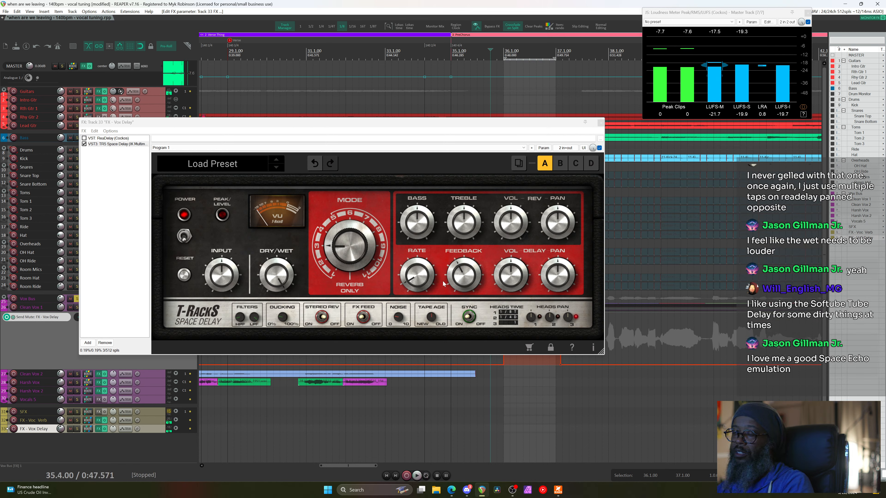
mouse_move(561, 290)
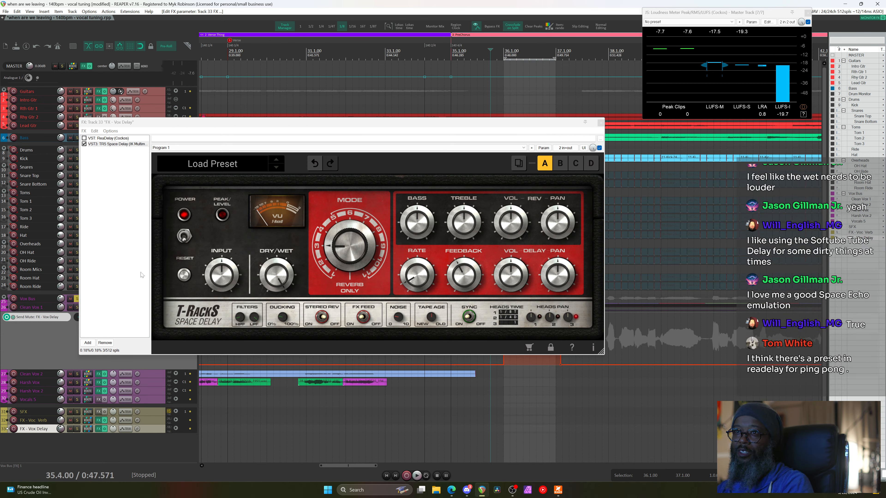
click(104, 343)
Add TR5 Tape Echo via an 'echo' search, with BPM sync on and echo time at 1/1
click(88, 256)
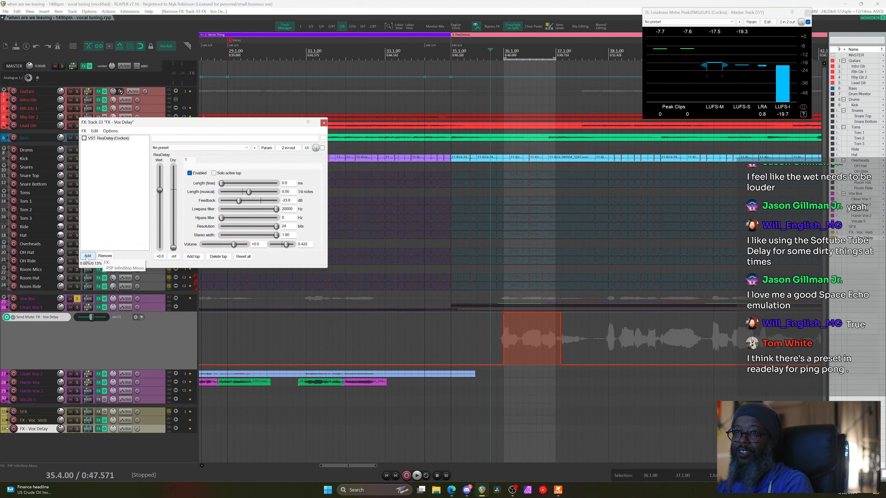
text(echo)
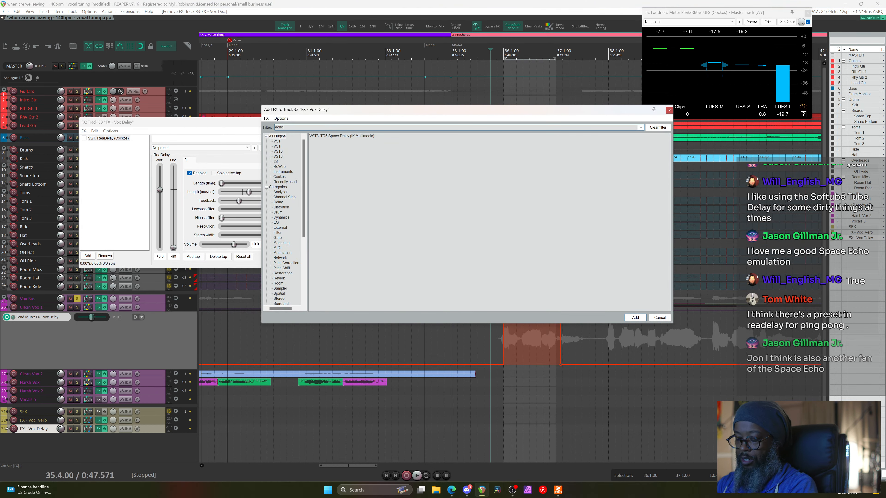
double_click(350, 136)
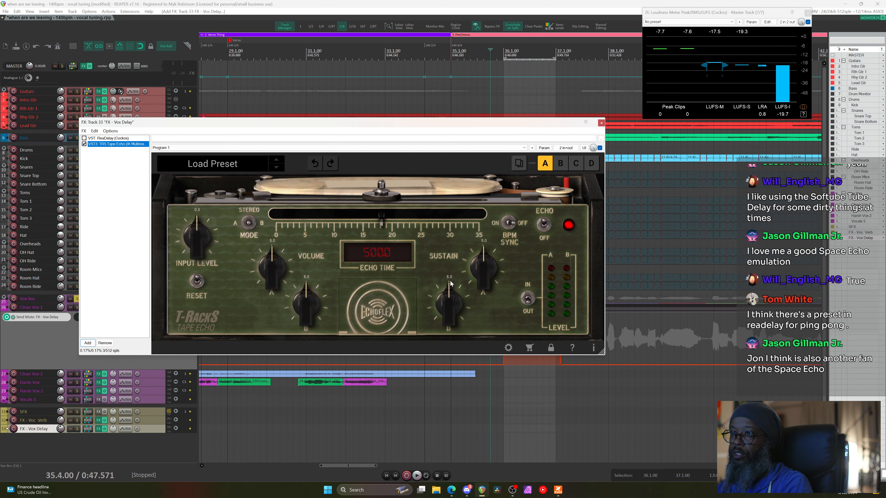
click(509, 224)
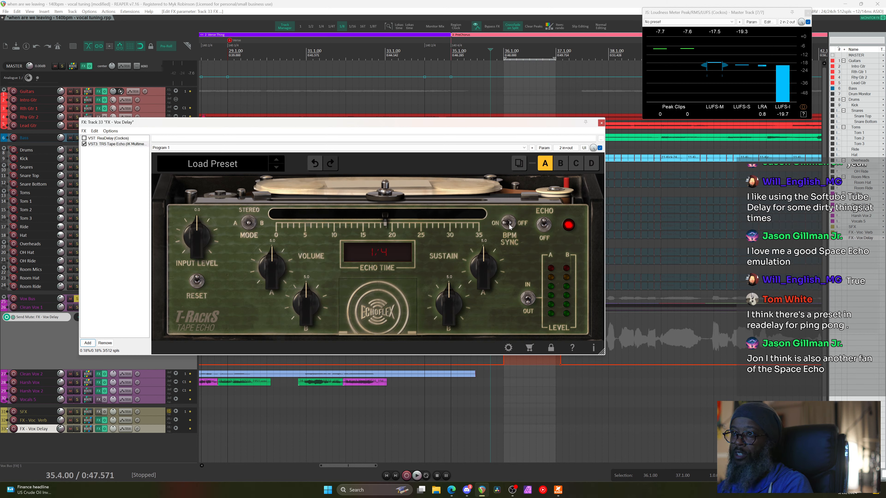
drag(387, 205, 496, 189)
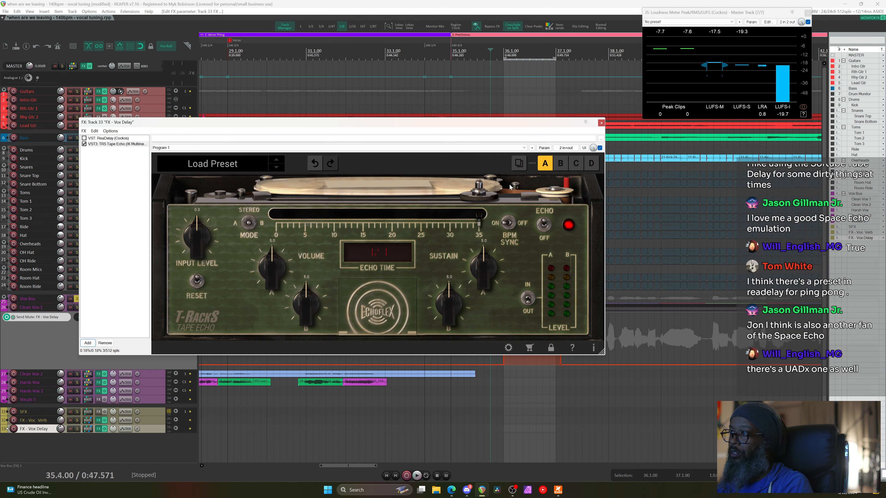
Audition the Tape Echo from bar 35, then lower A sustain to 4.0 and B sustain slightly
click(478, 73)
key(space)
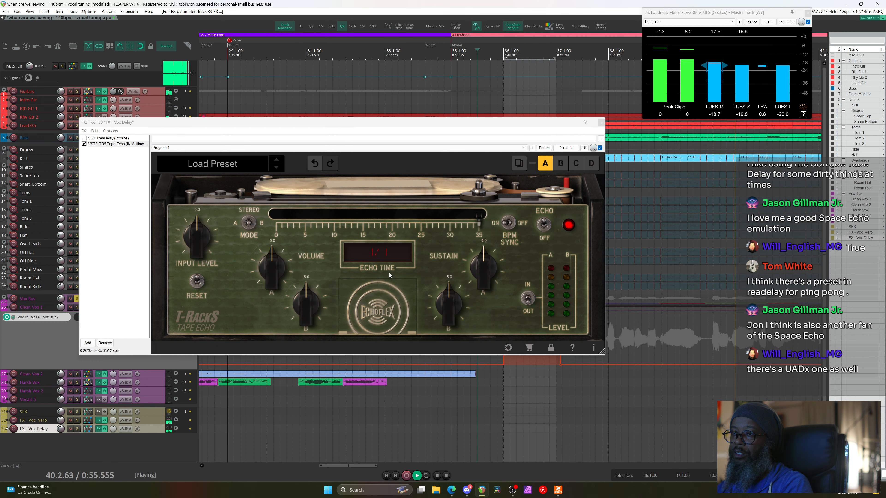
key(space)
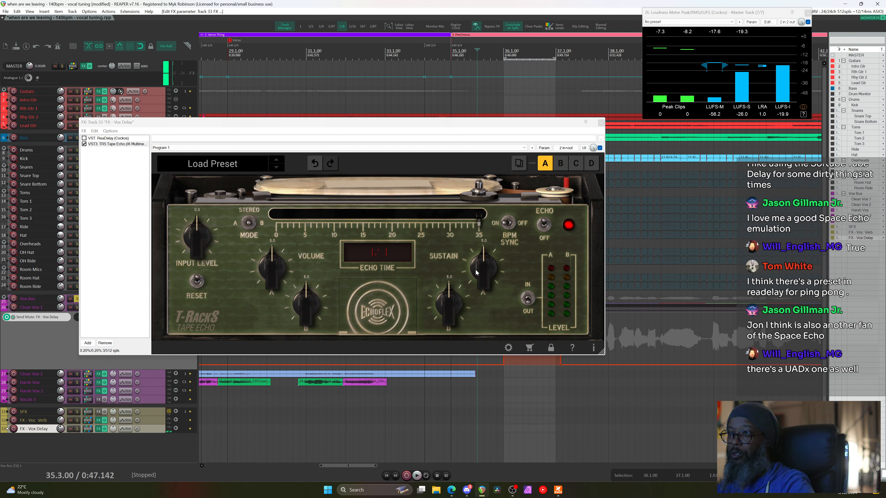
drag(484, 260, 483, 274)
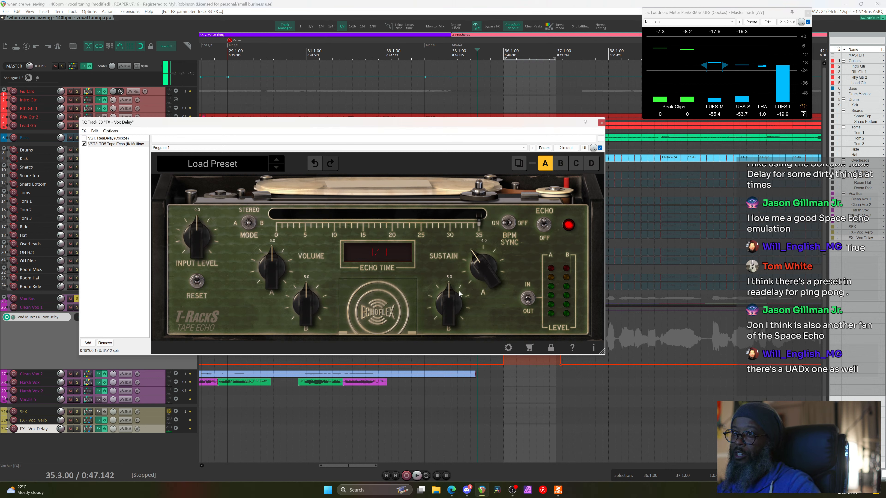
drag(449, 301, 452, 303)
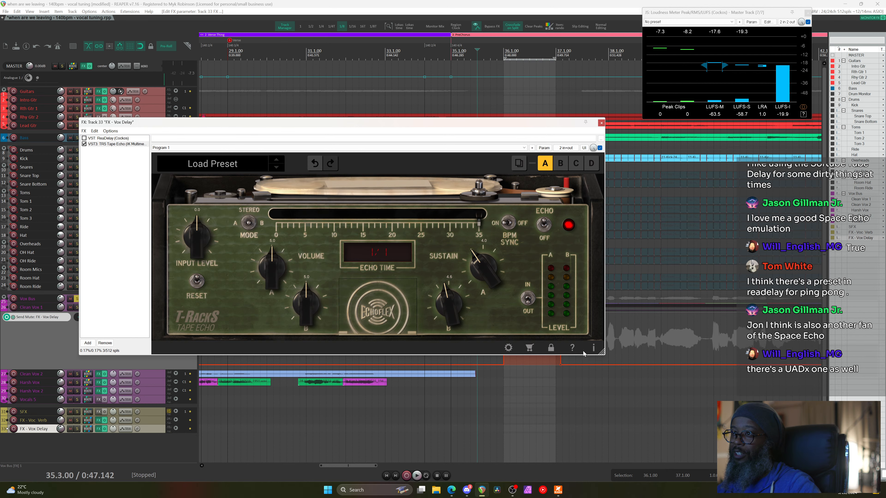
click(558, 490)
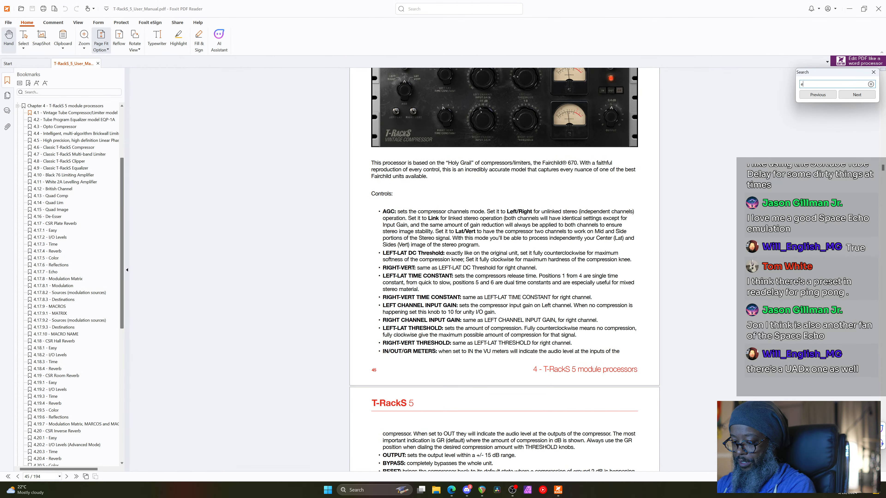
Search the manual for 'echo', then 'echoverb' and 'echo verb', dismissing the no-match messages
key(Return)
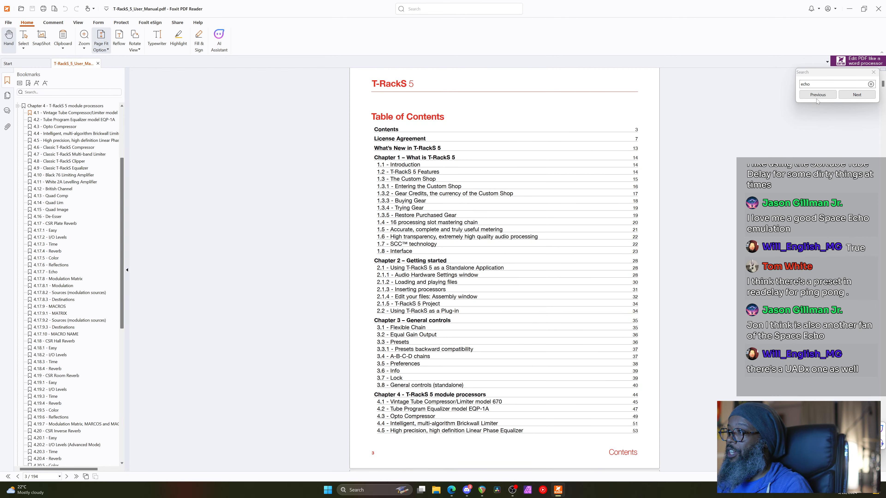
click(862, 96)
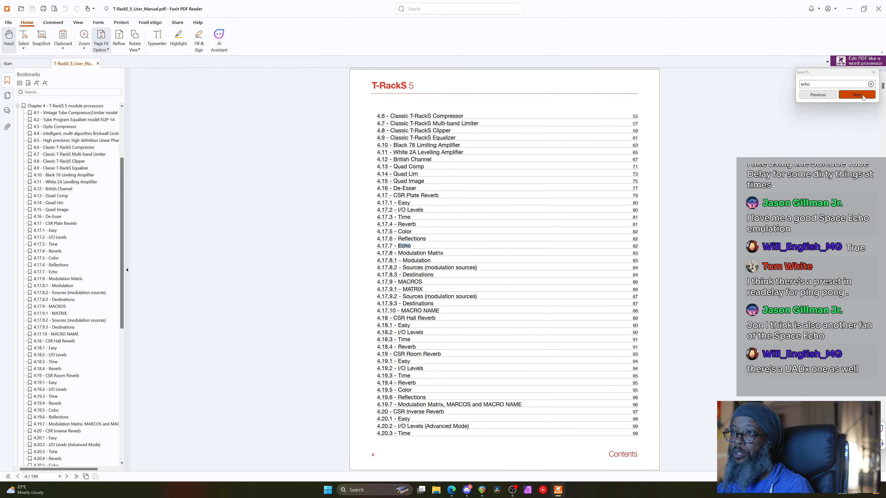
click(850, 96)
text(verb)
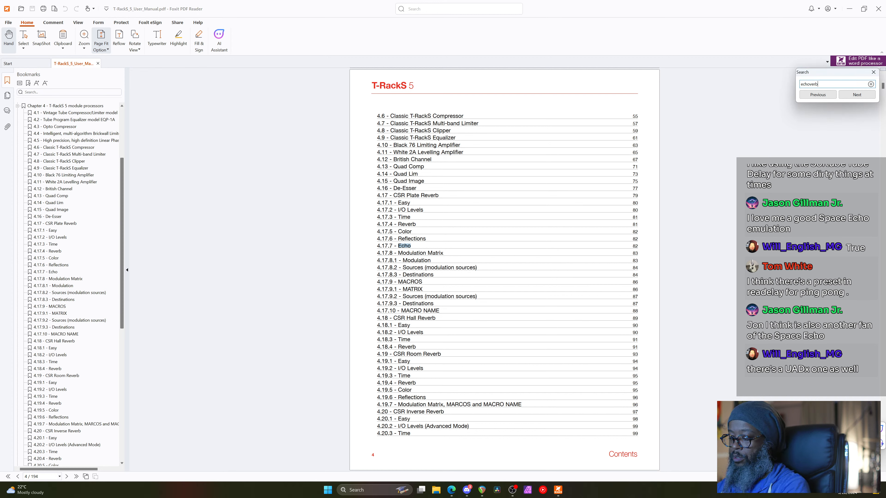
click(853, 95)
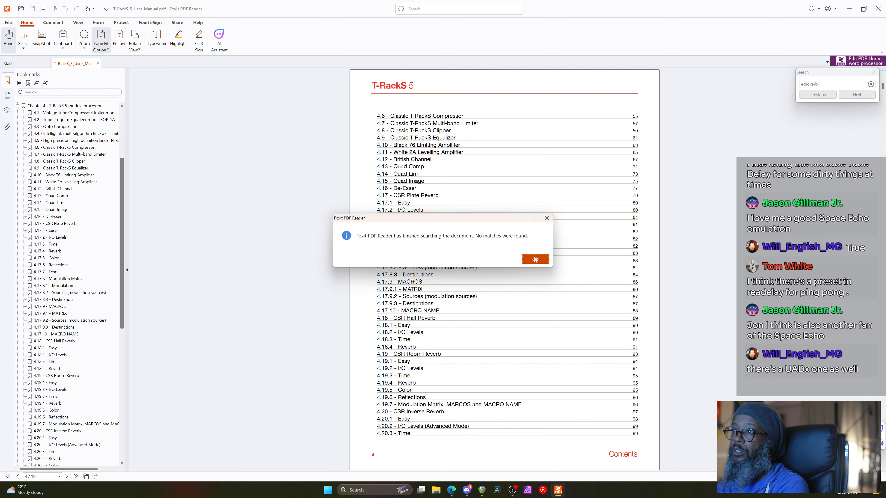
click(536, 259)
key(BackSpace)
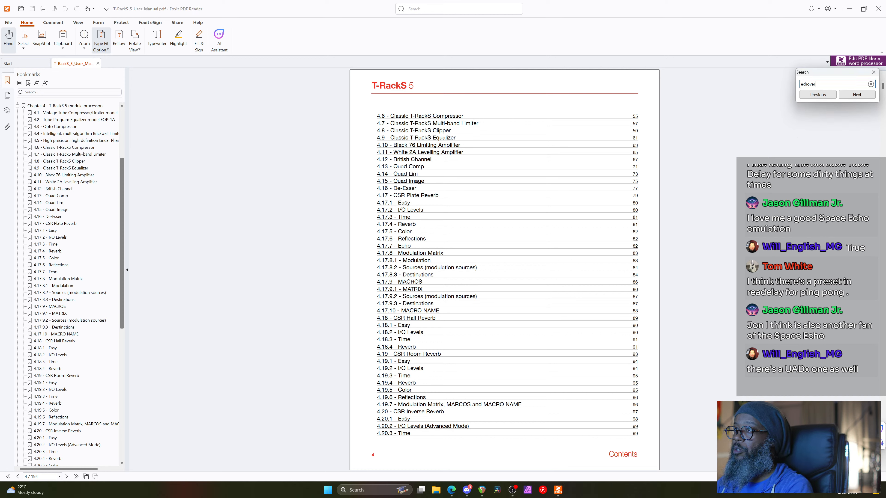
key(BackSpace)
key(BackSpace)
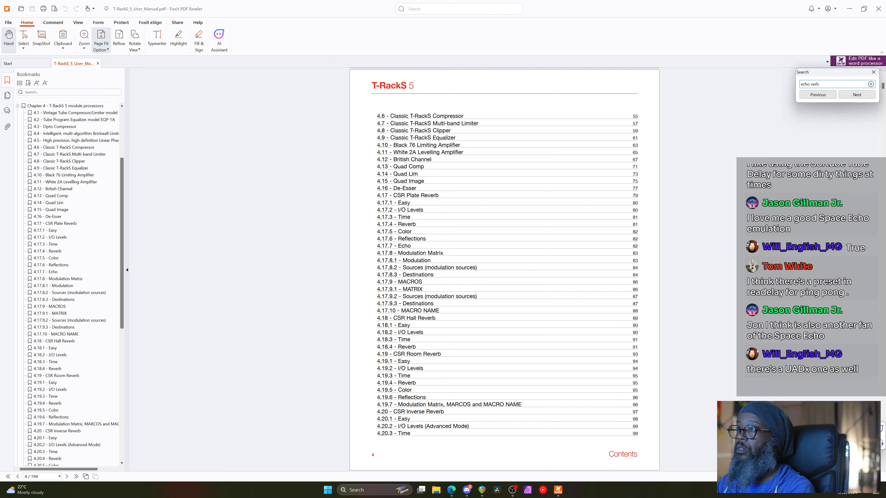
key(Return)
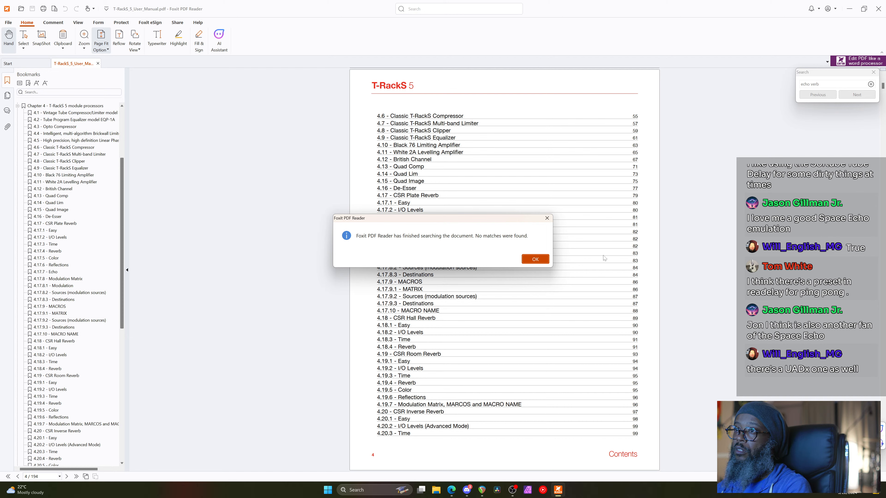
click(535, 259)
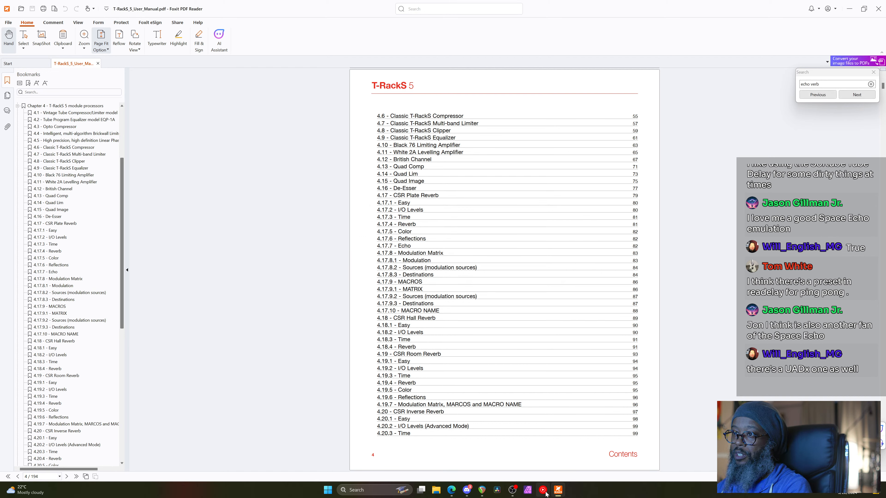
Search the manual for 'tape echo' and step to the 4.23 Tape Echo contents entry
click(483, 490)
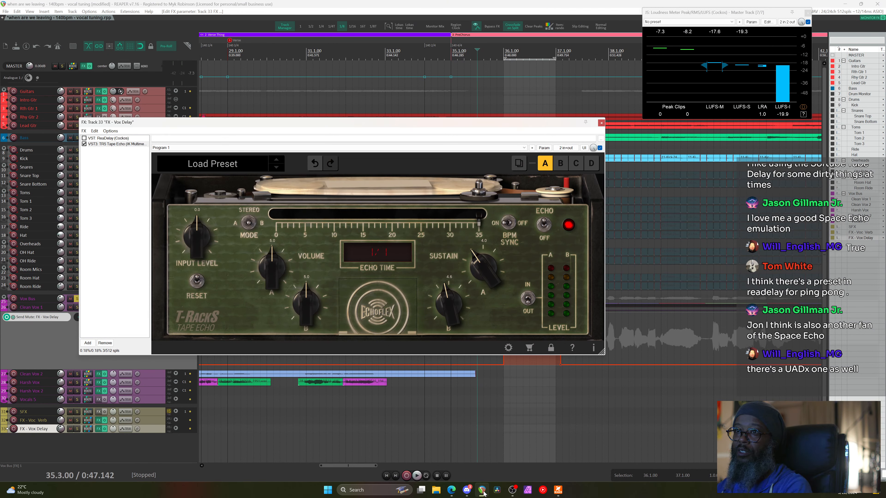
click(558, 491)
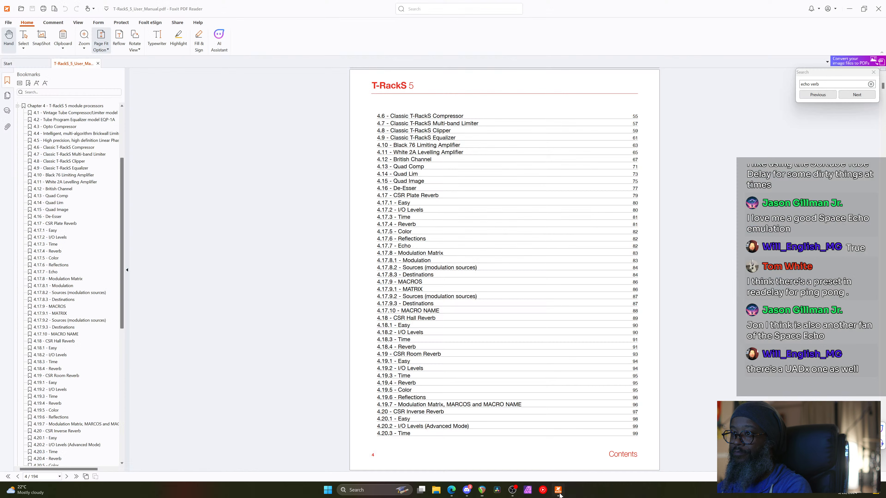
key(ctrl+a)
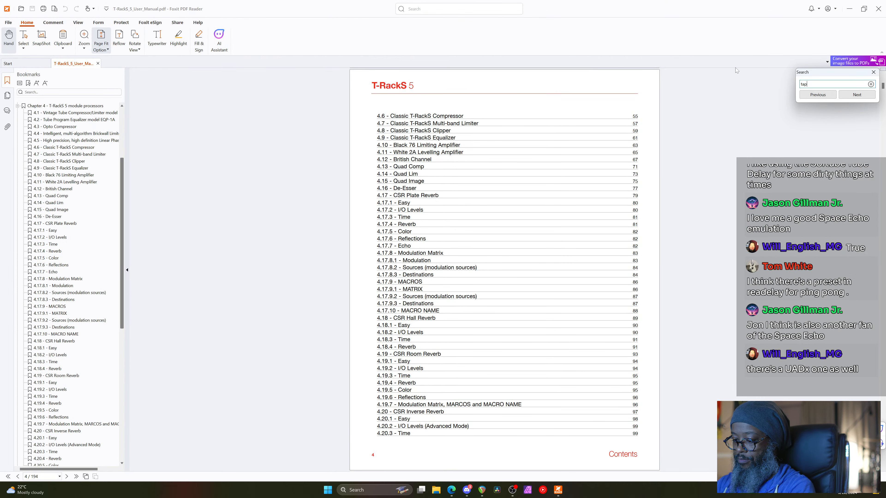
text(tape echo)
key(Return)
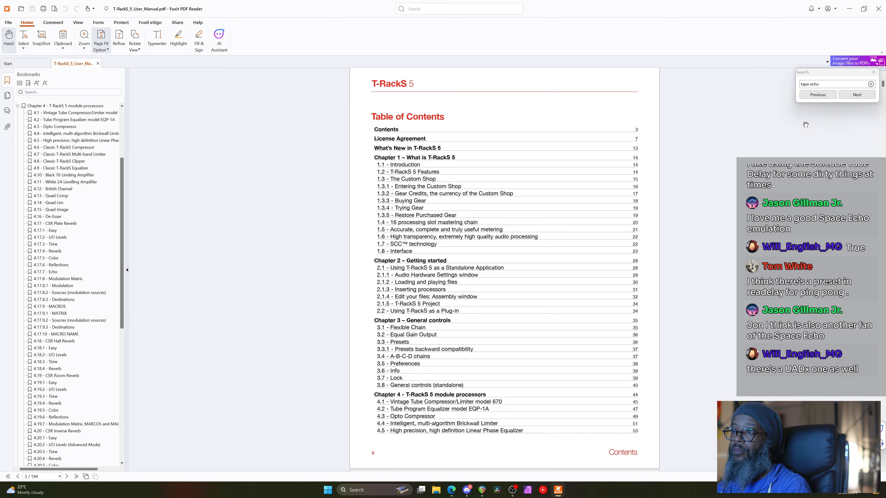
click(857, 96)
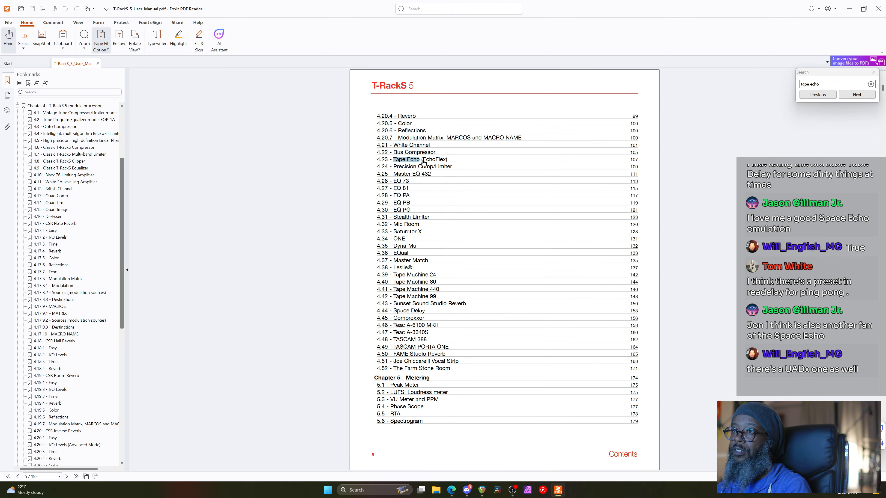
Open section 4.23 Tape Echo (EchoFlex), read through its Controls list, and Alt+Tab to REAPER
click(423, 162)
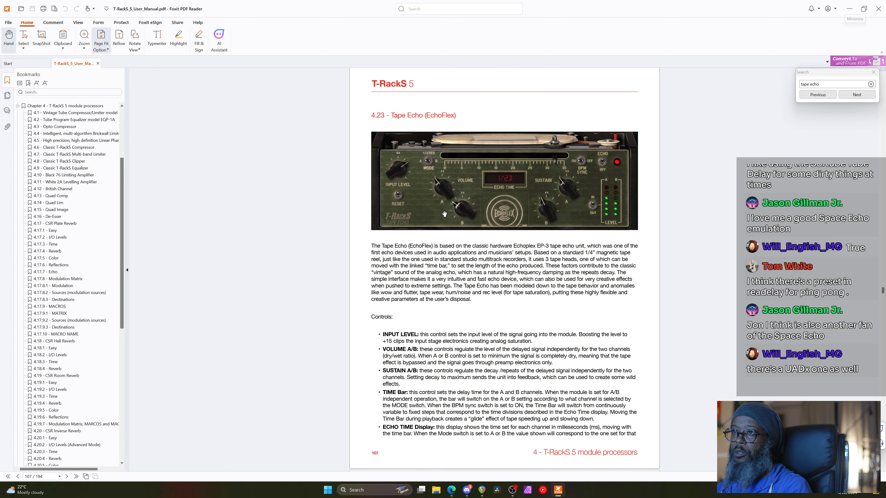
scroll(447, 233, down, 3)
scroll(453, 324, down, 1)
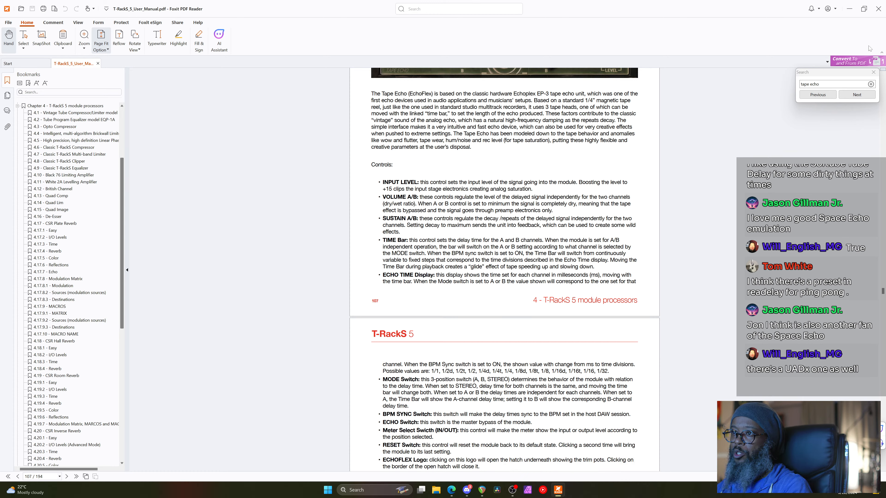
key(alt+Tab)
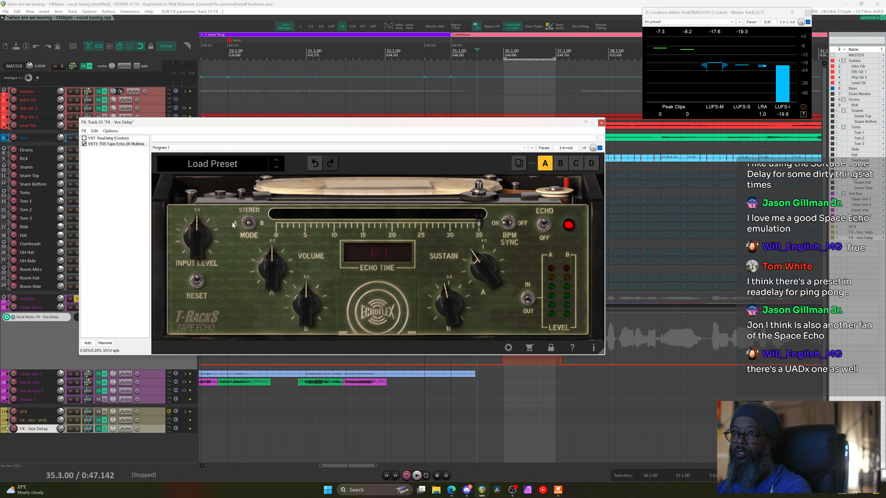
Lower Tape Echo VOLUME A to 4.6, enlarge the plugin window, and close the FX chain
drag(267, 247, 272, 256)
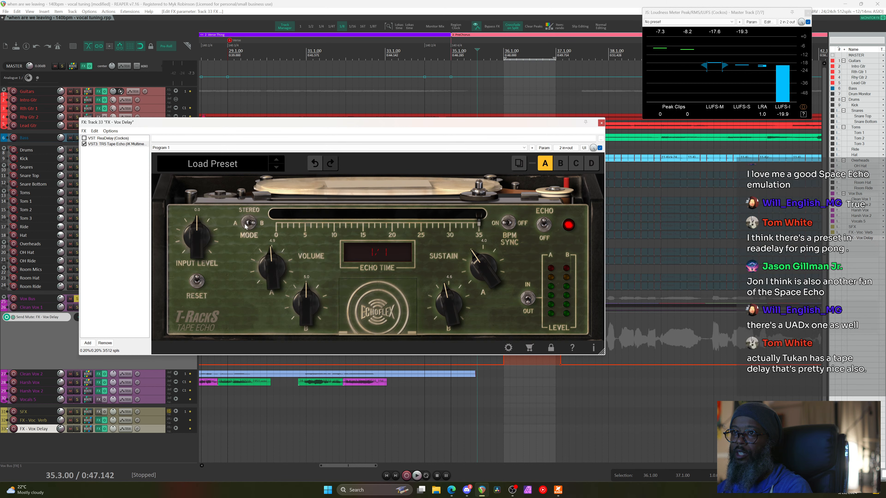
drag(280, 263, 270, 264)
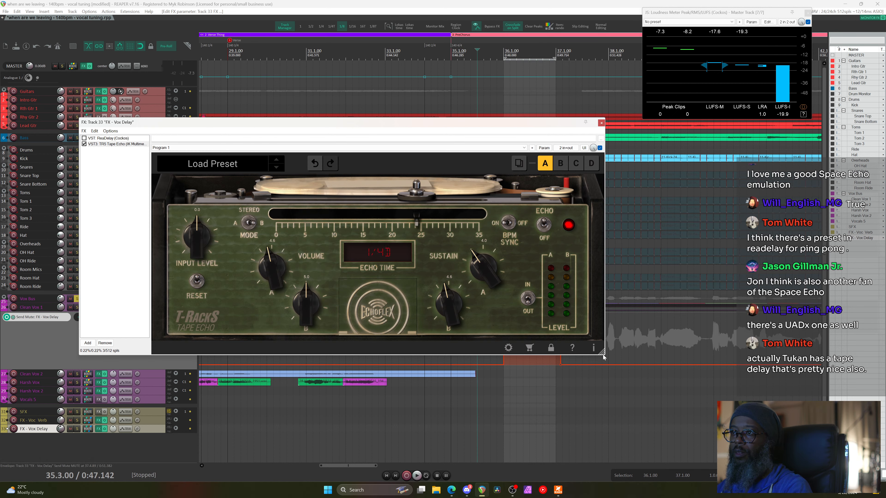
drag(603, 357, 640, 371)
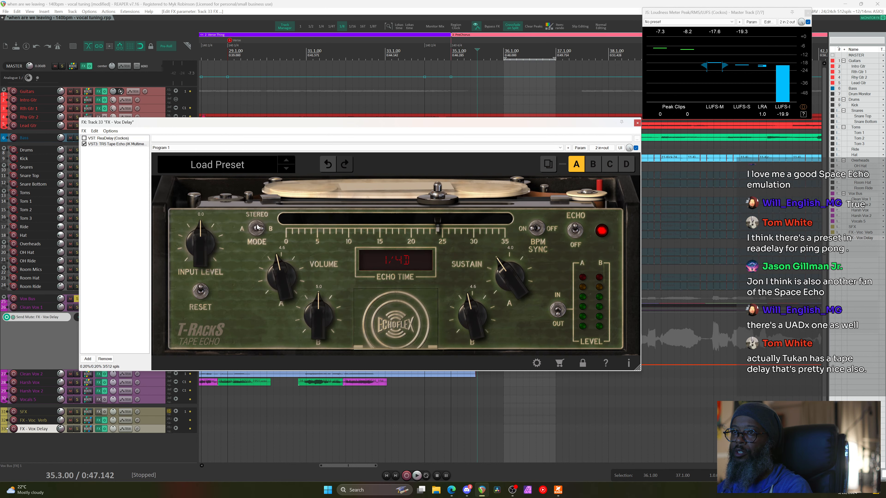
click(638, 123)
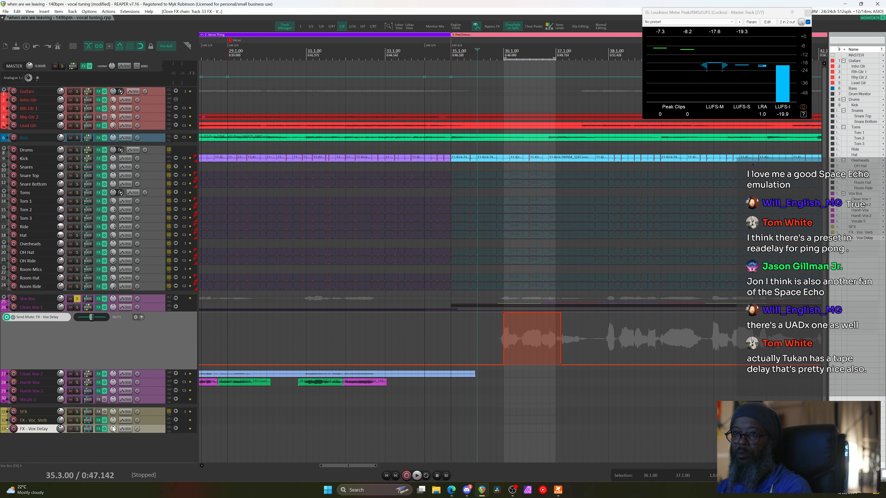
In the reopened Tape Echo, set mode A, A volume 5.0, B sustain 3.9, echo time 1/1
click(98, 429)
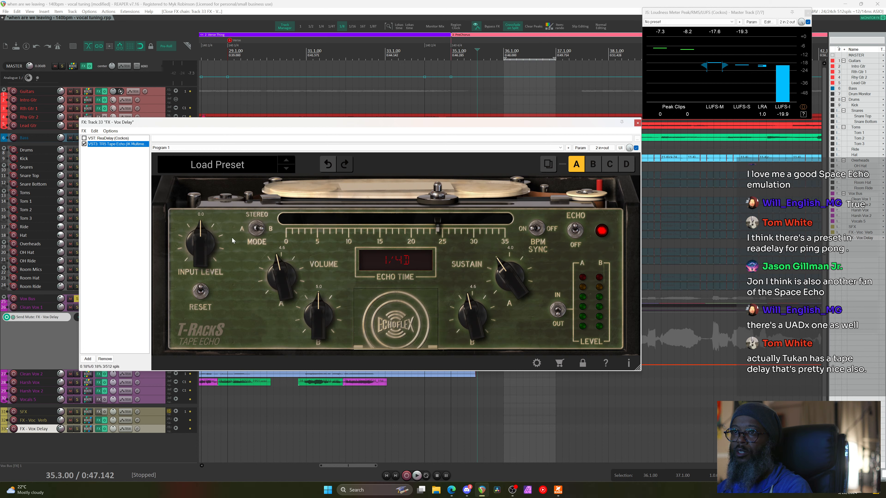
click(258, 231)
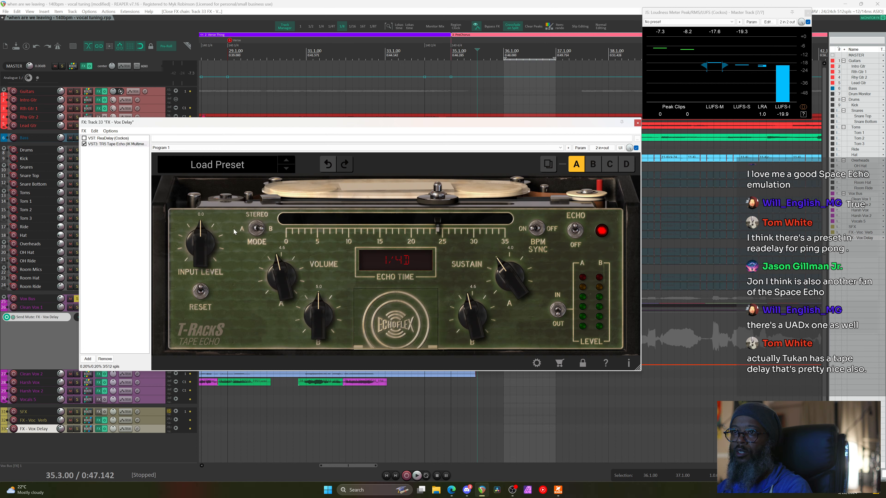
click(258, 229)
drag(280, 271, 281, 267)
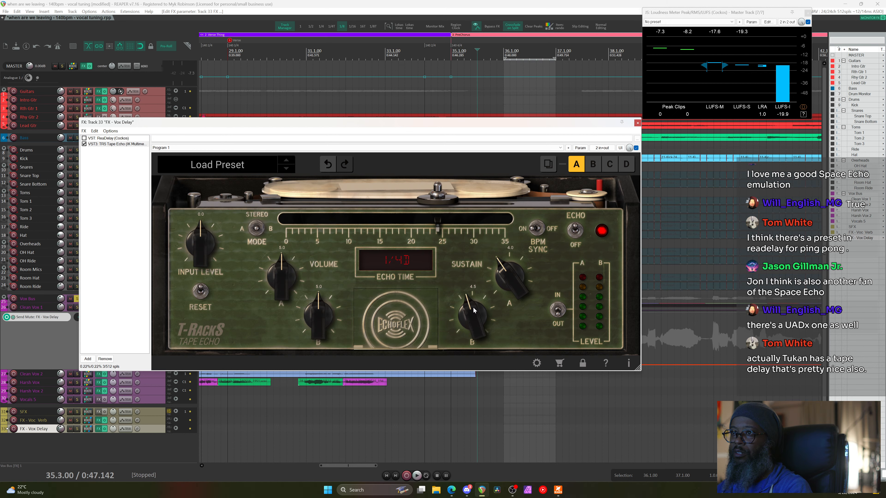
drag(475, 303, 476, 324)
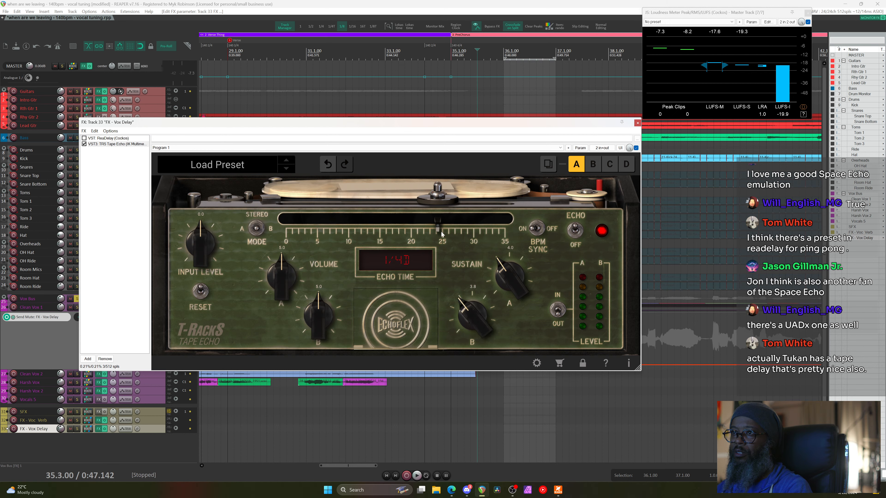
drag(441, 234, 519, 231)
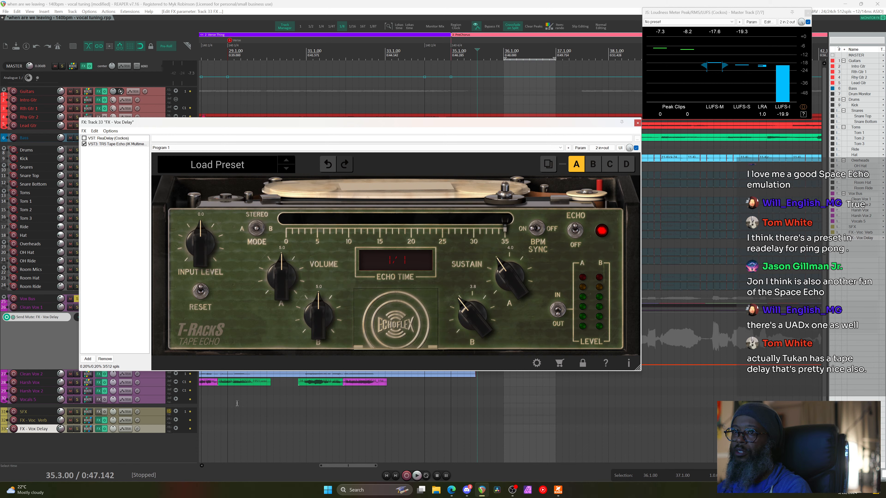
Unsolo the Vox Bus and audition the full mix with the new Tape Echo settings
click(76, 299)
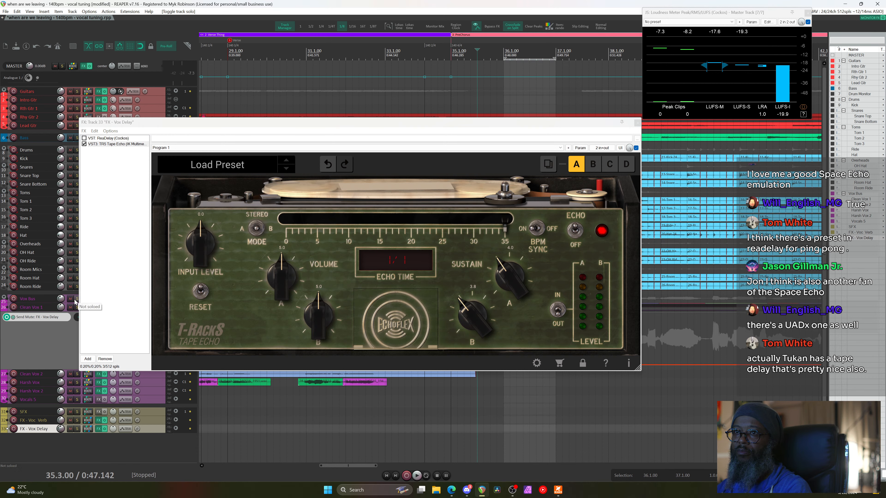
key(space)
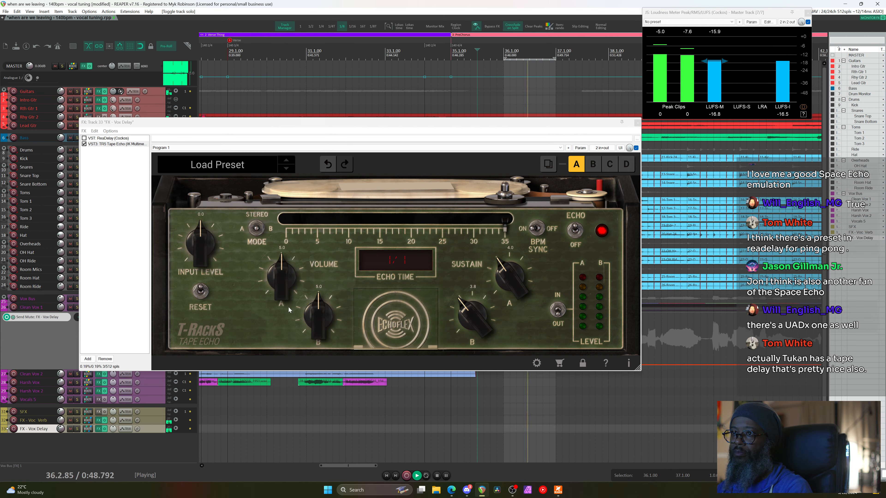
scroll(277, 274, up, 3)
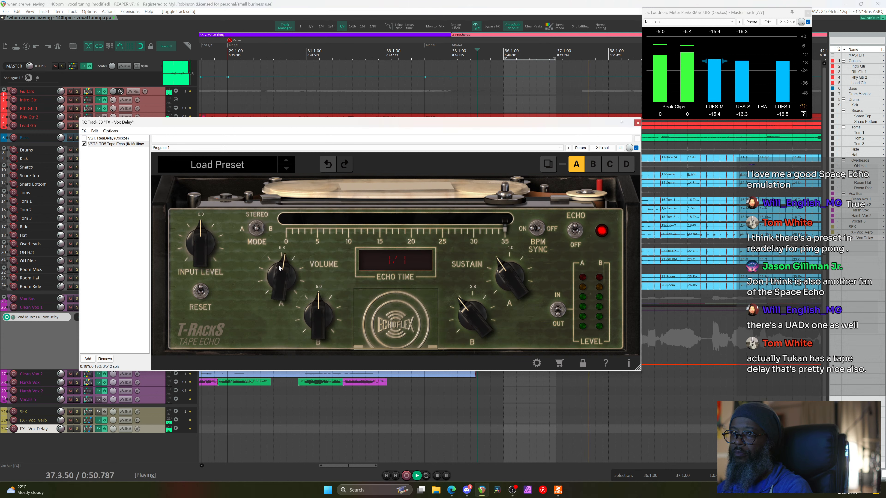
scroll(321, 307, up, 4)
scroll(324, 306, up, 4)
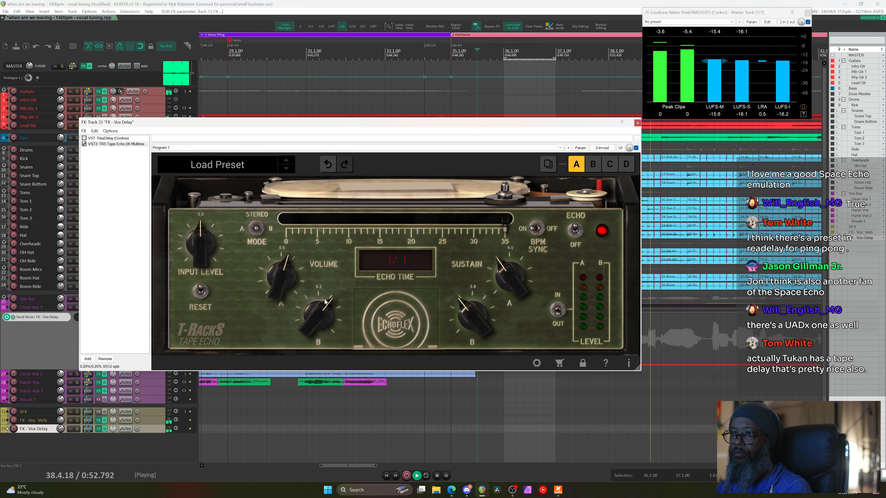
scroll(288, 267, up, 3)
key(space)
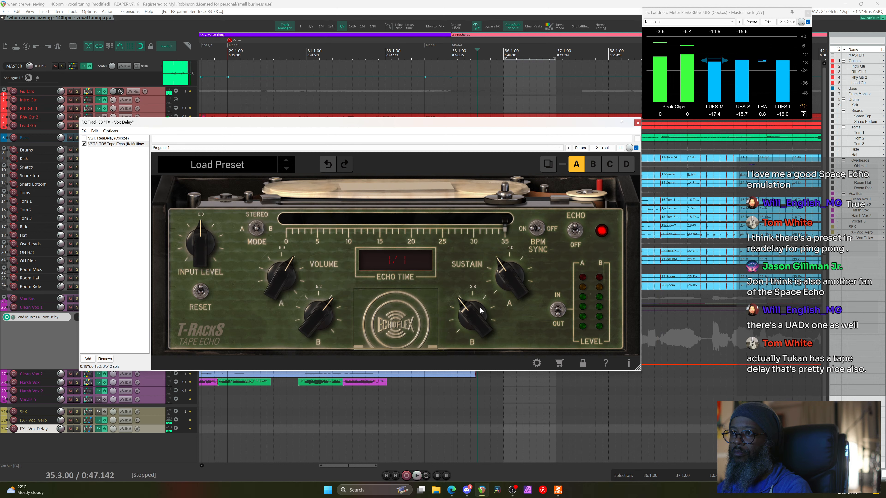
scroll(474, 292, up, 10)
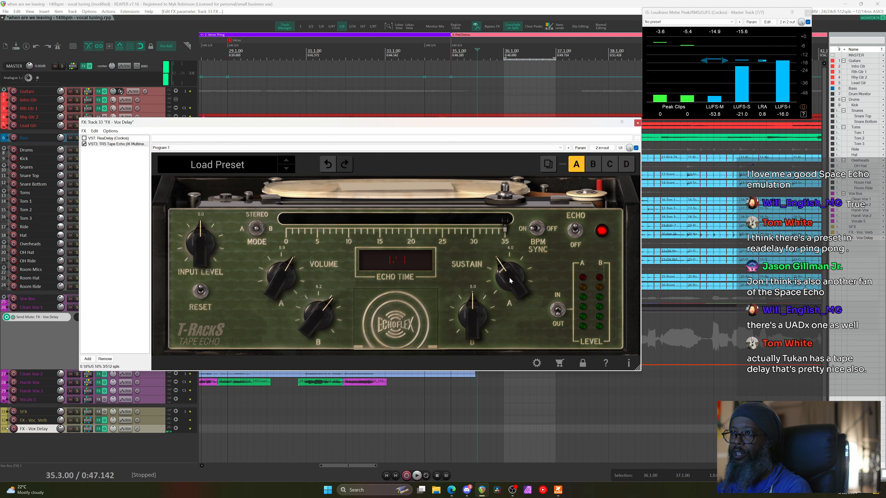
scroll(509, 281, up, 8)
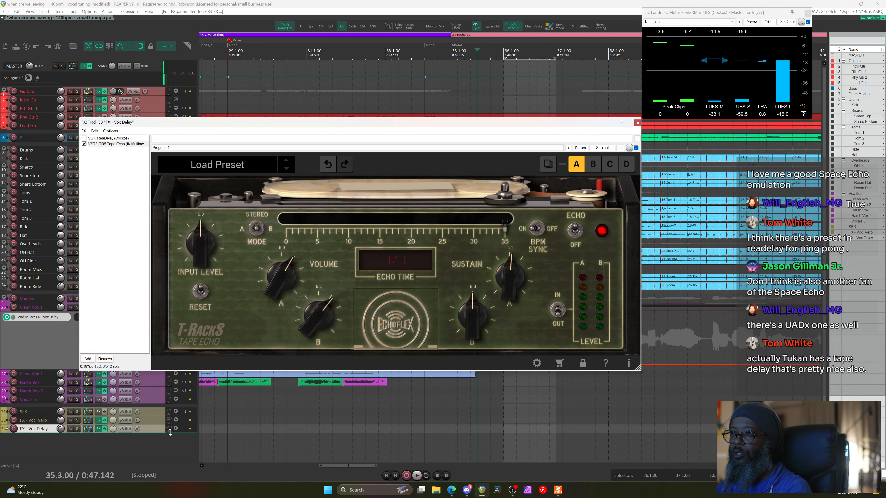
key(space)
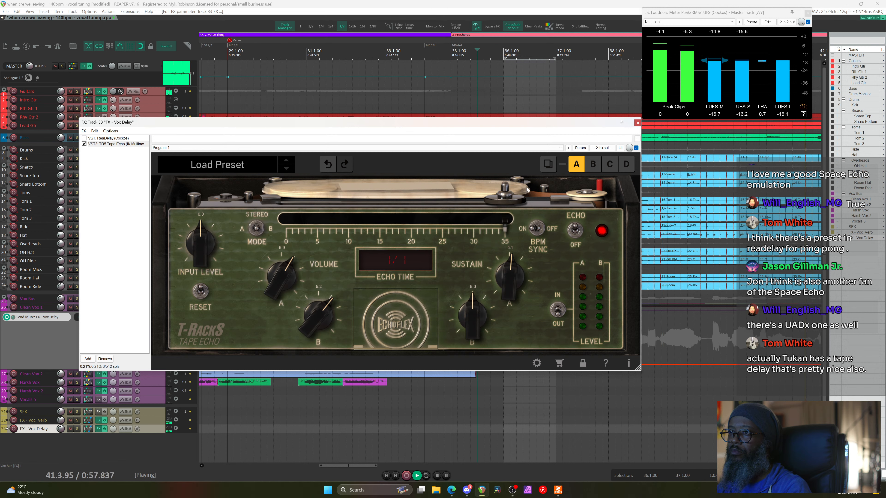
key(space)
Close the Vox Delay FX chain and the loudness meter, then audition from bar 40
click(638, 123)
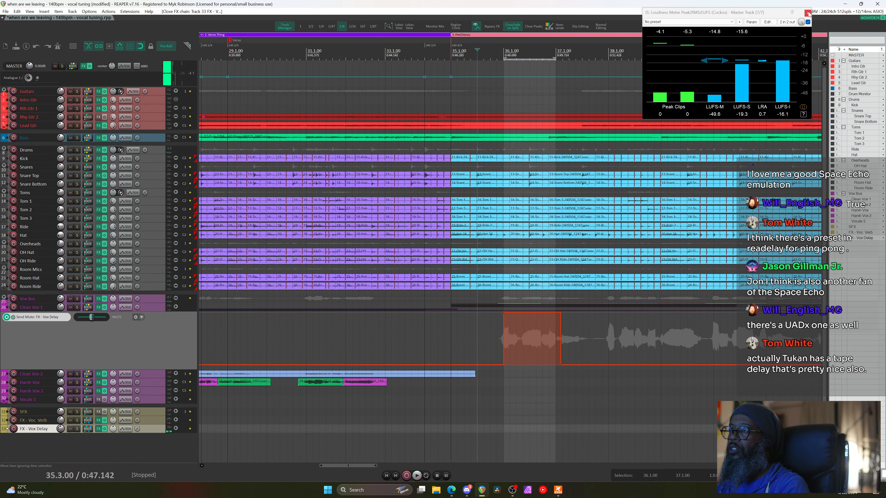
click(808, 13)
scroll(712, 82, up, 1)
scroll(709, 83, down, 3)
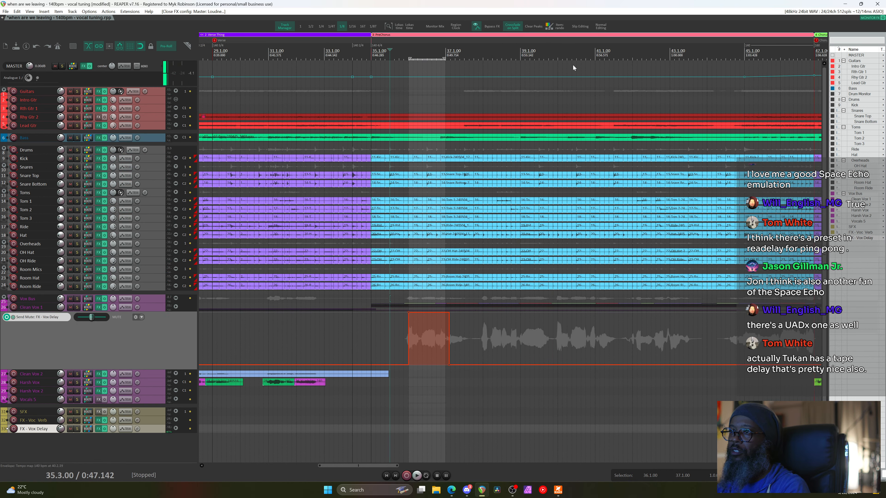
click(567, 56)
key(space)
click(559, 58)
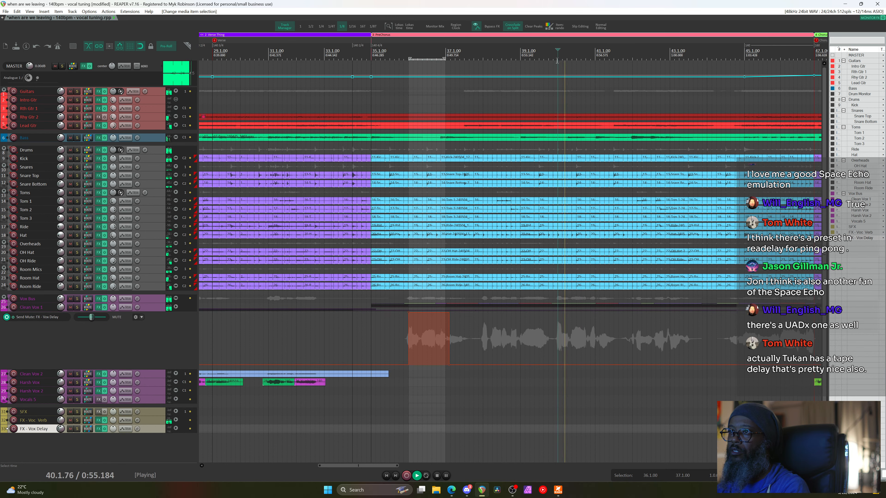
key(space)
scroll(554, 61, up, 1)
Unmute the Clean Vox 1 delay send across bars 40–42 and 36–38, merging the sections
drag(561, 56, 663, 56)
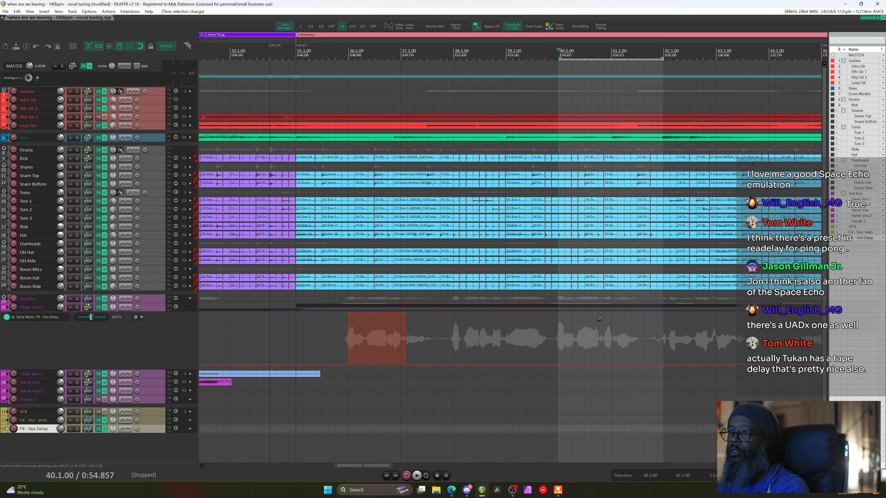
drag(601, 366, 604, 322)
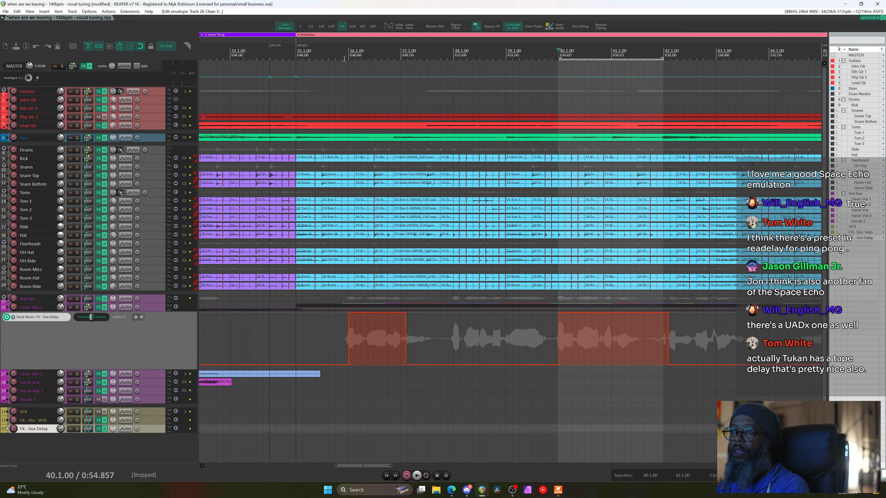
drag(349, 54, 452, 55)
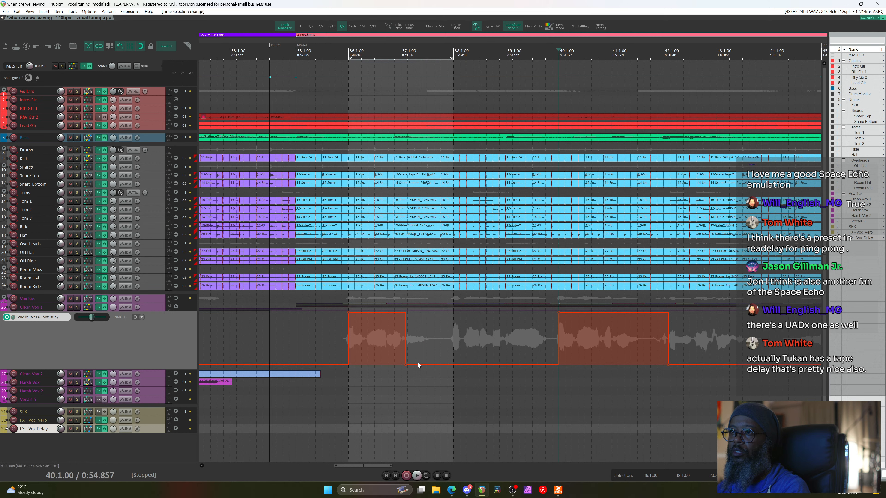
drag(418, 365, 409, 436)
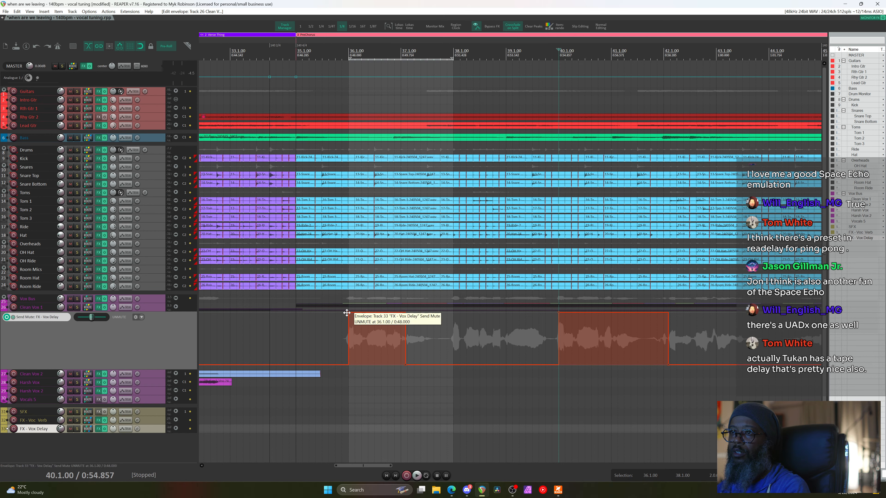
click(410, 367)
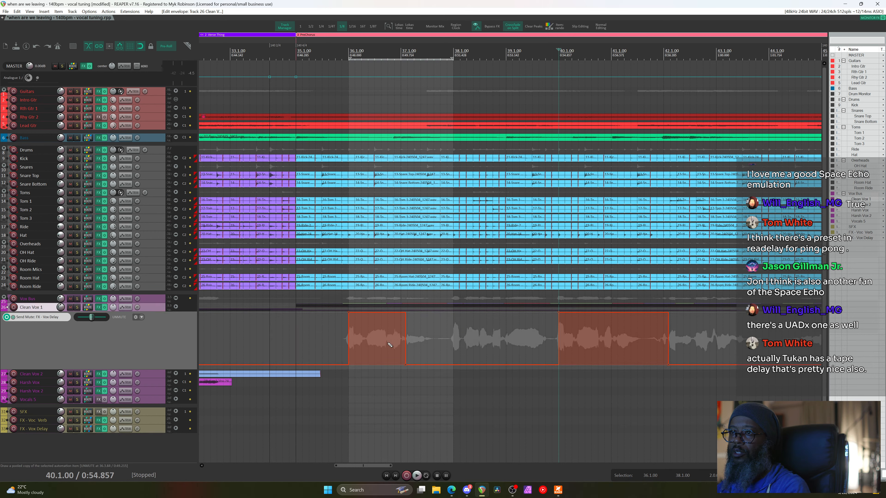
alt+click(405, 366)
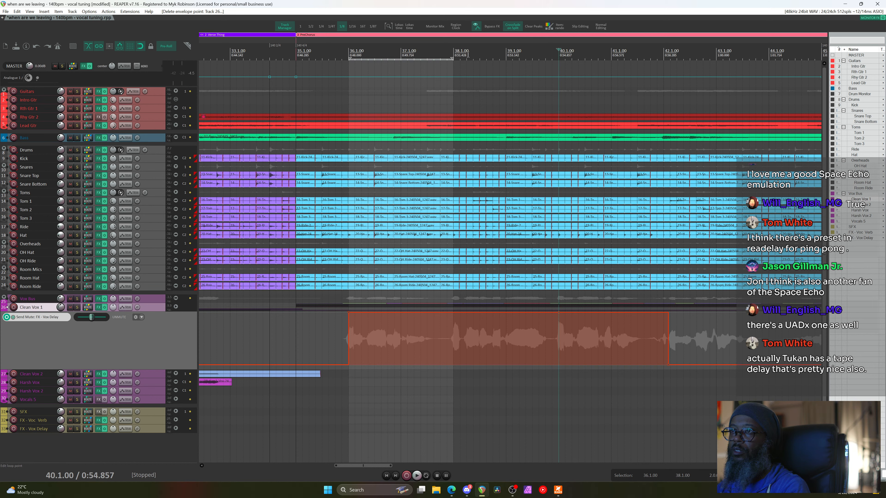
Mute the delay send between bars 38 and 40, then audition it from bar 35.2
drag(453, 52, 557, 53)
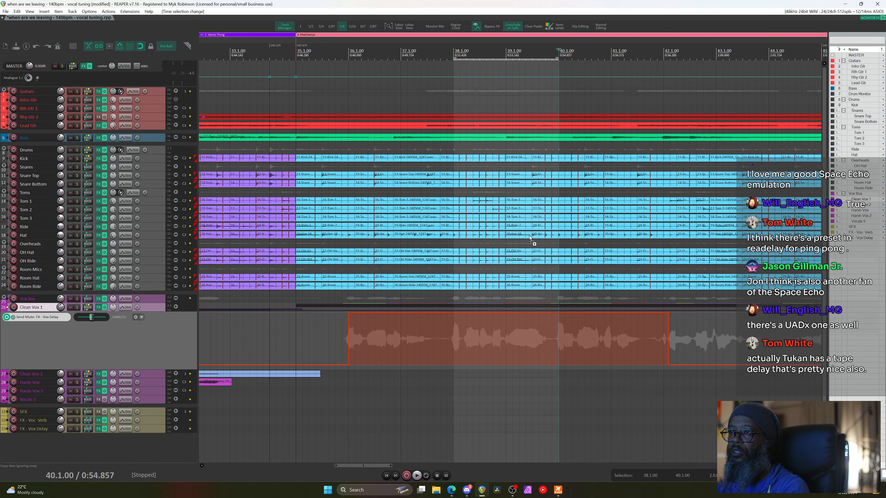
drag(528, 311, 518, 372)
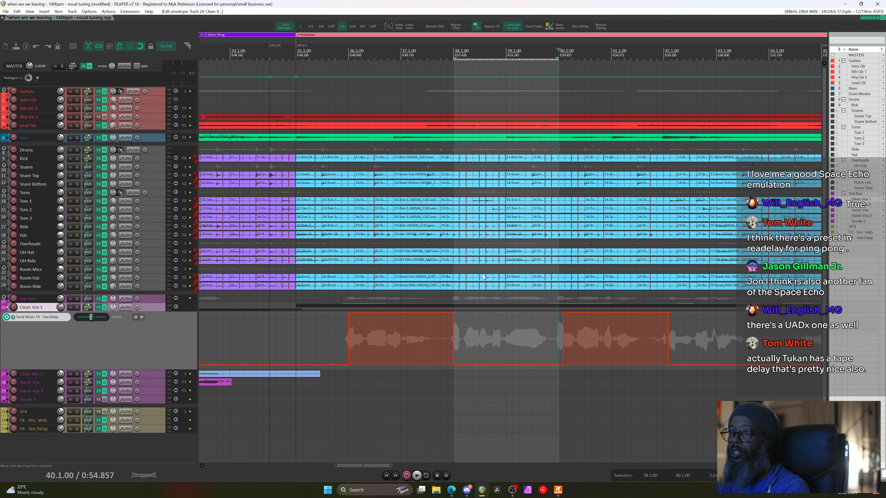
click(315, 53)
key(space)
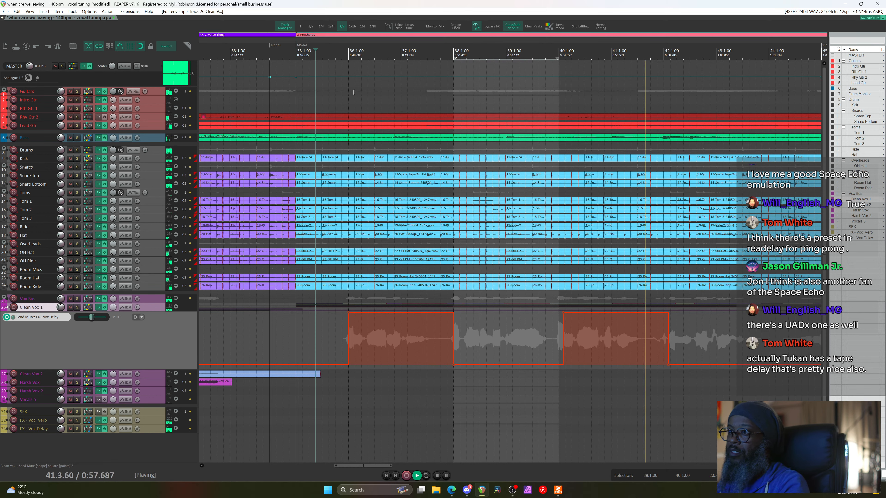
key(space)
scroll(559, 352, up, 3)
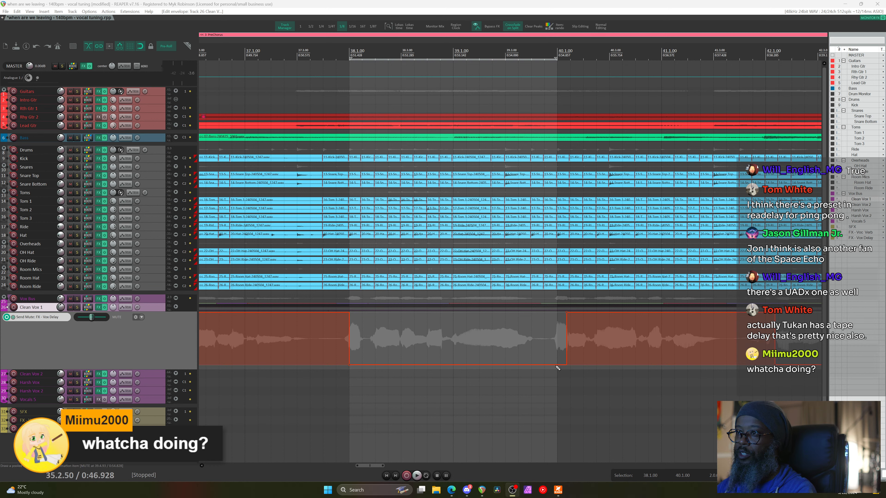
Add a send-mute envelope point near bar 40 and move it to 40.1.19 so the send unmutes earlier
key(Escape)
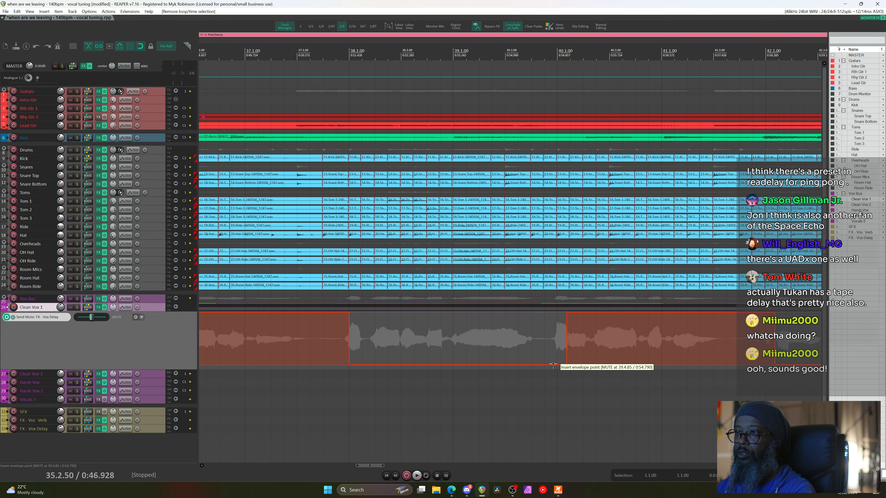
click(554, 364)
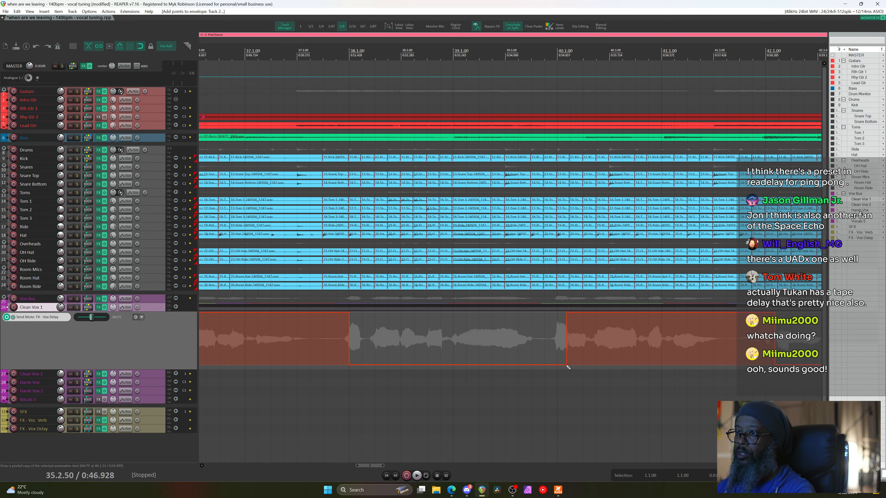
scroll(571, 366, up, 3)
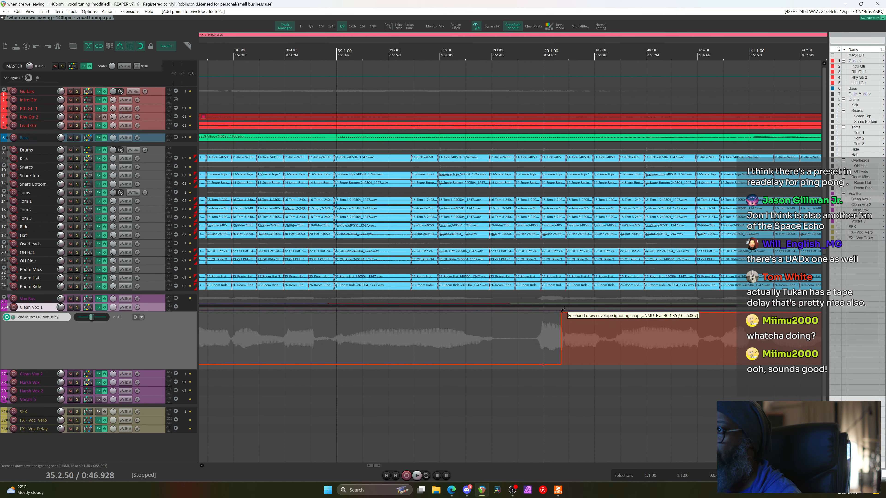
drag(560, 312, 543, 312)
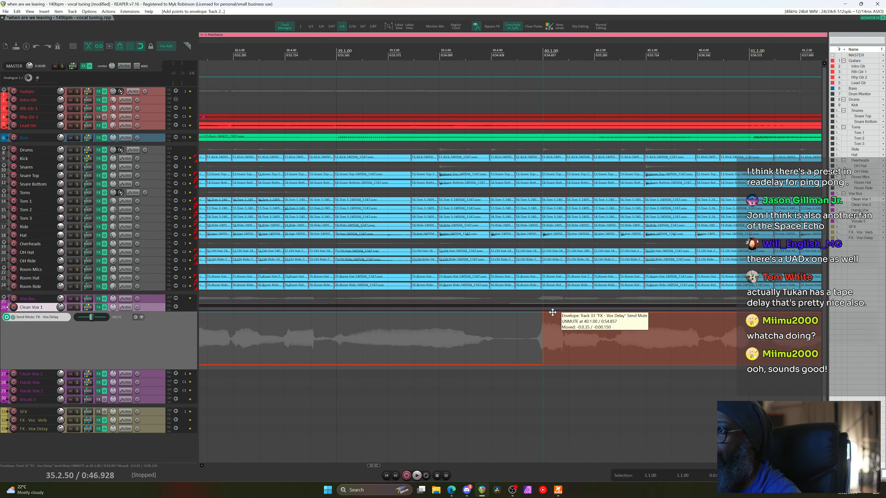
scroll(552, 312, down, 6)
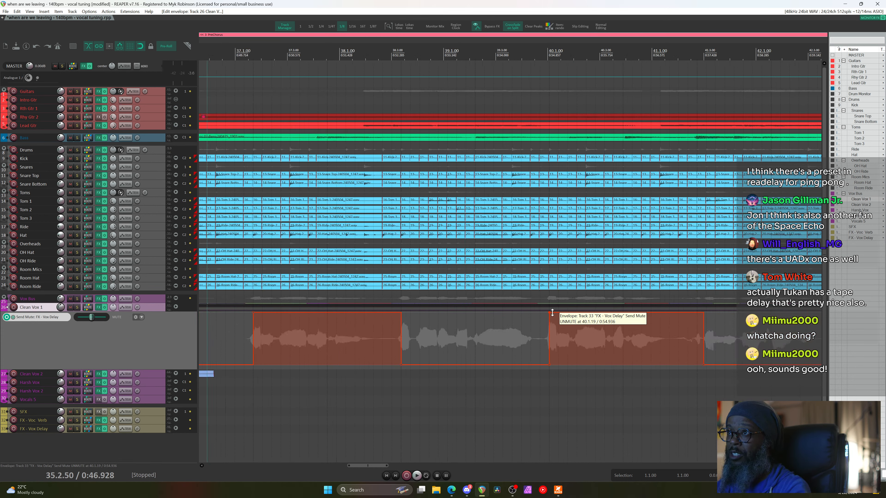
Audition from bar 33 and adjust the FX - Vox Delay bus volume
click(326, 51)
key(space)
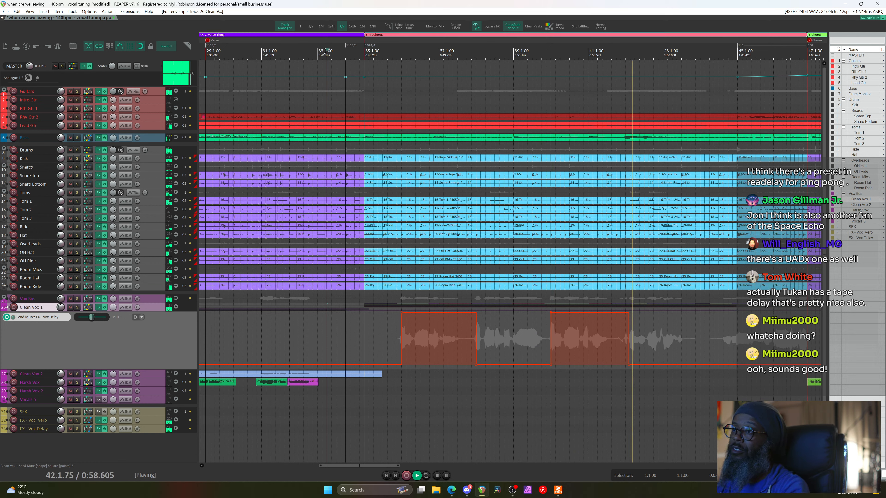
key(space)
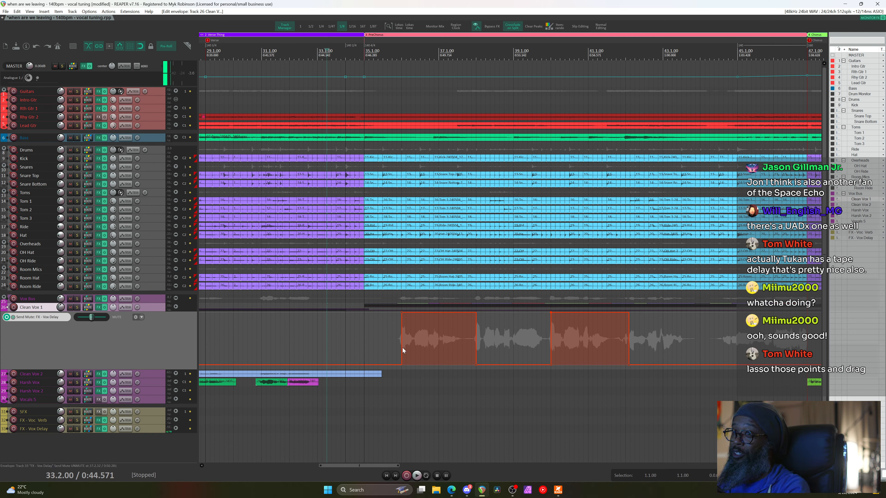
drag(61, 430, 61, 429)
Remove ReaDelay from the FX - Vox Delay chain and insert ReaEQ before the tape echo
click(99, 429)
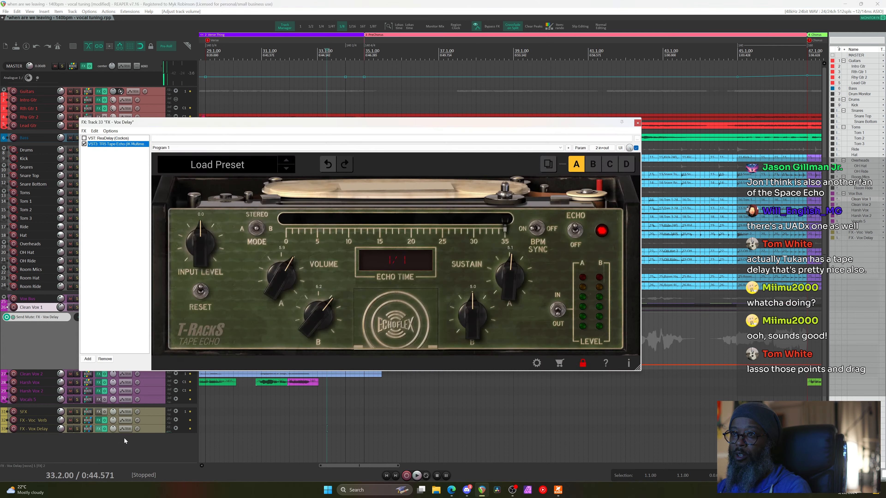
drag(263, 126, 413, 118)
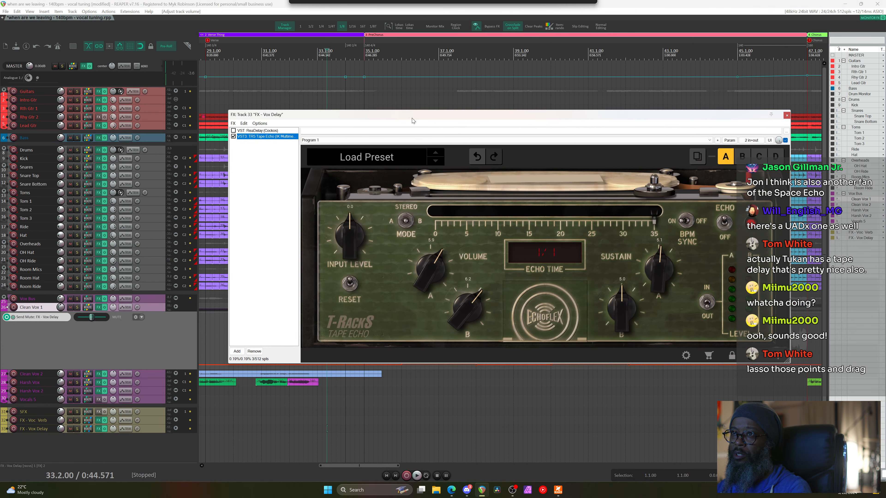
click(274, 131)
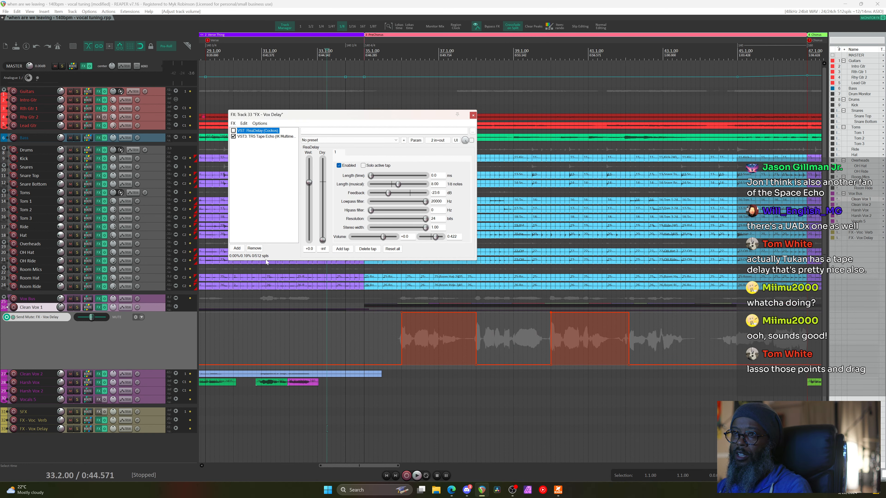
click(254, 248)
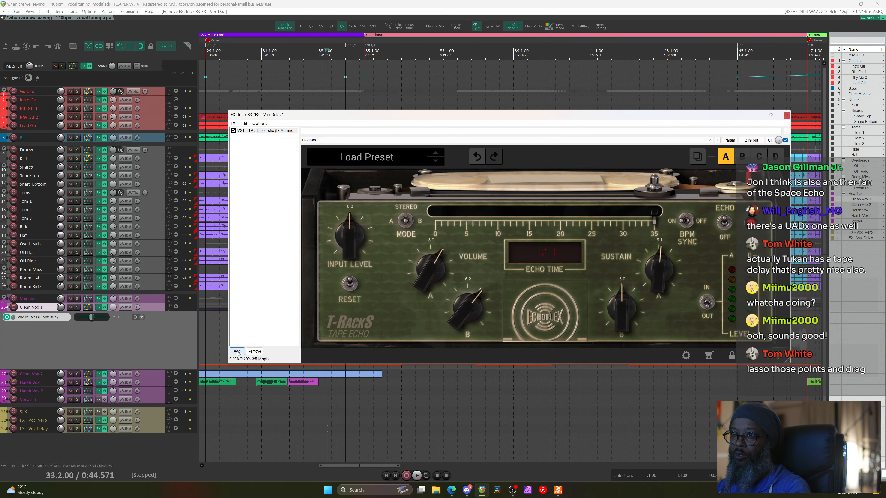
click(237, 351)
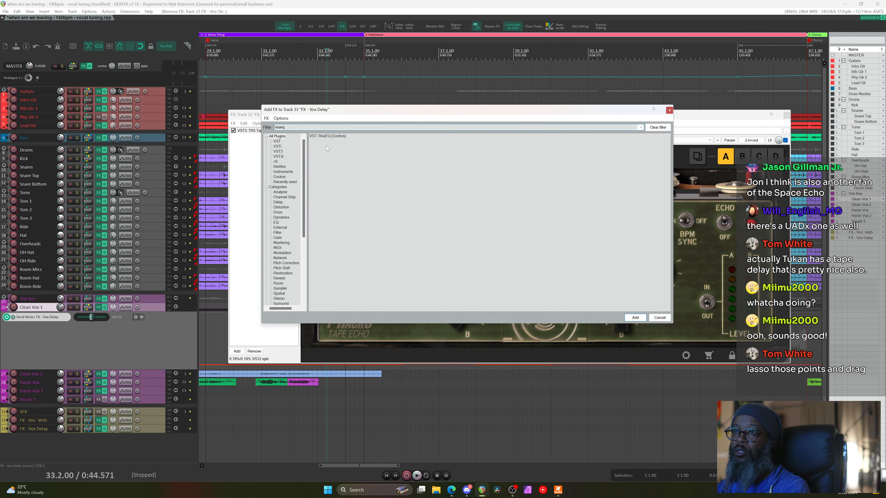
double_click(329, 137)
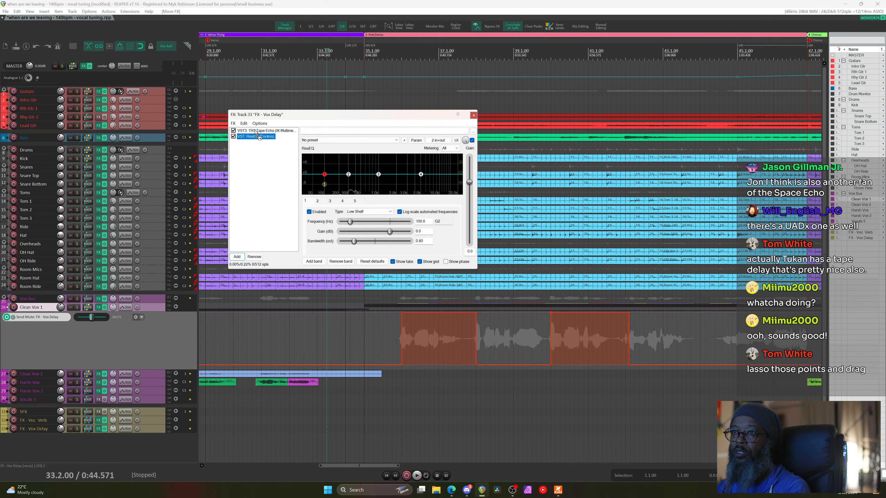
drag(255, 130, 255, 130)
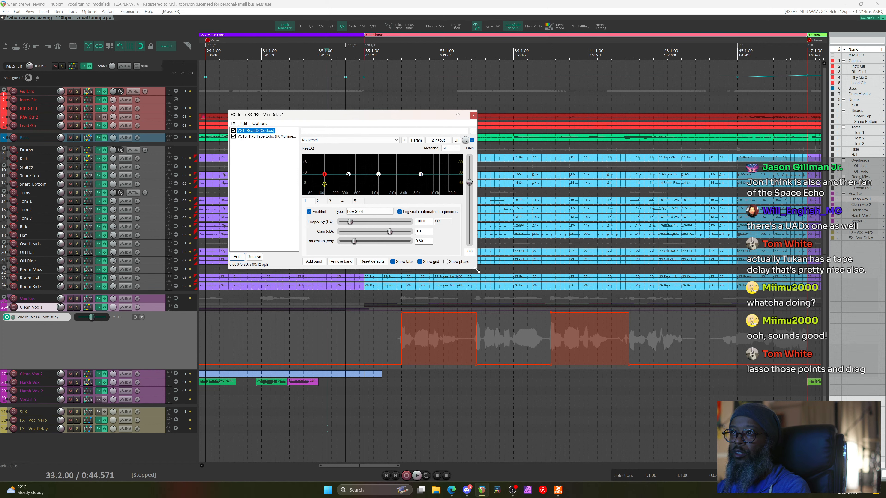
Delete all ReaEQ bands except one and boost that band by about 16 dB
drag(477, 269, 580, 356)
alt+click(380, 218)
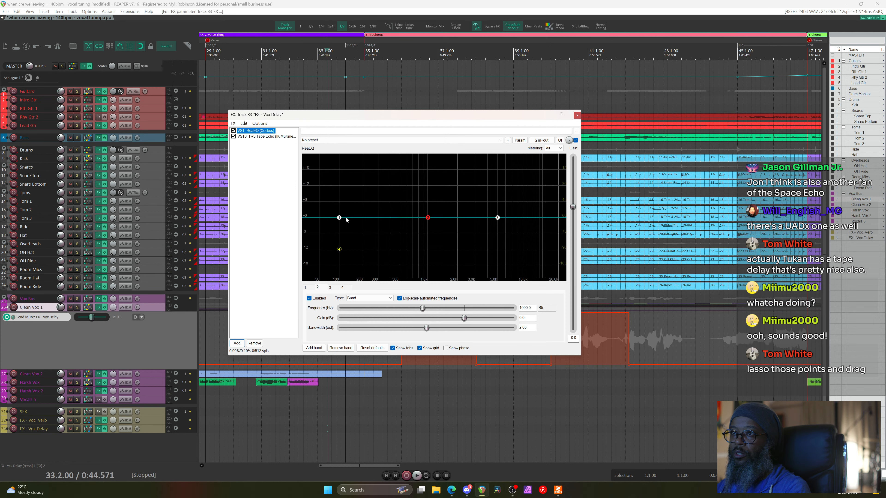
alt+click(339, 218)
alt+click(339, 249)
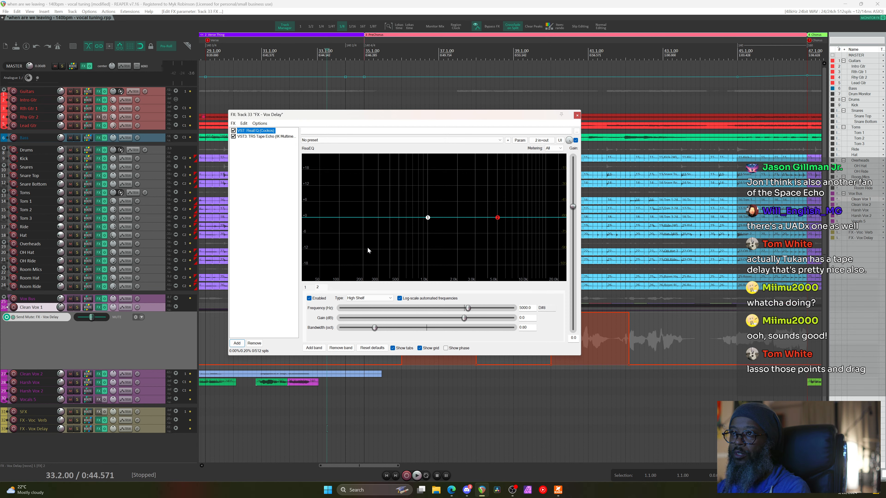
alt+click(498, 218)
right_click(429, 218)
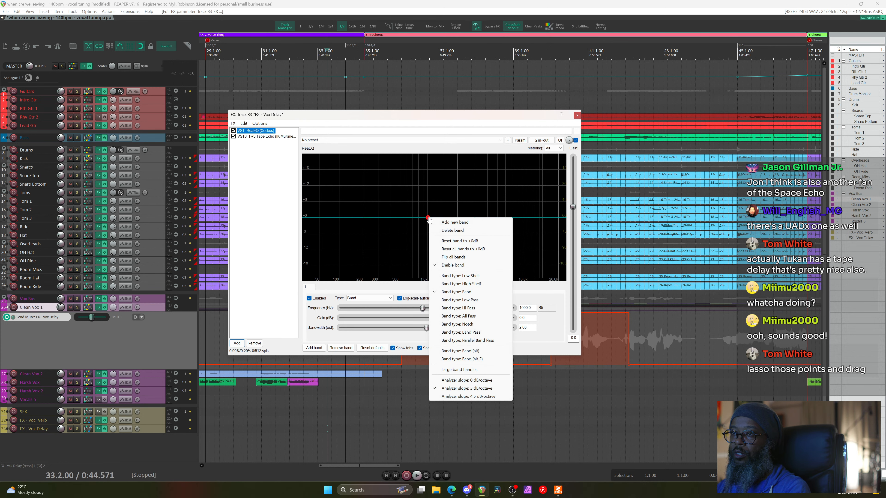
click(470, 334)
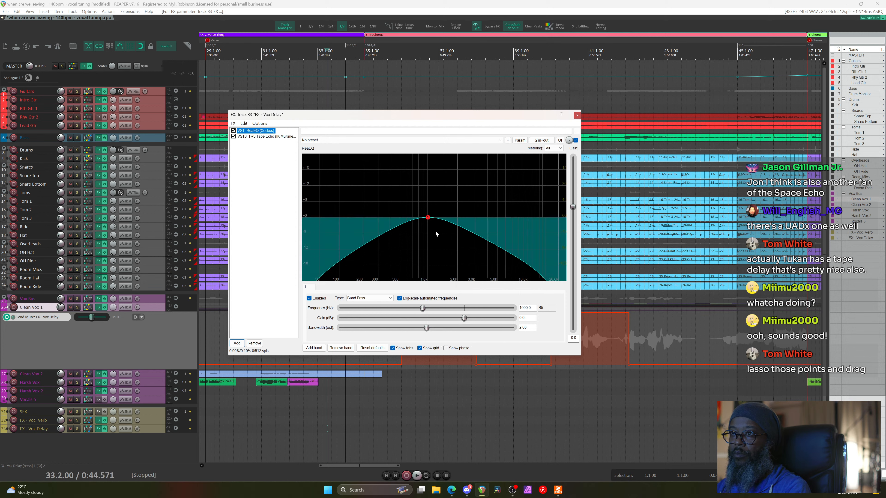
right_click(429, 218)
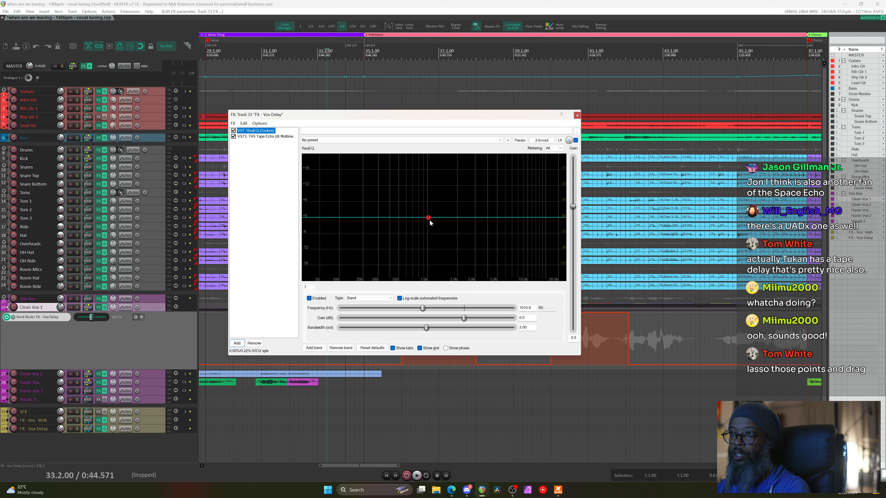
drag(429, 218, 427, 174)
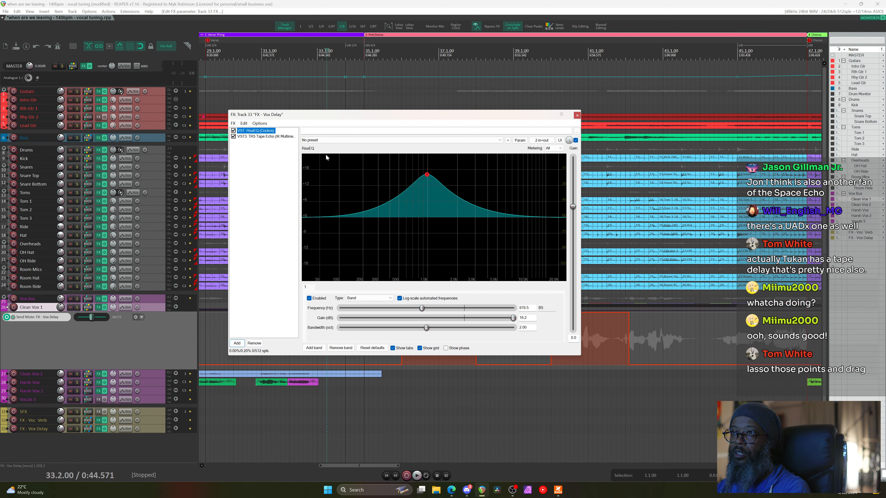
Play the mix while raising the ReaEQ boost and shifting it higher toward 1.5 kHz
click(354, 56)
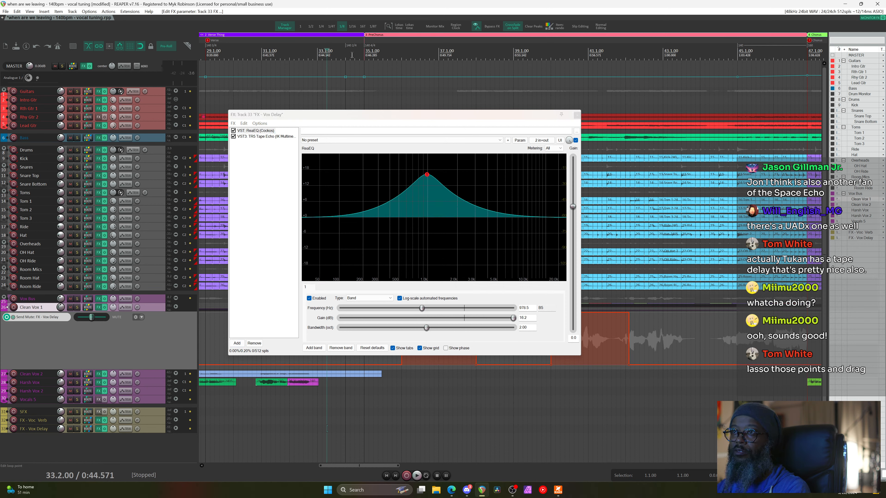
key(space)
drag(427, 175, 484, 198)
scroll(480, 205, down, 8)
key(space)
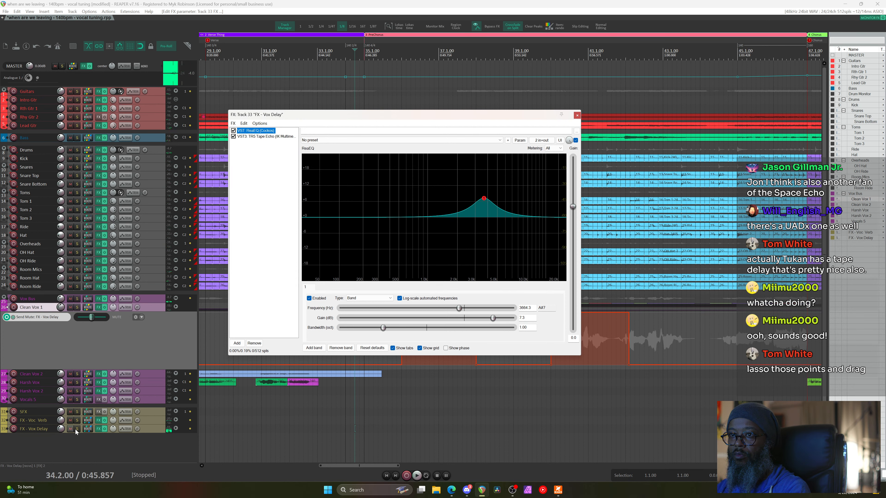
Solo the FX - Vox Delay bus and audition from bar 37, nudging the boost to 22.3 dB
click(78, 429)
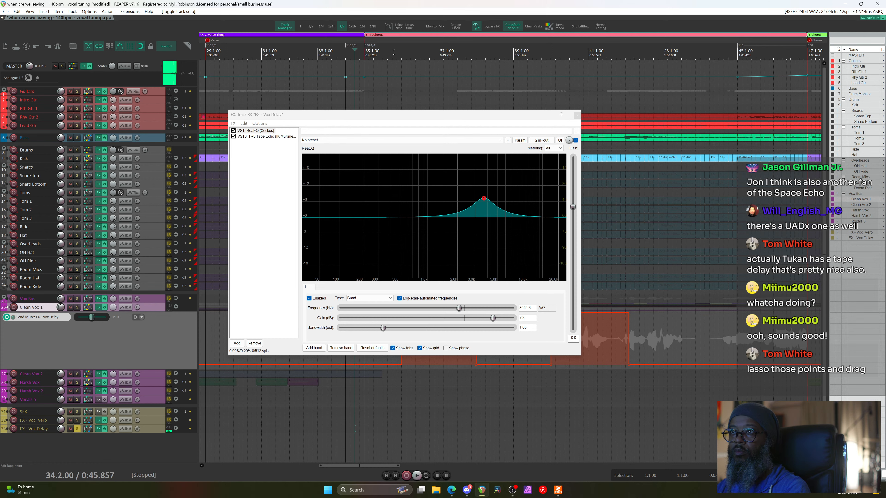
click(426, 55)
key(space)
mouse_move(484, 198)
mouse_down()
mouse_move(404, 171)
mouse_move(352, 171)
mouse_move(431, 171)
mouse_move(407, 164)
mouse_move(454, 161)
mouse_move(348, 159)
mouse_move(447, 158)
mouse_up()
key(space)
Search the FX browser for 'freak', then enter 'freakshow' in the web browser's address bar
scroll(447, 160, down, 4)
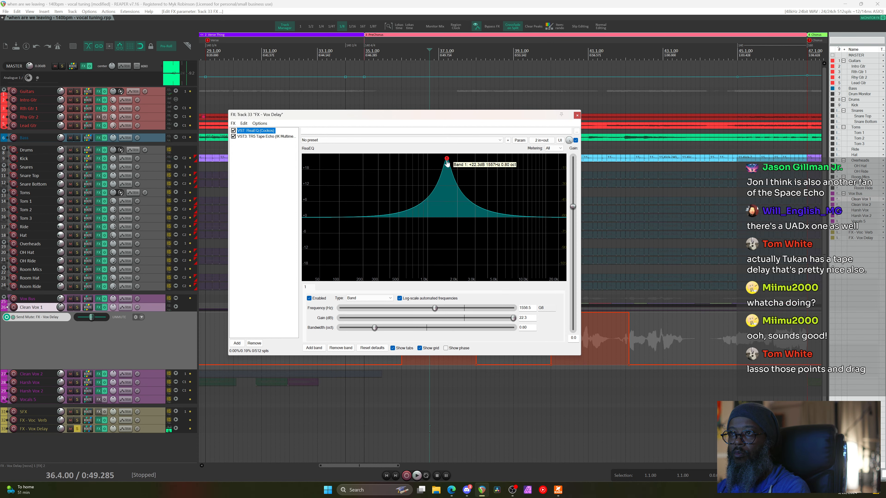
click(237, 343)
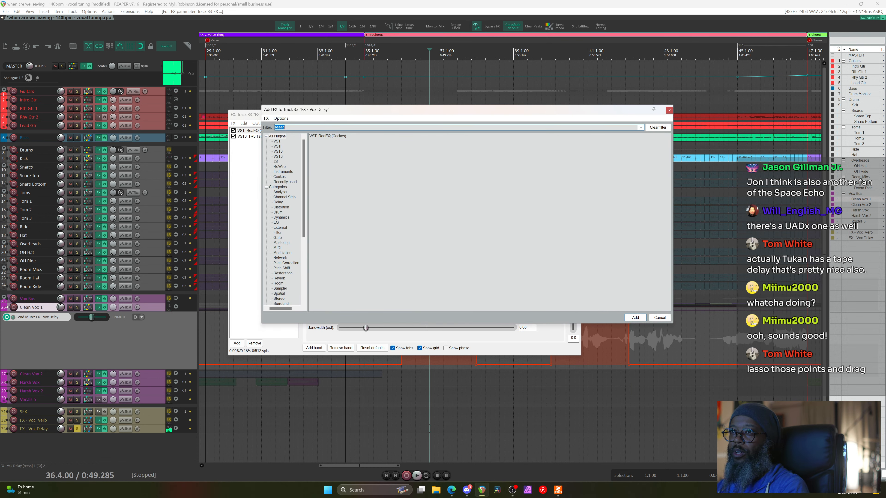
text(freak)
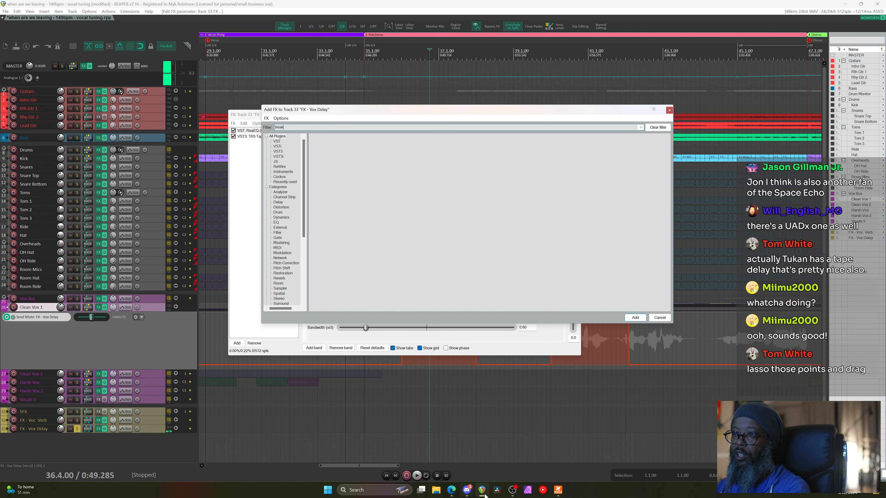
mouse_move(452, 493)
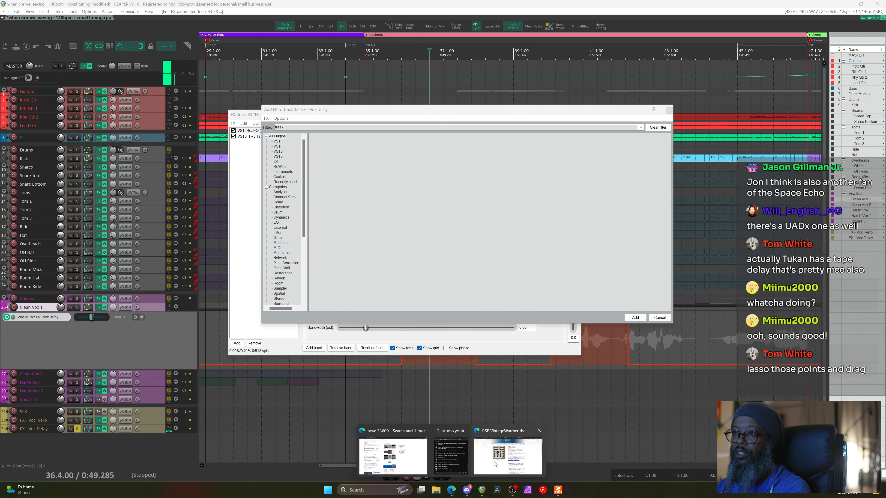
click(509, 450)
click(408, 18)
text(freak)
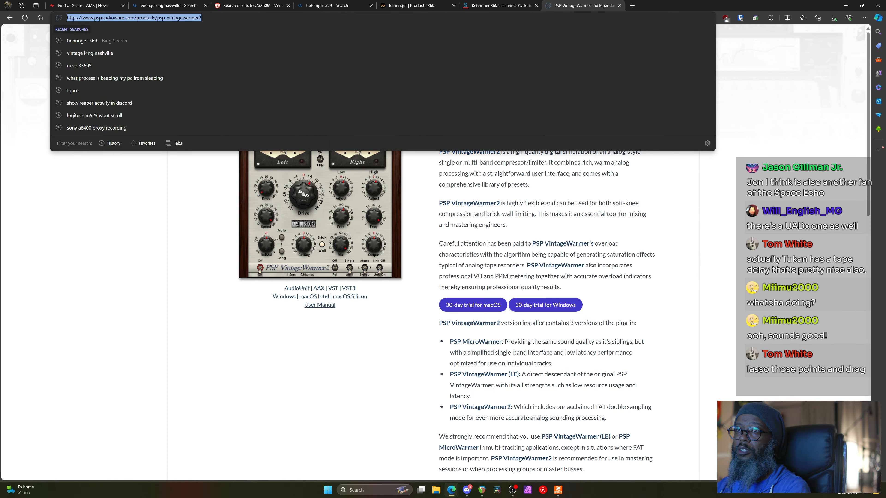
text(showindustries.com)
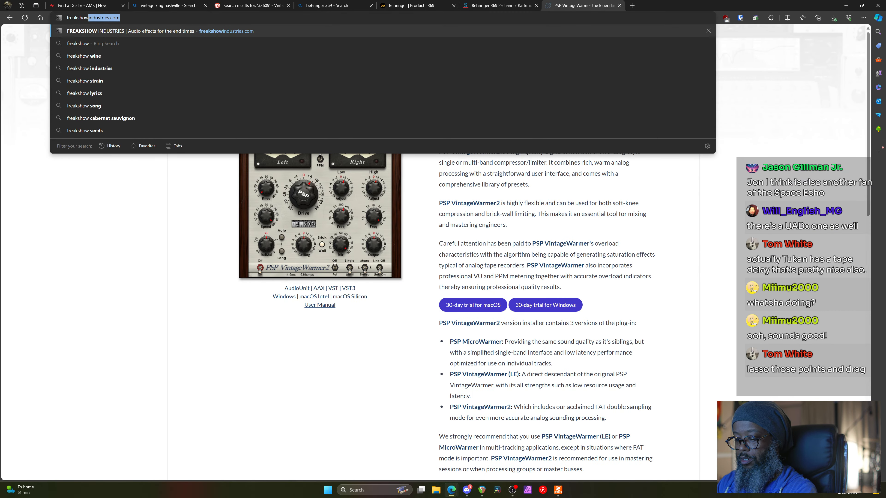
Load the Freakshow Industries site, view Dumpster Fire, then open the MISHBY product page
key(Return)
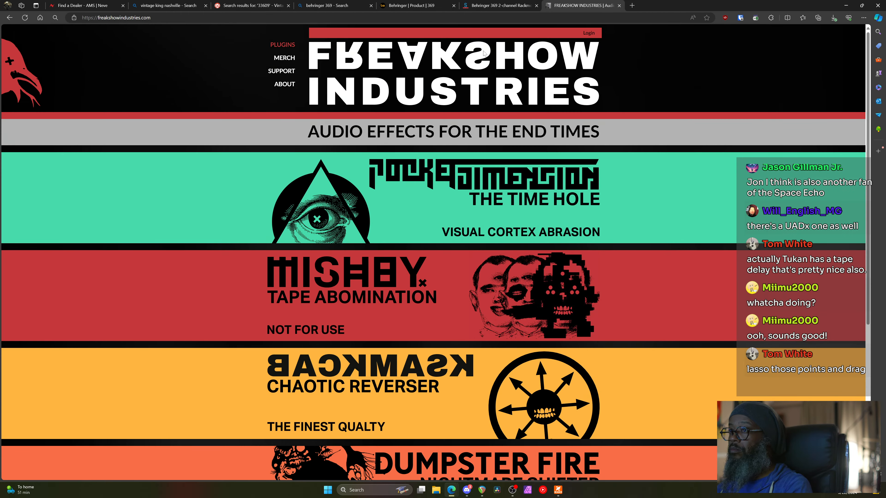
scroll(504, 165, down, 2)
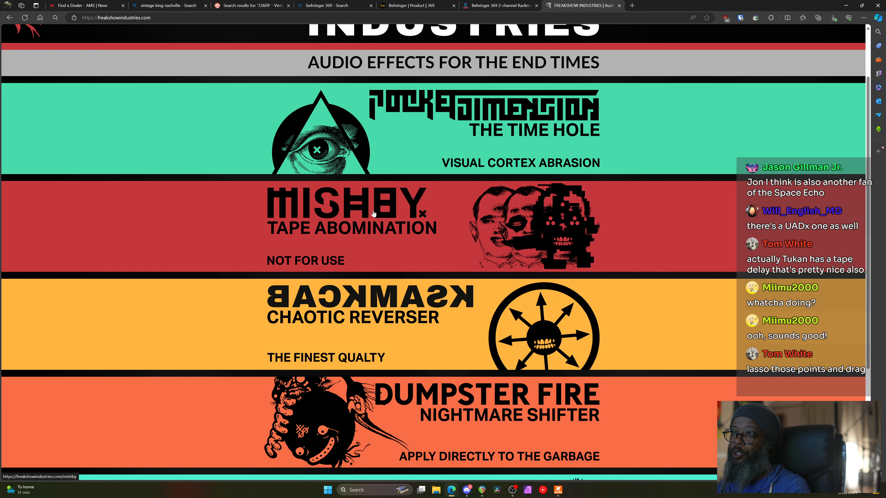
scroll(365, 222, down, 2)
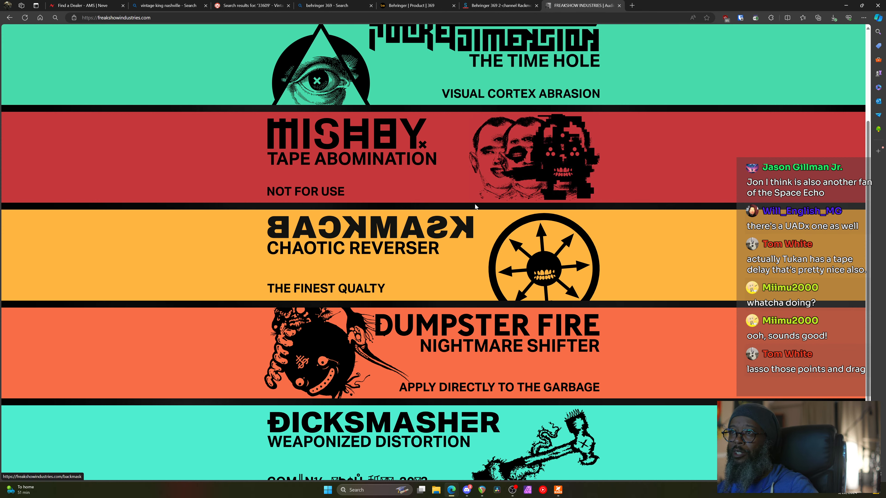
click(488, 363)
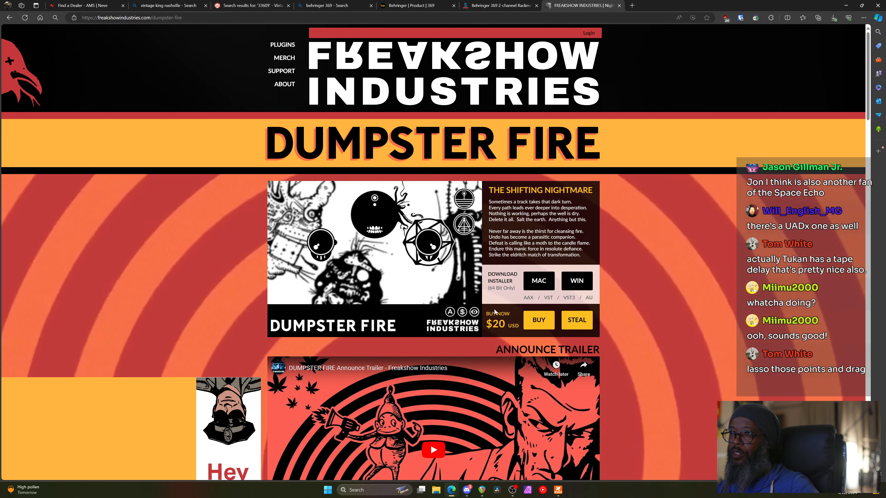
scroll(466, 259, down, 8)
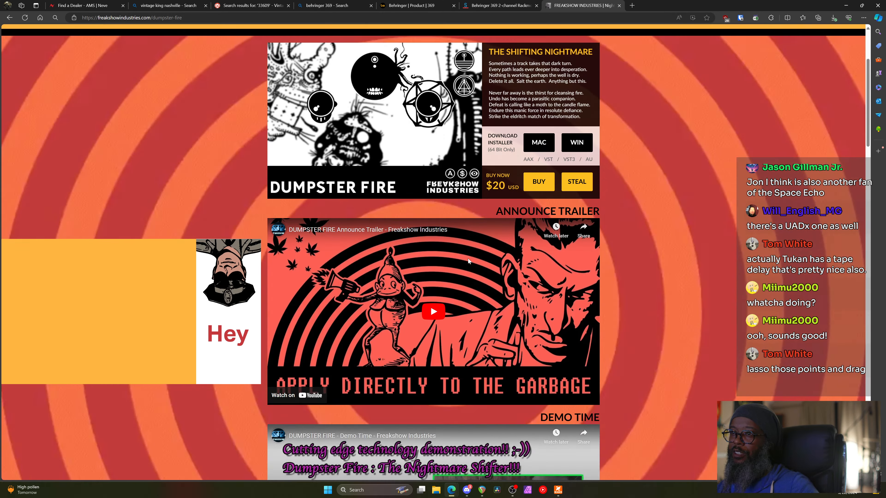
scroll(465, 260, up, 8)
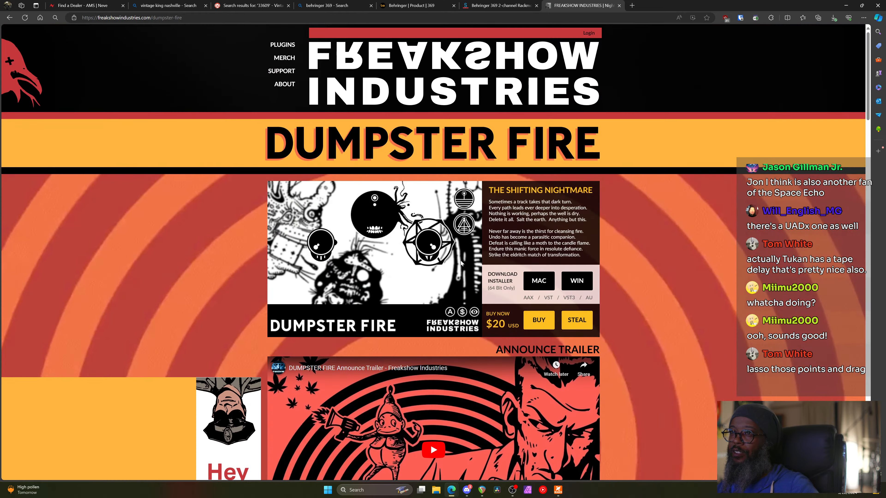
key(alt+Left)
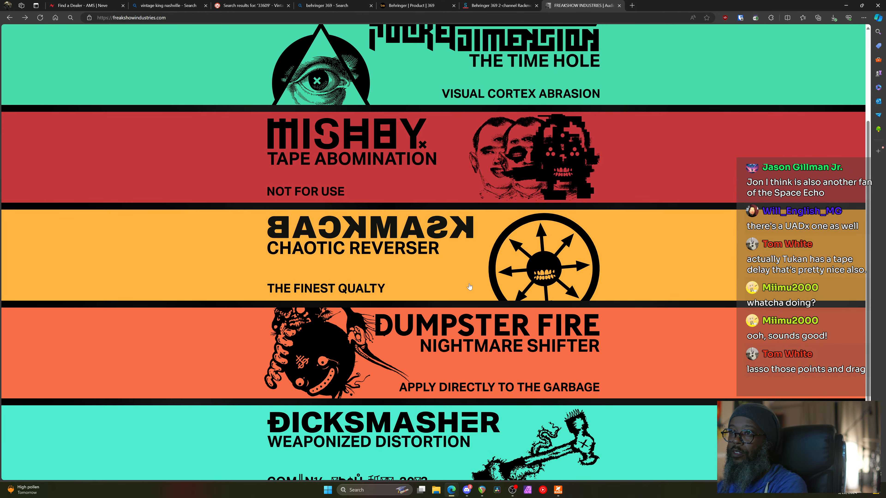
scroll(478, 240, up, 1)
click(503, 226)
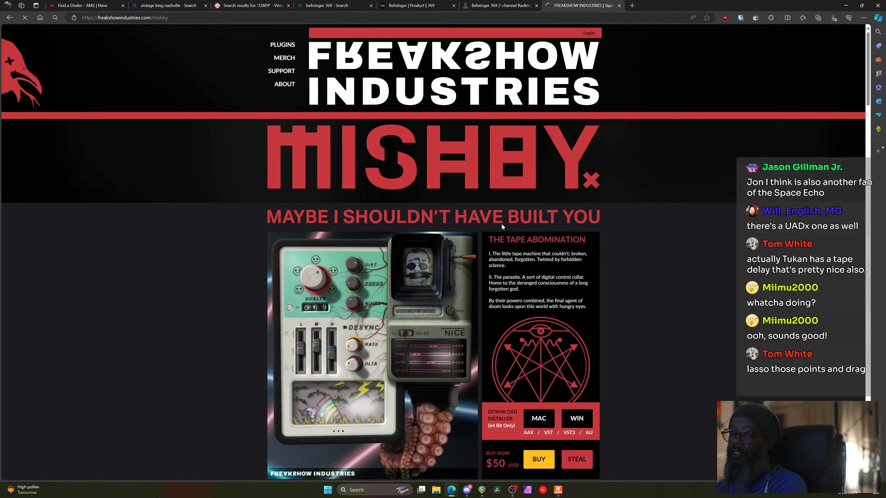
Return to the home page, open Pocket Dimension, and go to its STEAL page
key(alt+Left)
click(503, 135)
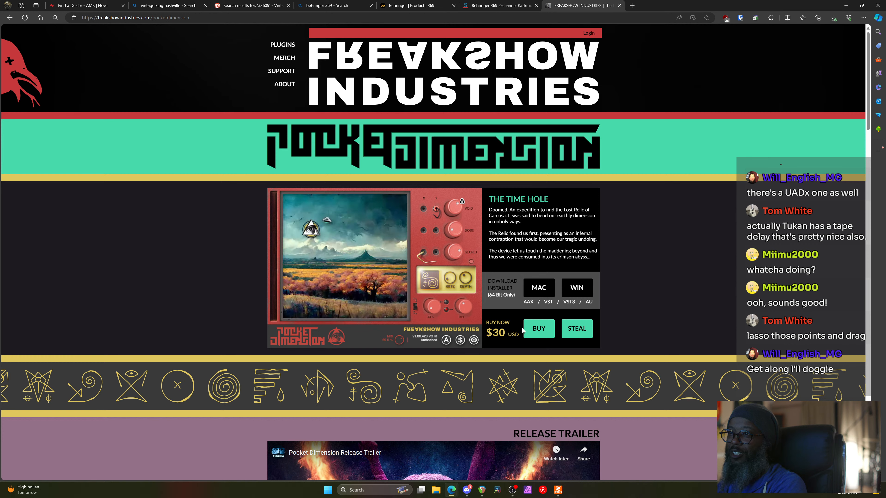
click(580, 332)
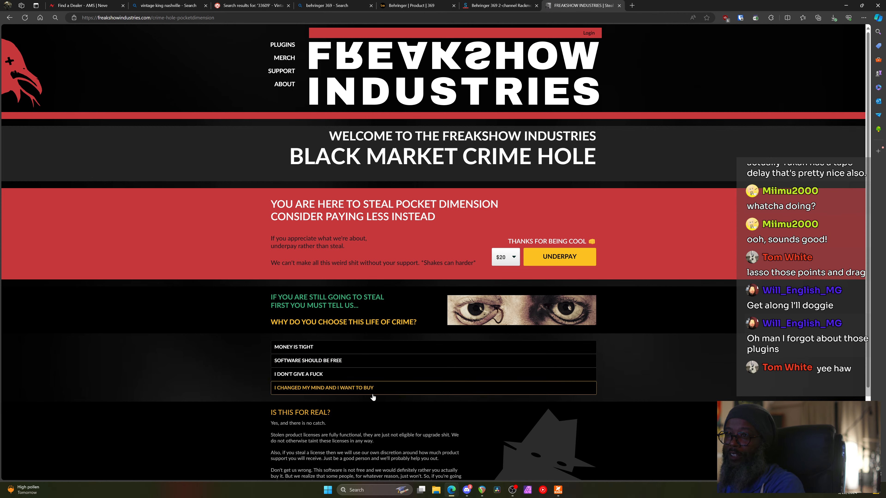
Choose MONEY IS TIGHT as the reason and continue to the account page
scroll(375, 395, down, 3)
scroll(375, 396, up, 3)
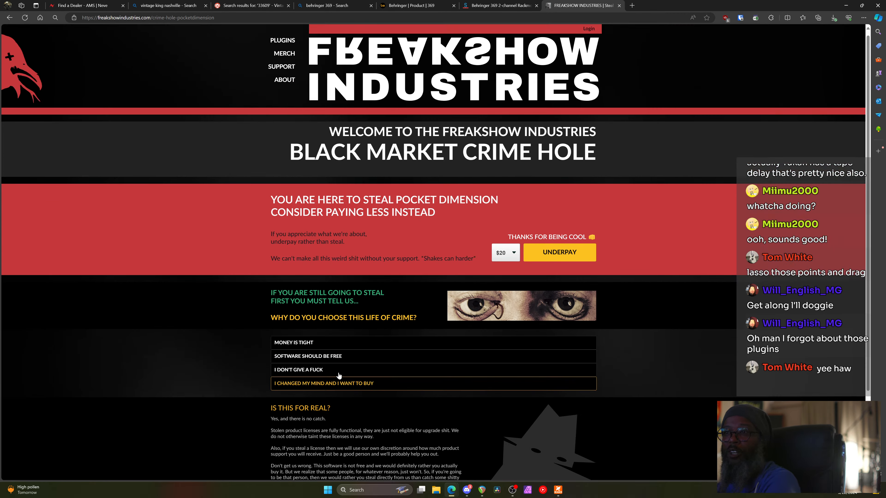
click(342, 342)
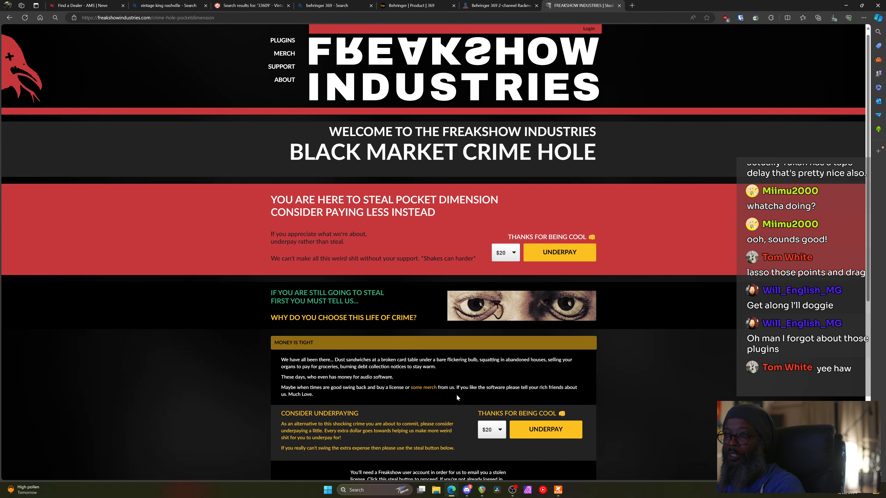
scroll(450, 392, down, 4)
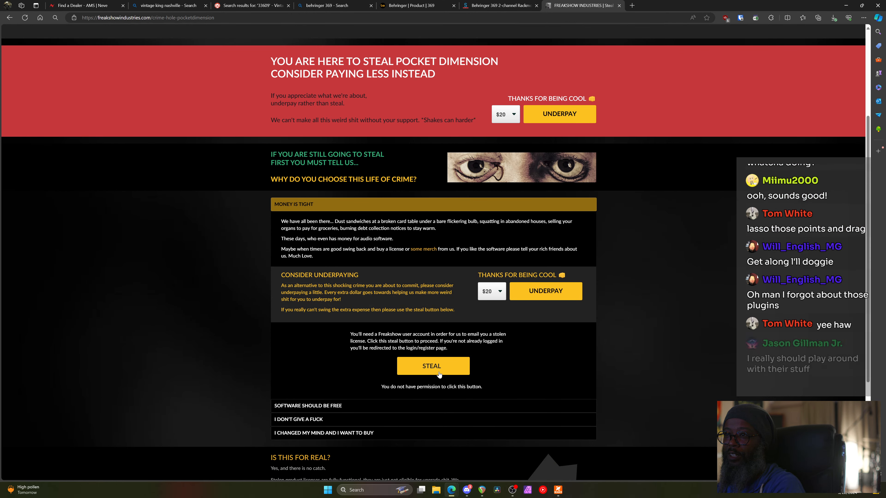
click(434, 366)
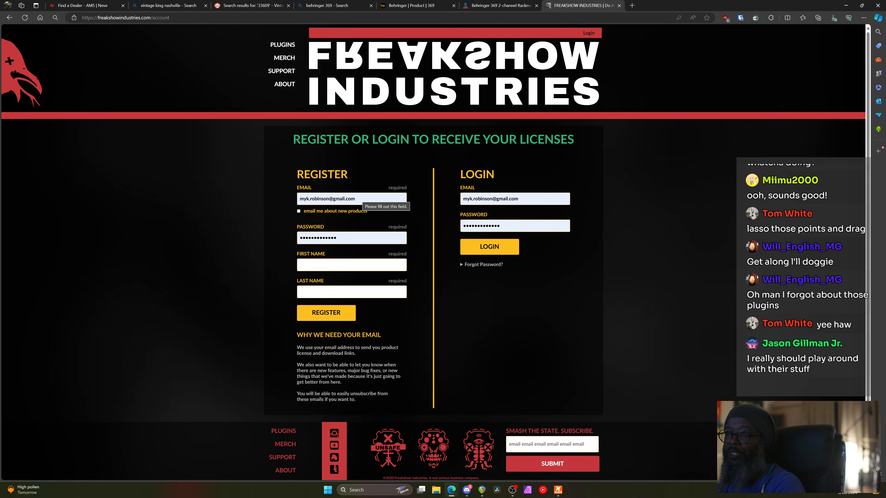
Fill in the first and last name on the registration form and submit it
scroll(338, 275, down, 1)
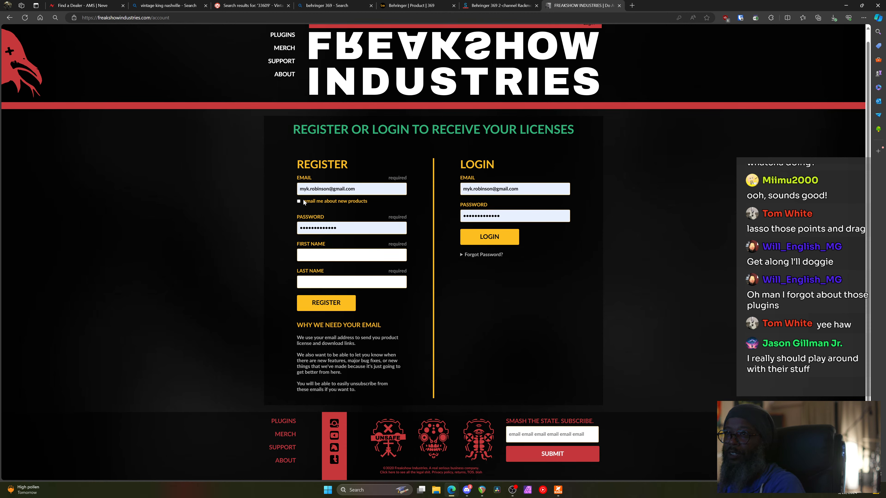
click(351, 255)
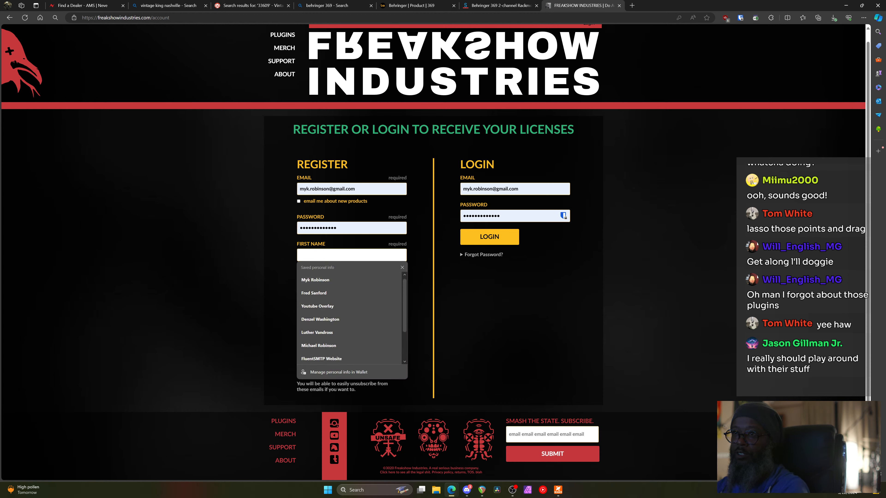
key(Tab)
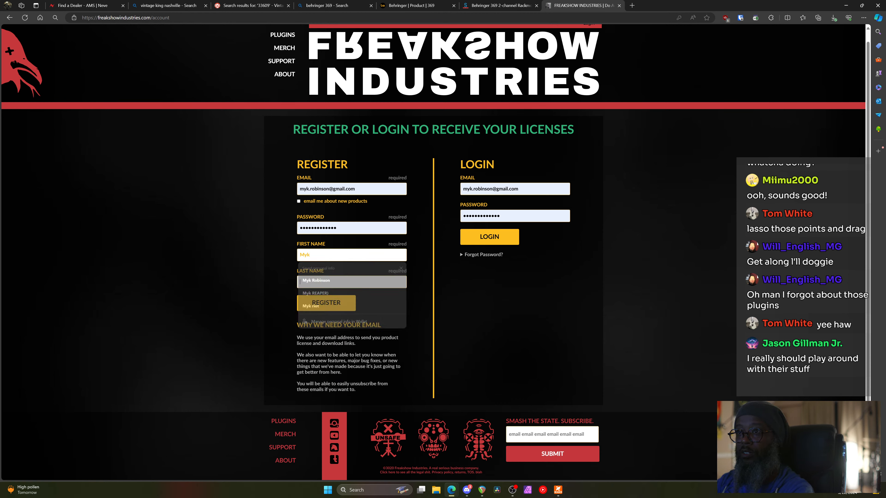
click(338, 308)
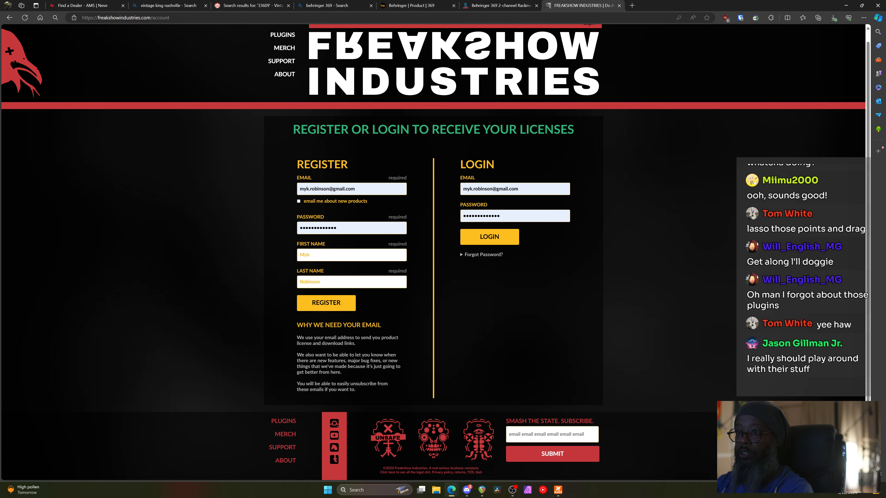
click(338, 310)
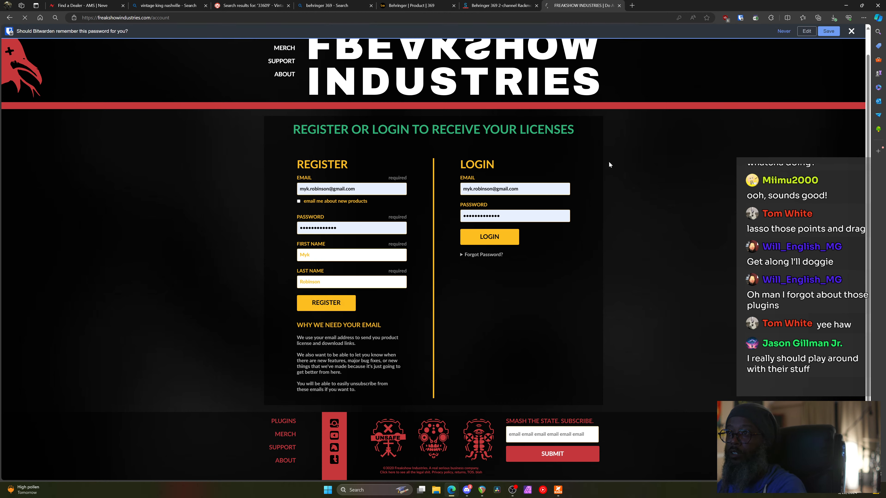
Try logging in with the existing account twice, then close the Freakshow Industries tab
click(511, 278)
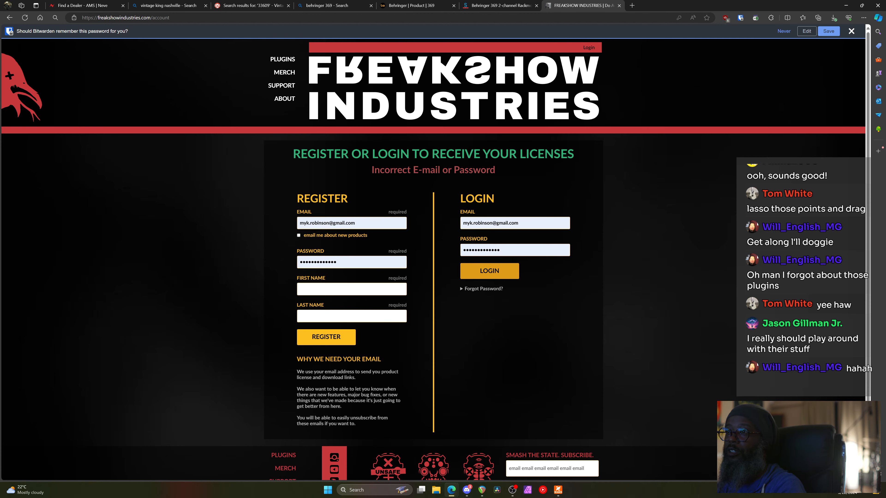
click(489, 271)
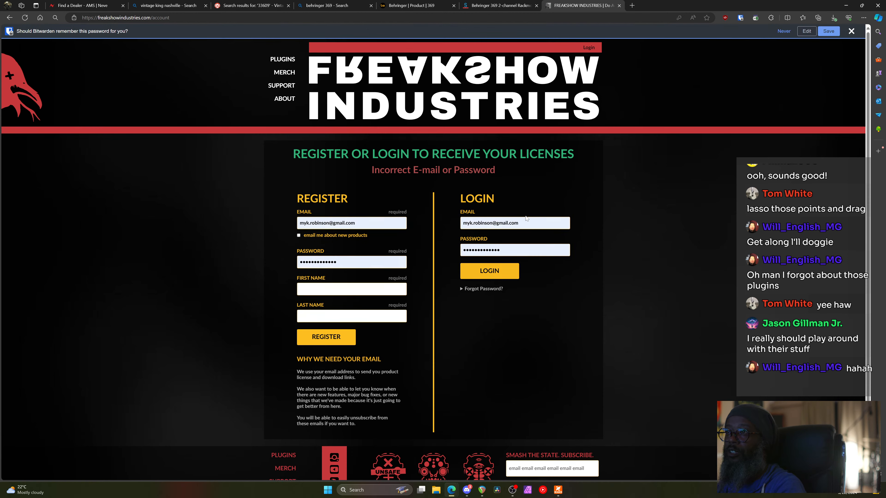
click(618, 6)
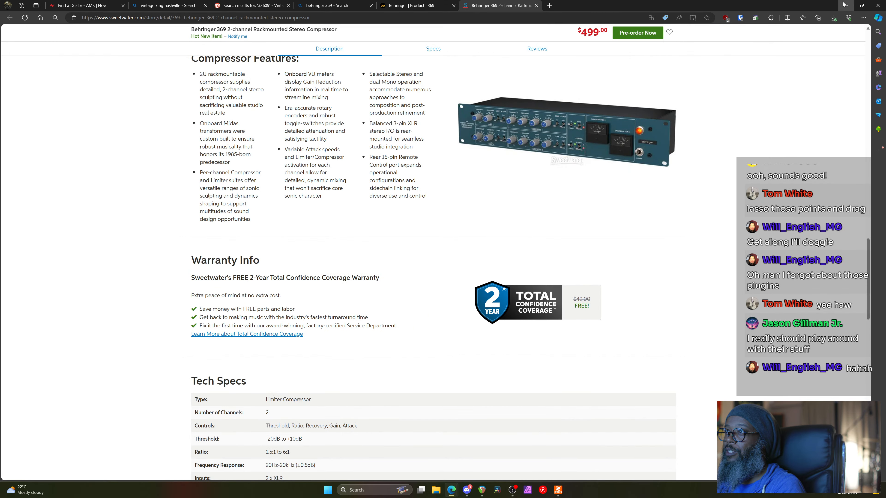
Search Everything for 'freakshow' and open the Freakshow Industries installers folder
click(844, 5)
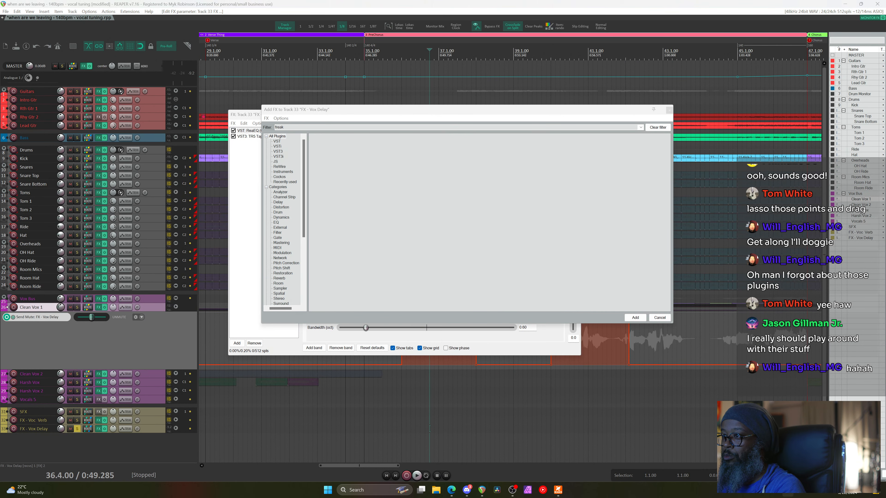
key(super+alt+f)
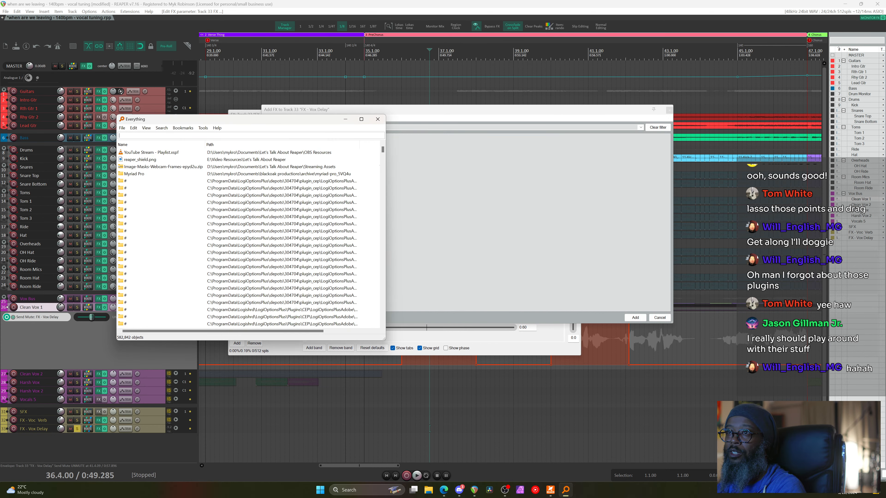
text(freakshow)
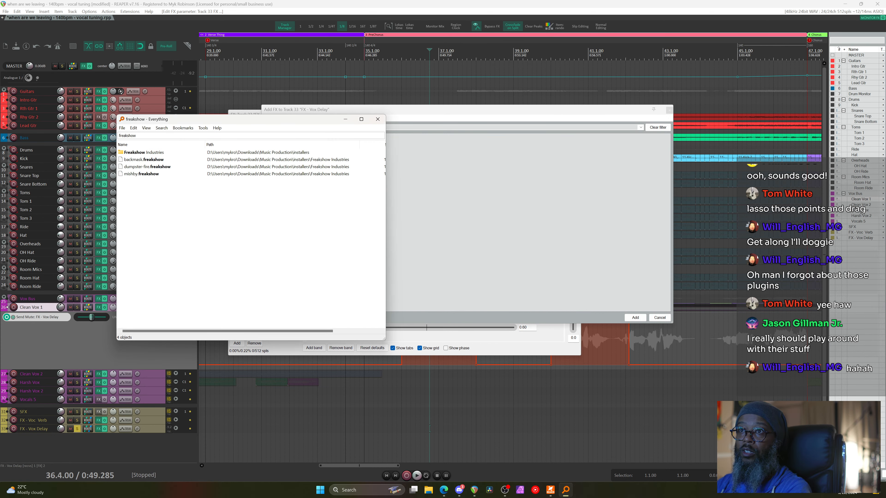
double_click(148, 154)
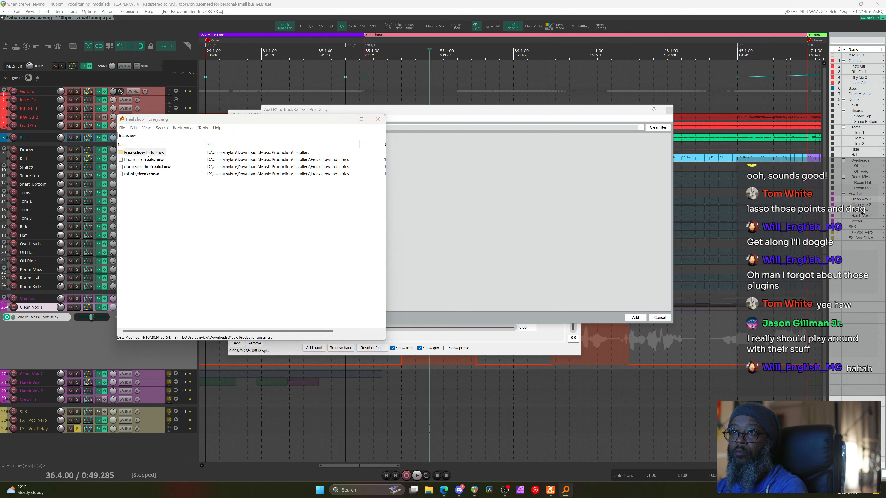
Run MISHBY_1.0_Setup with the default VST3 and VST folders through to Finish
click(376, 120)
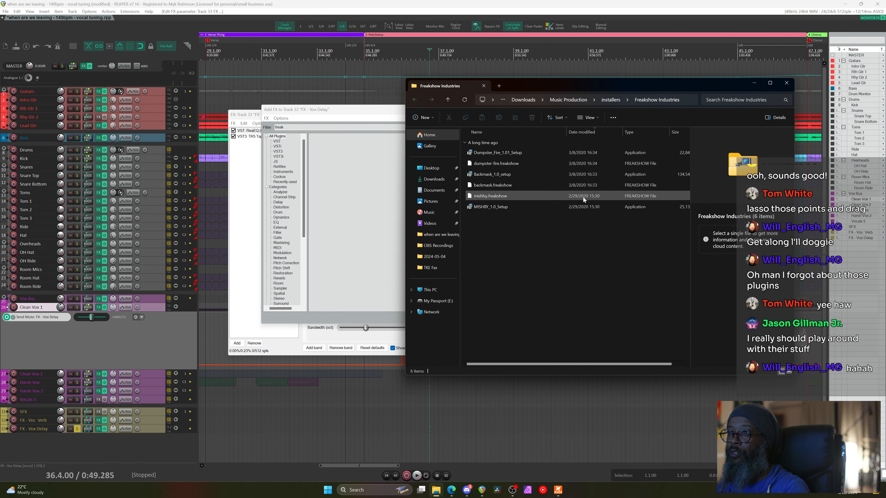
click(500, 209)
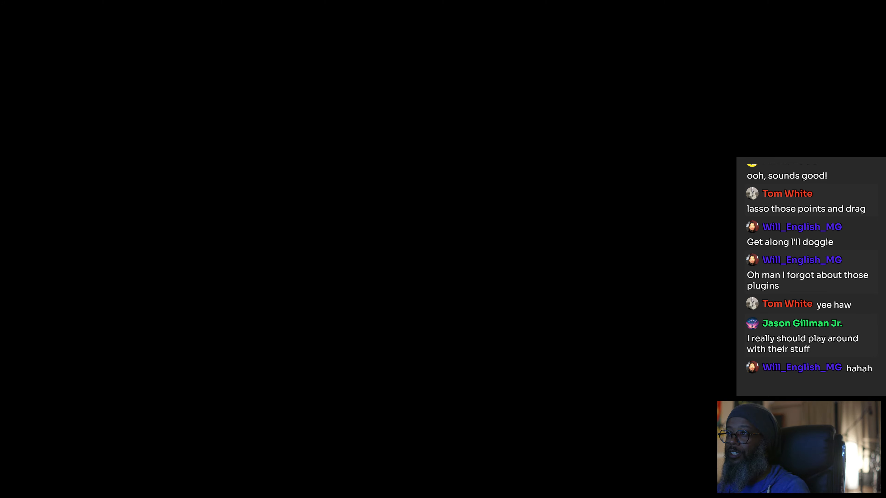
click(450, 272)
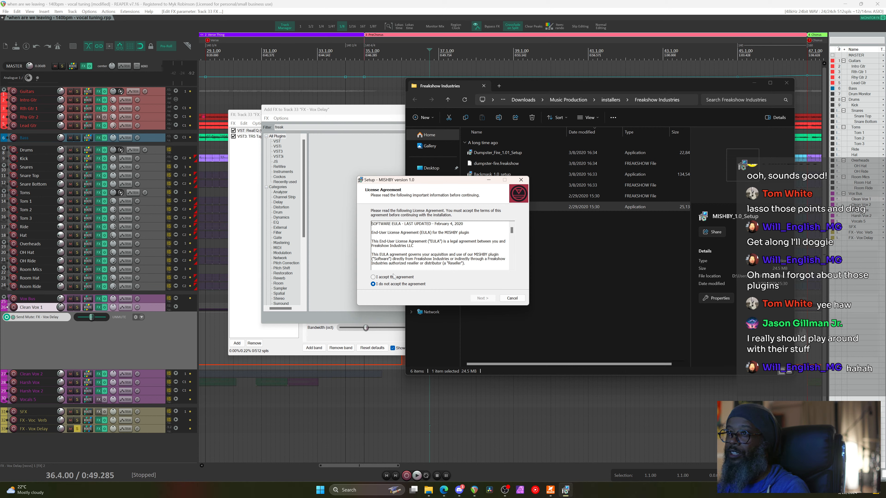
click(484, 299)
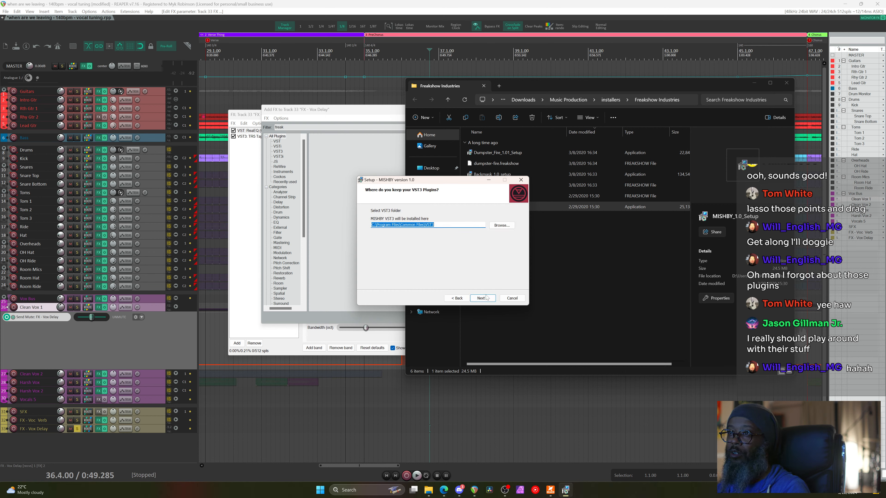
click(483, 299)
click(483, 299)
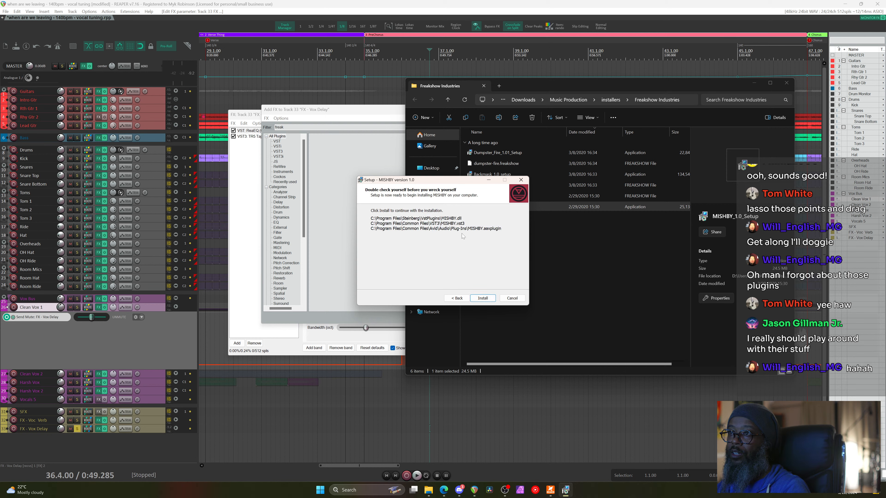
click(484, 299)
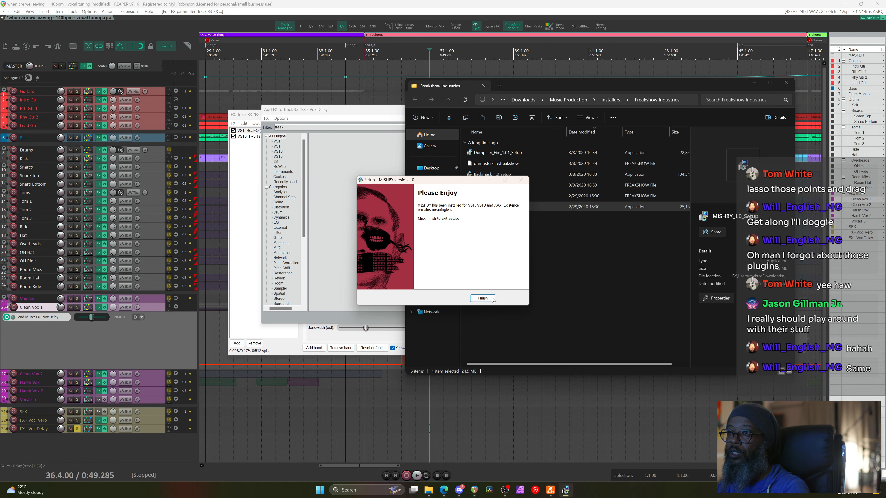
click(483, 299)
click(267, 118)
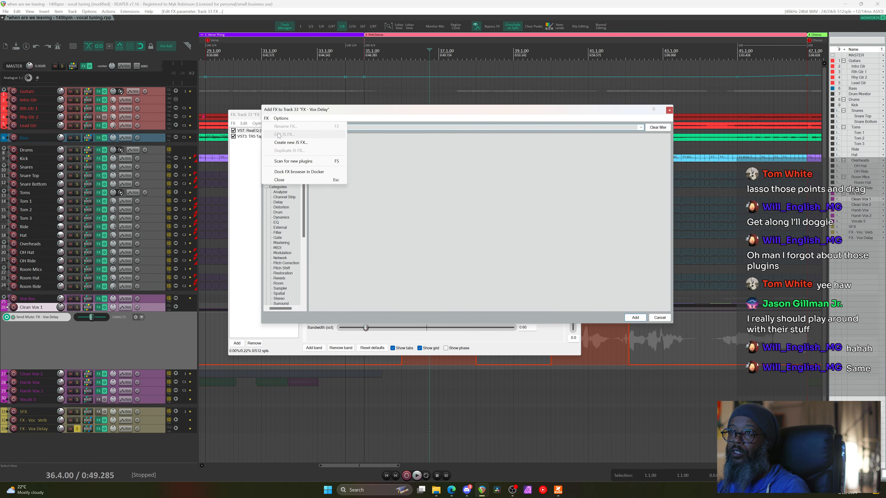
Rescan plugins, add MISHBY to the FX - Vox Delay chain, and move it to the top
click(292, 162)
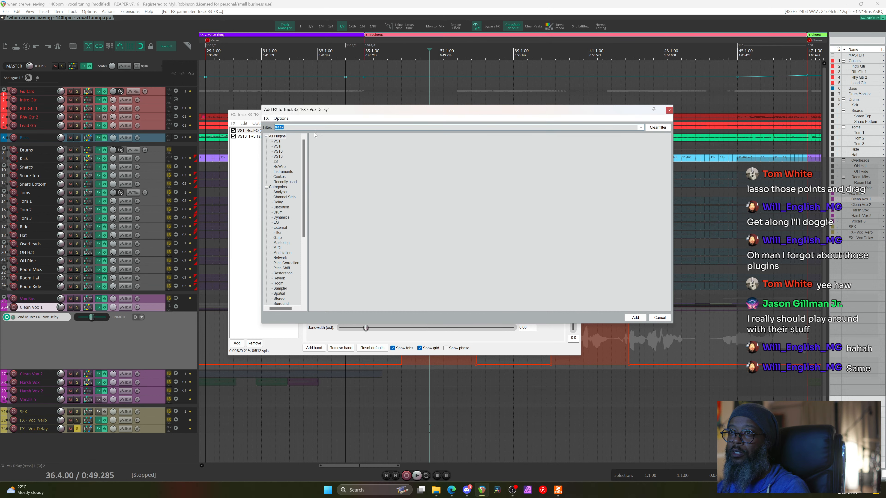
click(330, 137)
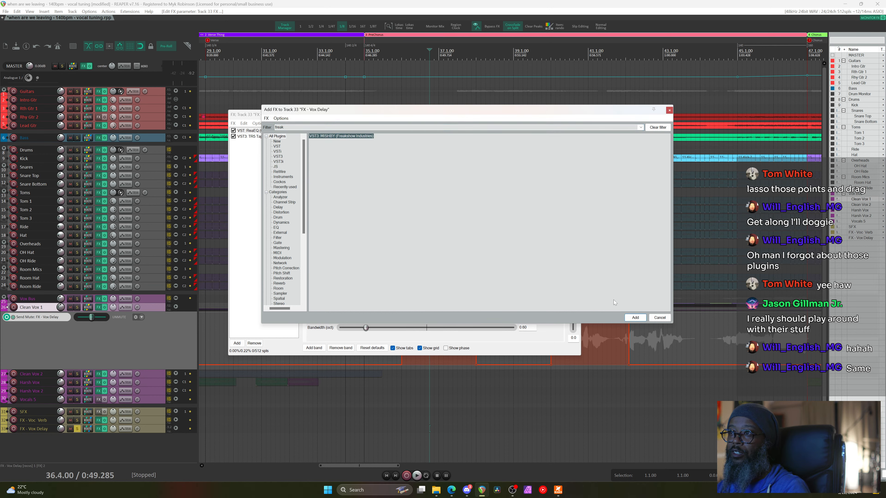
click(634, 317)
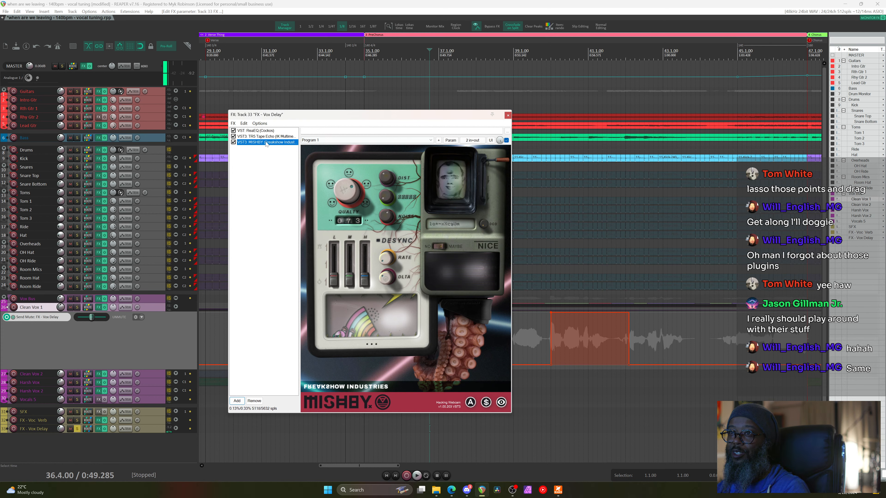
drag(261, 132, 261, 130)
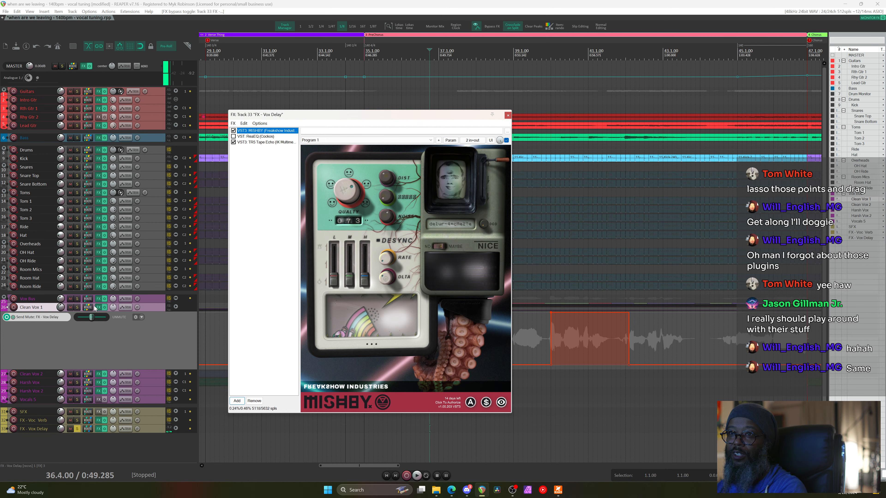
Solo the Vox Bus and play while flipping MISHBY's lever down to horizontal
click(104, 360)
key(alt+s)
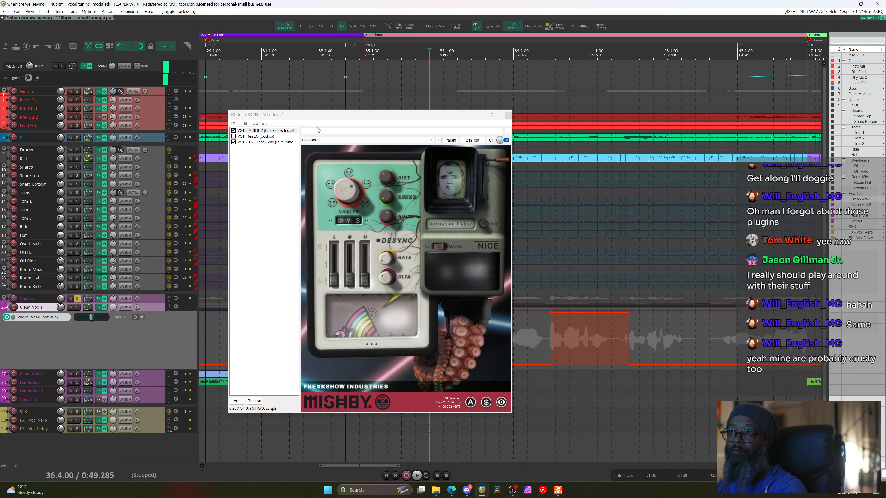
click(355, 52)
key(space)
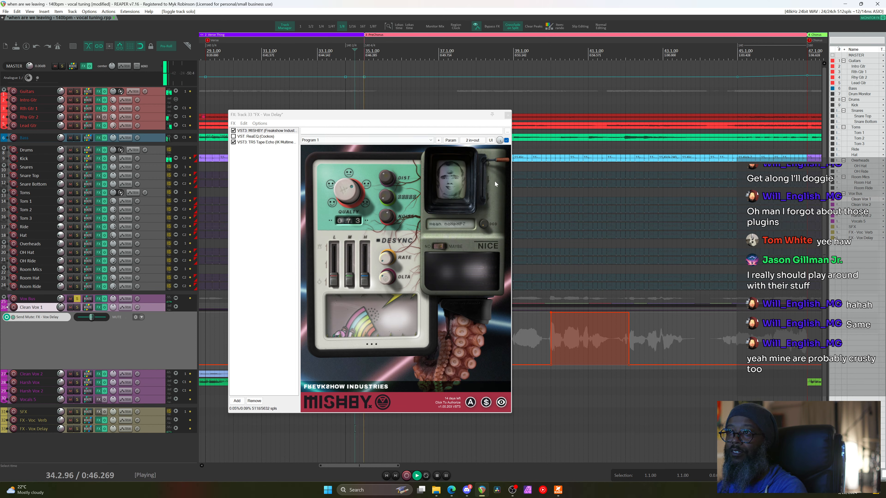
click(498, 165)
drag(498, 169, 498, 174)
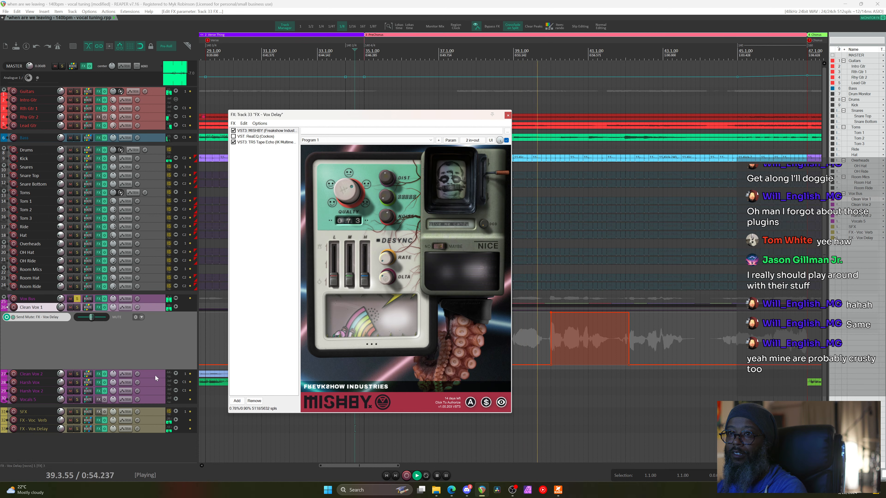
key(space)
drag(321, 117, 603, 73)
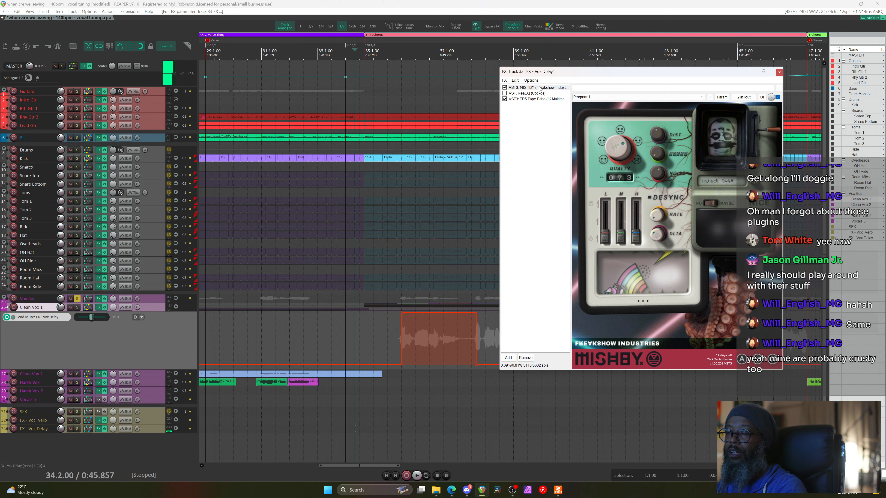
Place MISHBY after TR5 Tape Echo, audition the new order, and select the Tape Echo entry
drag(540, 108, 540, 105)
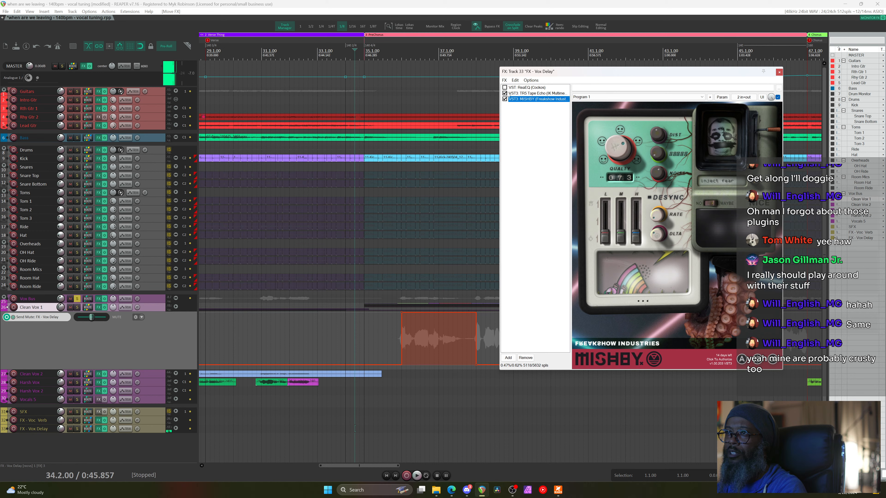
key(space)
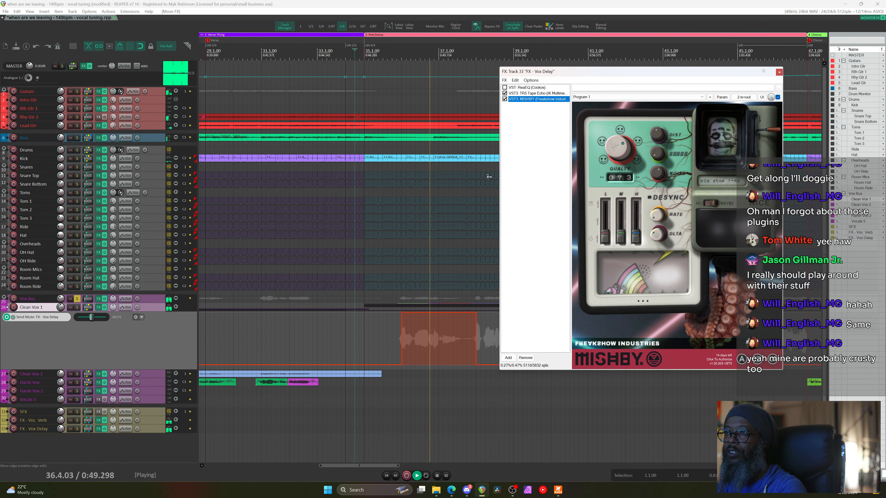
key(space)
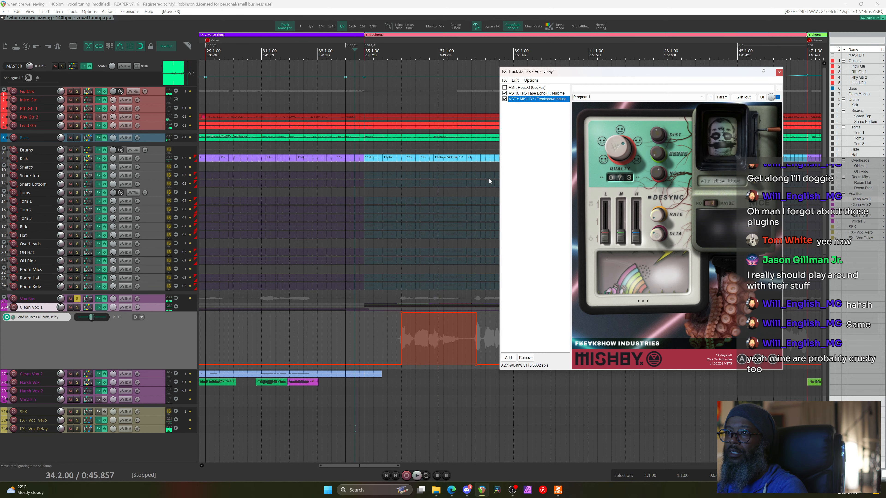
click(550, 93)
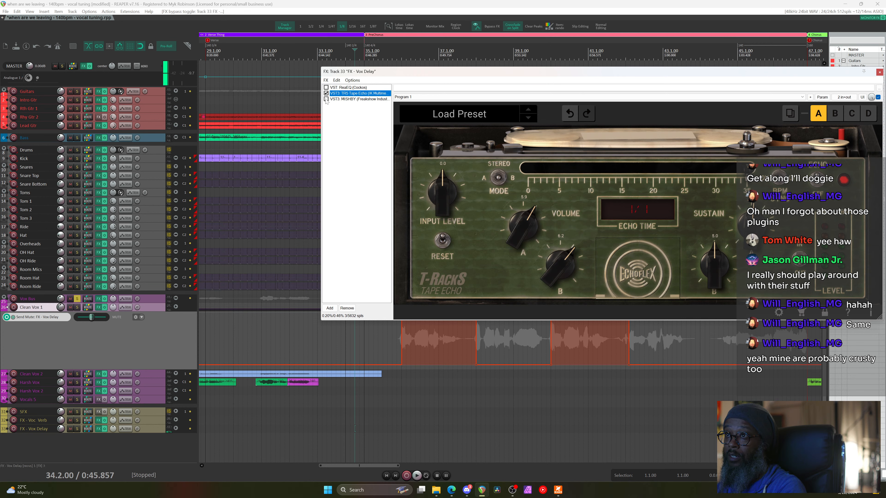
Audition the section, glance at the Project Media/FX Bay, then re-enable MISHBY in the chain
key(space)
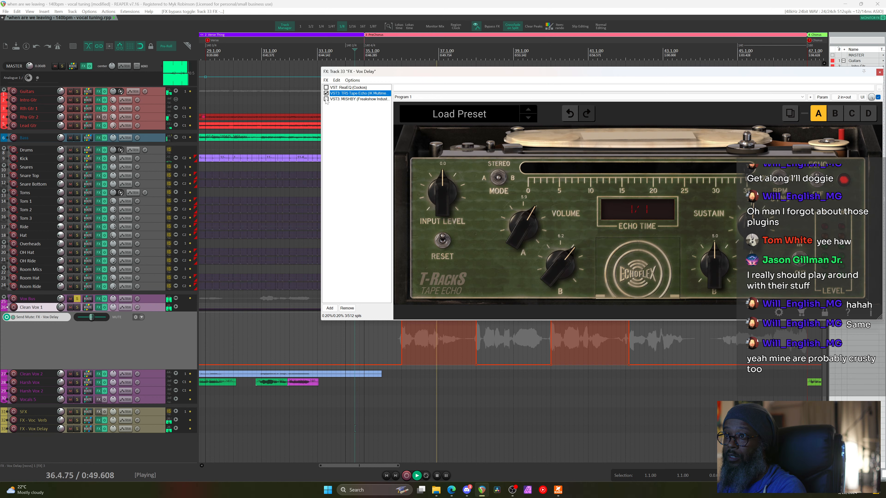
key(space)
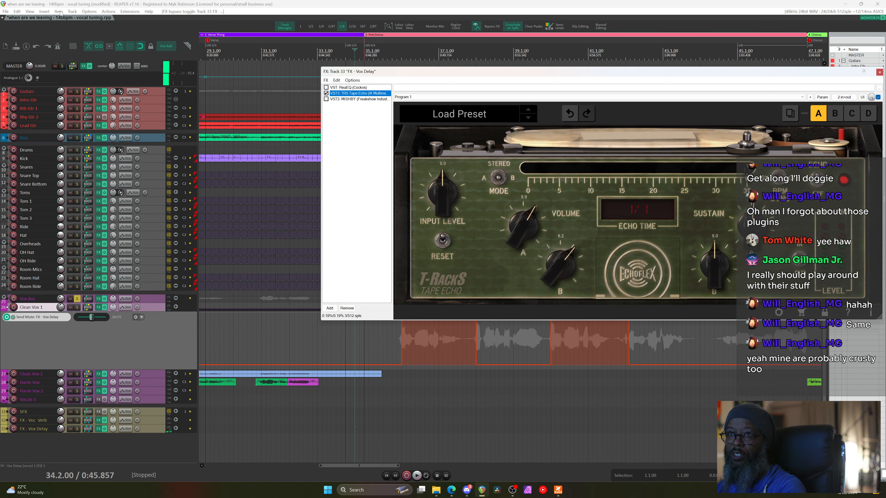
click(29, 11)
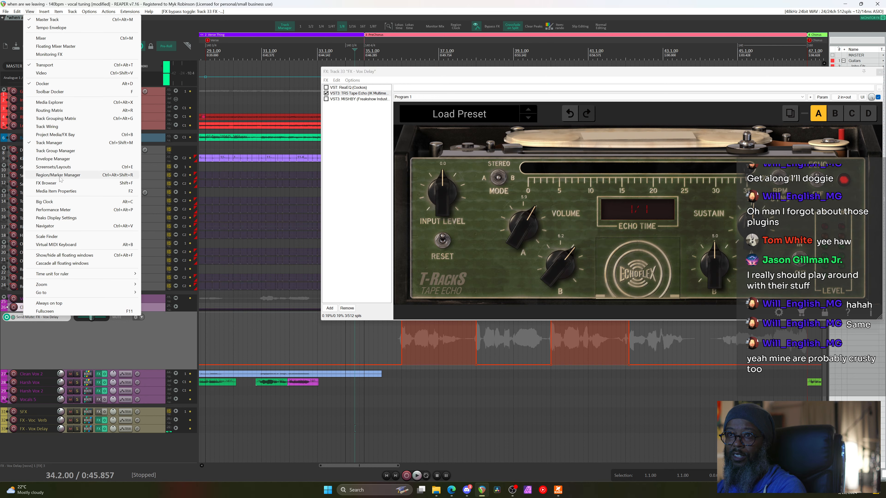
click(57, 135)
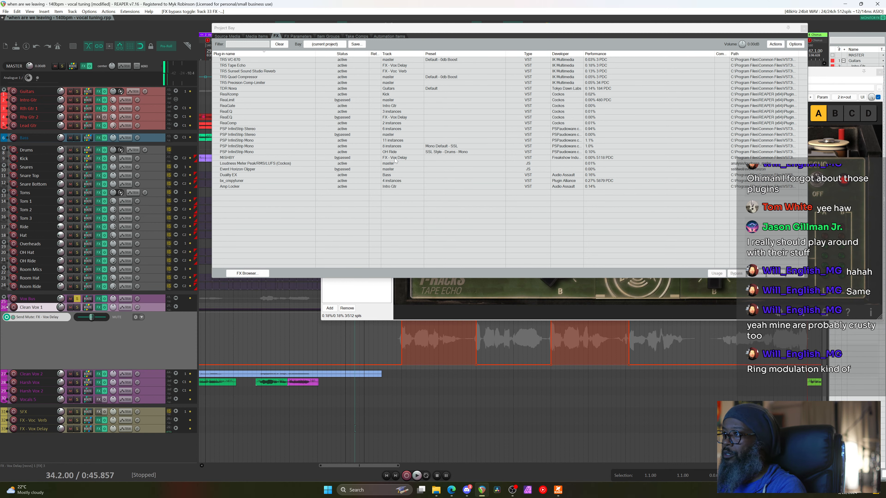
click(805, 28)
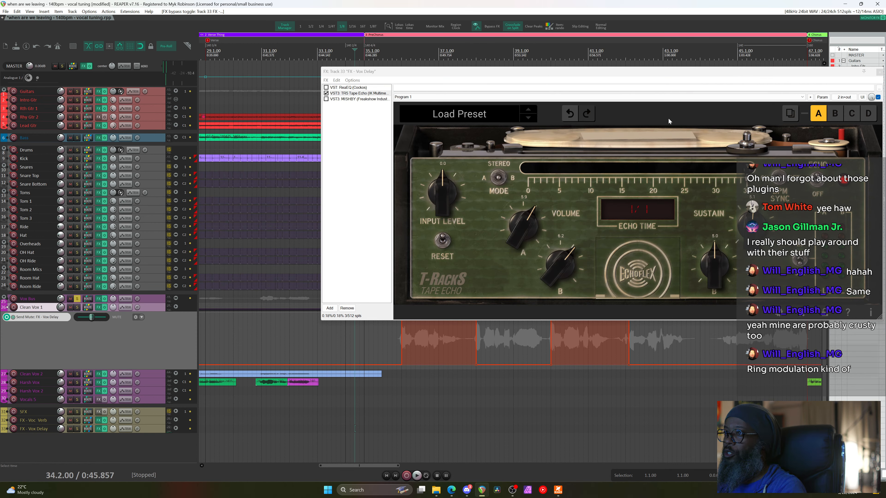
click(328, 100)
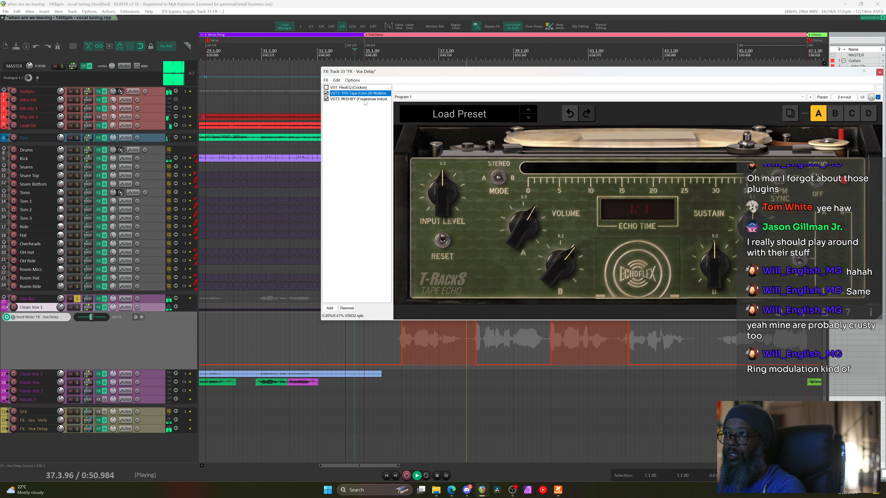
Raise MISHBY's M and H levels, set MAYBE, lower QUALITY, then show Clean Vox 1's envelopes
click(365, 99)
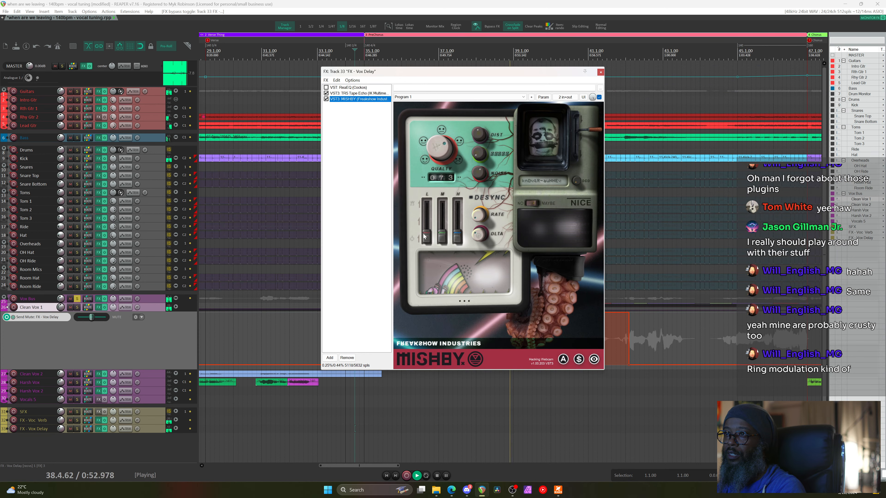
drag(442, 236, 443, 221)
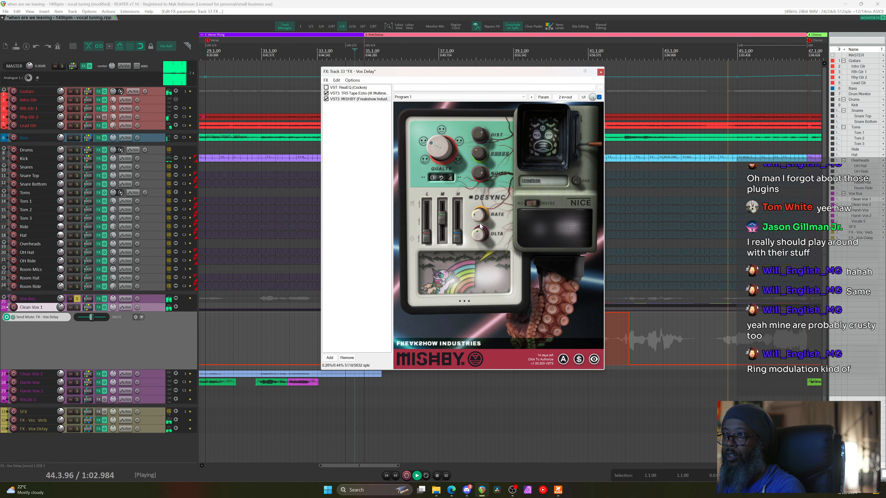
click(536, 203)
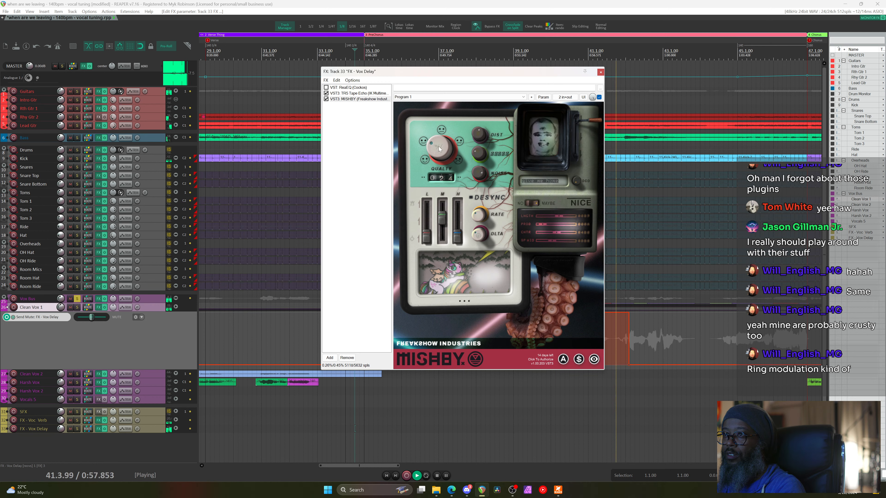
drag(439, 146, 444, 116)
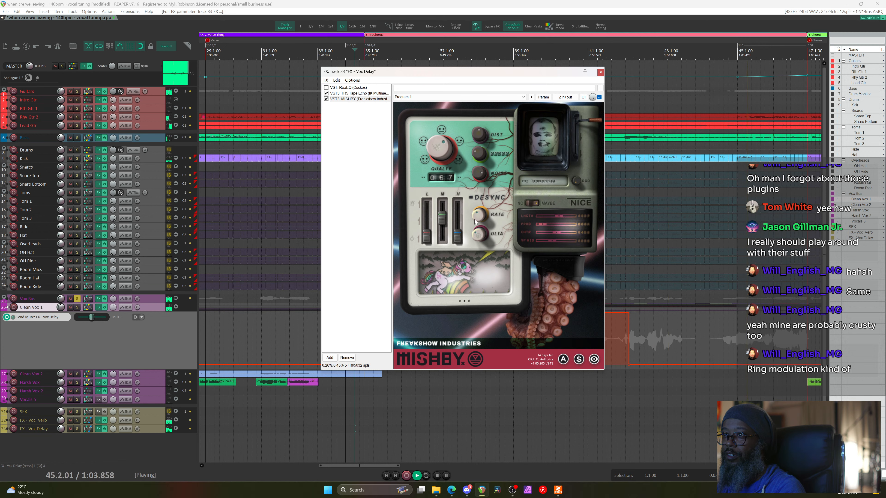
drag(460, 241, 461, 231)
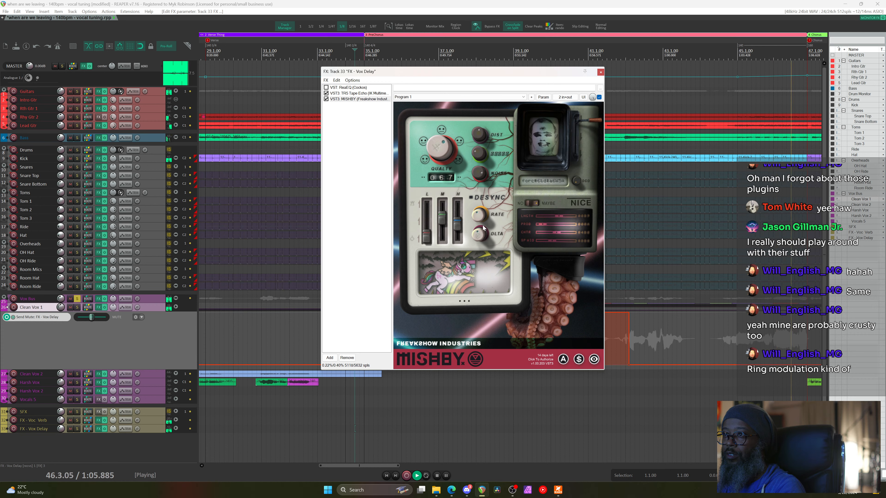
key(space)
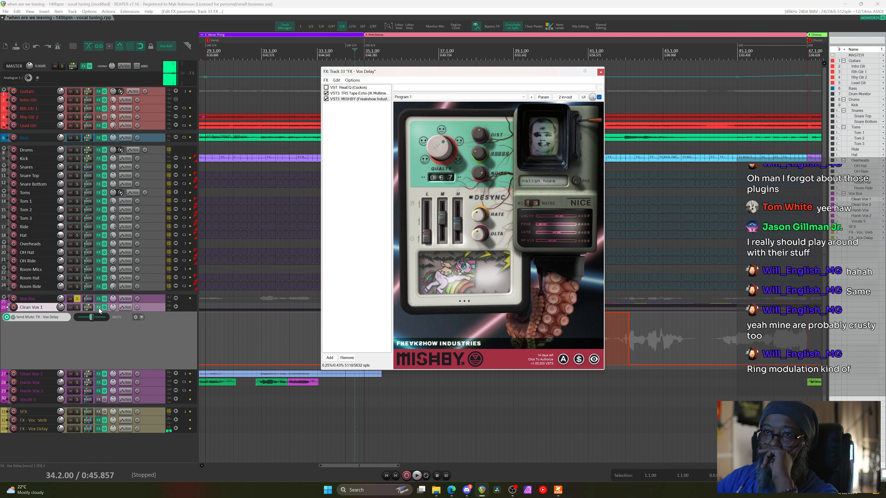
click(125, 307)
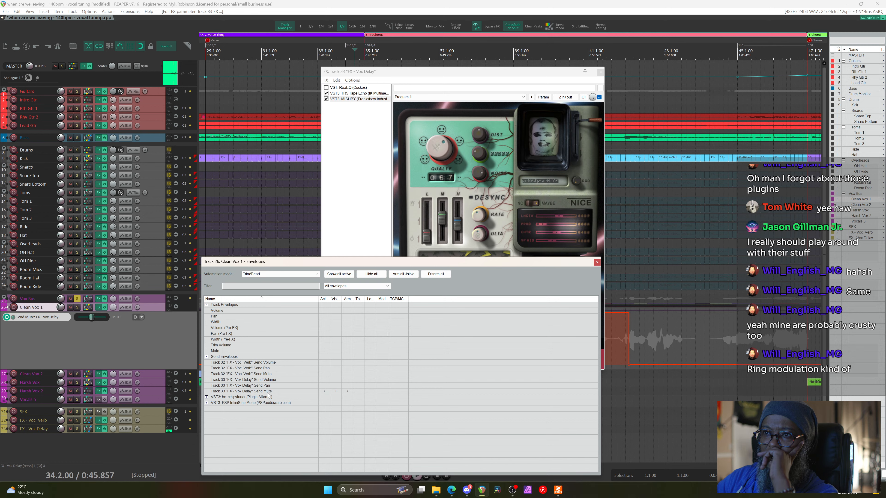
Close Clean Vox 1's envelope list and start playback from around bar 20
key(Escape)
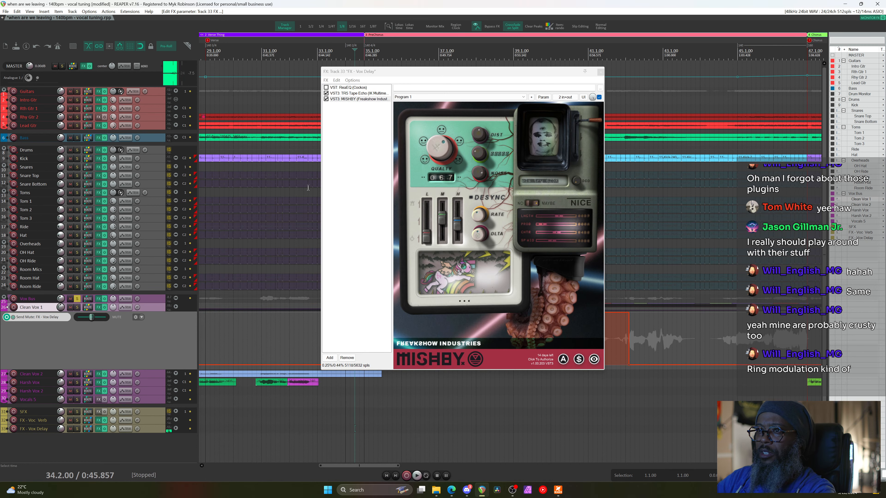
scroll(310, 189, down, 2)
scroll(310, 188, down, 2)
click(225, 51)
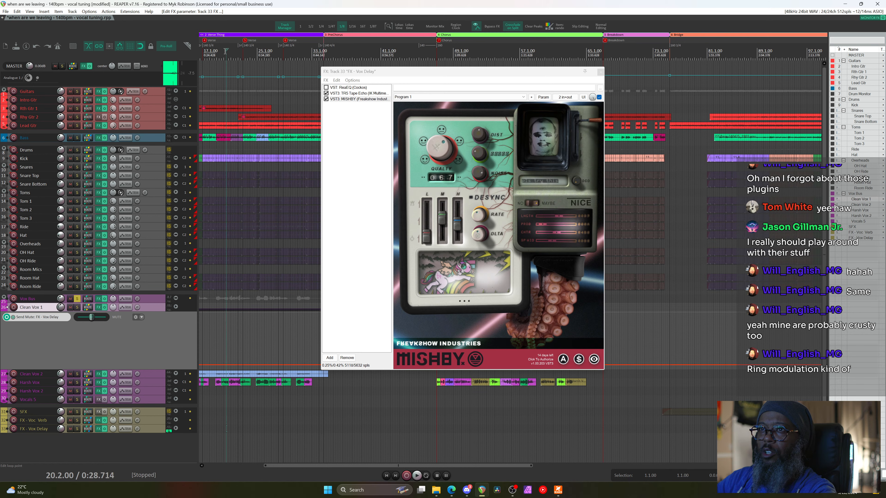
key(space)
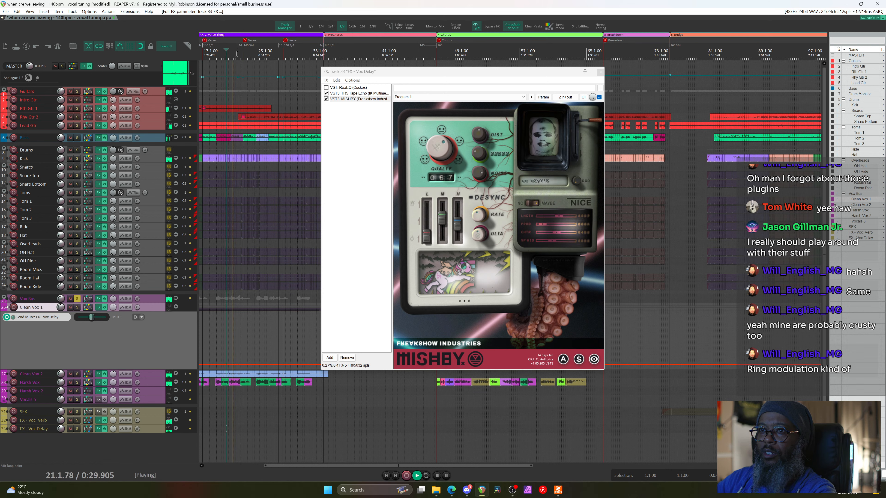
Solo FX - Vox Delay alone with Vox Bus unsoloed, and move the MISHBY window aside
click(77, 429)
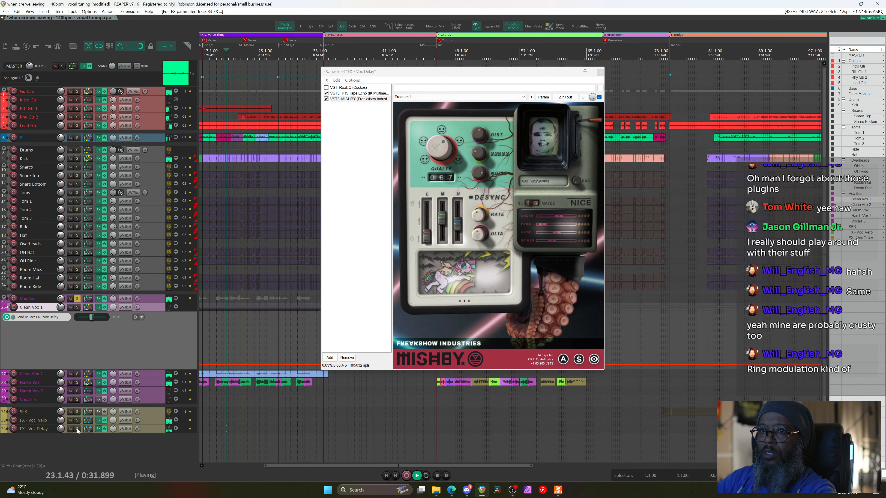
click(77, 429)
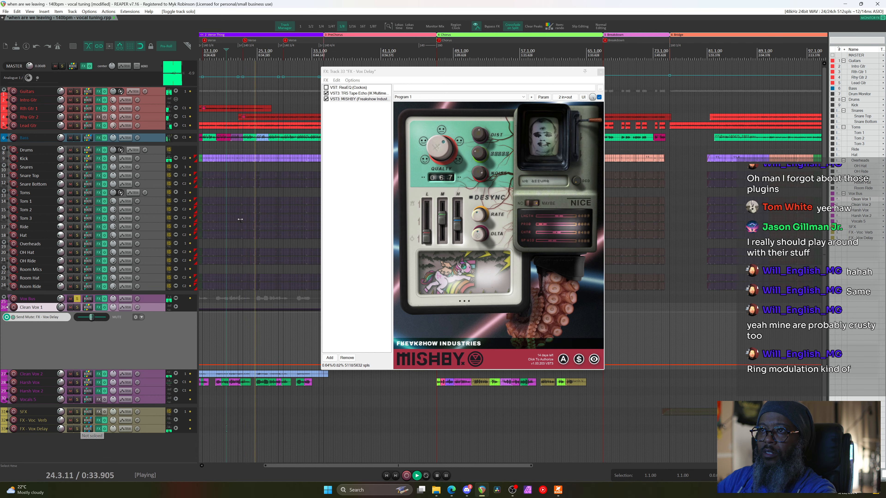
key(space)
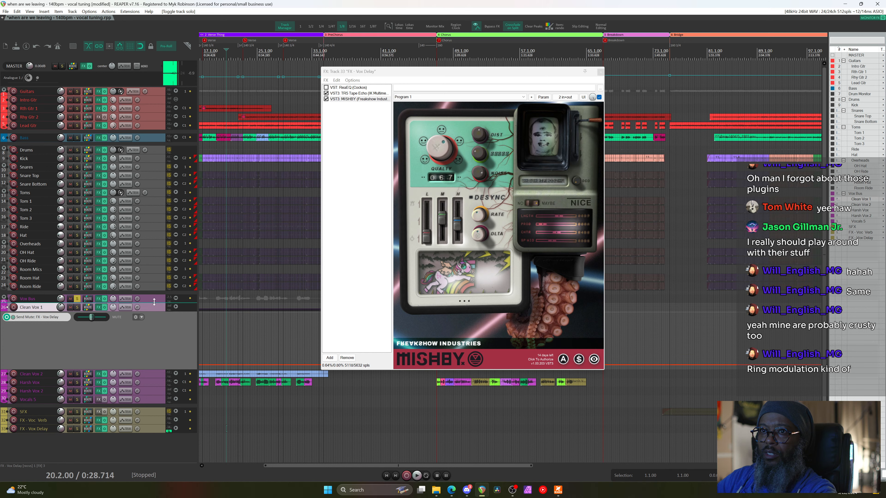
key(space)
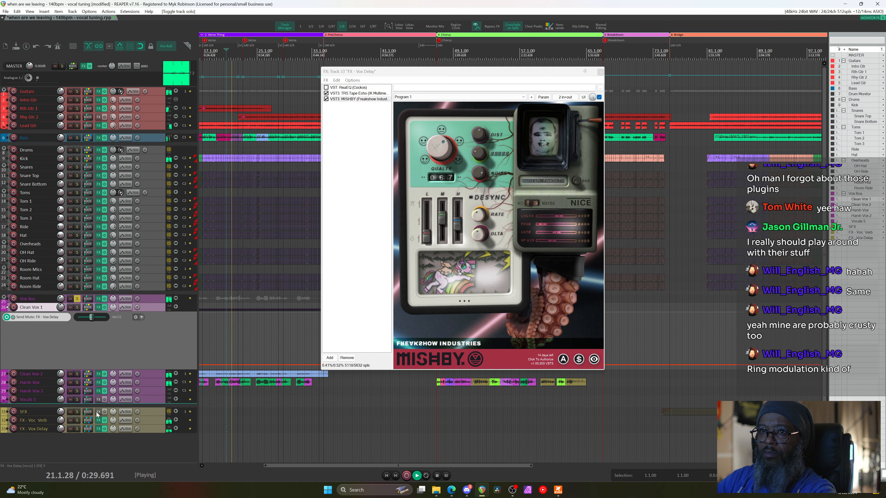
click(77, 429)
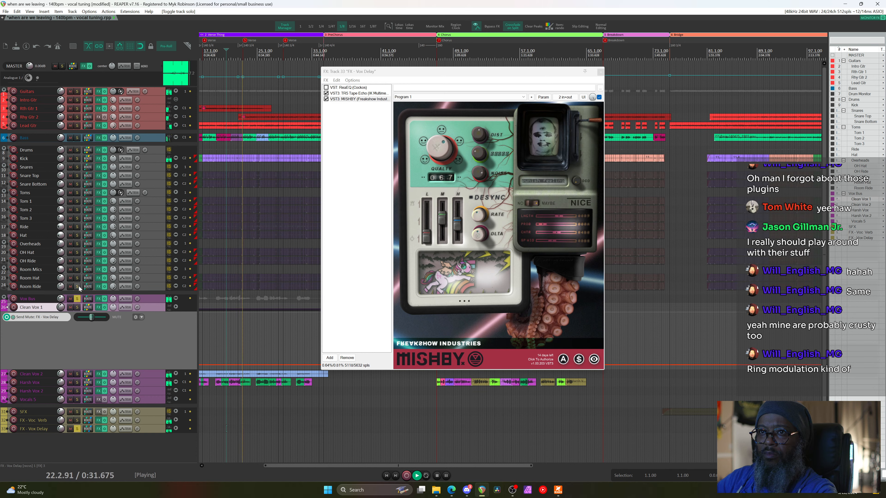
click(78, 299)
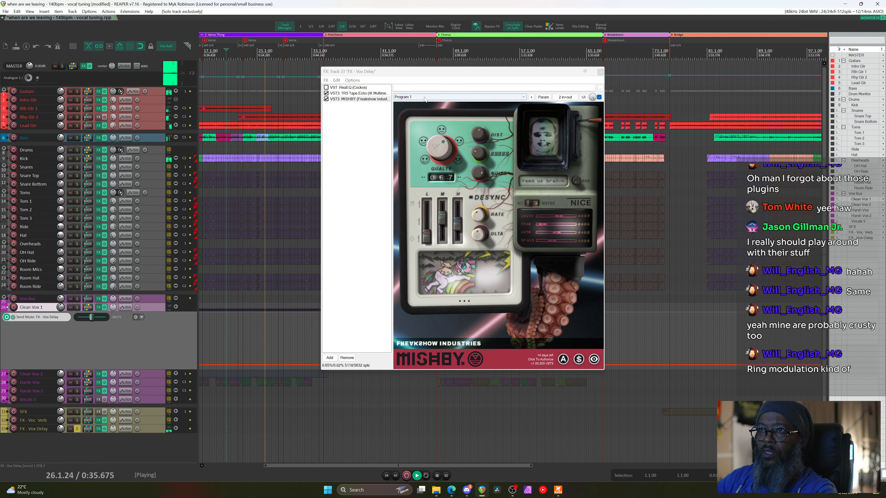
drag(426, 71, 645, 79)
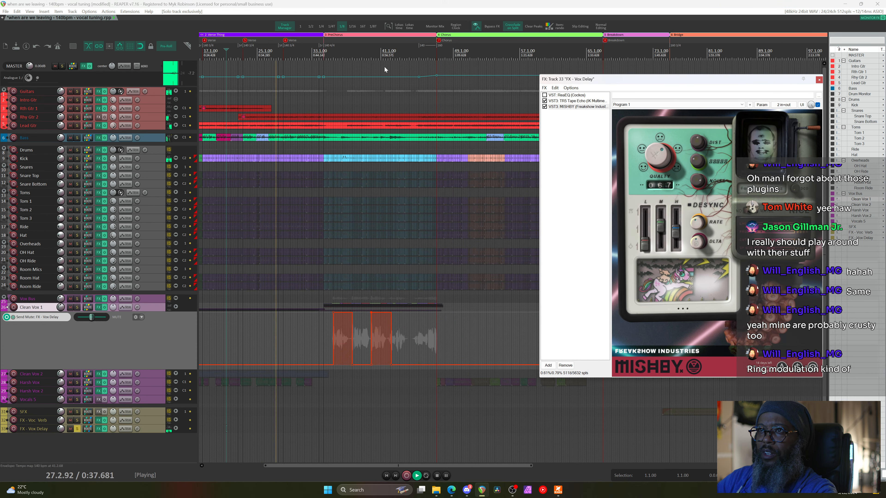
Audition MISHBY's rainbow scene and lowered orange lever from bar 33, then delete MISHBY
click(317, 53)
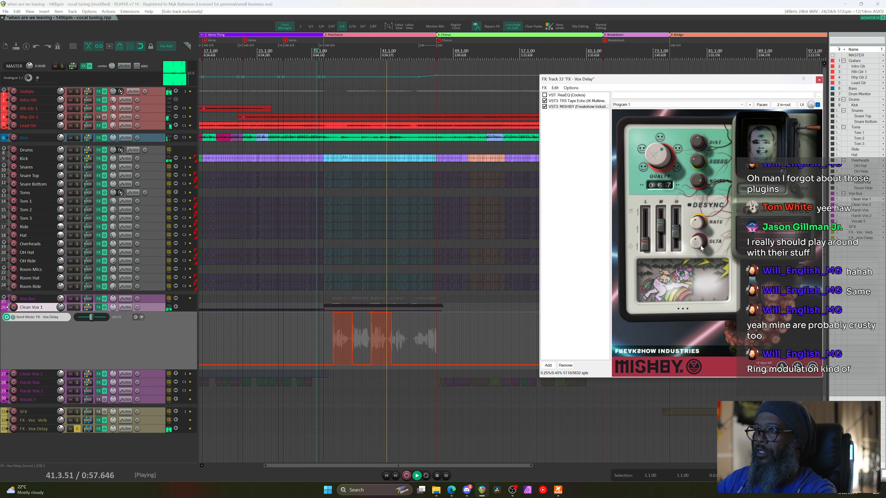
click(704, 294)
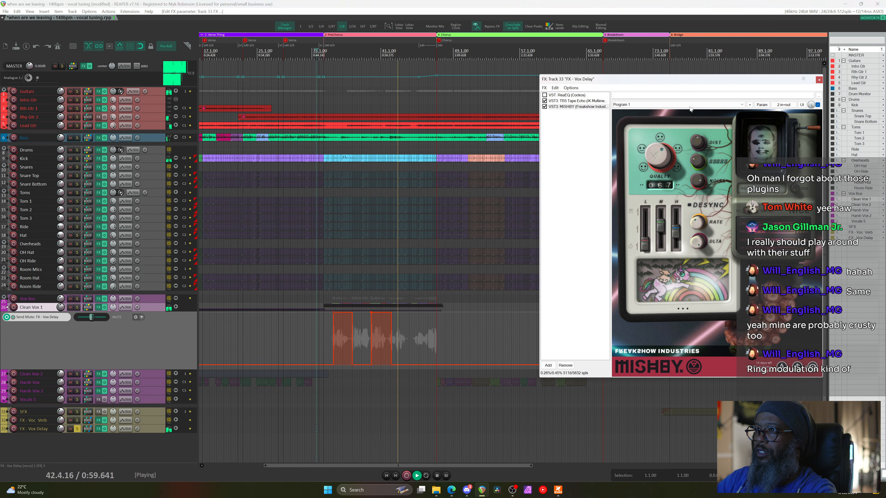
click(805, 128)
key(space)
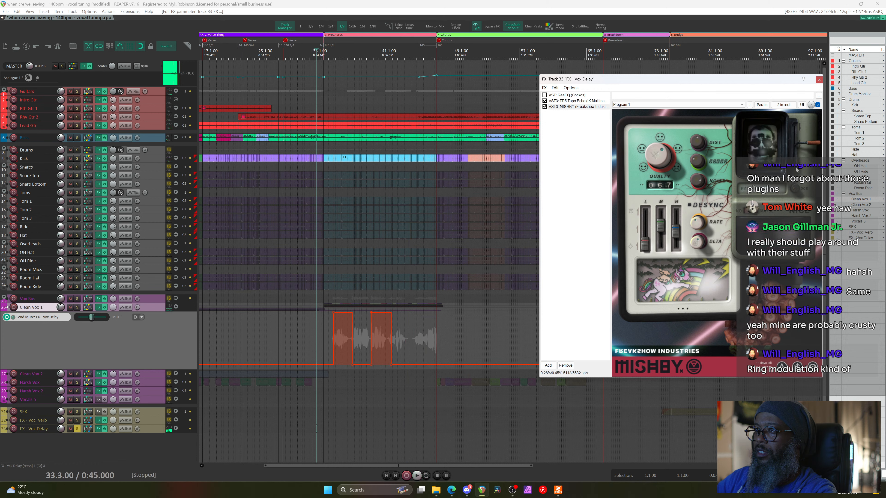
key(space)
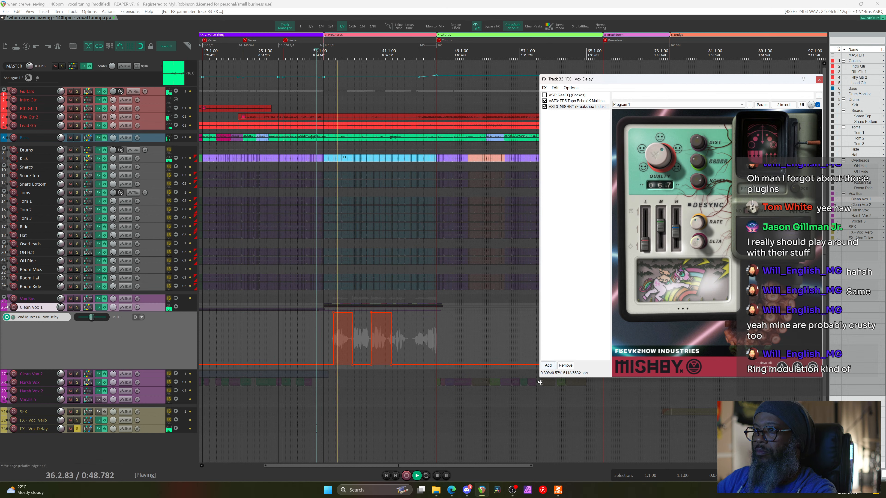
key(space)
key(Delete)
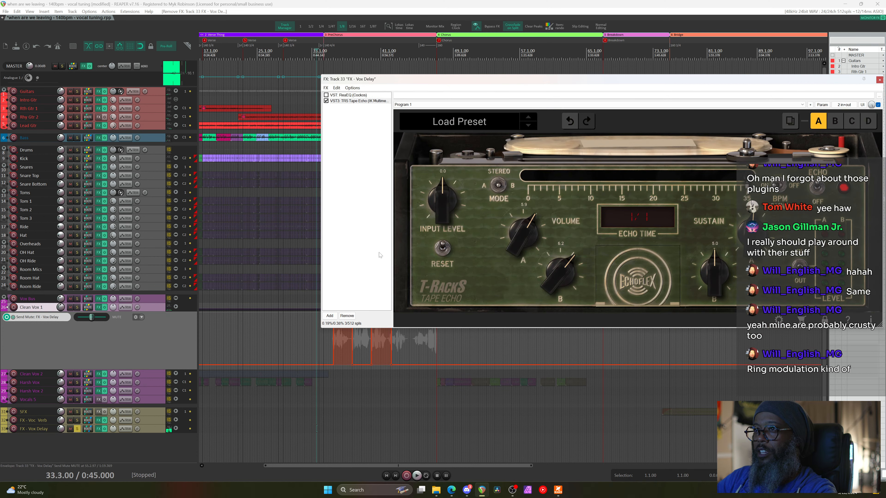
Bypass TR5 Tape Echo and add VST: ReaDelay (Cockos) to the chain via the 'reade' filter
click(326, 101)
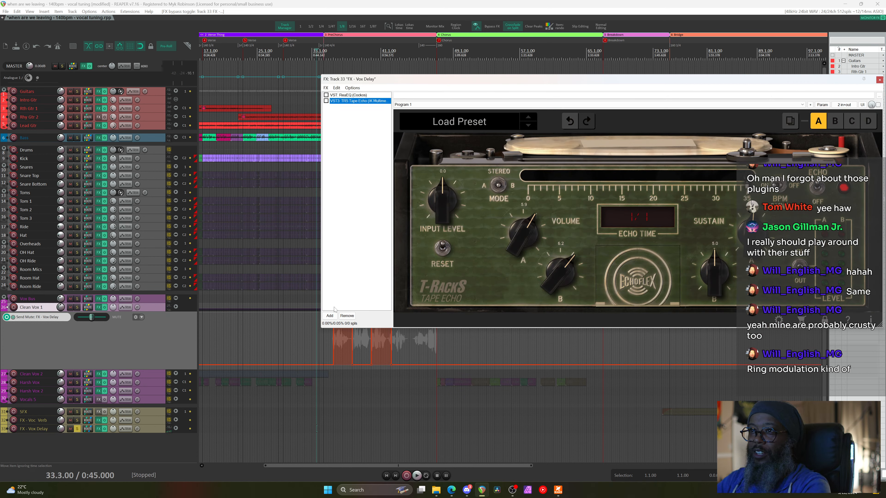
click(330, 316)
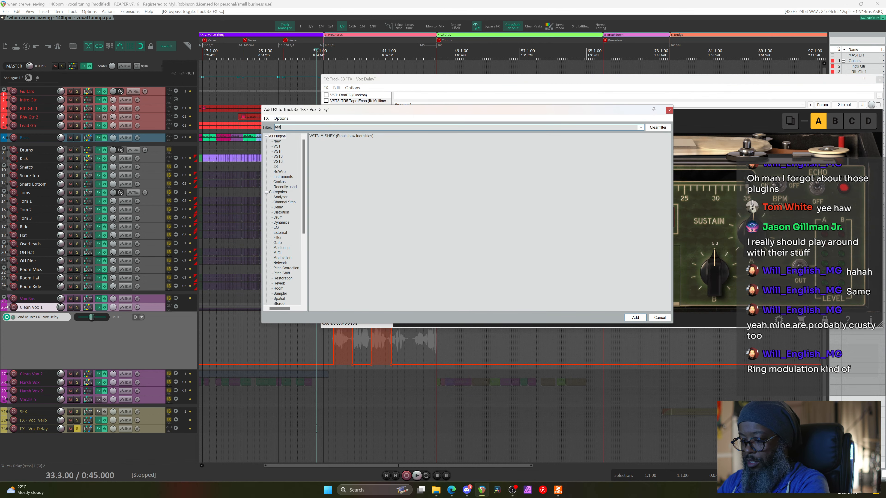
text(readelay)
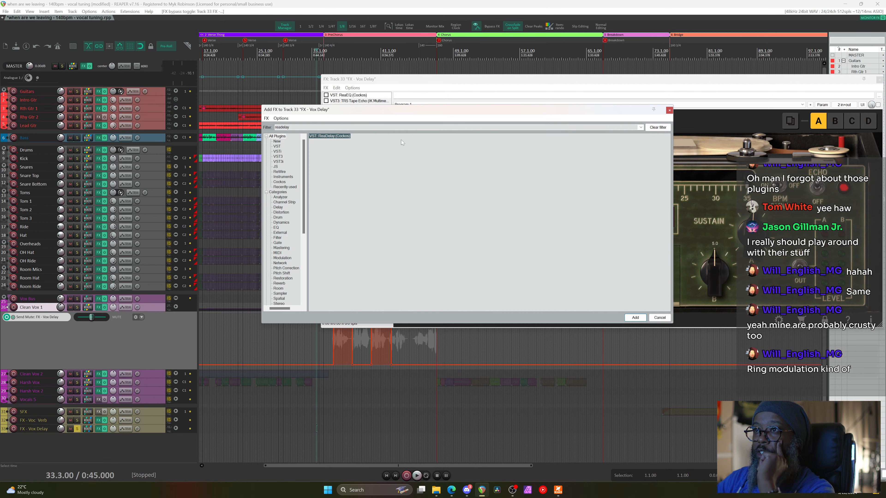
double_click(344, 136)
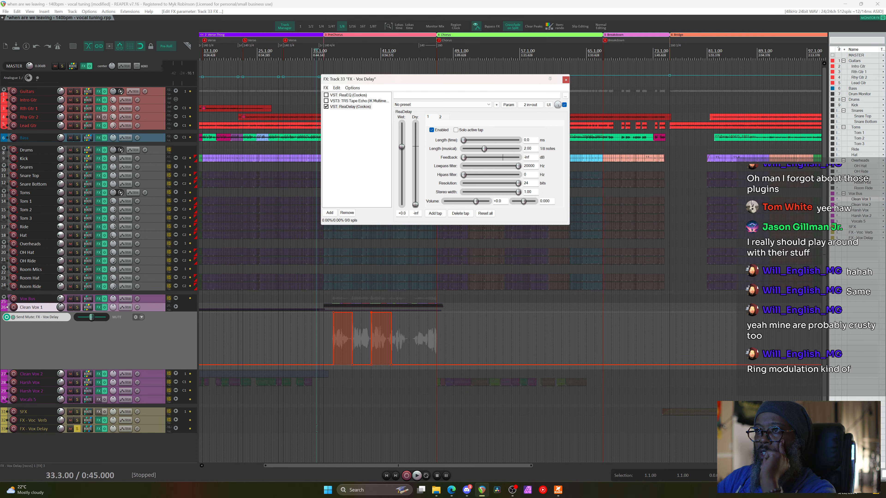
Set ReaDelay's first tap musical length to 12
key(Tab)
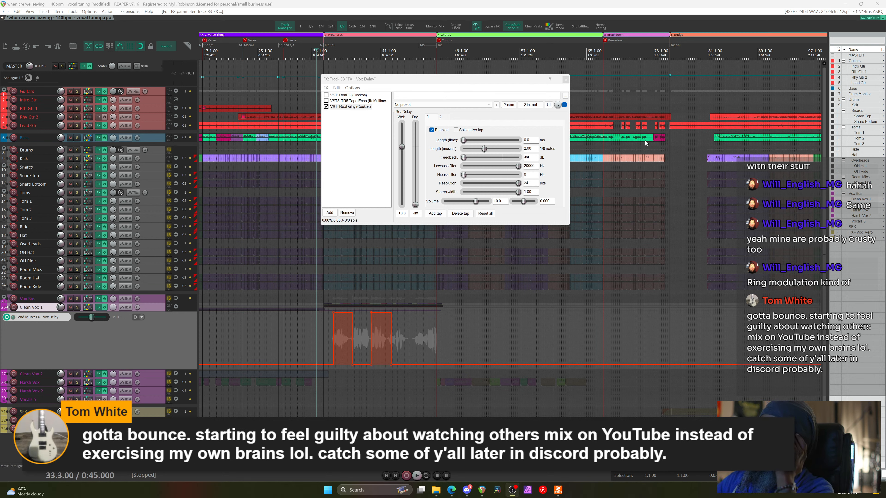
click(503, 157)
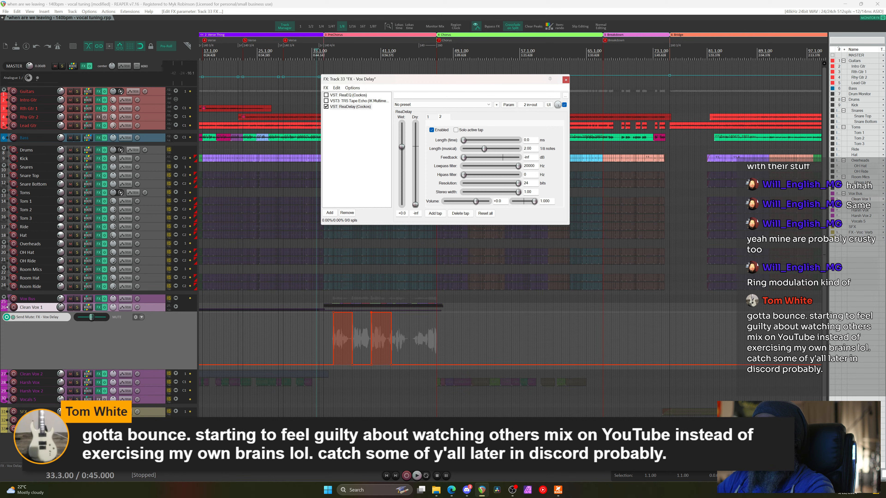
drag(532, 148, 507, 147)
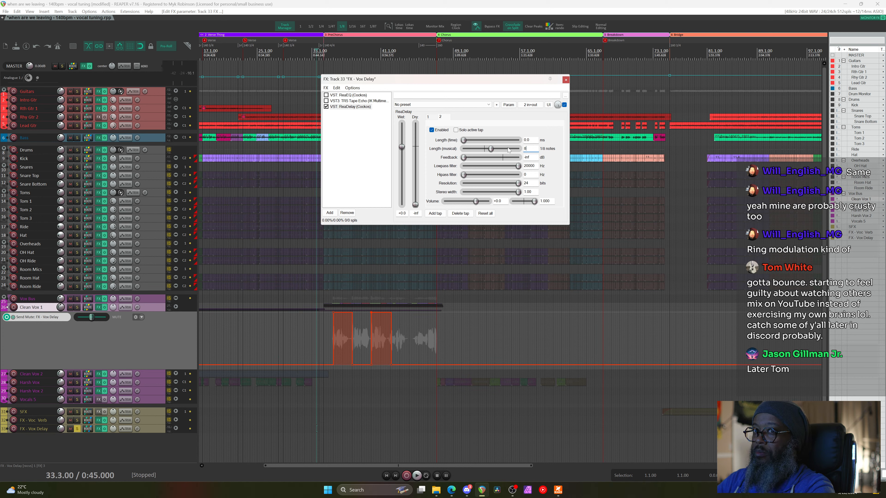
key(BackSpace)
text(12)
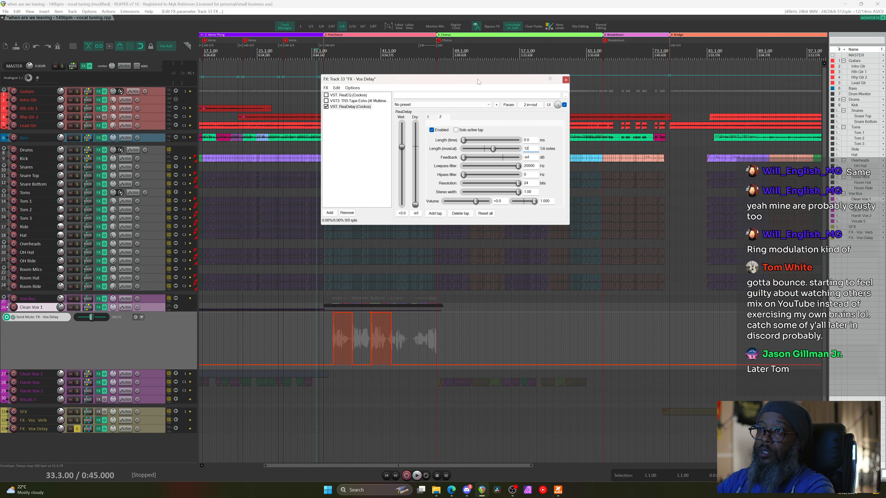
Unsolo the FX - Vox Delay bus and audition the delay from bar 33
click(313, 55)
click(83, 433)
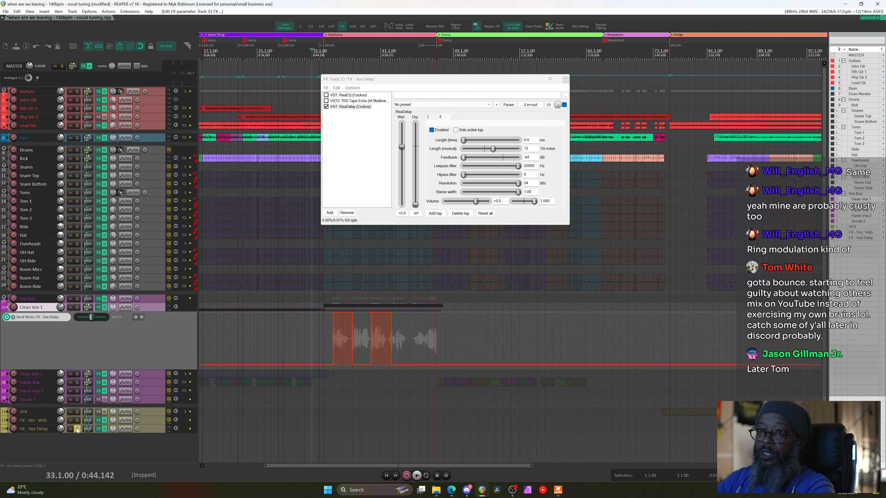
click(78, 429)
key(space)
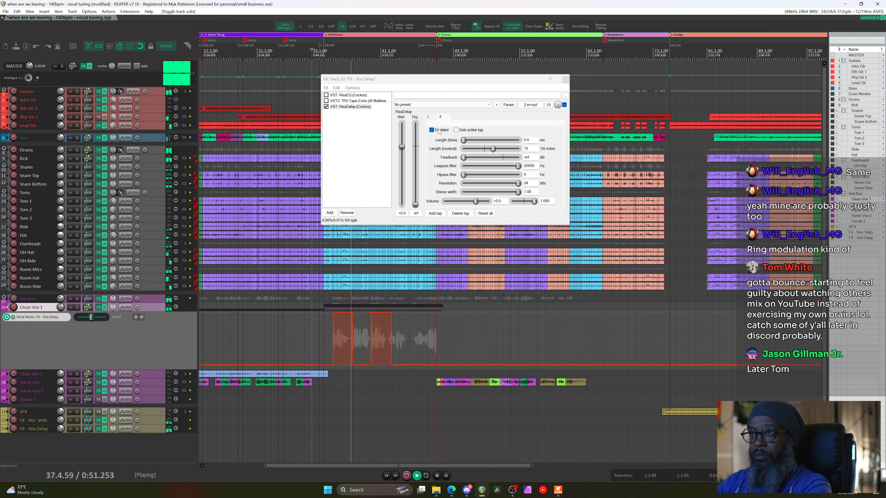
key(space)
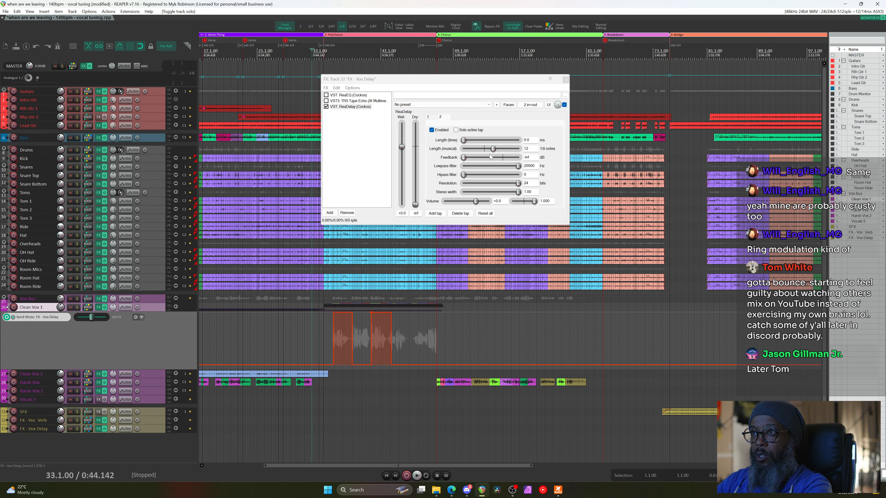
Add feedback to the first tap by entering 66, and audition it
click(468, 158)
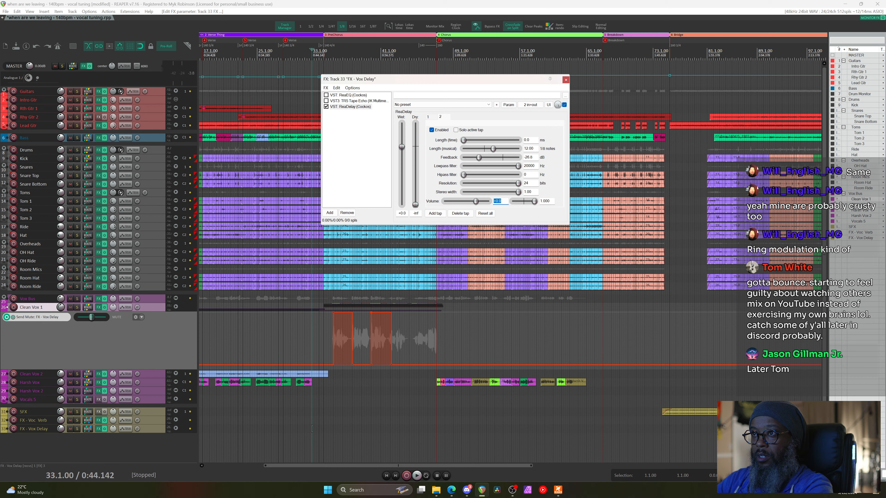
text(6)
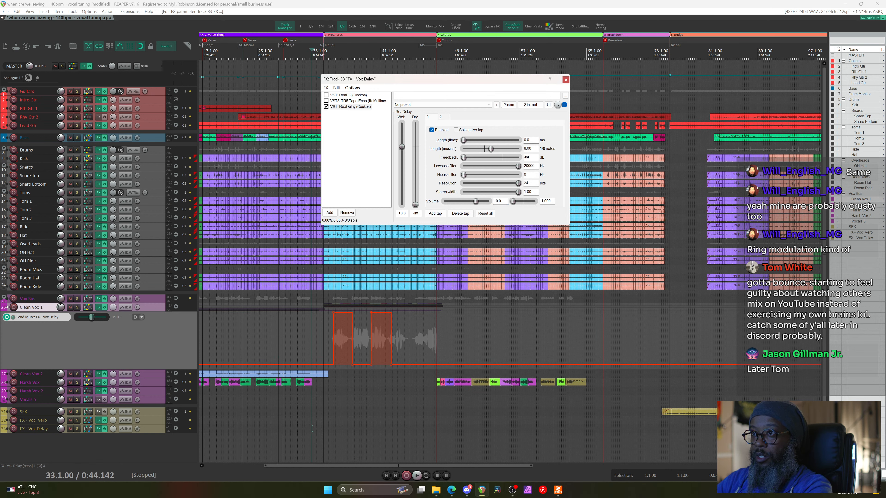
text(6)
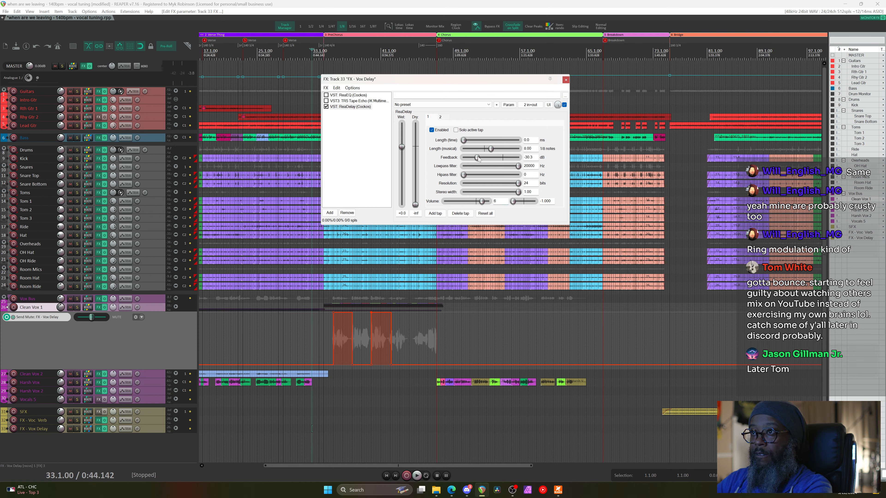
key(space)
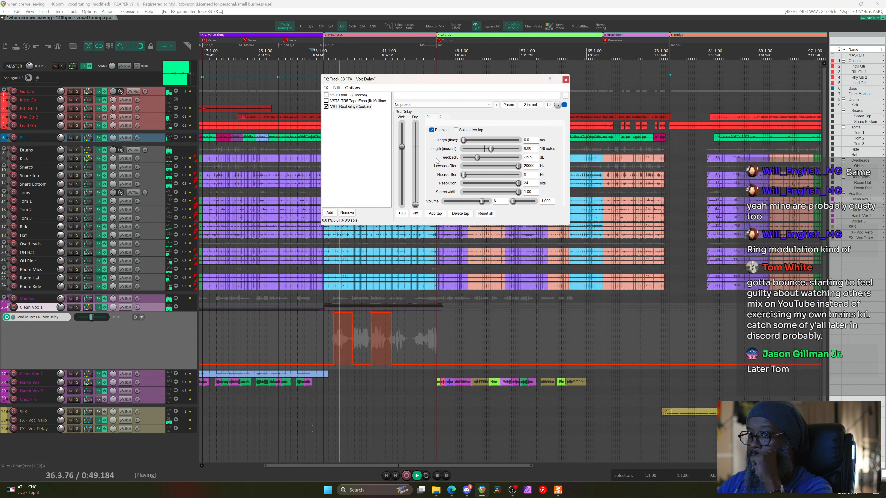
click(60, 431)
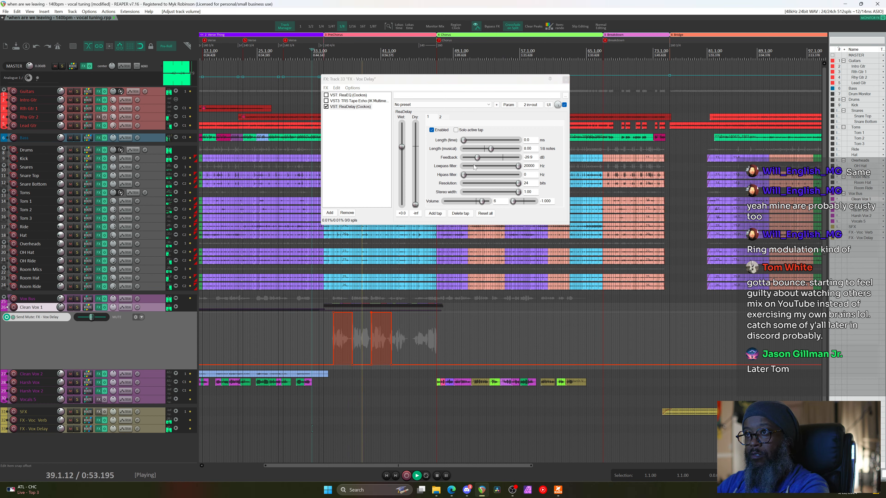
key(space)
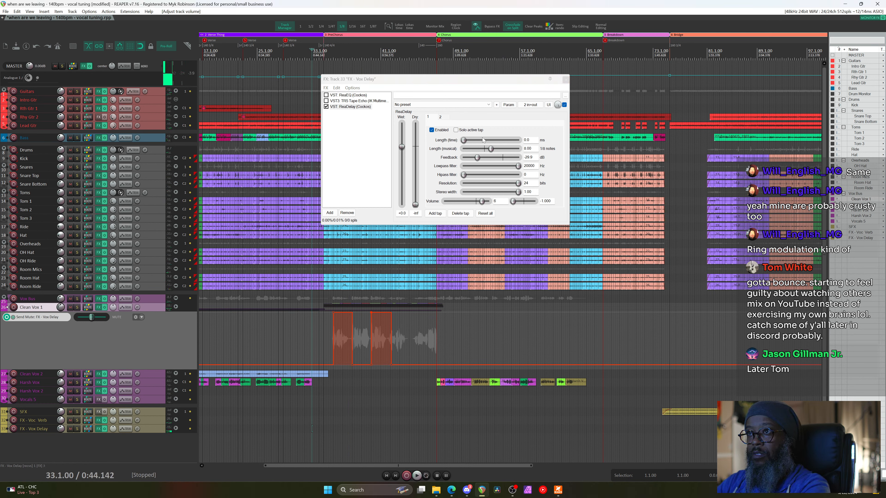
Switch ReaDelay to its second tap, set its length to 16, and audition
click(442, 118)
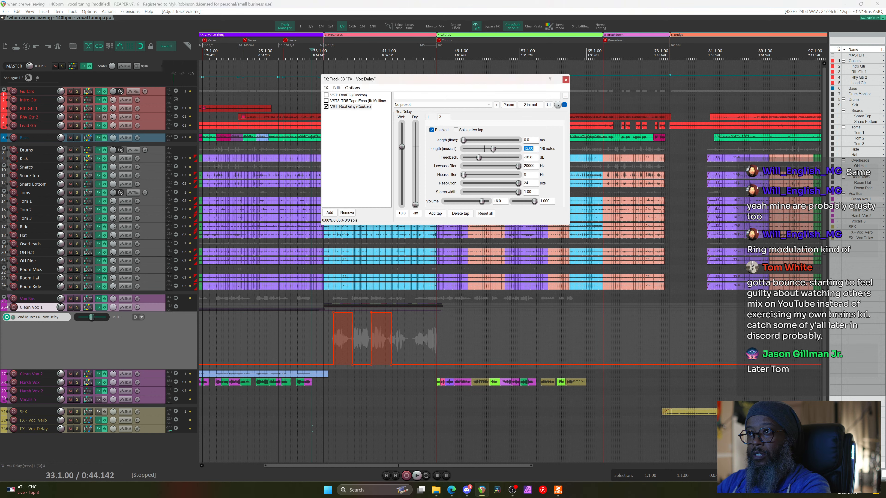
text(16)
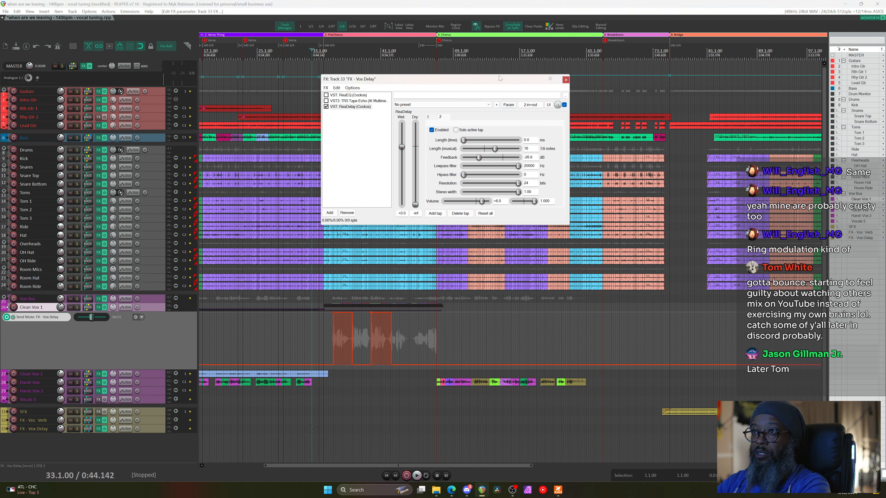
key(space)
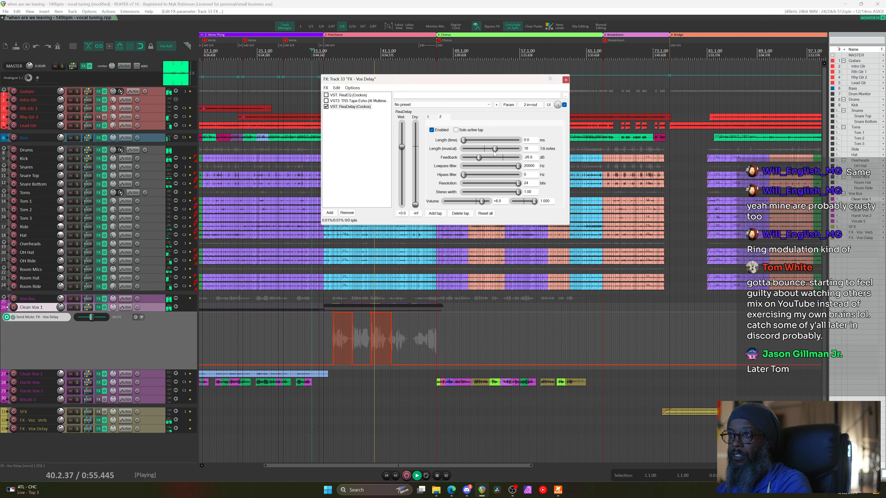
key(space)
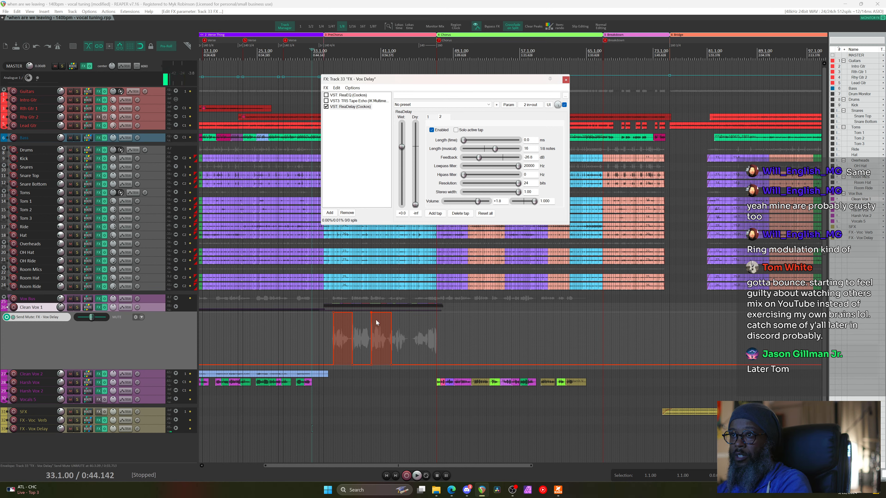
Audition the delay bus from bar 39 and then from bar 37
scroll(384, 325, up, 6)
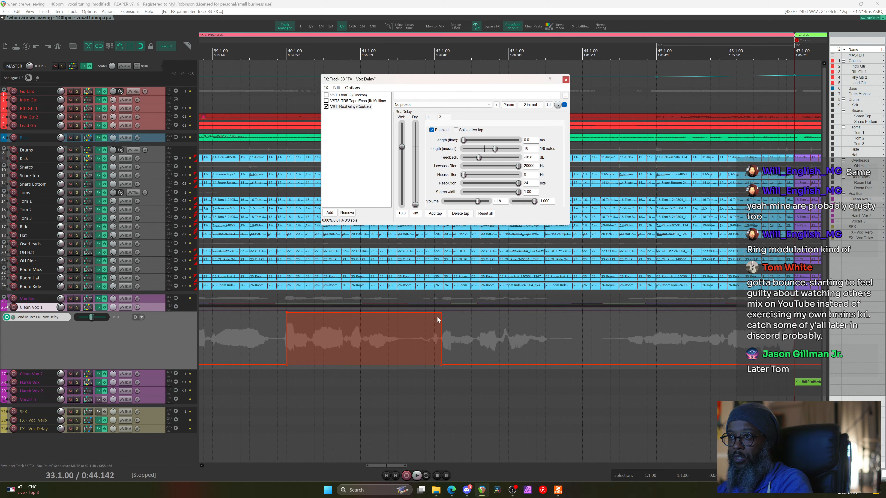
scroll(438, 320, down, 2)
click(330, 72)
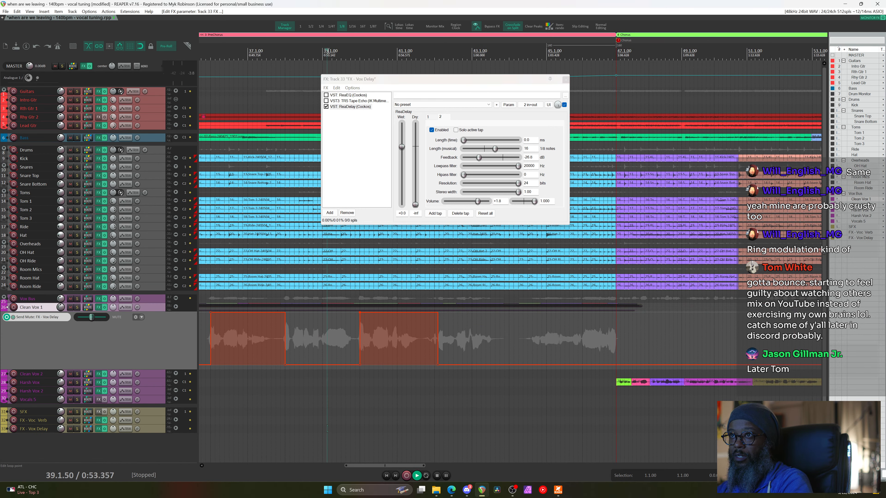
key(space)
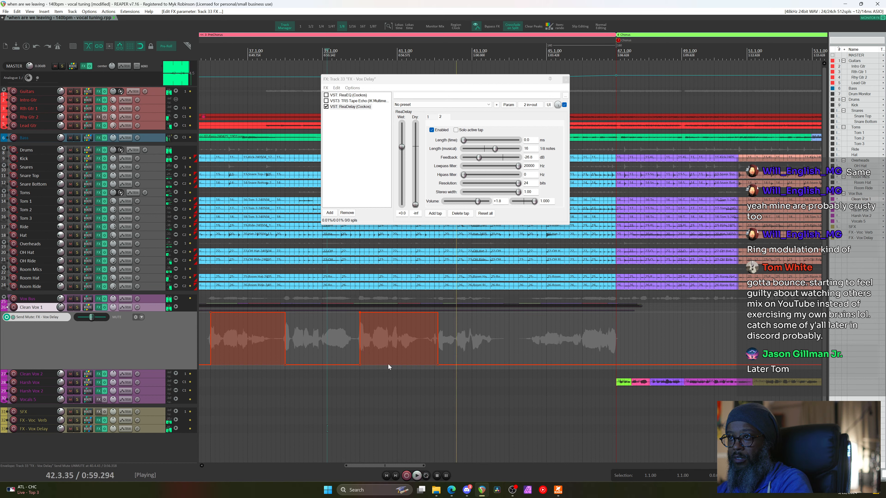
key(space)
click(237, 54)
key(space)
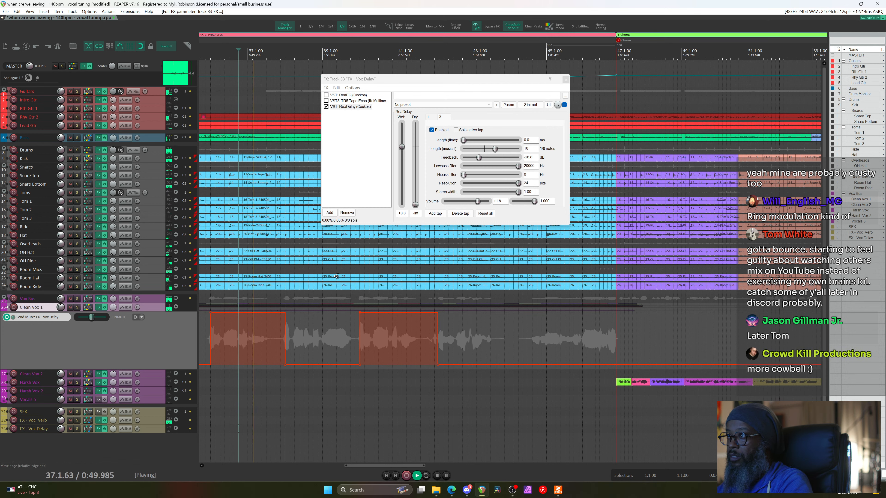
key(space)
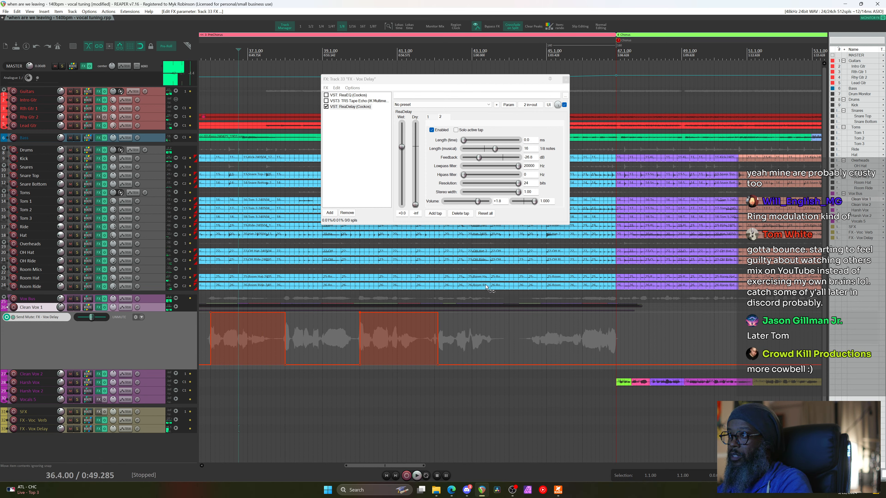
Play from bar 33, set FX - Vox Delay volume to -4.82 dB, and close its FX window
scroll(486, 288, left, 3)
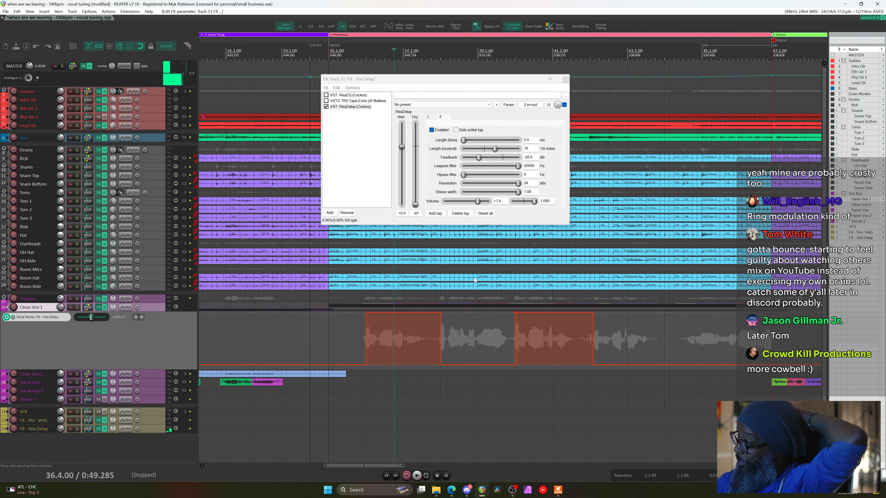
click(282, 69)
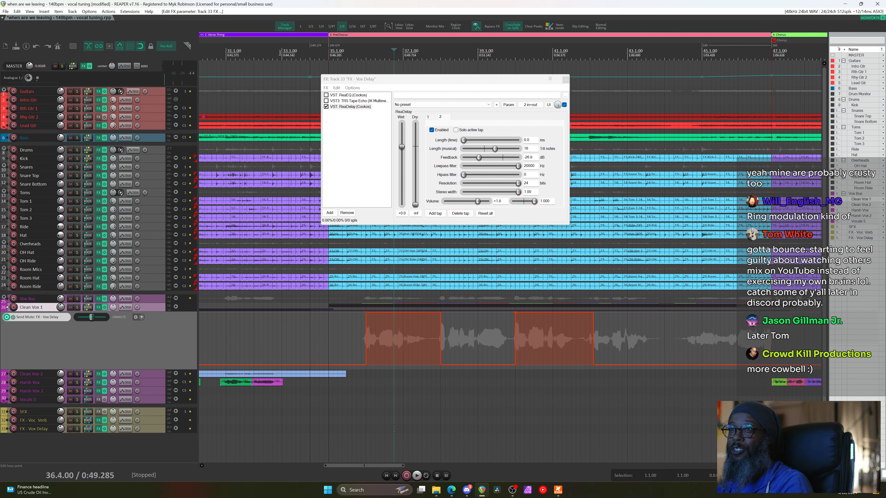
key(space)
key(space)
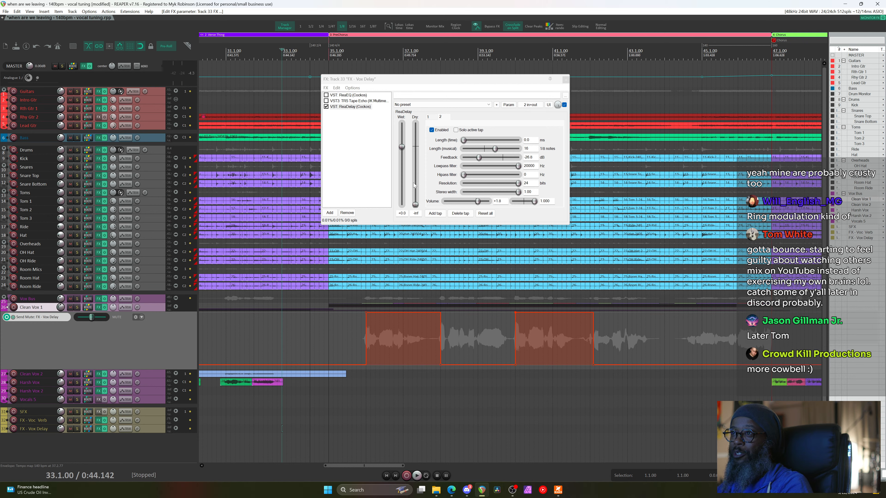
key(space)
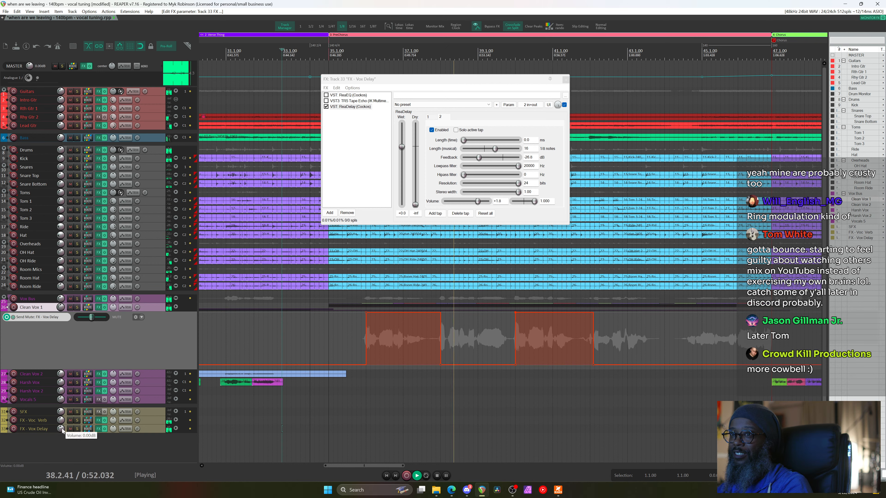
scroll(61, 429, down, 5)
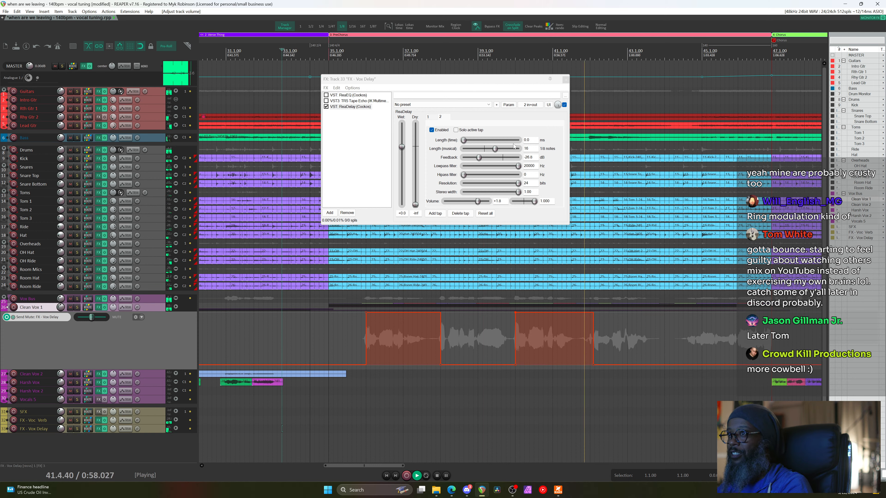
click(565, 81)
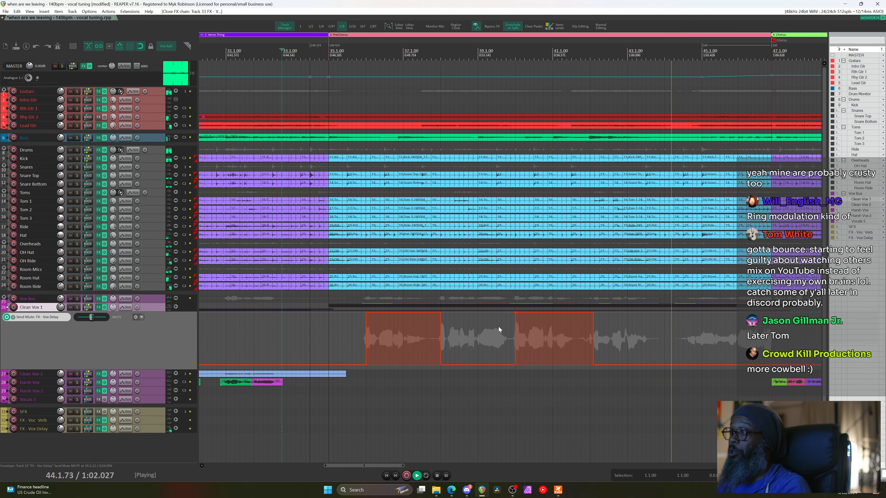
Shrink the send-mute envelope lane, then open the Mixer scrolled right to the vocal channels
scroll(554, 330, down, 3)
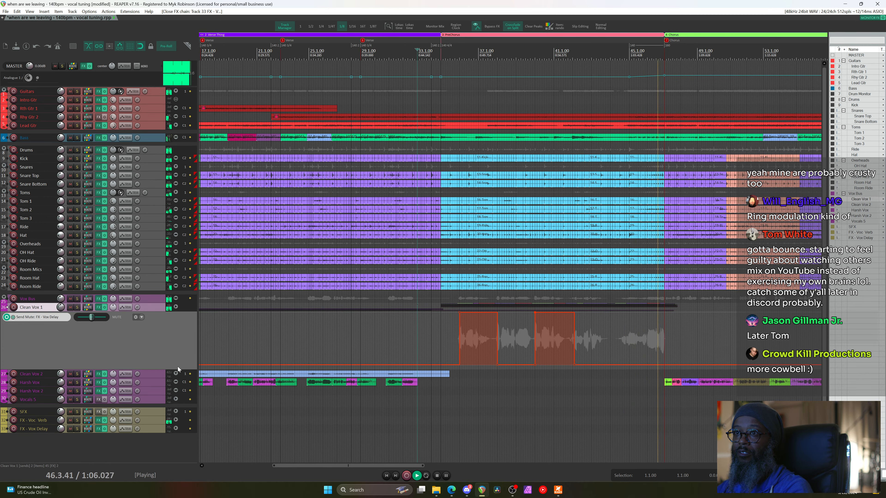
drag(179, 367, 182, 320)
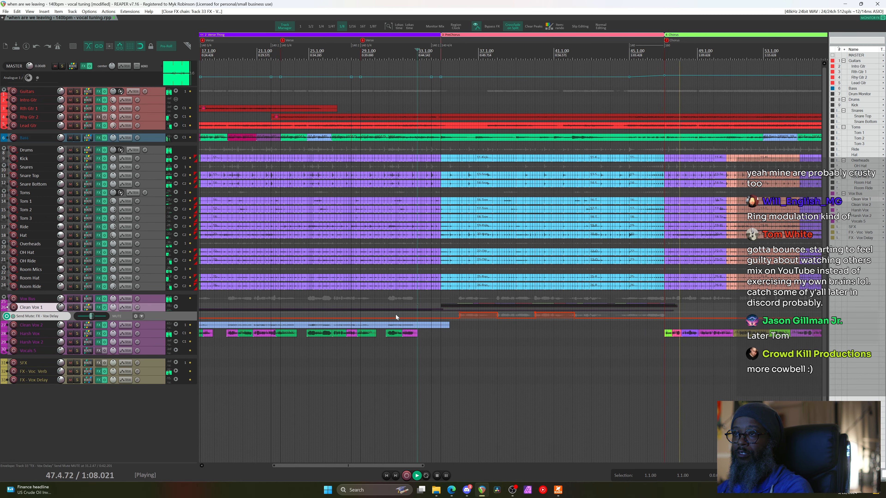
scroll(395, 315, down, 5)
scroll(395, 315, down, 2)
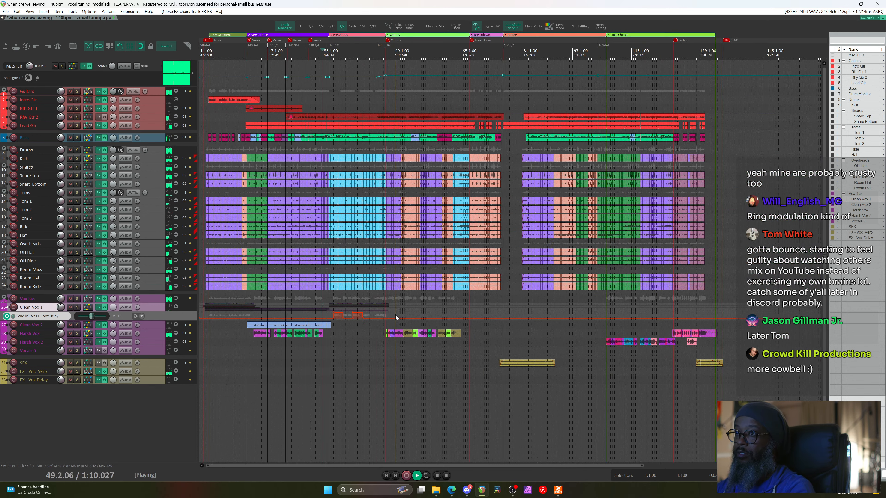
key(ctrl+m)
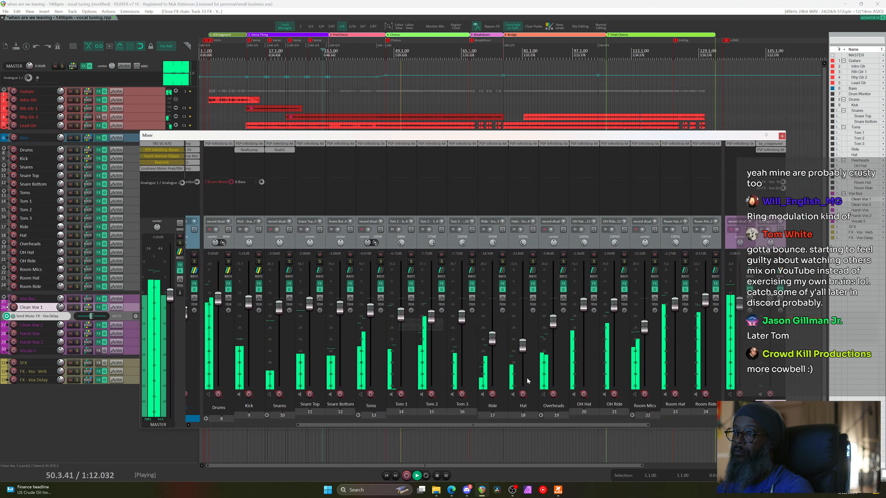
drag(626, 426, 756, 425)
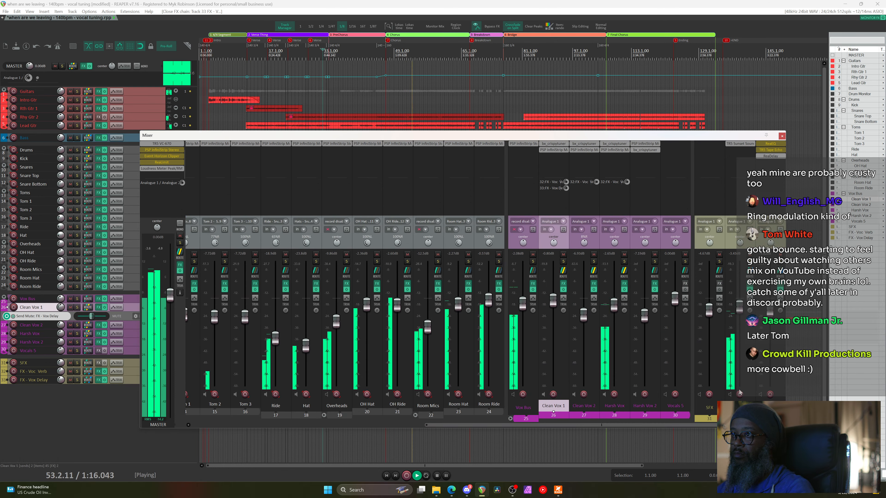
Open Harsh Vox's PSP InfiniStrip, add a second De-esser module, then remove it
click(615, 150)
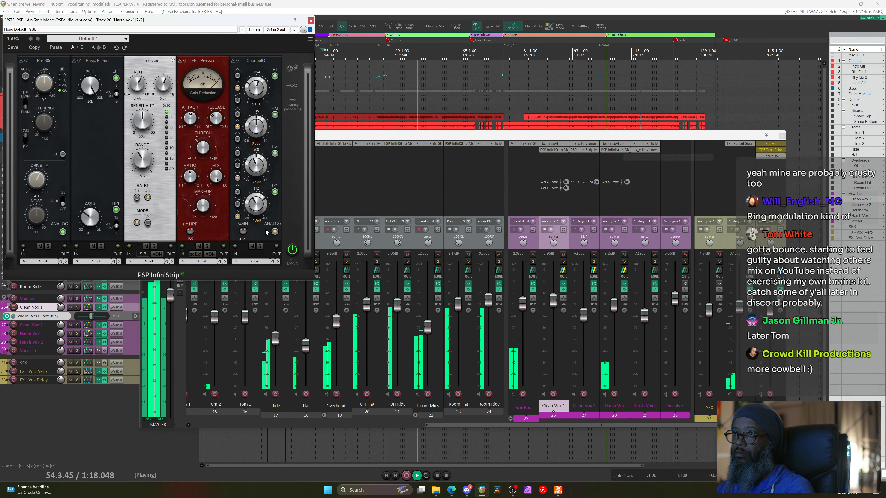
click(290, 84)
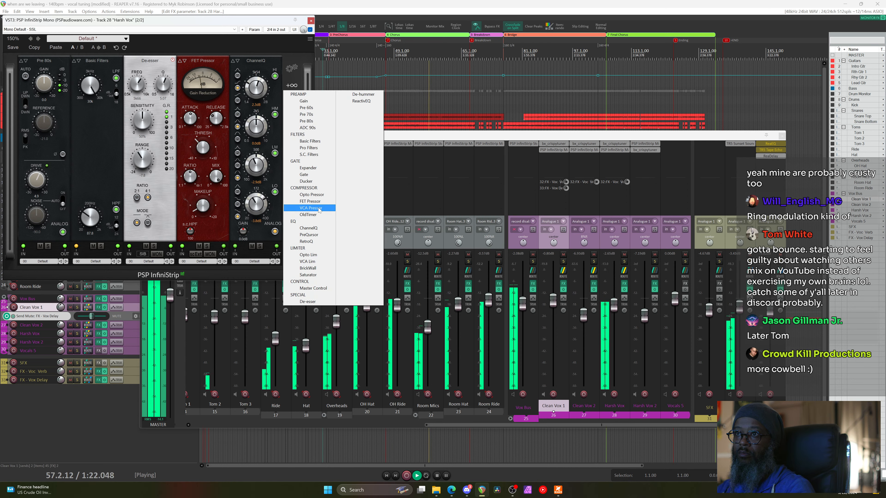
click(308, 302)
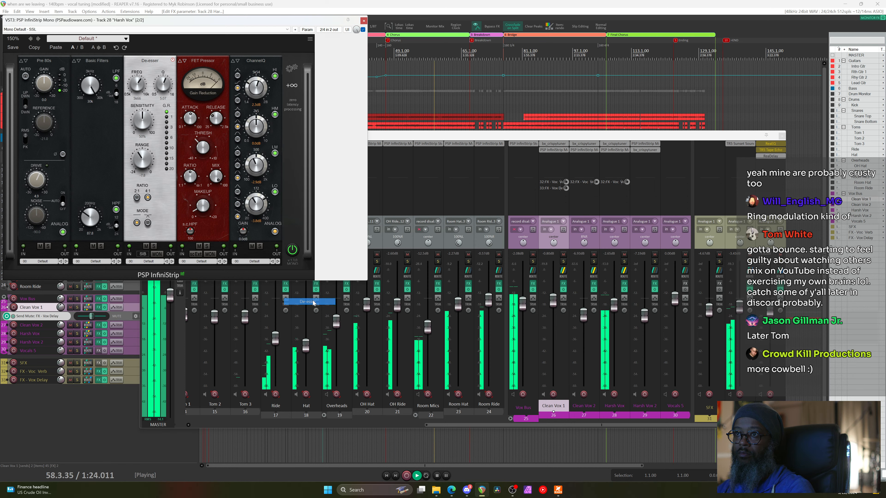
drag(305, 60, 331, 61)
click(332, 60)
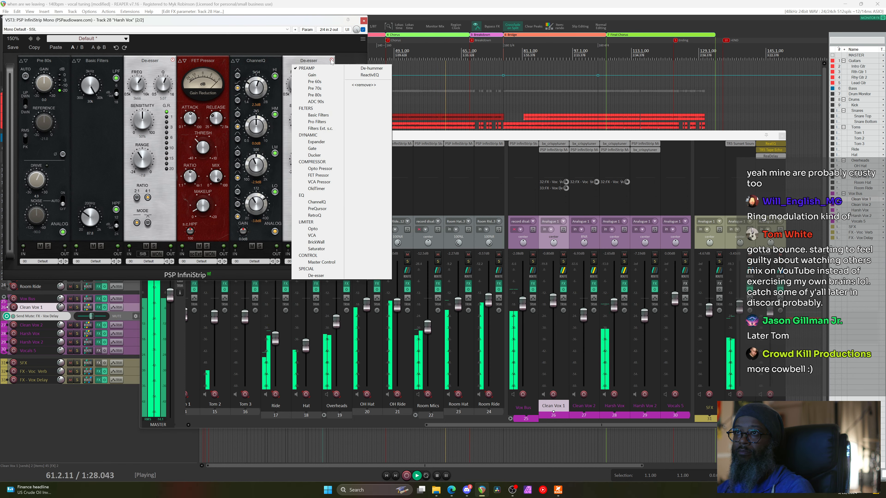
click(318, 66)
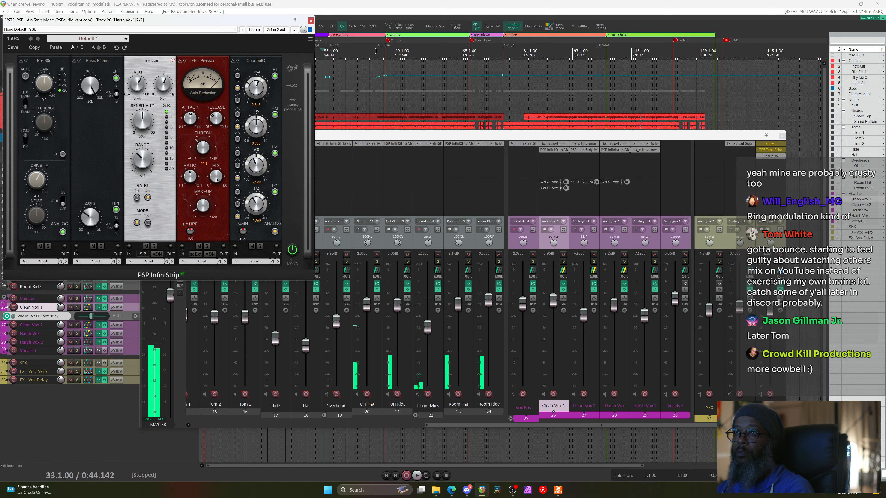
Playing from bar 44, set LPF to 18k7, de-esser Range to -10.1, Sensitivity to 55%
click(380, 70)
key(space)
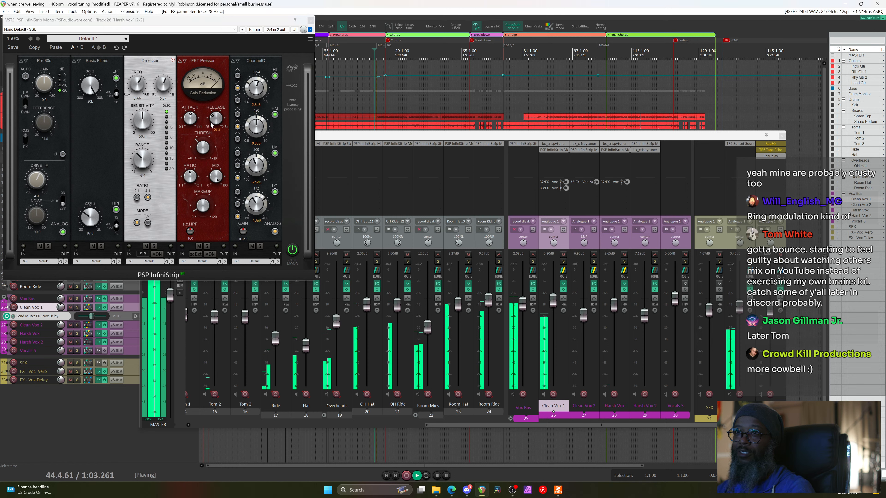
mouse_move(202, 171)
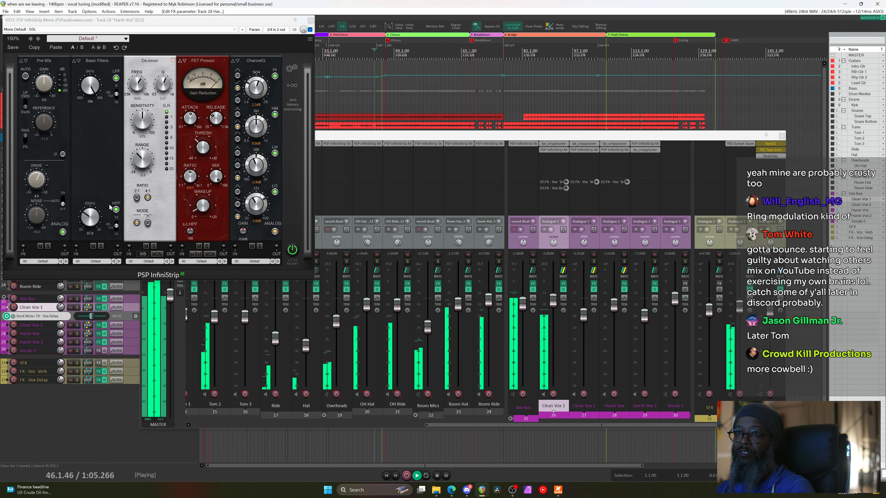
drag(91, 87, 93, 94)
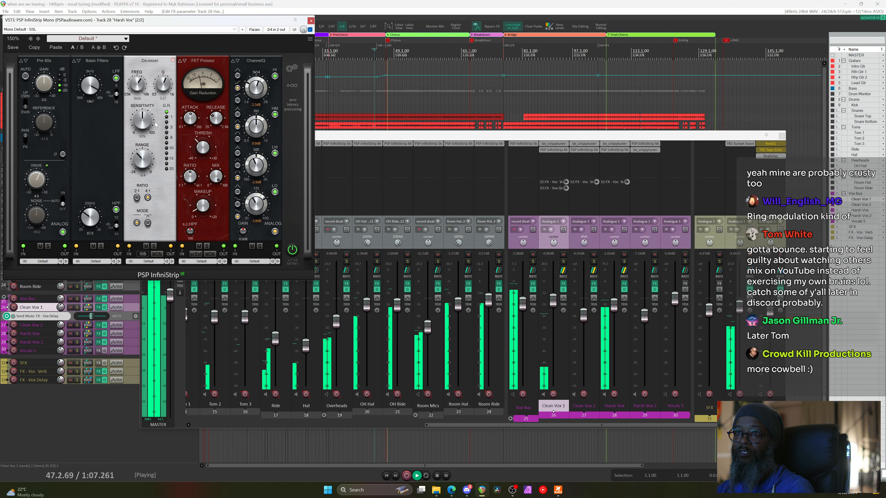
mouse_move(142, 164)
mouse_down()
mouse_move(148, 202)
mouse_move(142, 162)
mouse_up()
drag(143, 124, 167, 107)
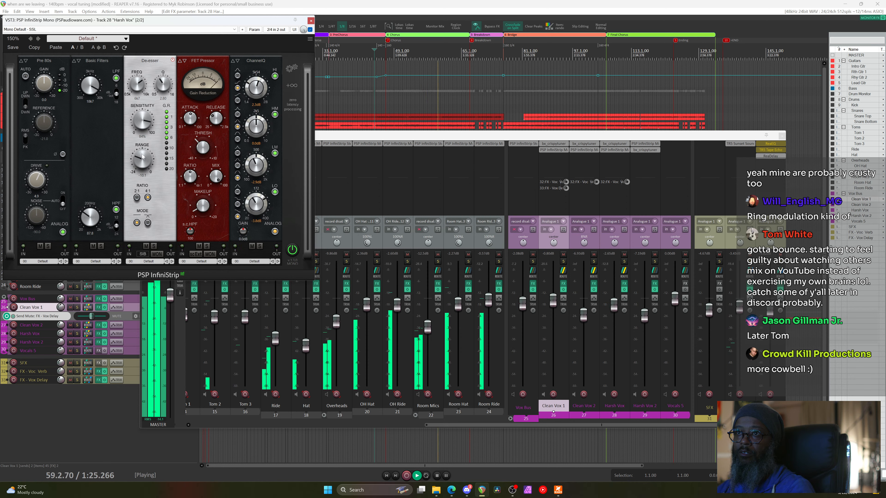
drag(143, 158, 145, 149)
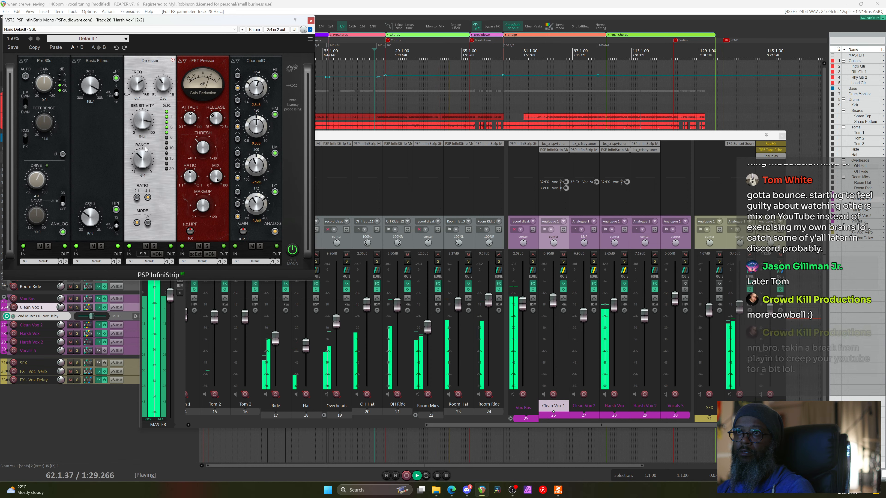
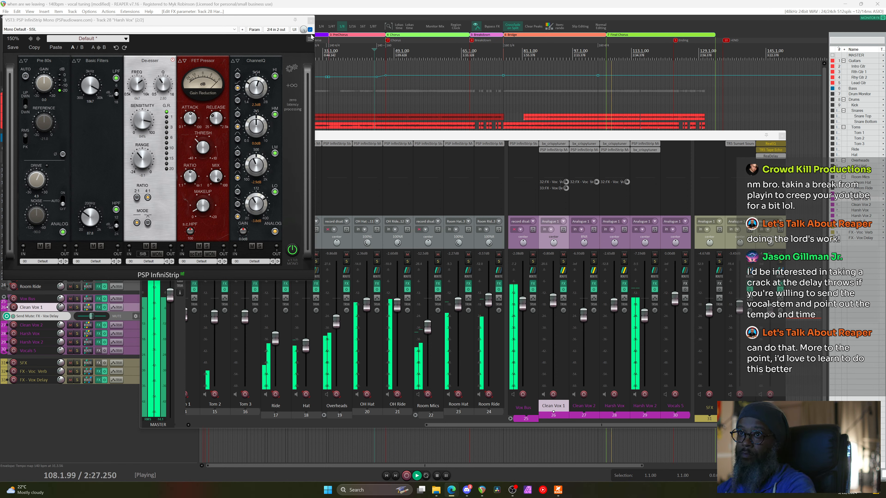
Close the Harsh Vox track's PSP InfiniStrip window while the song keeps playing
click(310, 21)
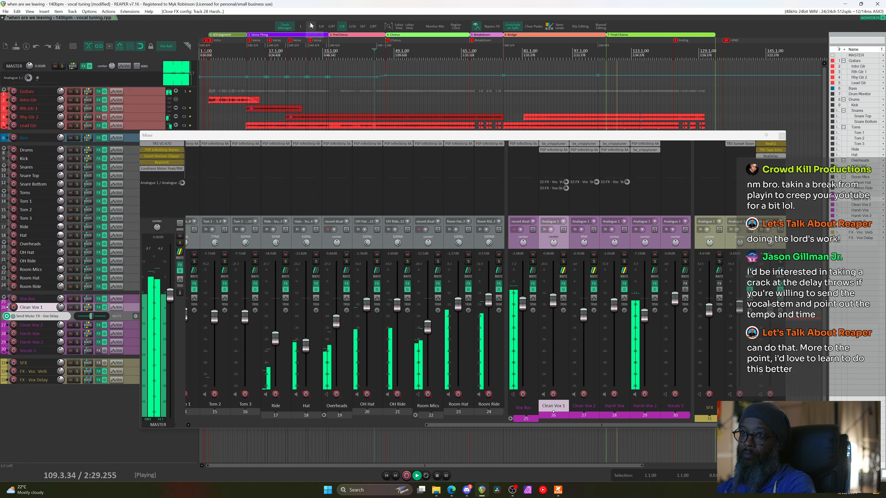
Stop playback and toggle which of the vocal delay plugins is bypassed
key(space)
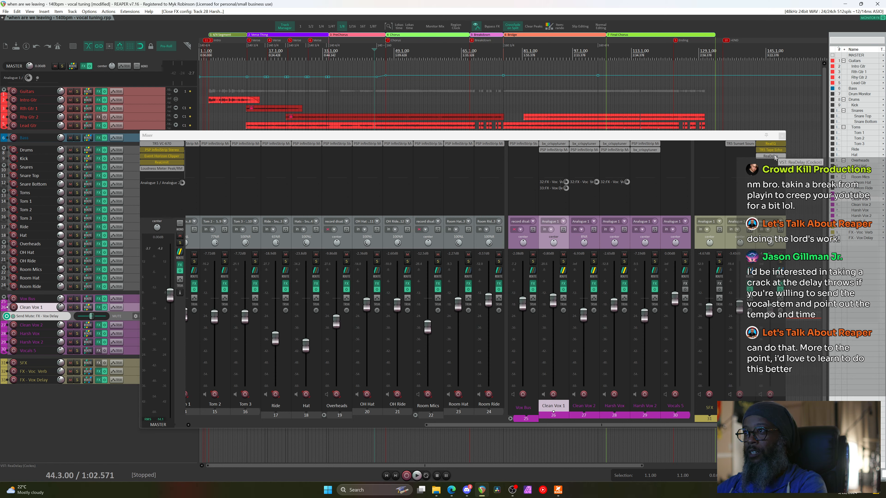
shift+click(775, 156)
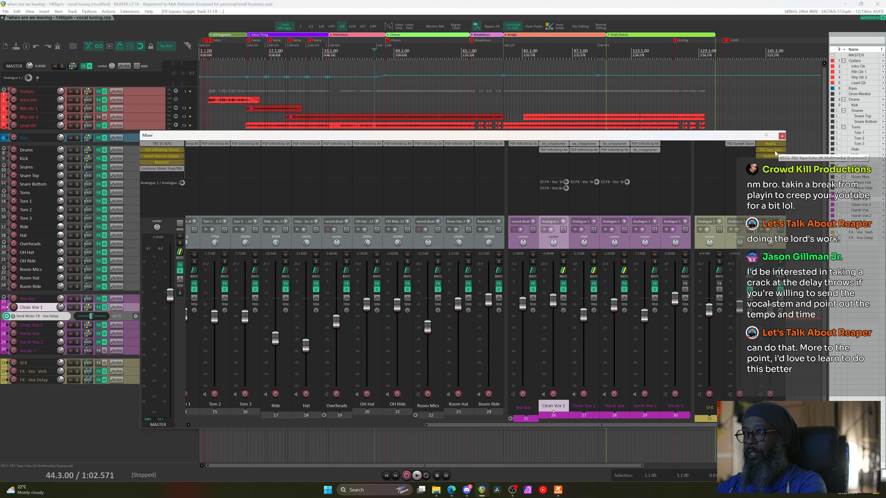
shift+click(775, 151)
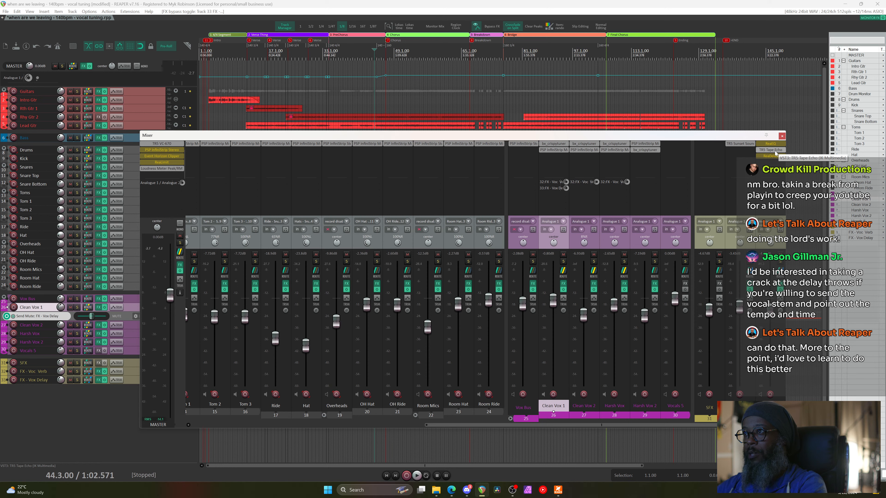
Play the song from bar 32 to hear the delays, then bring up Add FX for FX - Vox Delay
click(371, 56)
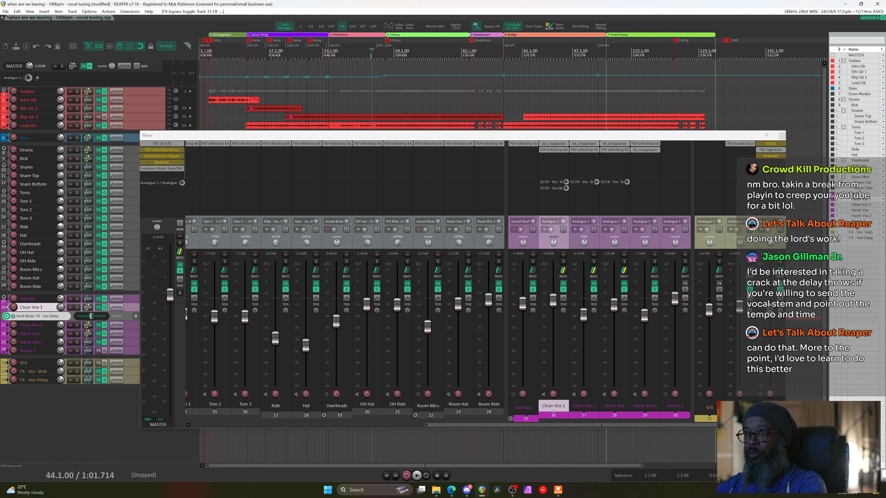
click(318, 55)
key(space)
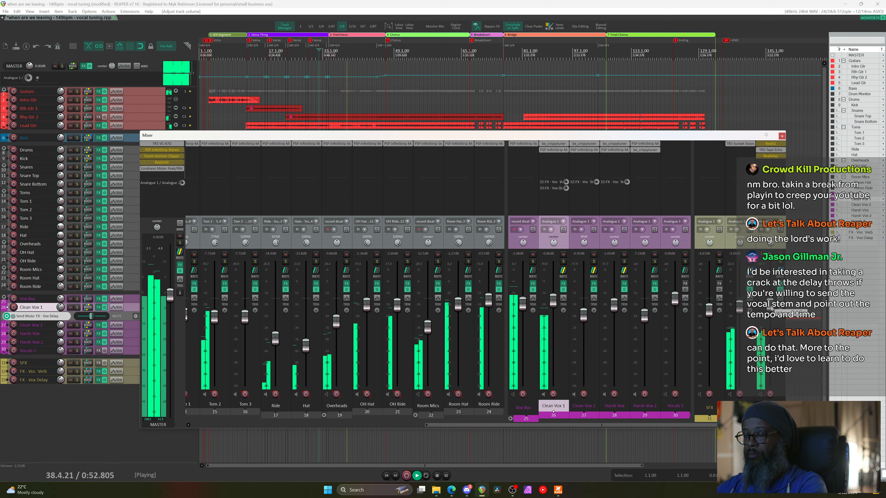
key(space)
click(772, 162)
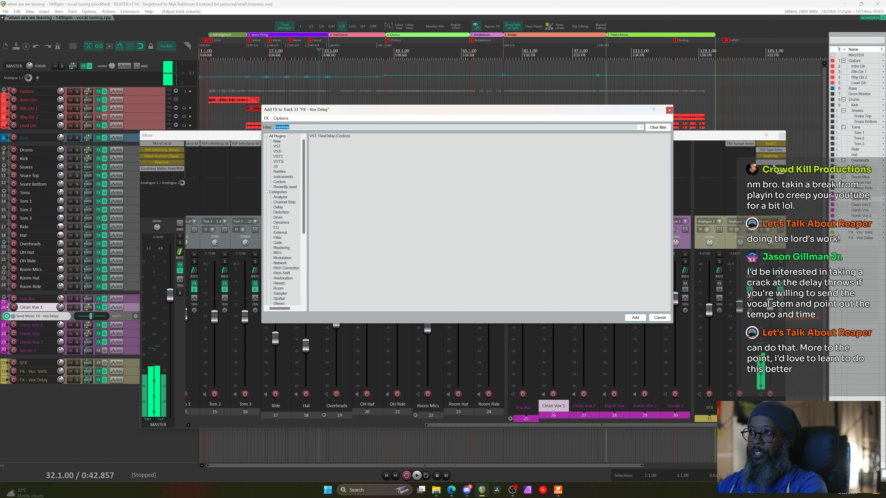
Lower the TR5 Tape Echo's Sustain on FX - Vox Delay, then switch to the web browser
click(771, 150)
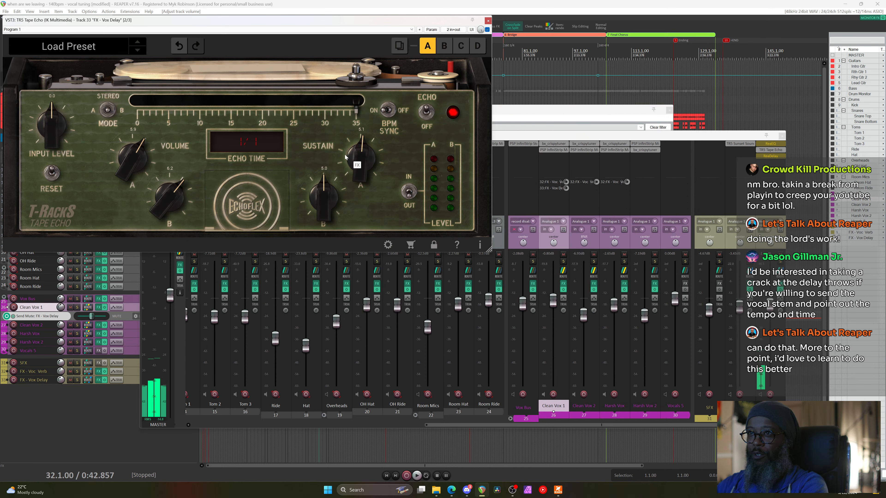
drag(361, 158, 328, 202)
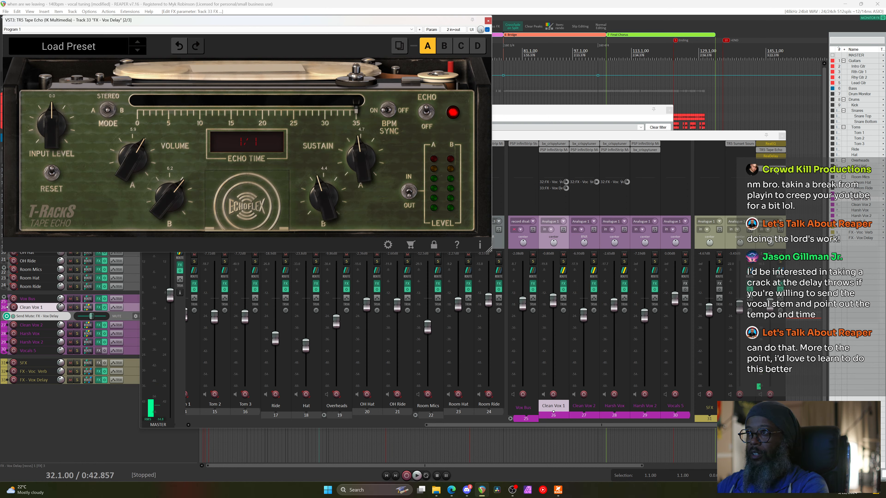
click(758, 386)
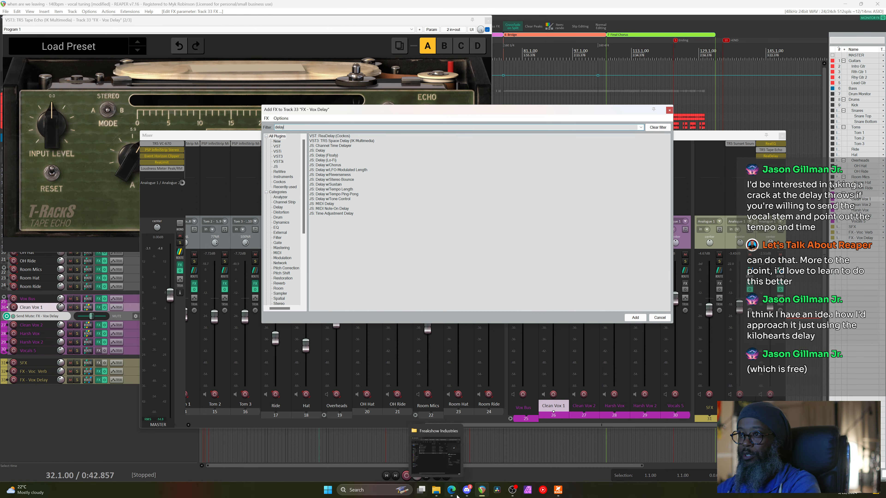
mouse_move(452, 495)
click(504, 452)
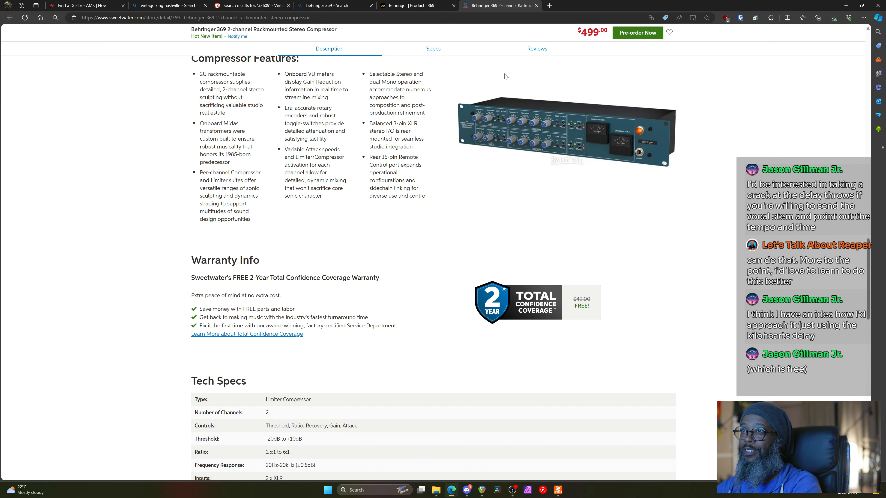
Search the web for 'kilohearts delay' and look over the Kilohearts Delay product page
click(494, 22)
text(ki)
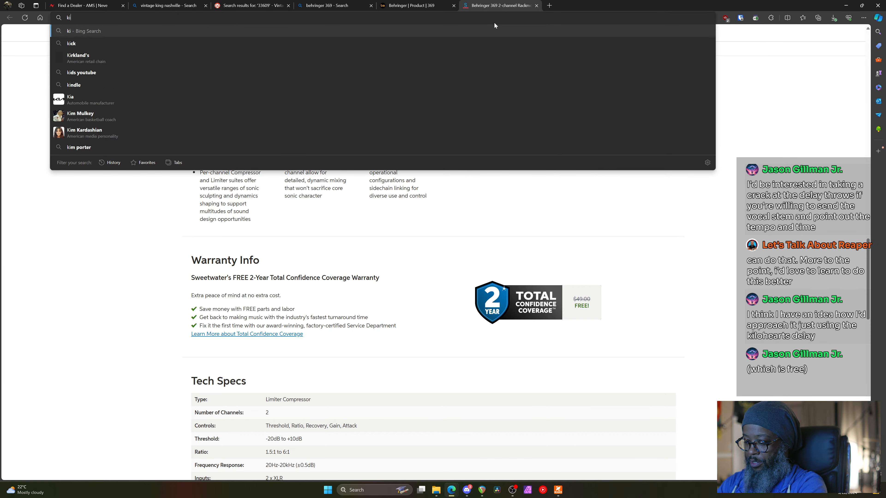
text(lohearts delay)
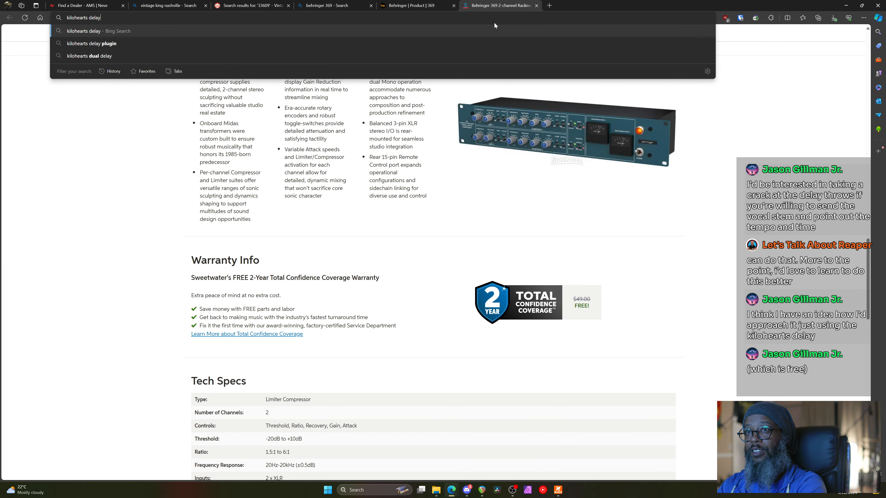
key(Return)
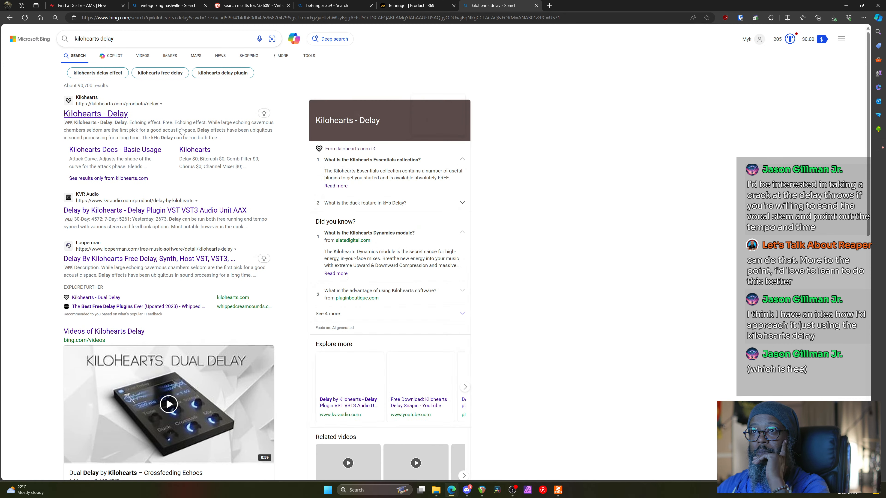
click(109, 114)
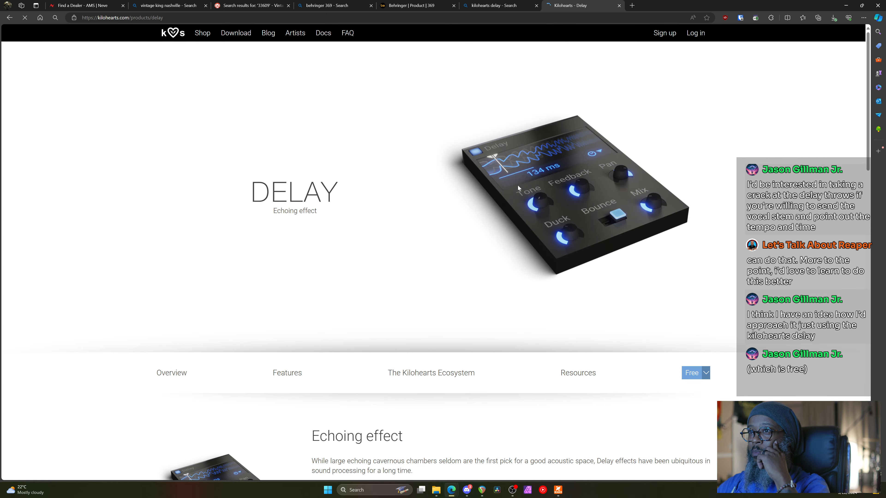
scroll(552, 215, down, 3)
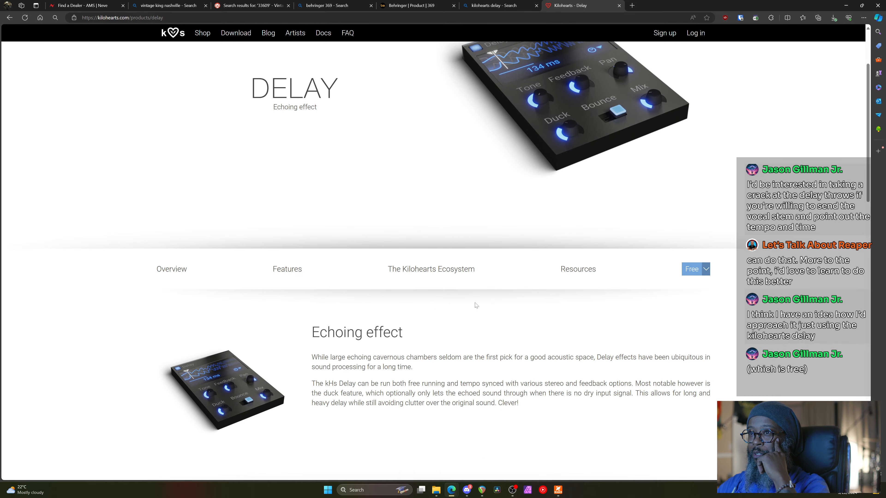
scroll(477, 306, down, 4)
scroll(518, 244, up, 6)
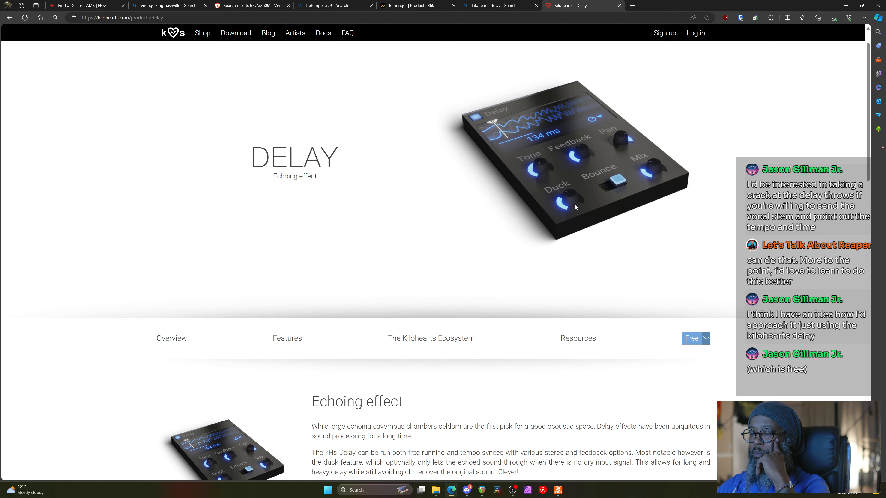
click(481, 454)
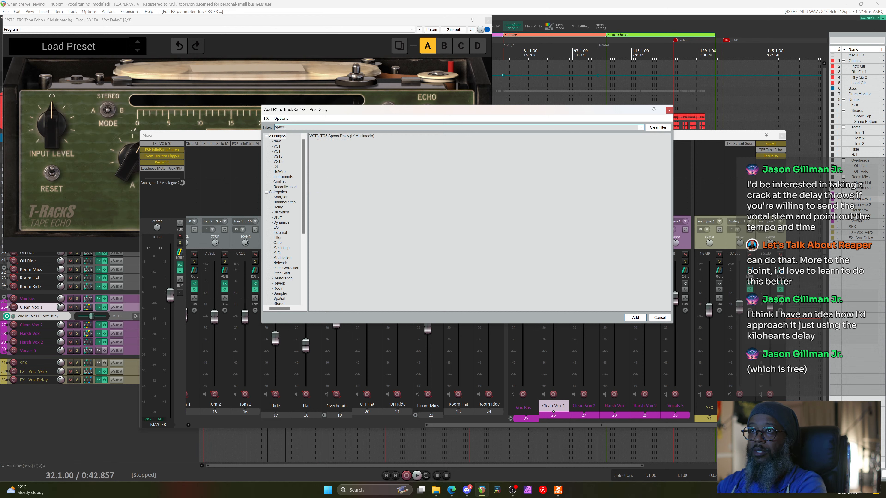
Load TR5 Space Delay on FX - Vox Delay, bypass the Tape Echo, and set its mode to about 5
double_click(353, 136)
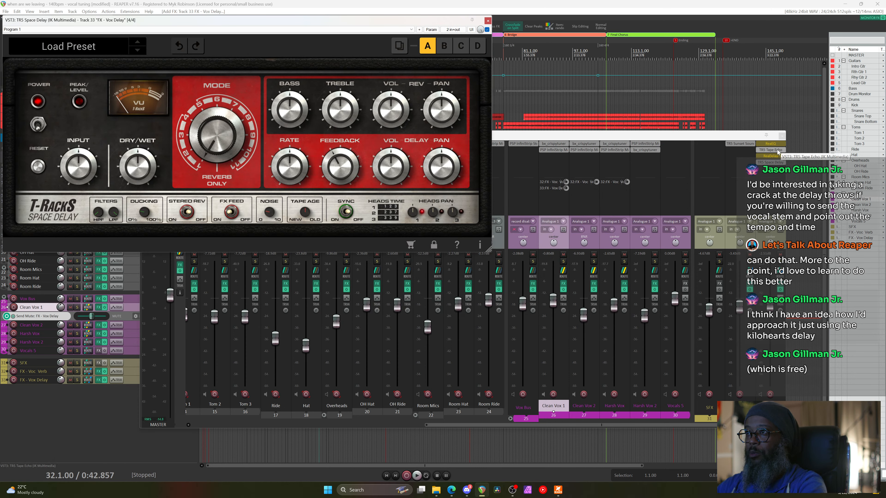
ctrl+click(777, 152)
drag(364, 23, 615, 95)
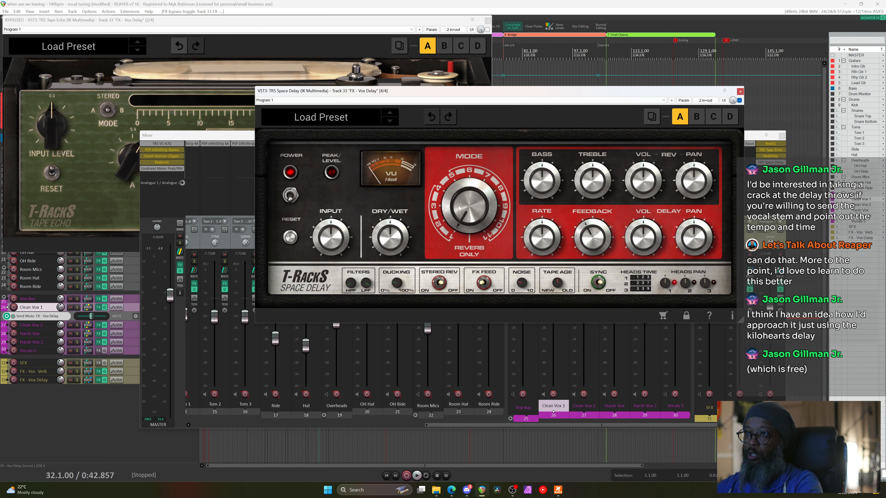
scroll(460, 212, up, 4)
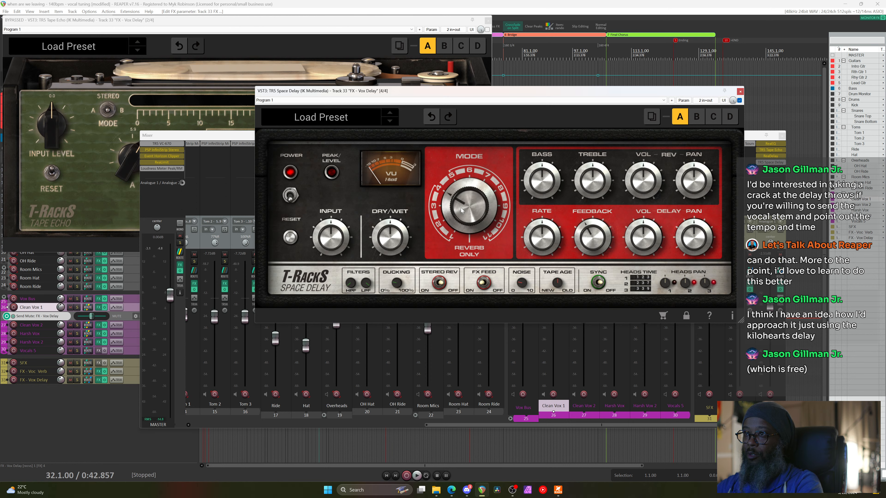
mouse_move(461, 210)
mouse_down()
mouse_move(467, 192)
mouse_move(466, 219)
mouse_up()
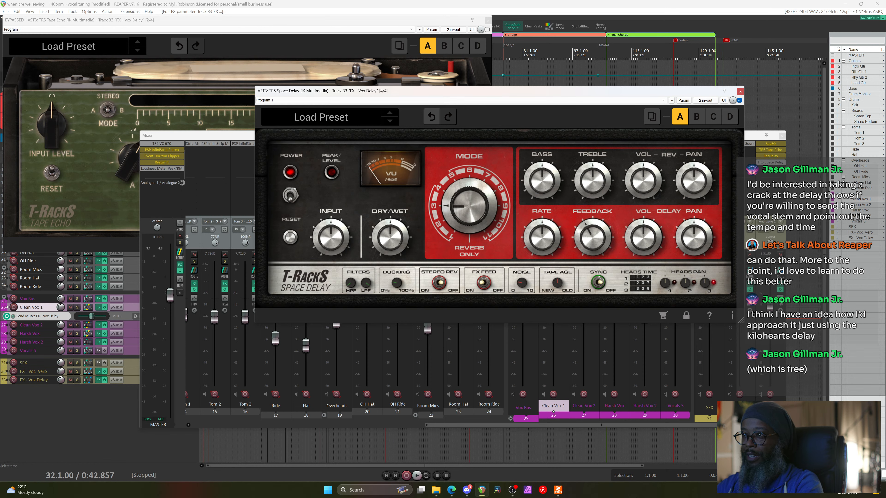
click(562, 492)
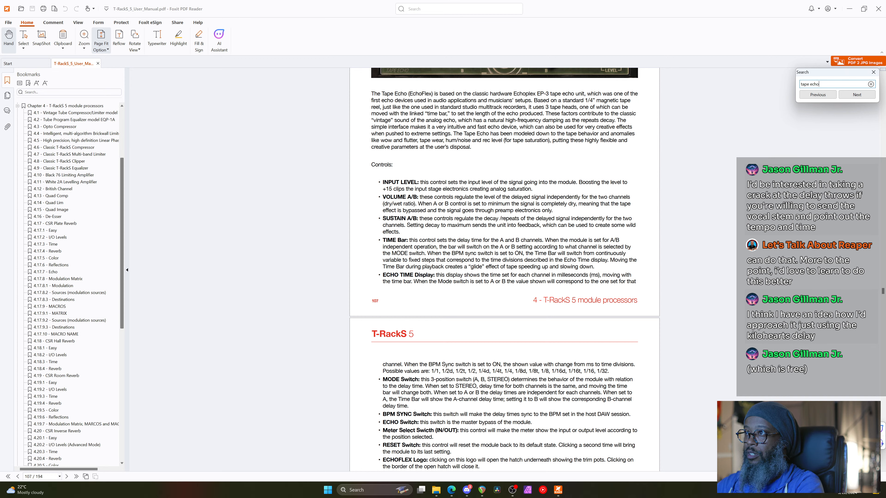
Search the T-RackS 5 manual for 'space' and open section 4.44 Space Delay's mode table
key(ctrl+a)
text(s)
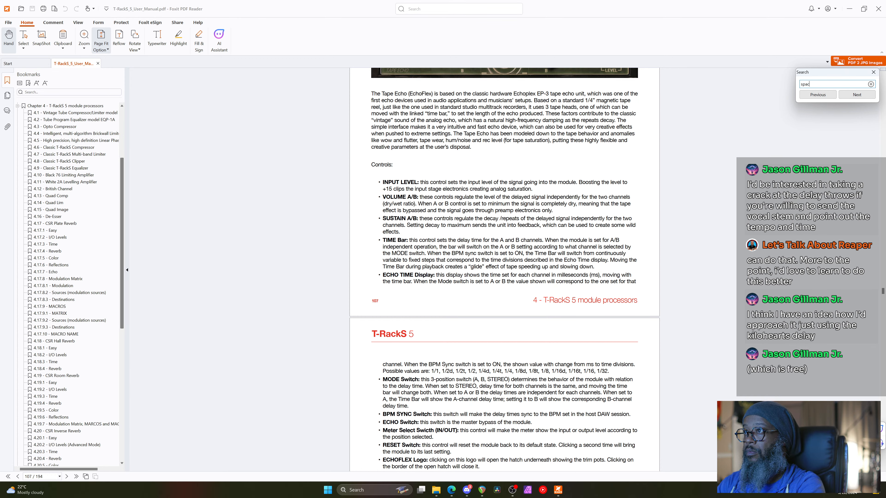
key(Return)
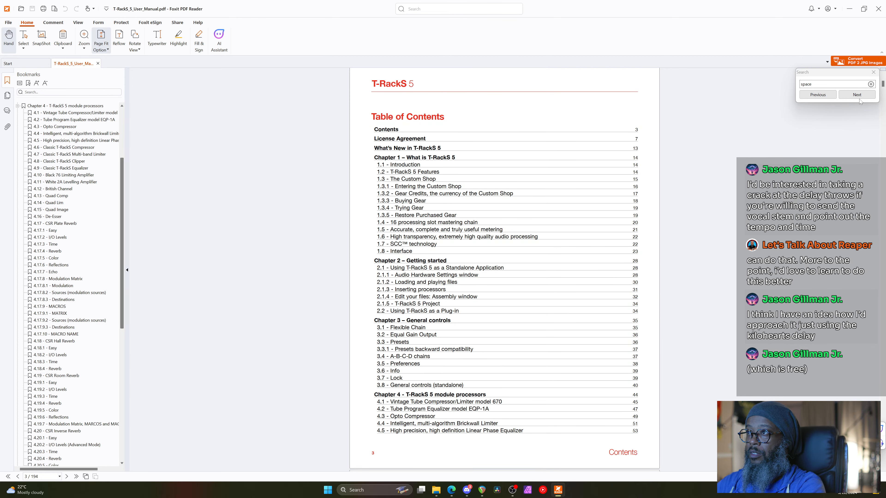
click(860, 100)
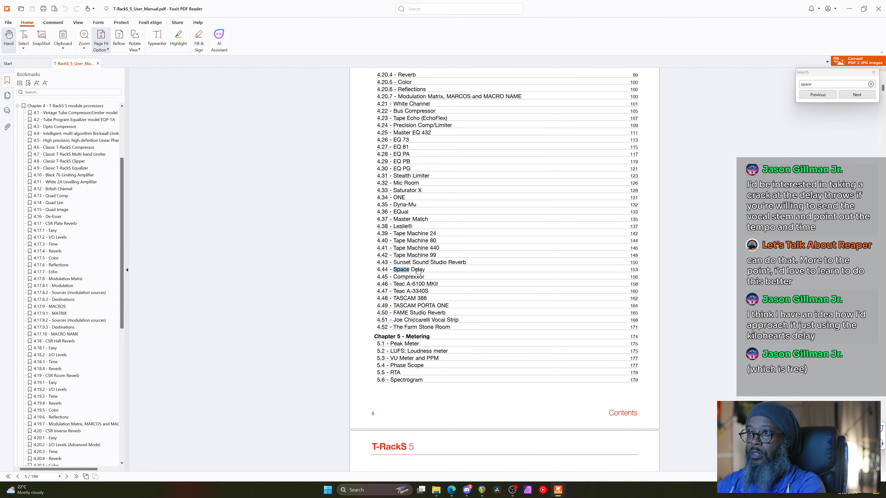
click(419, 272)
scroll(499, 307, down, 5)
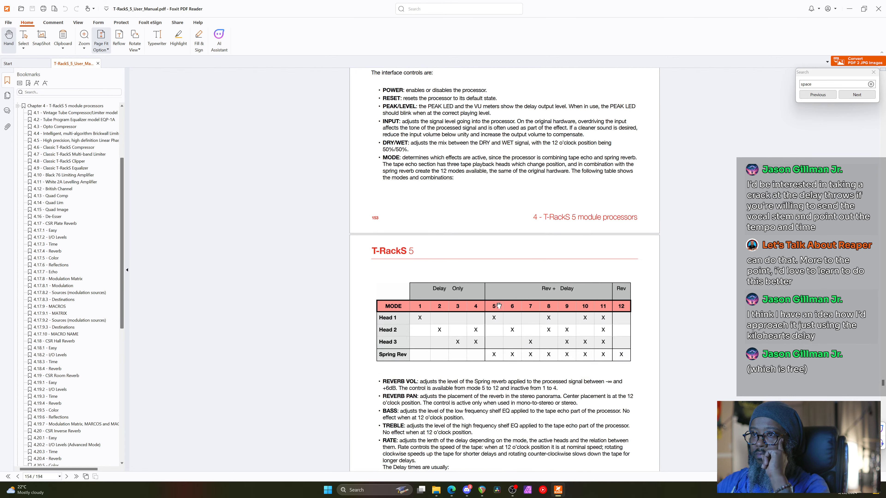
scroll(498, 307, down, 3)
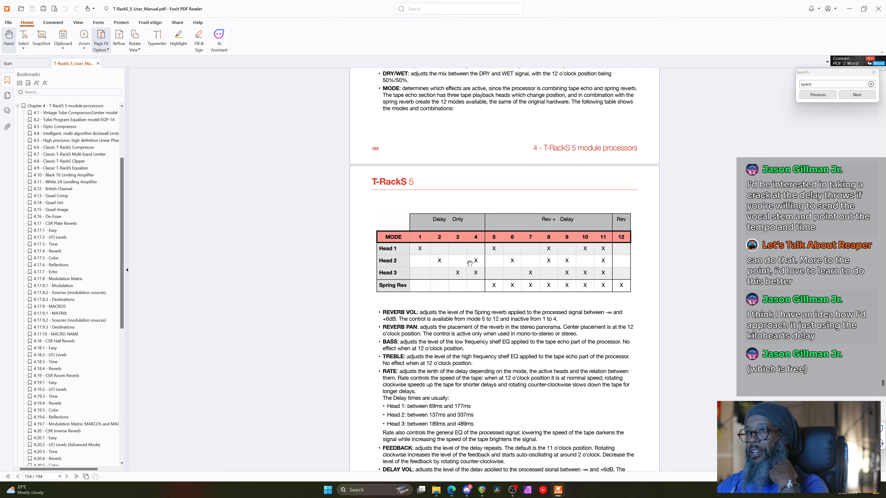
click(851, 10)
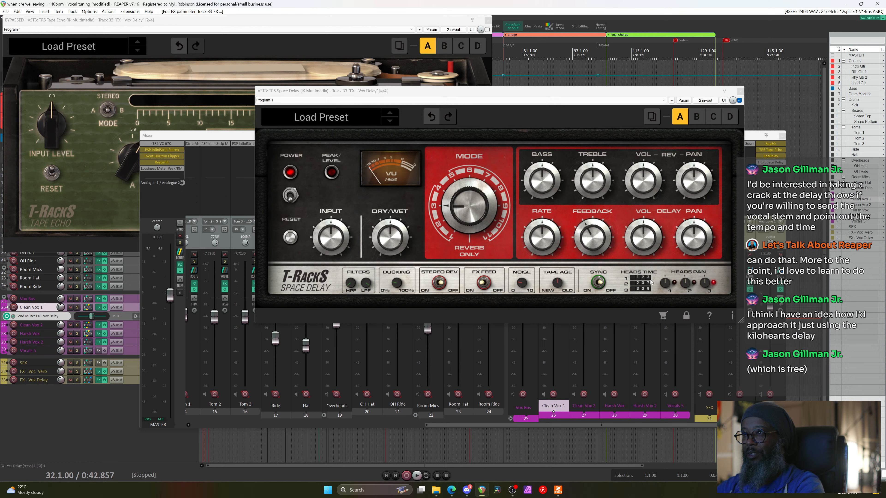
Turn the Space Delay mode down, enable SYNC, and raise the RATE setting
mouse_move(463, 220)
mouse_down()
mouse_move(465, 243)
mouse_move(459, 204)
mouse_up()
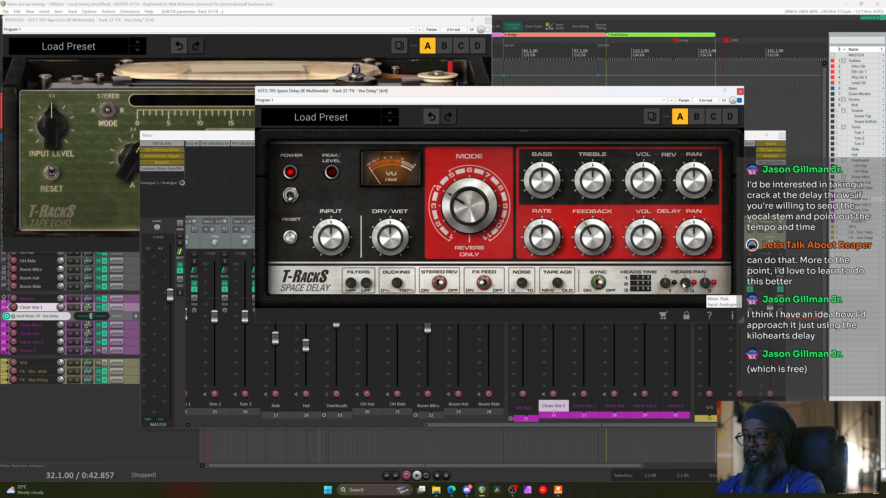
mouse_move(709, 285)
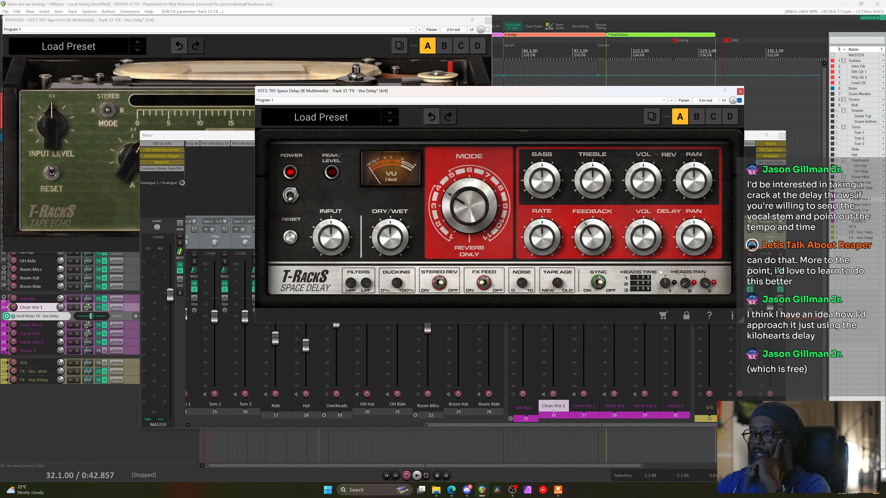
click(596, 283)
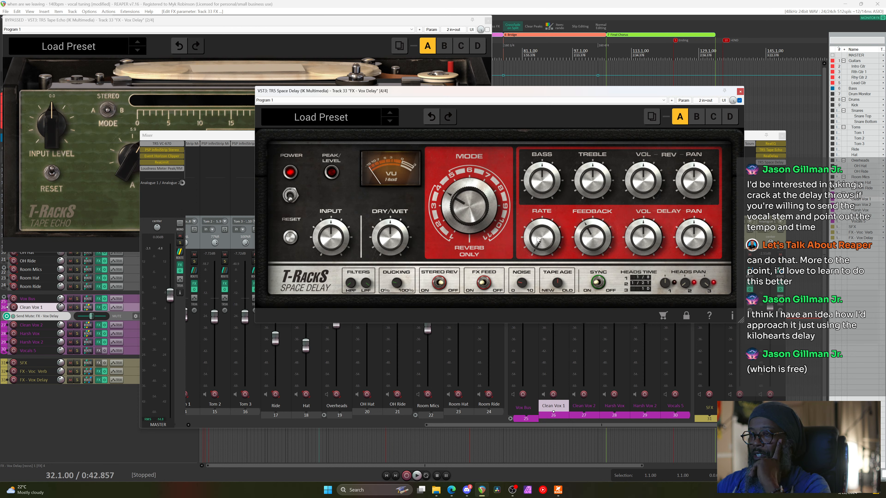
scroll(537, 241, up, 2)
scroll(537, 240, up, 2)
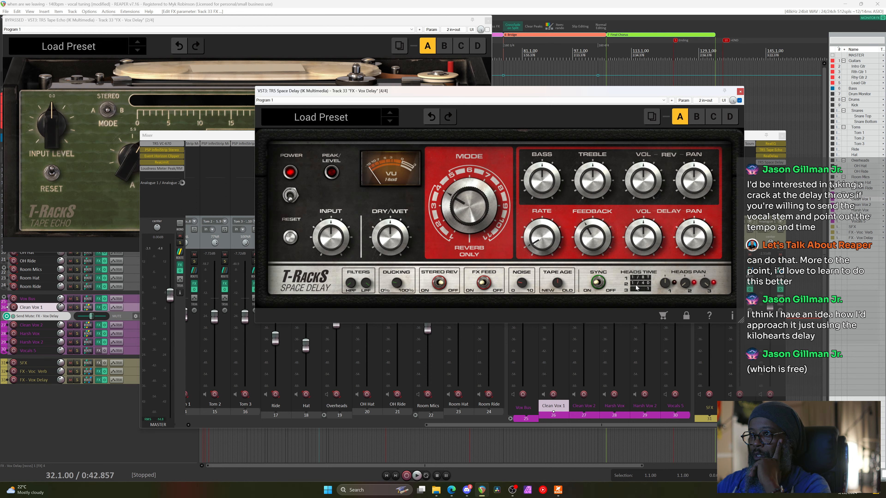
scroll(541, 247, up, 3)
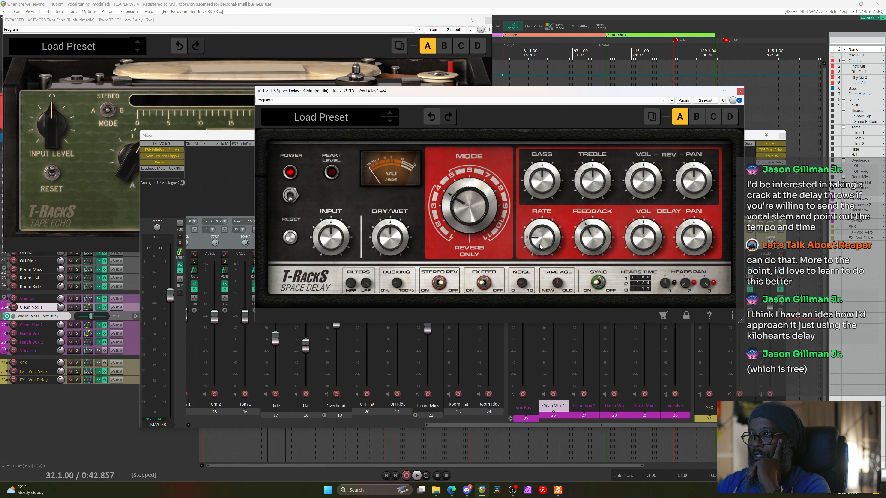
scroll(540, 247, up, 2)
scroll(540, 247, up, 3)
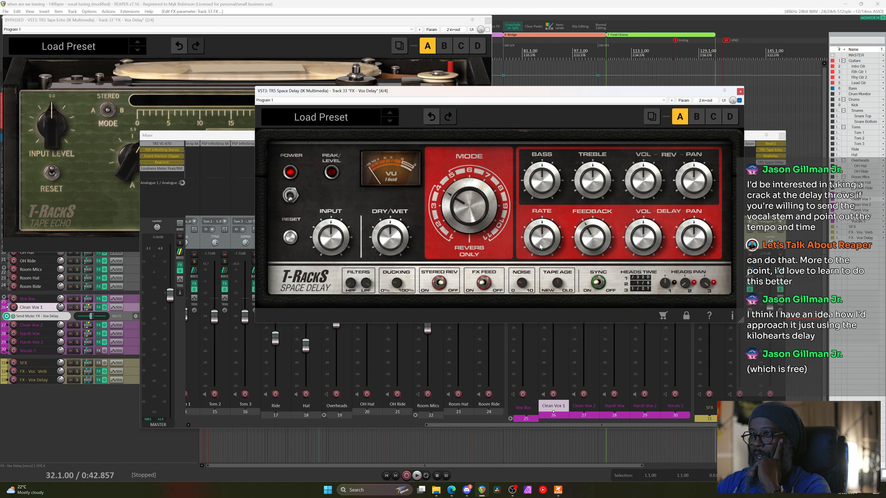
scroll(540, 246, up, 2)
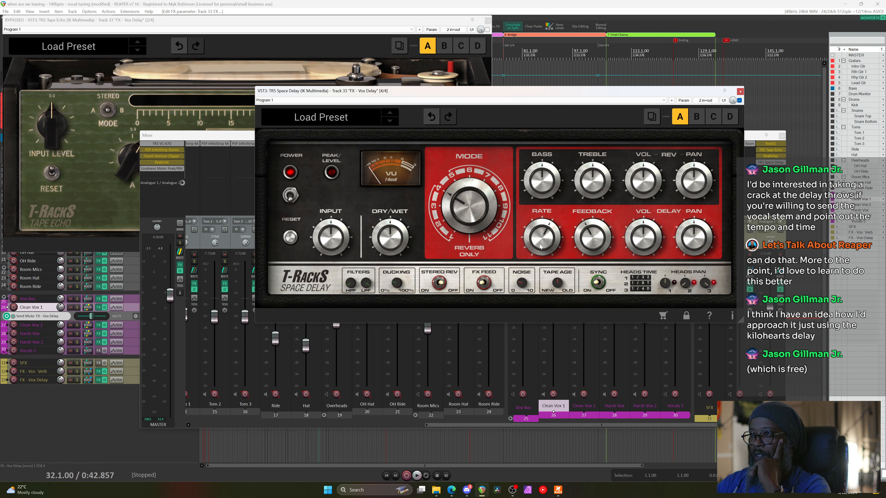
scroll(540, 246, up, 2)
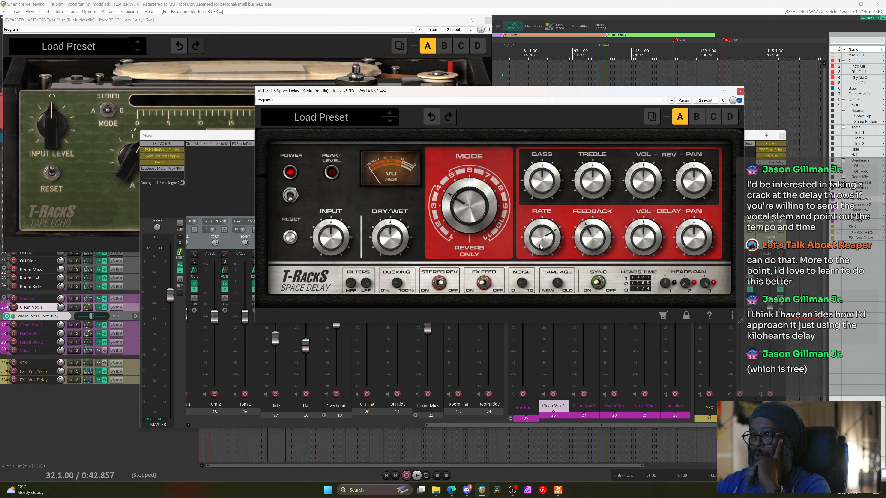
scroll(540, 247, up, 2)
scroll(540, 246, up, 3)
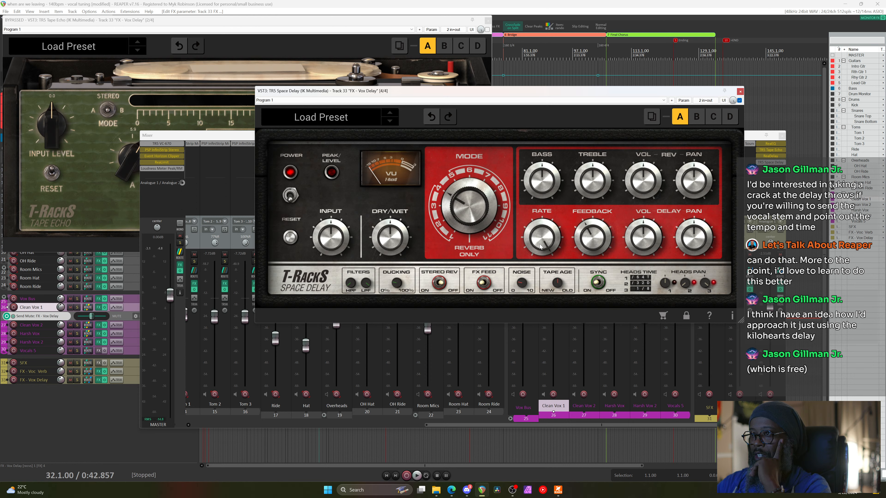
mouse_move(555, 288)
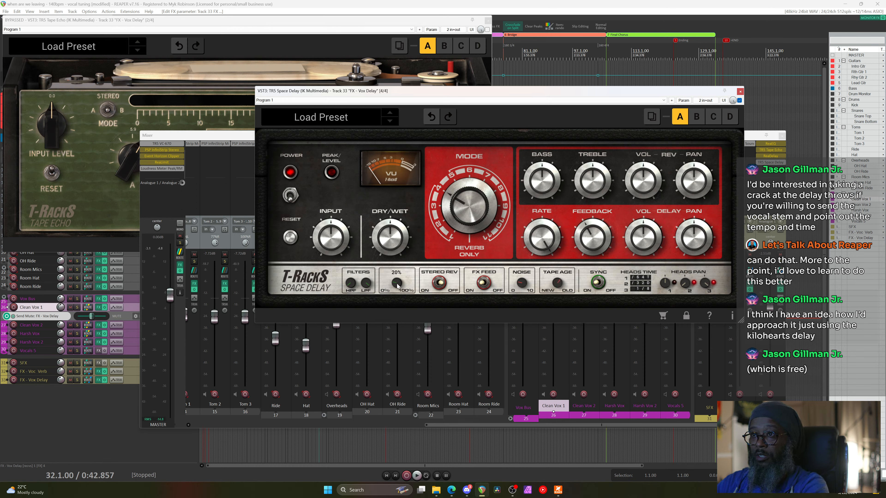
During playback, raise the delay FEEDBACK slightly and solo the FX - Vox Delay track
key(space)
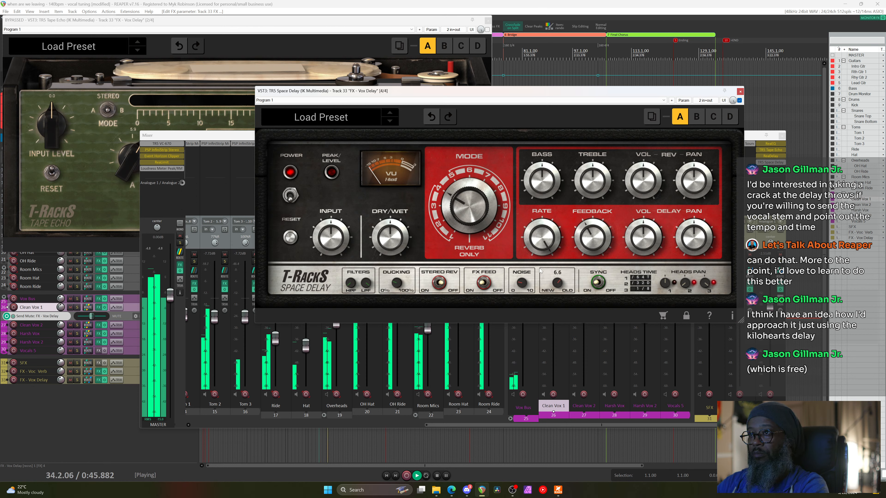
drag(596, 234, 598, 218)
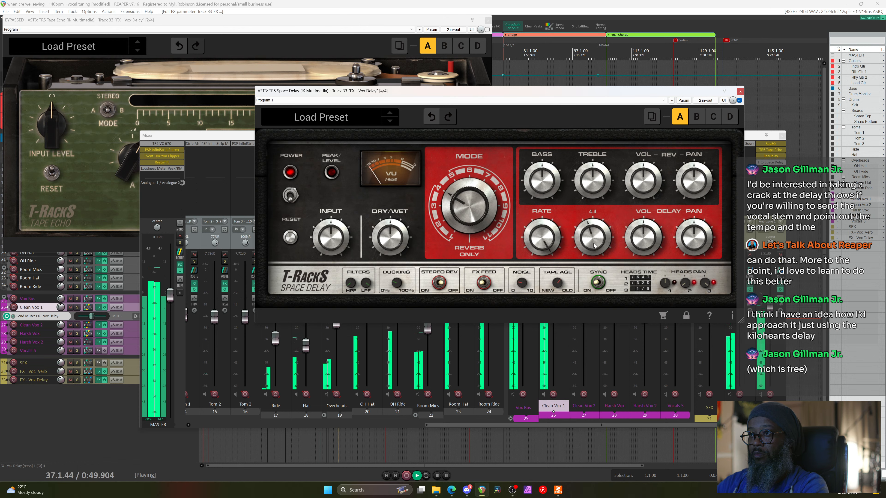
click(780, 262)
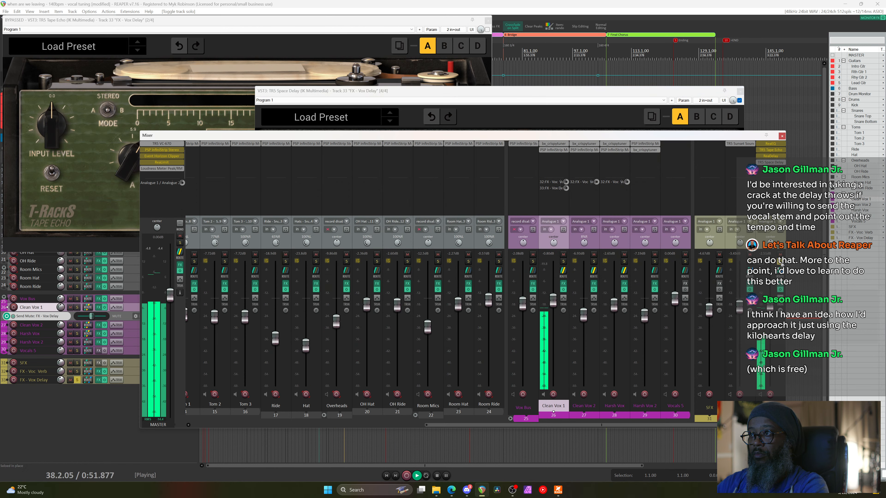
key(space)
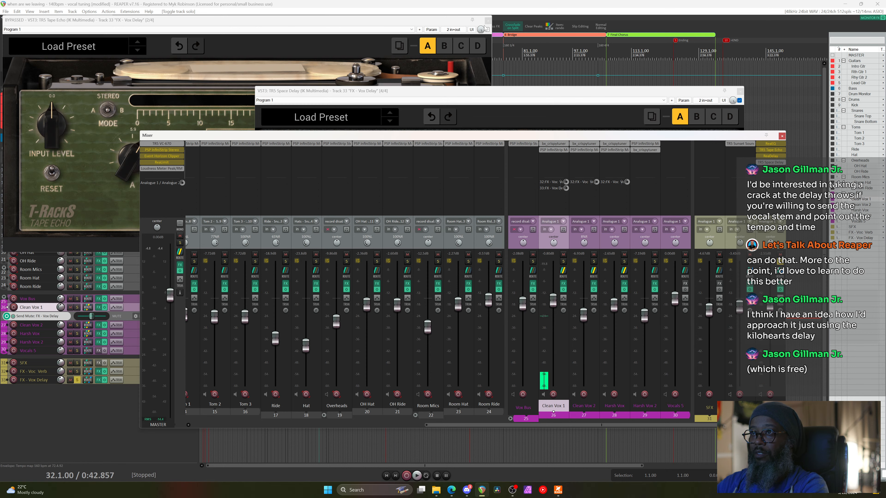
Set the Space Delay DRY/WET to 99% and DELAY VOL to 7.2, then unsolo and play
click(489, 21)
click(777, 163)
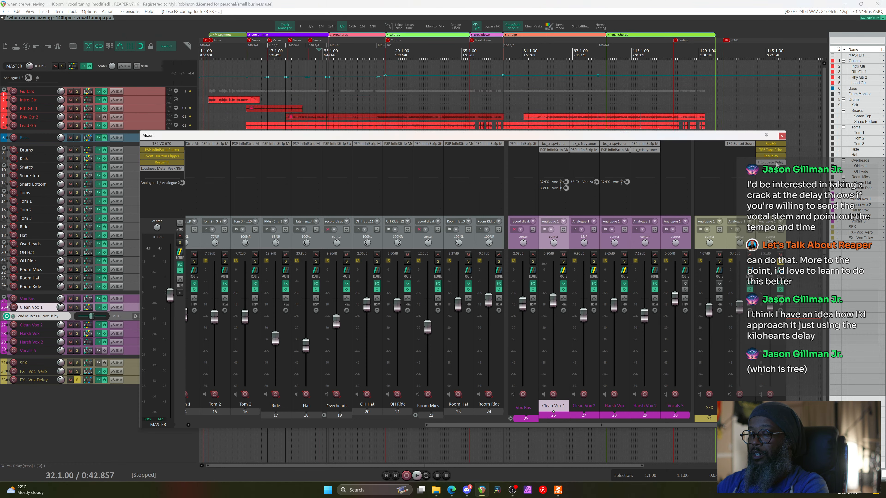
click(771, 163)
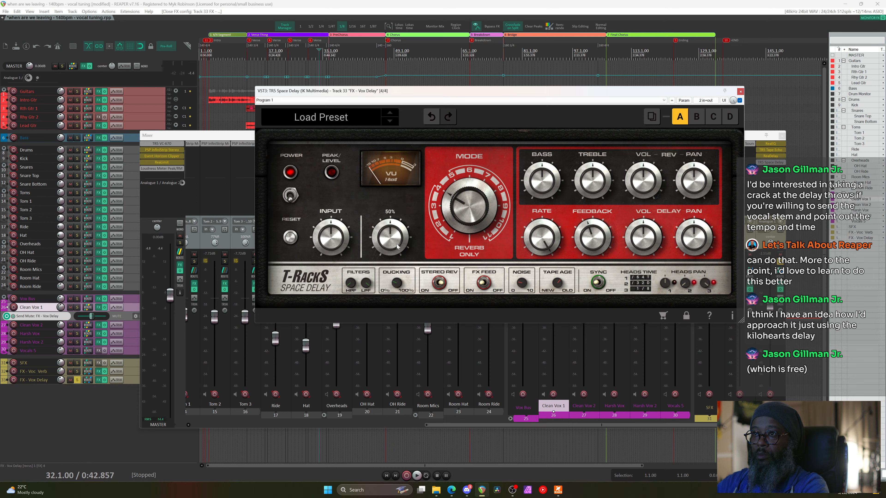
drag(398, 246, 395, 169)
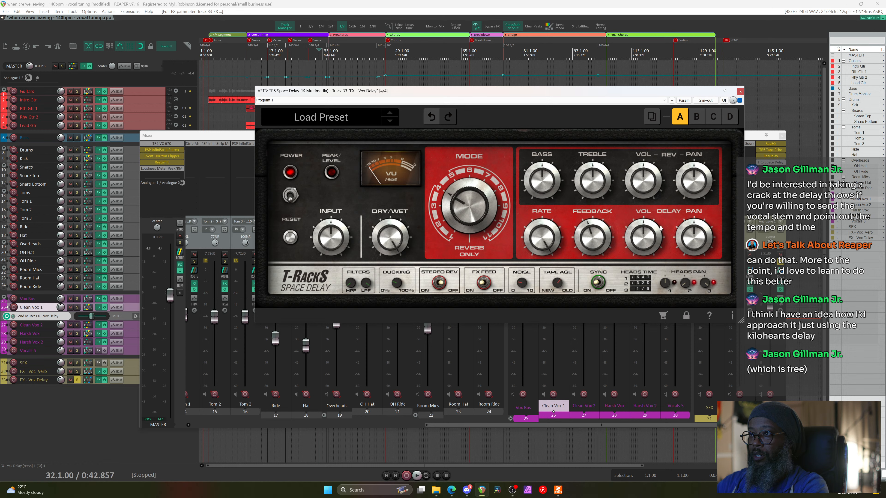
drag(650, 241, 649, 210)
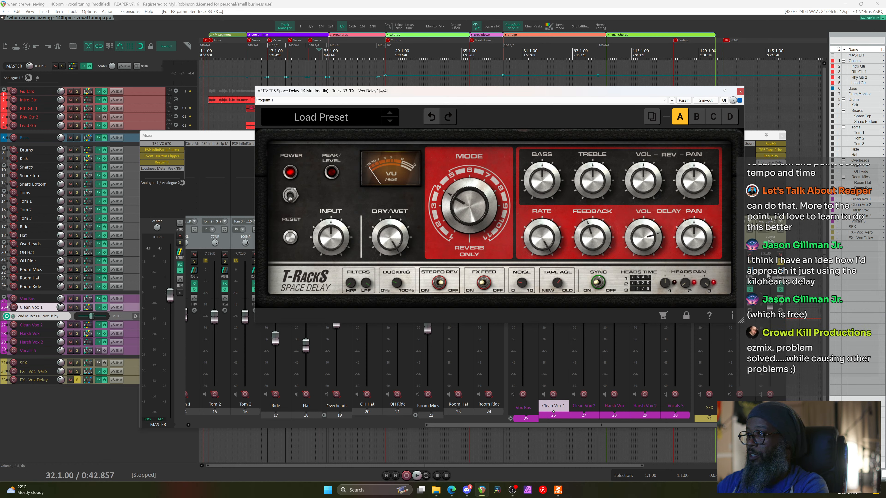
click(780, 265)
key(space)
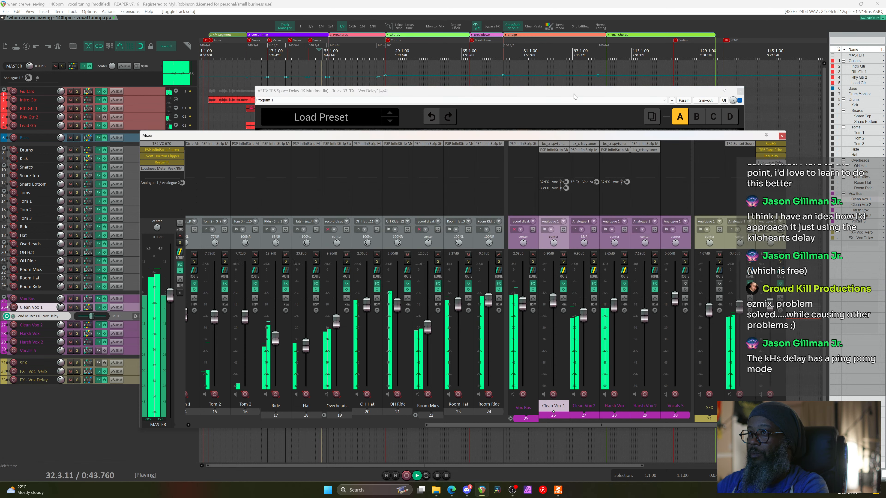
Move the Space Delay window up and left, stop playback, and nudge its RATE knob
drag(563, 91, 457, 56)
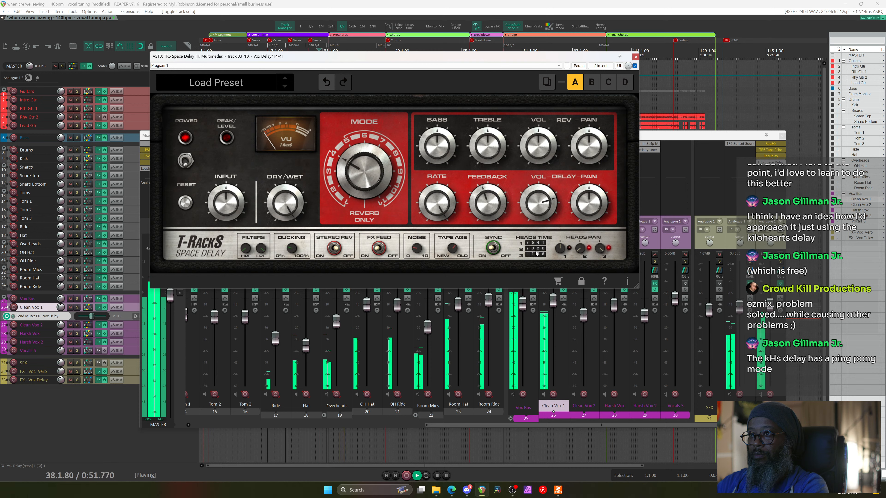
key(space)
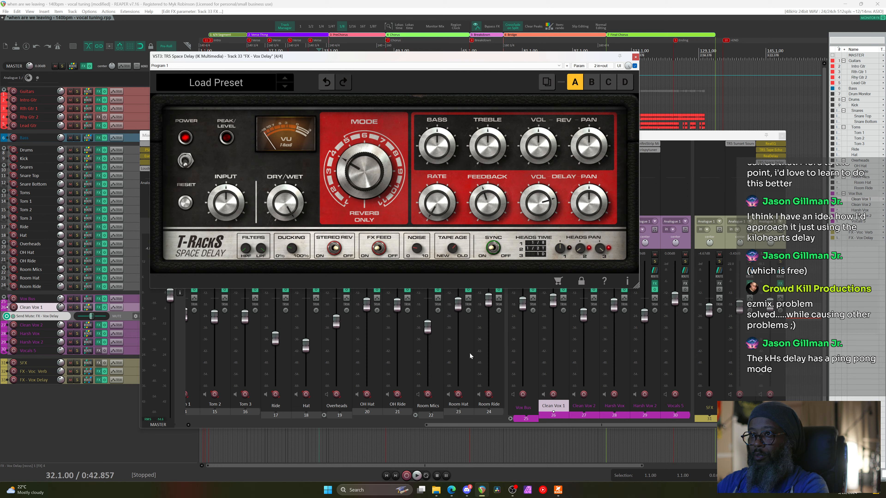
scroll(433, 210, up, 1)
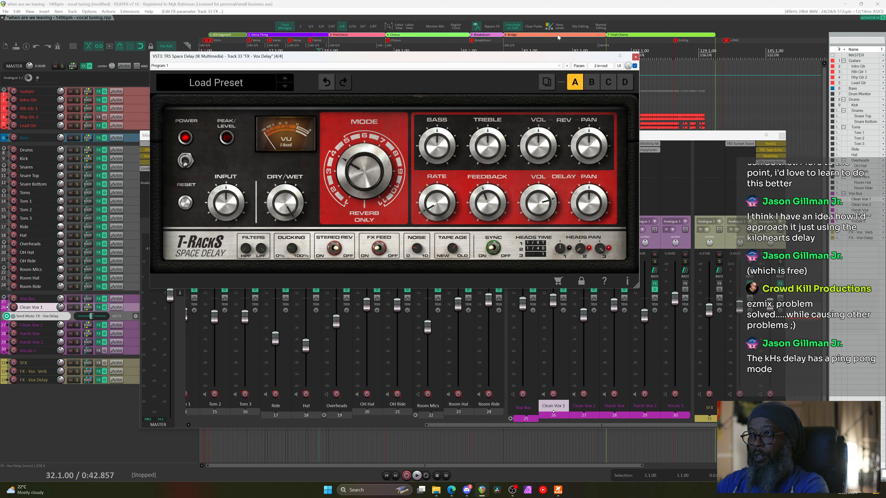
click(556, 3)
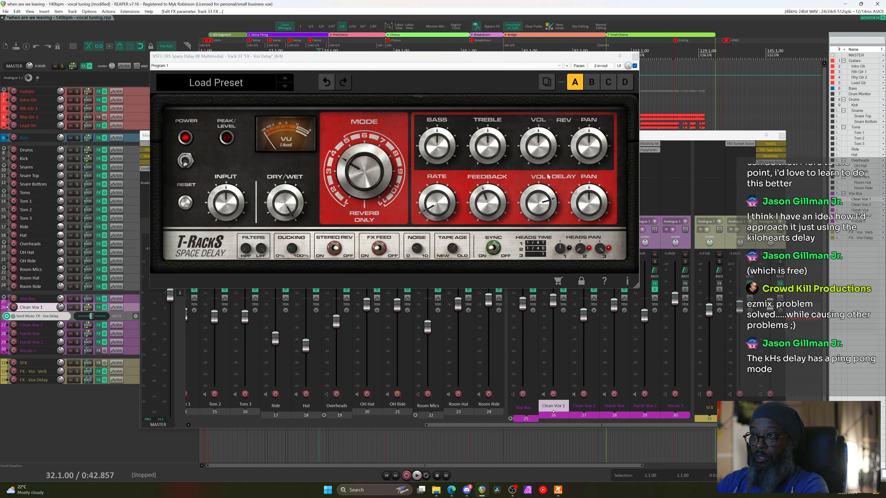
click(545, 205)
scroll(546, 196, up, 1)
Trim the Space Delay's DELAY VOL to 7.8 while listening, then remove it from track 33
key(space)
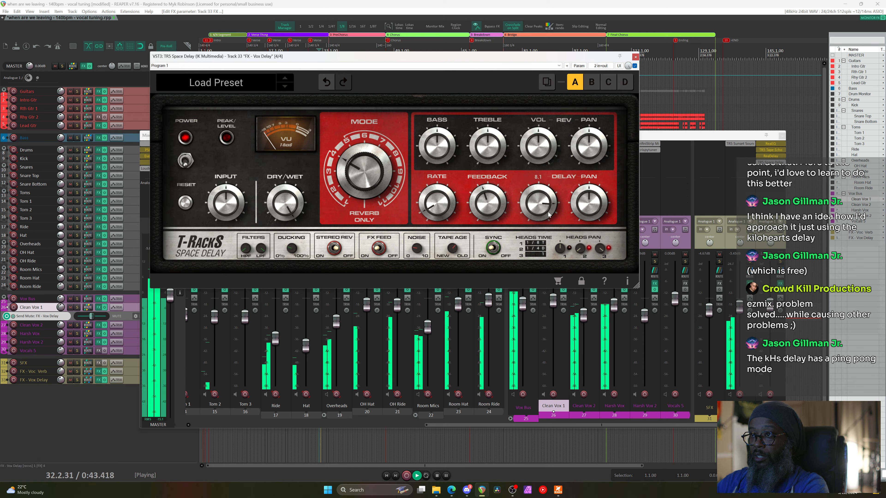
drag(548, 211, 549, 218)
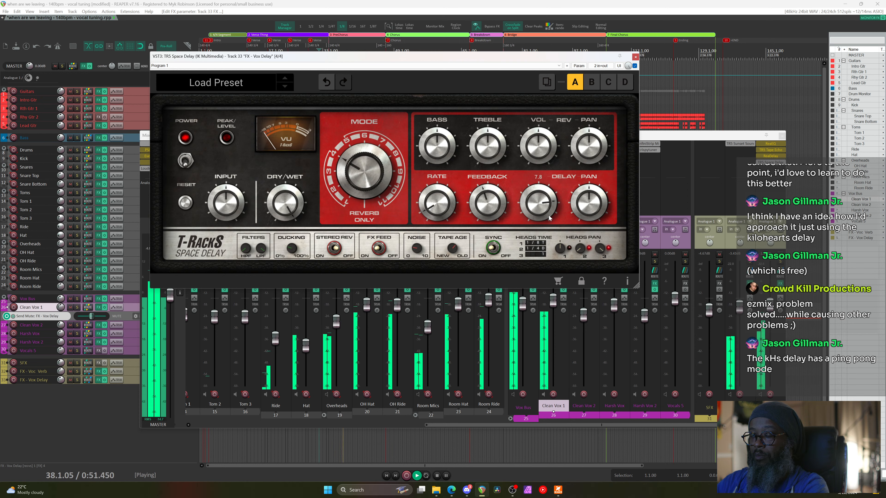
key(space)
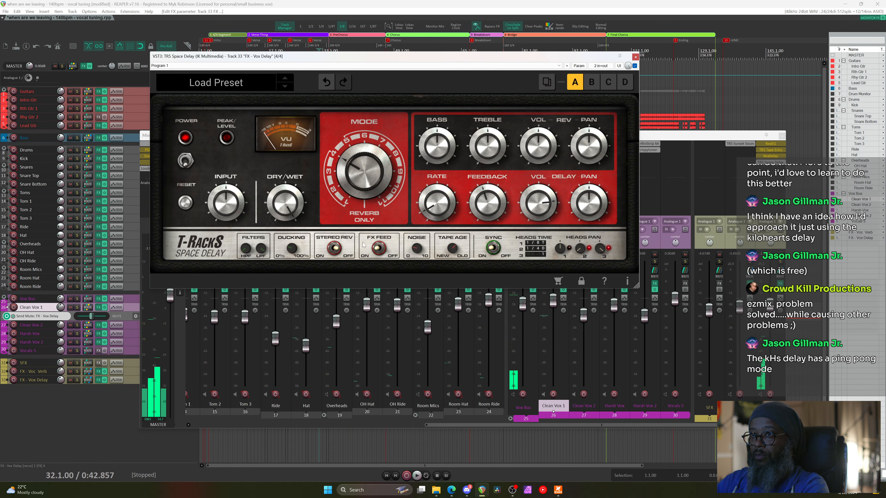
mouse_move(290, 250)
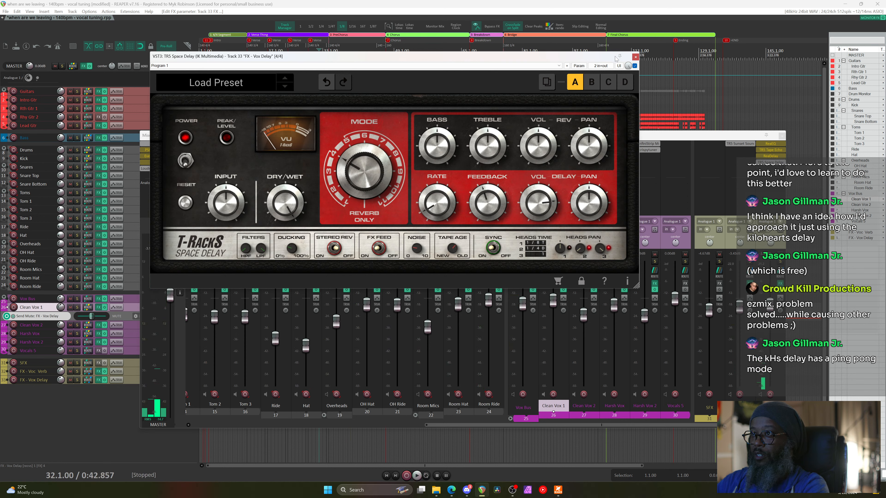
click(636, 59)
Remove the Space Delay, then check the Kilohearts Delay page's Free account offer and minimize the browser
alt+click(770, 163)
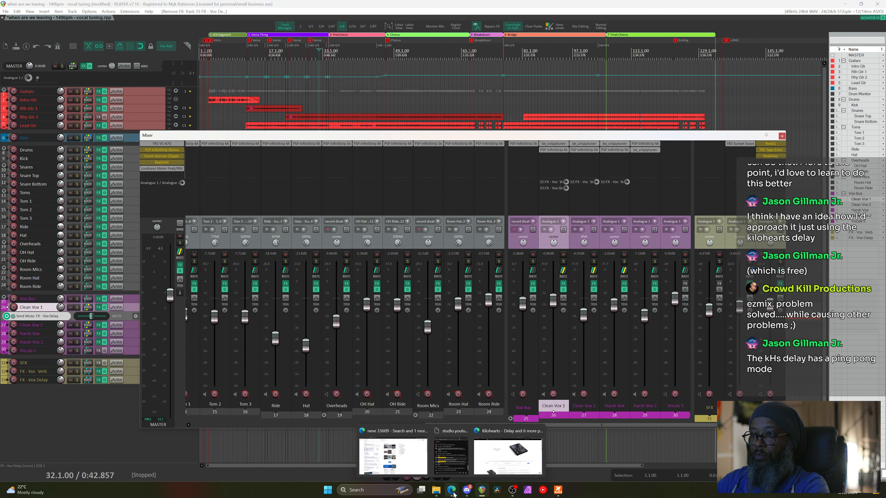
click(495, 461)
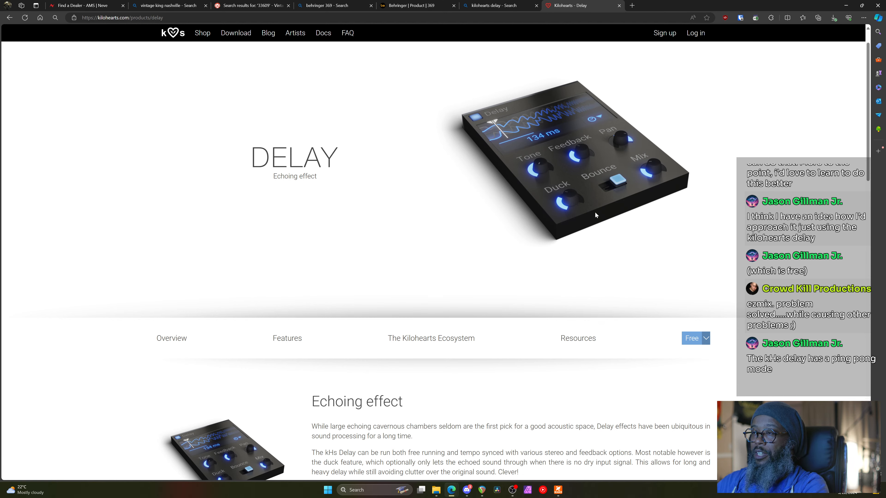
scroll(621, 231, down, 5)
click(692, 63)
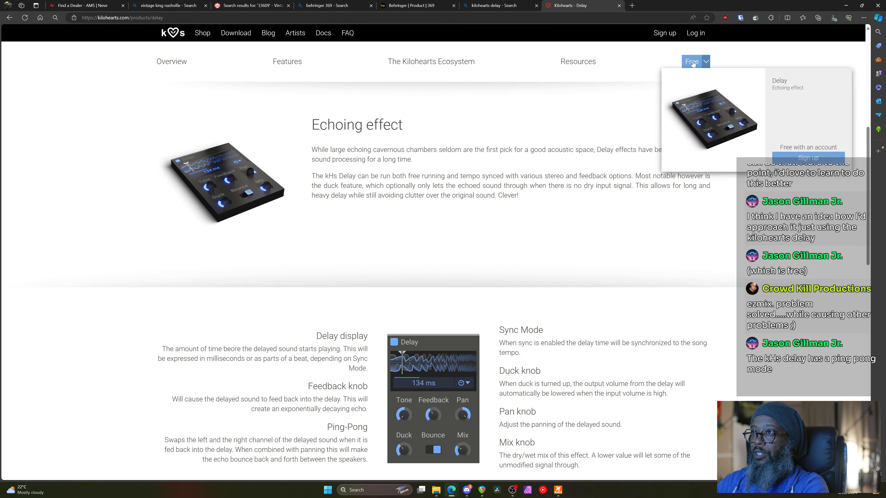
click(846, 6)
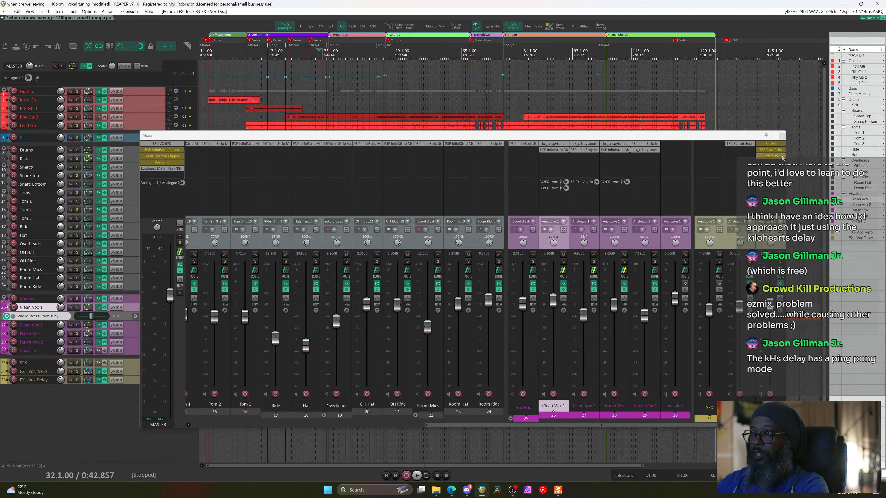
Undo the Tape Echo bypass, then in the Master FX Add list, select TR5 Tape Machine 80
shift+click(772, 150)
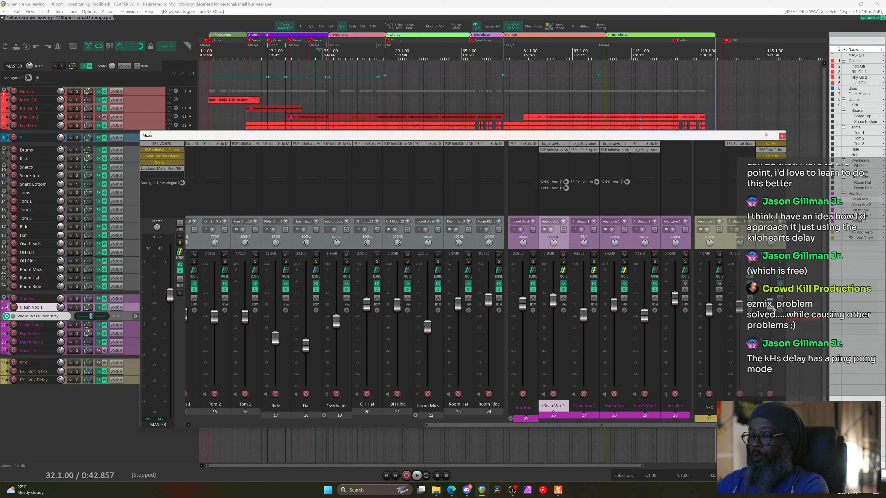
key(ctrl+z)
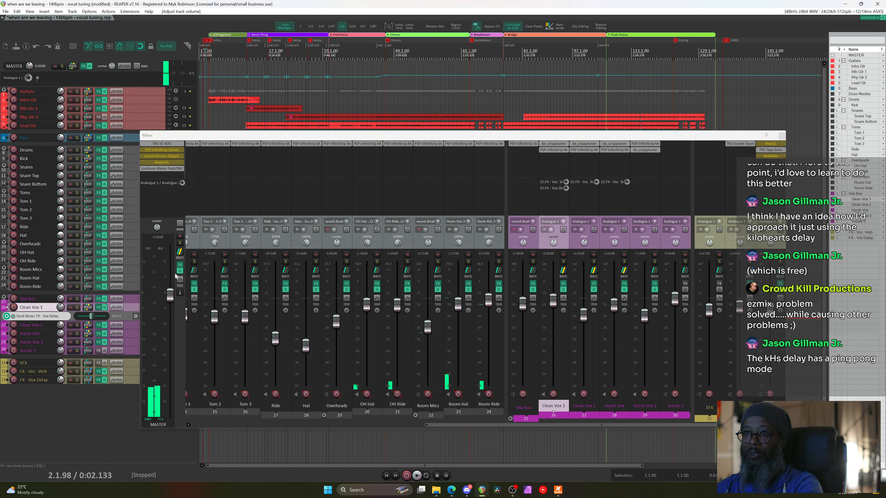
click(180, 265)
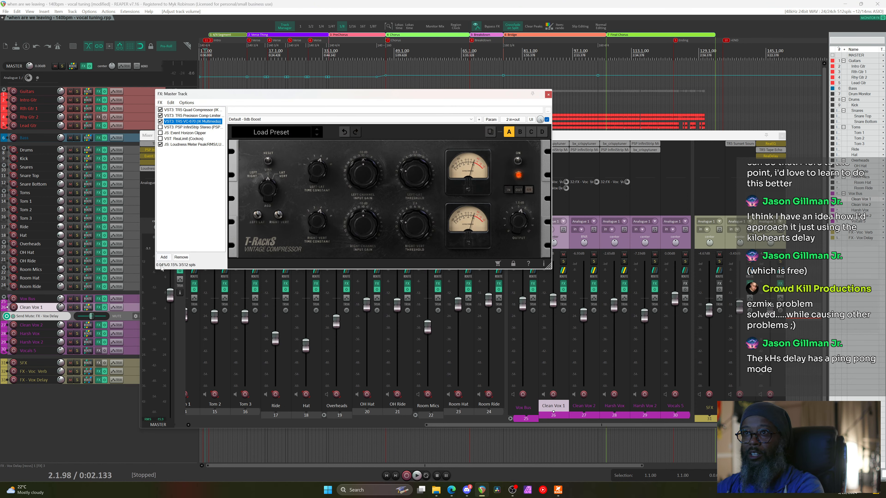
click(166, 258)
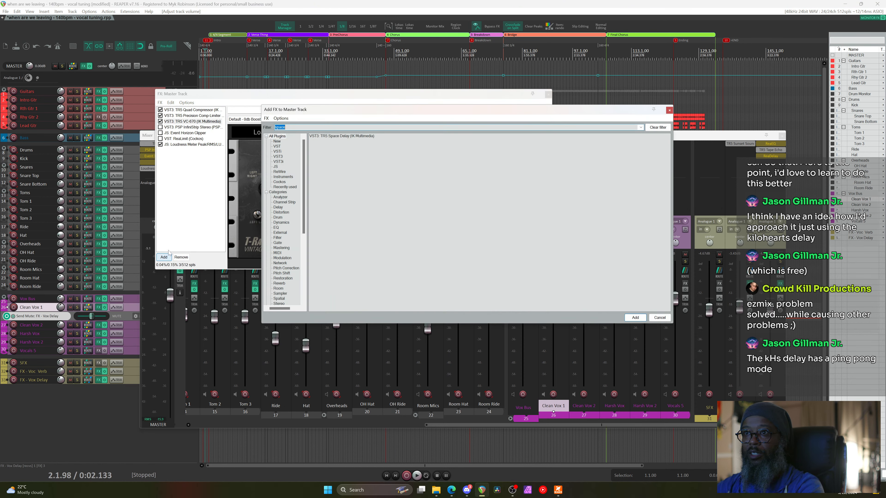
text(e)
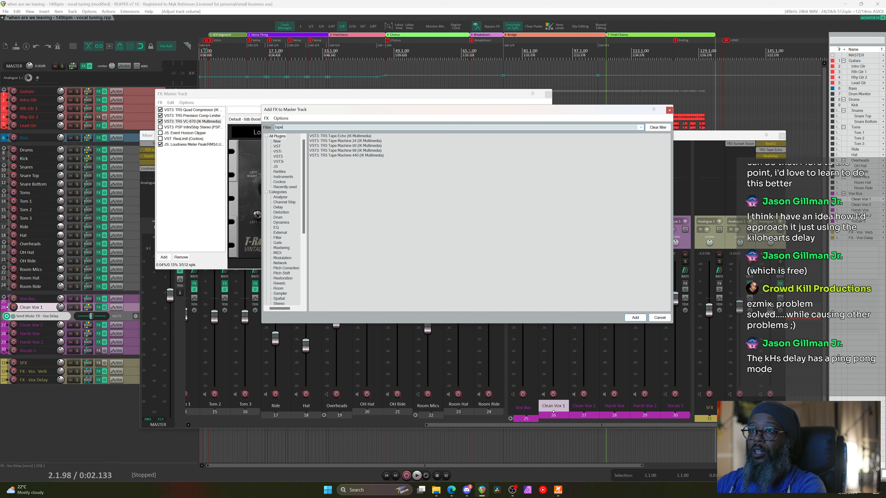
click(362, 146)
click(147, 119)
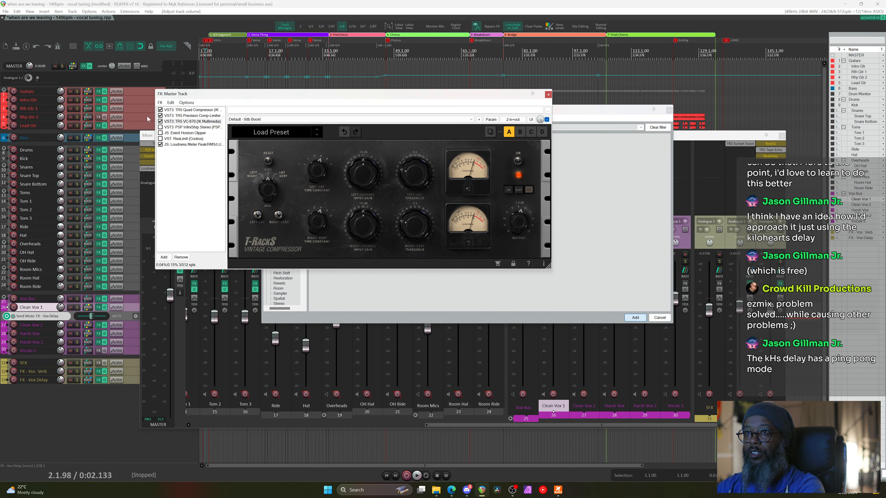
Add TR5 Tape Machine 80 to the master chain, start playback, and choose tape formula 499
drag(184, 146, 178, 125)
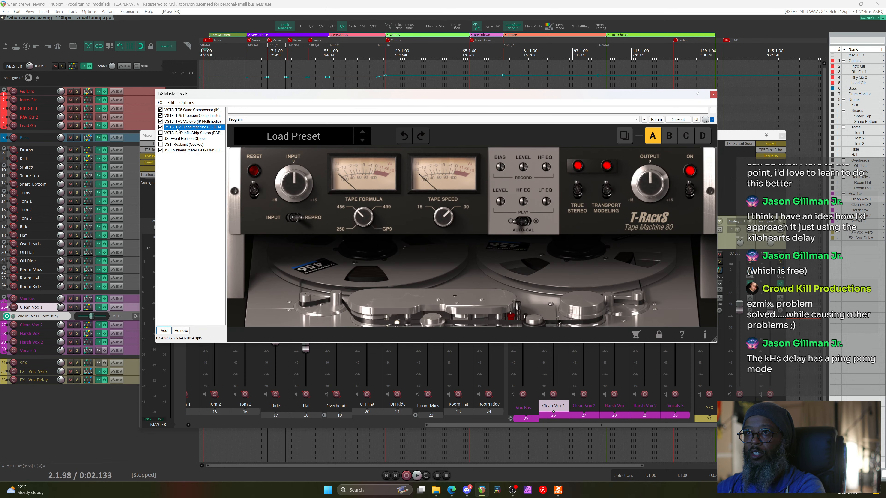
key(space)
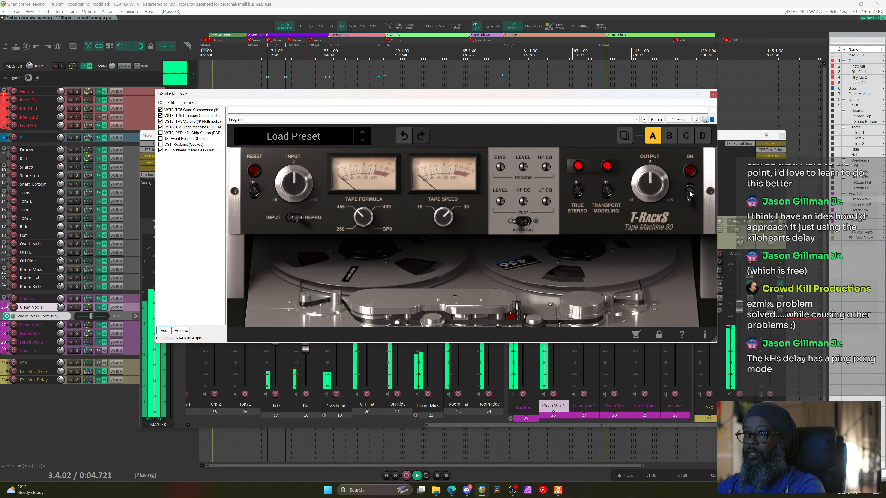
click(348, 212)
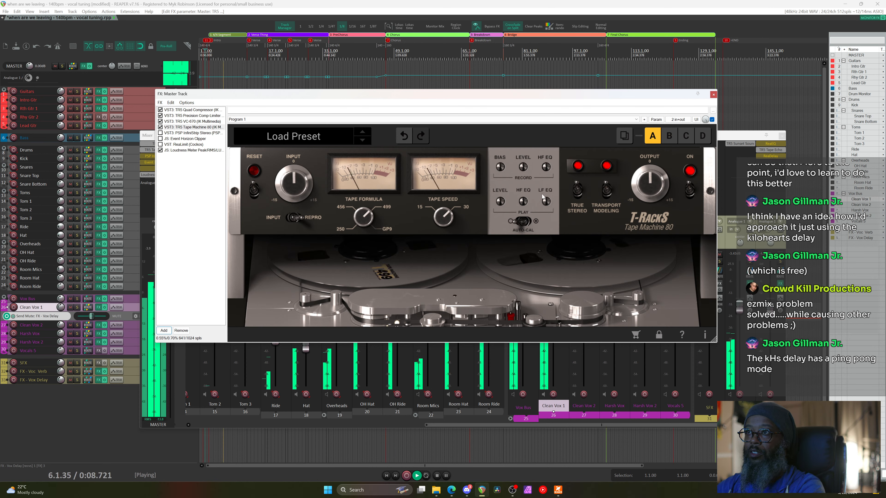
Drive the tape machine input up to 2.8 dB and set its output to about -3.9 dB
drag(647, 188, 649, 208)
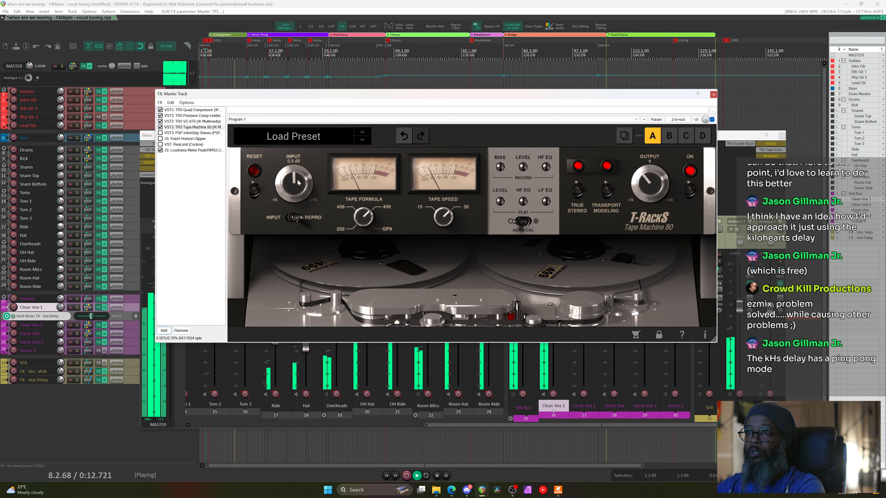
drag(299, 180, 300, 162)
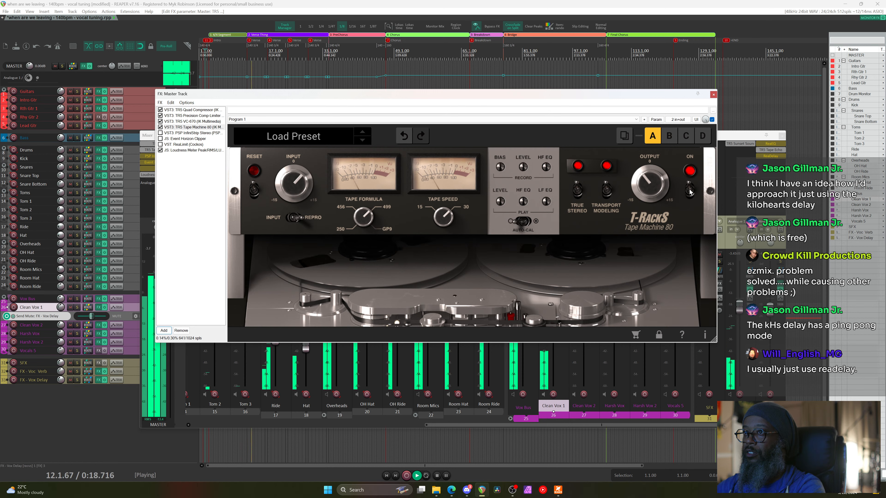
mouse_move(664, 189)
drag(664, 188, 651, 180)
mouse_move(302, 184)
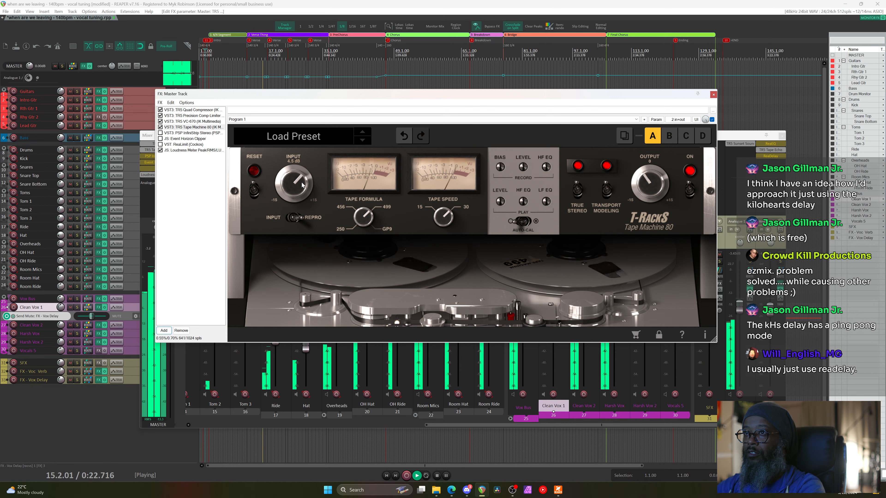
scroll(302, 184, up, 1)
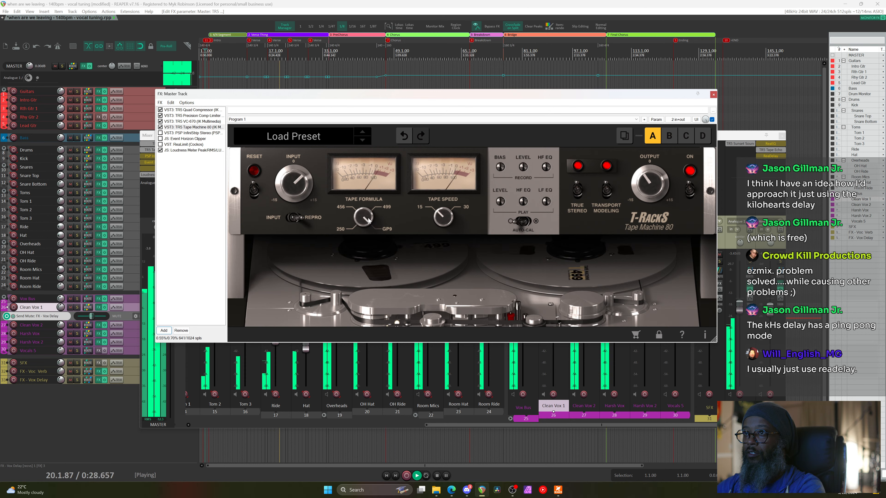
Compare the tape machine switched off and on, then close the master FX window
click(689, 191)
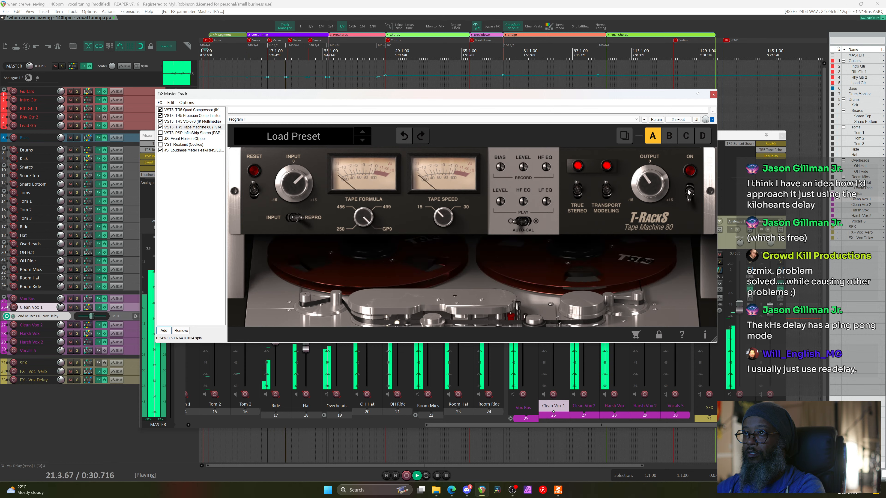
click(689, 191)
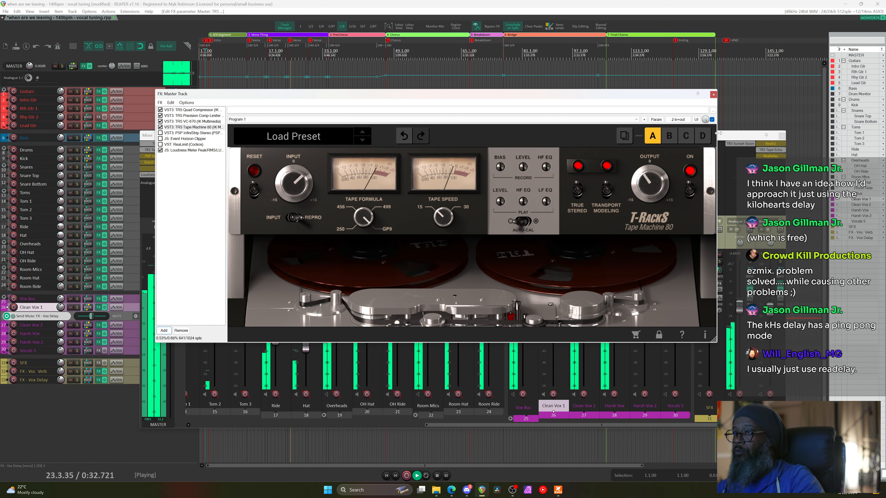
click(713, 95)
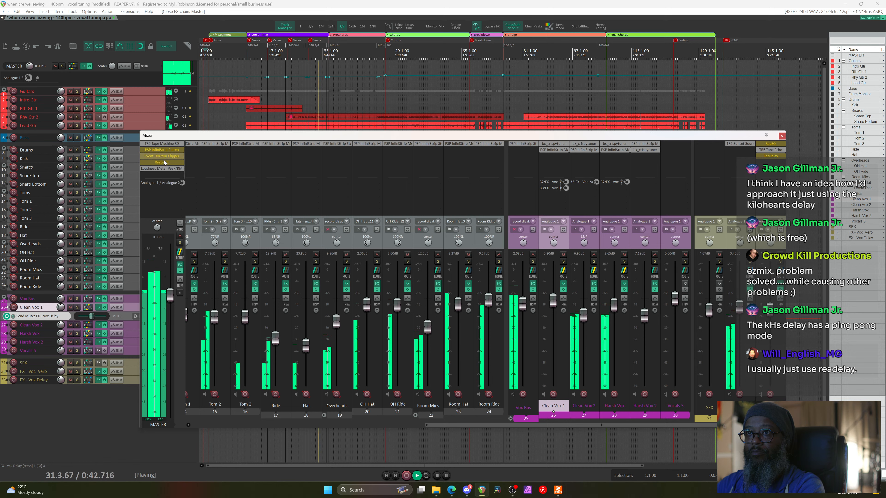
Nudge the master Tape Machine 80 Output knob to -4.0 dB and close the plugin window
click(161, 150)
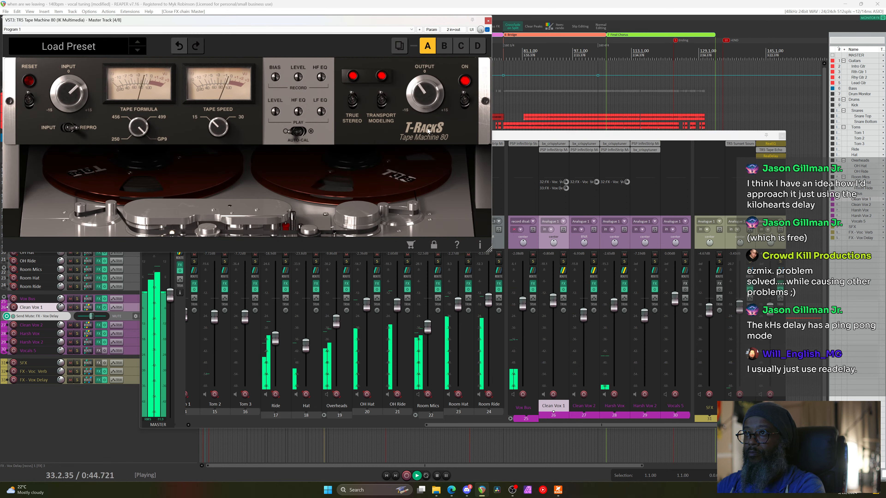
drag(423, 95, 408, 98)
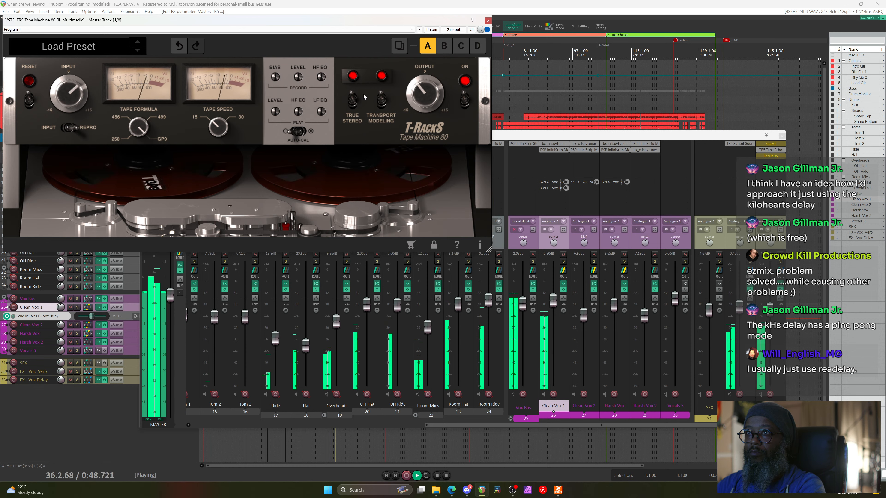
click(488, 20)
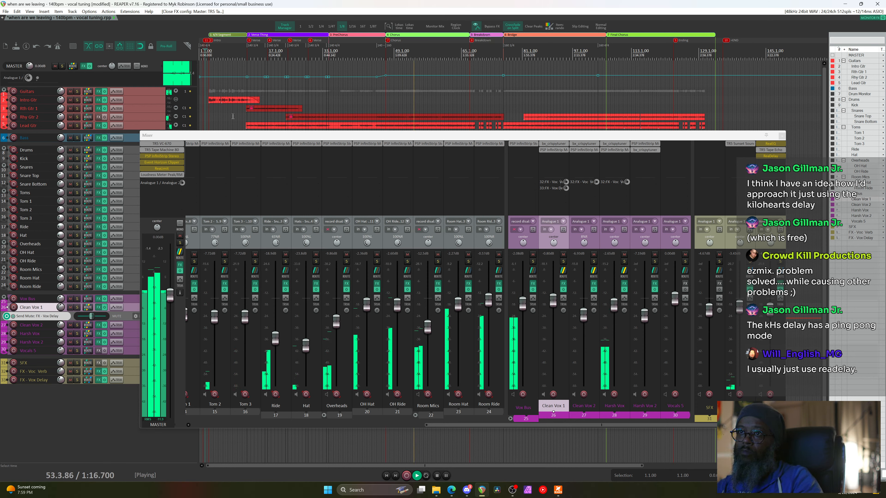
Open the master Loudness Meter, reset its readings, and scroll the mixer sideways
click(167, 174)
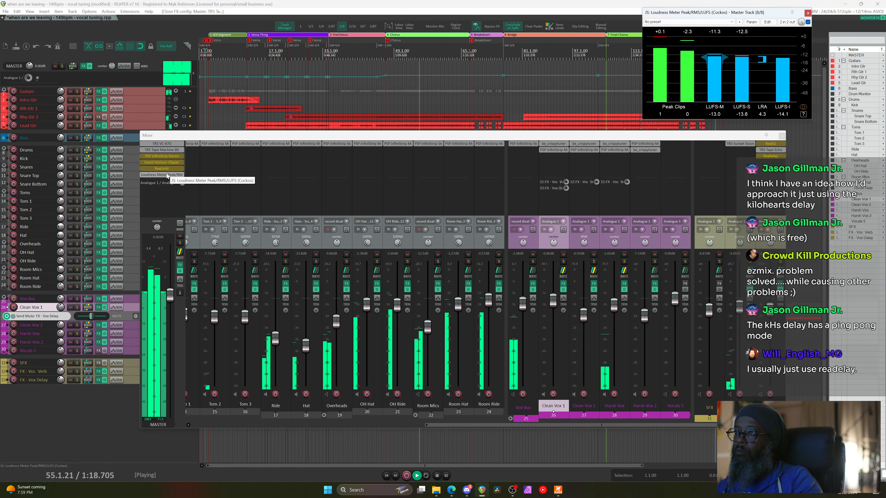
click(661, 41)
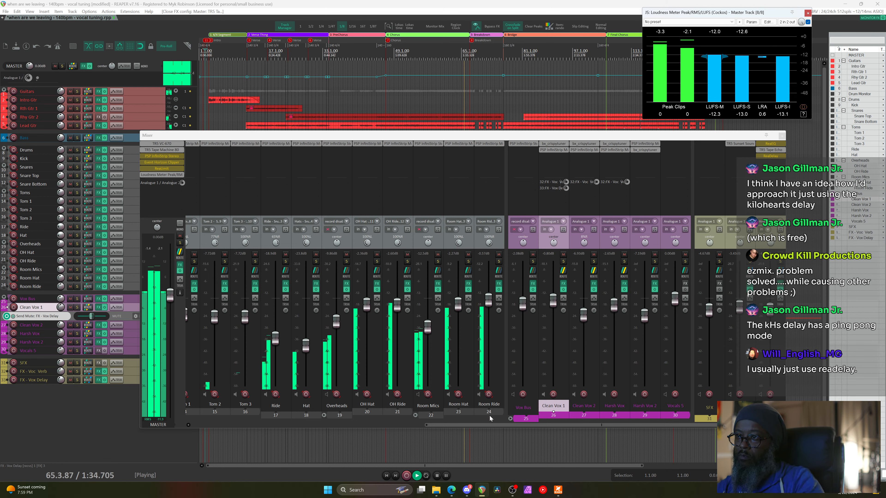
drag(492, 424, 280, 429)
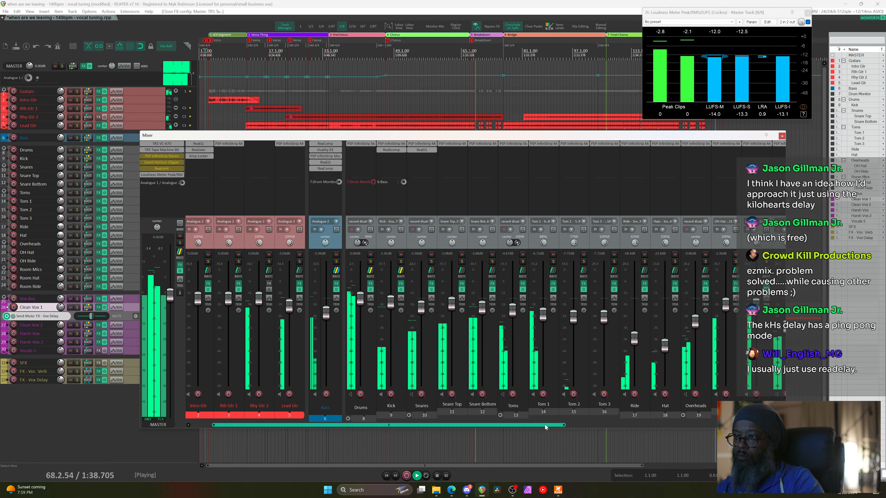
Scroll the mixer through the Toms to SFX and FX return strips, lowering Room Mics to -14.7 dB
drag(545, 426, 653, 426)
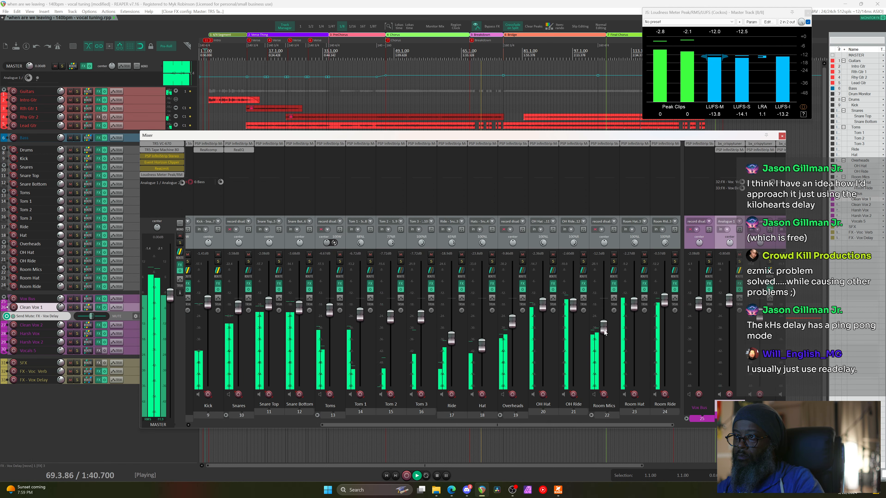
drag(605, 333, 605, 336)
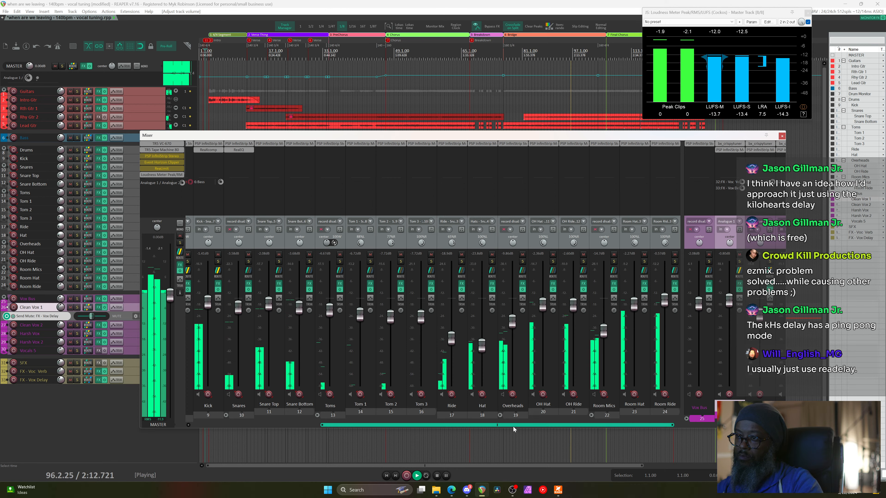
drag(512, 427, 384, 426)
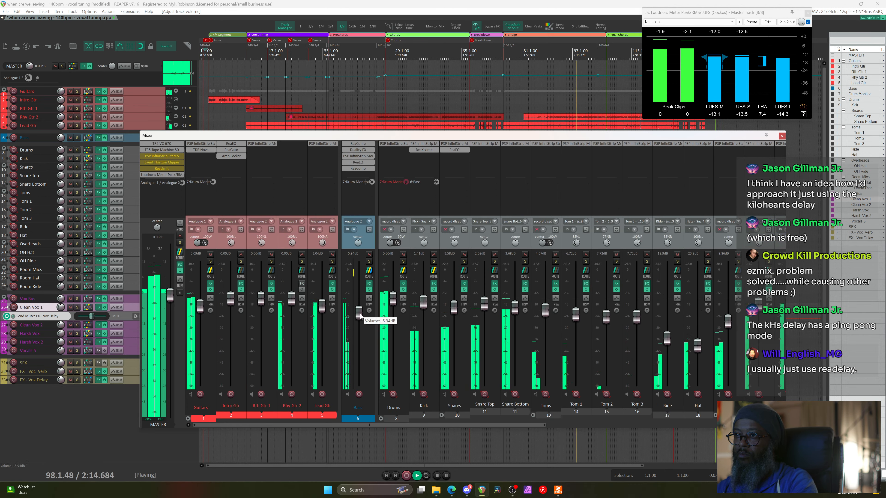
scroll(360, 316, down, 1)
scroll(361, 317, down, 2)
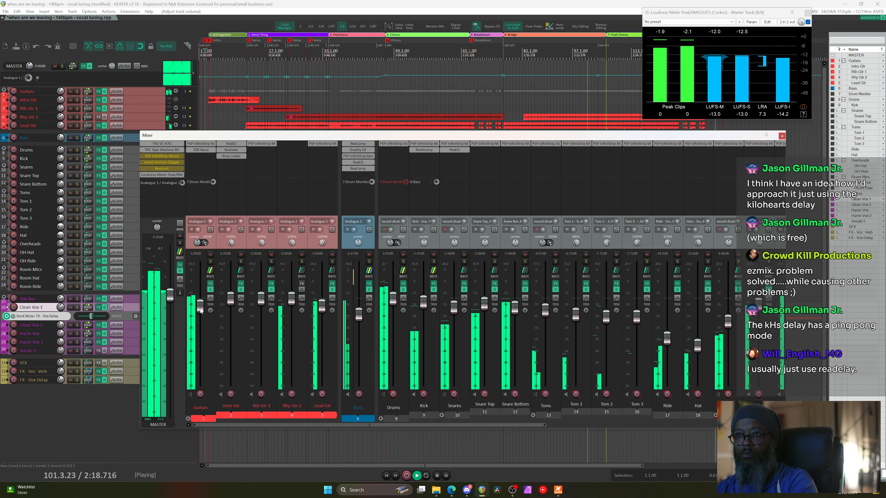
scroll(200, 307, up, 4)
scroll(200, 308, up, 1)
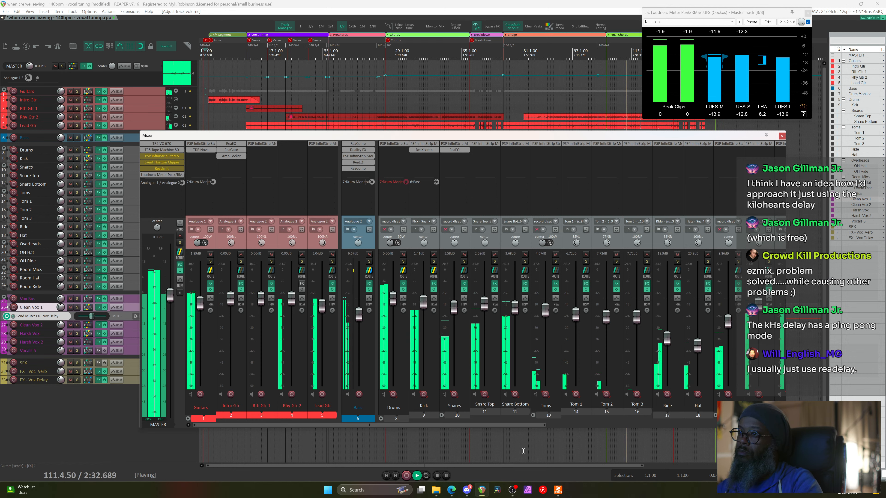
drag(533, 426, 811, 427)
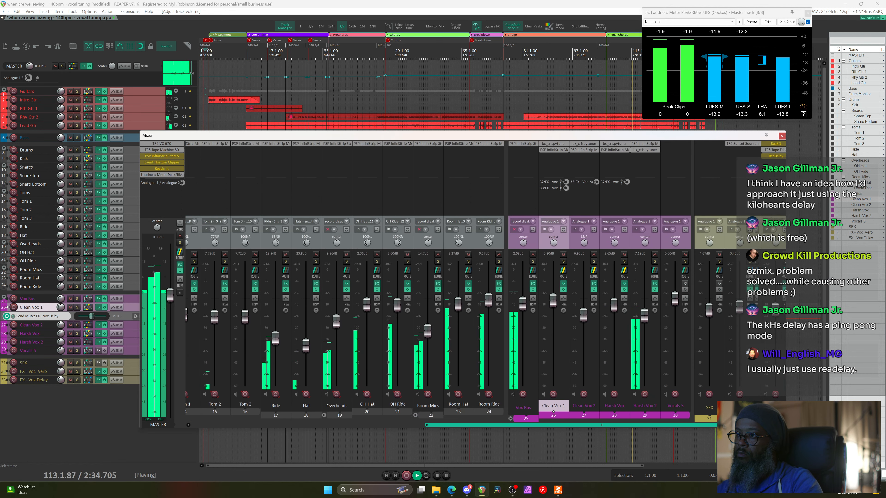
Turn the FET Presser MAKEUP in Harsh Vox 2's PSP InfiniStrip down from 7.0 to 6.2
click(642, 144)
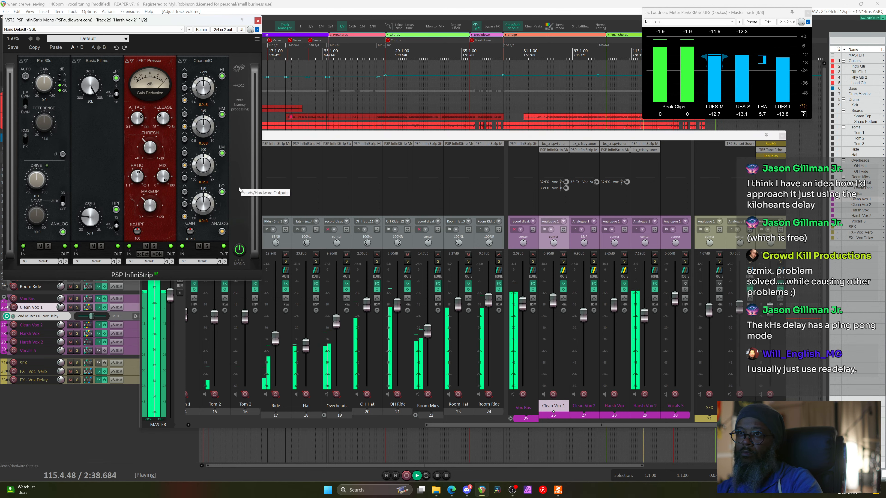
drag(150, 209, 149, 213)
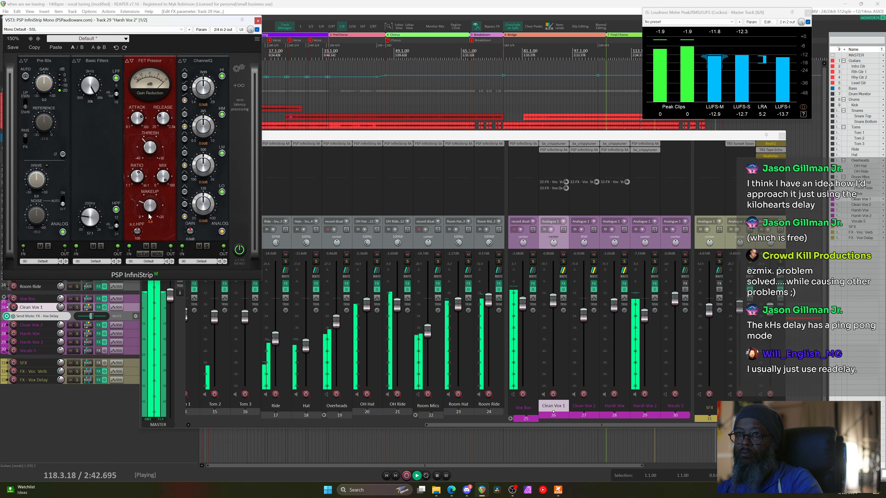
click(257, 21)
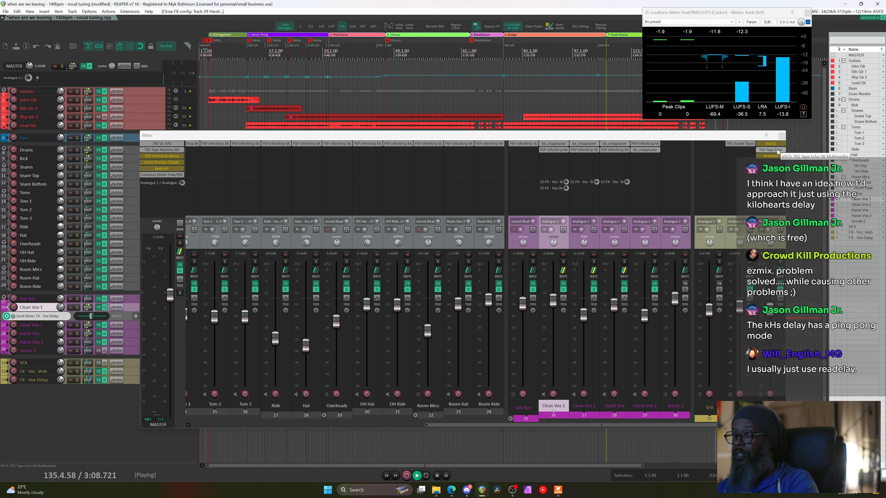
Stop playback at the start, check the TR5 Tape Echo on FX - Vox Delay, and close the mixer
key(space)
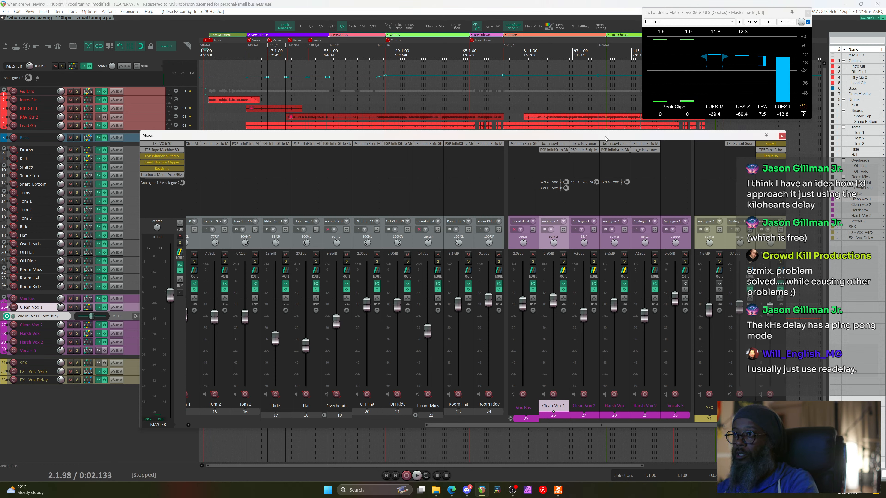
key(space)
key(space)
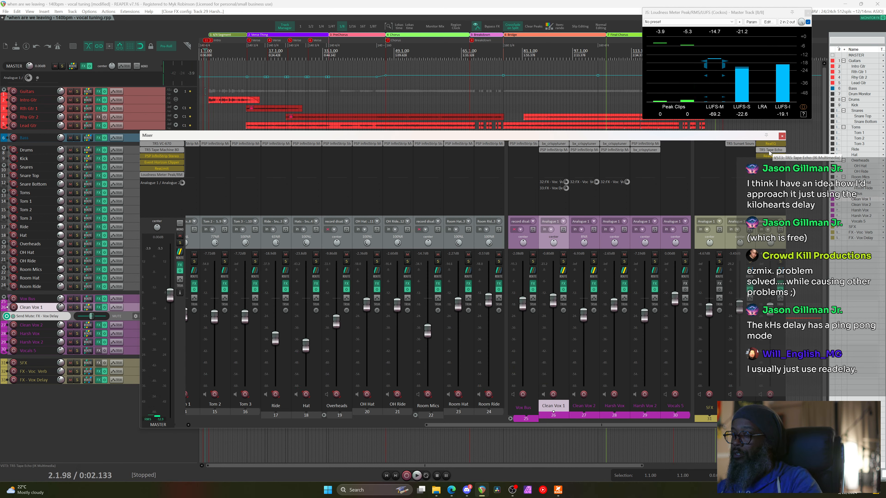
click(770, 150)
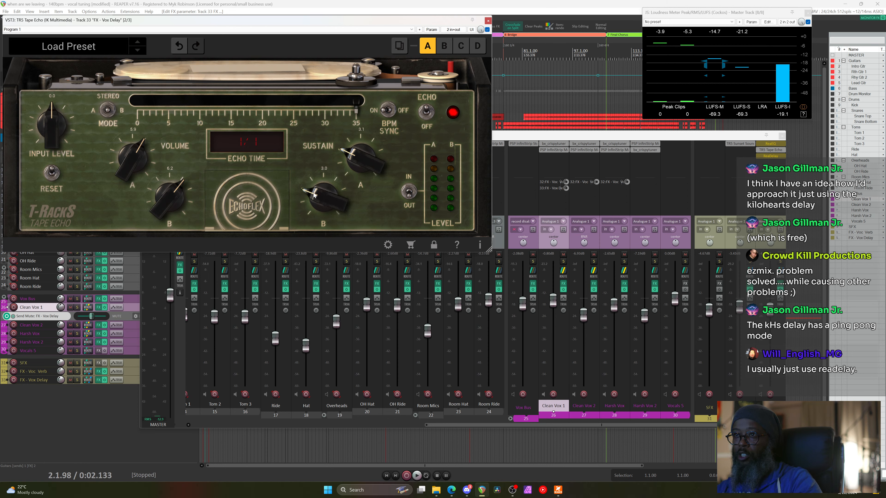
click(488, 21)
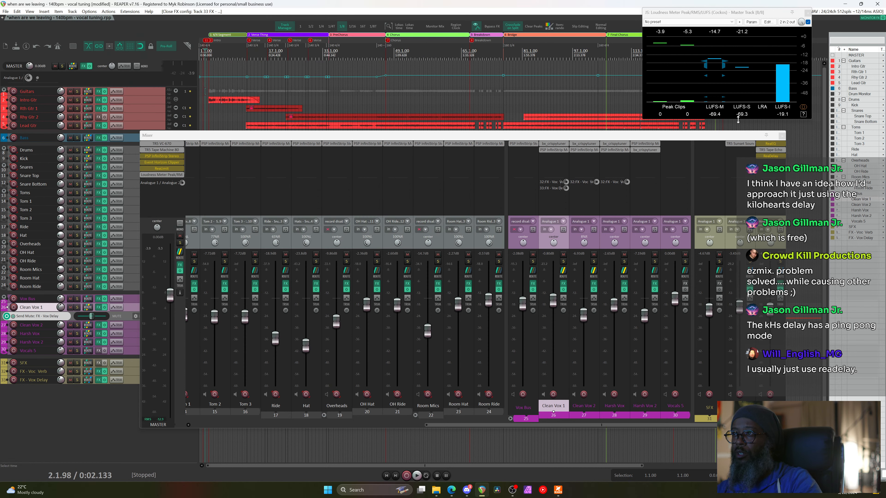
click(782, 136)
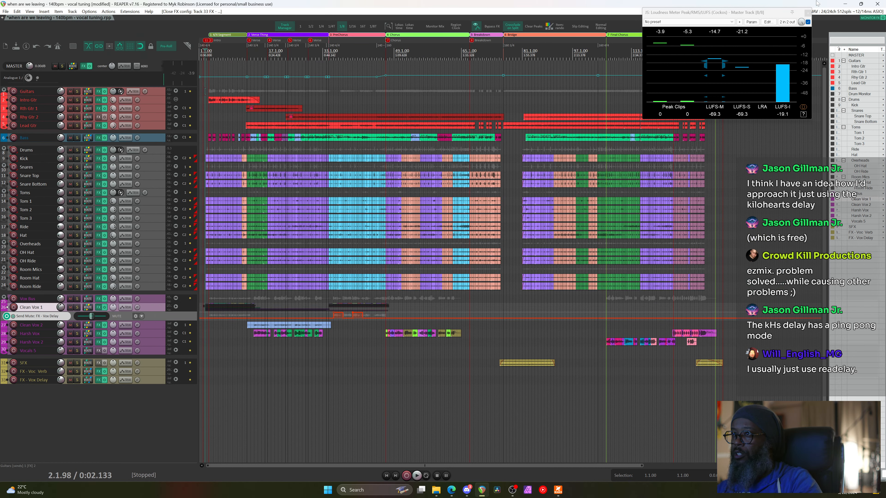
Close the Loudness Meter window and zoom around the song's ending in the arrange view
click(807, 13)
scroll(665, 151, up, 3)
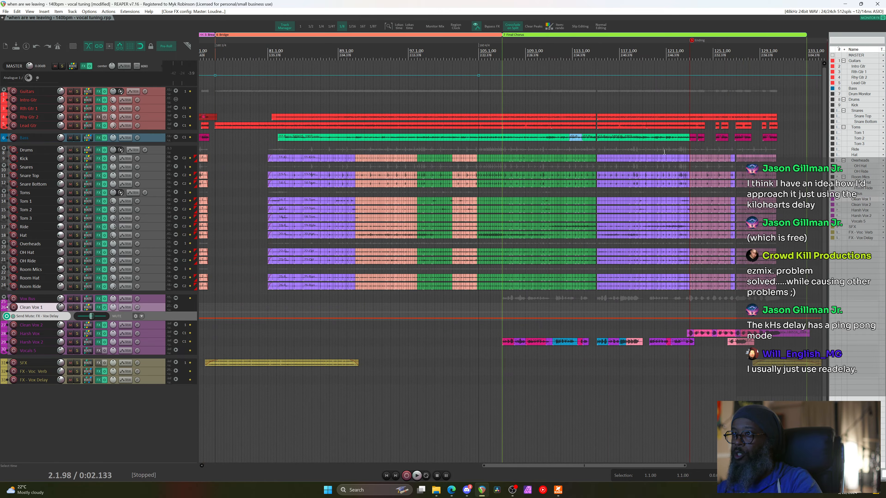
scroll(664, 152, up, 5)
scroll(454, 180, left, 3)
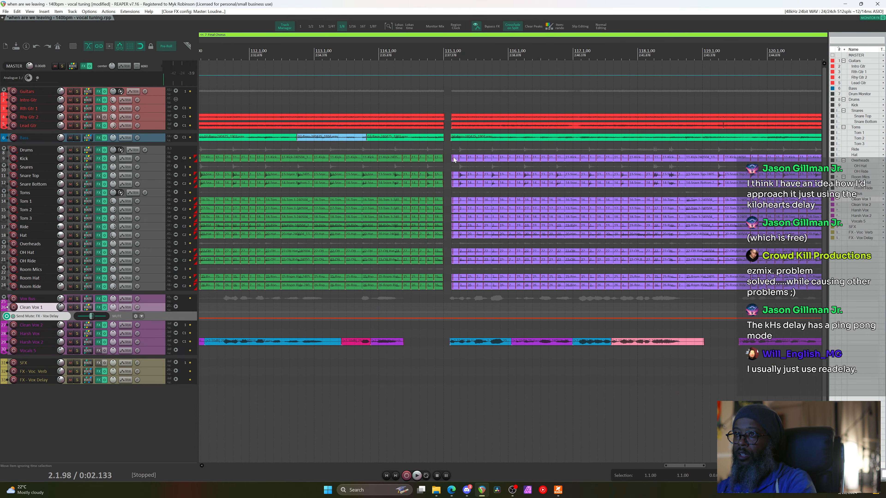
scroll(454, 160, down, 3)
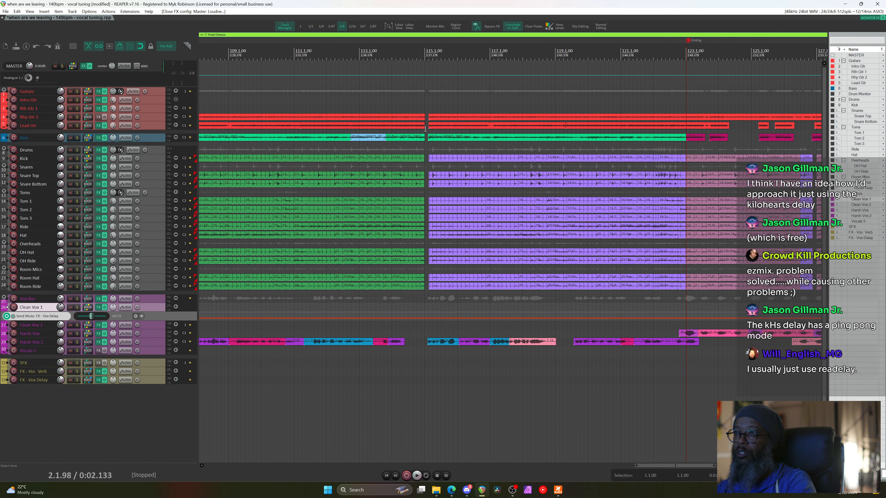
scroll(425, 128, down, 10)
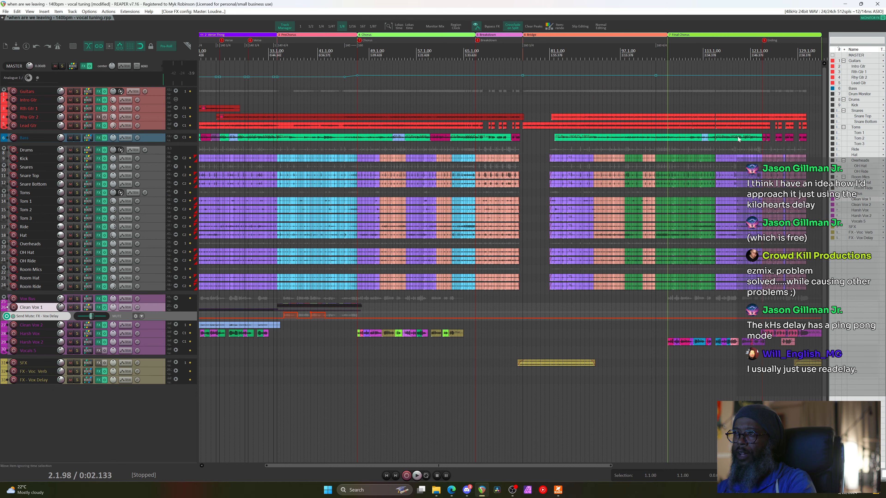
scroll(734, 139, up, 3)
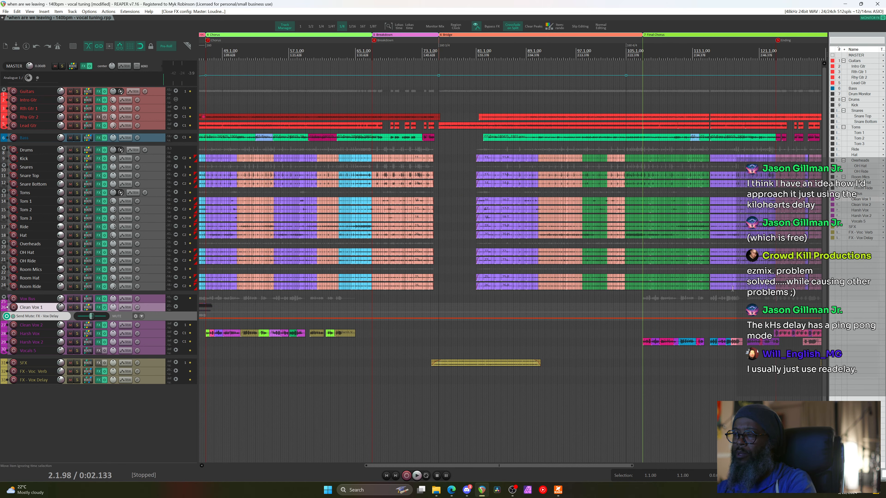
scroll(762, 343, right, 5)
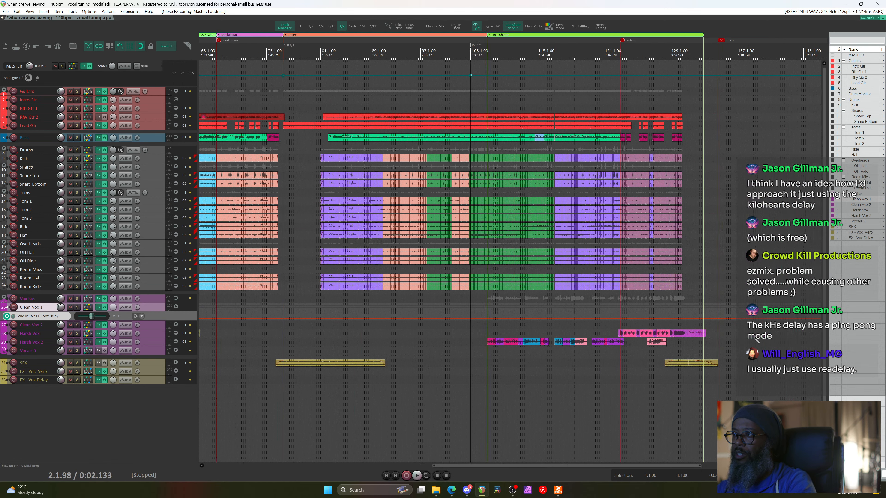
scroll(633, 336, up, 8)
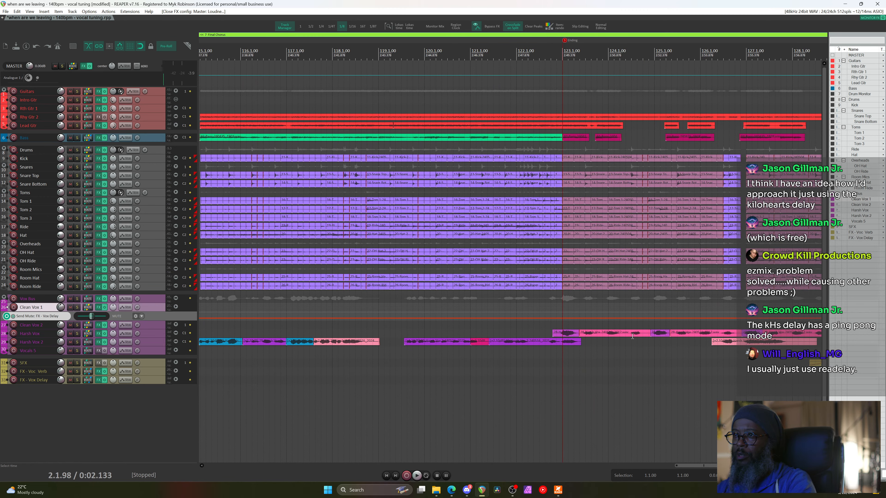
scroll(633, 336, down, 3)
scroll(518, 346, down, 5)
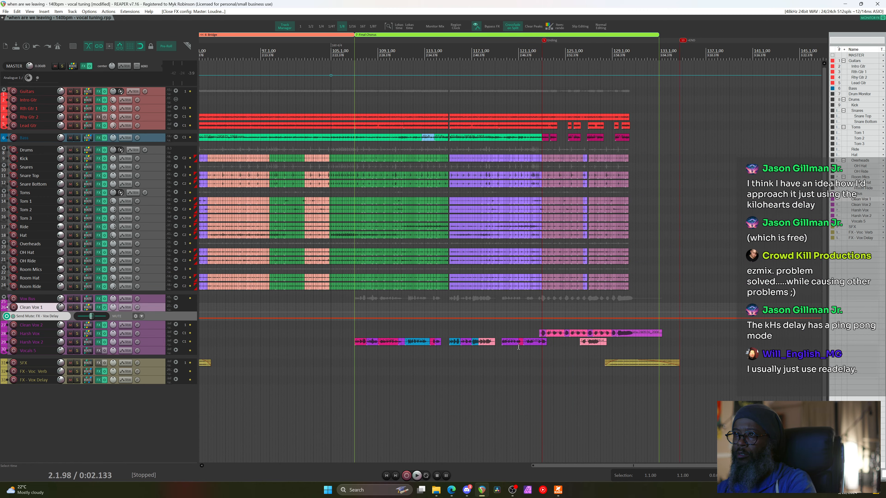
scroll(518, 346, down, 2)
scroll(310, 325, down, 4)
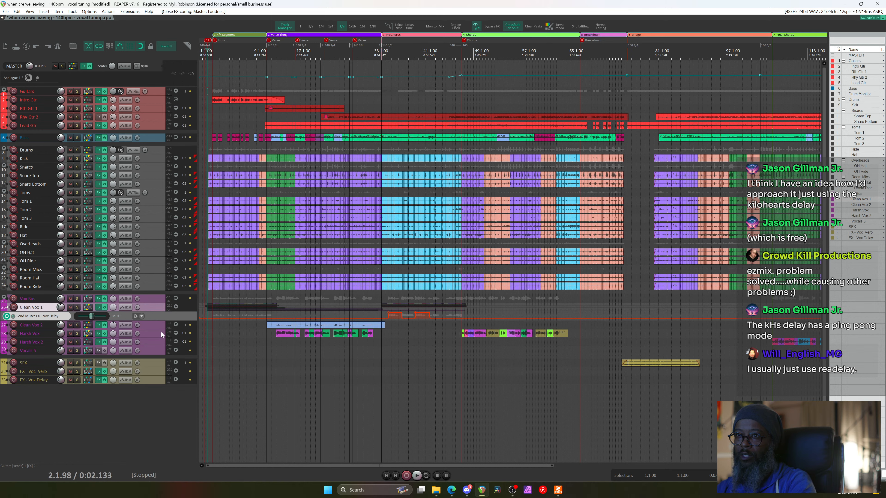
Make the Harsh Vox track taller to inspect its waveforms, then undo back to normal height
drag(161, 338, 168, 442)
scroll(343, 402, up, 4)
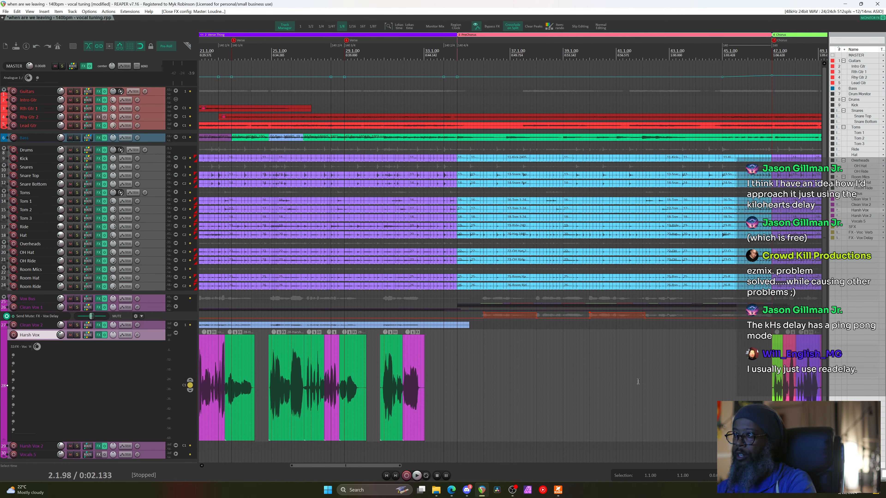
key(ctrl+z)
scroll(533, 296, down, 5)
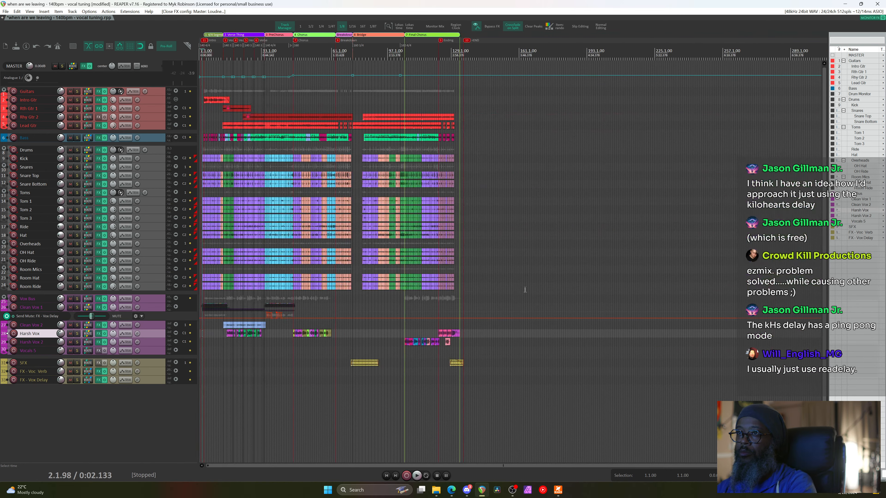
Play the song from the start and bring the mixer back with Ctrl+M
key(space)
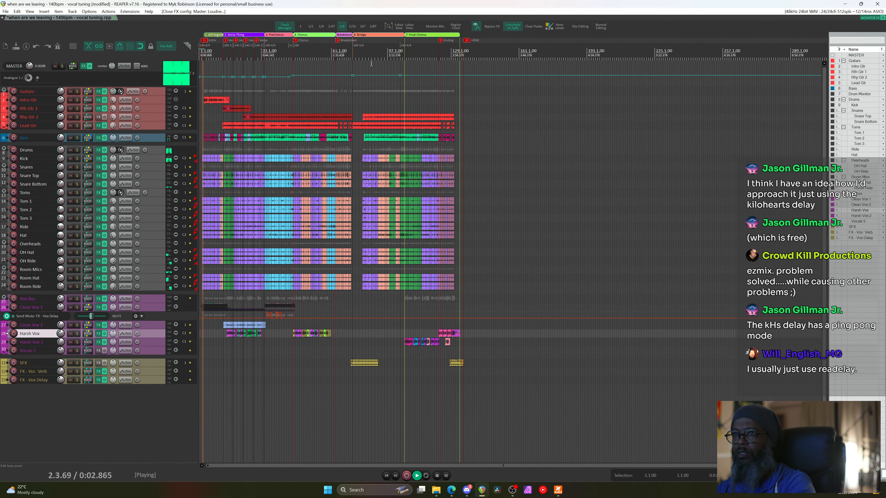
scroll(367, 101, up, 2)
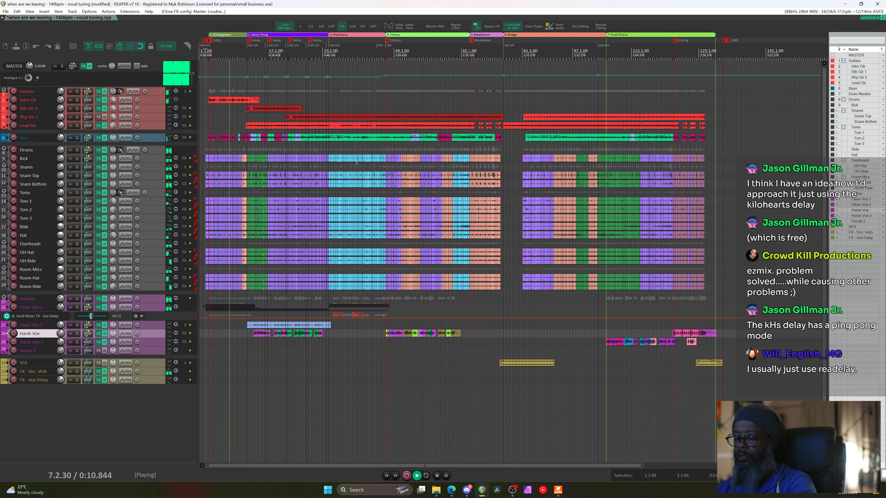
key(ctrl+m)
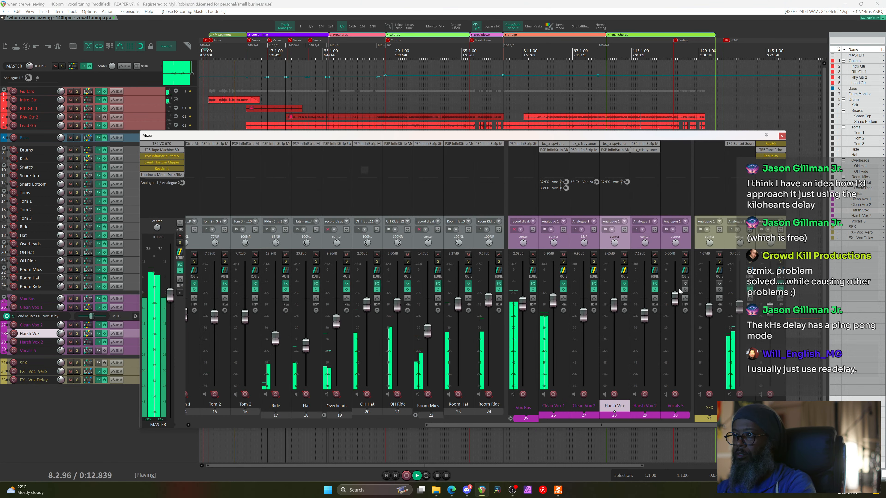
Stop playback, check the studio reverb on FX - Voc Verb, and reset its fader to 0.00 dB
key(space)
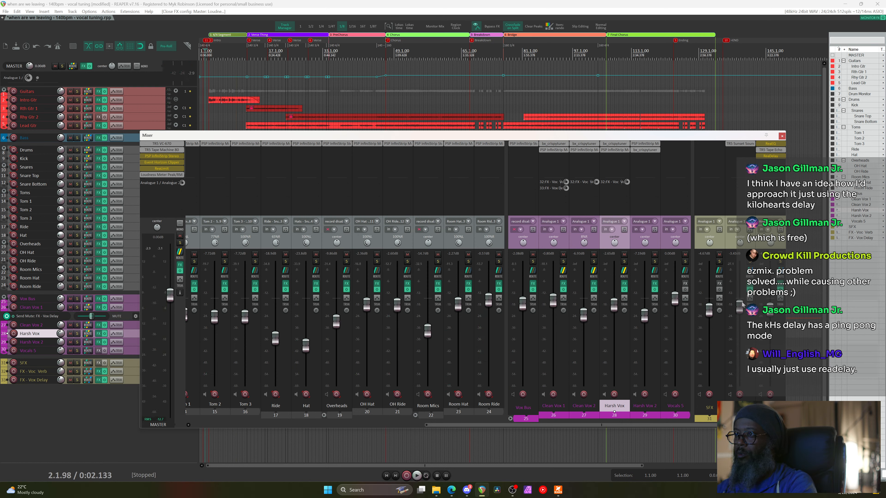
click(739, 144)
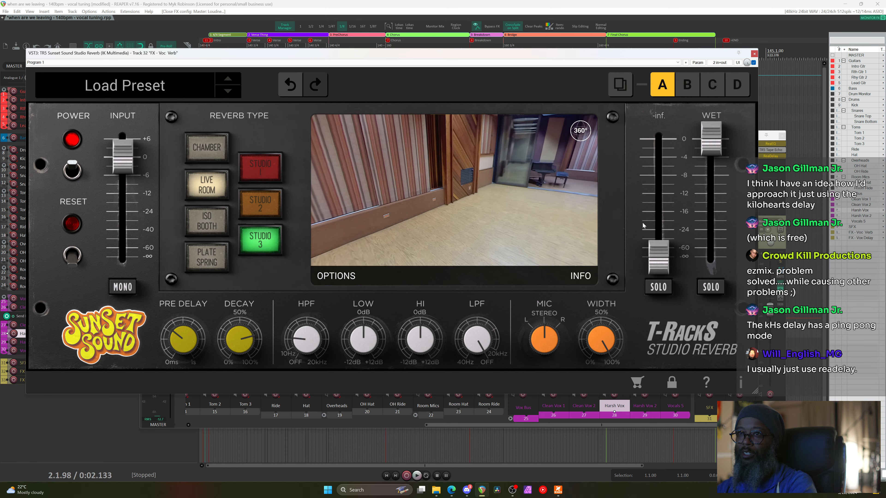
click(754, 54)
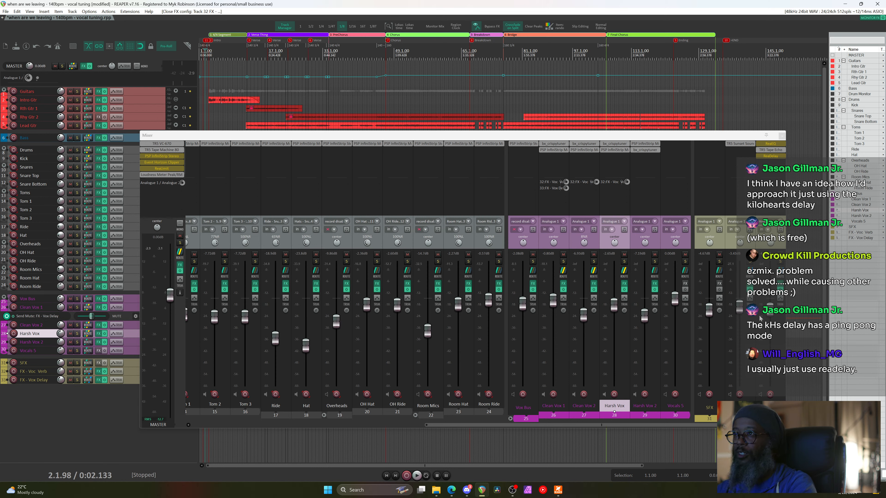
double_click(741, 306)
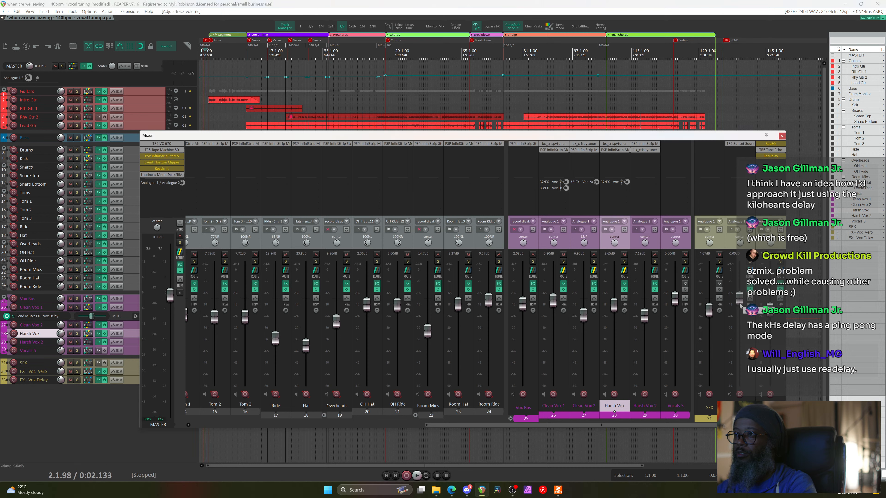
Boost the Sunset Sound reverb input to about 6 dB and lower the FX - Voc Verb return to -2.94 dB
key(space)
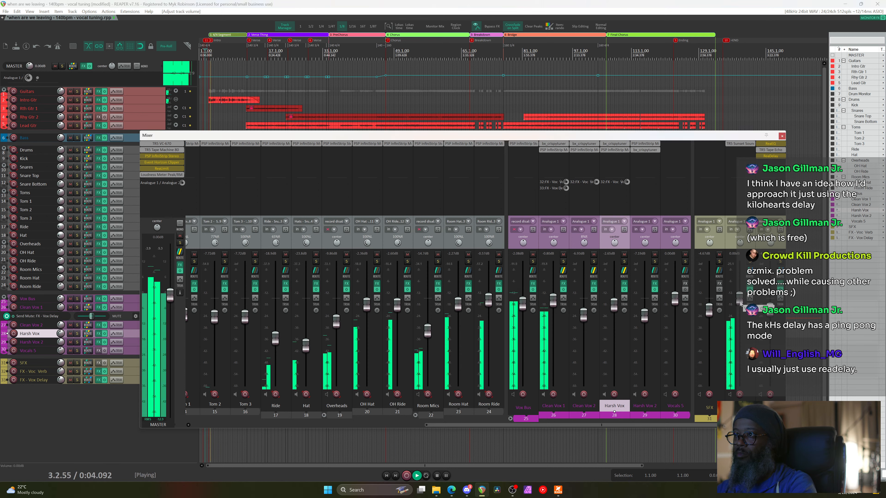
key(space)
click(740, 144)
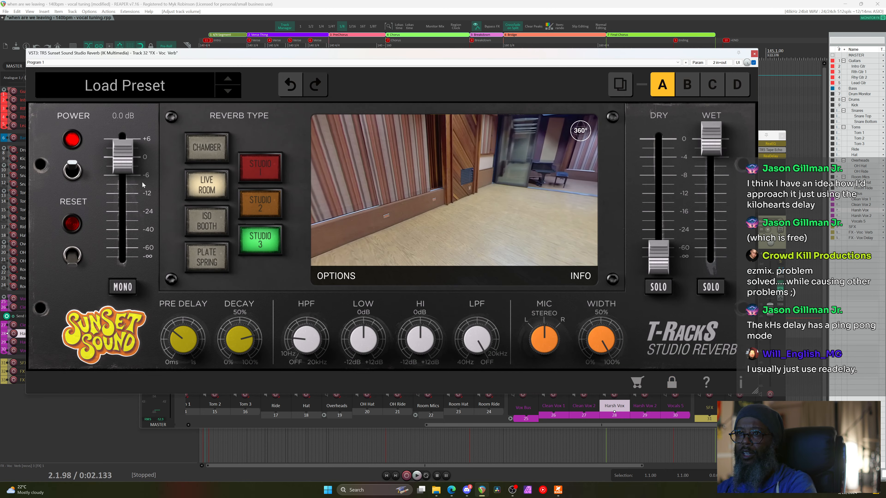
drag(124, 159, 124, 139)
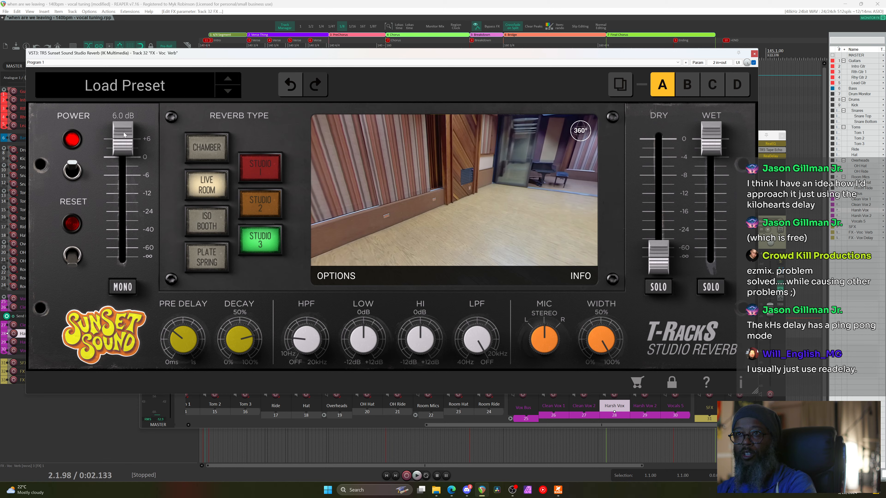
click(754, 54)
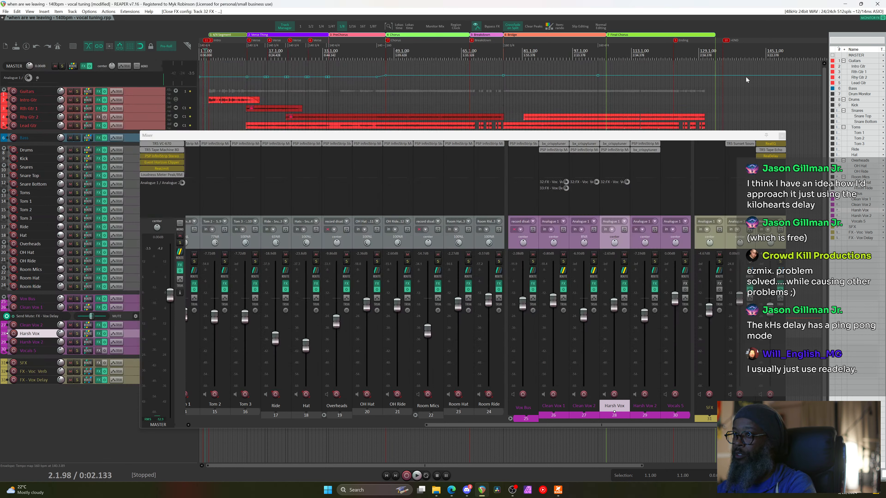
key(space)
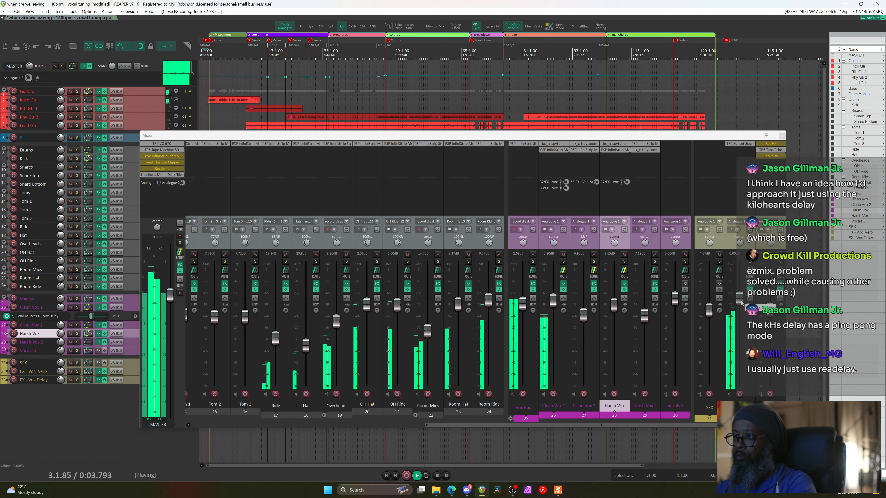
drag(741, 302, 742, 312)
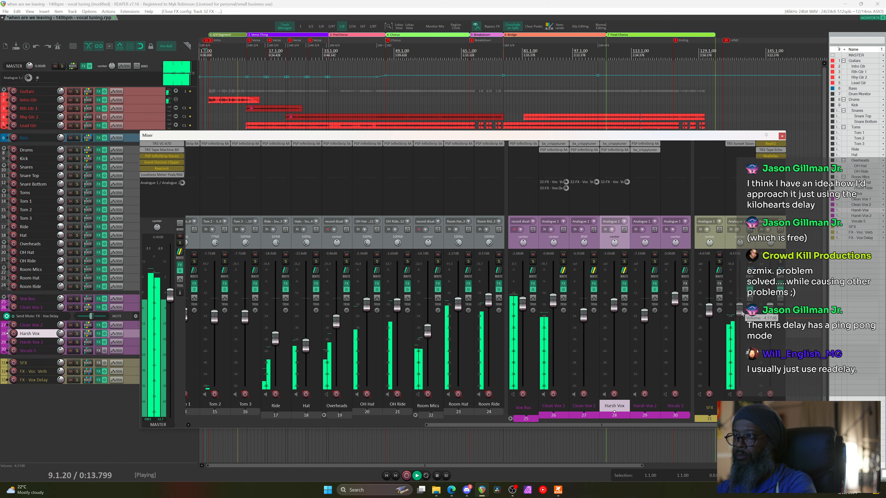
Reset the Sunset Sound reverb's INPUT gain to 0 dB and resume playback
click(740, 143)
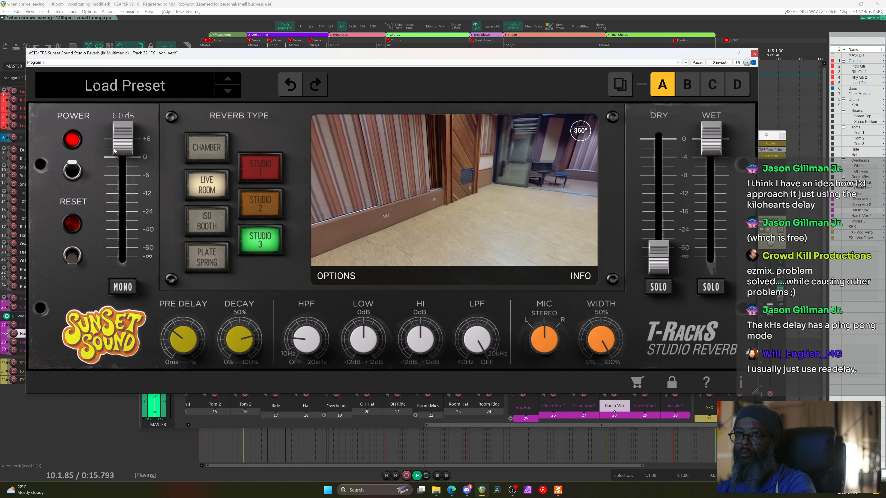
drag(121, 150, 123, 165)
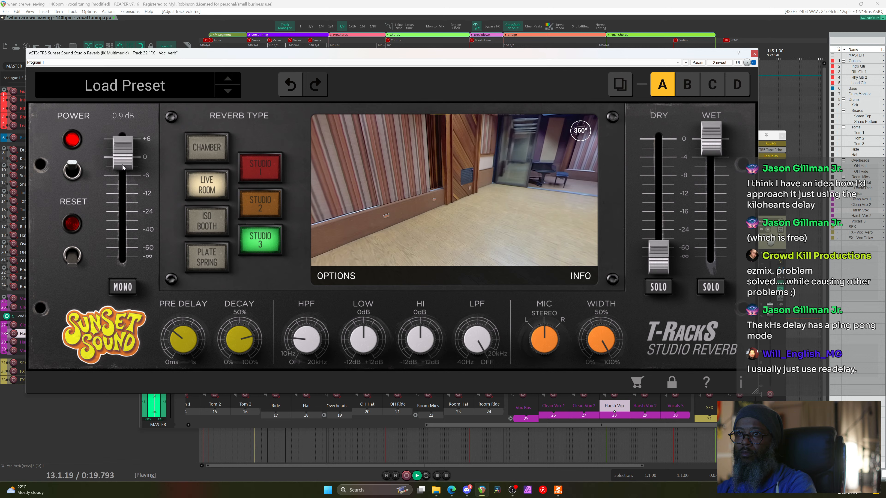
double_click(122, 163)
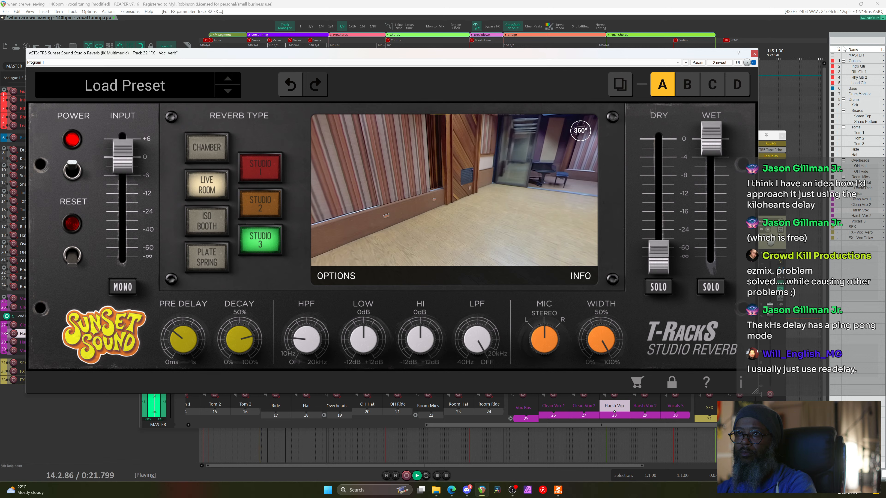
key(space)
click(754, 53)
key(space)
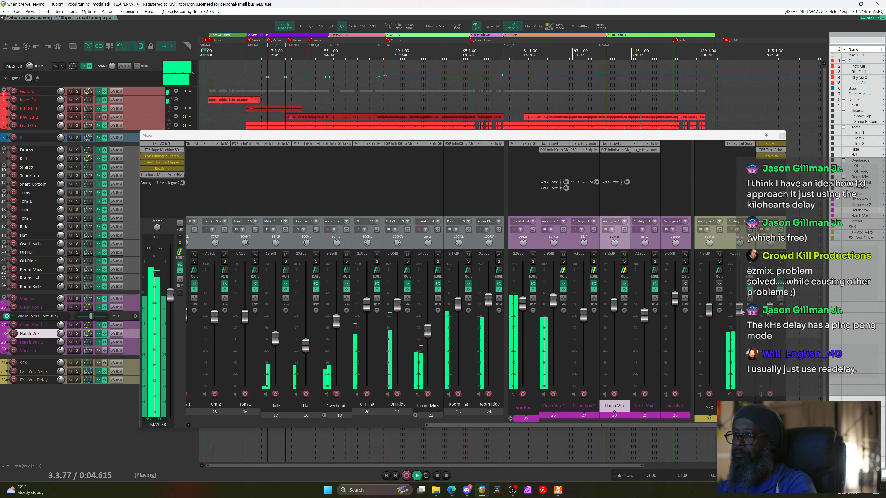
Raise the FX - Voc Verb fader to -1.46 dB, then wheel it down to about -3.33 dB
drag(740, 306, 738, 305)
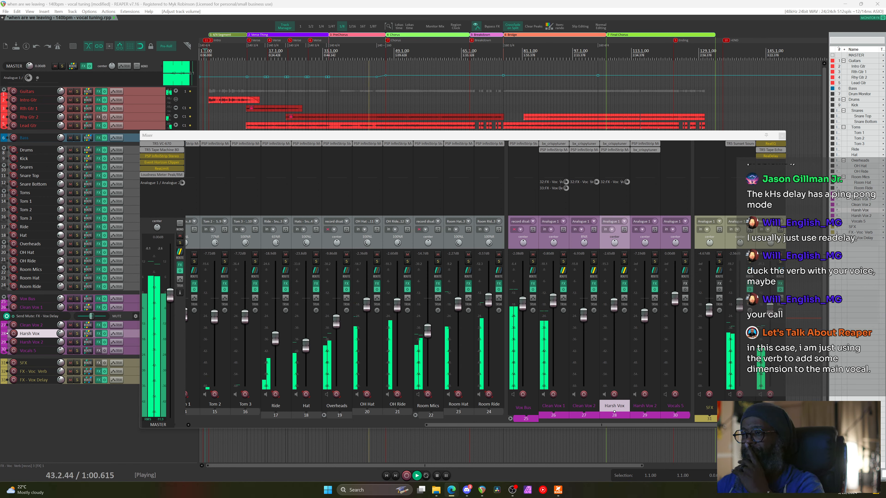
scroll(741, 307, down, 2)
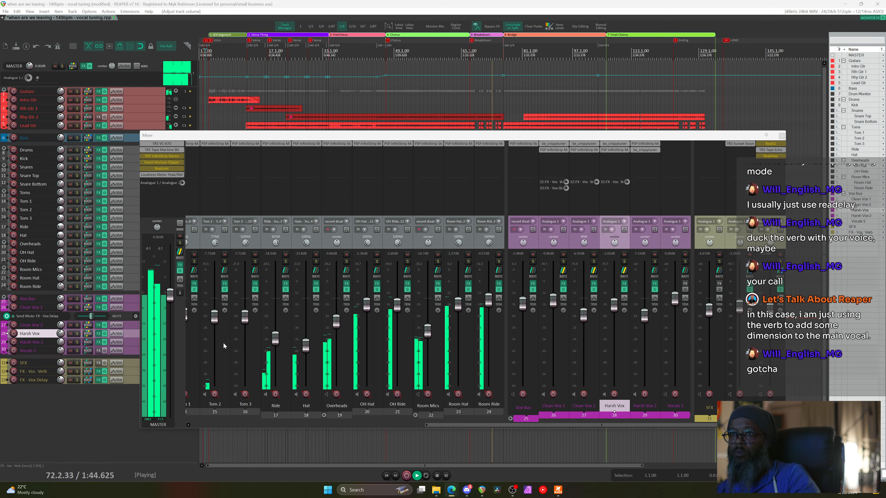
Bypass and re-enable the master effects to compare, then wheel Room Mics down to about -15.4 dB
click(180, 271)
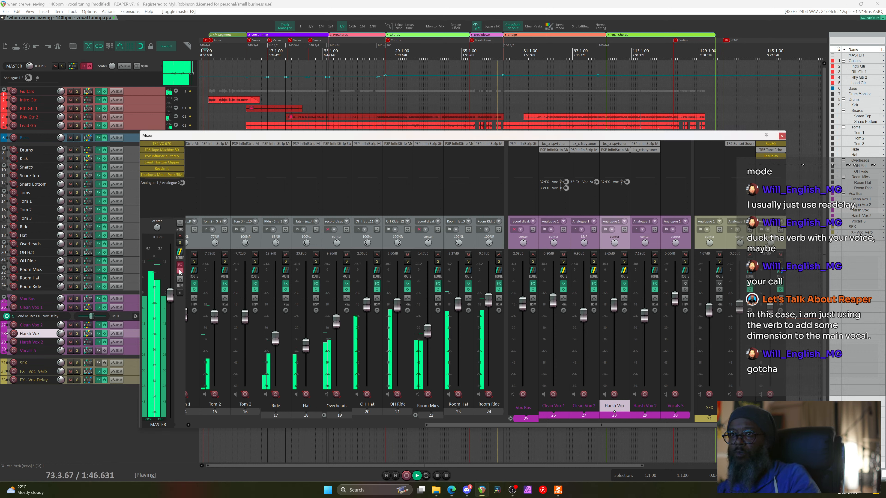
click(180, 272)
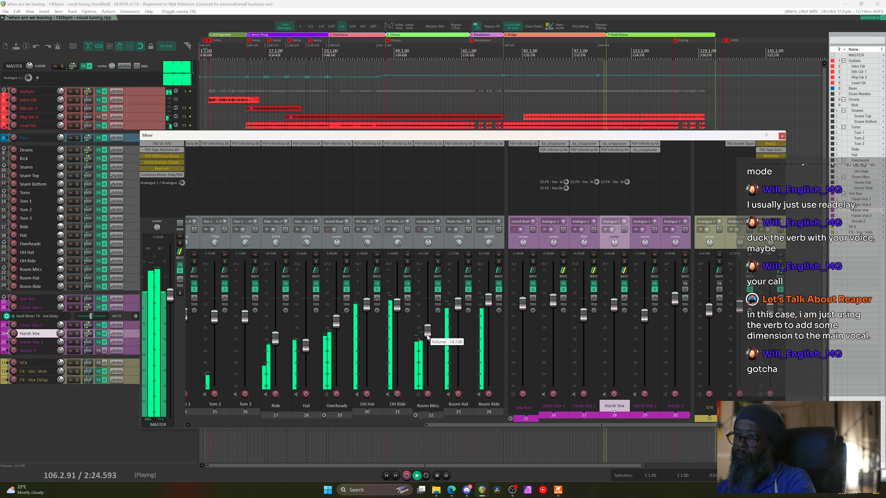
scroll(427, 335, down, 1)
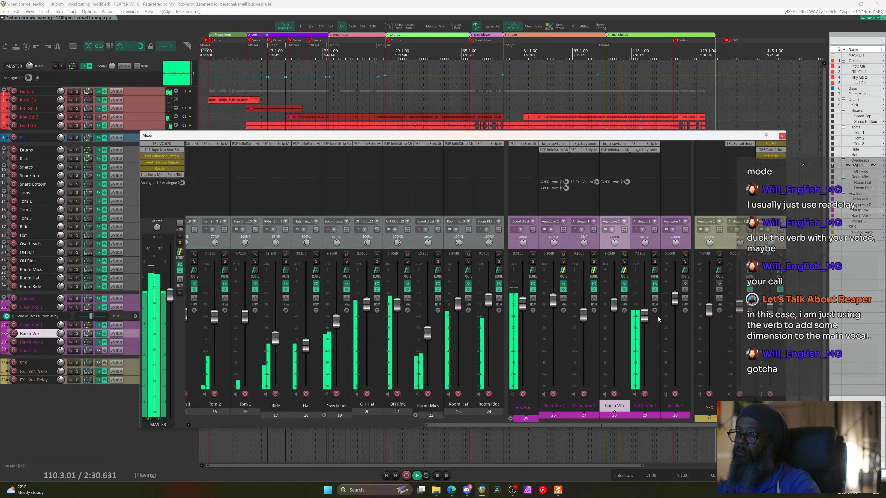
Open Harsh Vox 2's InfiniStrip and reset the FET Pressor makeup gain to zero
click(646, 144)
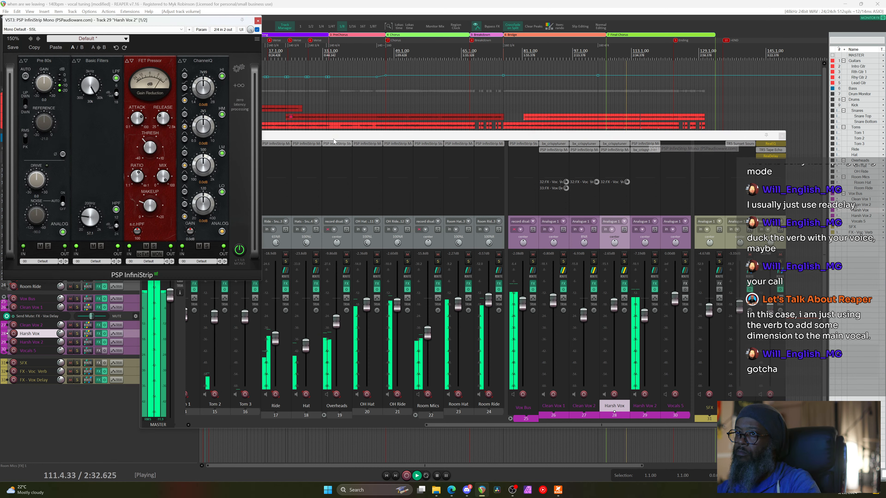
mouse_move(150, 210)
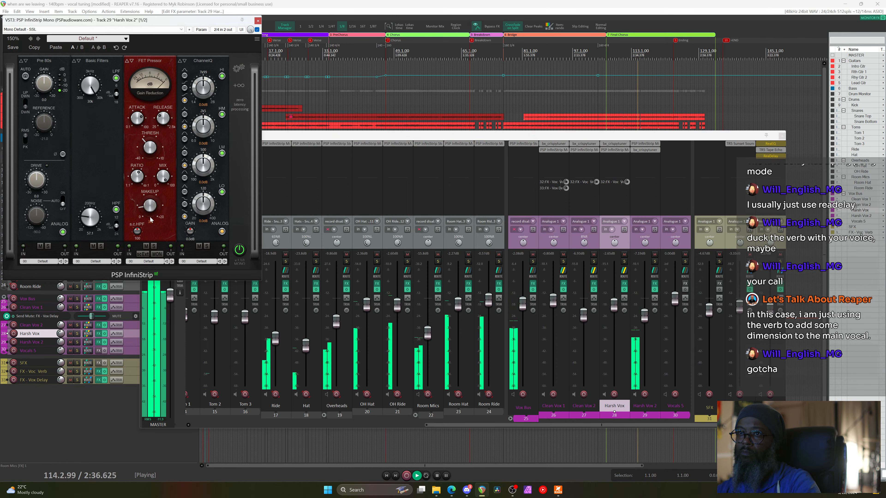
double_click(151, 209)
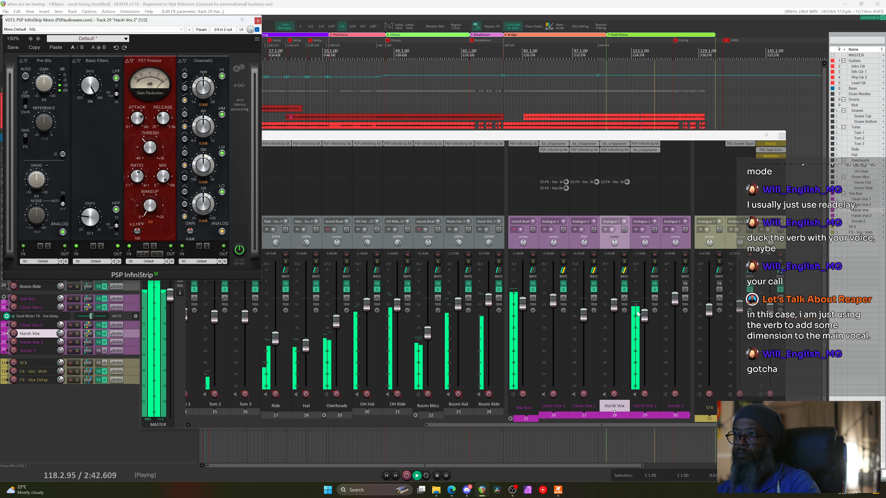
Set Harsh Vox 2's fader to about -5.84 dB and close the InfiniStrip window
click(644, 315)
scroll(643, 315, up, 3)
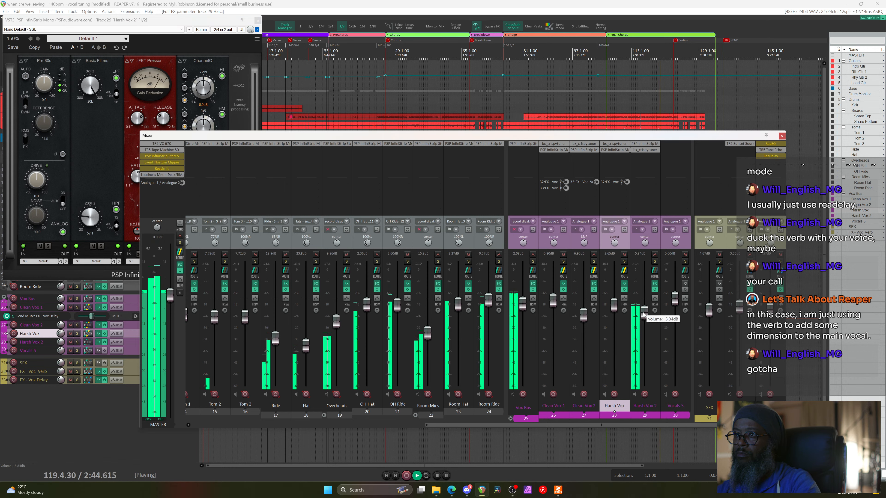
scroll(643, 315, down, 1)
click(259, 22)
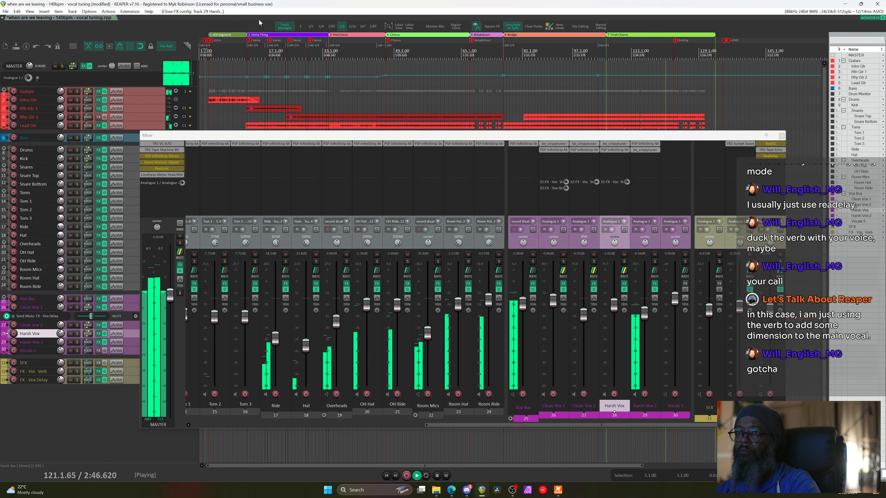
Nudge Harsh Vox 2 up to -5.58 dB, stop playback, and bypass the master FX chain
scroll(645, 316, up, 1)
scroll(645, 316, up, 2)
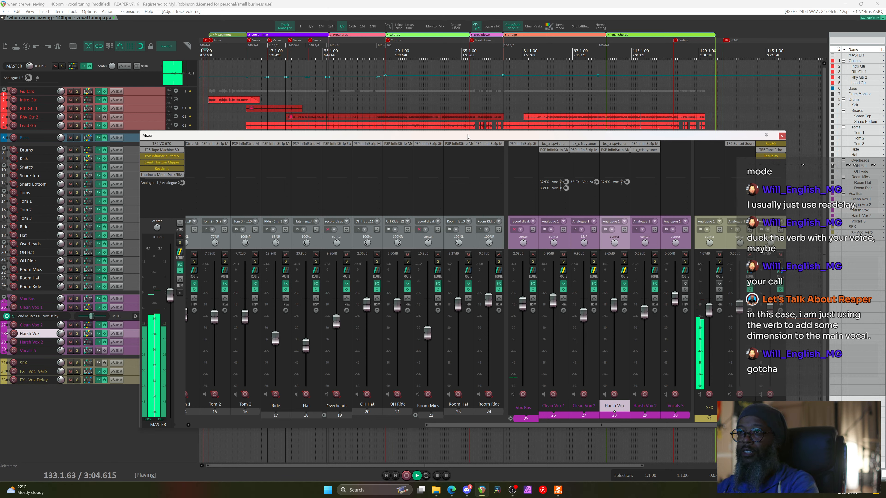
key(space)
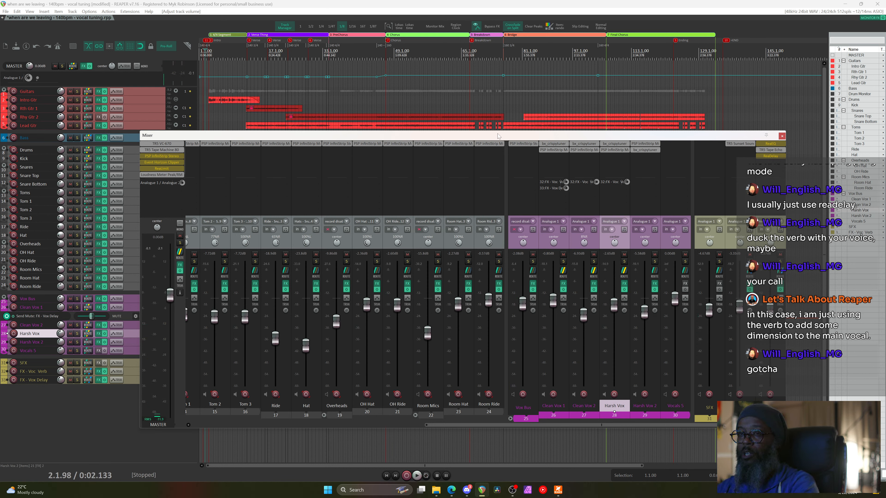
click(180, 271)
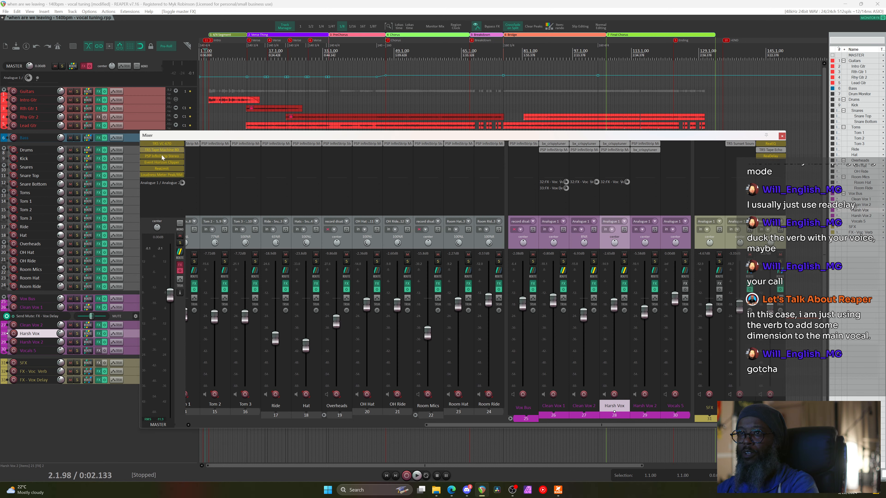
Re-enable the master FX, then bypass it and start playback from bar 106
click(181, 268)
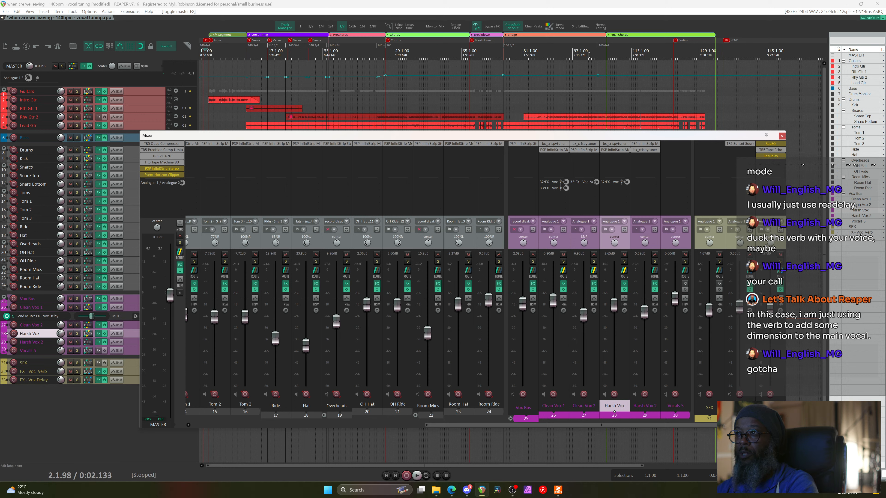
click(601, 51)
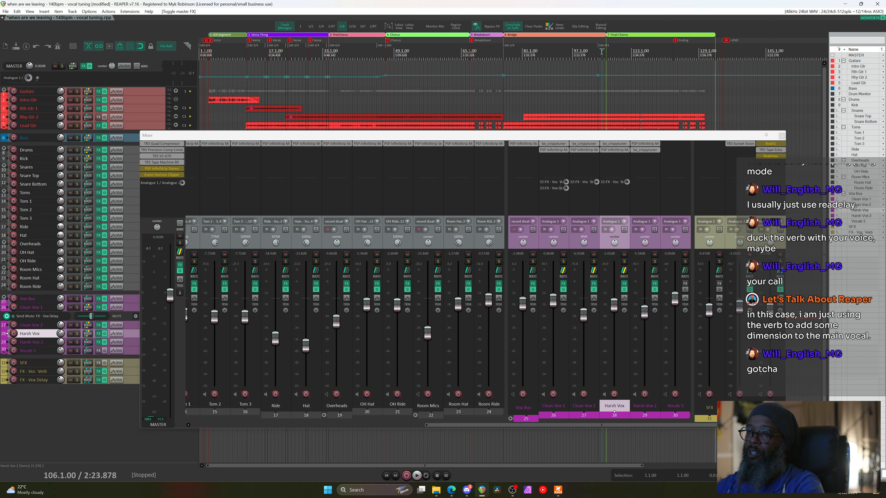
click(180, 272)
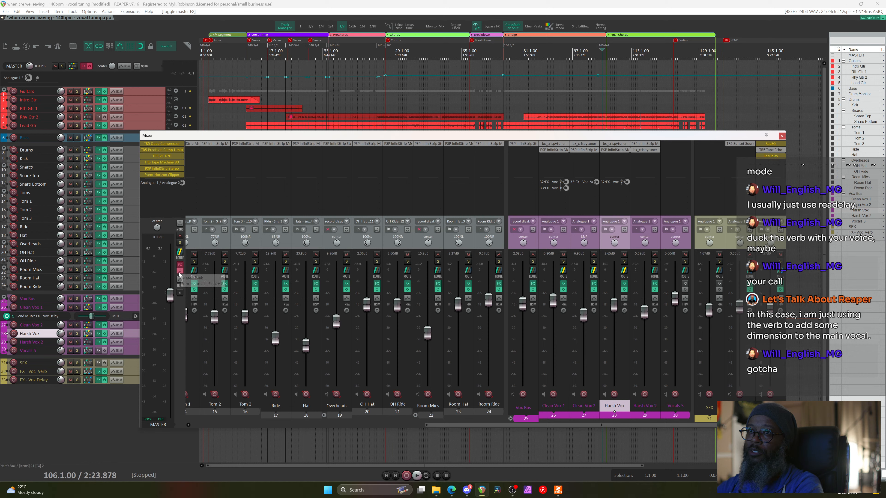
key(space)
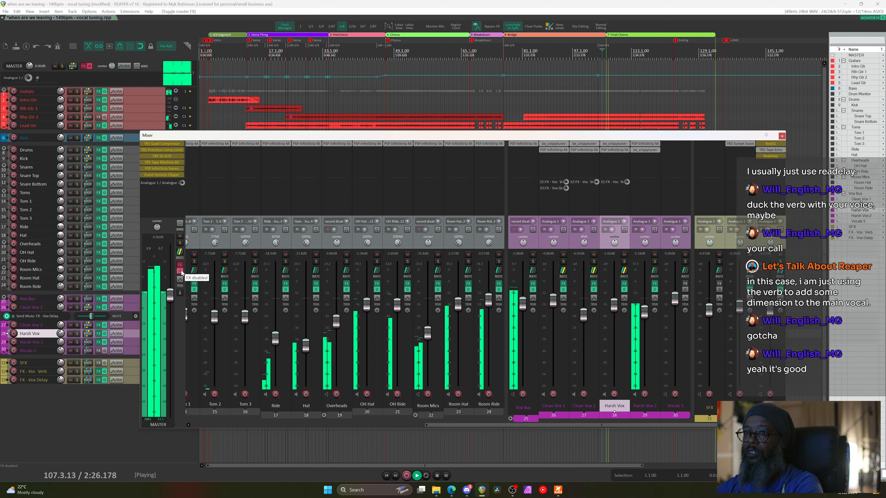
Toggle the master effects chain on and off repeatedly to compare it against the bypassed mix
click(180, 274)
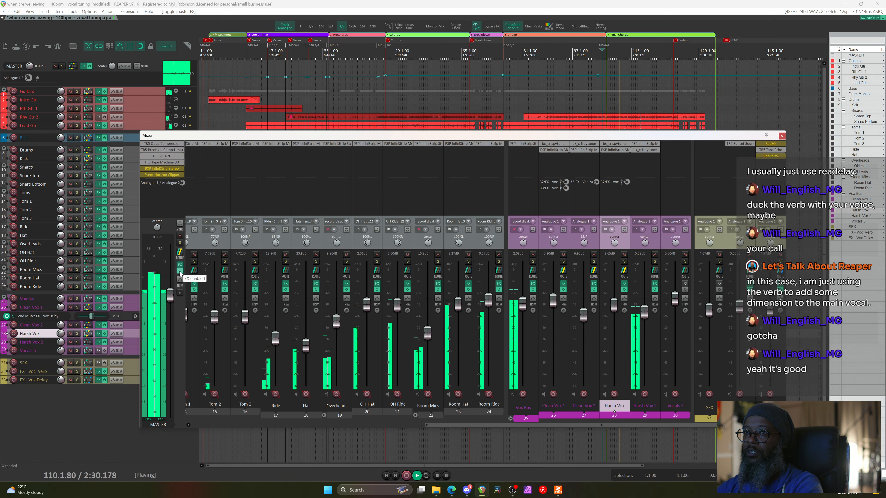
click(181, 272)
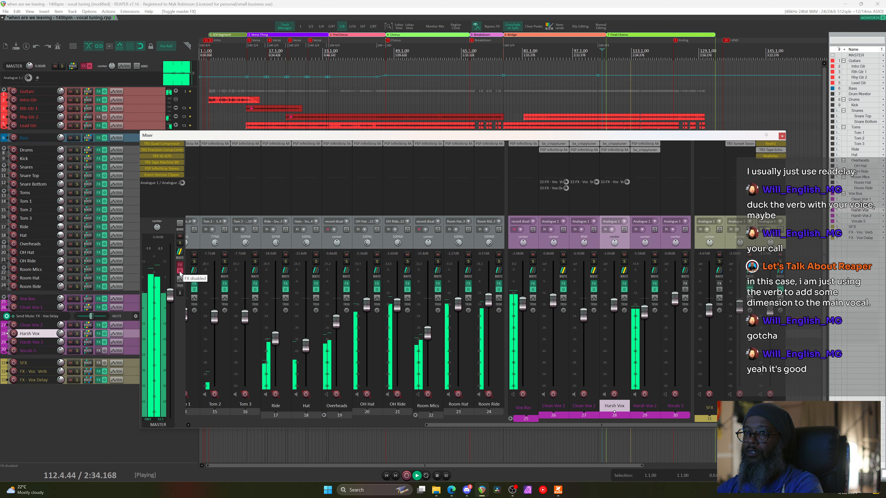
click(180, 272)
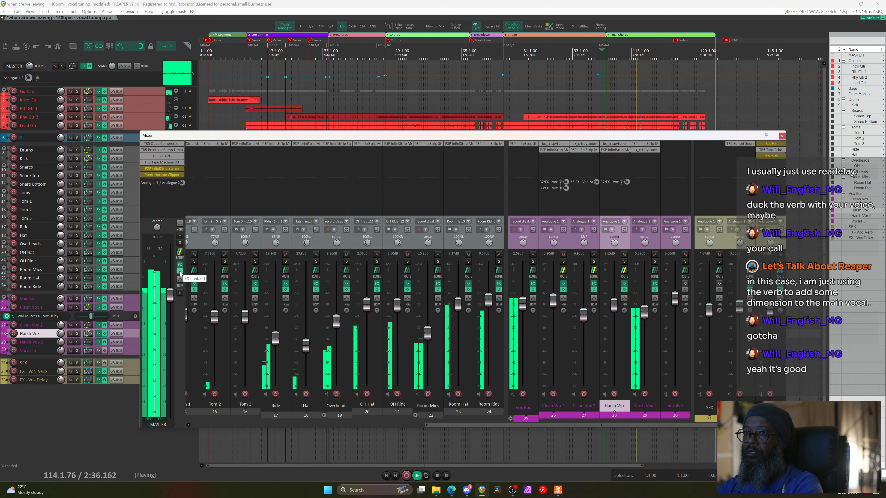
click(180, 272)
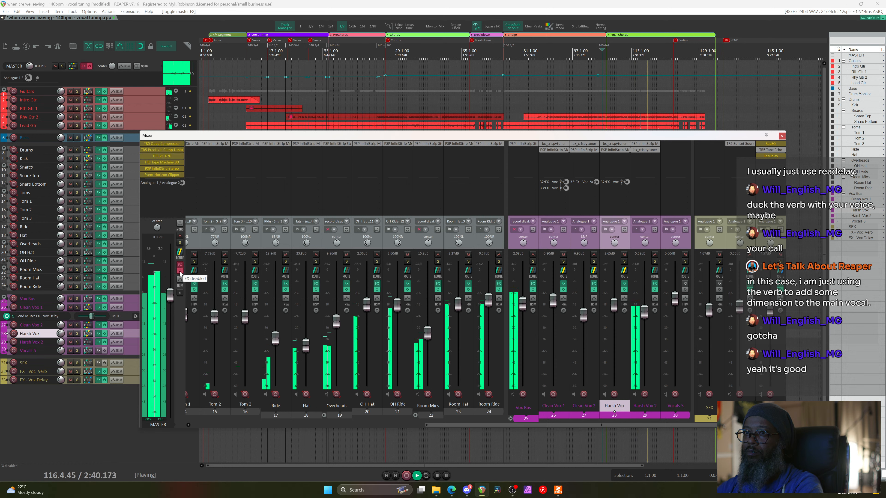
click(181, 272)
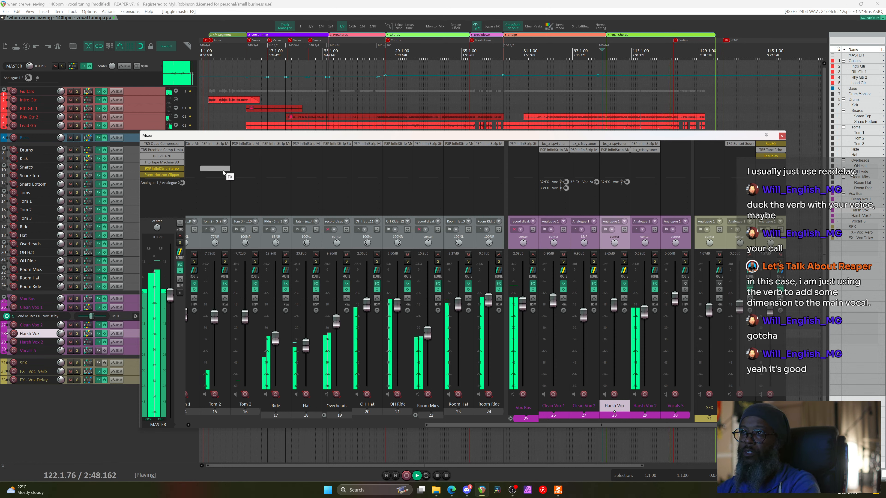
Stop playback and toggle the master's TR5 Tape Machine 80 bypass to compare
key(space)
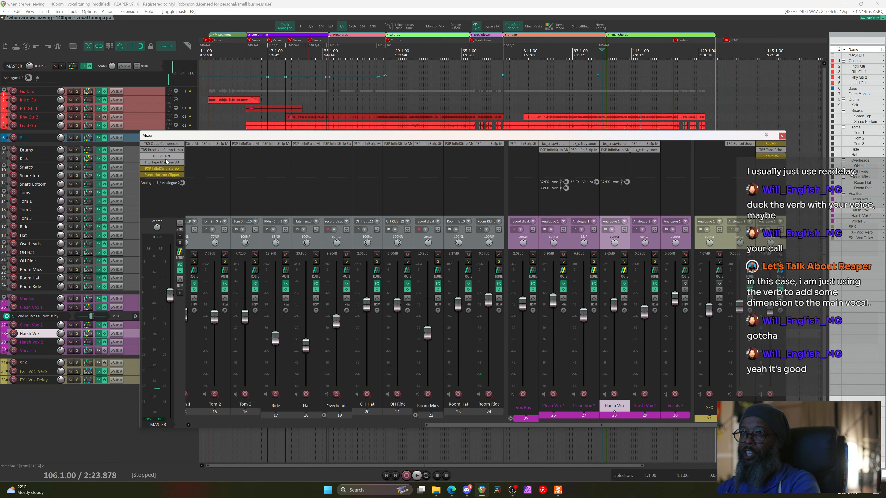
shift+click(166, 162)
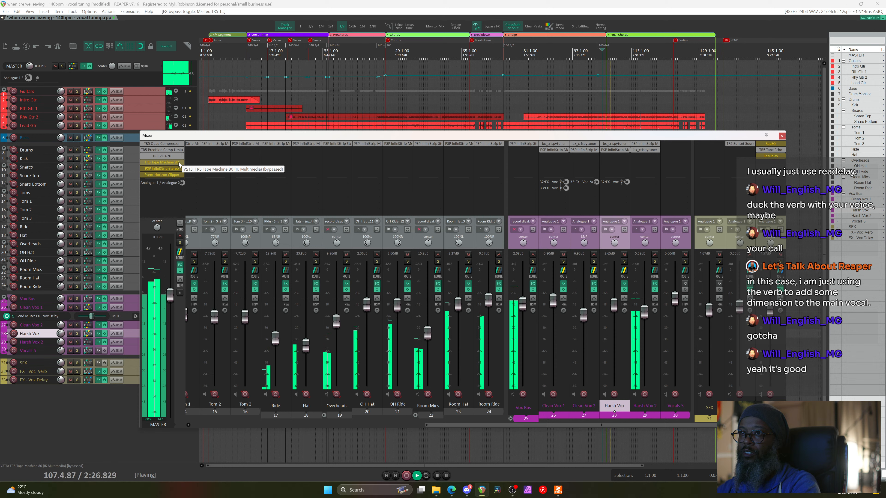
shift+click(178, 163)
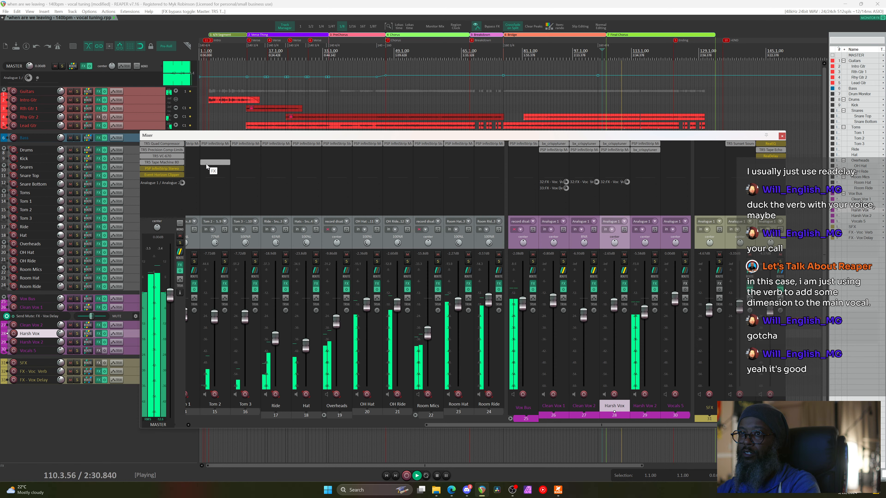
shift+click(179, 162)
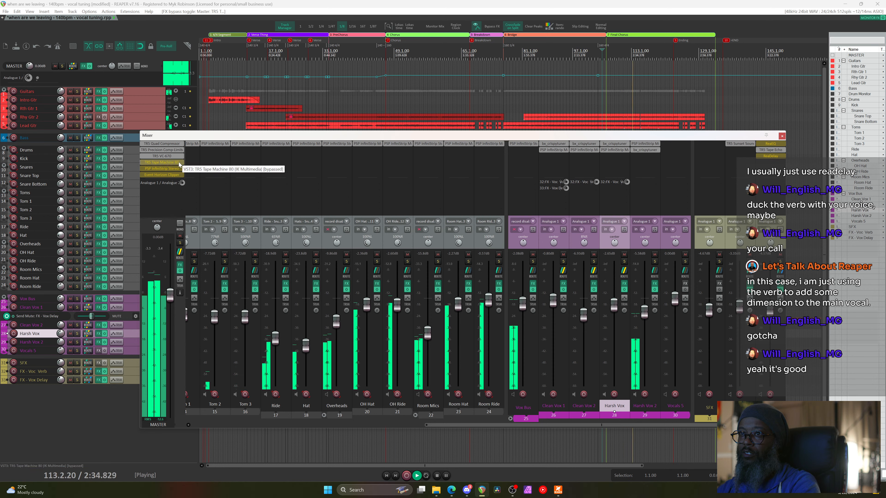
Re-enable TR5 Tape Machine 80, open its controls and lower Output to -5.3 dB
shift+click(179, 163)
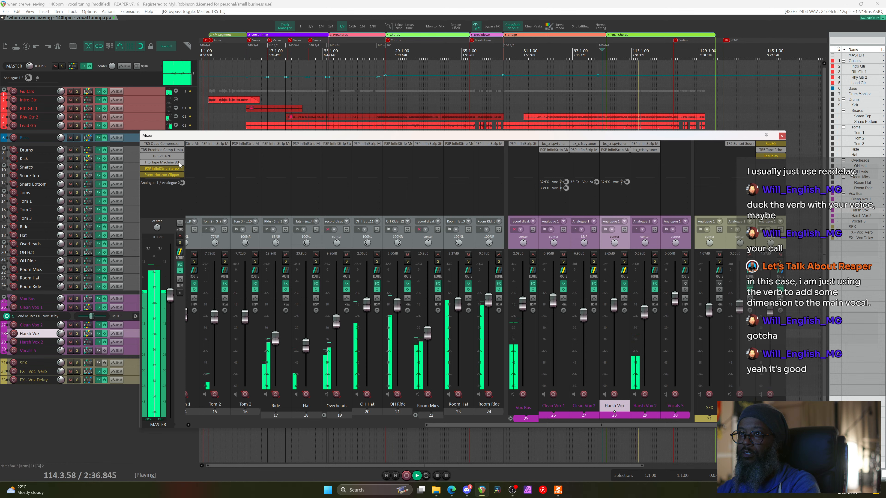
click(179, 162)
drag(426, 89, 450, 98)
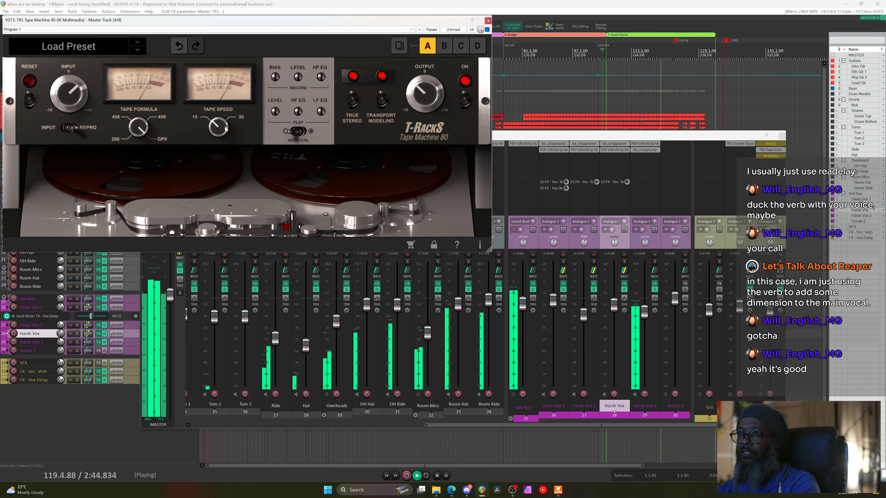
Try the tape formula at 250, return it toward GP9, and restart playback from bar 106
drag(138, 132, 138, 136)
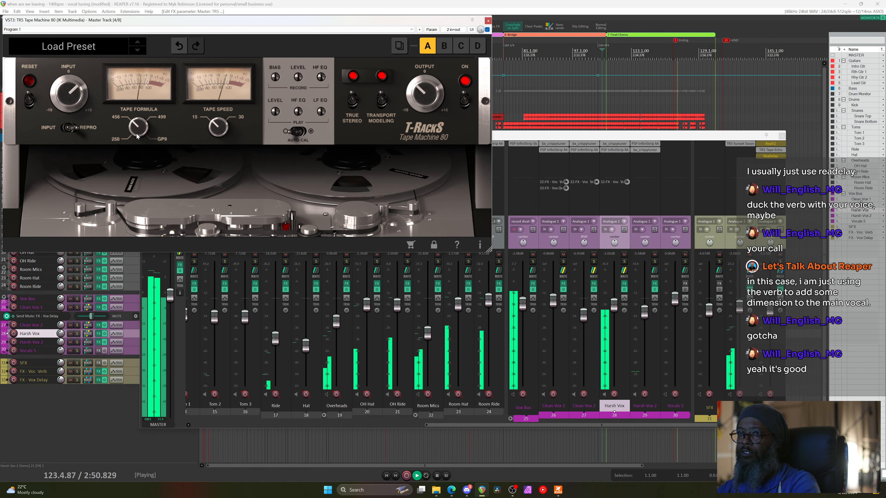
drag(136, 136, 137, 130)
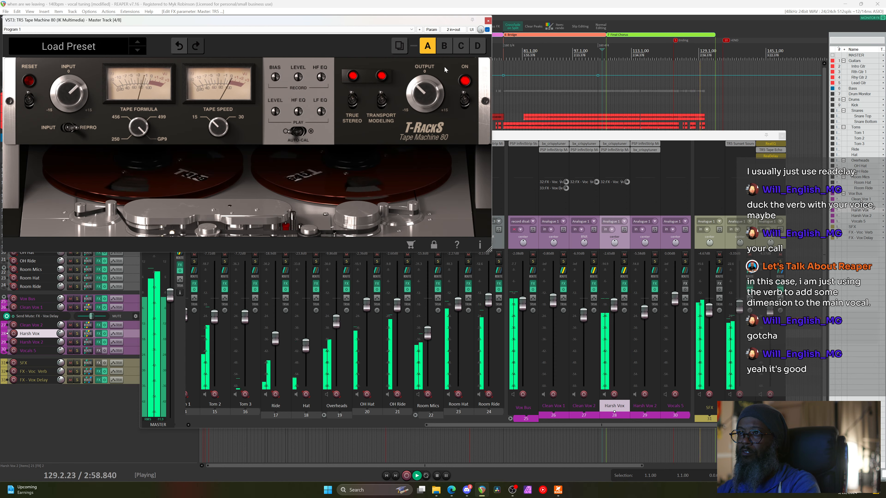
key(space)
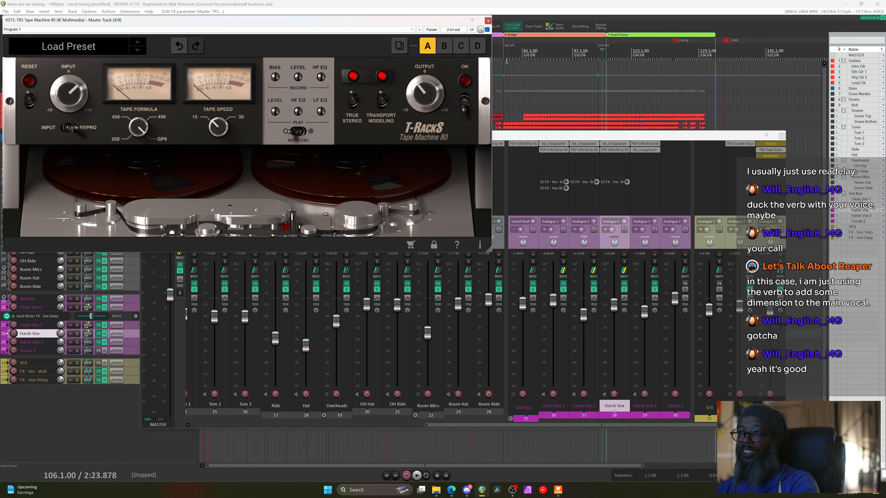
key(space)
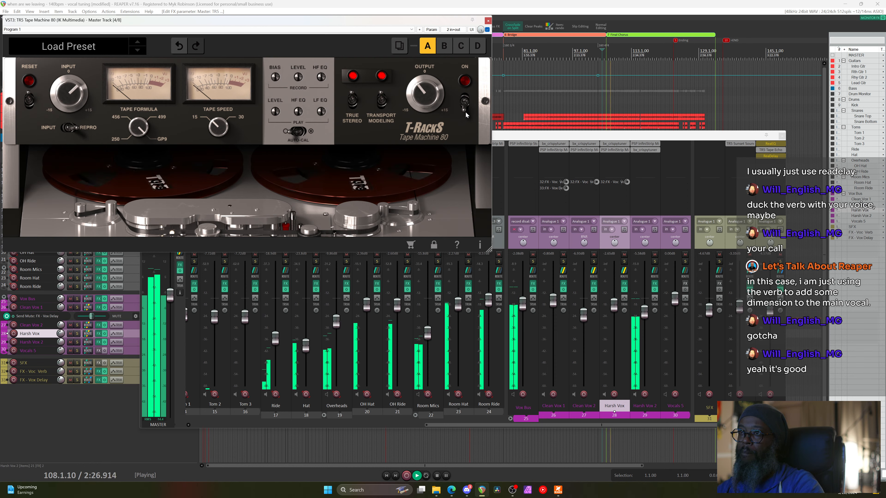
Compare the tape machine switched on and off, leave it on, and set Output near -3 dB
click(465, 106)
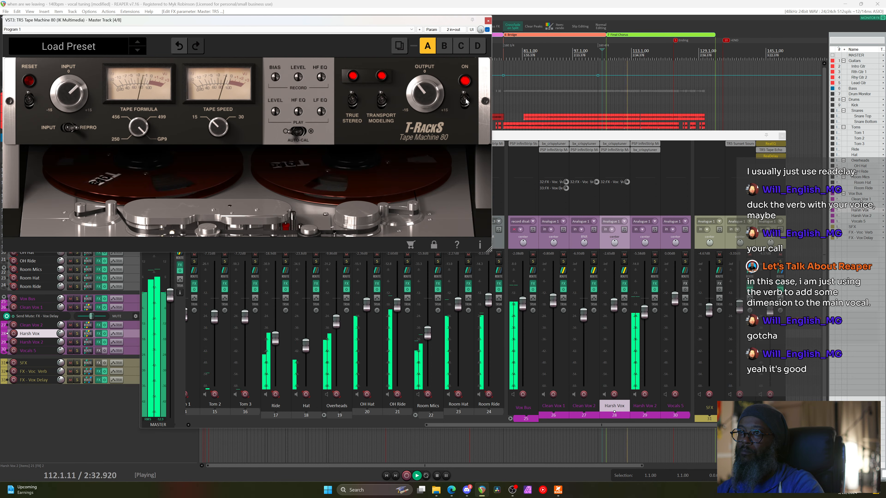
click(466, 101)
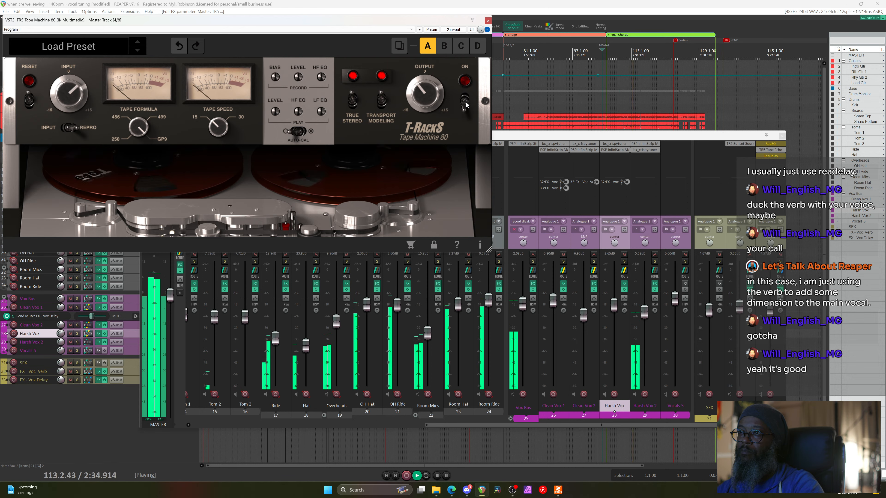
click(466, 102)
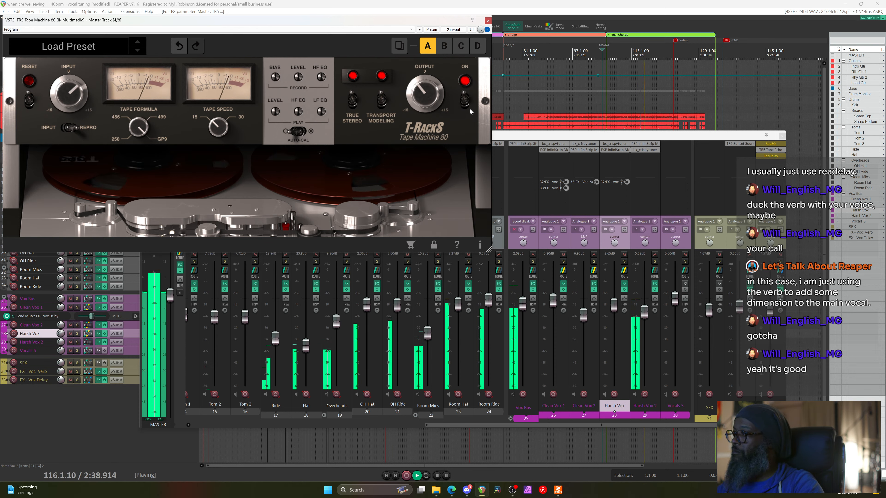
drag(423, 83, 423, 92)
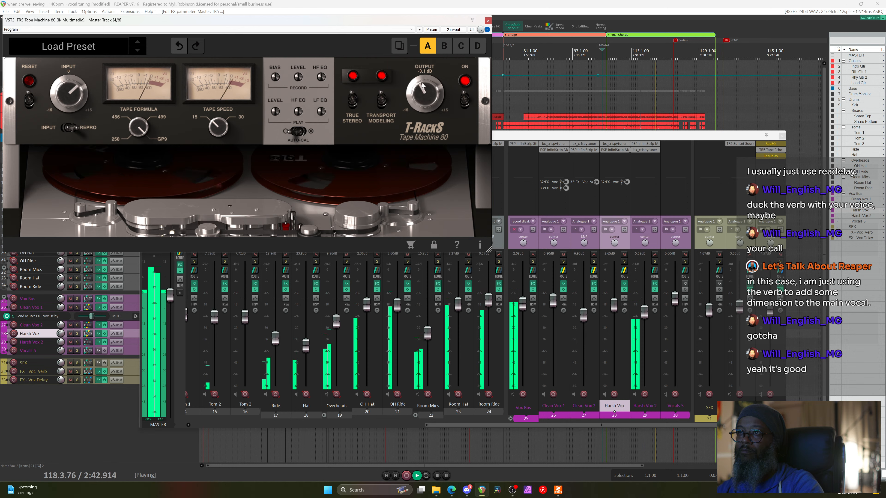
scroll(422, 86, up, 2)
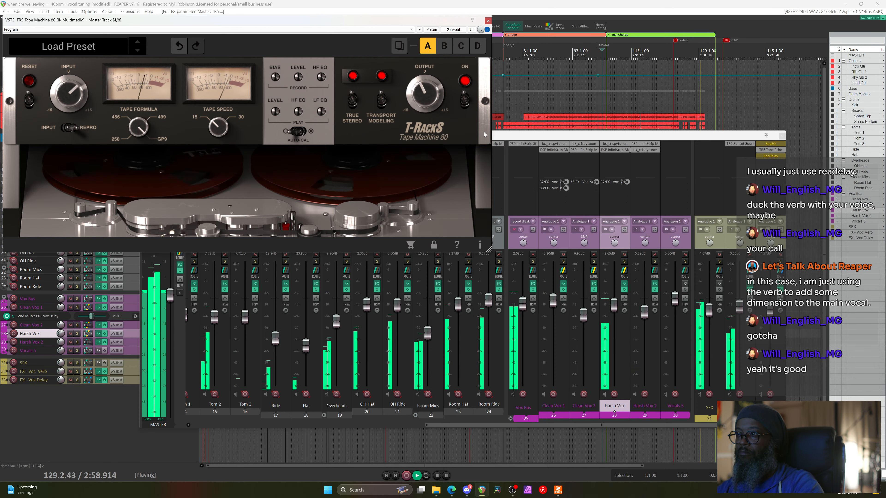
Close the Tape Machine 80 window and the Mixer, and stop playback at bar 106
click(488, 21)
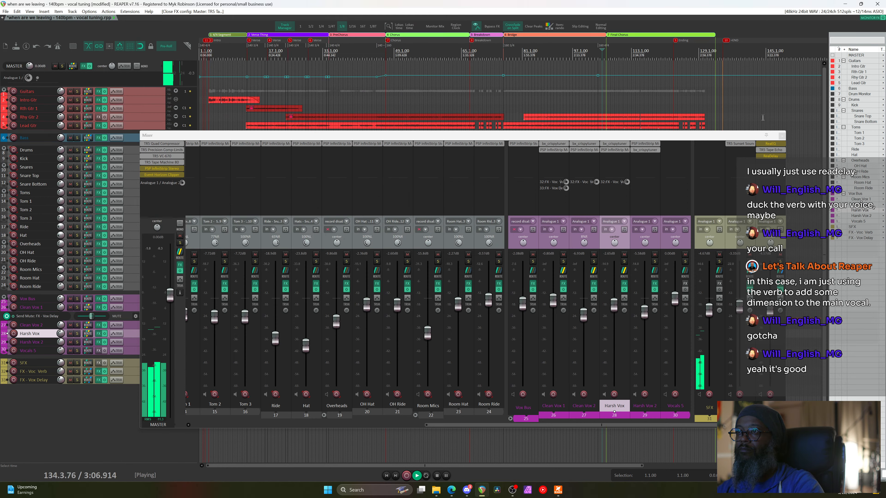
click(781, 136)
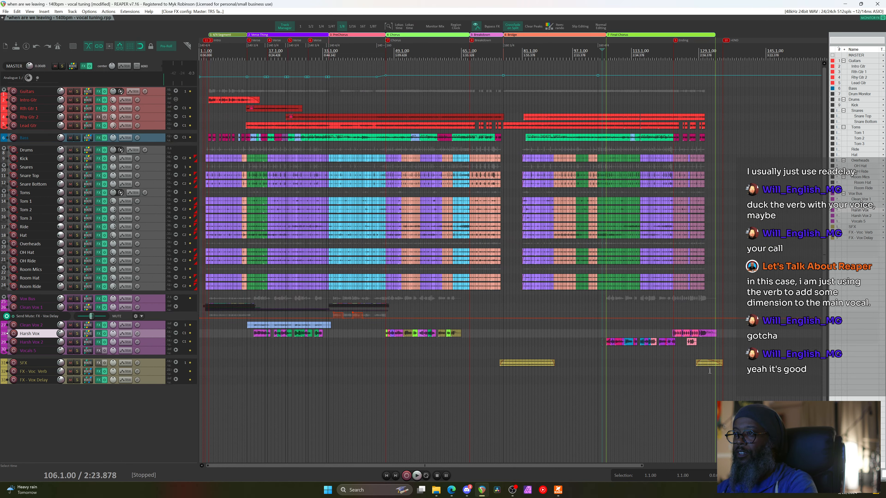
key(space)
scroll(708, 365, up, 4)
scroll(708, 365, up, 2)
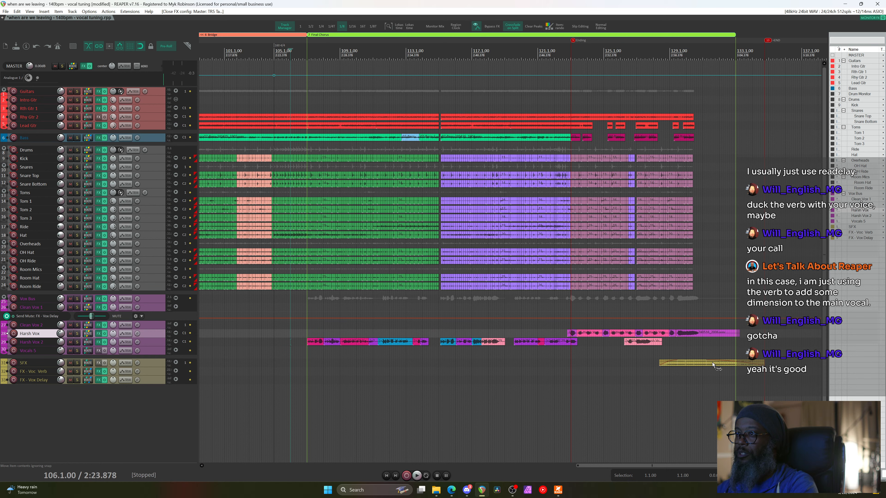
Slip the crowd audio inside the SFX item and play the ending to audition it
drag(712, 362, 619, 365)
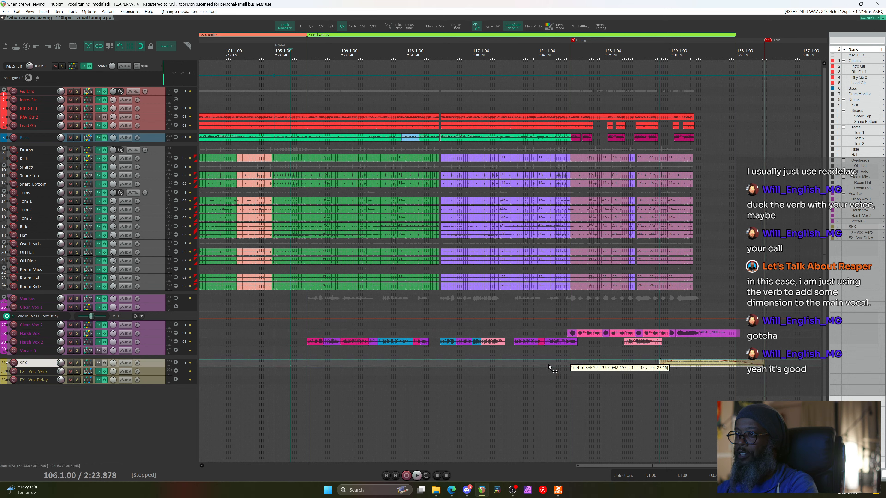
drag(520, 364, 519, 365)
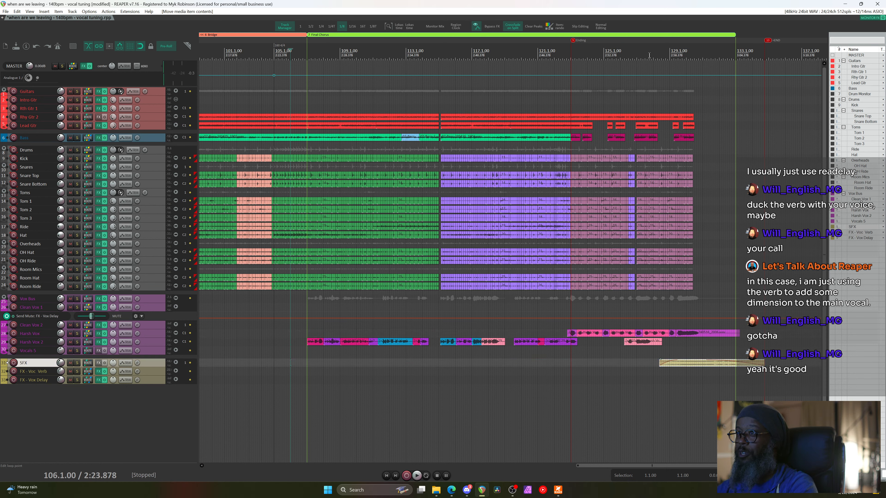
key(space)
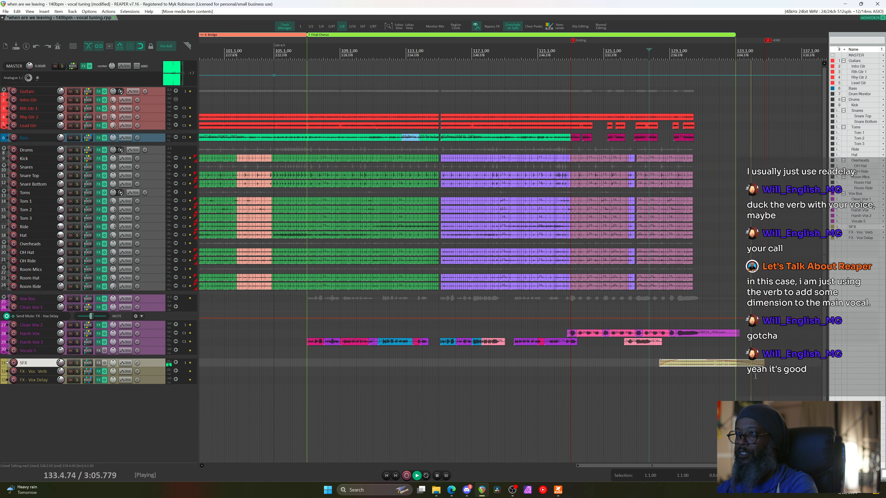
Lengthen the SFX fade-out to about 5.75 seconds, readjust its start offset, and resume playback
drag(722, 362, 716, 363)
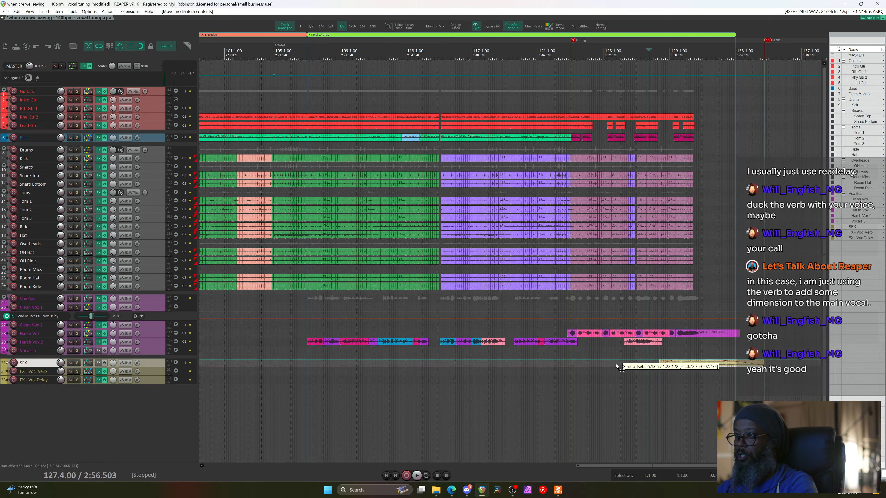
drag(615, 363, 644, 362)
key(space)
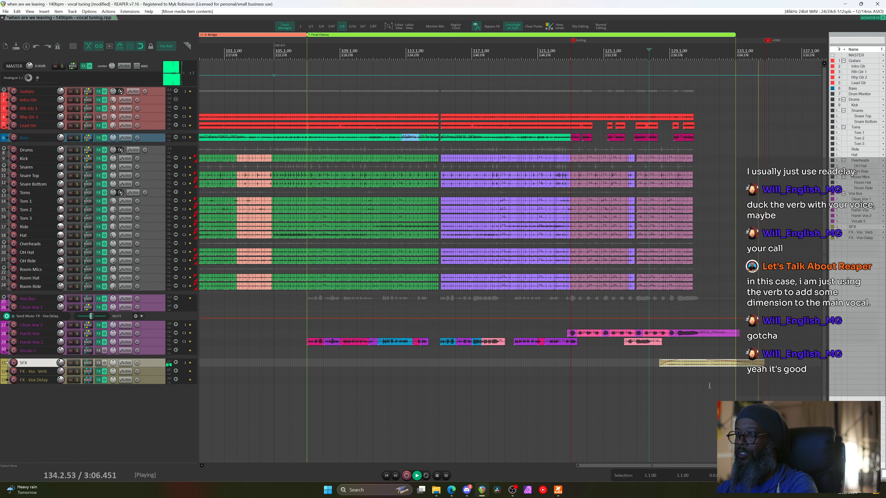
scroll(704, 366, up, 3)
Slip the SFX item's contents to a new offset and stop playback
drag(693, 366, 566, 374)
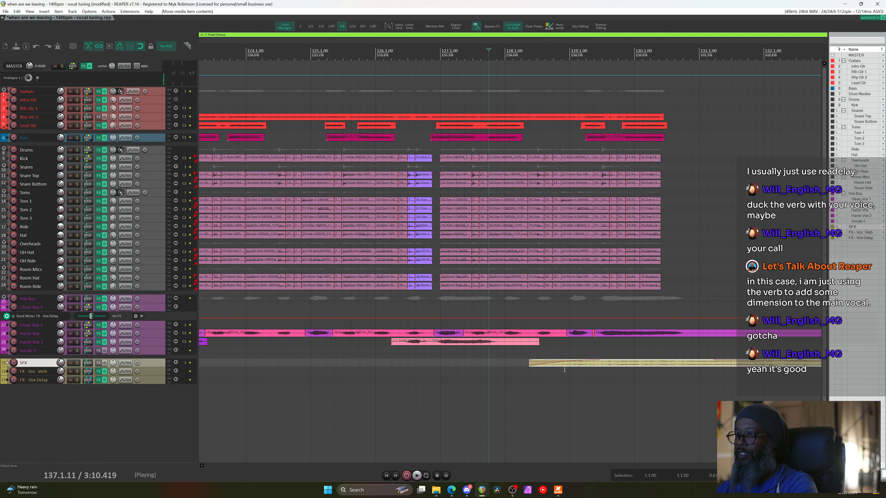
scroll(572, 374, down, 3)
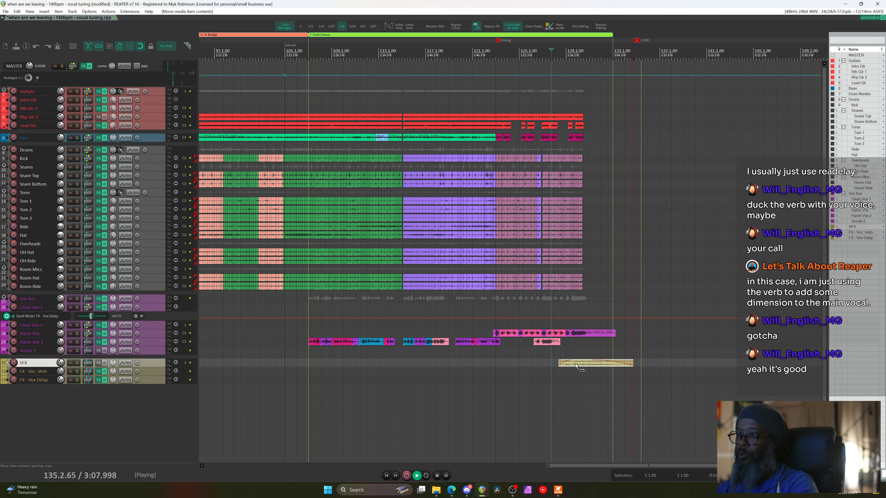
key(space)
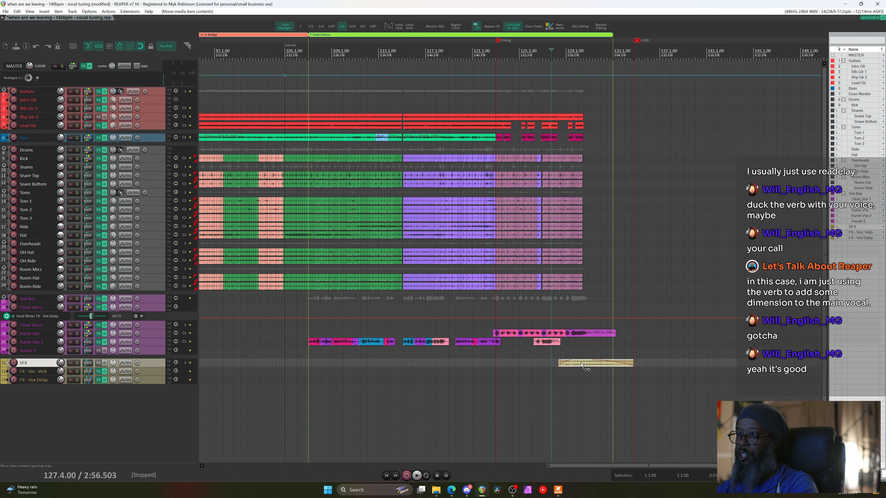
Shift the crowd audio to about one minute in, audition the ending, then slip it to about 0:44.185
drag(581, 365, 790, 359)
key(space)
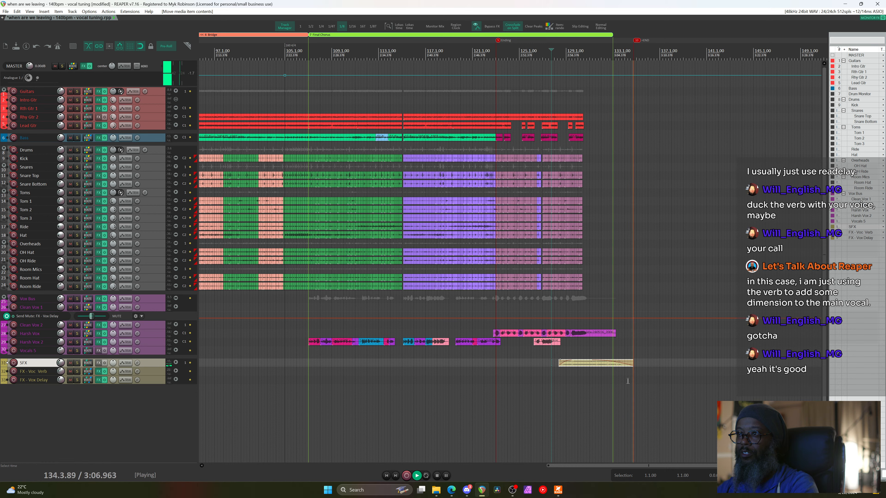
key(space)
drag(586, 364, 550, 367)
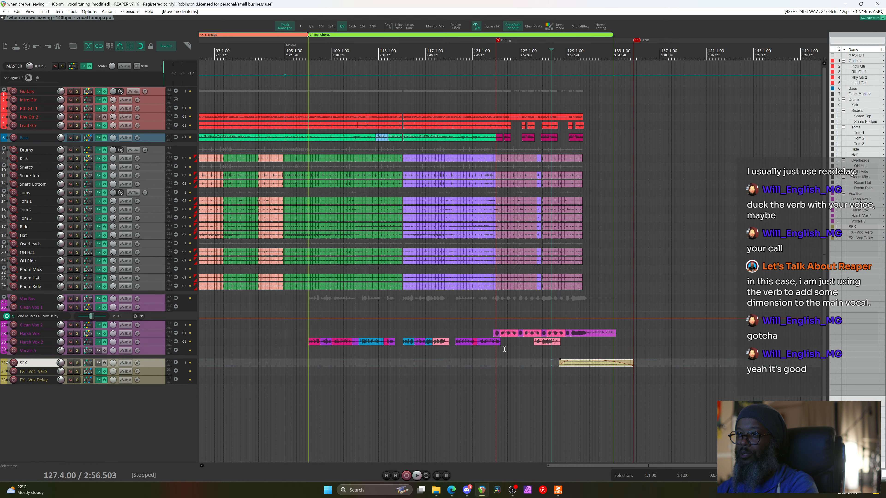
Play the song ending with the crowd effect from near bar 125, then stop
click(529, 361)
key(space)
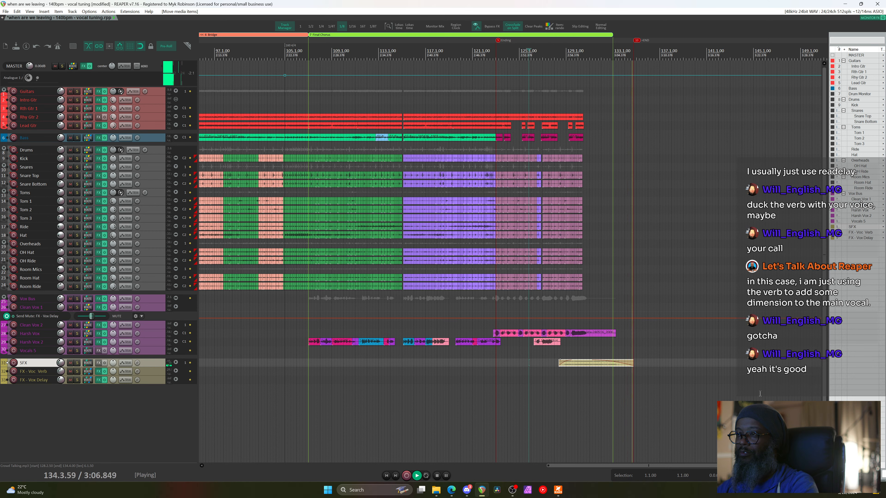
key(space)
Move the play position near bar 140, save the project, and place Discord over REAPER
click(703, 52)
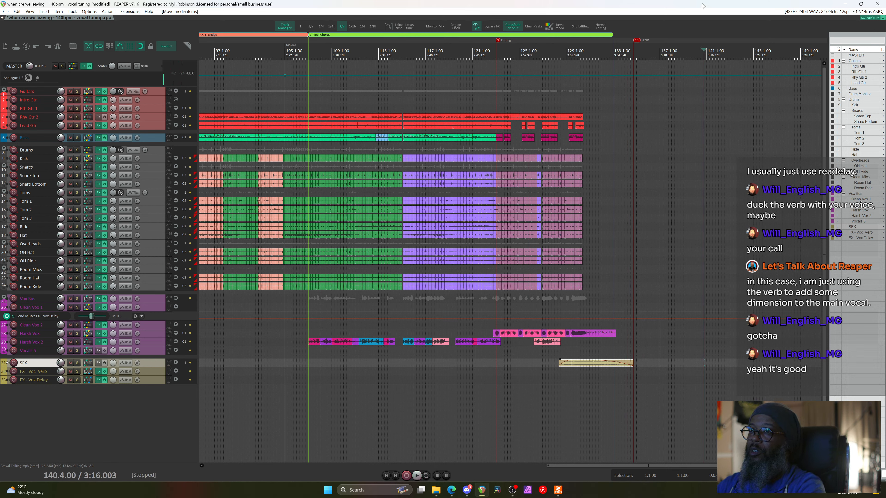
key(ctrl+s)
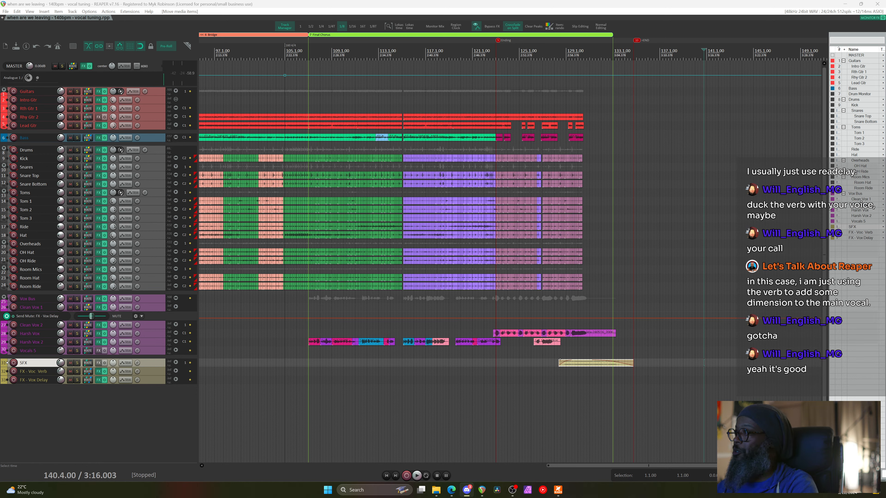
drag(614, 497, 689, 4)
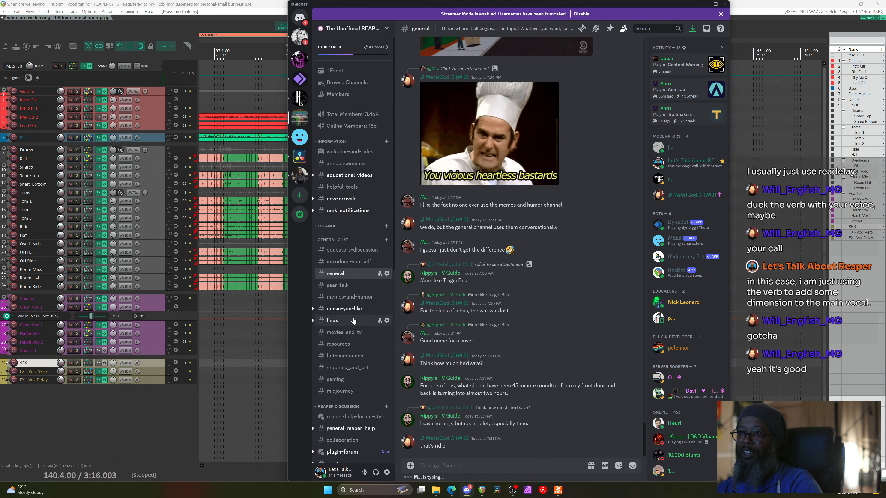
Minimize the Discord window to return to the stopped REAPER arrangement at bar 140
scroll(354, 314, down, 3)
scroll(354, 314, up, 3)
scroll(449, 257, up, 1)
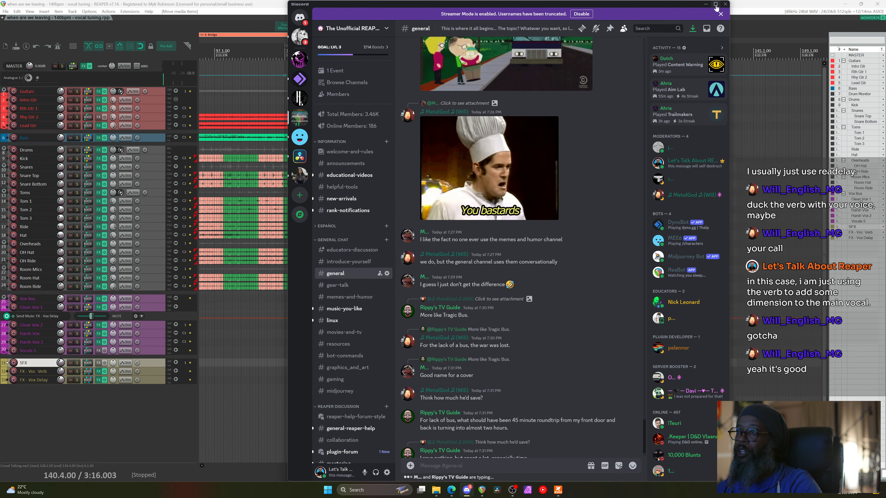
click(707, 4)
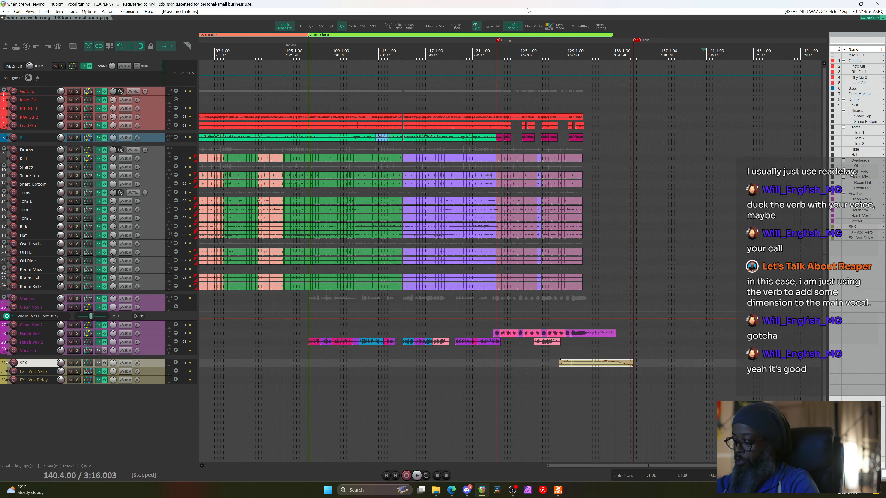
Zoom out to show the whole REAPER project, then bring up the Kilohearts Delay page in Edge
key(ctrl+Page_Down)
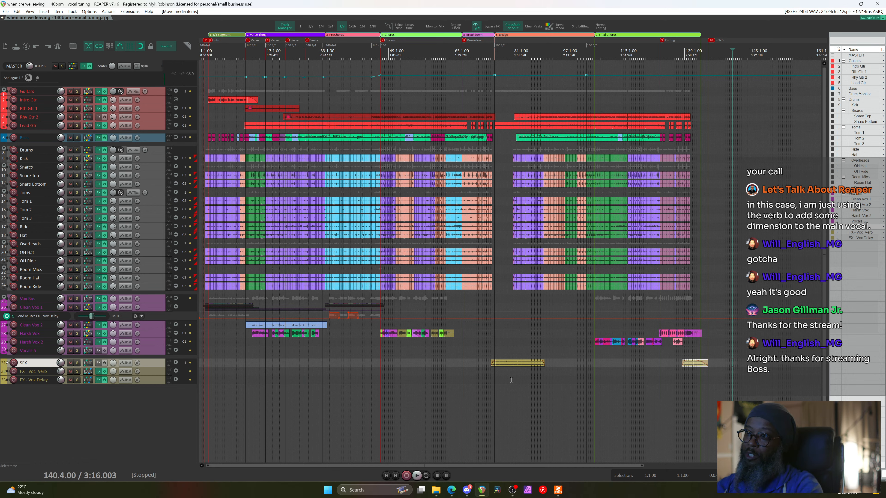
mouse_move(451, 490)
click(493, 464)
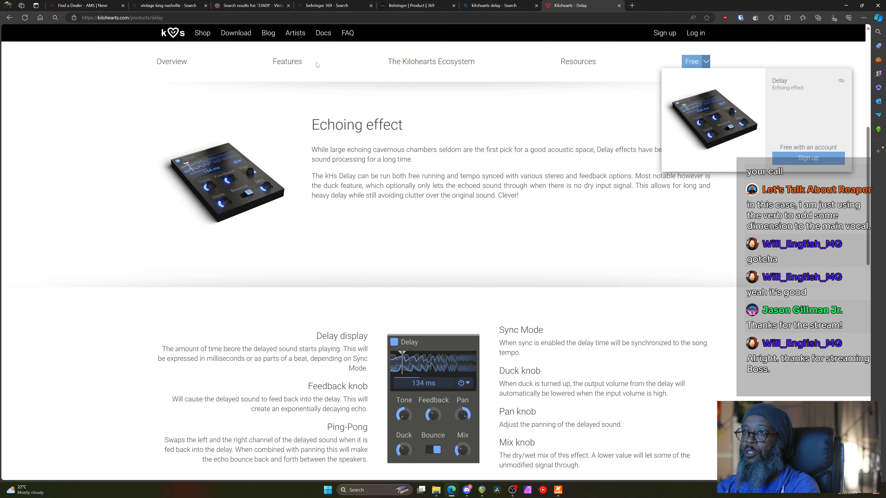
Go to bedroomproducersblog.com and open the Meyer Choir article, viewing its image full size
click(633, 5)
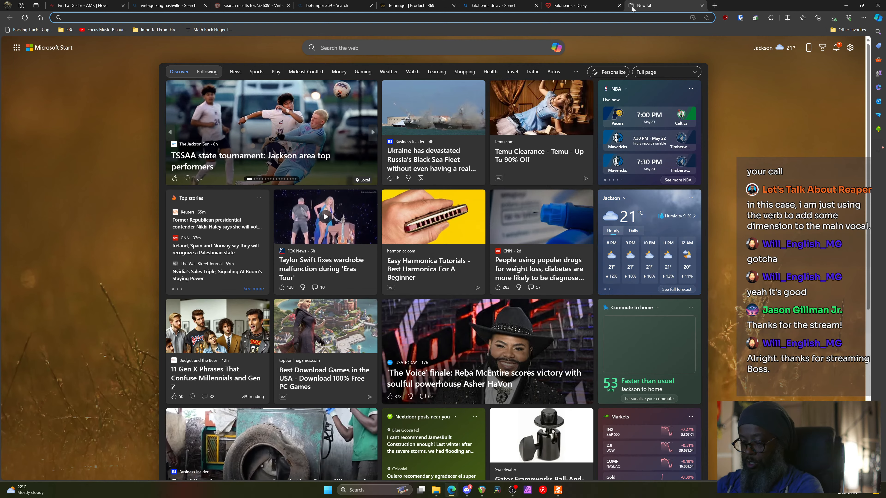
text(be)
key(Return)
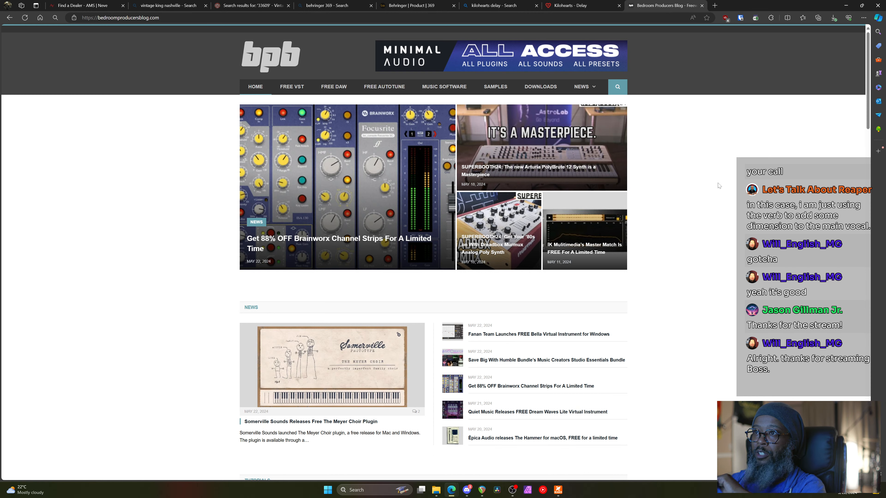
scroll(564, 387, down, 2)
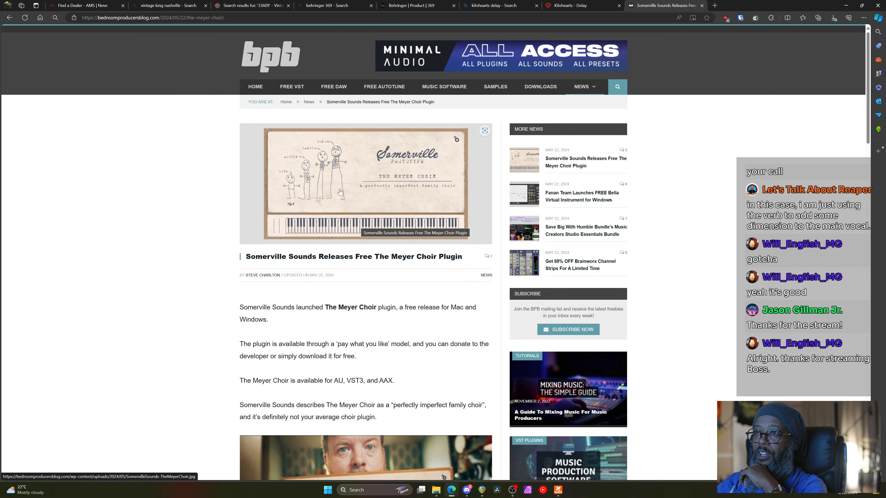
click(340, 192)
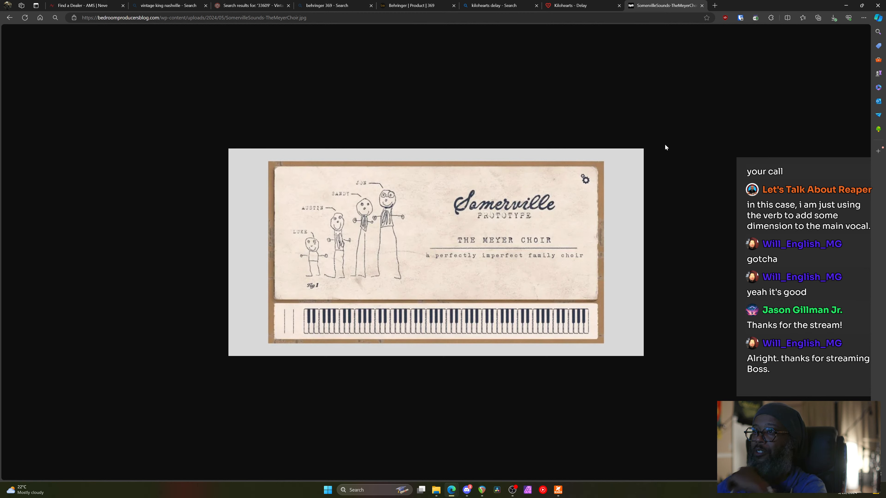
click(10, 18)
Start the article's embedded Meyer Choir demo video and watch it full screen
scroll(373, 400, down, 5)
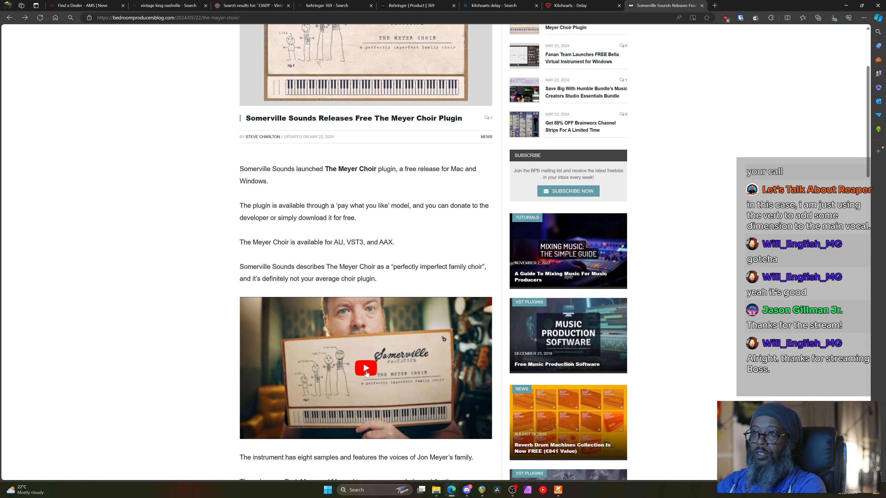
scroll(368, 367, down, 3)
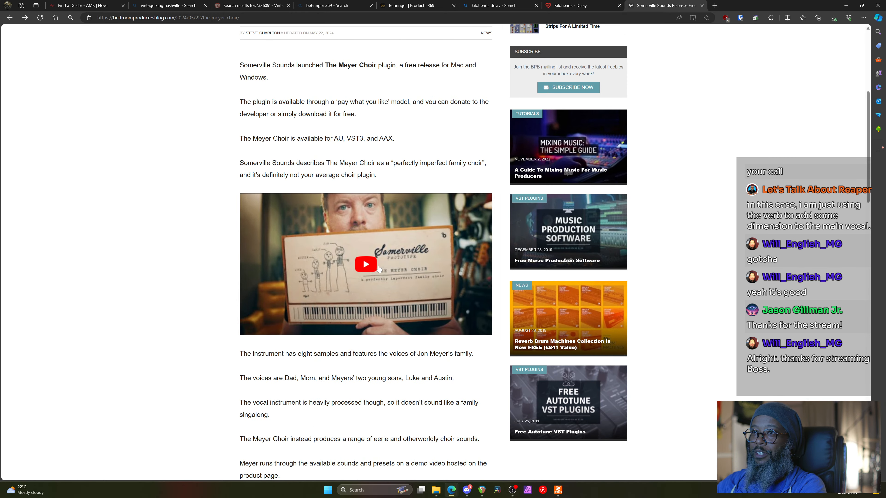
click(379, 267)
click(483, 329)
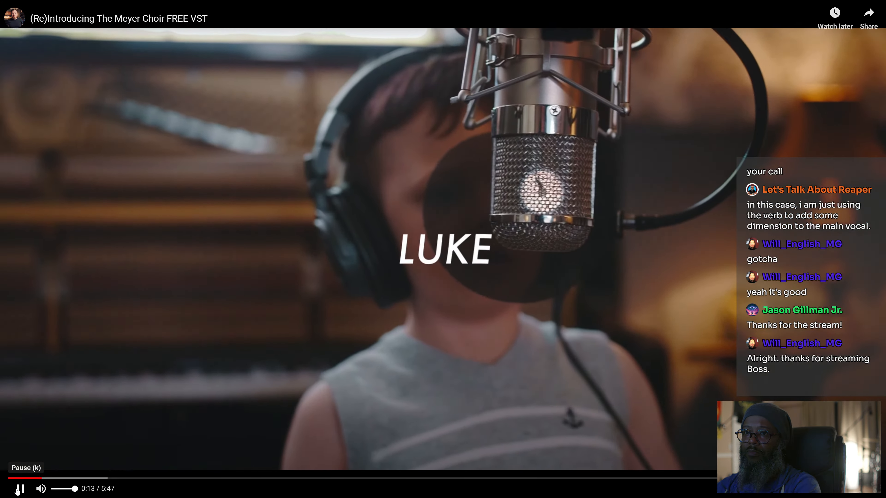
Pause the Meyer Choir demo, rewind it to the beginning, and resume playback
click(20, 489)
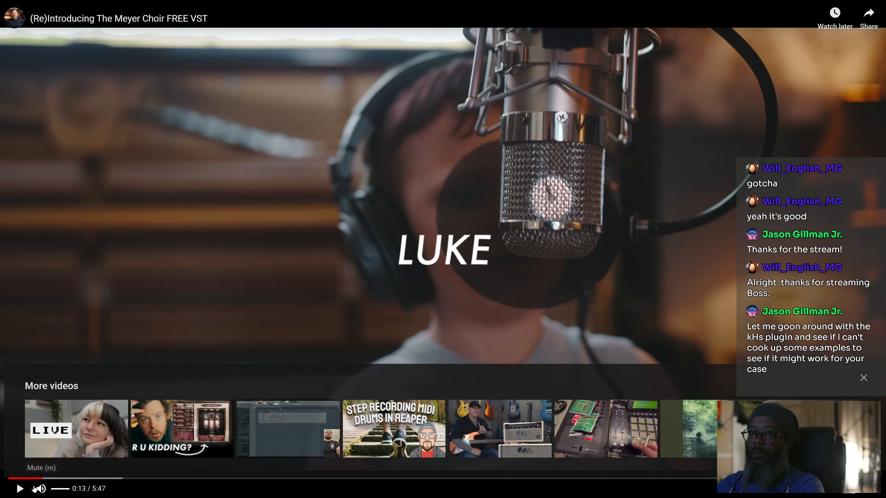
click(10, 478)
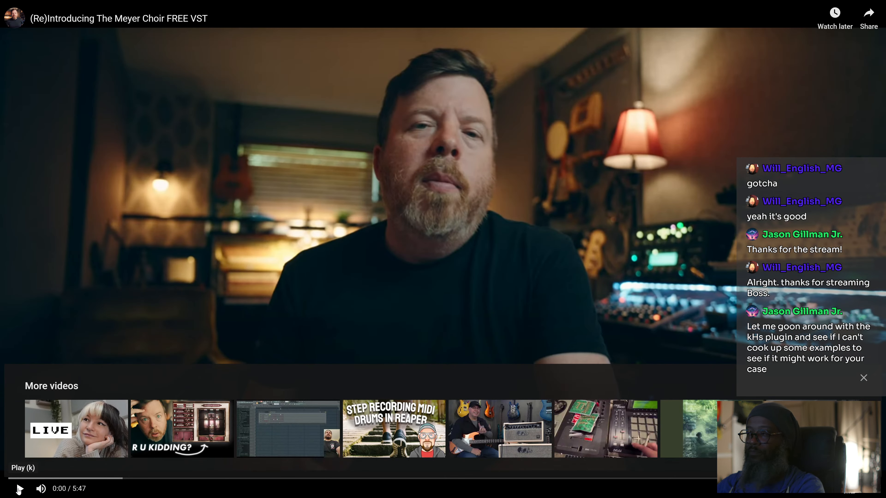
click(19, 489)
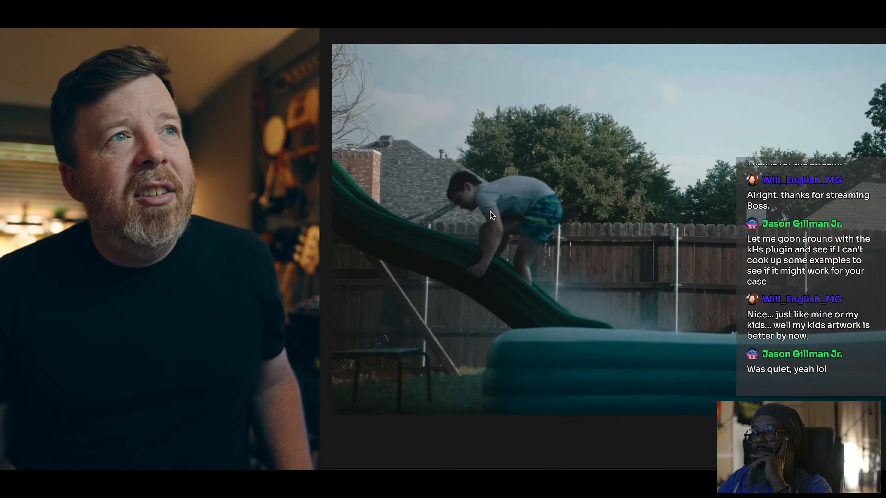
key(Escape)
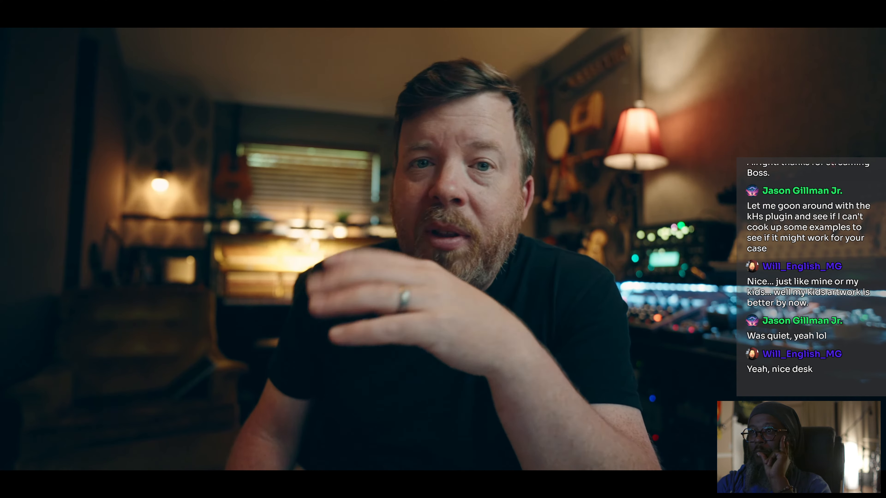
mouse_move(224, 445)
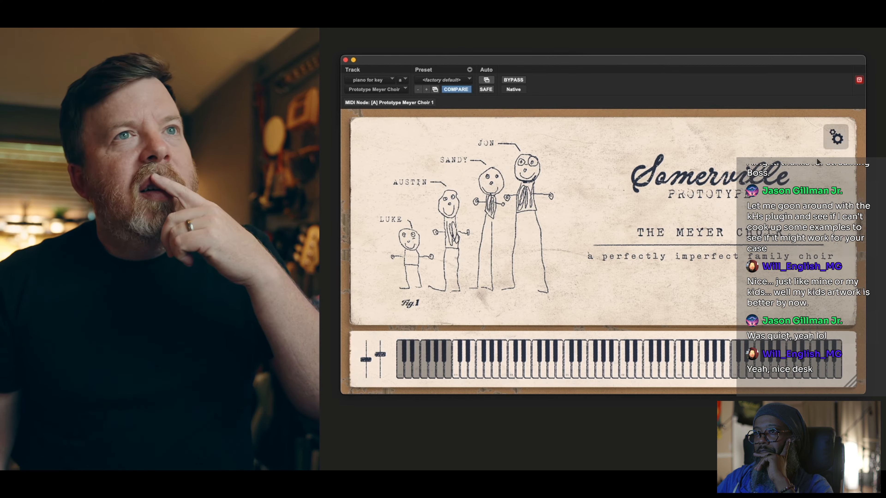
click(832, 143)
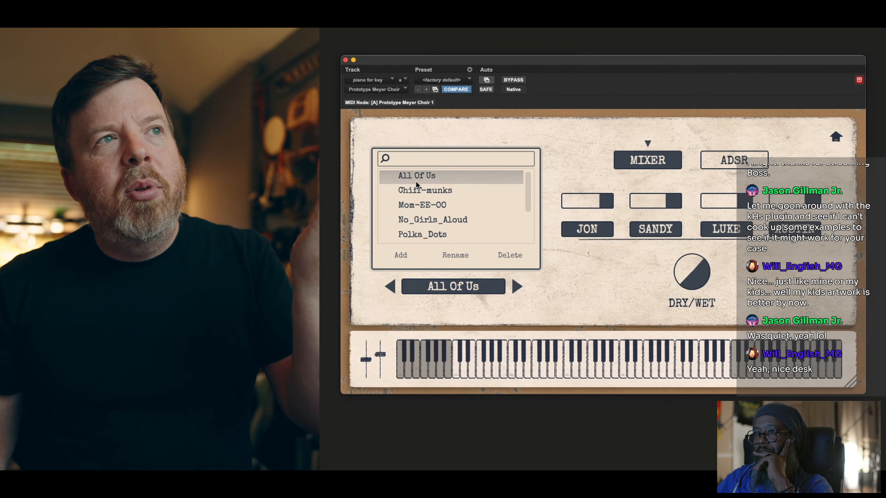
click(425, 192)
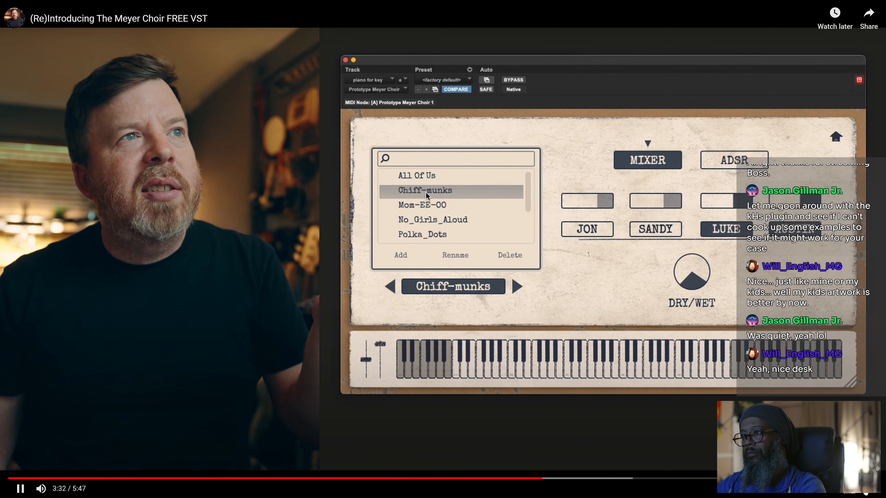
Exit full screen and copy The Meyer Choir download link from the article
key(Escape)
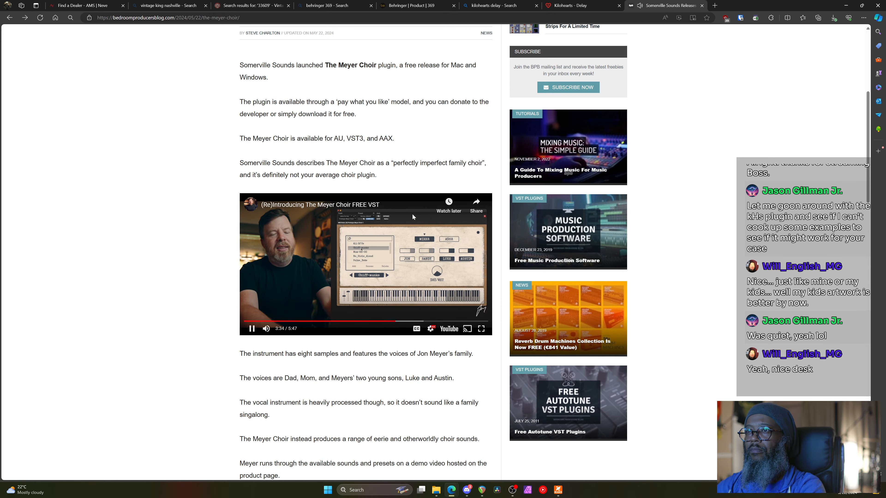
scroll(407, 310, down, 4)
scroll(382, 328, down, 15)
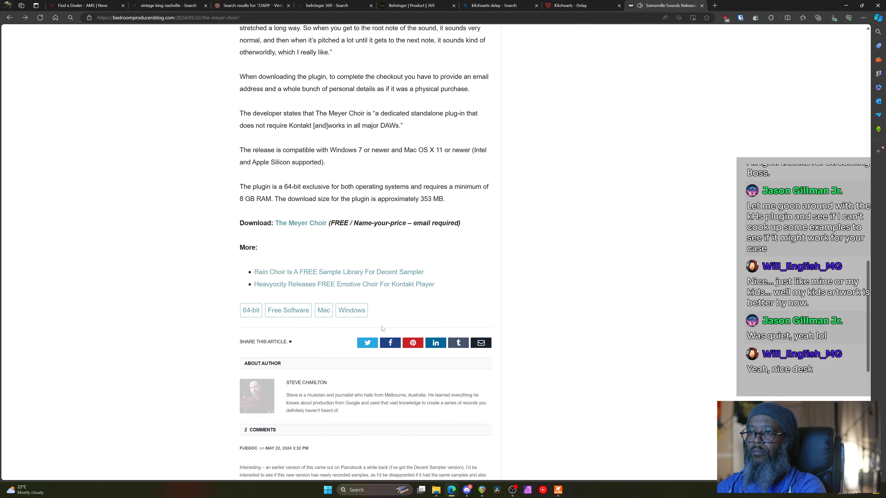
right_click(313, 226)
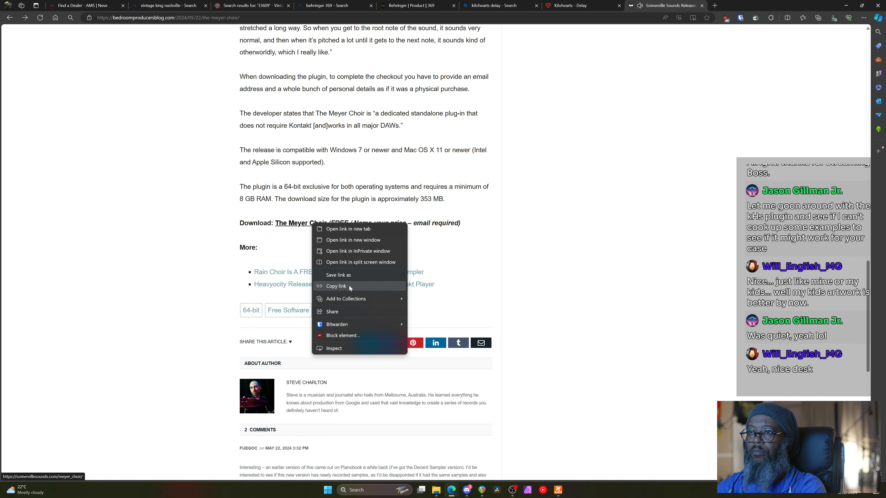
click(336, 286)
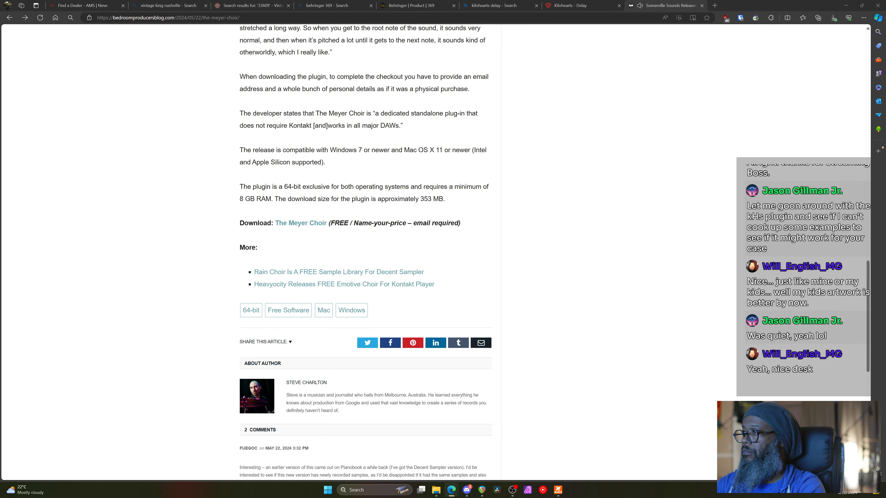
Put the Meyer Choir demo video back in full screen
scroll(366, 251, up, 3)
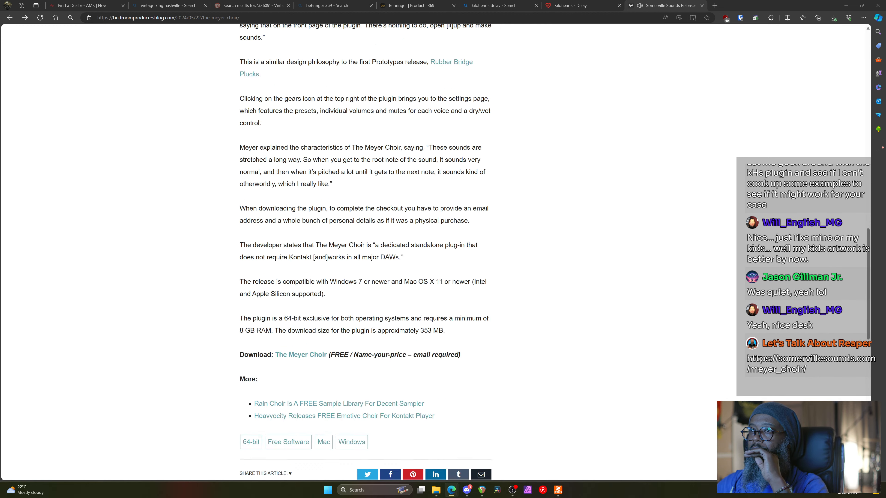
scroll(366, 251, up, 10)
click(481, 226)
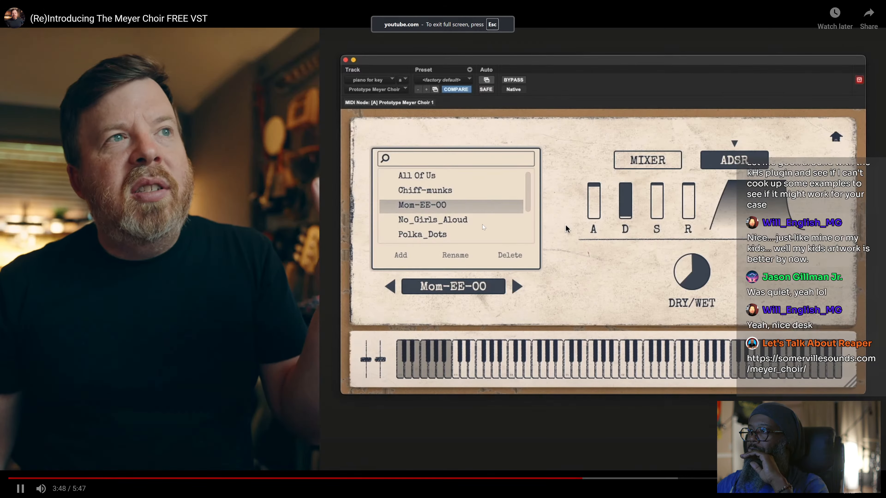